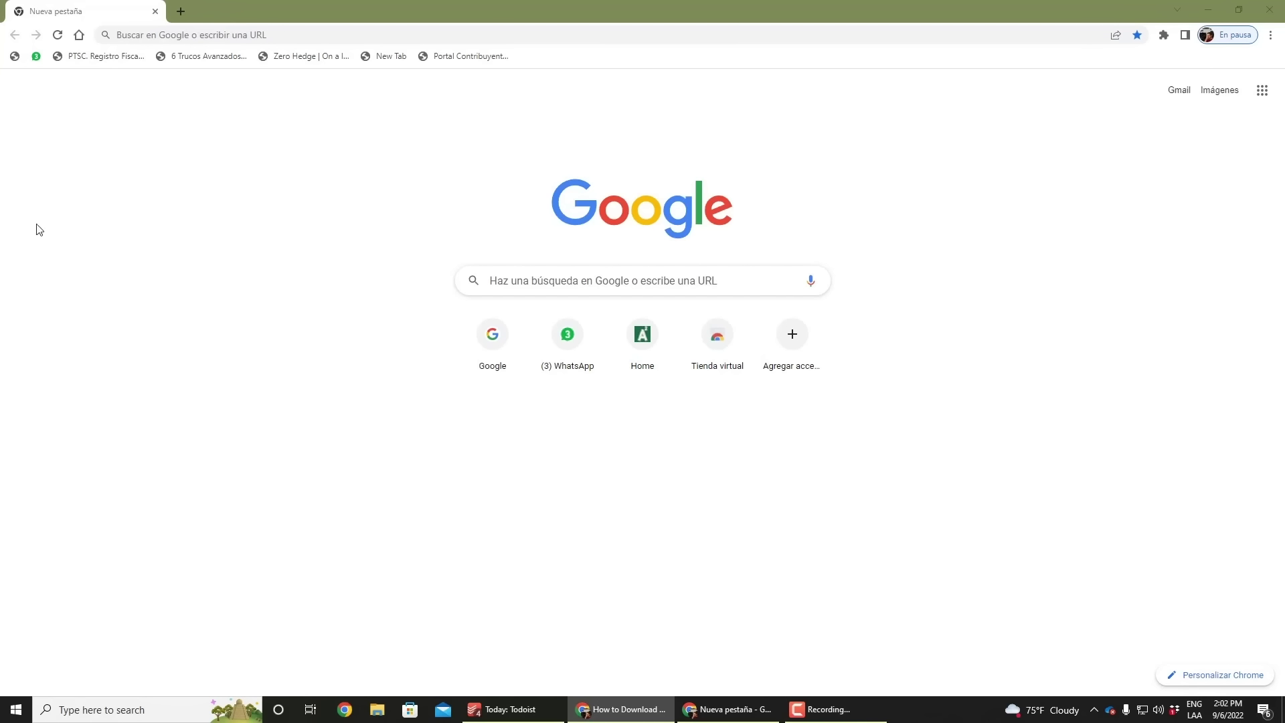
Load the Tableau Public download page in Chrome by pasting its URL into the address bar.
{"action": "left_click", "coordinate": [217, 35]}
{"action": "type", "text": "https://public.tableau.com/en-us/s/download"}
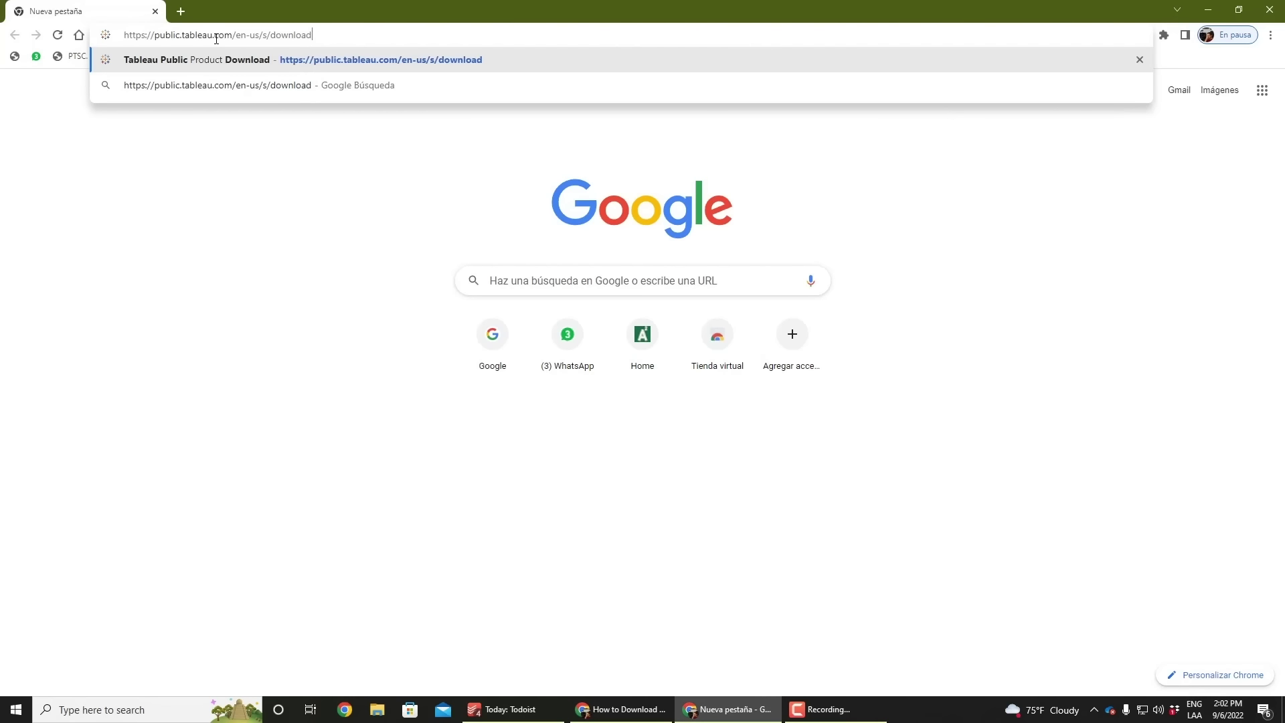
{"action": "key", "text": "Return"}
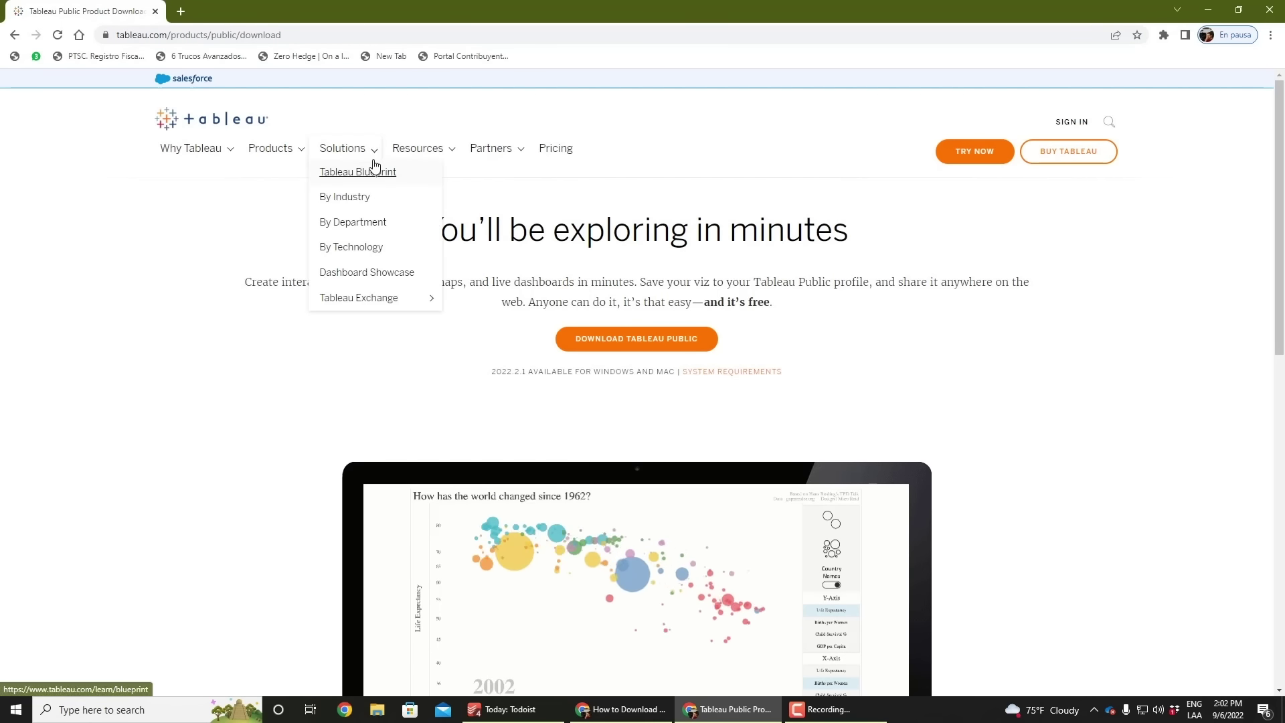
Start the Tableau Public download and enter the user's first name, last name and e-mail.
{"action": "left_click", "coordinate": [648, 349]}
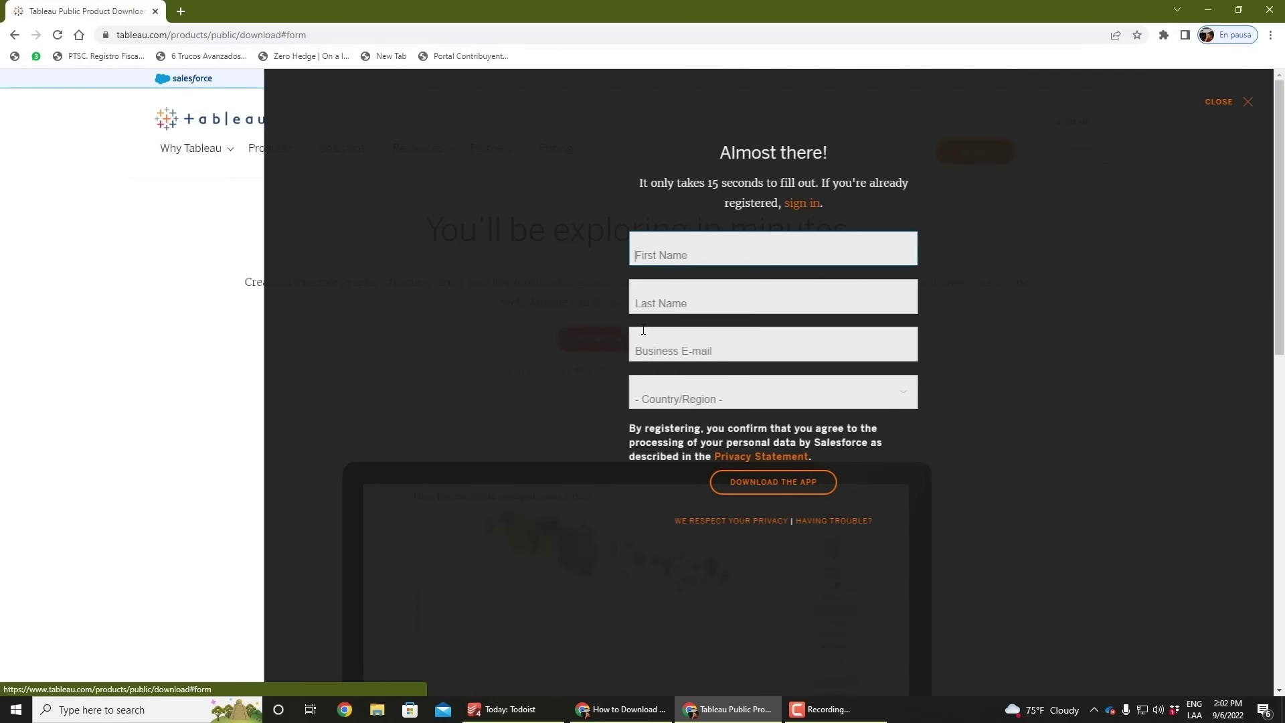
{"action": "left_click", "coordinate": [665, 258]}
{"action": "type", "text": "Dan"}
{"action": "key", "text": "Tab"}
{"action": "type", "text": "Contr"}
{"action": "key", "text": "Tab"}
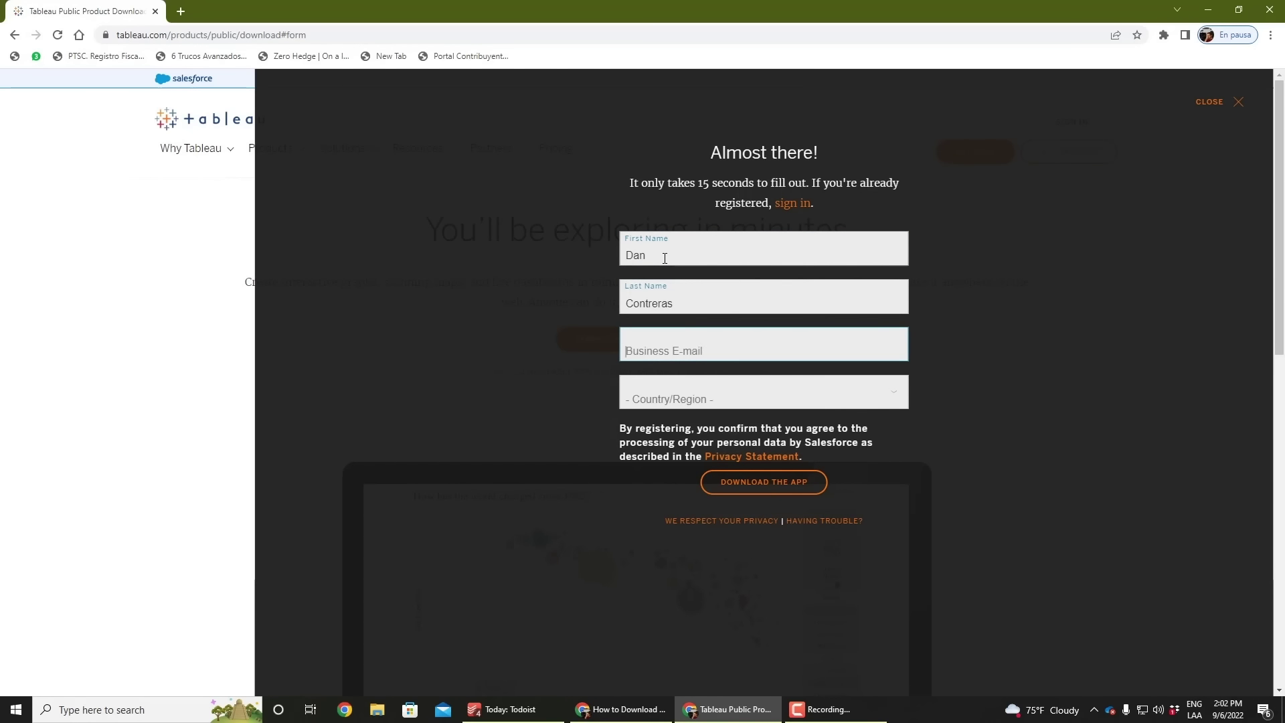
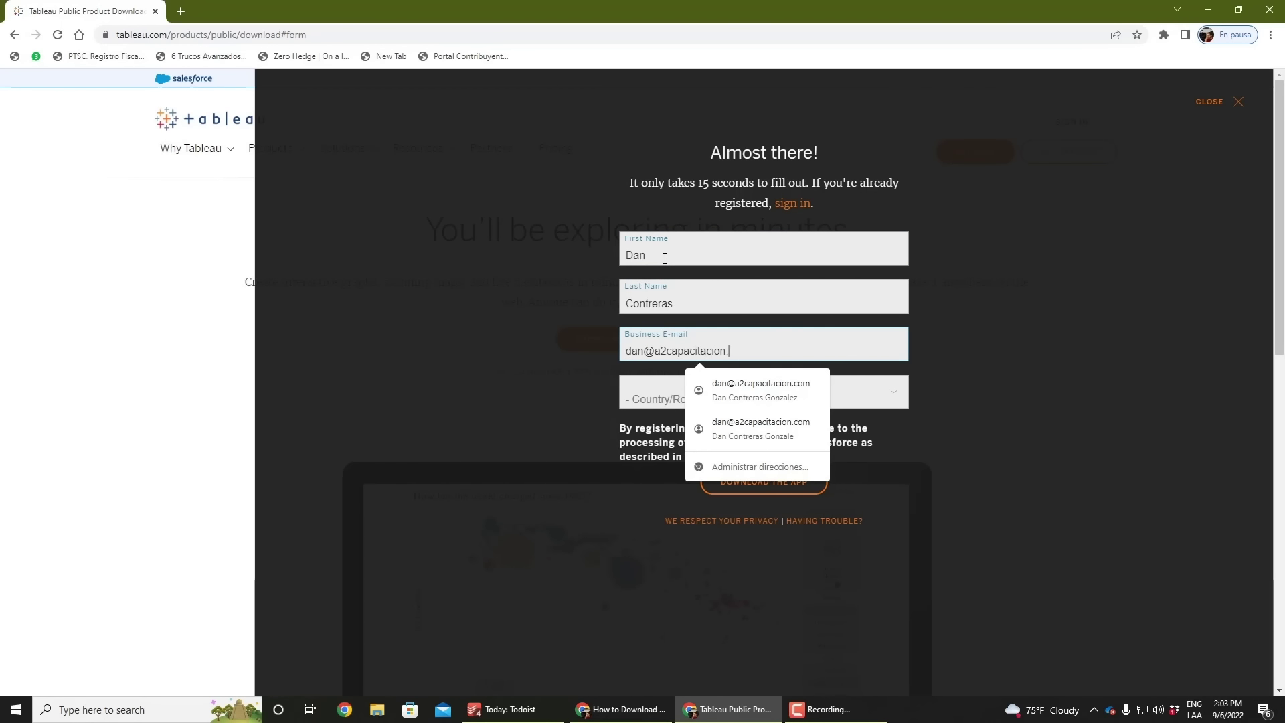
{"action": "key", "text": "Tab"}
Choose Mexico as country, correct the e-mail address, and submit the form.
{"action": "left_click", "coordinate": [701, 393]}
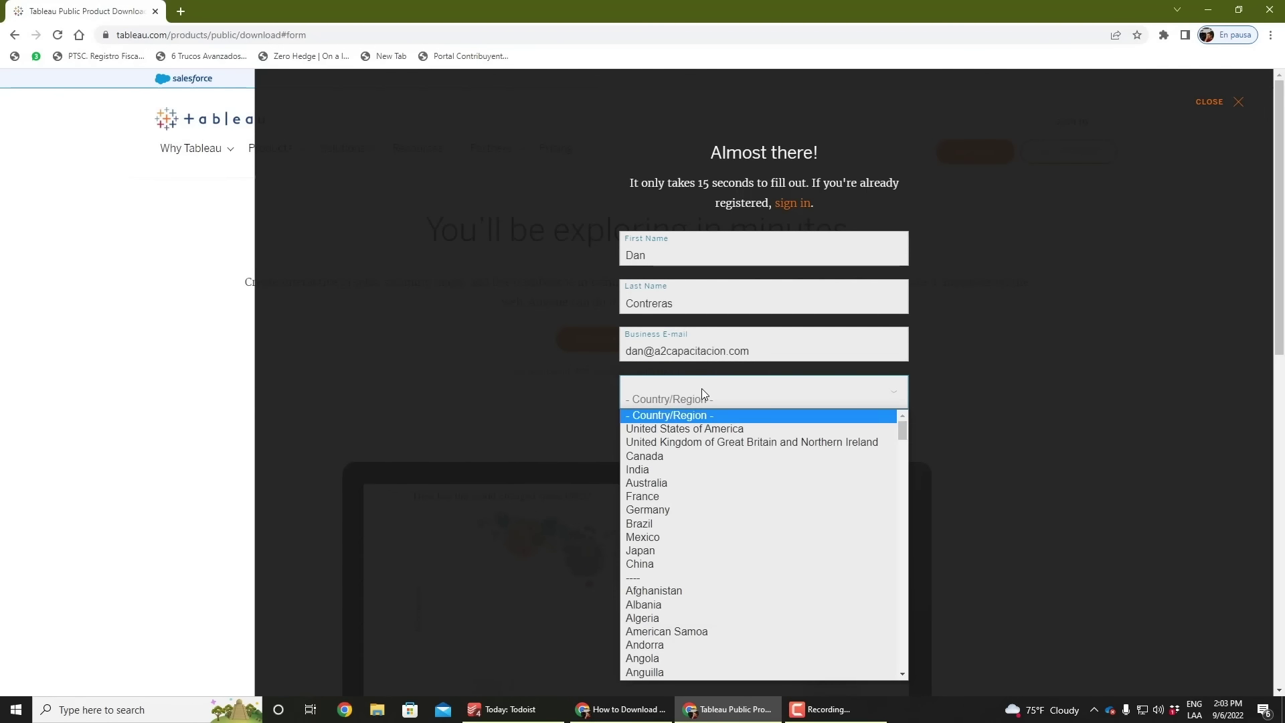
{"action": "left_click", "coordinate": [657, 537]}
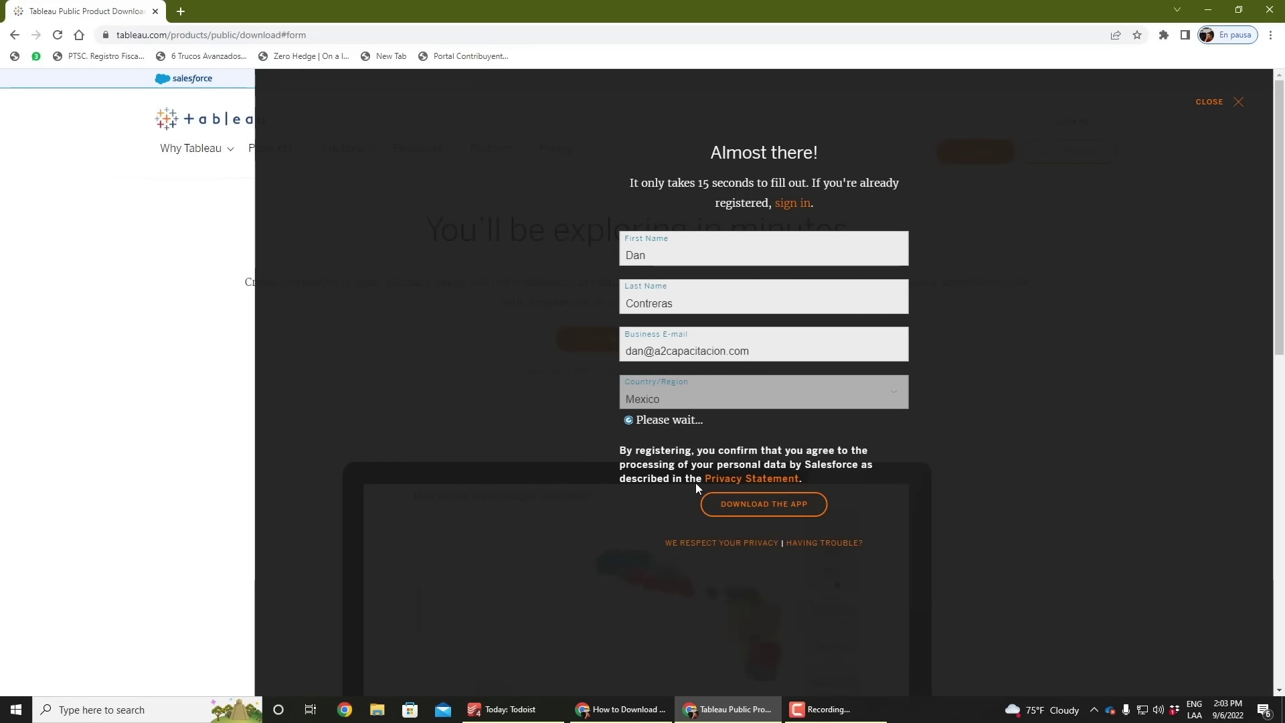
{"action": "left_click", "coordinate": [798, 349]}
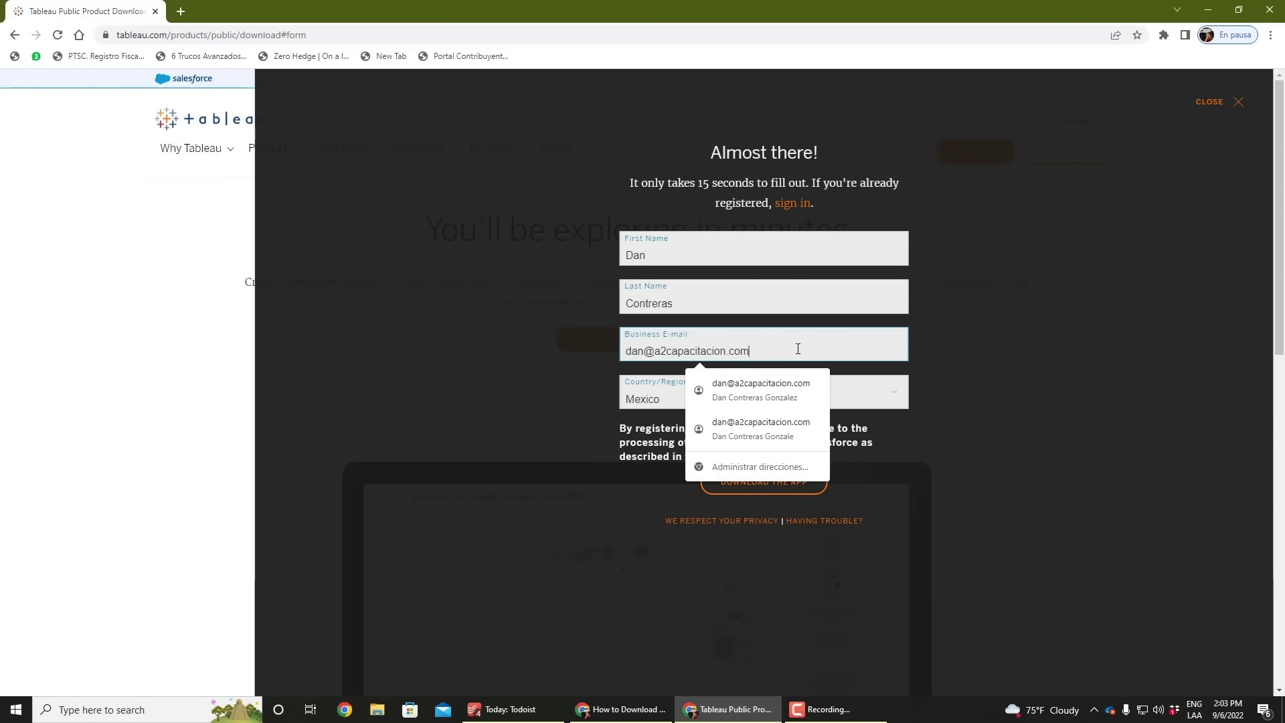
{"action": "key", "text": "BackSpace"}
{"action": "key", "text": "BackSpace"}
{"action": "key", "text": "BackSpace"}
{"action": "key", "text": "BackSpace"}
{"action": "key", "text": "BackSpace"}
{"action": "key", "text": "BackSpace"}
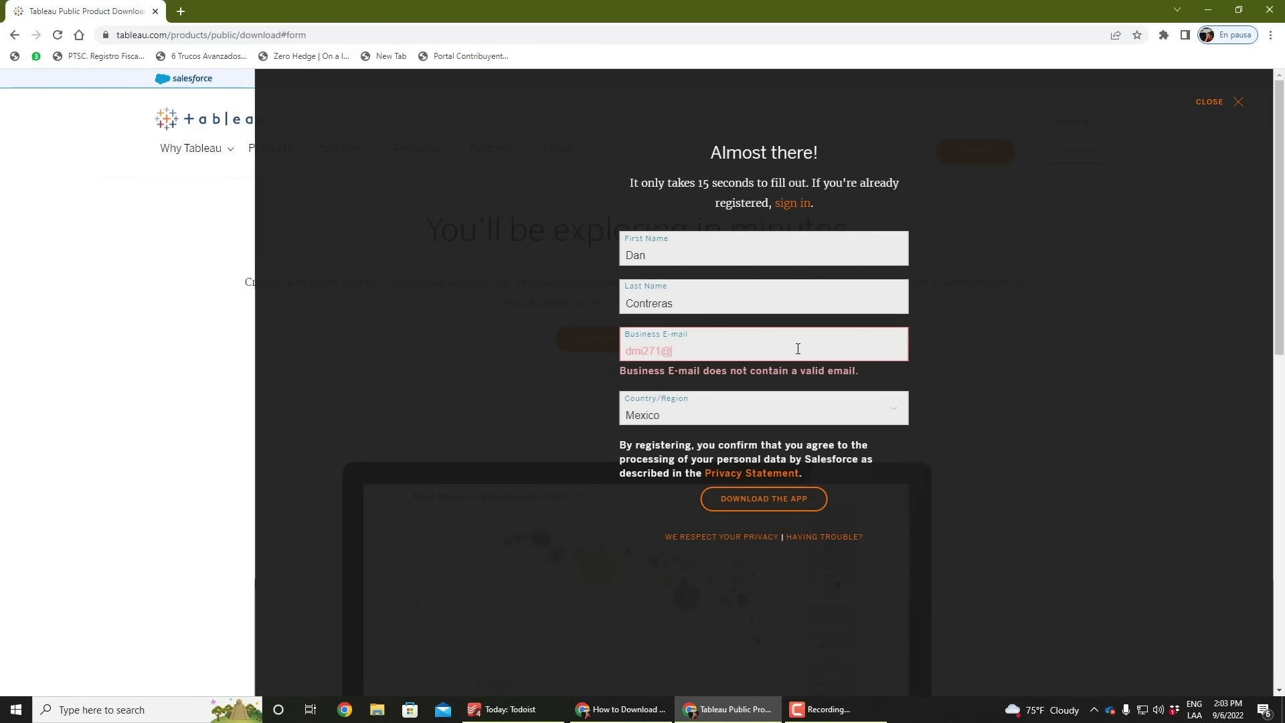
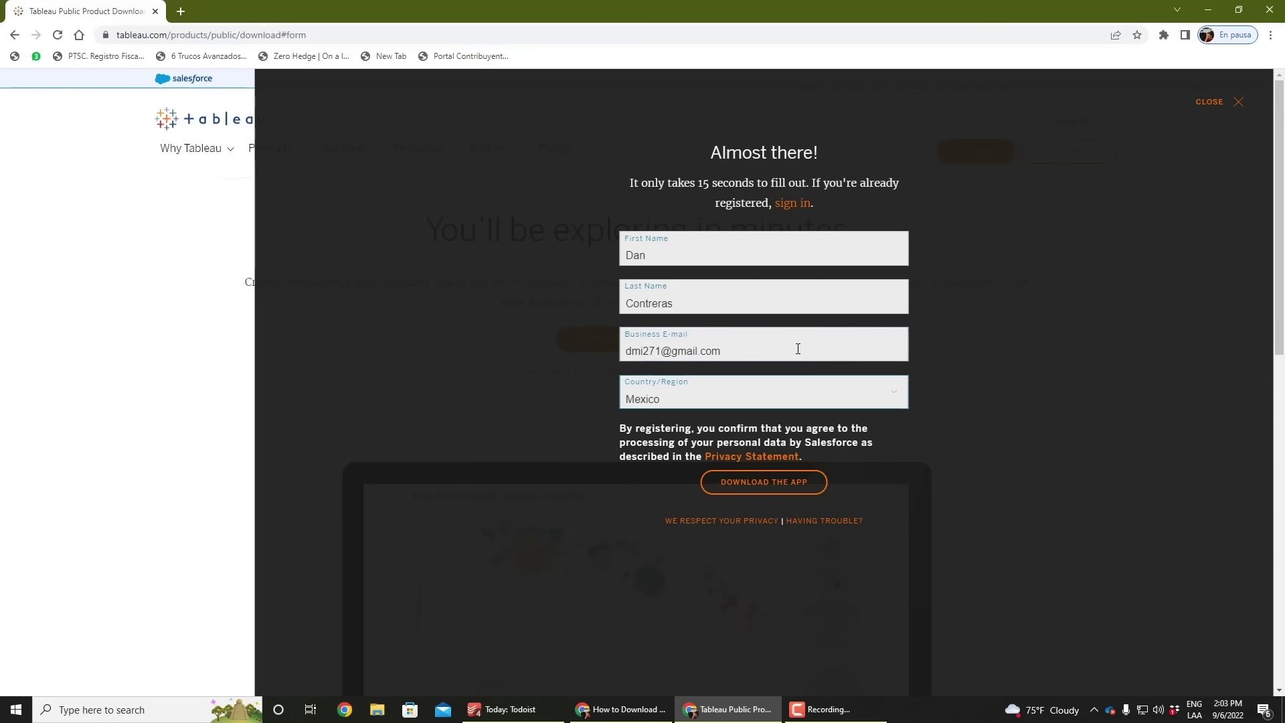
{"action": "left_click", "coordinate": [753, 482]}
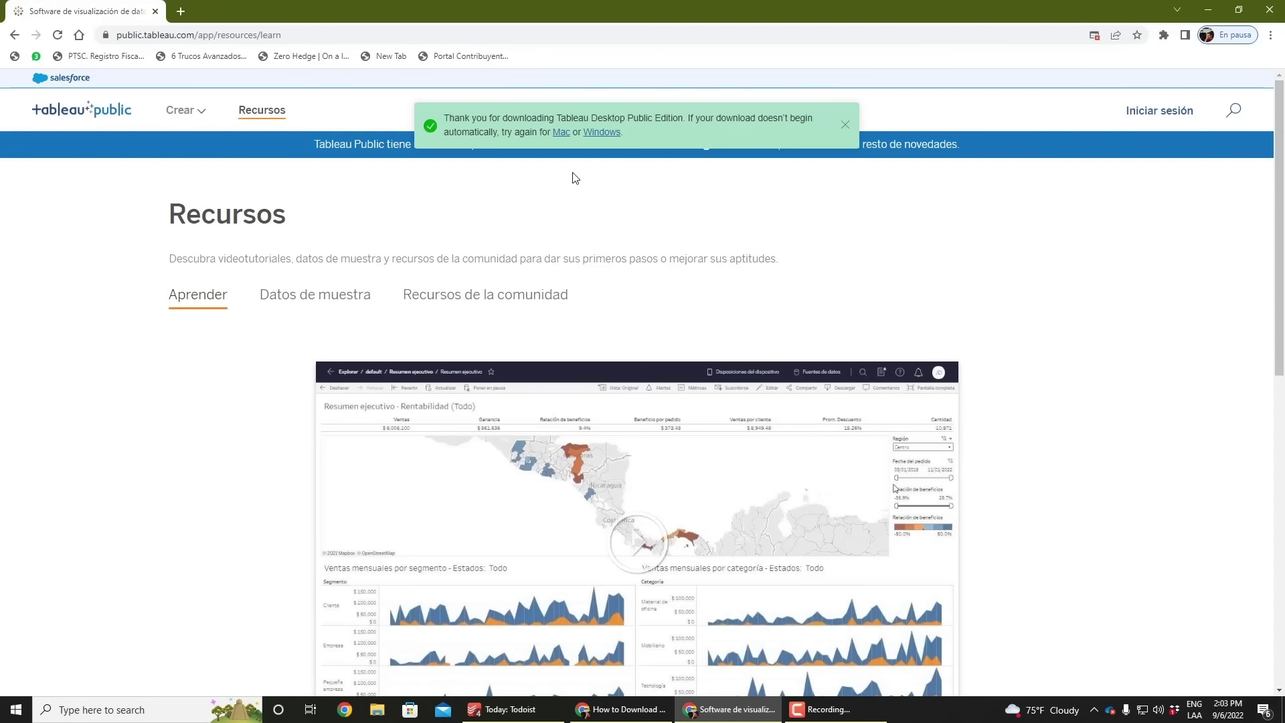
Download the Windows installer TableauPublicDesktop-64bit-2022-2-1.exe from the thank-you page.
{"action": "scroll", "coordinate": [545, 330], "scroll_direction": "down", "scroll_amount": 7}
{"action": "scroll", "coordinate": [545, 330], "scroll_direction": "down", "scroll_amount": 3}
{"action": "scroll", "coordinate": [546, 330], "scroll_direction": "up", "scroll_amount": 9}
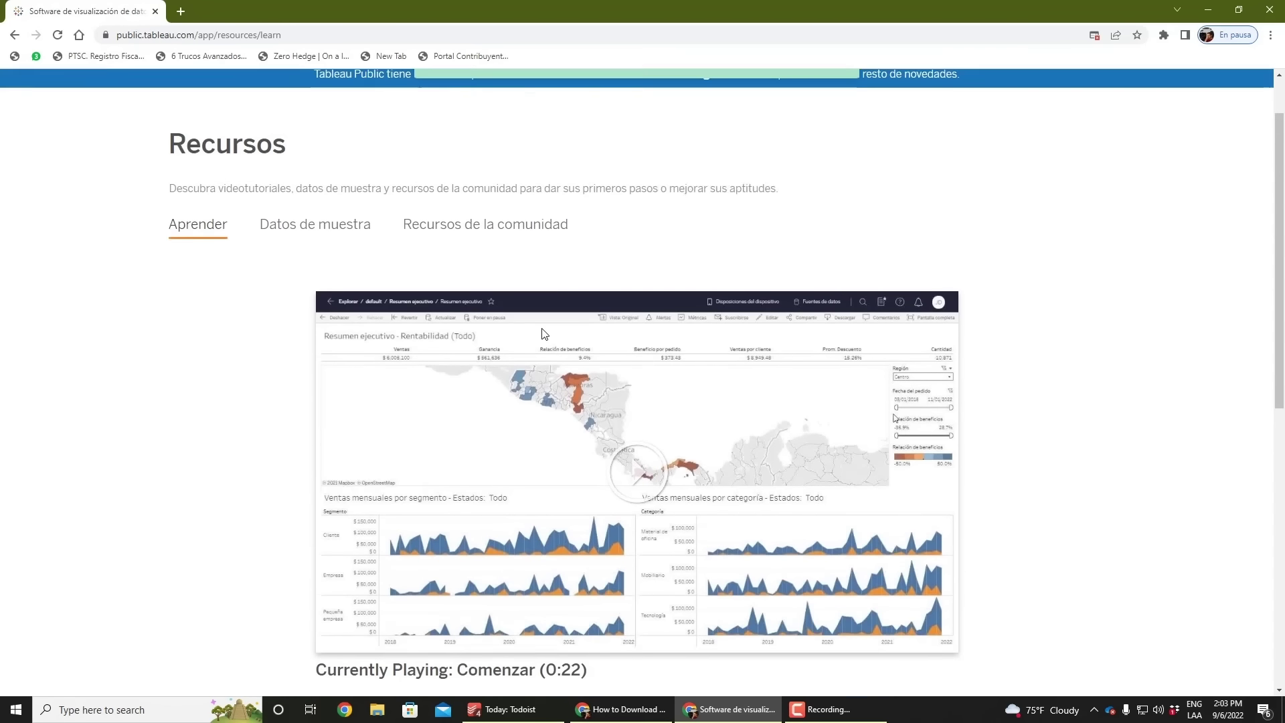
{"action": "scroll", "coordinate": [544, 328], "scroll_direction": "up", "scroll_amount": 1}
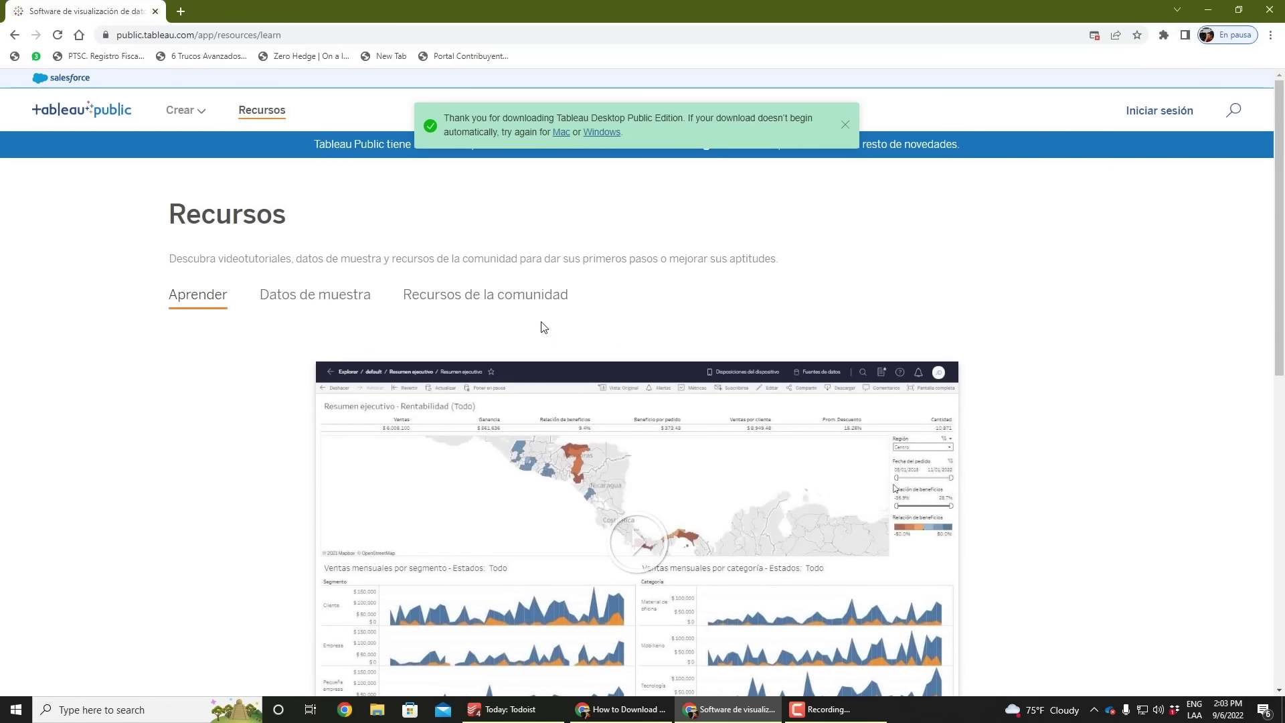
{"action": "left_click", "coordinate": [602, 133]}
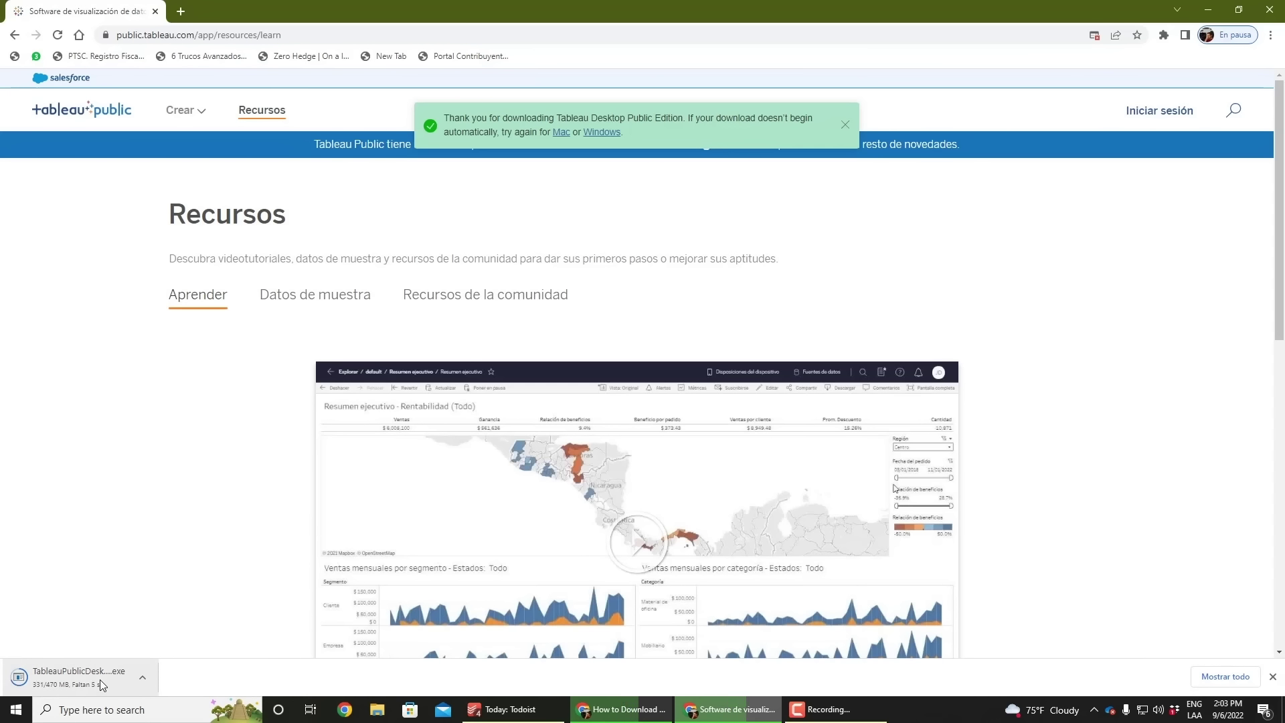
{"action": "left_click", "coordinate": [15, 711]}
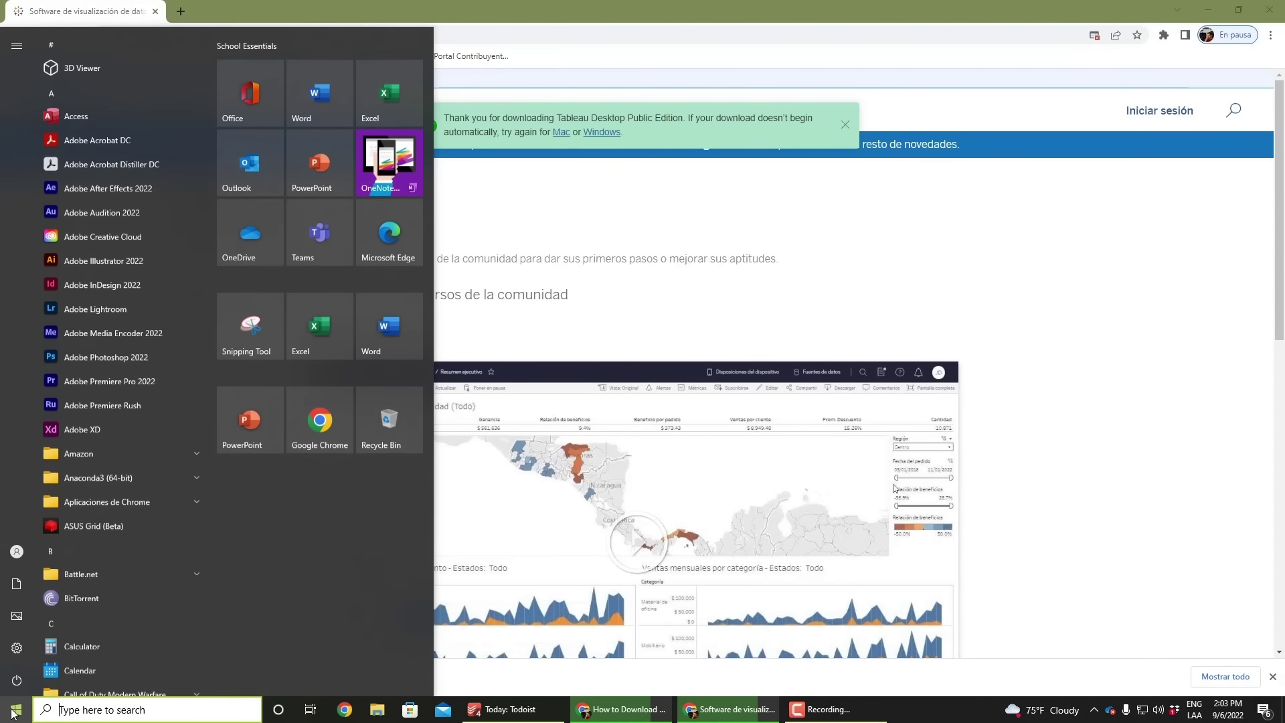
Search 'tableau' in the Start menu and launch Tableau Public 2022.2.
{"action": "type", "text": "tableau"}
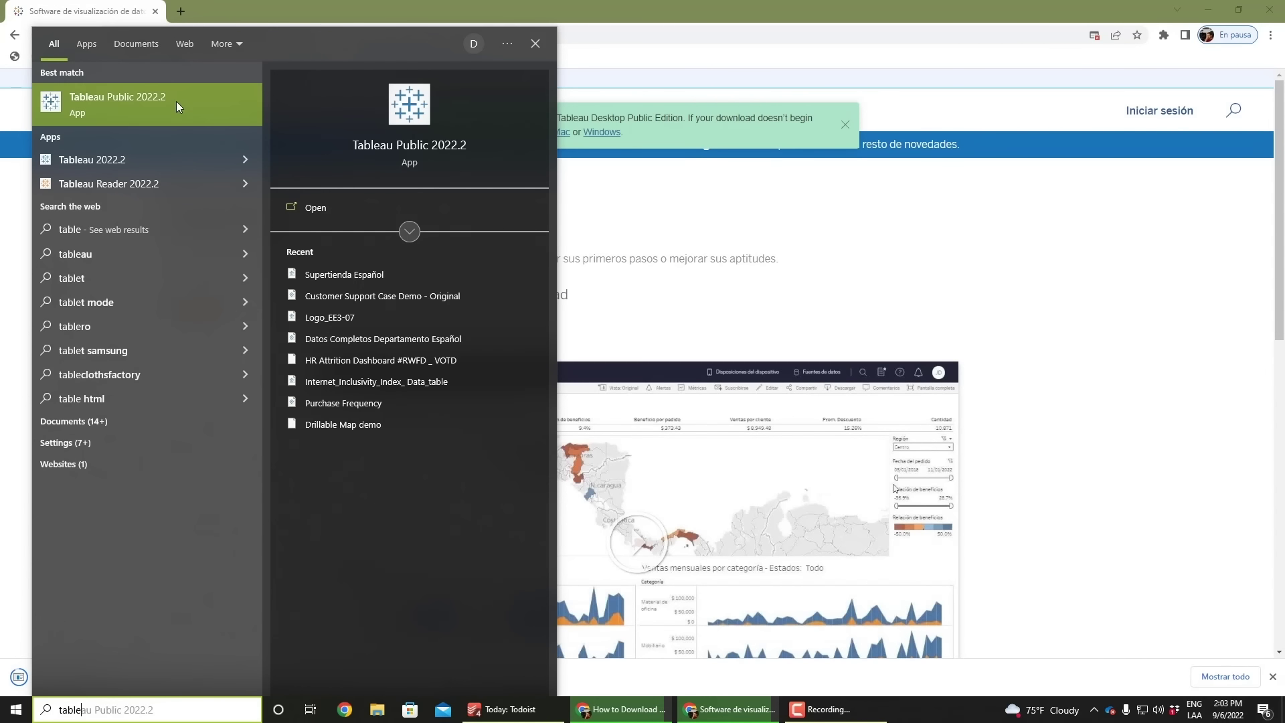
{"action": "left_click", "coordinate": [175, 107]}
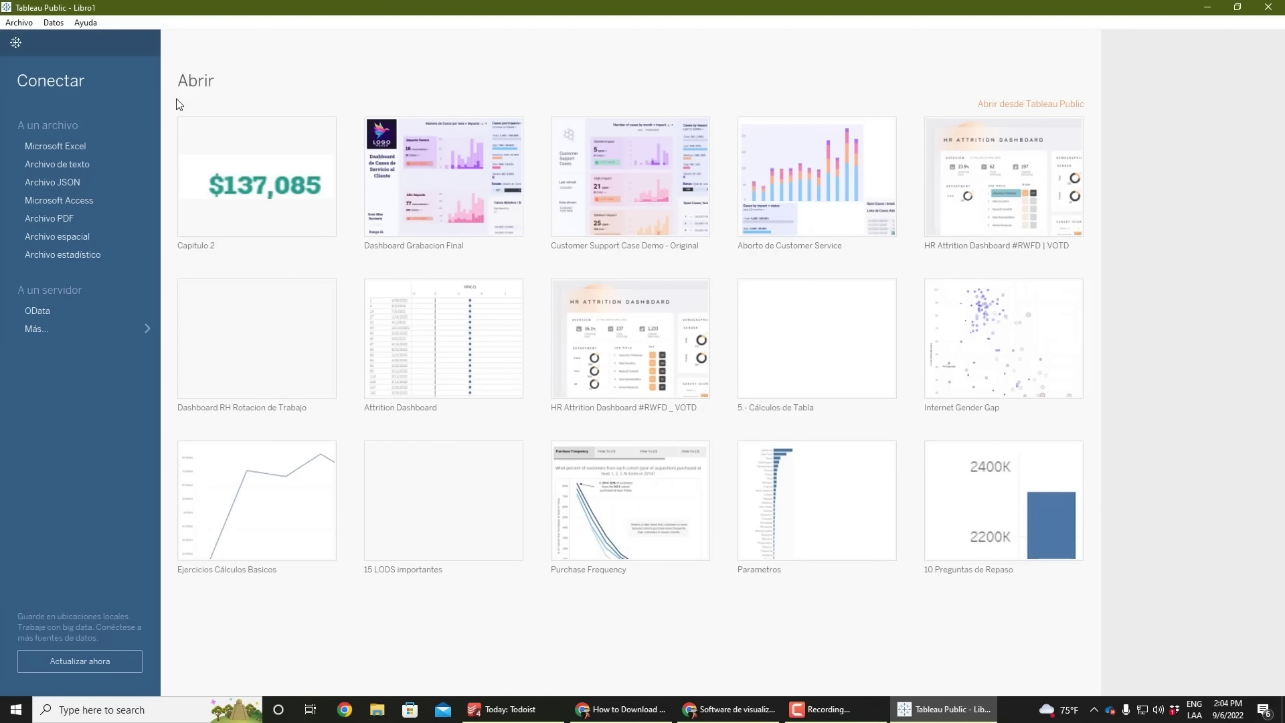
{"action": "left_click", "coordinate": [84, 23]}
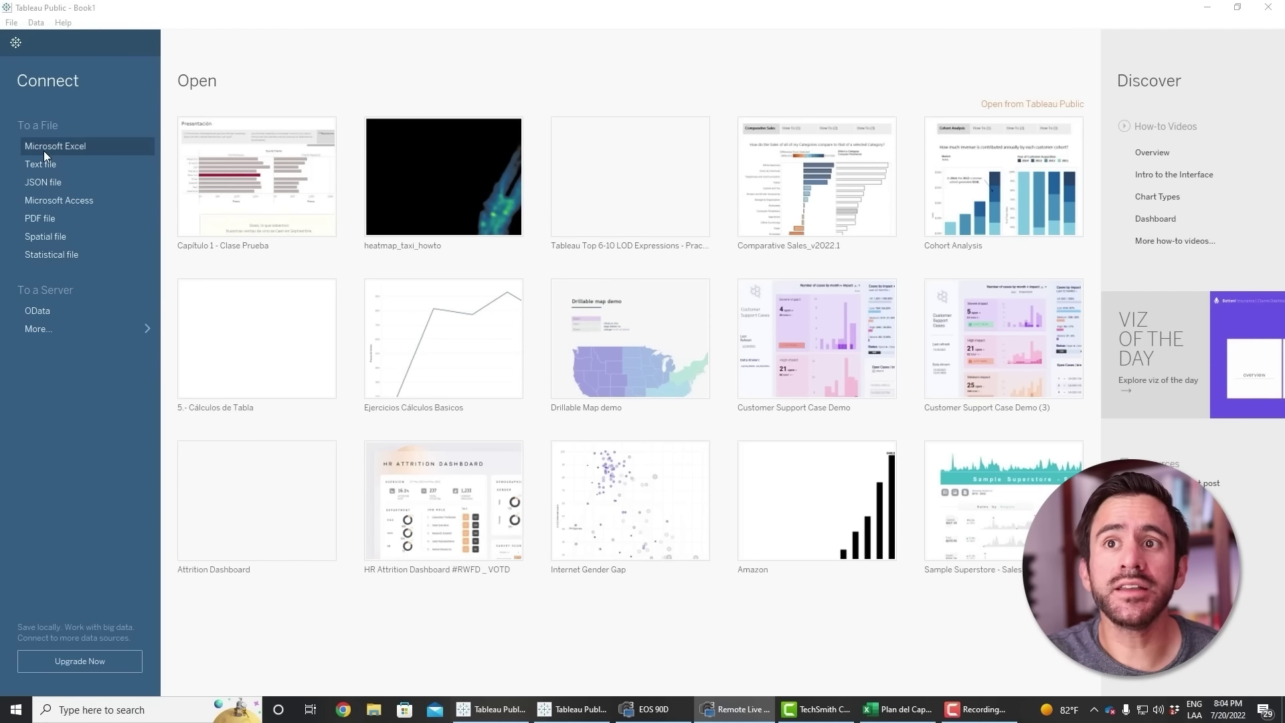
{"action": "left_click", "coordinate": [65, 149]}
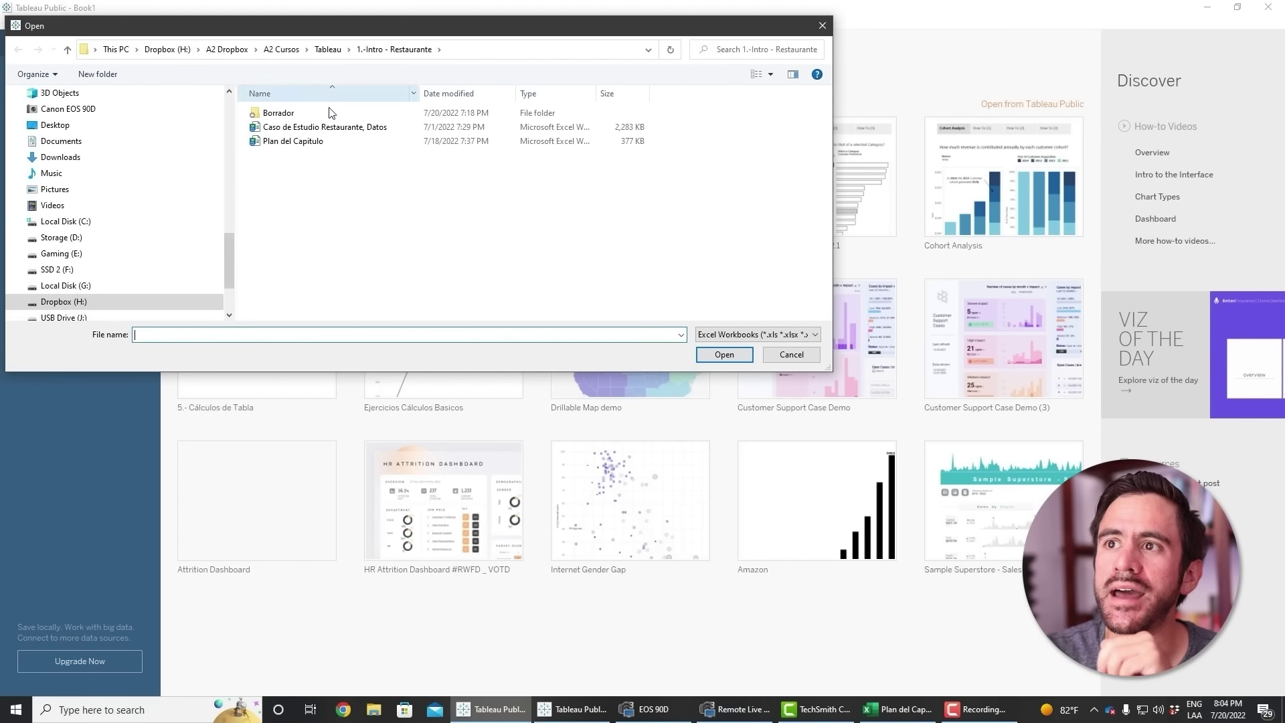
Open the Excel file 'Caso de Estudio Restaurante, Datos' as the data source.
{"action": "left_click", "coordinate": [322, 127]}
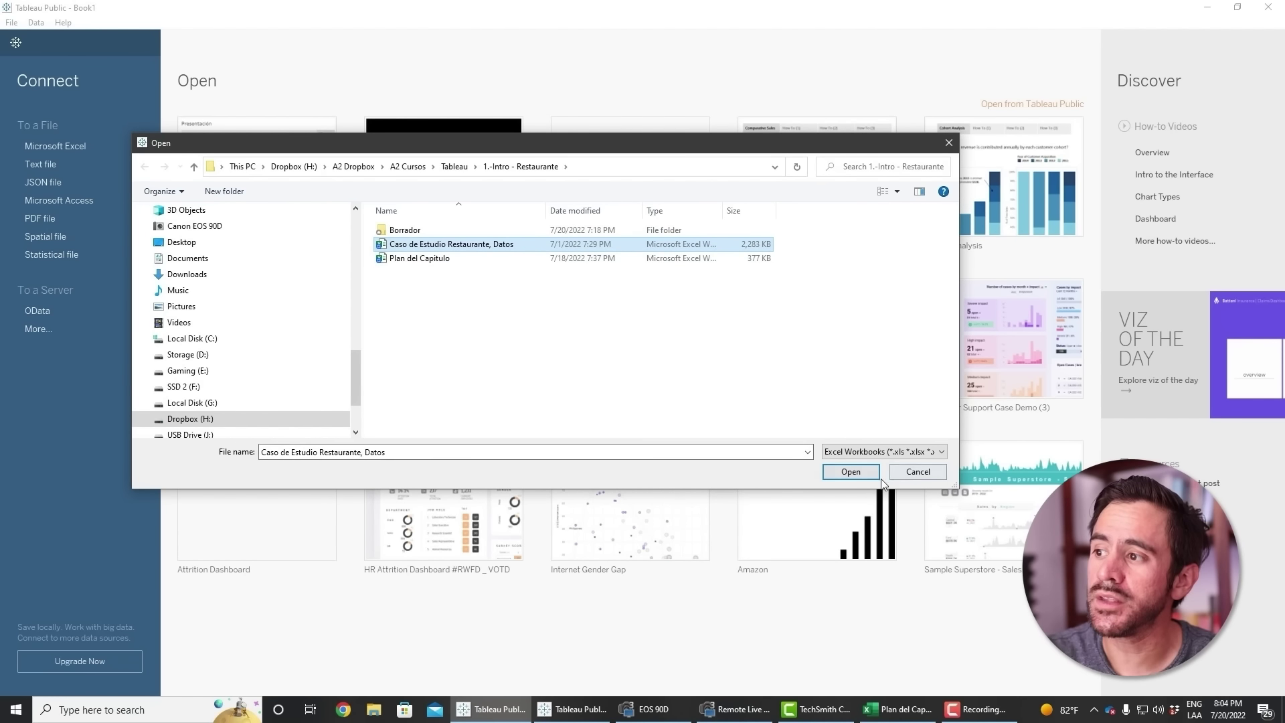
{"action": "left_click", "coordinate": [851, 475]}
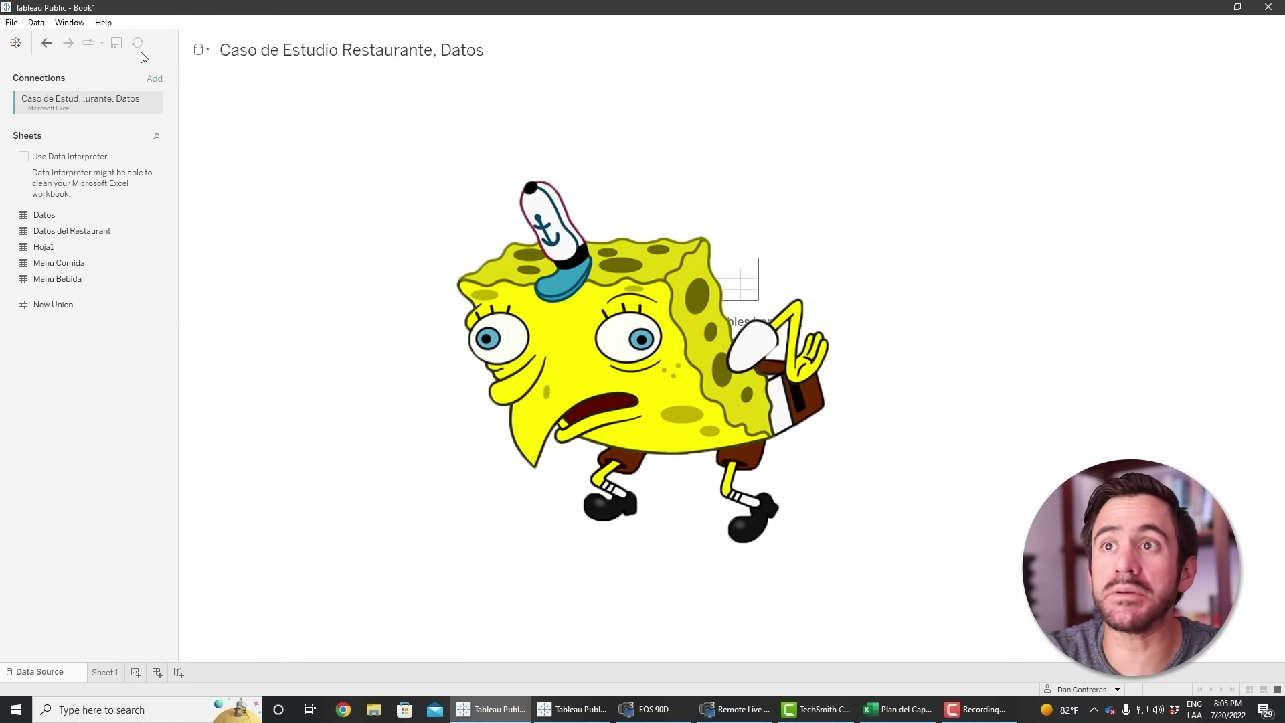
Change Tableau's interface language to Español via Help and accept the restart notice.
{"action": "left_click", "coordinate": [111, 25]}
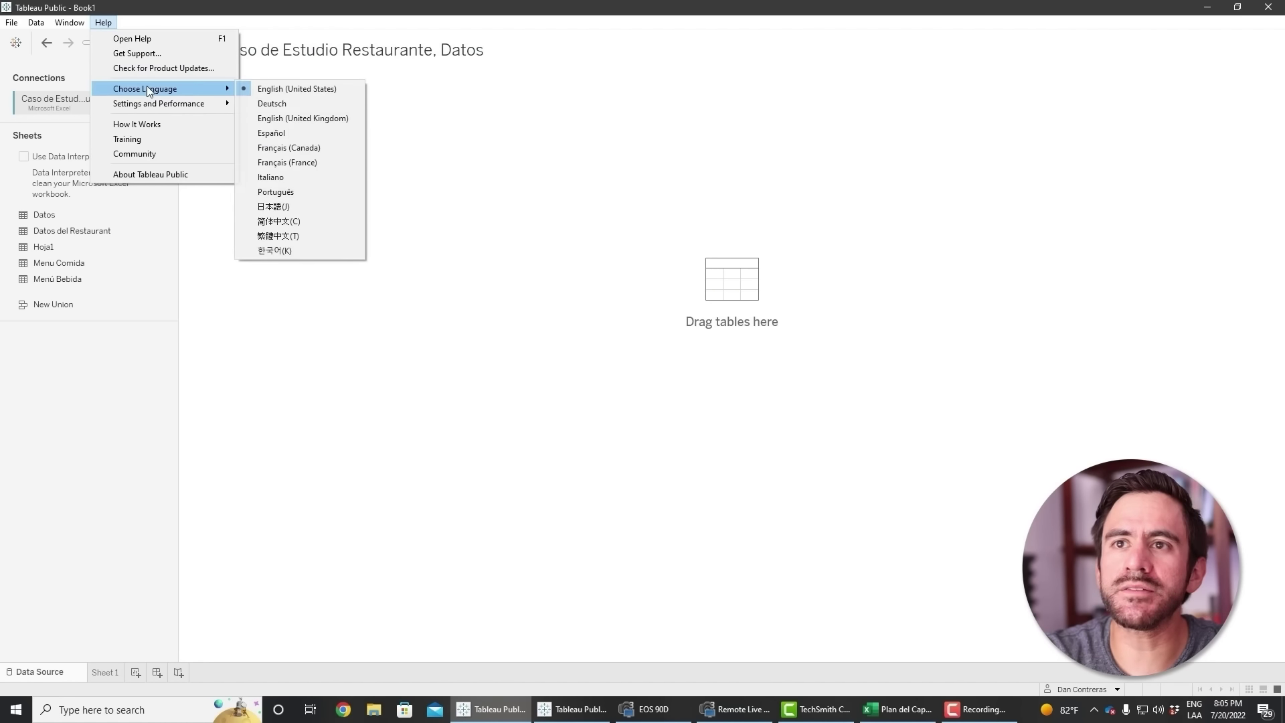
{"action": "mouse_move", "coordinate": [145, 88]}
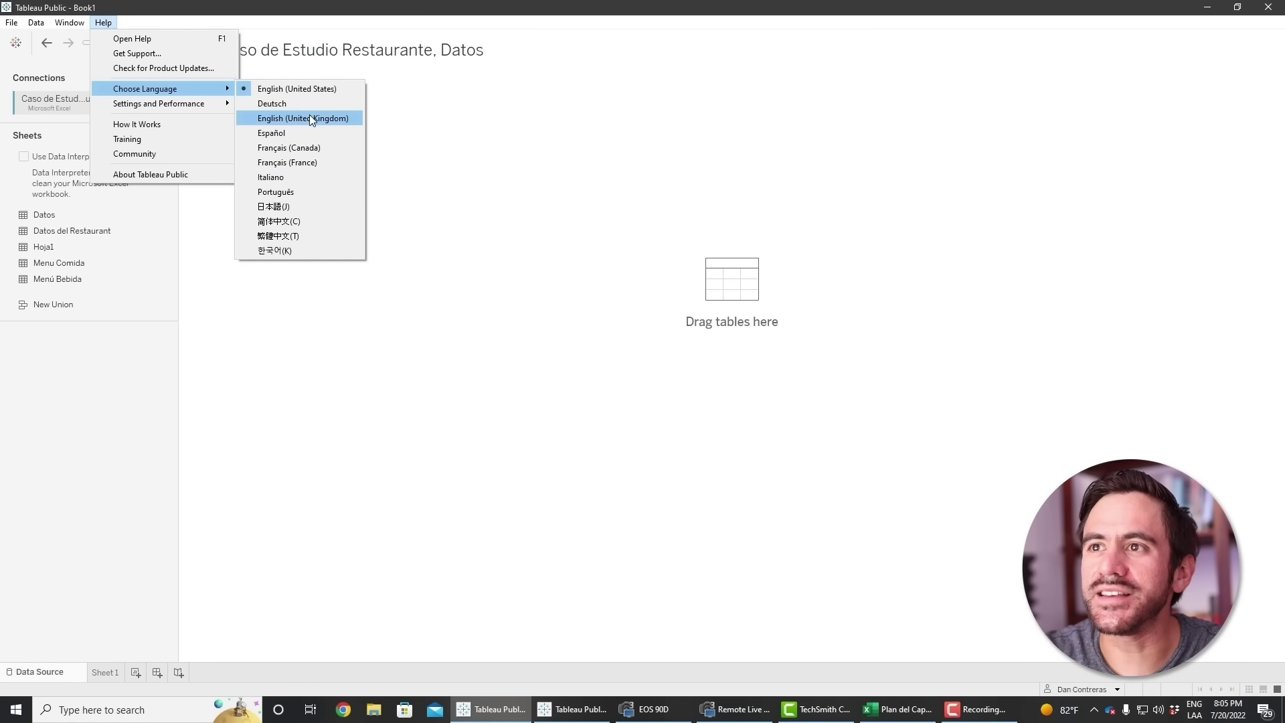
{"action": "left_click", "coordinate": [316, 132]}
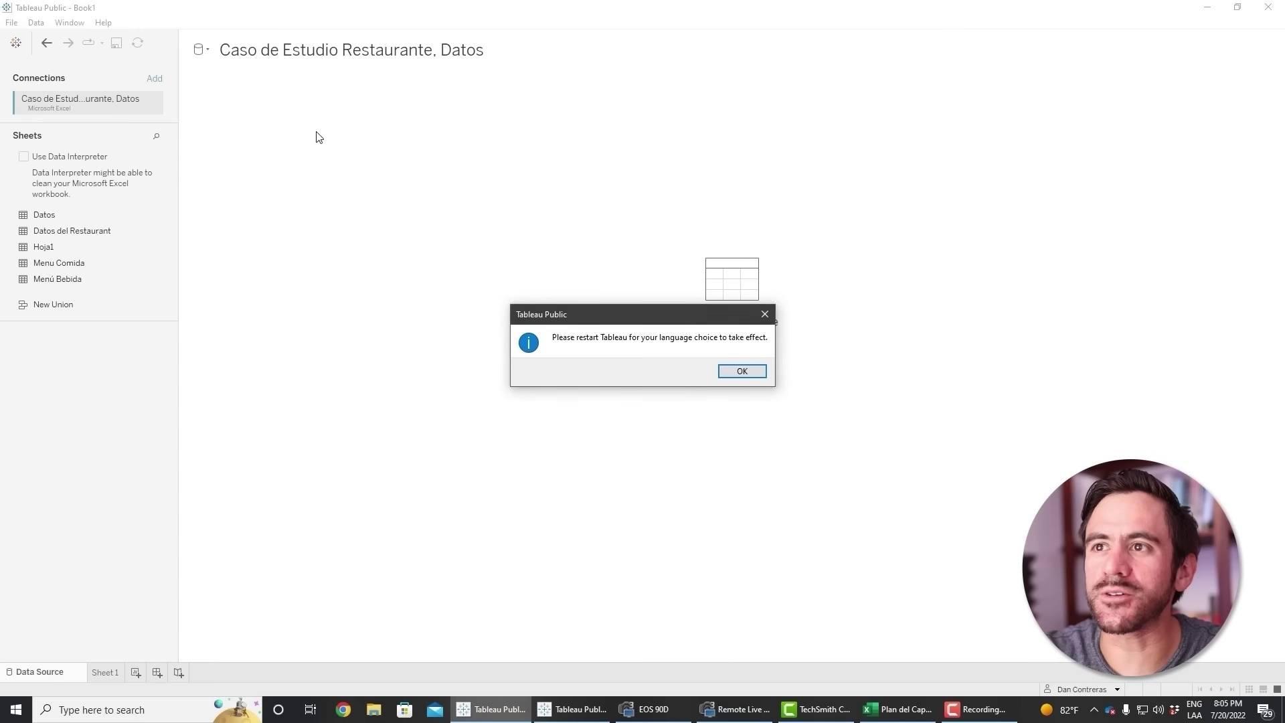
{"action": "left_click", "coordinate": [725, 373]}
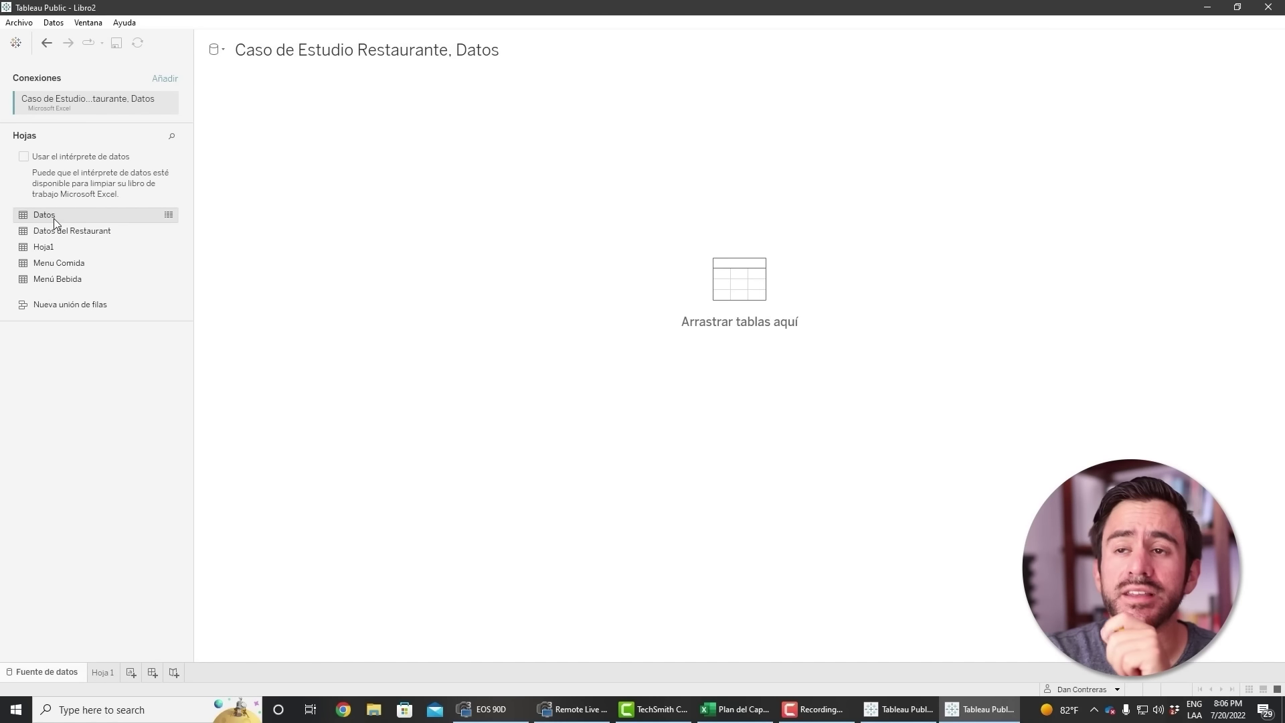
Drag the Datos sheet onto the canvas as the data source table.
{"action": "left_click_drag", "start_coordinate": [31, 219], "coordinate": [565, 307]}
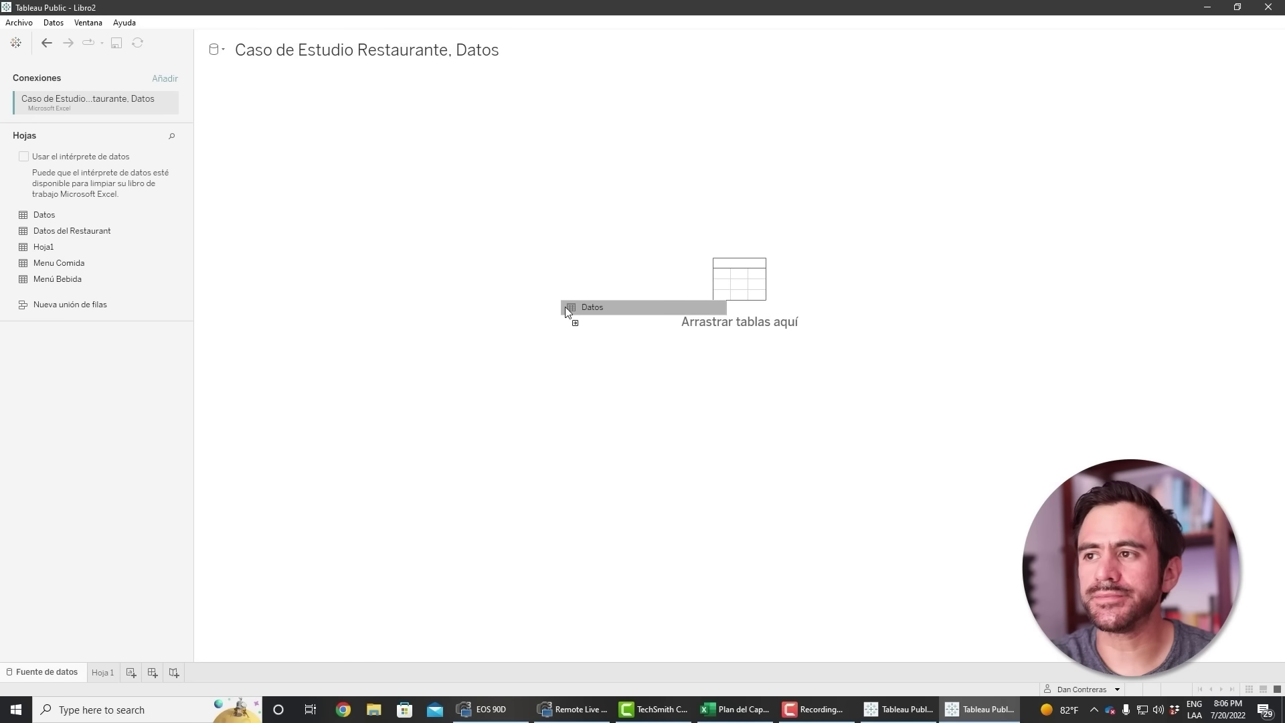
{"action": "left_click_drag", "start_coordinate": [565, 306], "coordinate": [565, 307]}
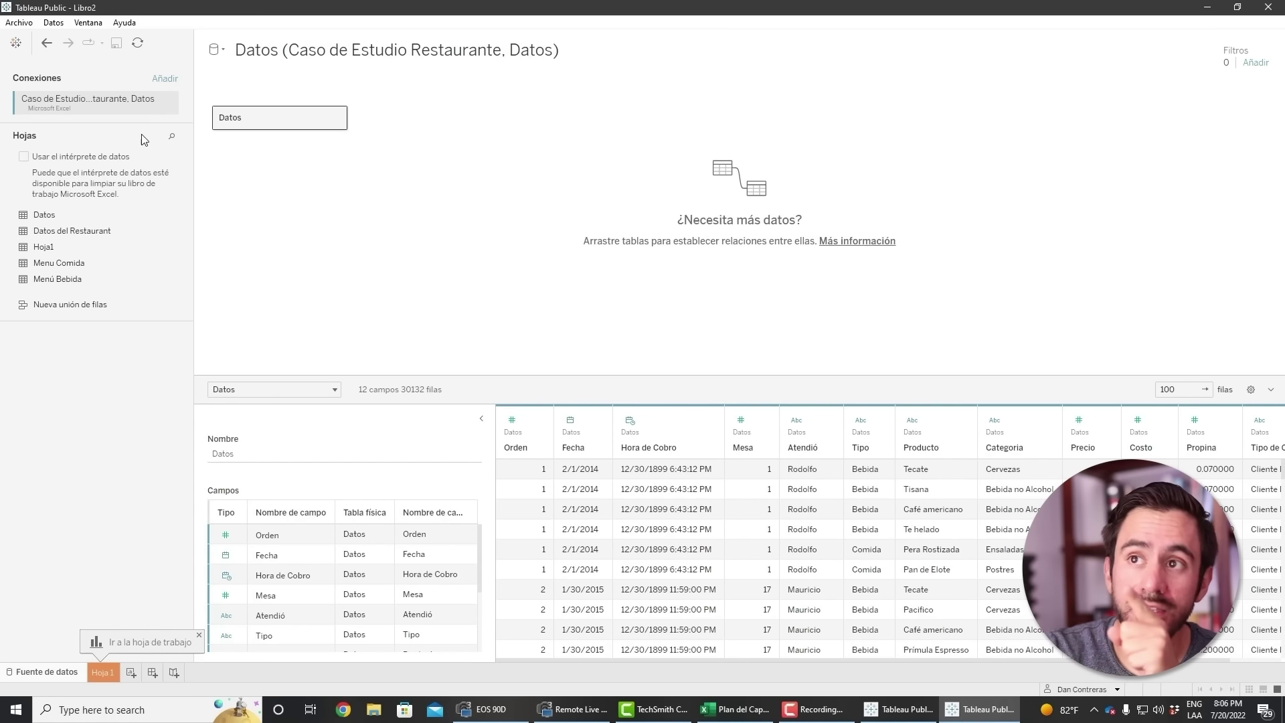
{"action": "left_click", "coordinate": [336, 117]}
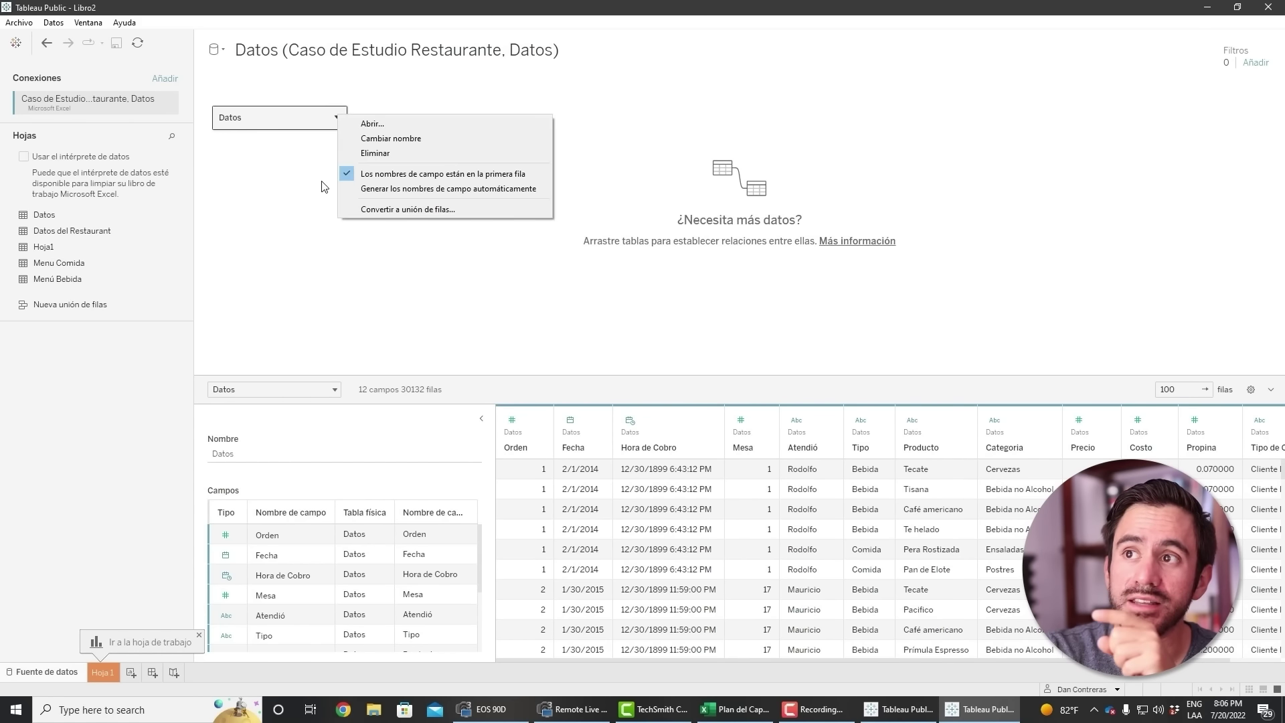
{"action": "left_click", "coordinate": [299, 129]}
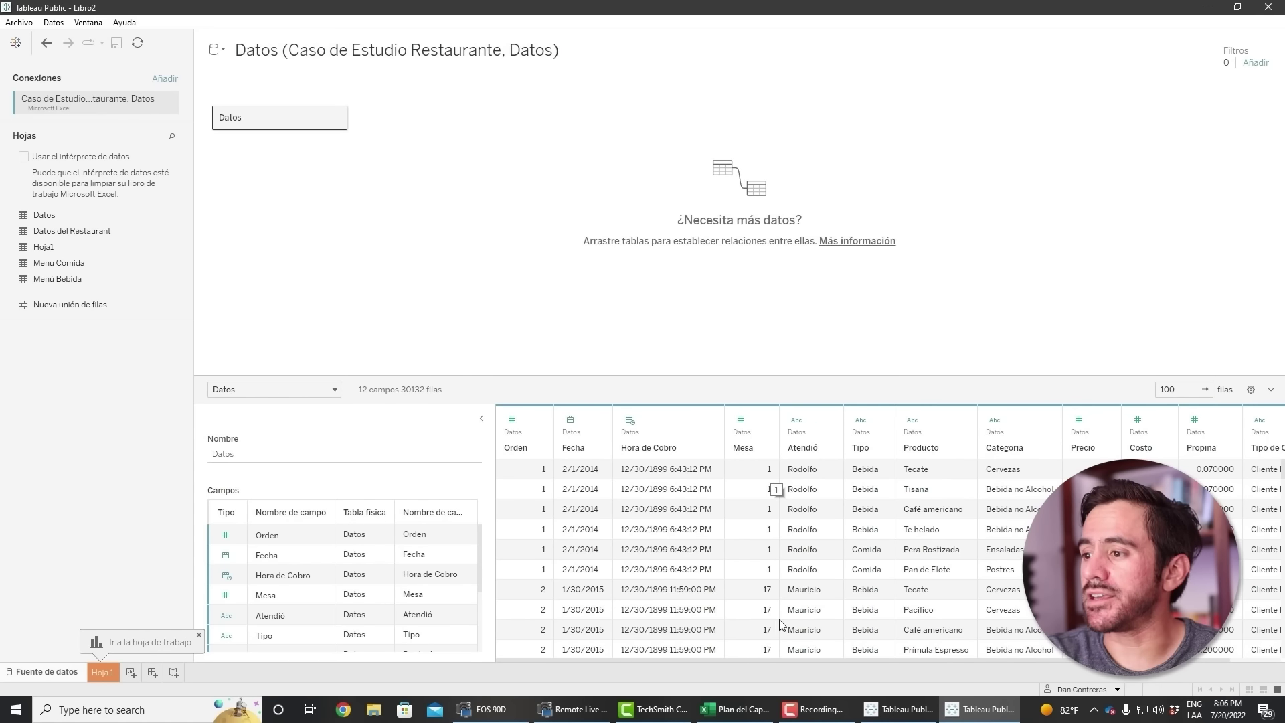
Scroll through the Datos preview to review its 12 fields and 30132 rows.
{"action": "scroll", "coordinate": [792, 657], "scroll_direction": "right", "scroll_amount": 2}
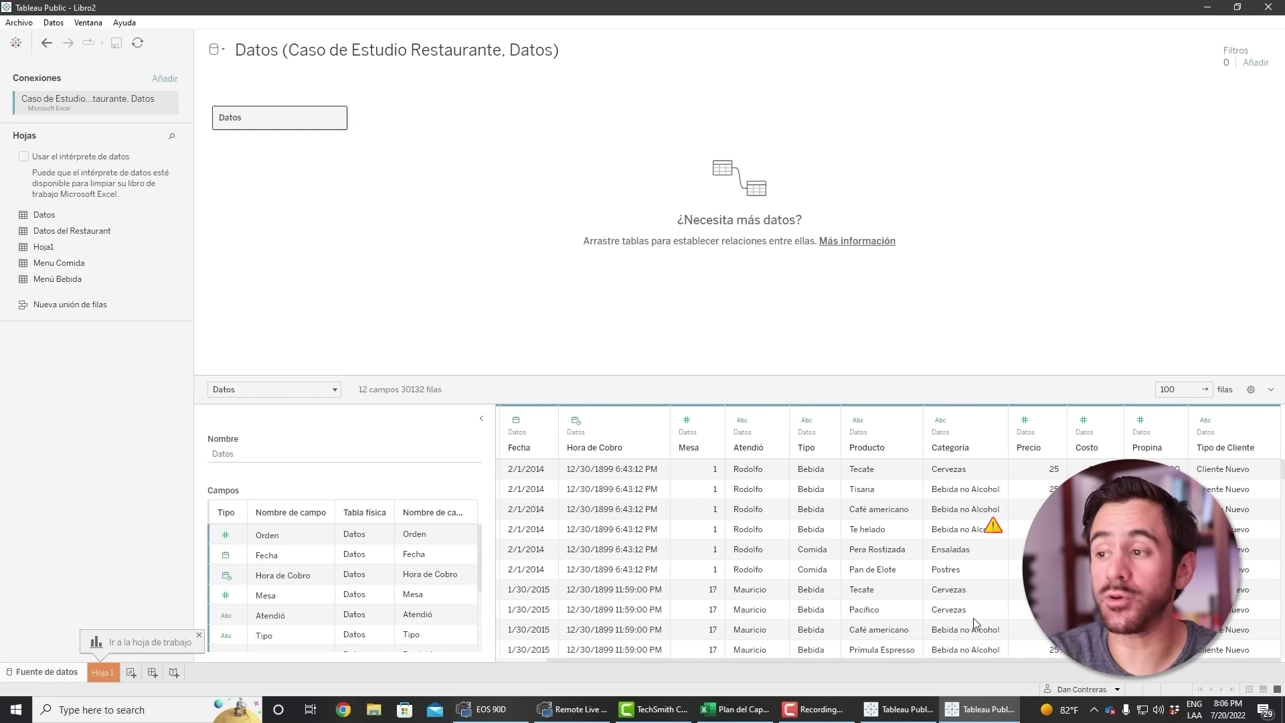
{"action": "scroll", "coordinate": [973, 617], "scroll_direction": "down", "scroll_amount": 2}
{"action": "scroll", "coordinate": [967, 602], "scroll_direction": "down", "scroll_amount": 2}
{"action": "scroll", "coordinate": [961, 592], "scroll_direction": "down", "scroll_amount": 2}
{"action": "scroll", "coordinate": [964, 590], "scroll_direction": "down", "scroll_amount": 1}
{"action": "scroll", "coordinate": [969, 589], "scroll_direction": "down", "scroll_amount": 1}
{"action": "scroll", "coordinate": [974, 588], "scroll_direction": "down", "scroll_amount": 1}
{"action": "scroll", "coordinate": [980, 587], "scroll_direction": "down", "scroll_amount": 1}
{"action": "scroll", "coordinate": [692, 546], "scroll_direction": "up", "scroll_amount": 5}
{"action": "scroll", "coordinate": [691, 546], "scroll_direction": "up", "scroll_amount": 5}
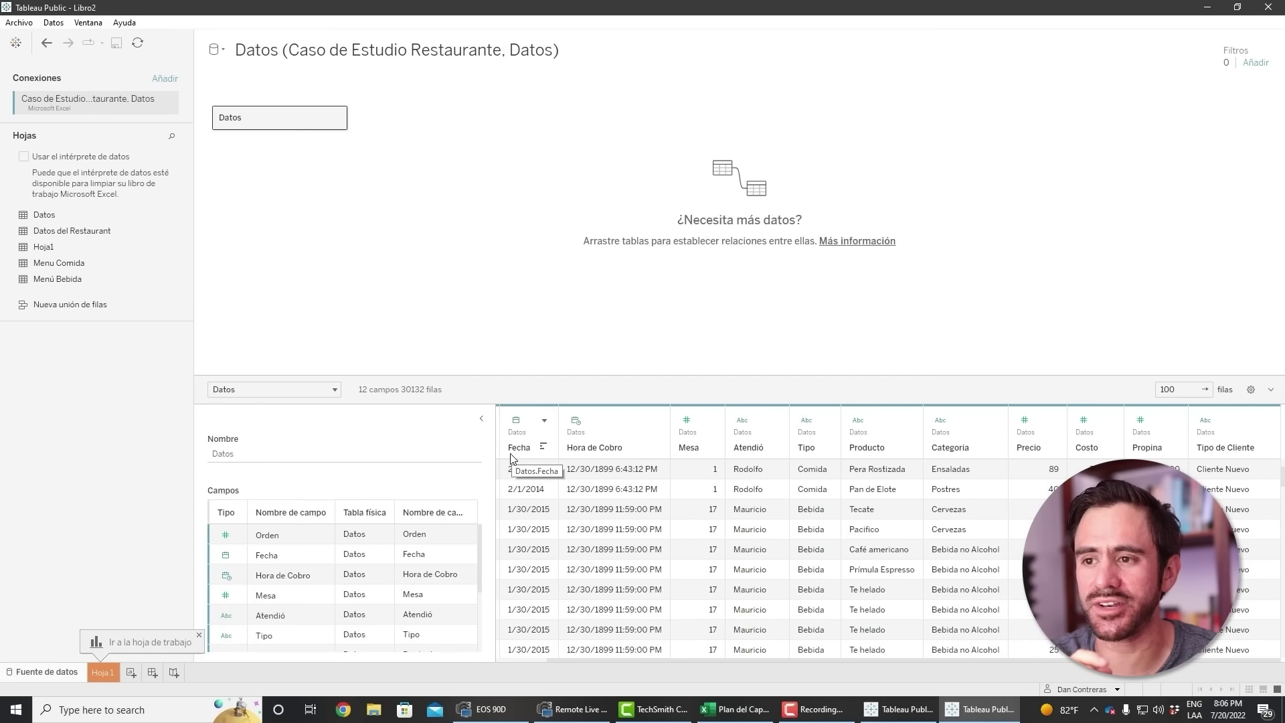
{"action": "scroll", "coordinate": [327, 590], "scroll_direction": "down", "scroll_amount": 3}
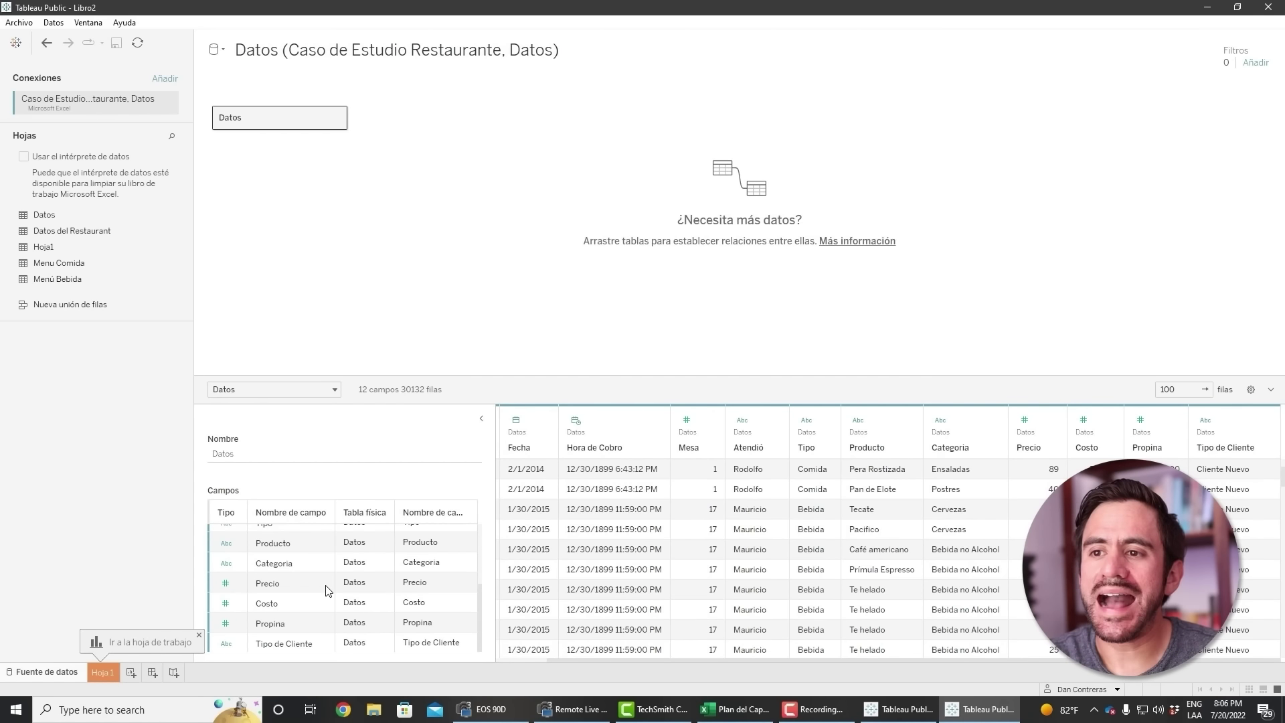
{"action": "scroll", "coordinate": [328, 590], "scroll_direction": "up", "scroll_amount": 3}
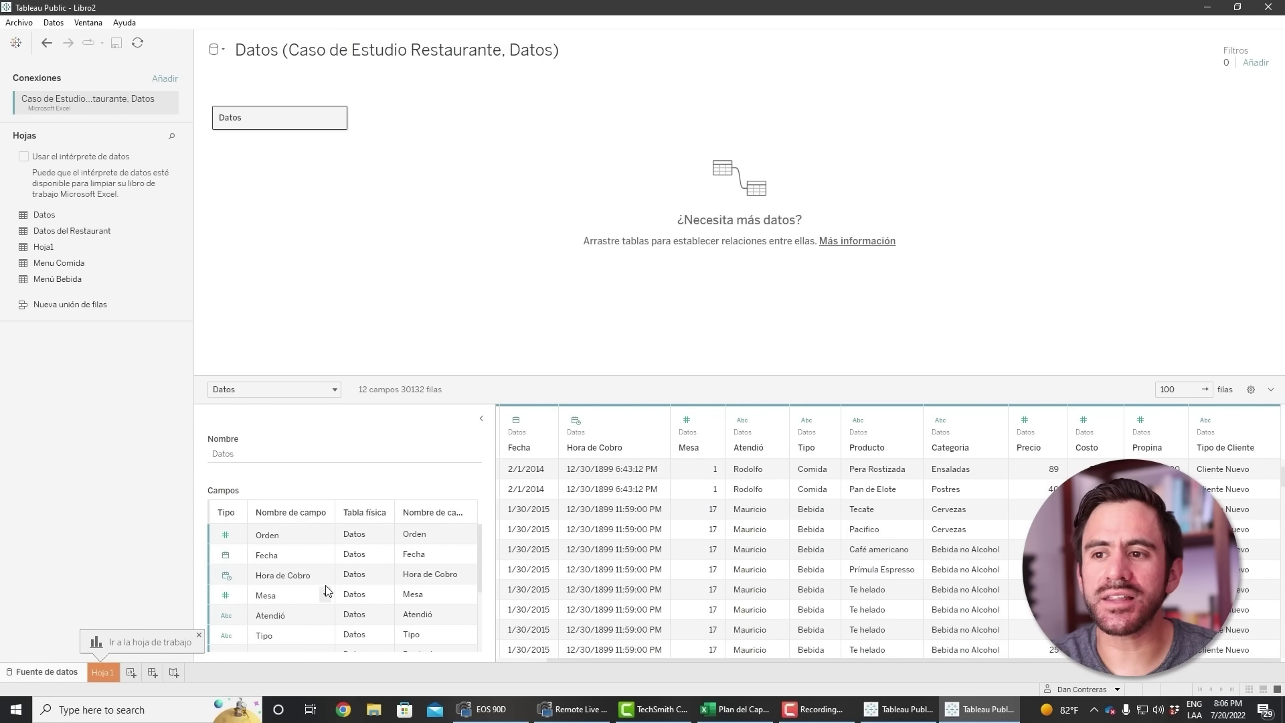
{"action": "scroll", "coordinate": [221, 556], "scroll_direction": "down", "scroll_amount": 3}
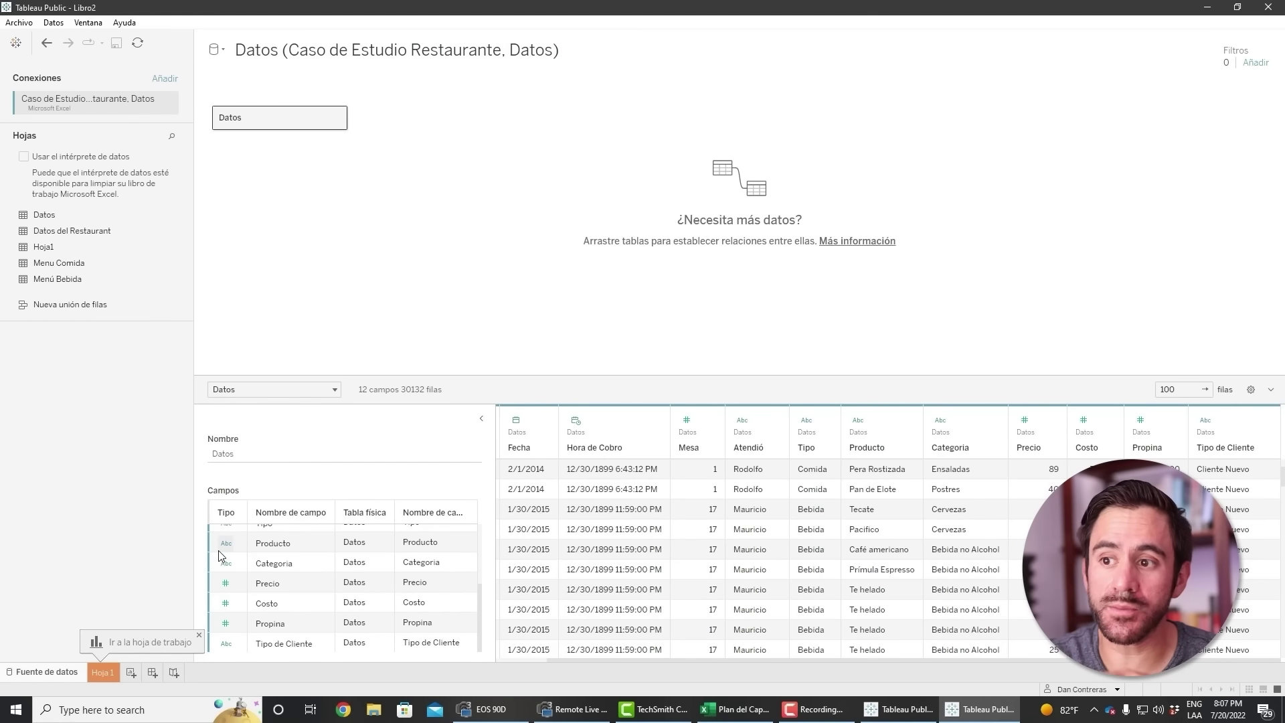
{"action": "scroll", "coordinate": [376, 627], "scroll_direction": "up", "scroll_amount": 3}
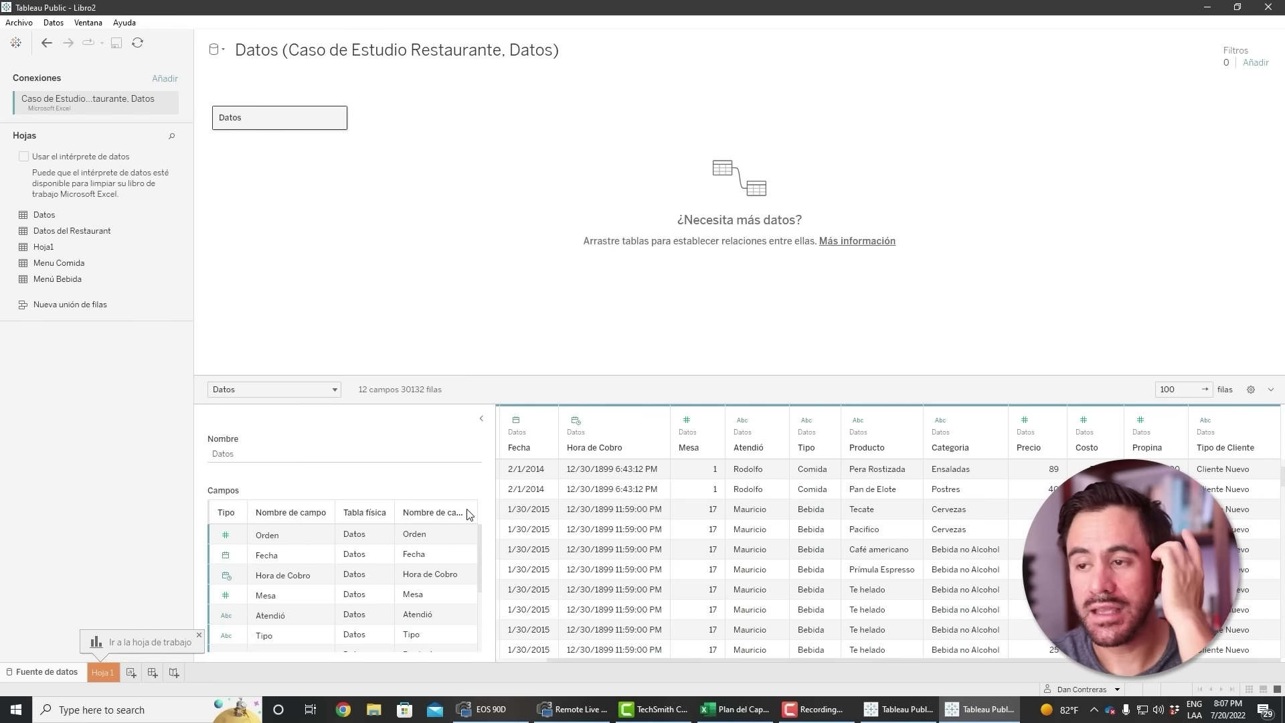
{"action": "scroll", "coordinate": [419, 635], "scroll_direction": "down", "scroll_amount": 3}
{"action": "scroll", "coordinate": [418, 635], "scroll_direction": "up", "scroll_amount": 3}
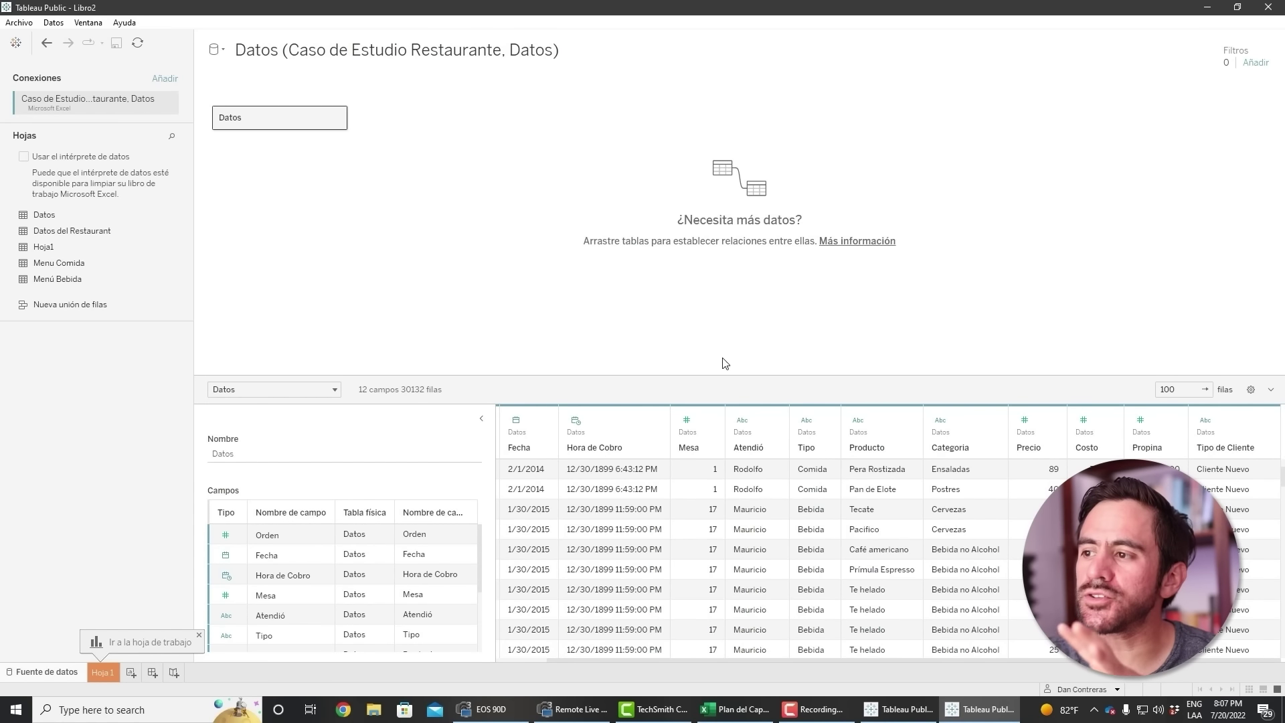
{"action": "mouse_move", "coordinate": [751, 442]}
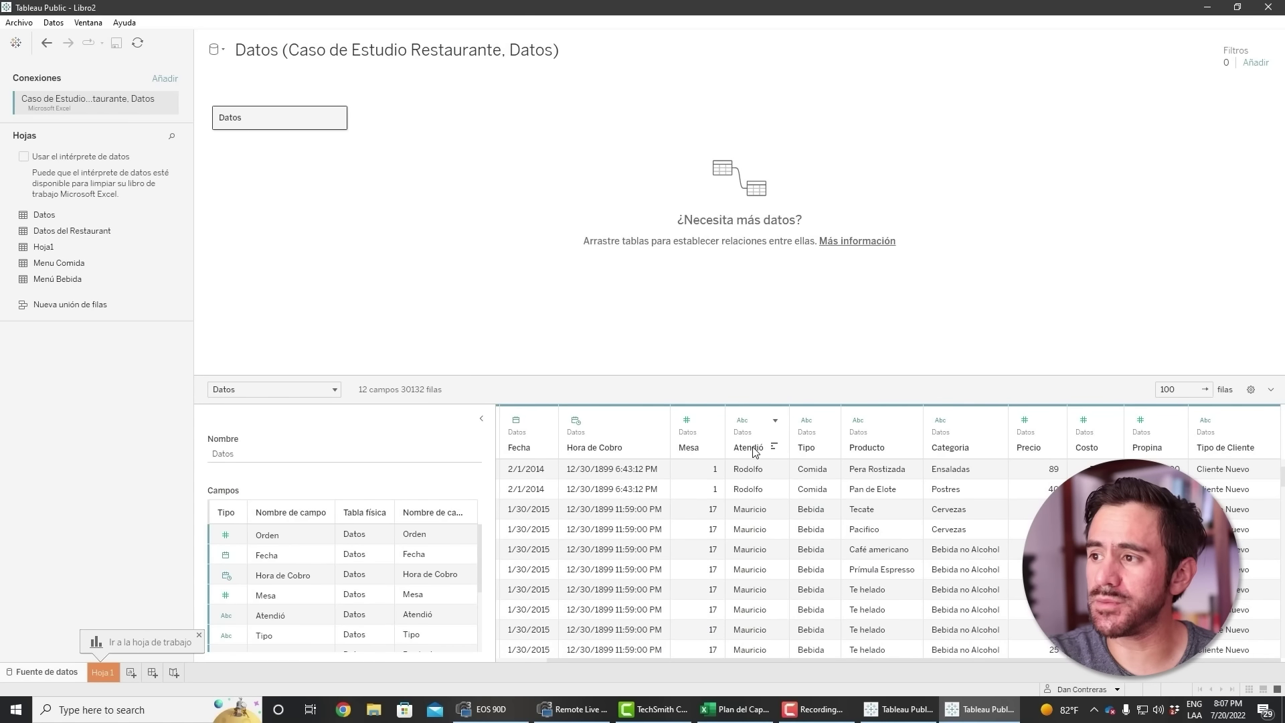
{"action": "double_click", "coordinate": [749, 448]}
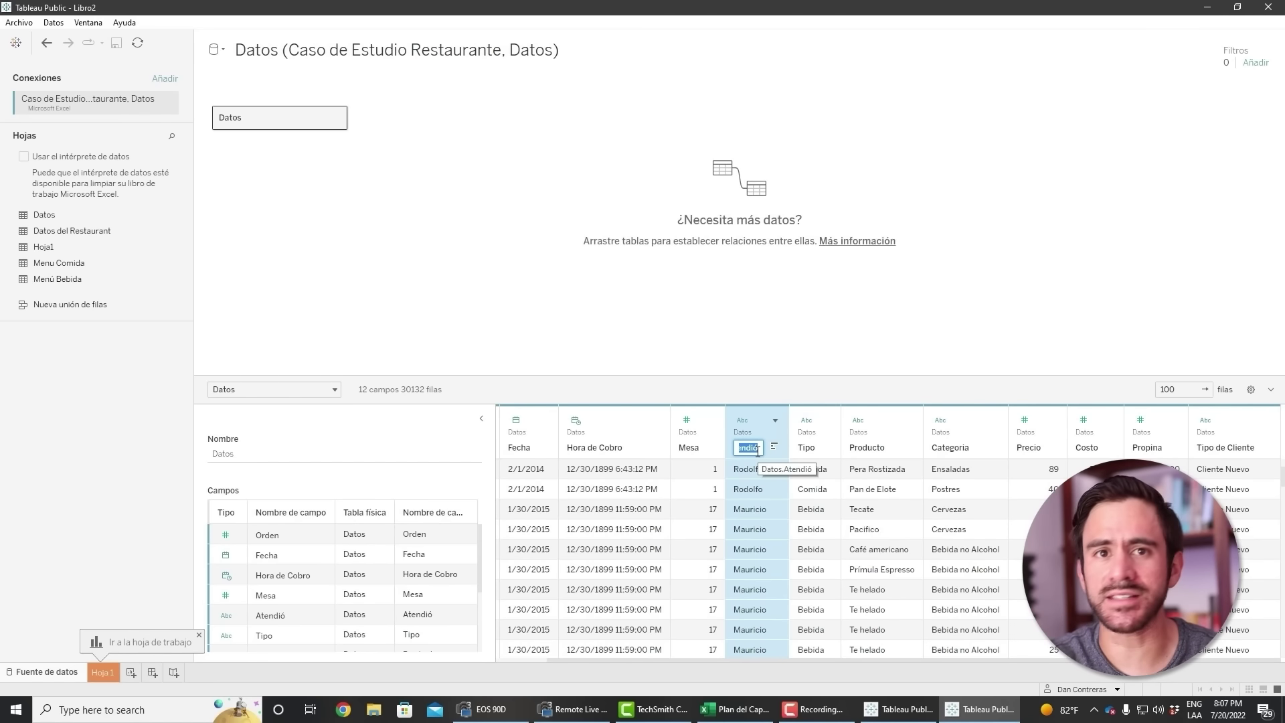
Rename the Atendió column to Mesero and dismiss the worksheet tip.
{"action": "type", "text": "Mesero"}
{"action": "key", "text": "Return"}
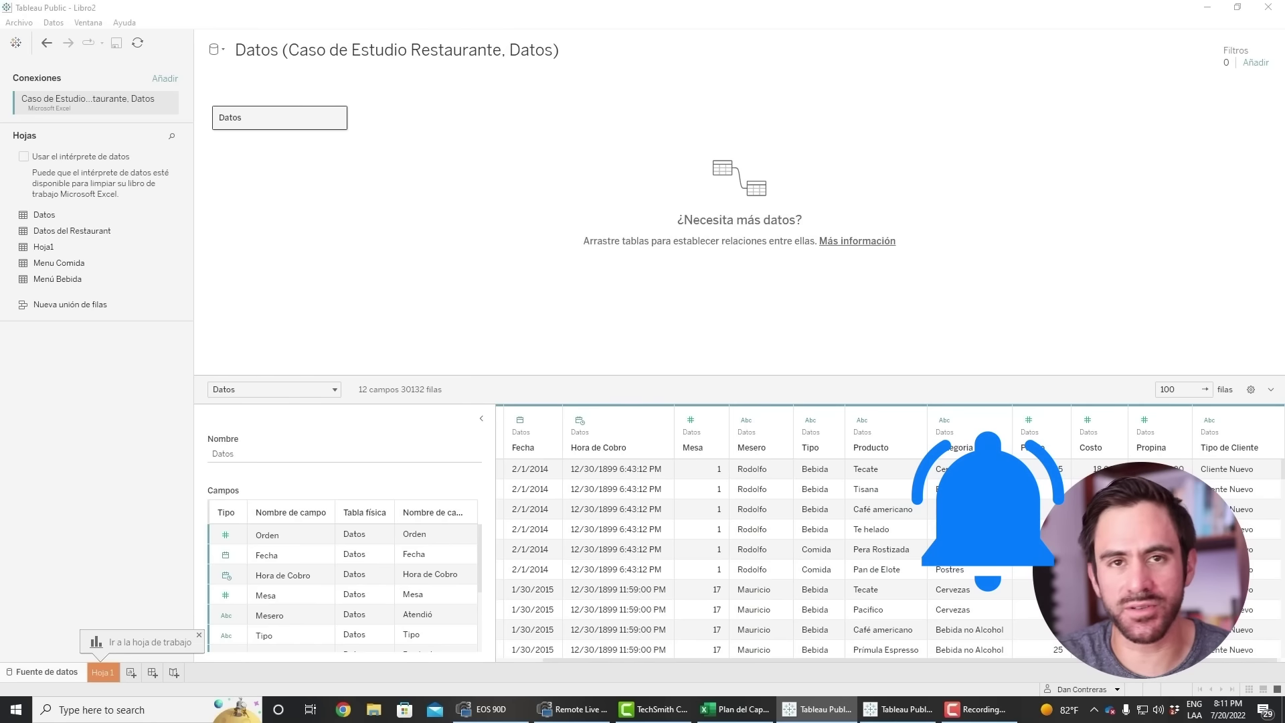
{"action": "left_click", "coordinate": [199, 634]}
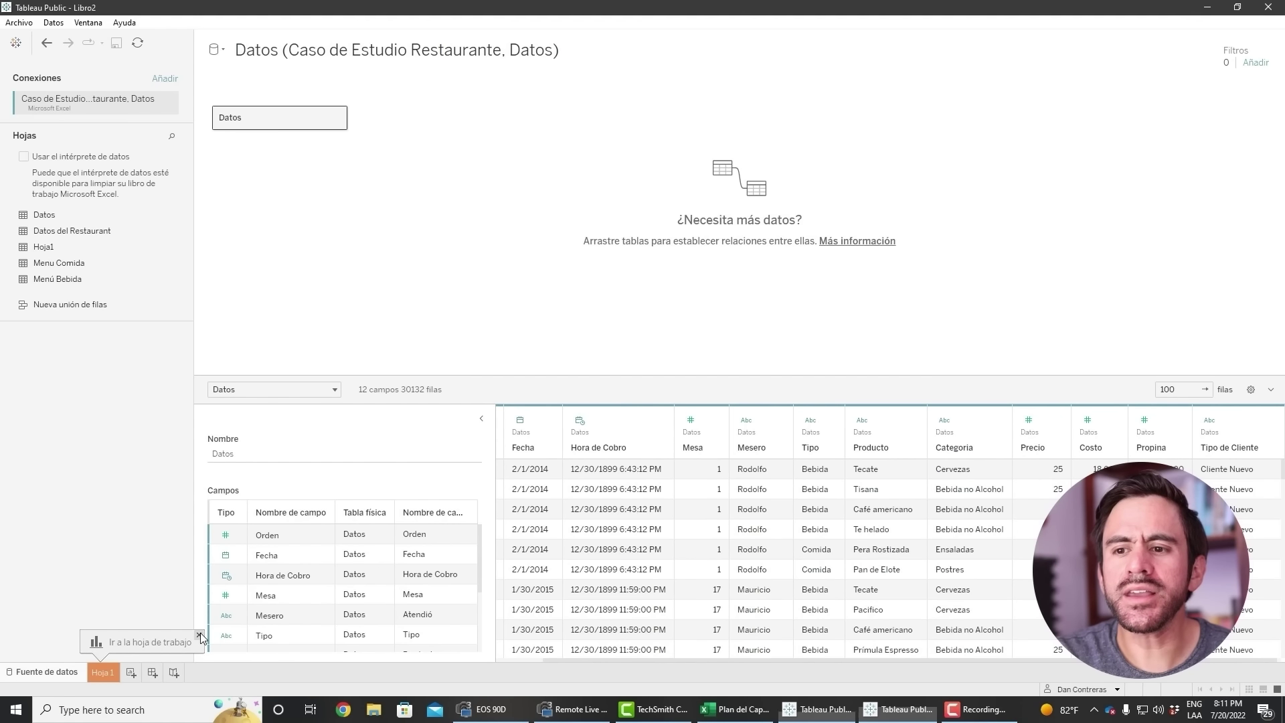
Switch to the empty Hoja 1 worksheet to see the Datos fields.
{"action": "left_click", "coordinate": [106, 674]}
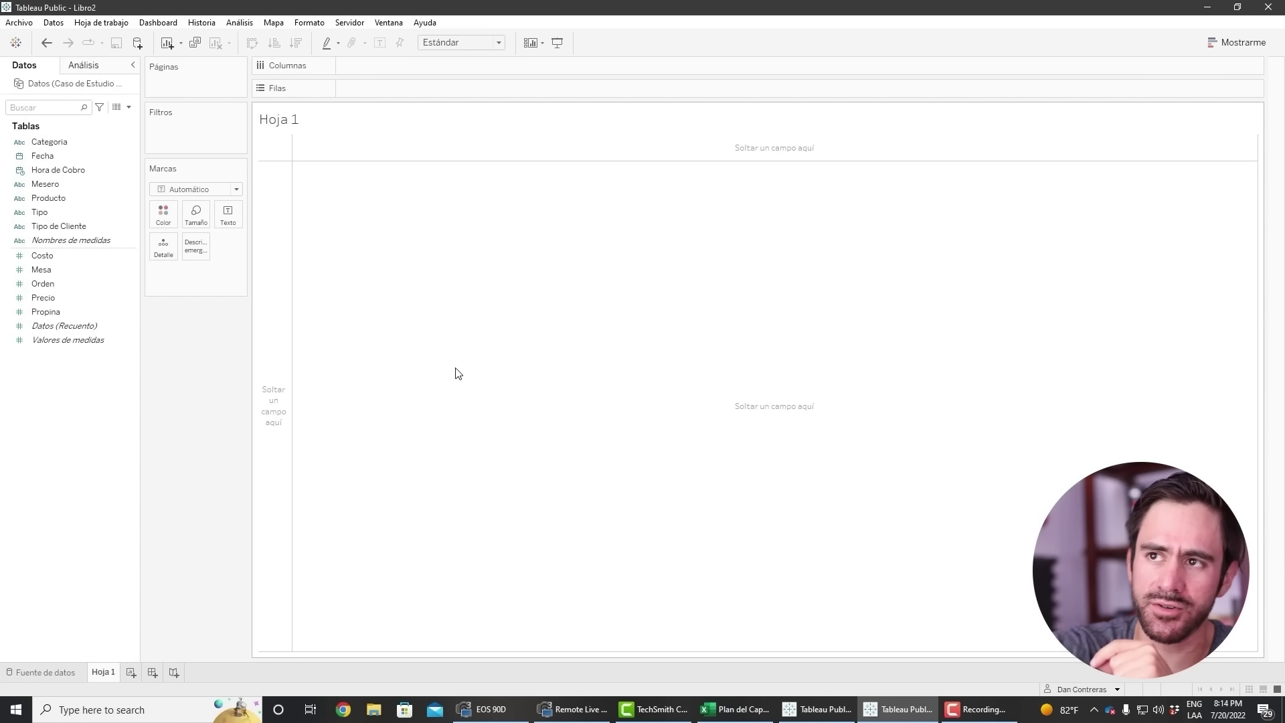
{"action": "left_click", "coordinate": [43, 155]}
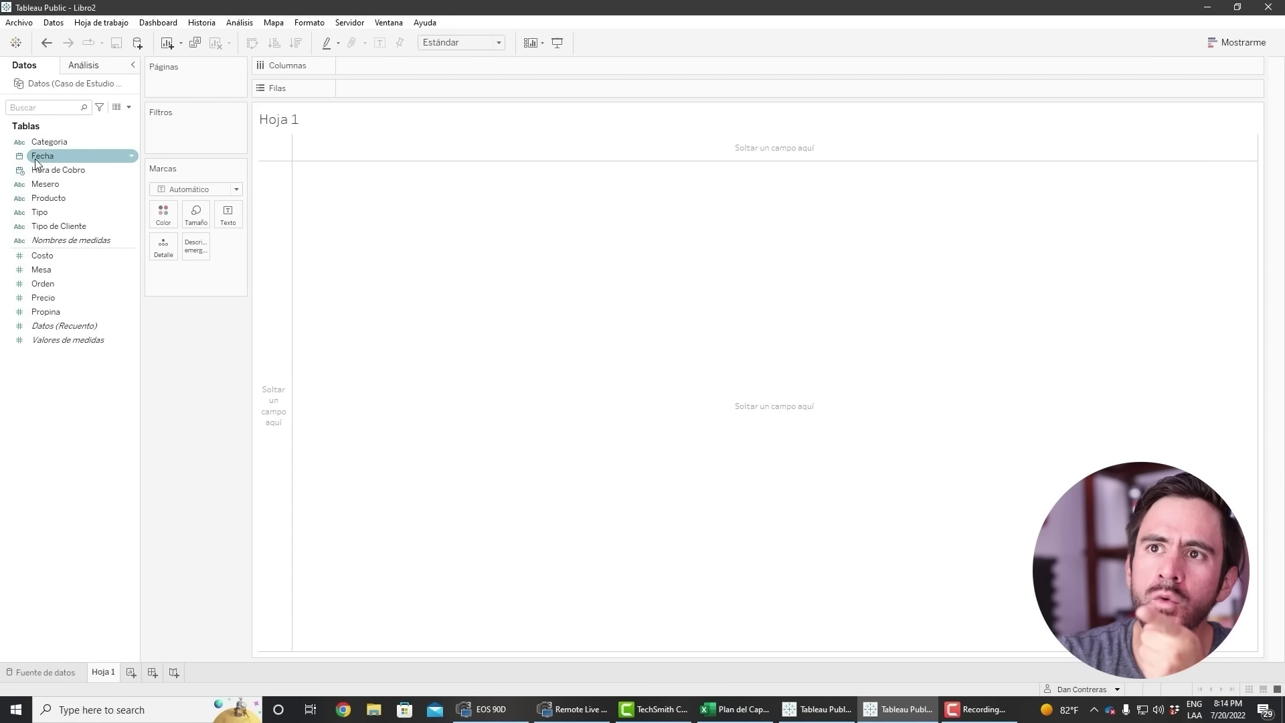
Put Fecha on Filas as years, then drill down to quarters (2014 Q1–Q4, 2015 Q1).
{"action": "left_click_drag", "start_coordinate": [37, 162], "coordinate": [368, 94]}
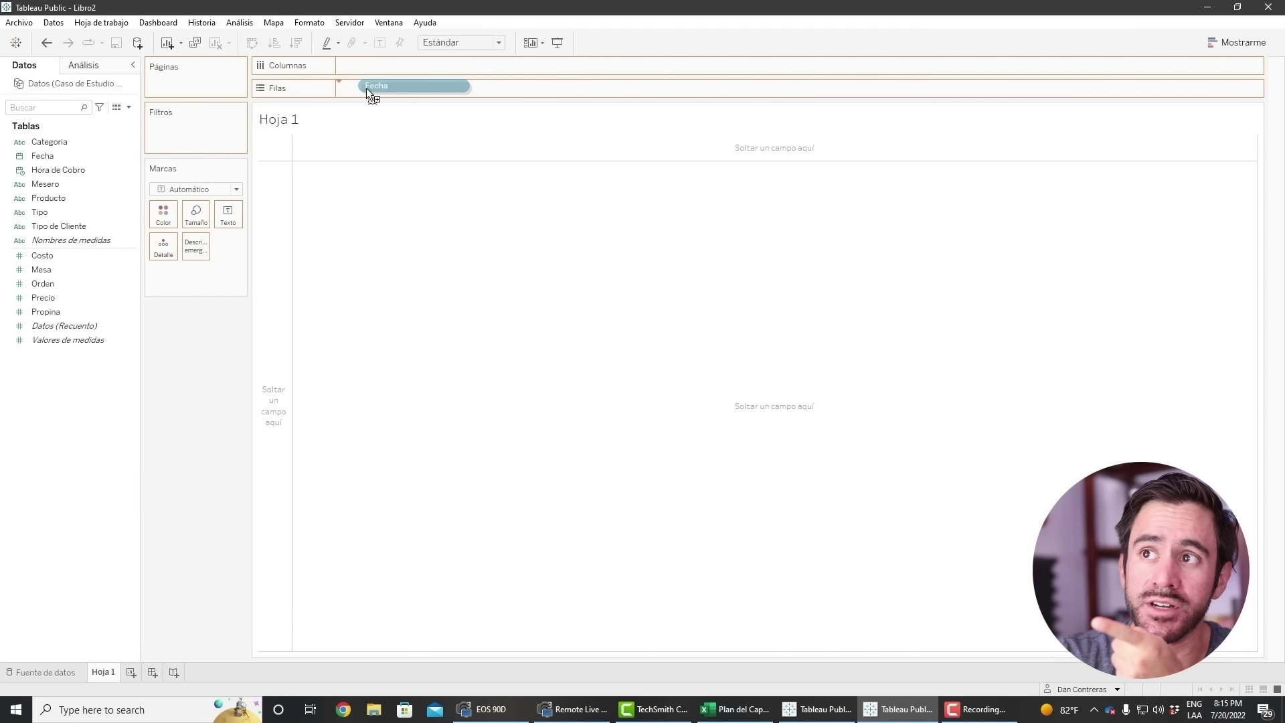
{"action": "left_click_drag", "start_coordinate": [367, 87], "coordinate": [367, 87]}
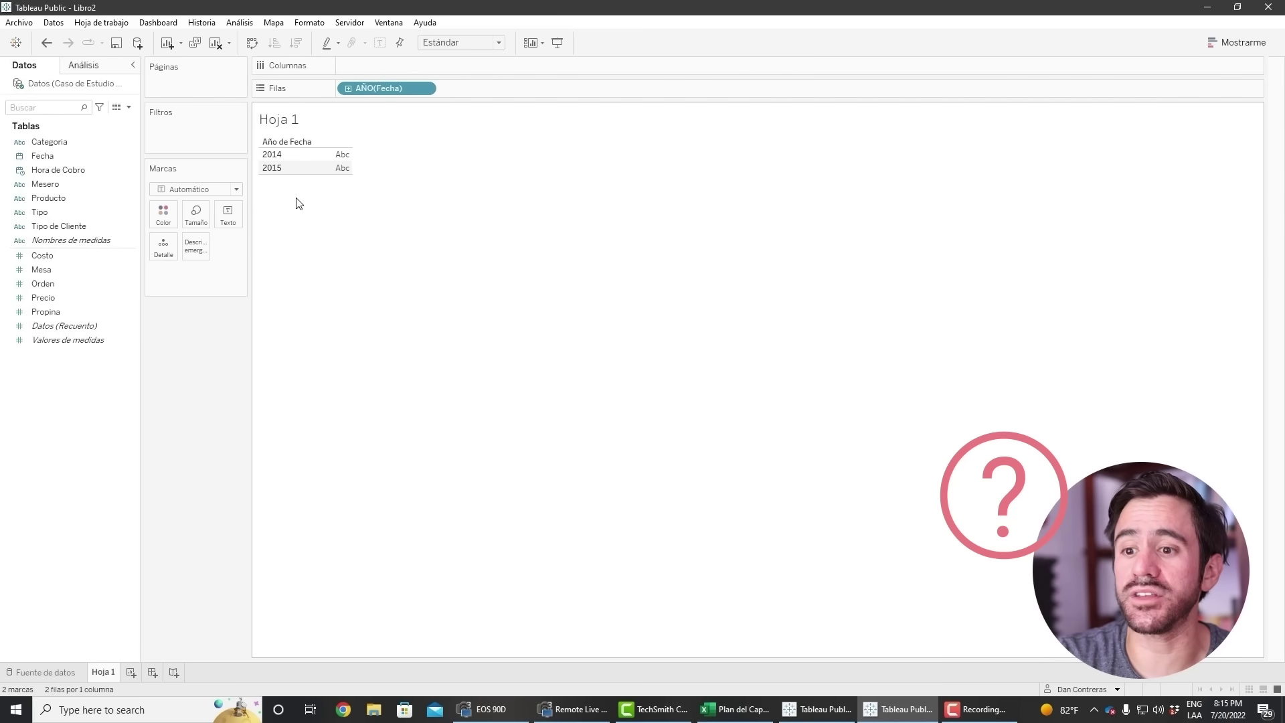
{"action": "left_click", "coordinate": [49, 672]}
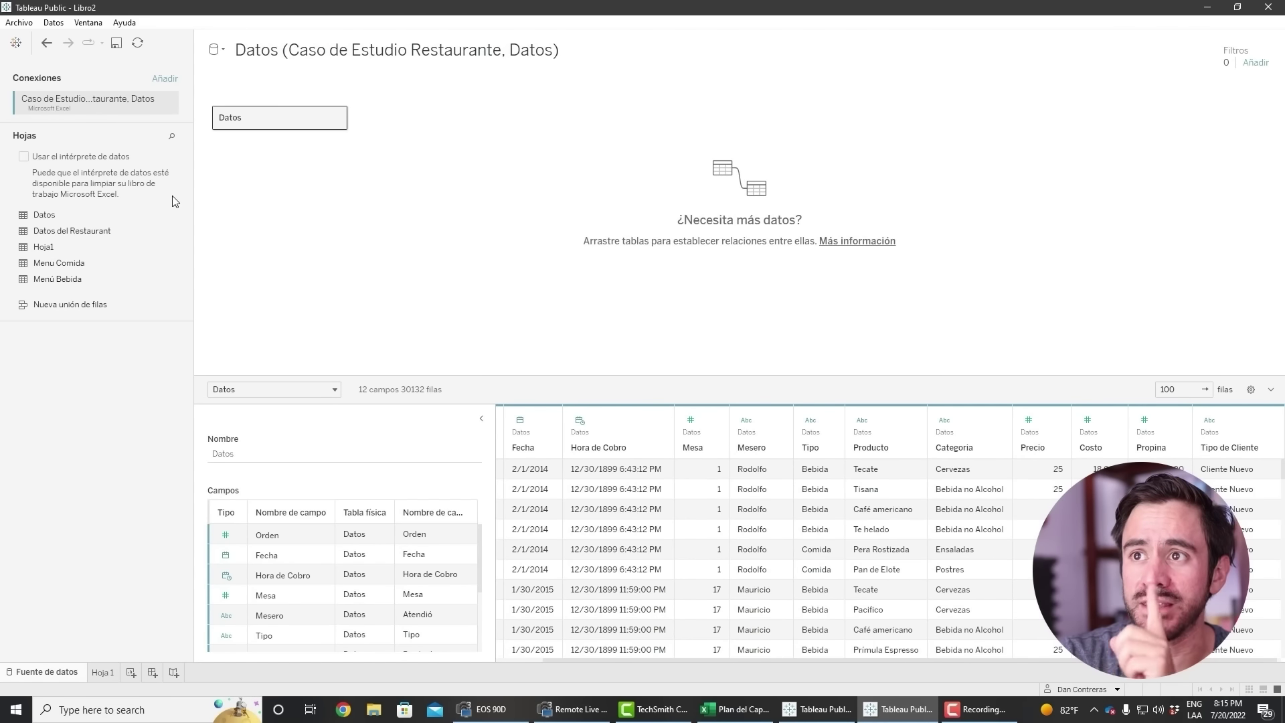
{"action": "left_click", "coordinate": [103, 672]}
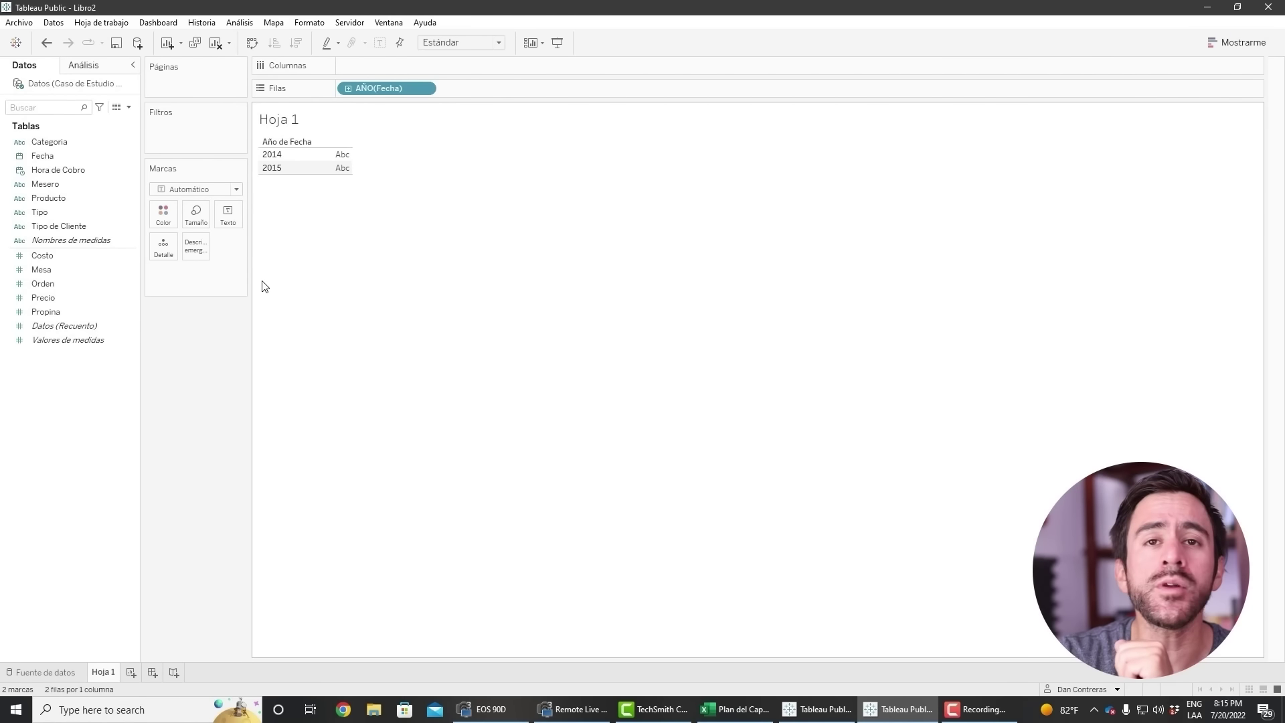
{"action": "left_click", "coordinate": [349, 87]}
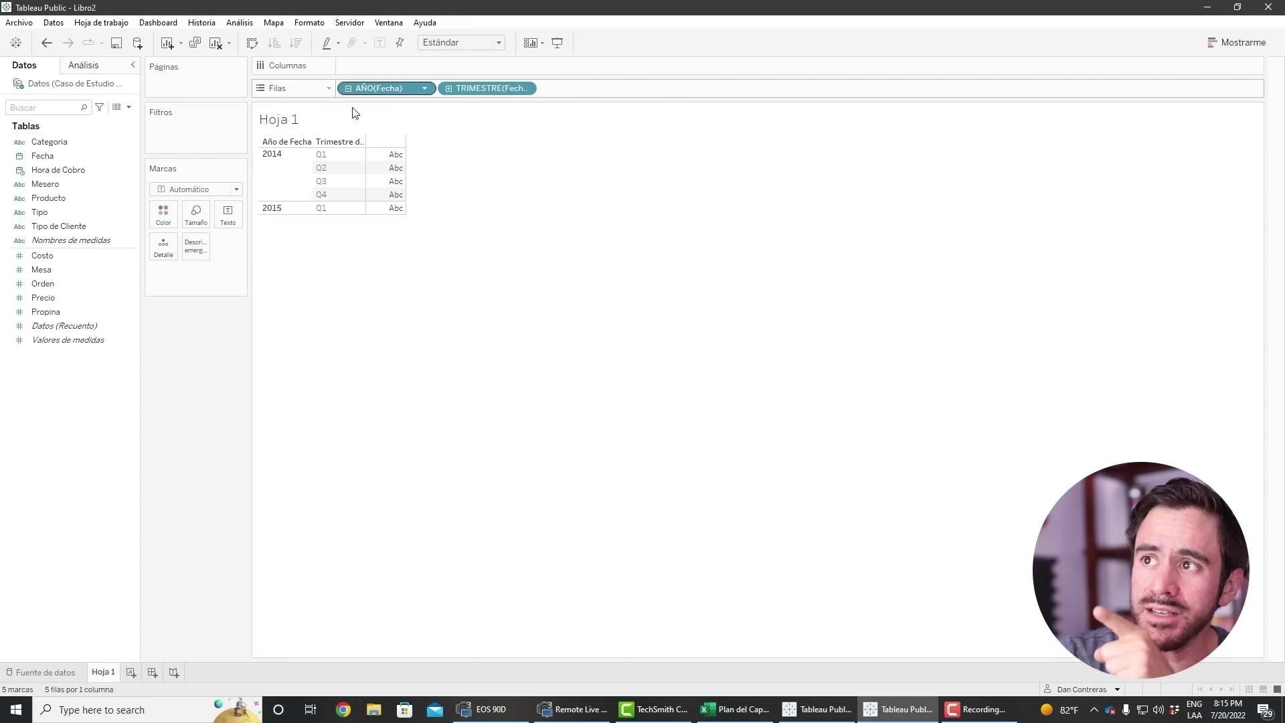
Drill the Fecha rows down from quarters to months and then to individual days.
{"action": "left_click", "coordinate": [452, 88]}
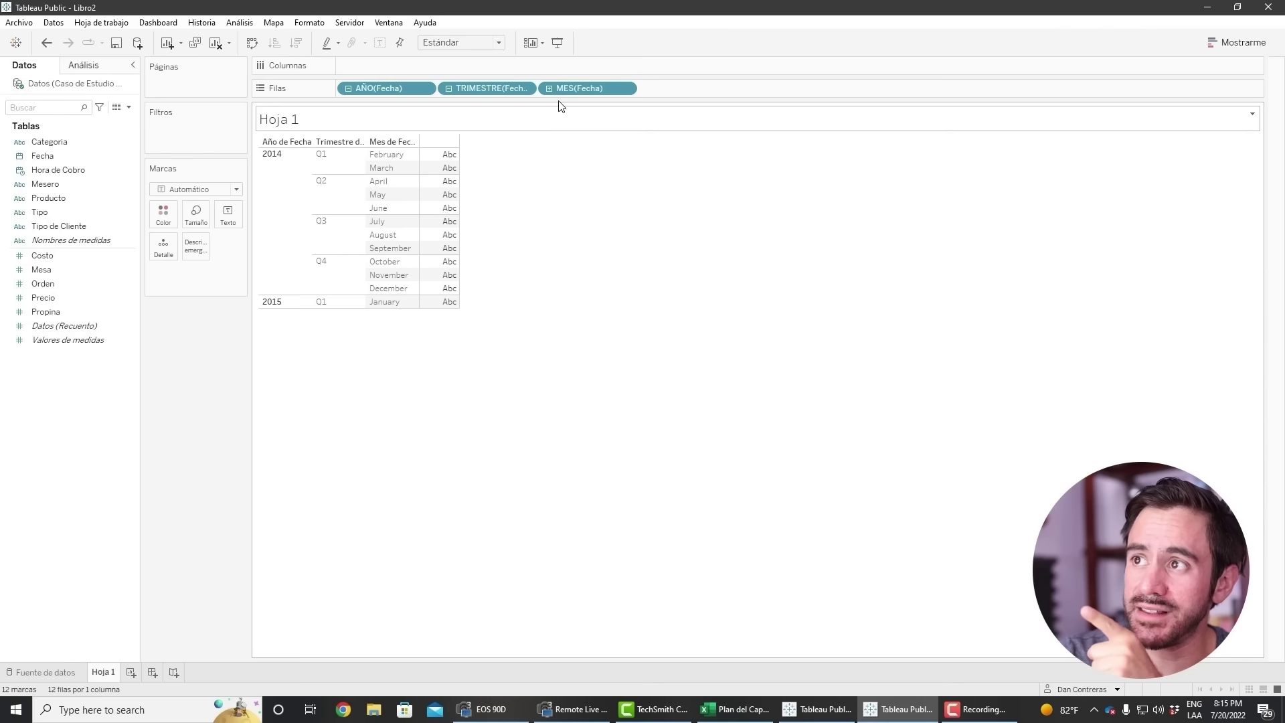
{"action": "left_click", "coordinate": [548, 88]}
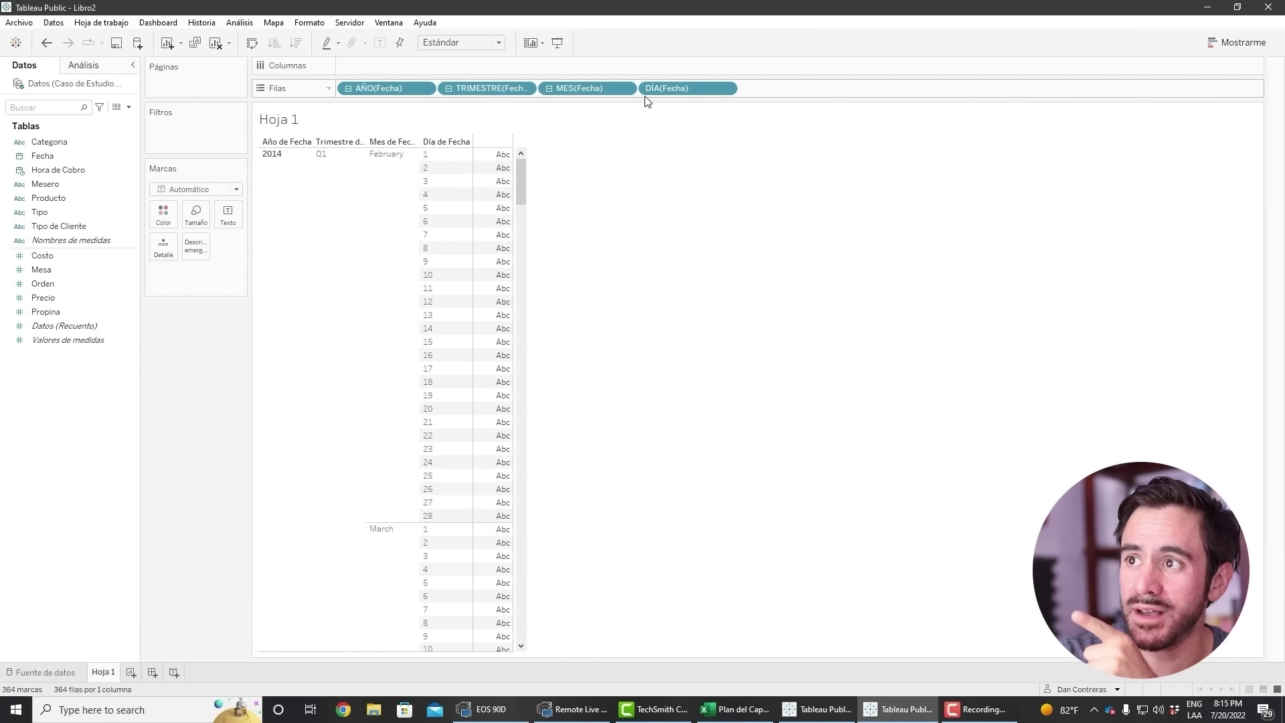
{"action": "scroll", "coordinate": [439, 339], "scroll_direction": "down", "scroll_amount": 3}
{"action": "scroll", "coordinate": [442, 343], "scroll_direction": "down", "scroll_amount": 3}
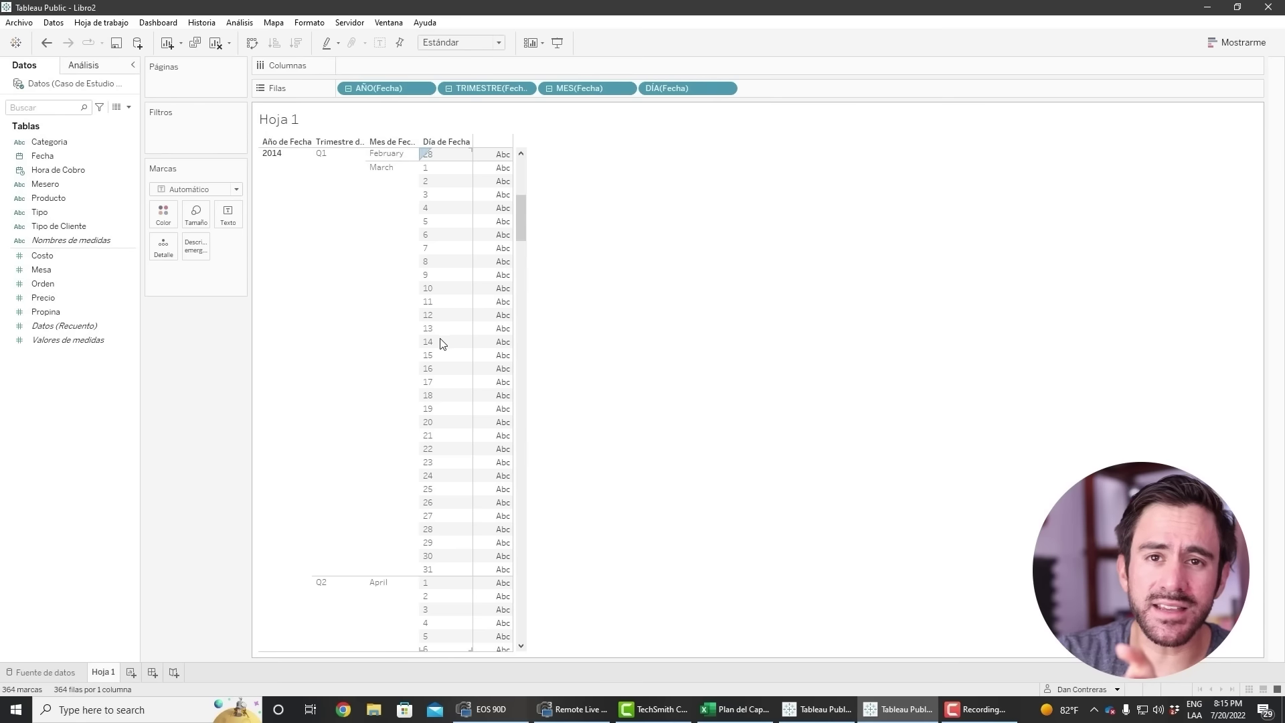
{"action": "scroll", "coordinate": [441, 344], "scroll_direction": "up", "scroll_amount": 4}
{"action": "scroll", "coordinate": [439, 344], "scroll_direction": "up", "scroll_amount": 1}
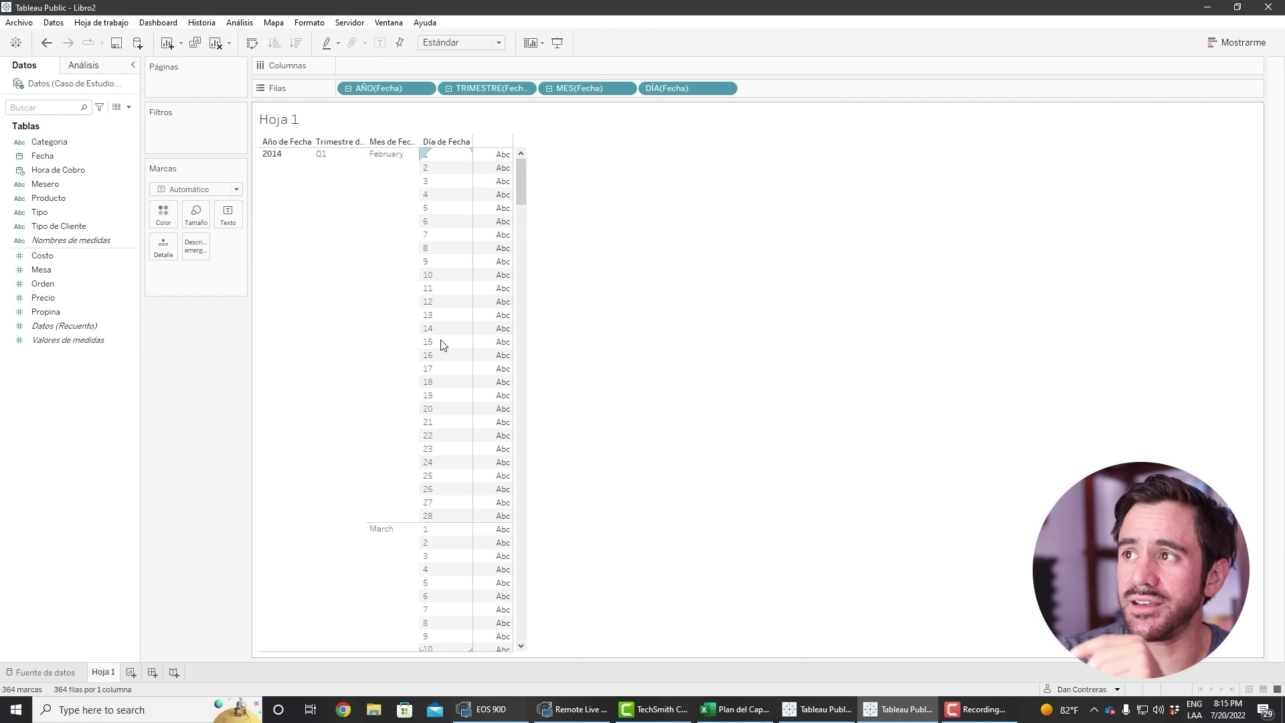
Collapse the dates to years, then expand back out to quarters and months.
{"action": "left_click", "coordinate": [549, 89]}
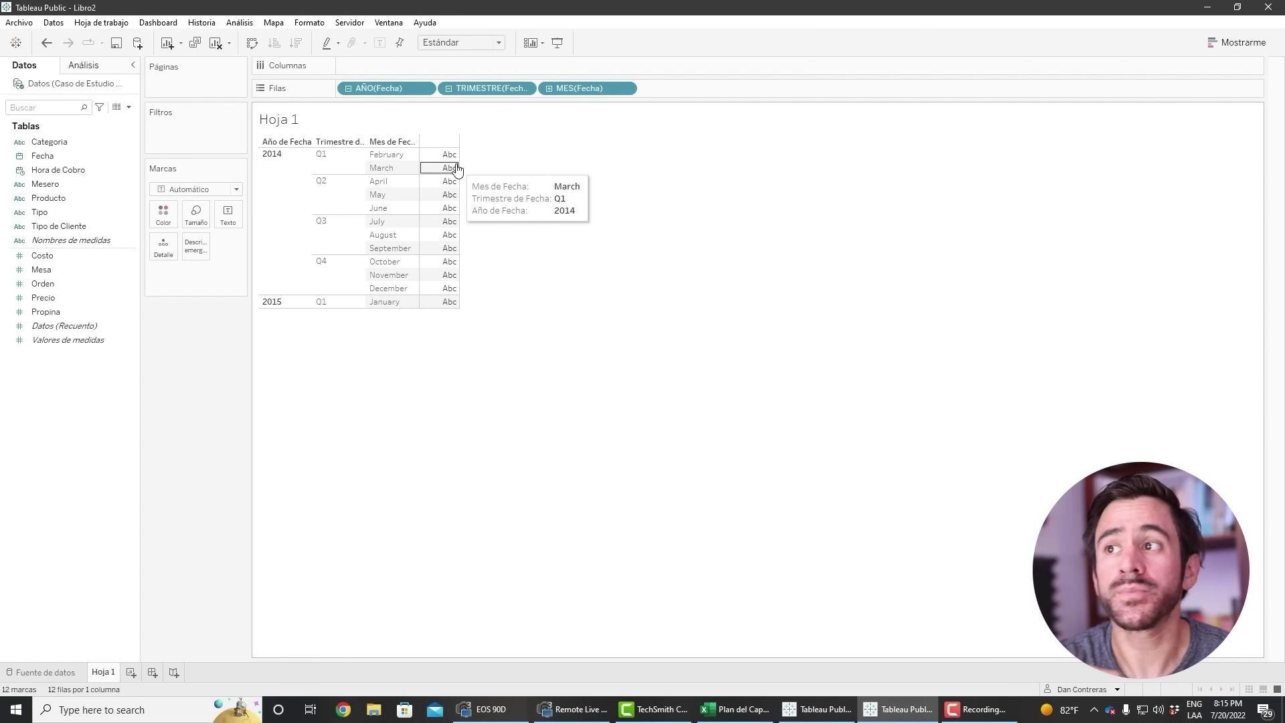
{"action": "left_click", "coordinate": [448, 88]}
{"action": "left_click", "coordinate": [348, 88]}
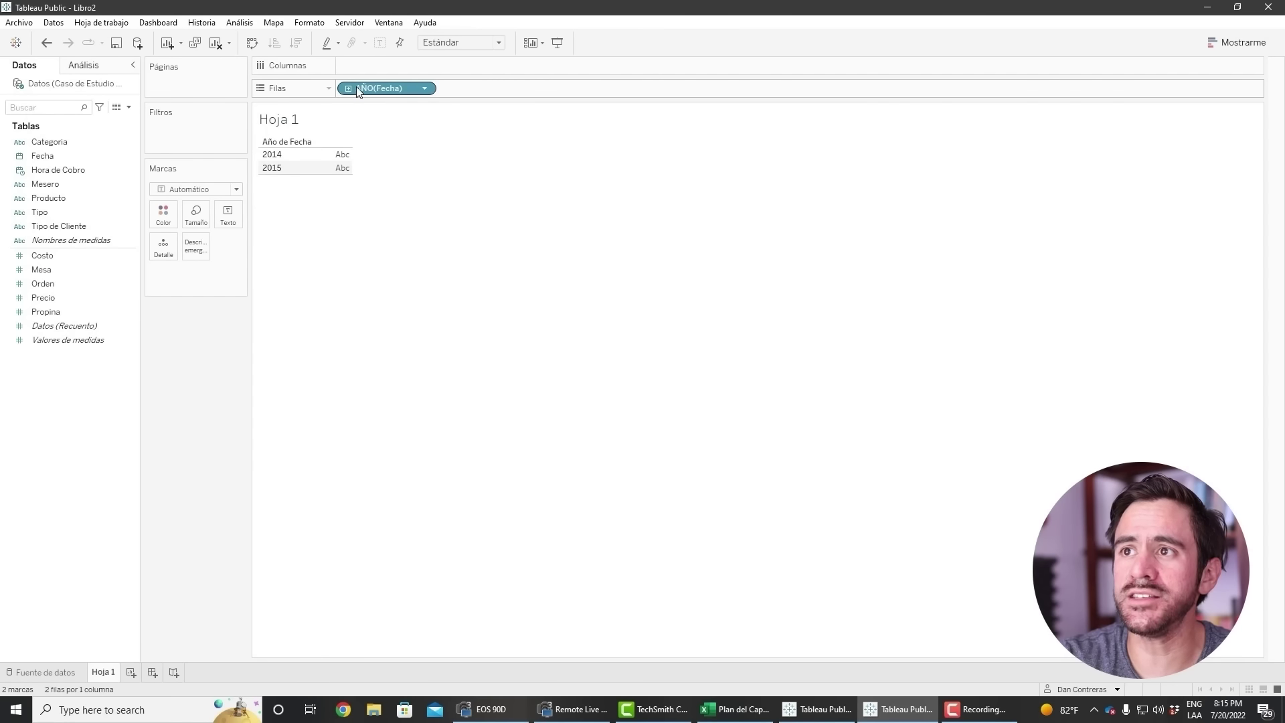
{"action": "left_click", "coordinate": [348, 88]}
{"action": "left_click", "coordinate": [448, 89]}
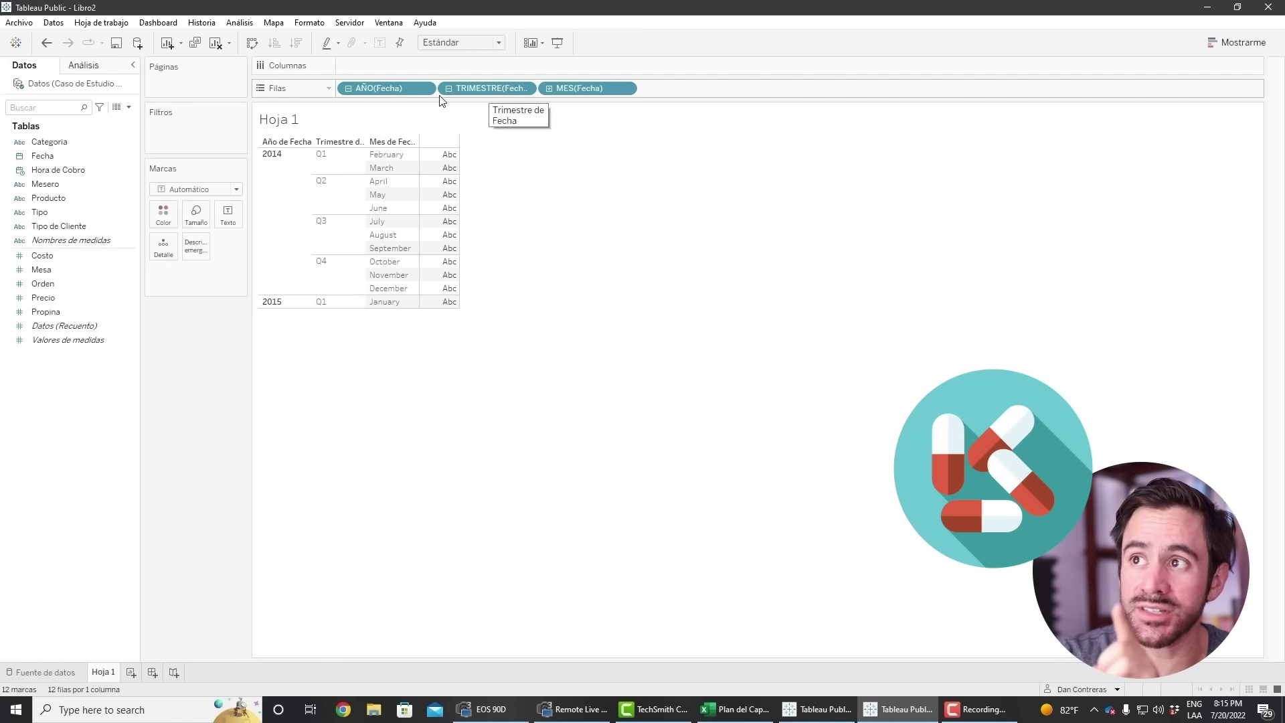
{"action": "mouse_move", "coordinate": [485, 88]}
{"action": "left_mouse_down"}
{"action": "mouse_move", "coordinate": [534, 146]}
{"action": "mouse_move", "coordinate": [314, 436]}
{"action": "left_mouse_up"}
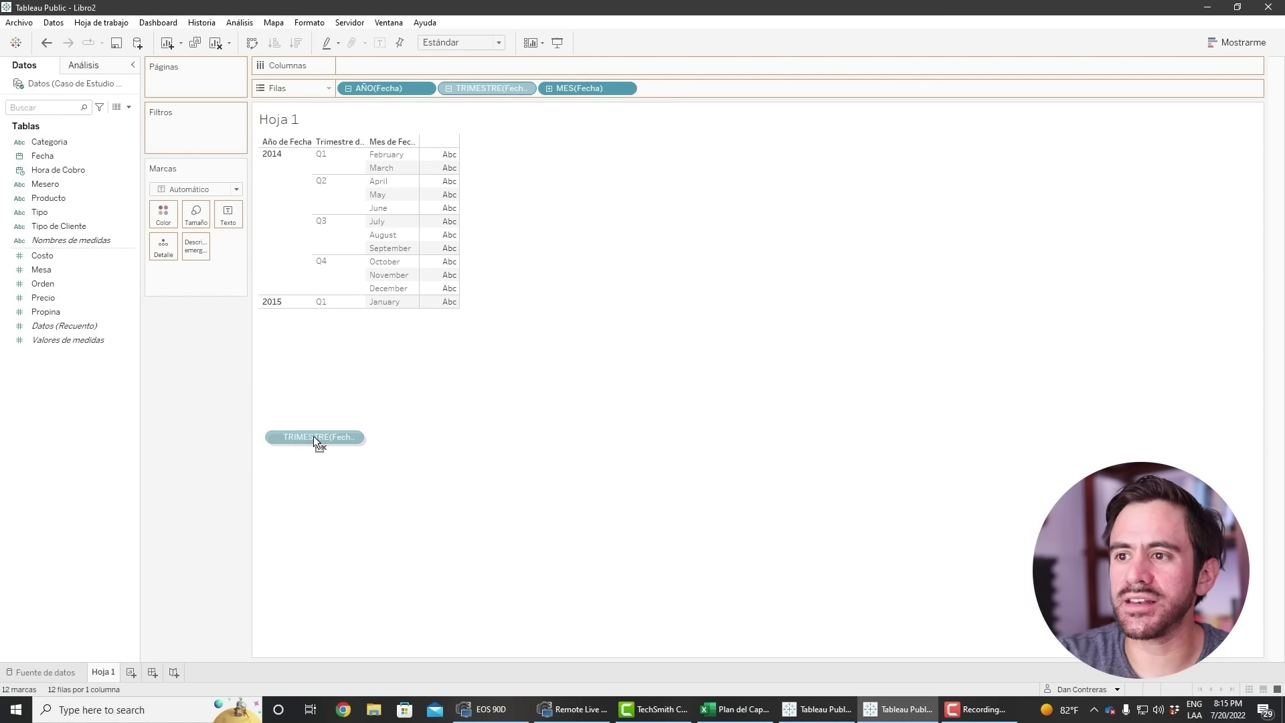
Drop TRIMESTRE(Fecha) off Filas, leaving only AÑO(Fecha) and MES(Fecha) as rows.
{"action": "left_click_drag", "start_coordinate": [395, 435], "coordinate": [435, 432]}
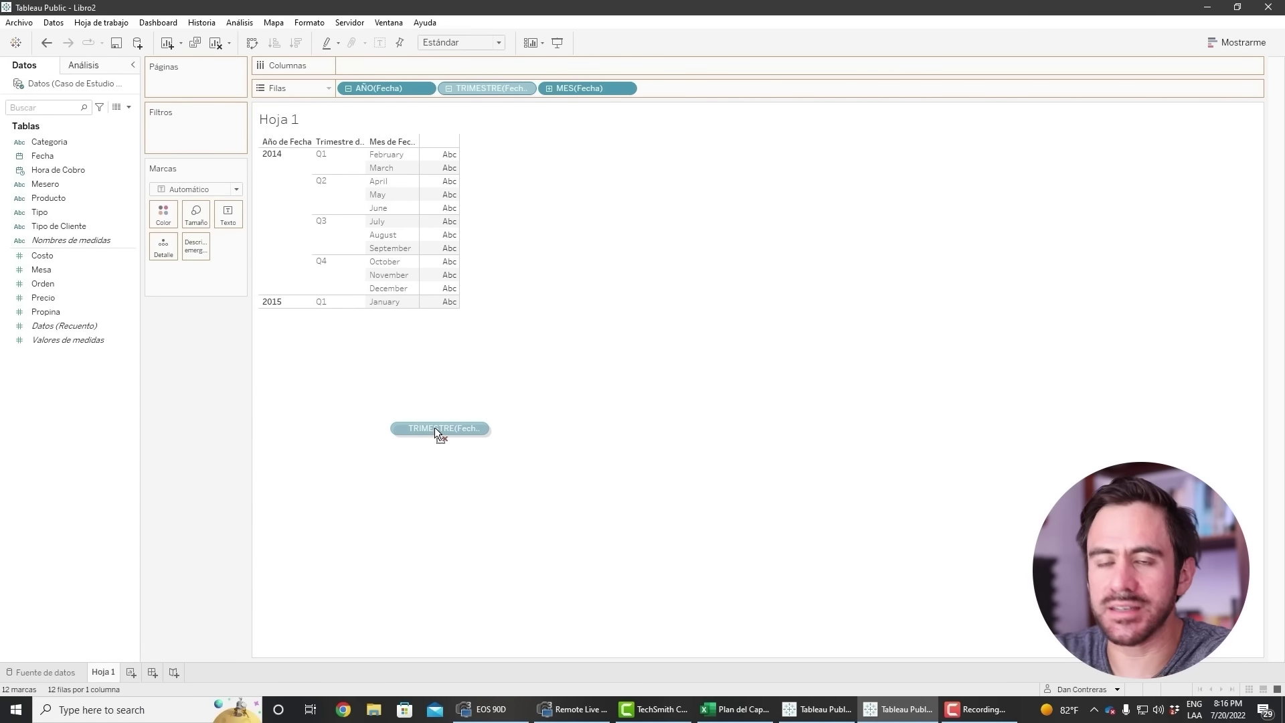
{"action": "left_click_drag", "start_coordinate": [435, 429], "coordinate": [435, 428]}
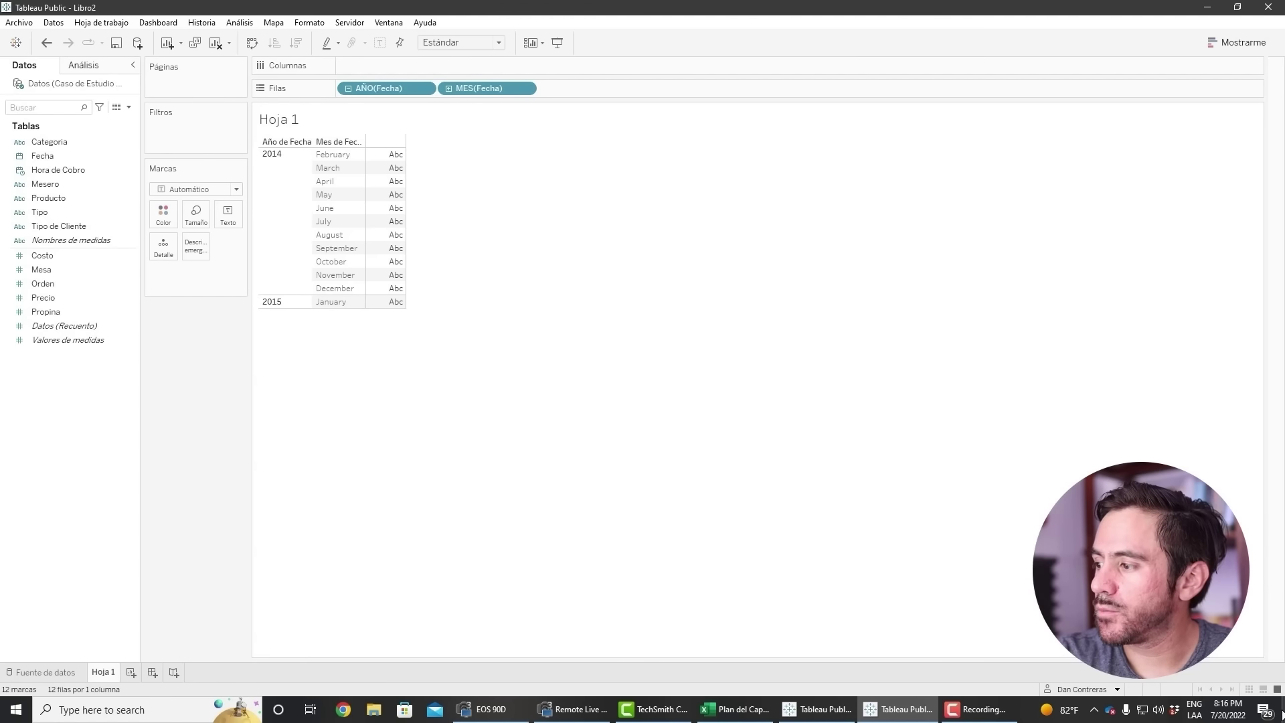
{"action": "left_click", "coordinate": [1230, 710]}
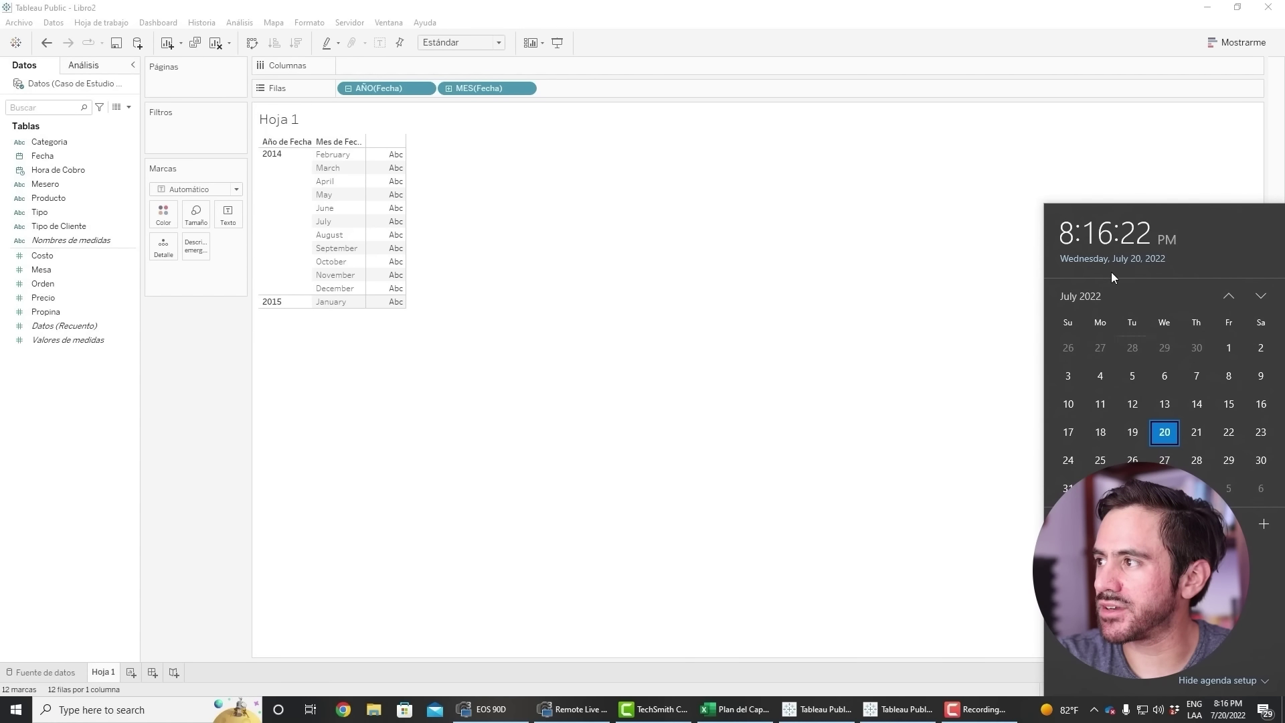
Dismiss the Windows calendar pop-up and go to the Fuente de datos page.
{"action": "left_click", "coordinate": [576, 392]}
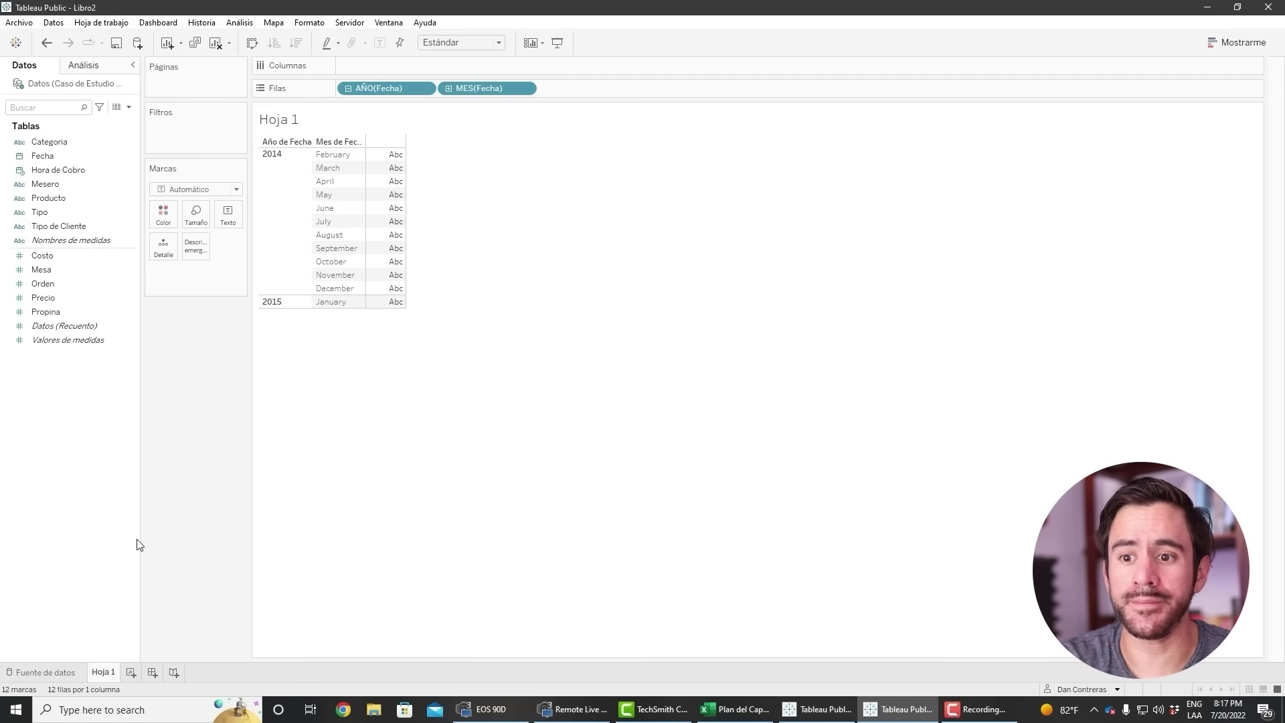
{"action": "left_click", "coordinate": [53, 673]}
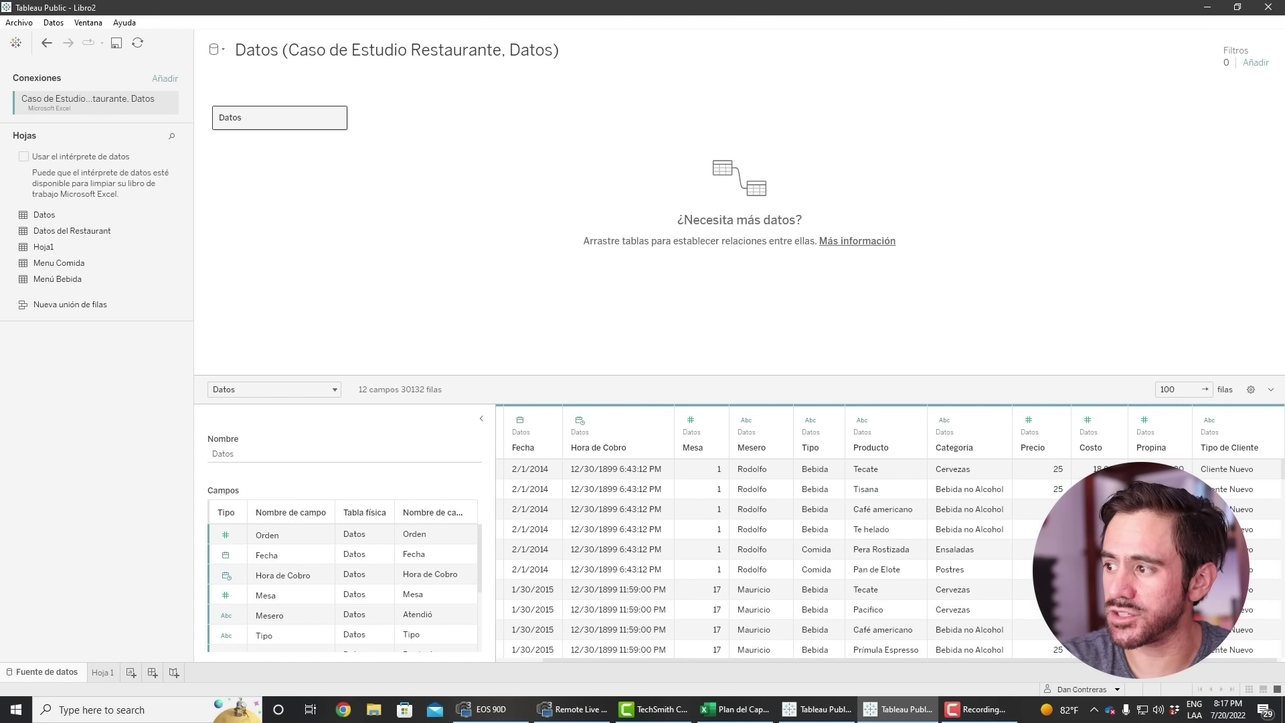
Inspect several Precio values in the Datos grid, then go back to Hoja 1.
{"action": "left_click", "coordinate": [1041, 569]}
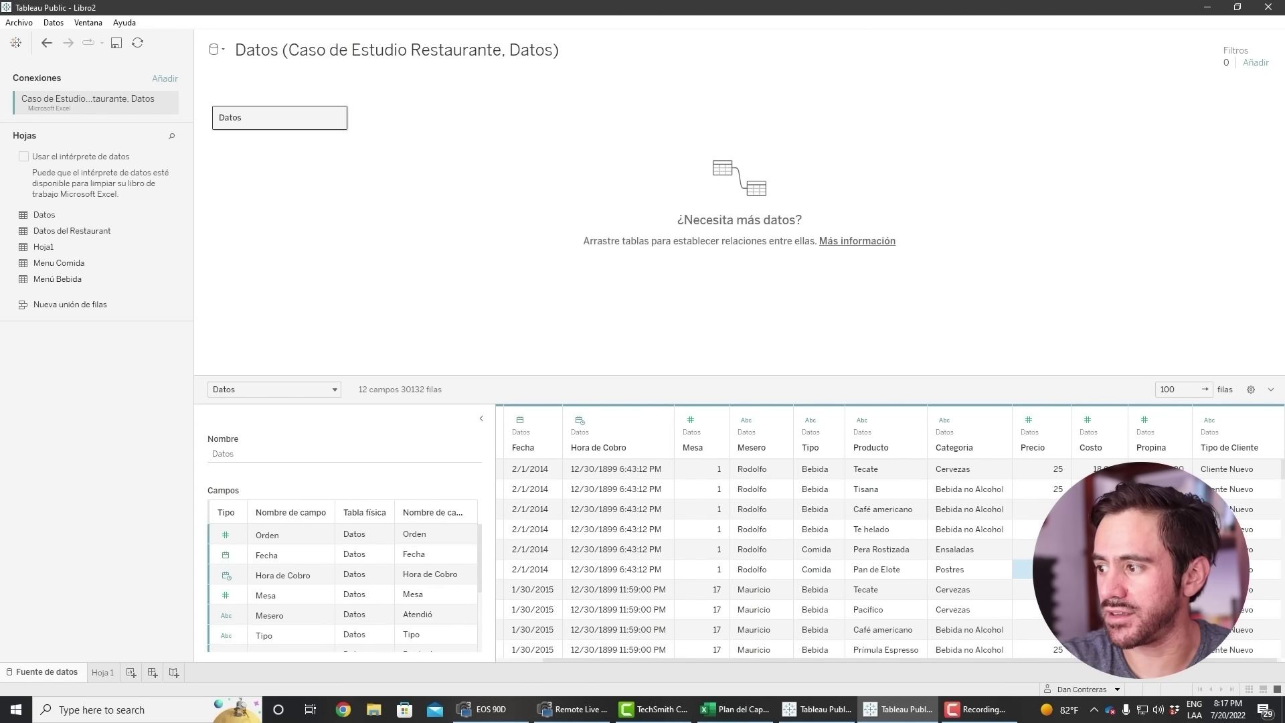
{"action": "left_click", "coordinate": [1049, 462], "text": "shift"}
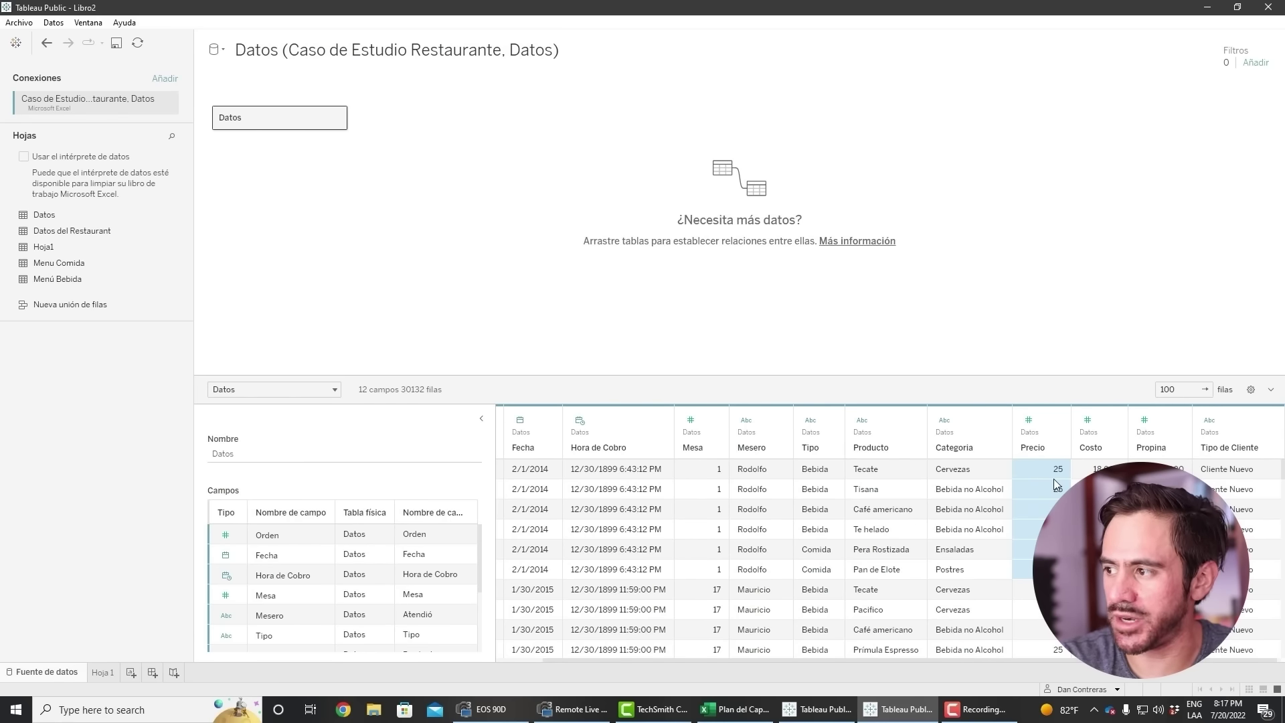
{"action": "mouse_move", "coordinate": [103, 672]}
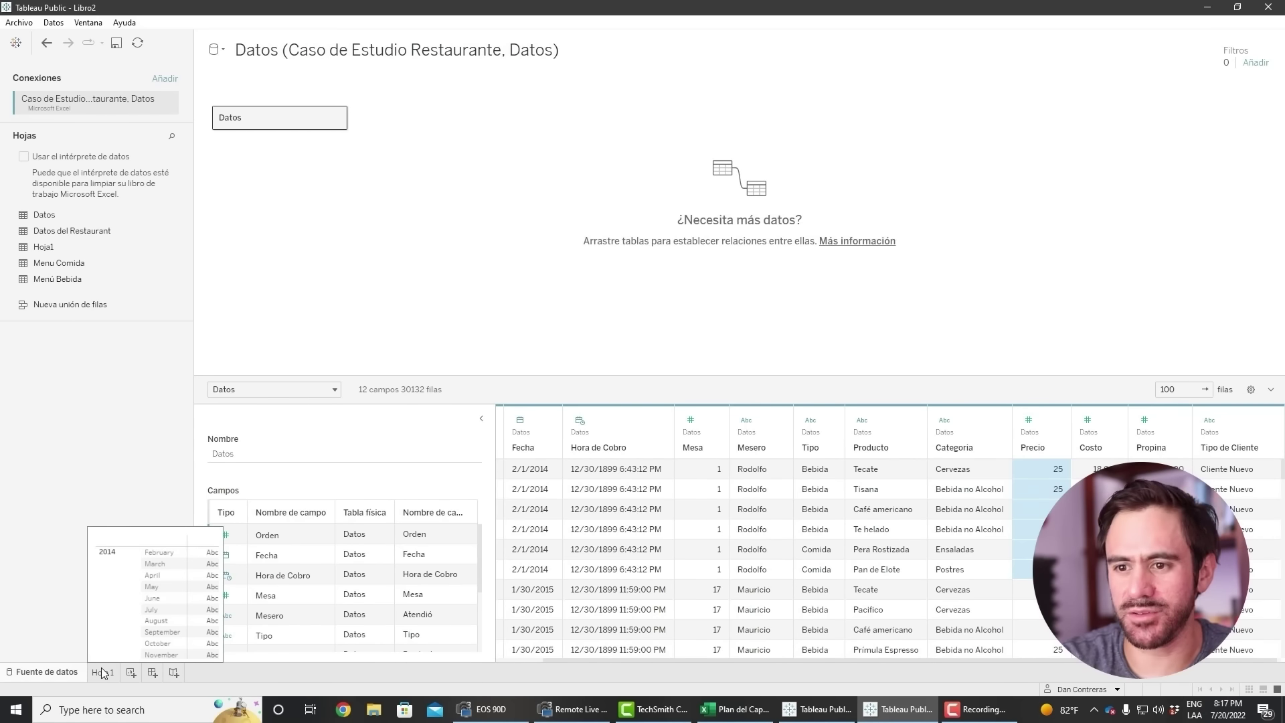
{"action": "left_click", "coordinate": [113, 674]}
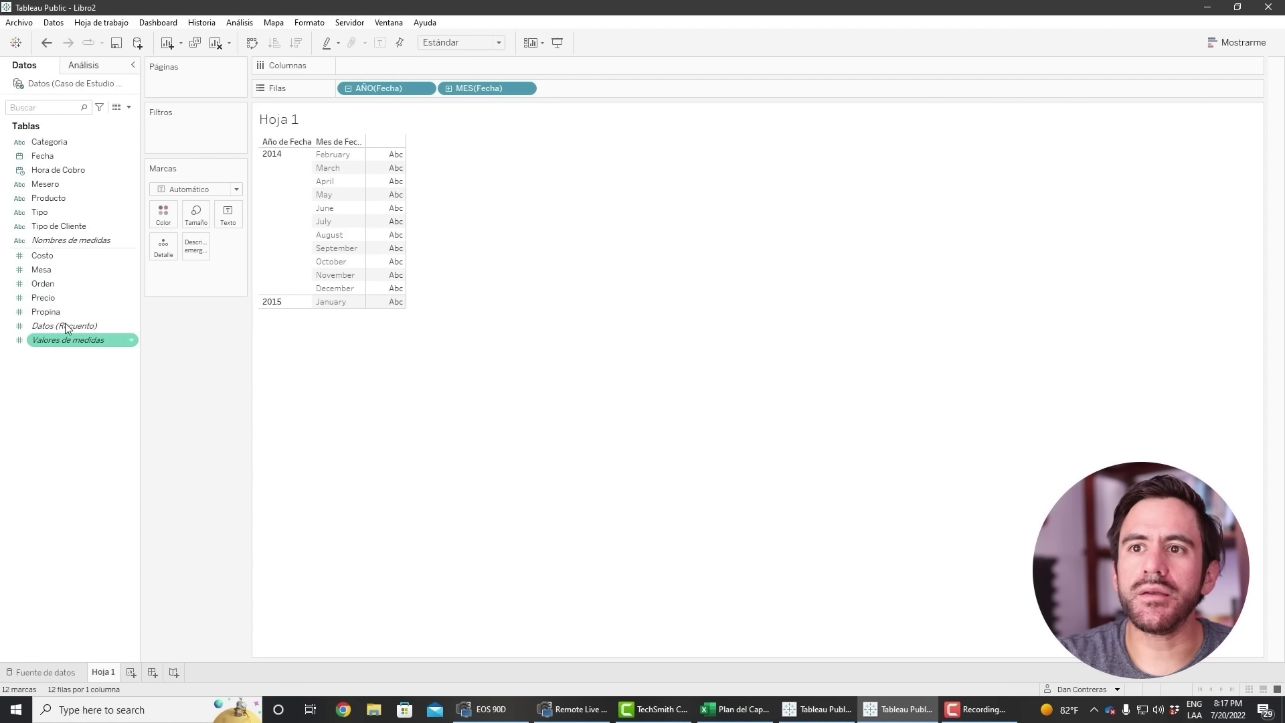
Put Precio on the Texto card so each month shows its SUMA(Precio).
{"action": "mouse_move", "coordinate": [40, 303]}
{"action": "left_mouse_down"}
{"action": "mouse_move", "coordinate": [374, 251]}
{"action": "mouse_move", "coordinate": [359, 322]}
{"action": "mouse_move", "coordinate": [227, 216]}
{"action": "left_mouse_up"}
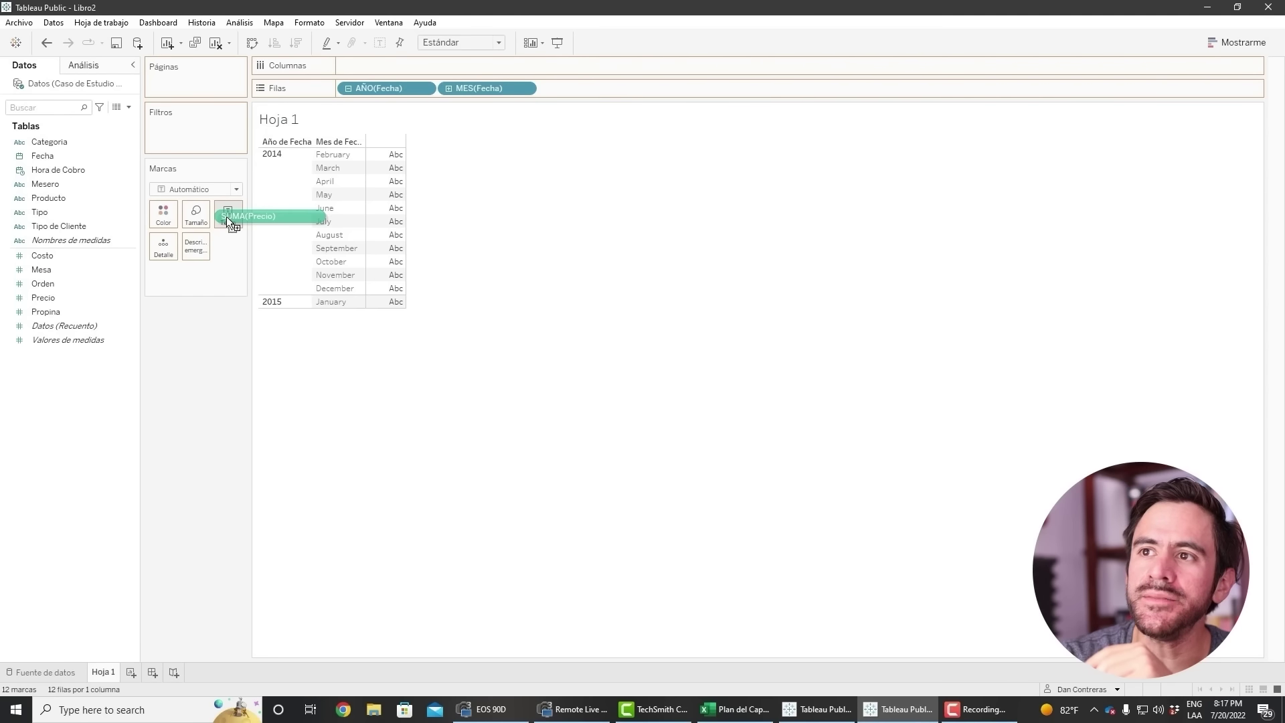
{"action": "left_click_drag", "start_coordinate": [226, 216], "coordinate": [226, 215]}
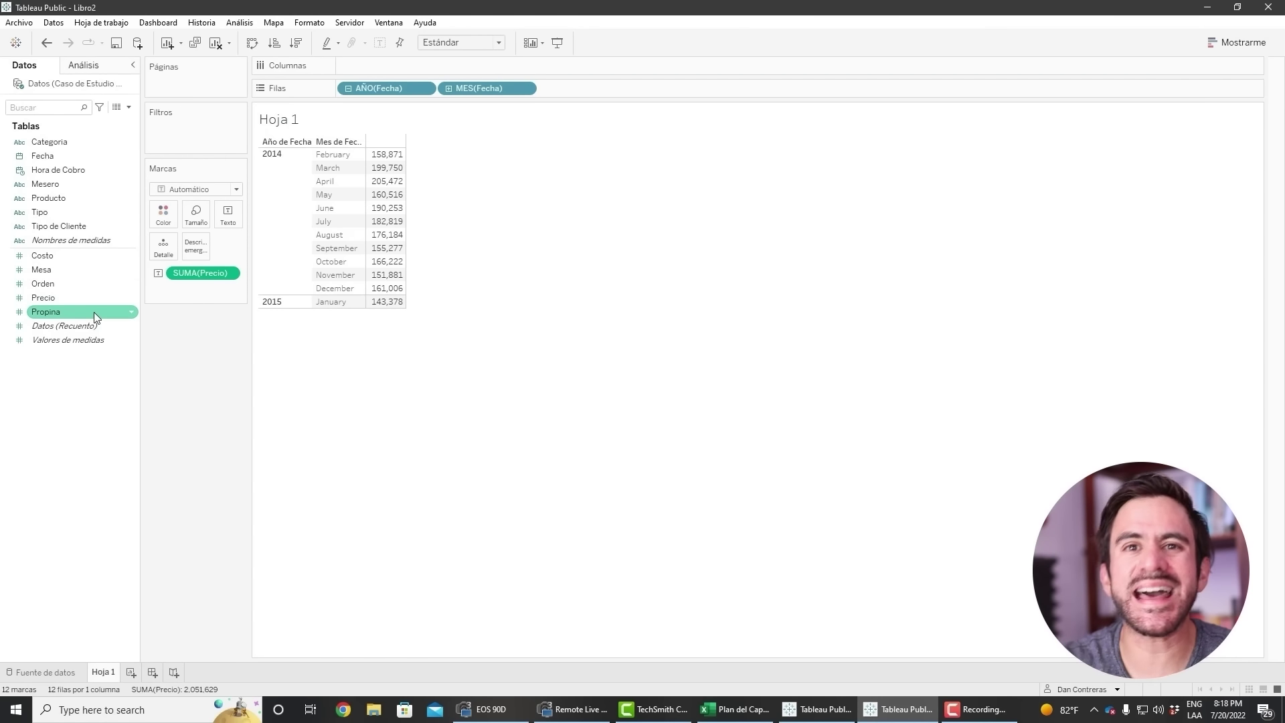
{"action": "left_click_drag", "start_coordinate": [94, 311], "coordinate": [199, 306]}
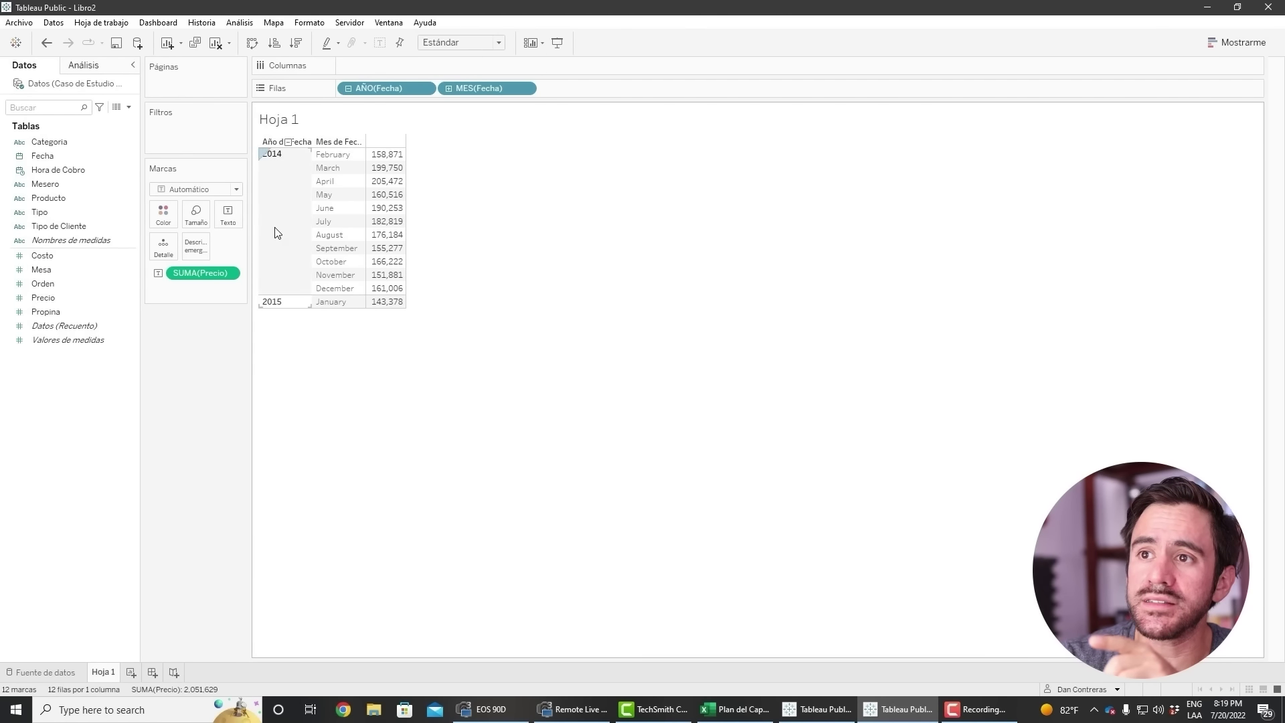
{"action": "left_click", "coordinate": [230, 274]}
Open the Format settings for the SUMA(Precio) field.
{"action": "left_click", "coordinate": [230, 275]}
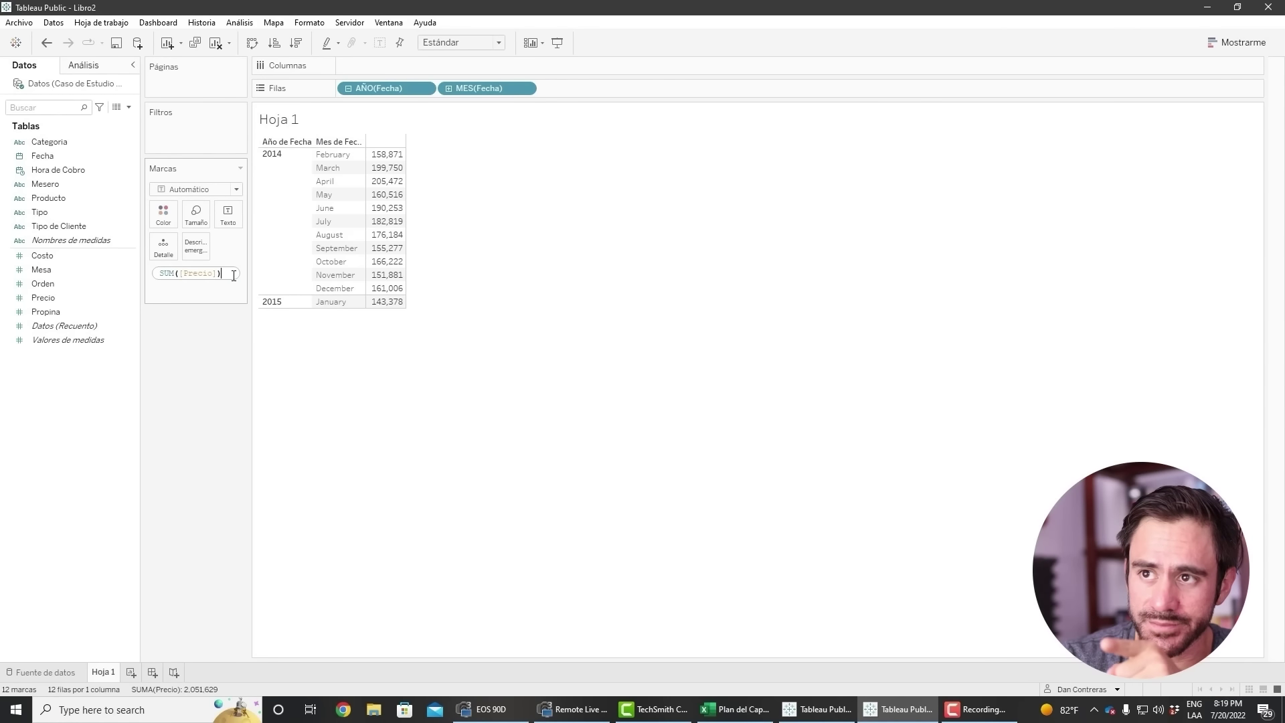
{"action": "left_click", "coordinate": [232, 274]}
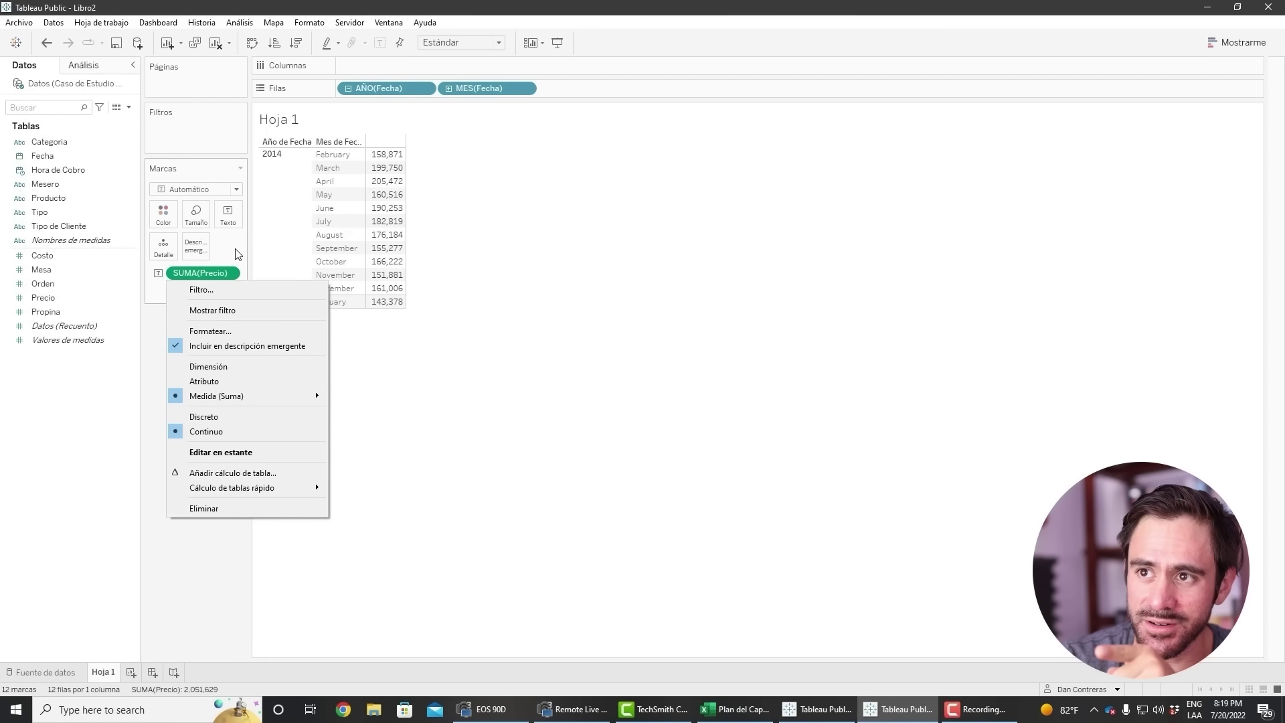
{"action": "left_click", "coordinate": [236, 252]}
{"action": "left_click", "coordinate": [231, 274]}
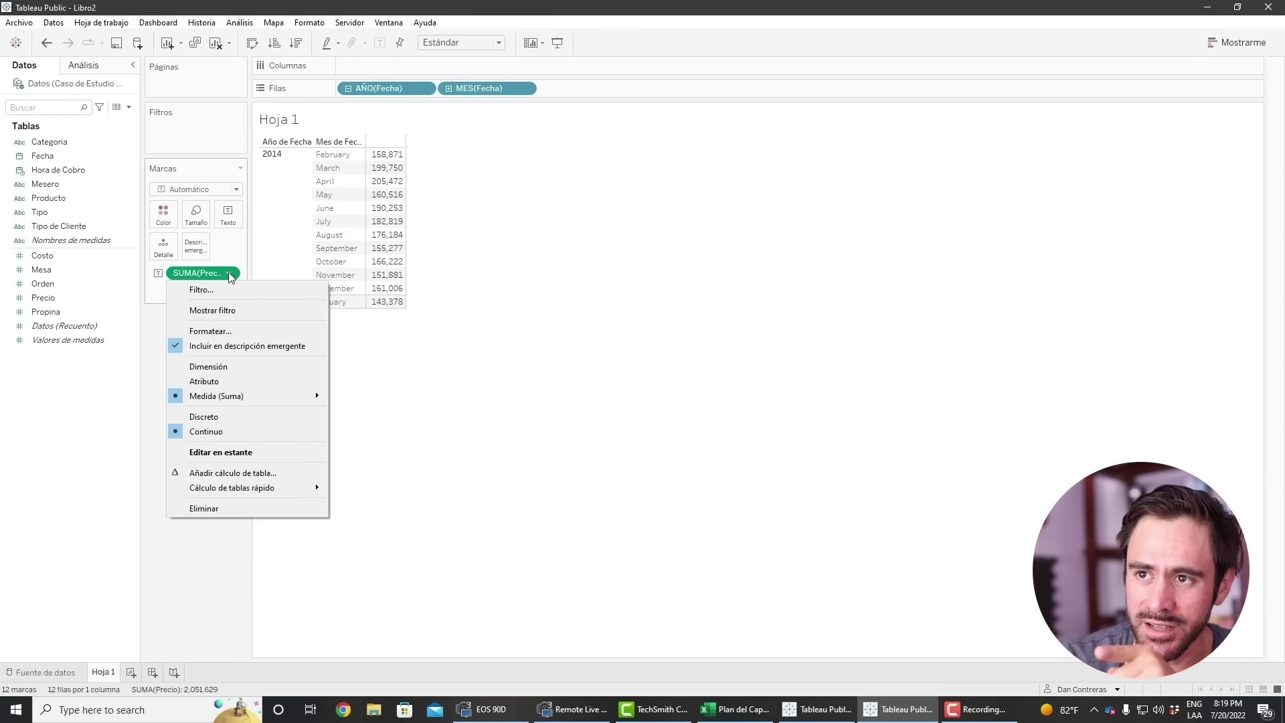
{"action": "left_click", "coordinate": [224, 333]}
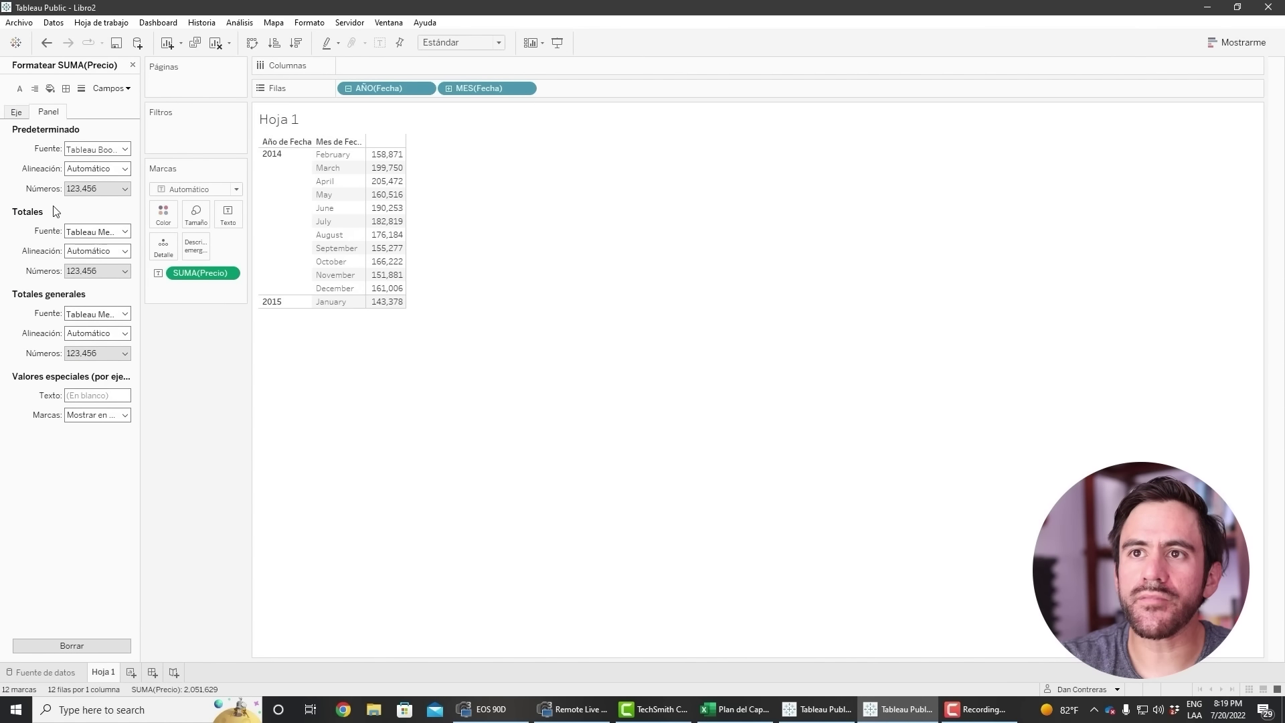
Format the Precio sums as Moneda (personalizado) with 0 decimals and display units Ninguno.
{"action": "left_click", "coordinate": [83, 192]}
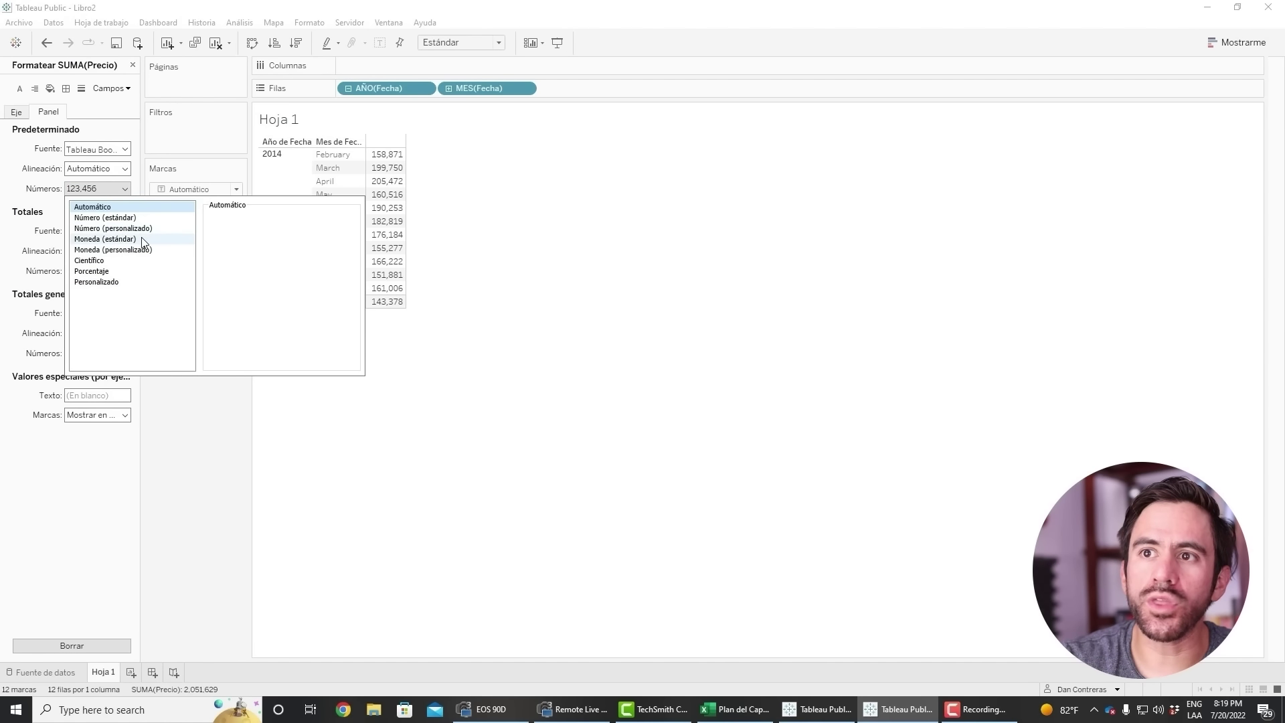
{"action": "left_click", "coordinate": [150, 252]}
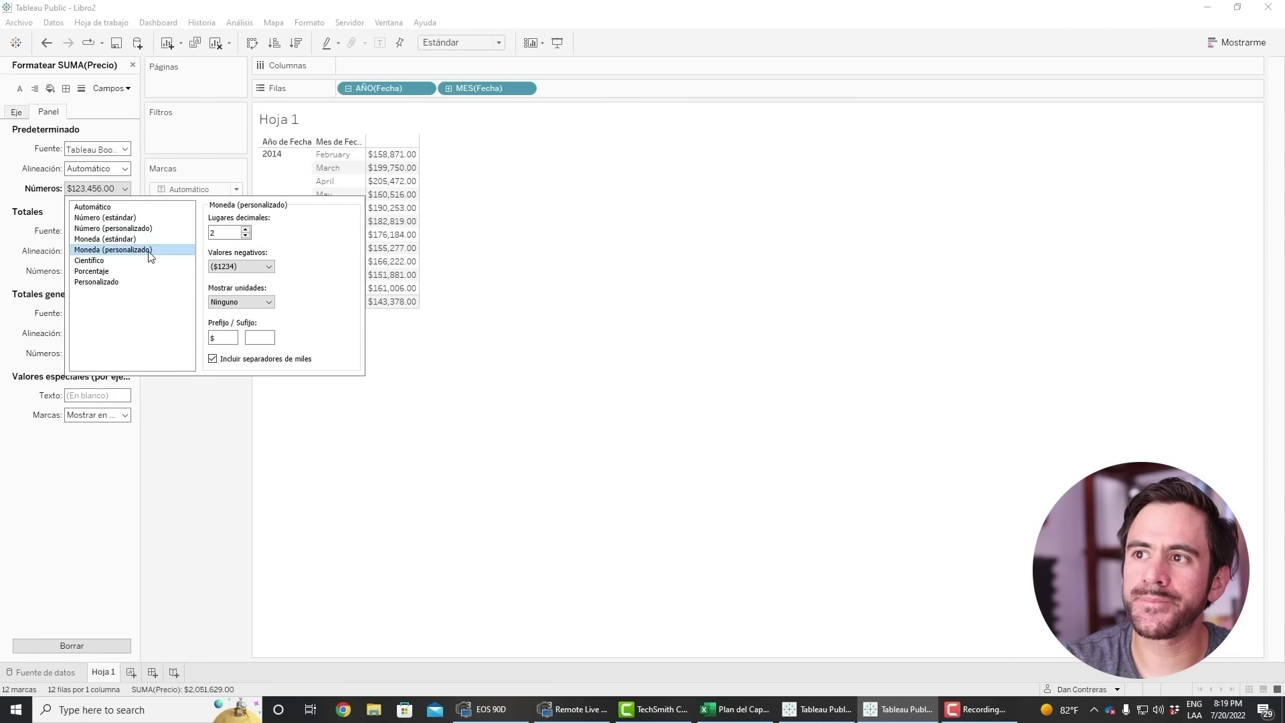
{"action": "left_click", "coordinate": [245, 229]}
{"action": "left_click", "coordinate": [246, 230]}
{"action": "left_click", "coordinate": [247, 237]}
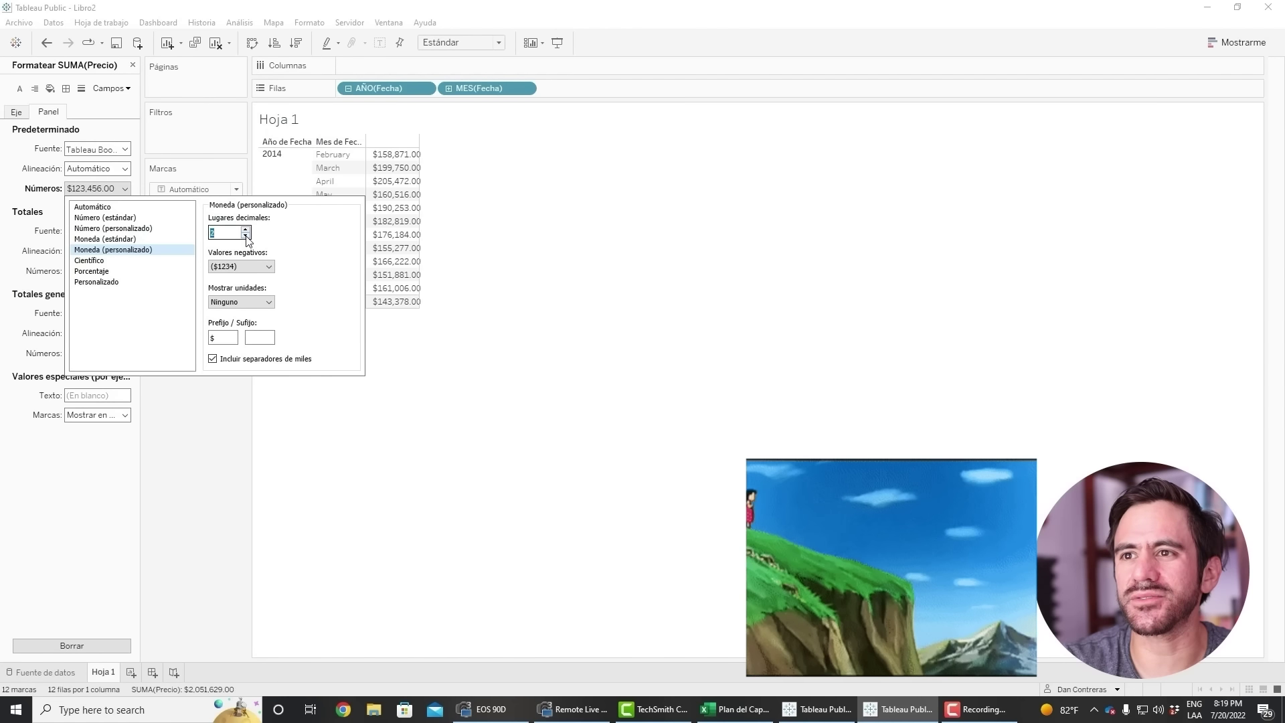
{"action": "left_click", "coordinate": [246, 236]}
{"action": "left_click", "coordinate": [246, 236]}
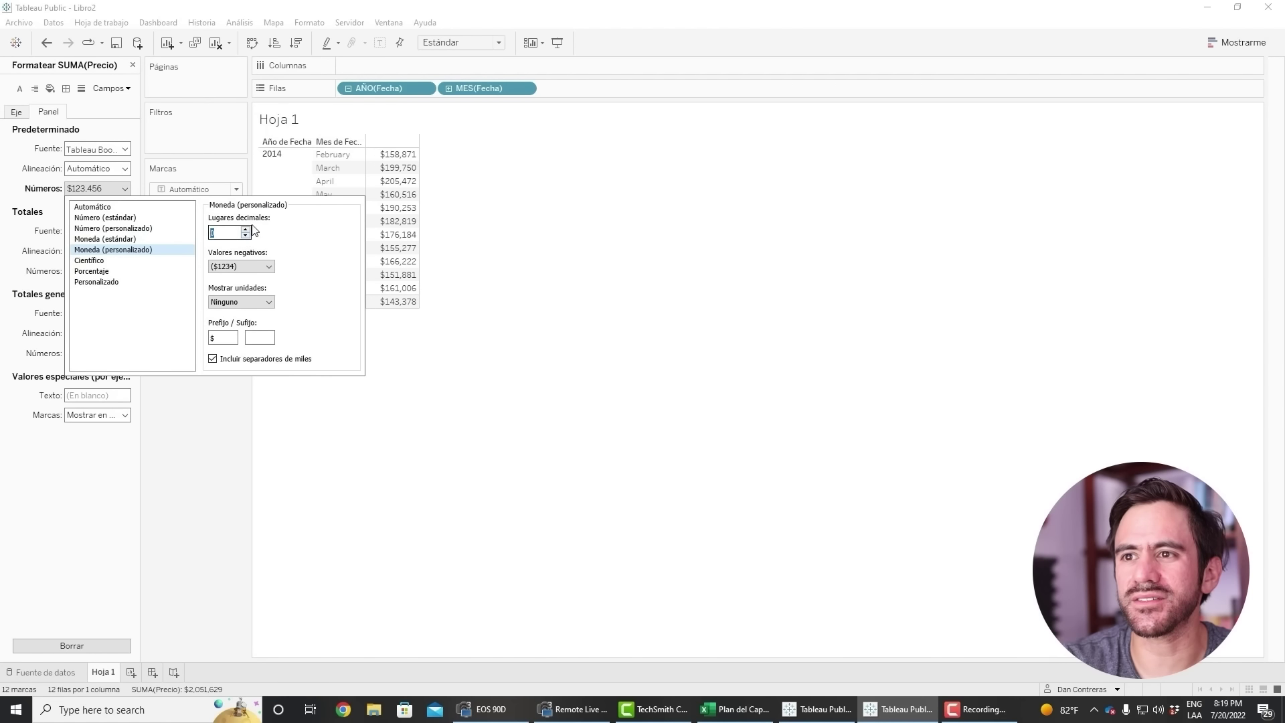
{"action": "left_click", "coordinate": [245, 303]}
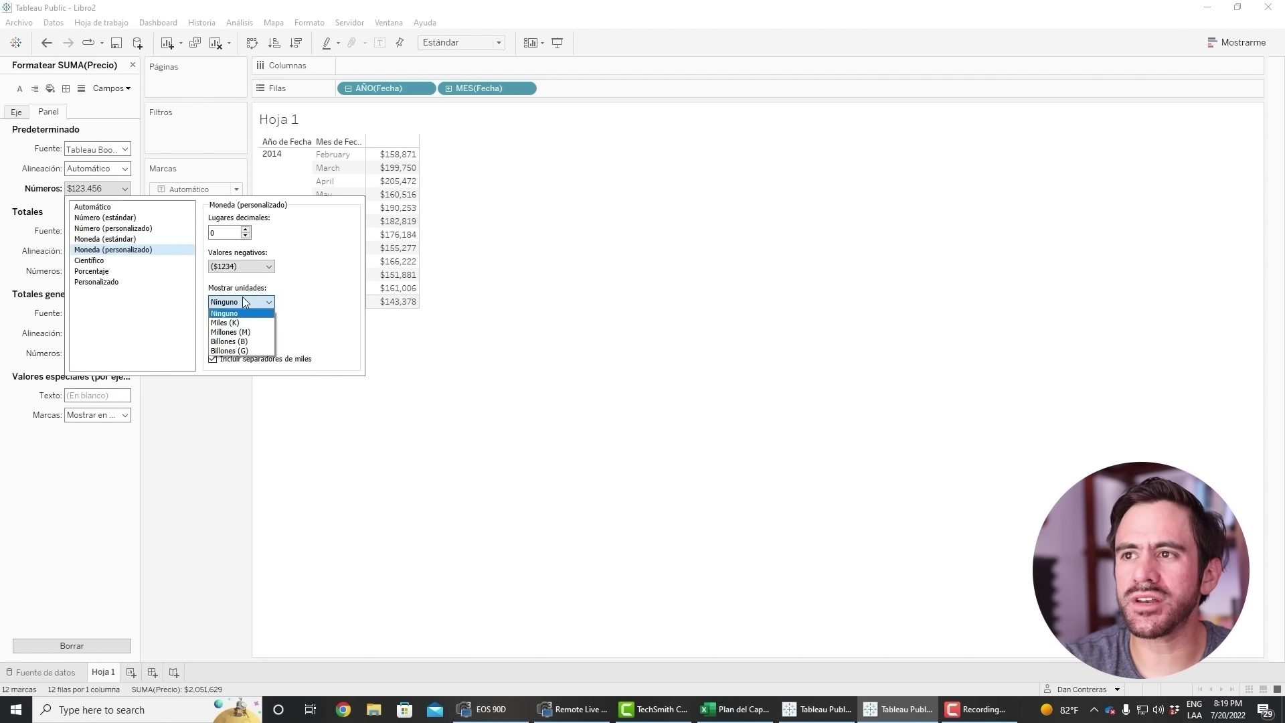
{"action": "left_click", "coordinate": [242, 323]}
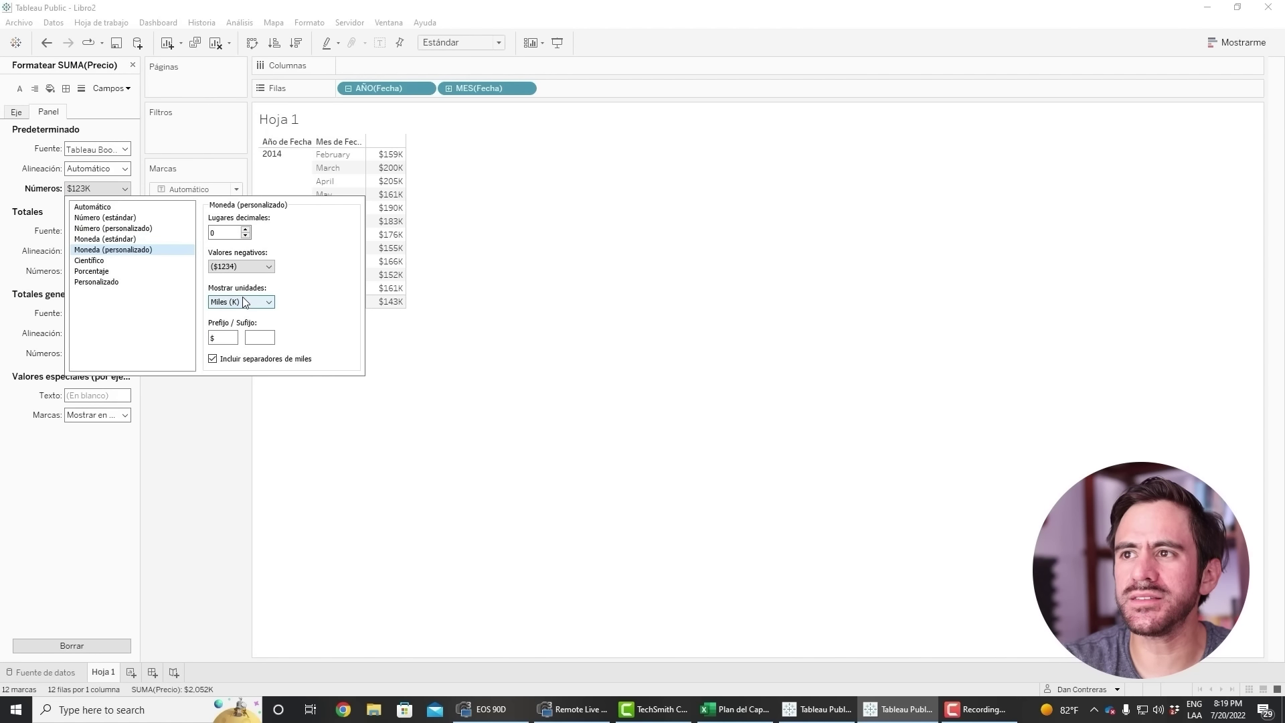
{"action": "left_click", "coordinate": [245, 303]}
{"action": "left_click", "coordinate": [263, 313]}
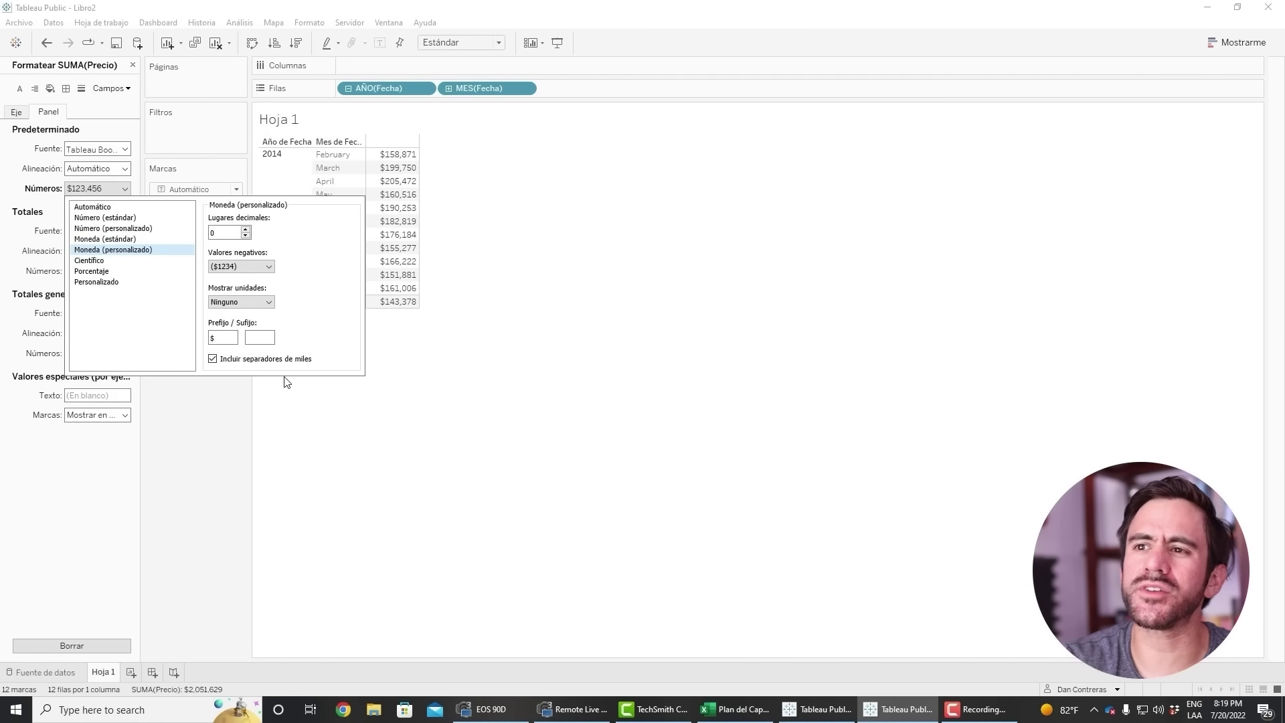
{"action": "left_click", "coordinate": [318, 416]}
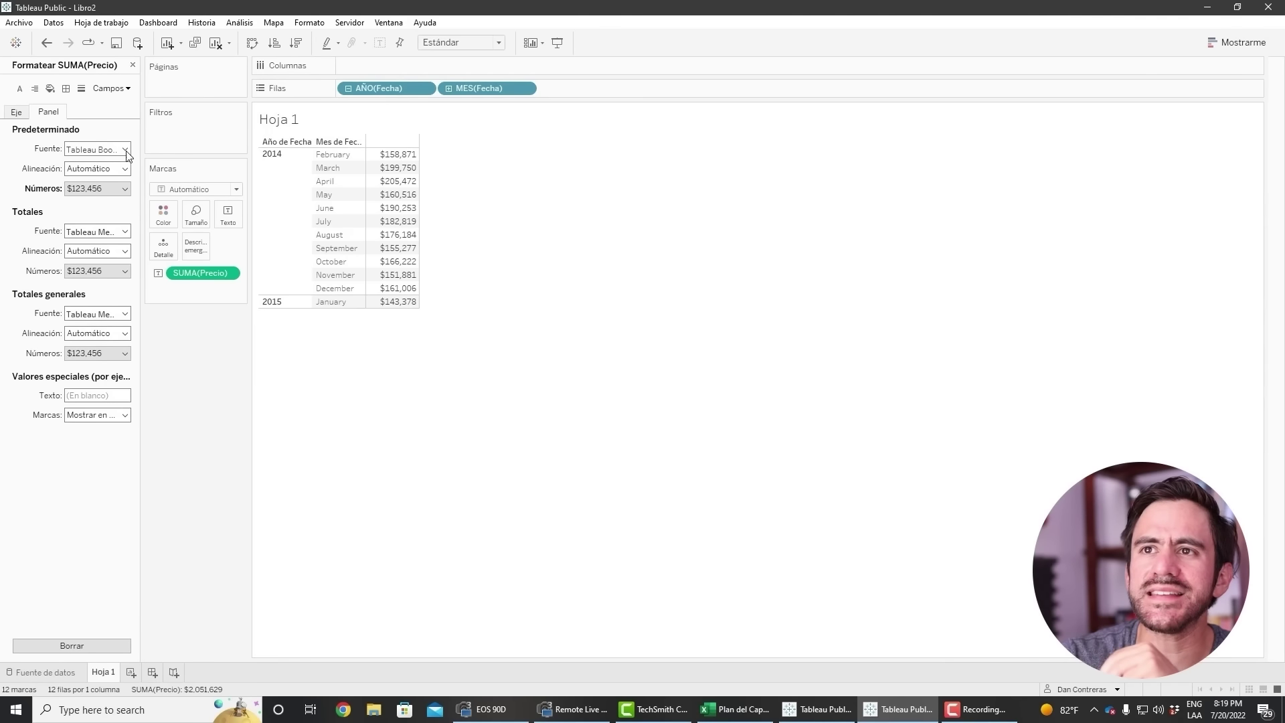
{"action": "mouse_move", "coordinate": [392, 289]}
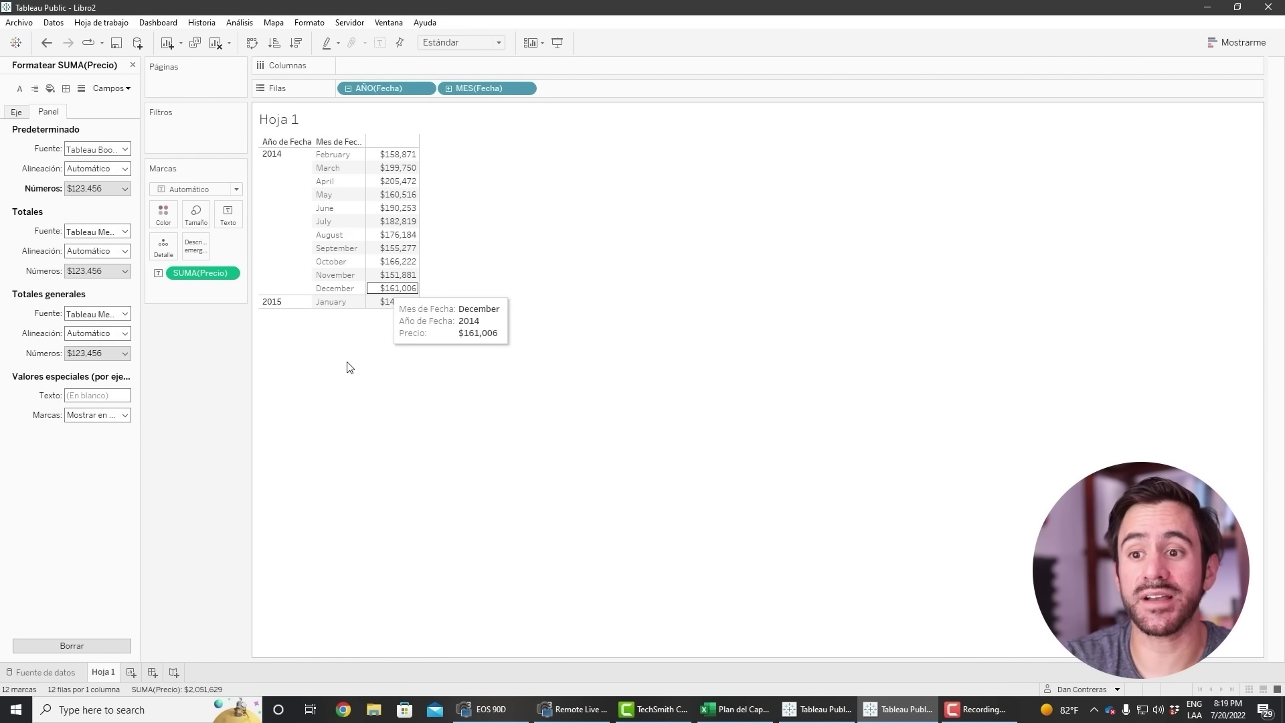
{"action": "left_click", "coordinate": [132, 65]}
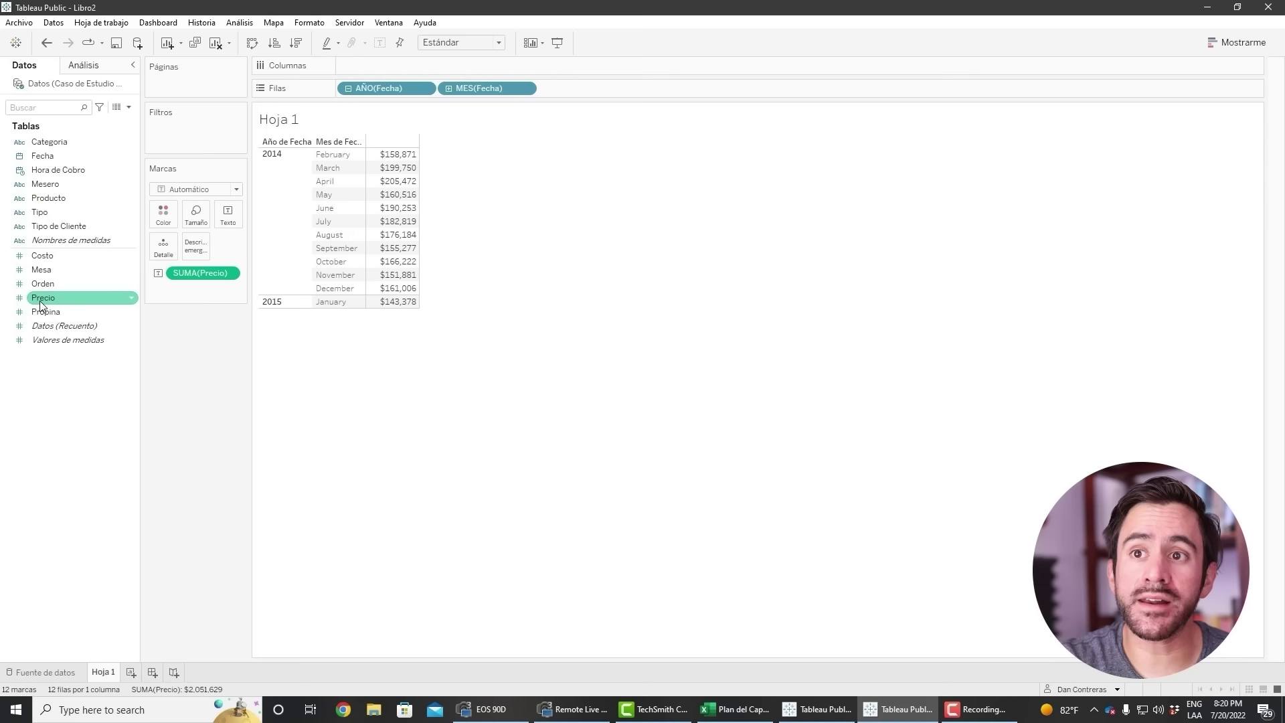
Drag Precio from the Datos pane toward the Color card.
{"action": "left_click_drag", "start_coordinate": [38, 302], "coordinate": [165, 216]}
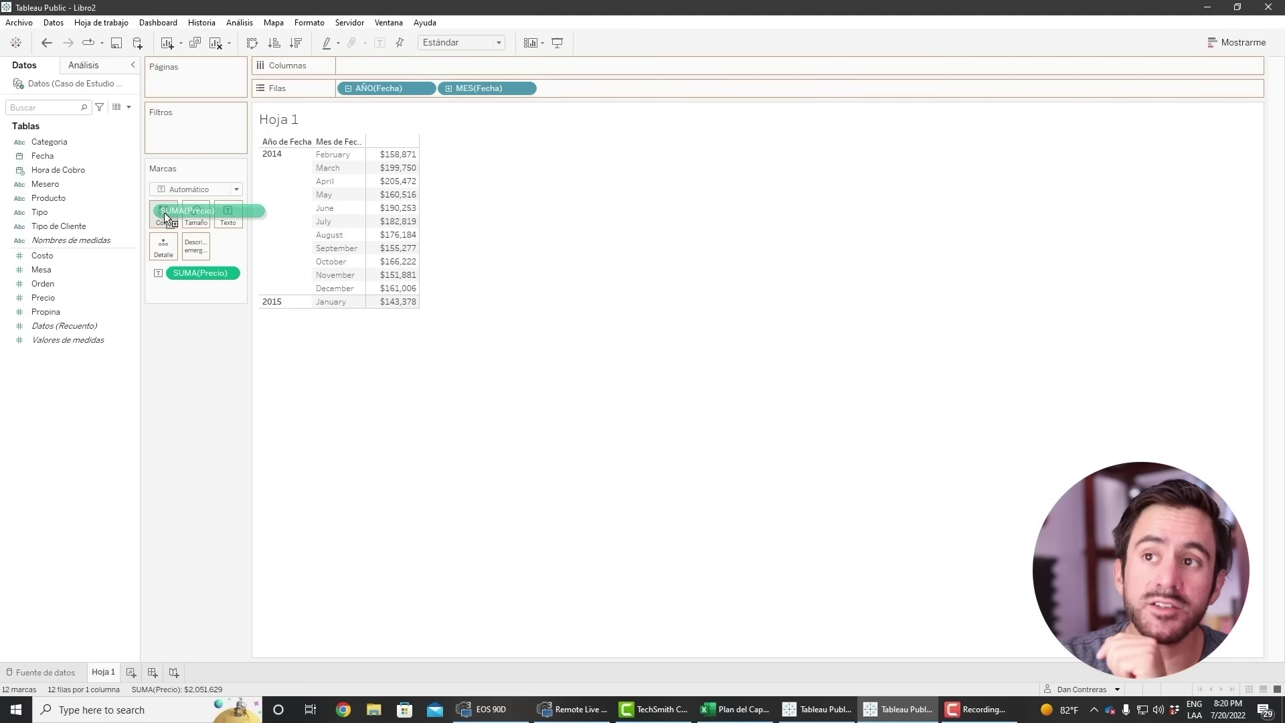
Colour each monthly sum by Precio, giving a legend from $143,378 to $205,472.
{"action": "left_click_drag", "start_coordinate": [164, 211], "coordinate": [164, 211]}
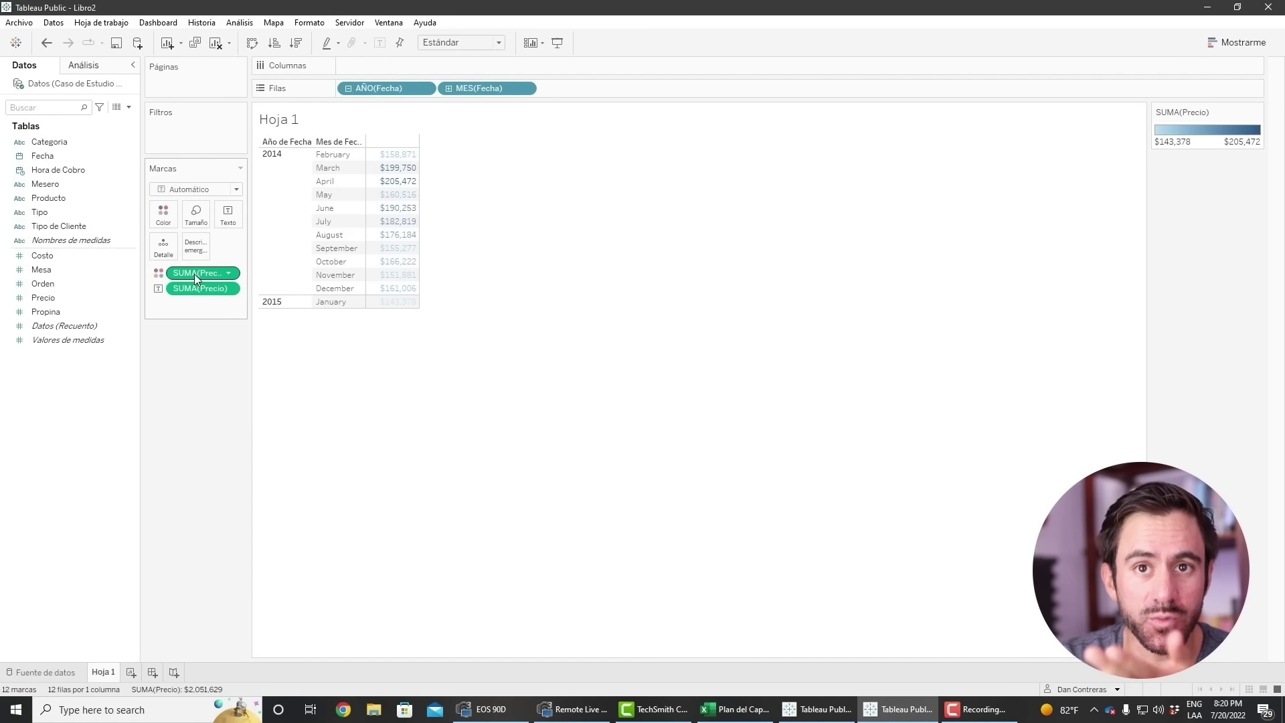
{"action": "left_click_drag", "start_coordinate": [194, 274], "coordinate": [230, 278]}
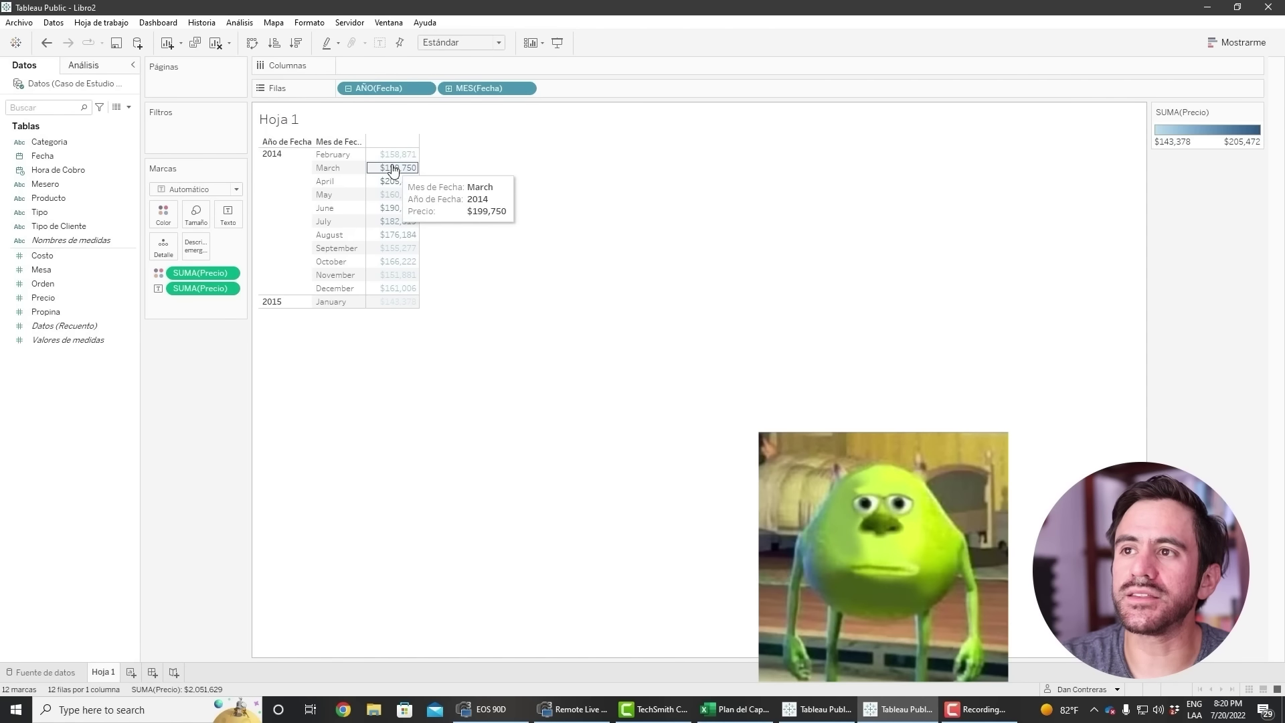
Apply the Rojo-verde divergente palette to the Precio colour shading.
{"action": "left_click", "coordinate": [164, 221]}
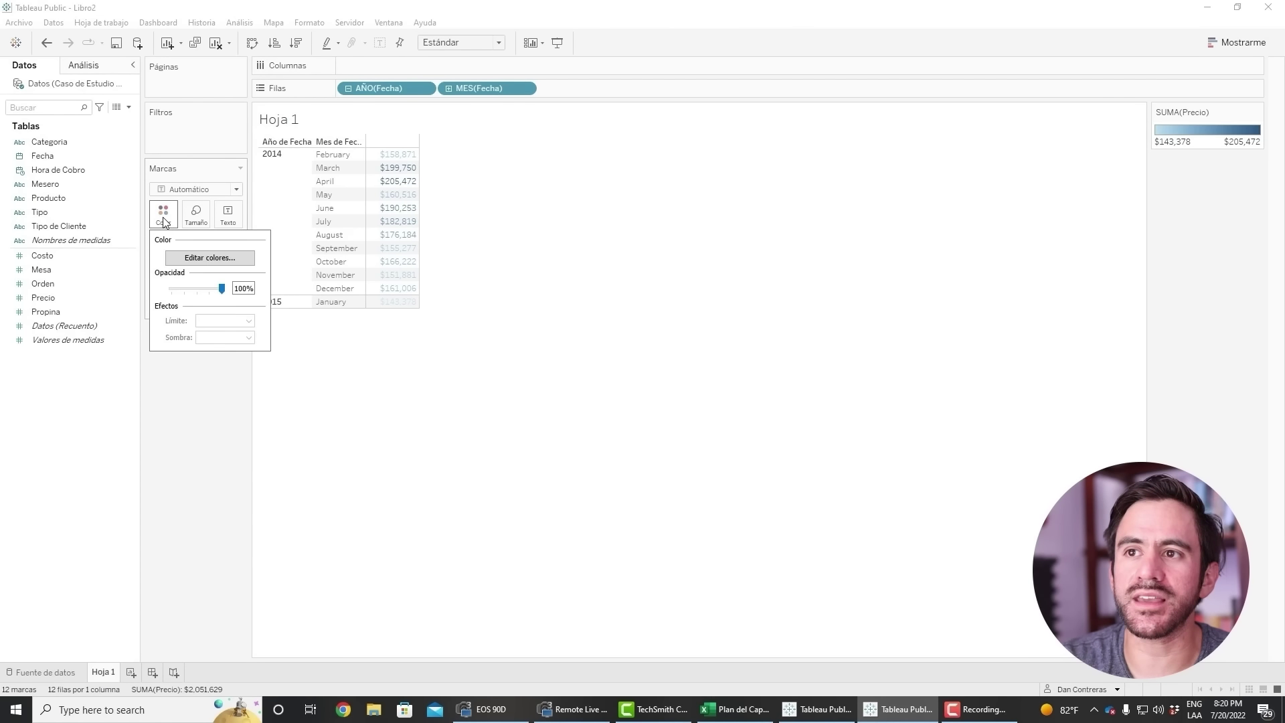
{"action": "left_click", "coordinate": [204, 259]}
{"action": "left_click_drag", "start_coordinate": [558, 267], "coordinate": [496, 274]}
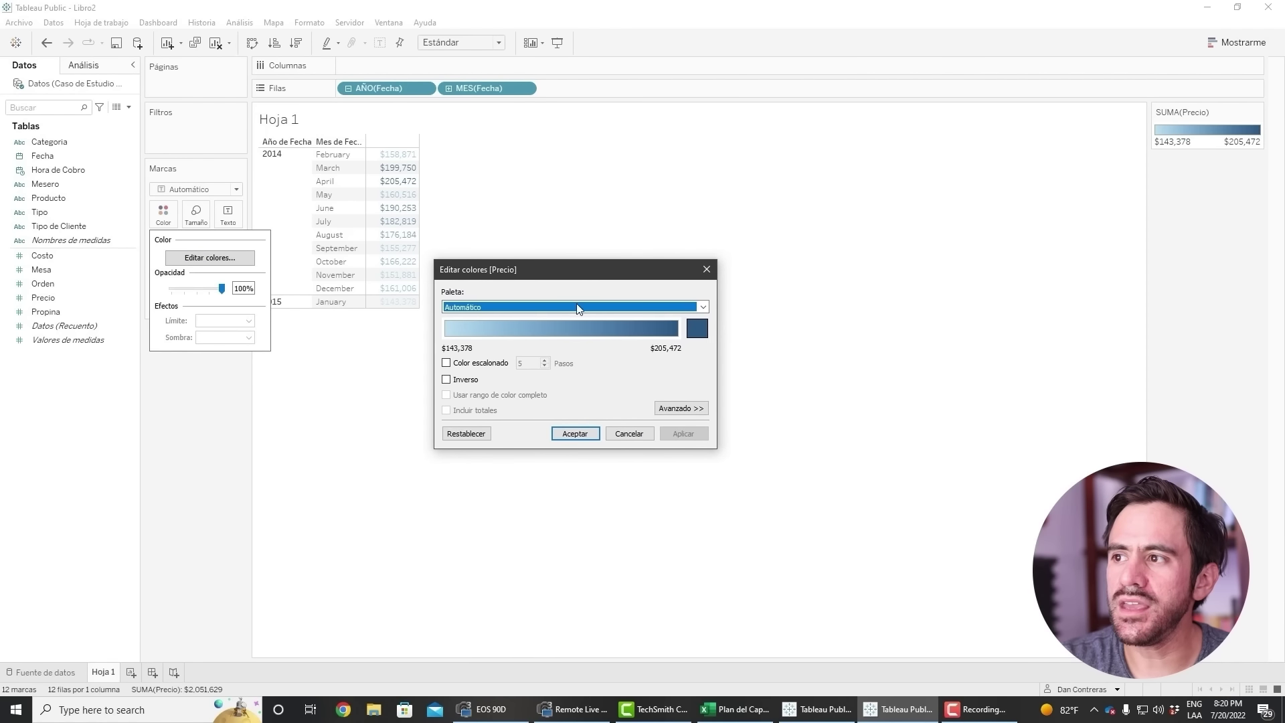
{"action": "left_click", "coordinate": [672, 307]}
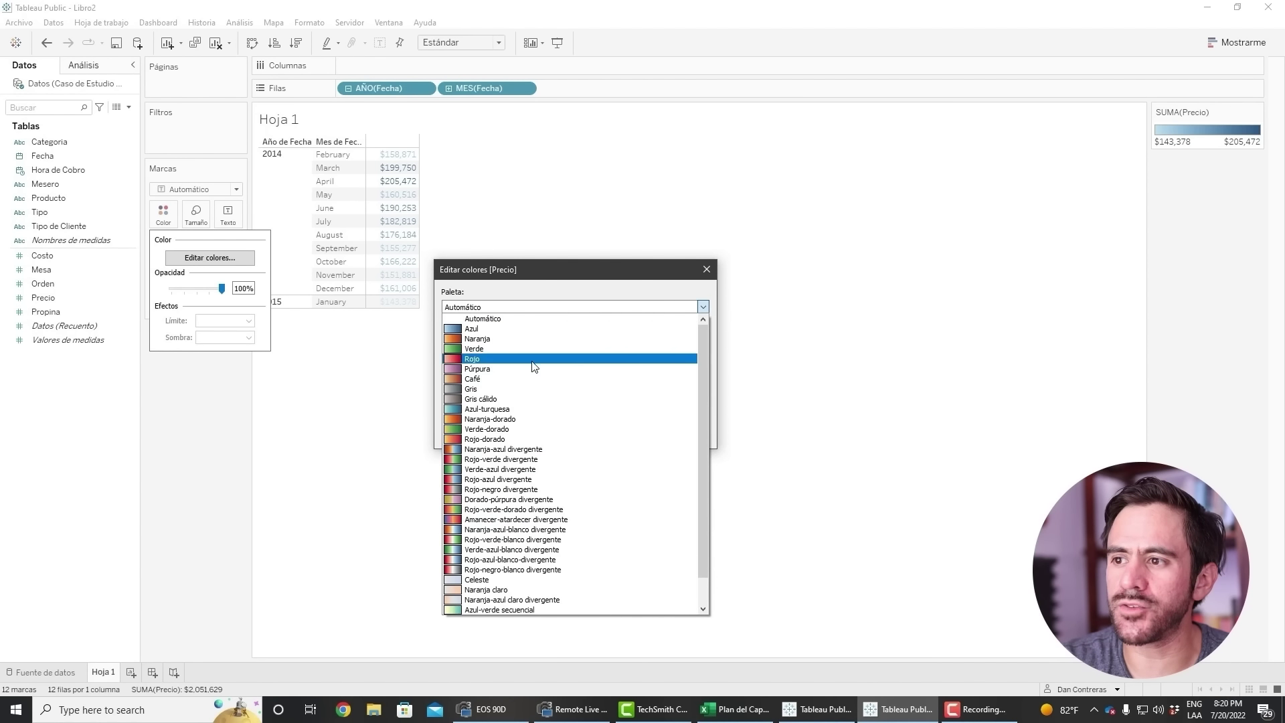
{"action": "left_click", "coordinate": [504, 459]}
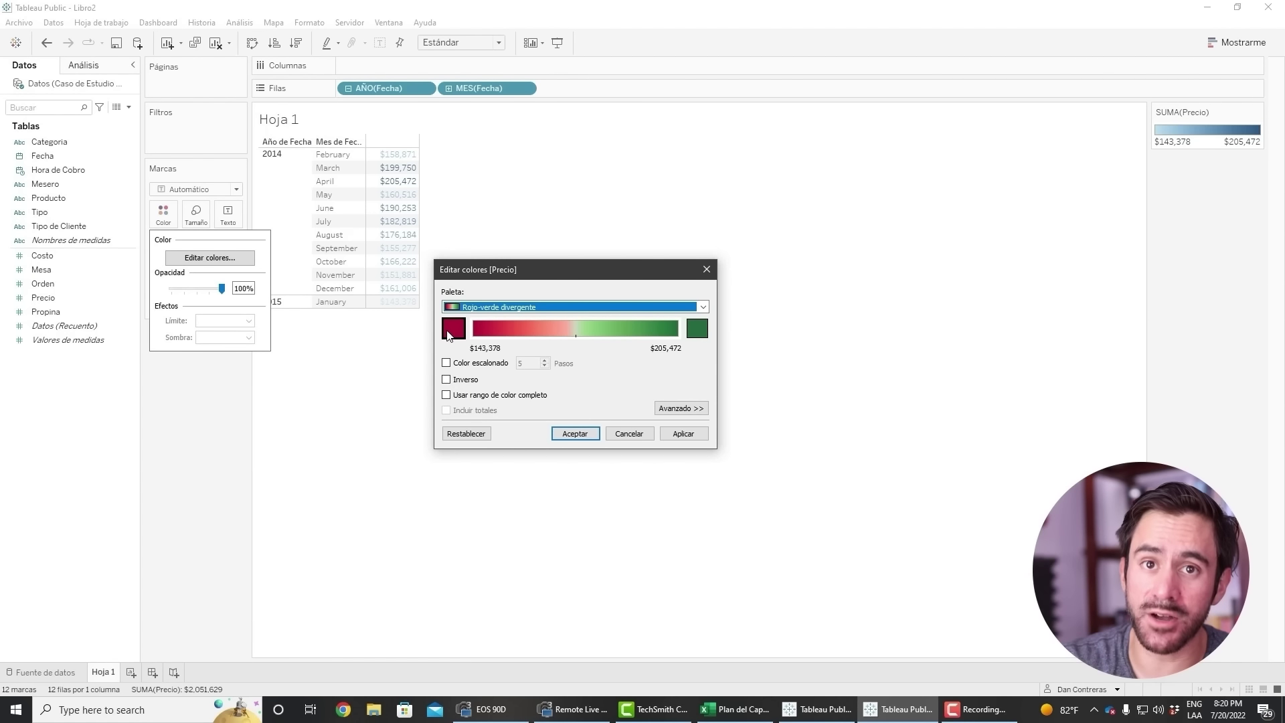
{"action": "left_click", "coordinate": [683, 434]}
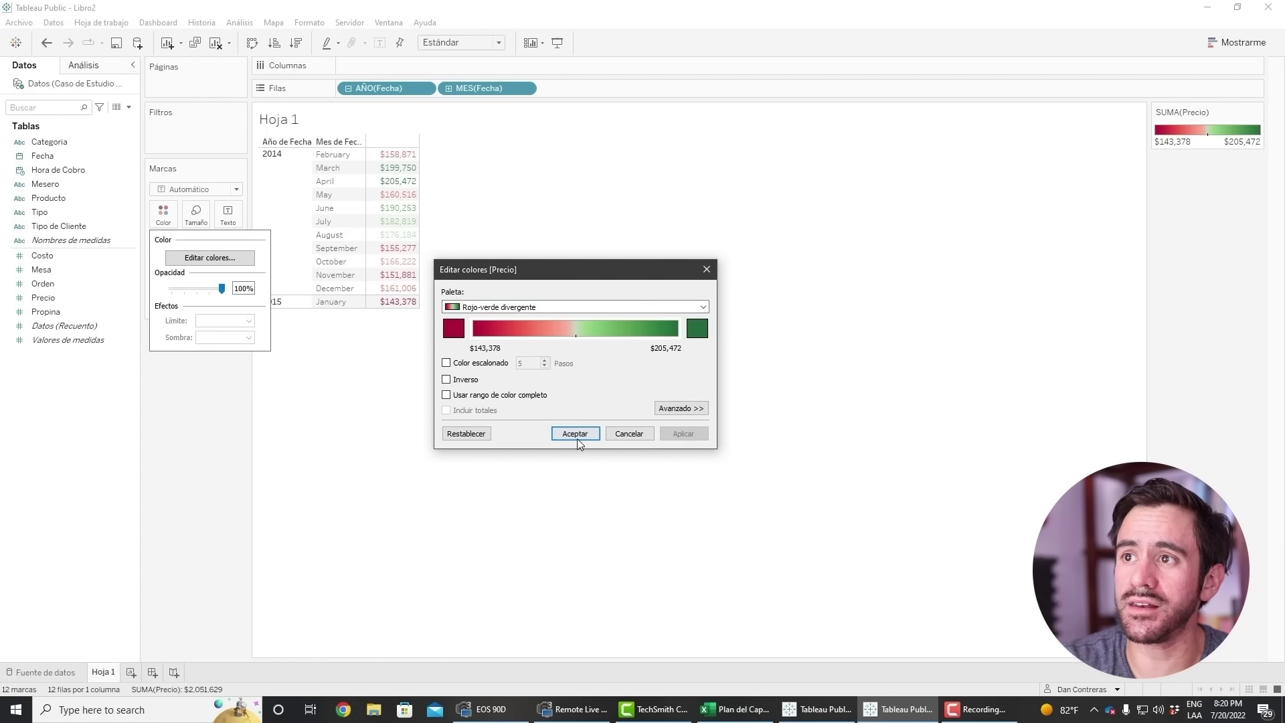
{"action": "left_click", "coordinate": [577, 435]}
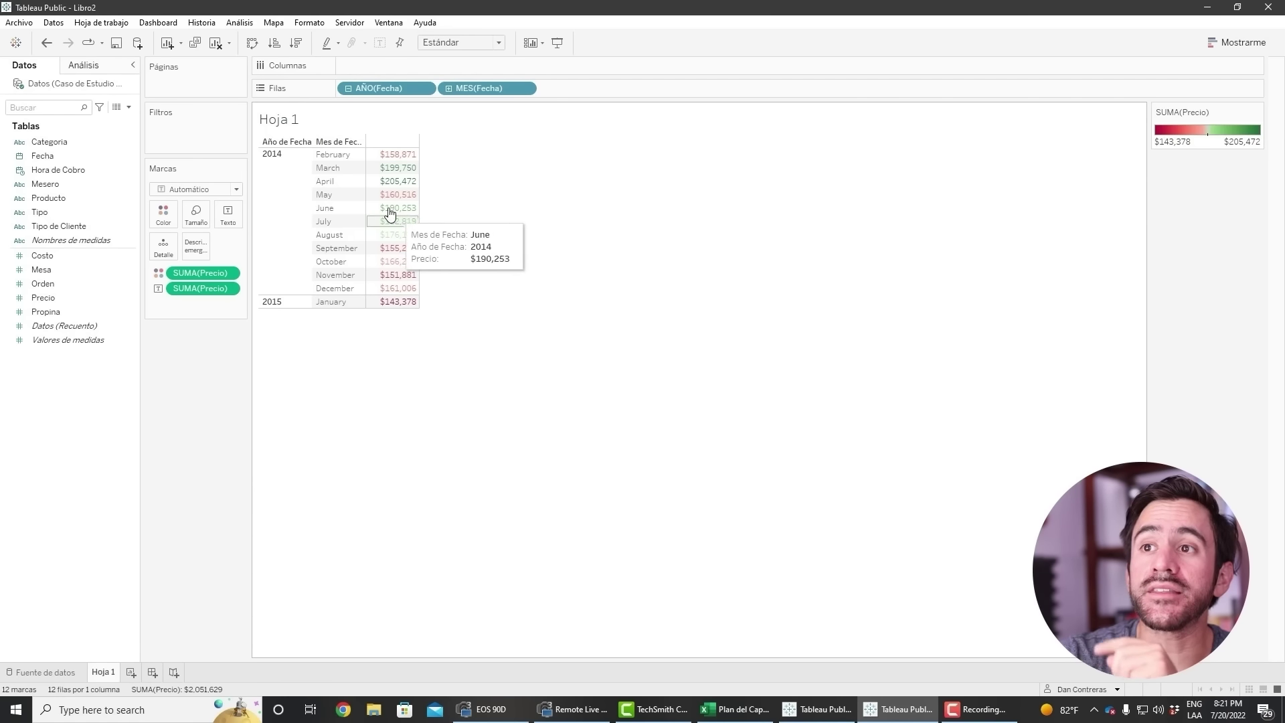
{"action": "left_click", "coordinate": [237, 190]}
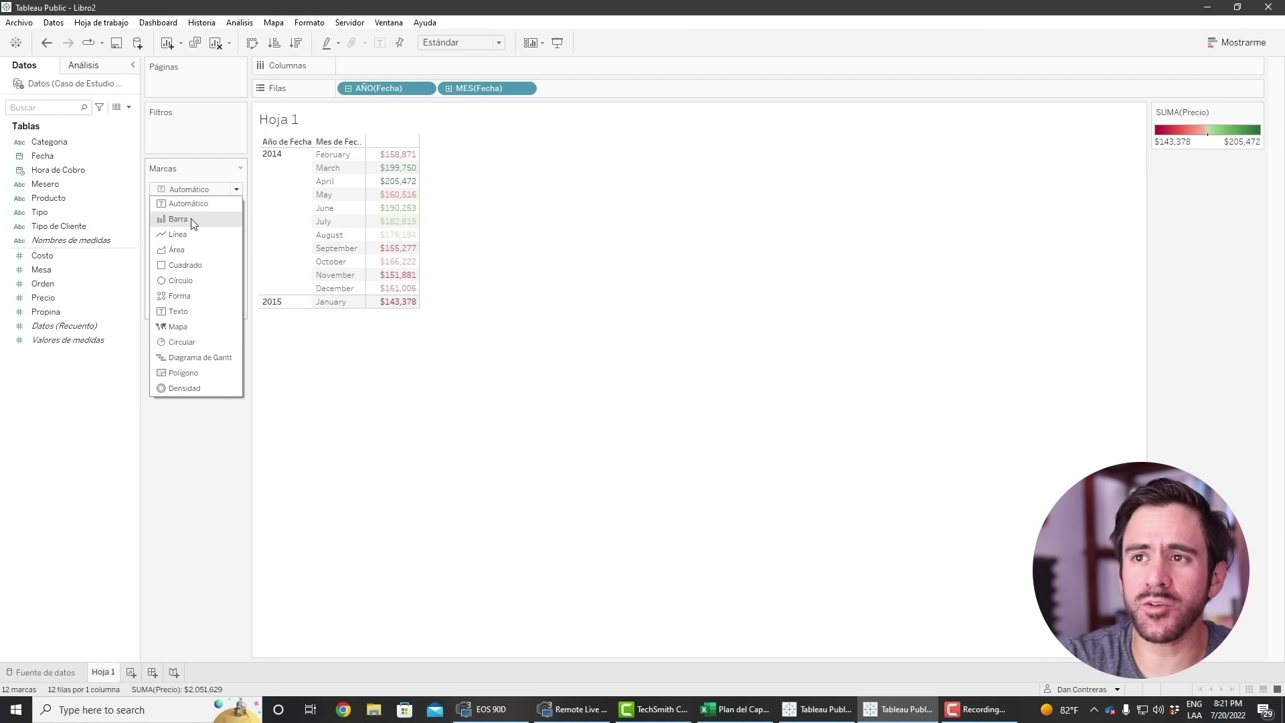
Set the mark type to Cuadrado so months become filled red-green squares.
{"action": "left_click", "coordinate": [208, 265]}
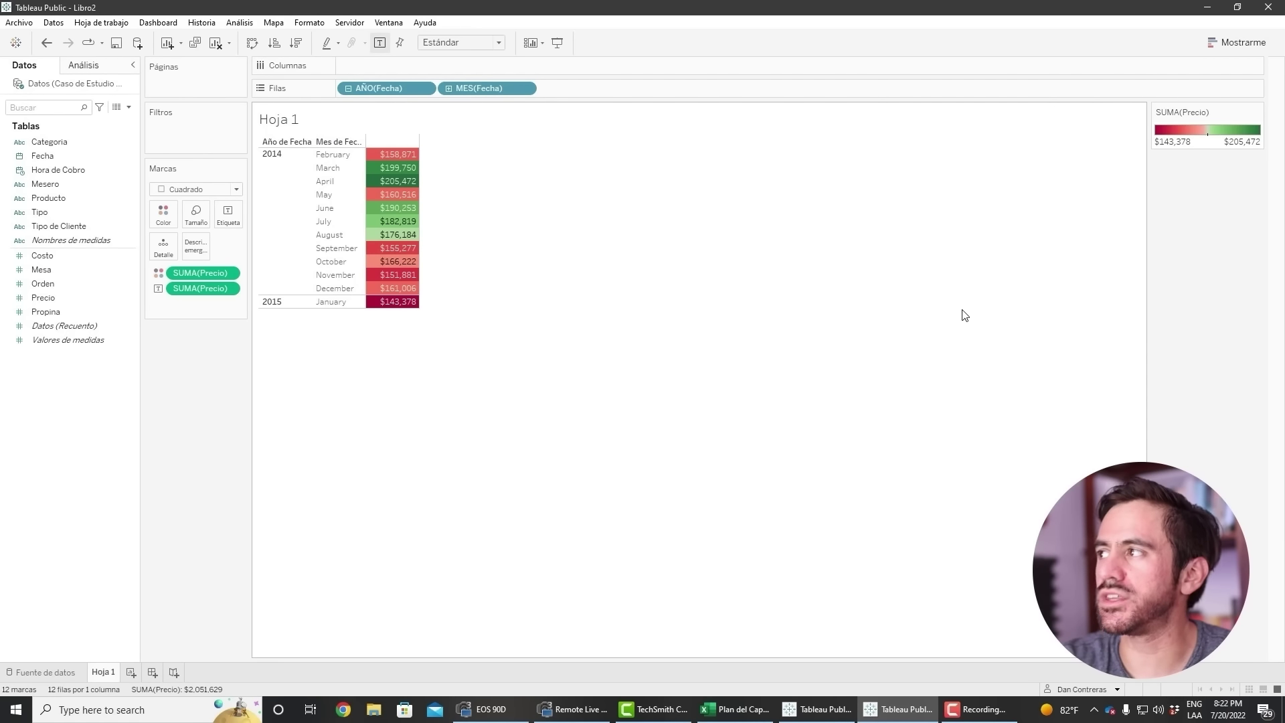
Hide the colour legend and switch to the Fuente de datos page showing the Datos table.
{"action": "left_click", "coordinate": [1256, 113]}
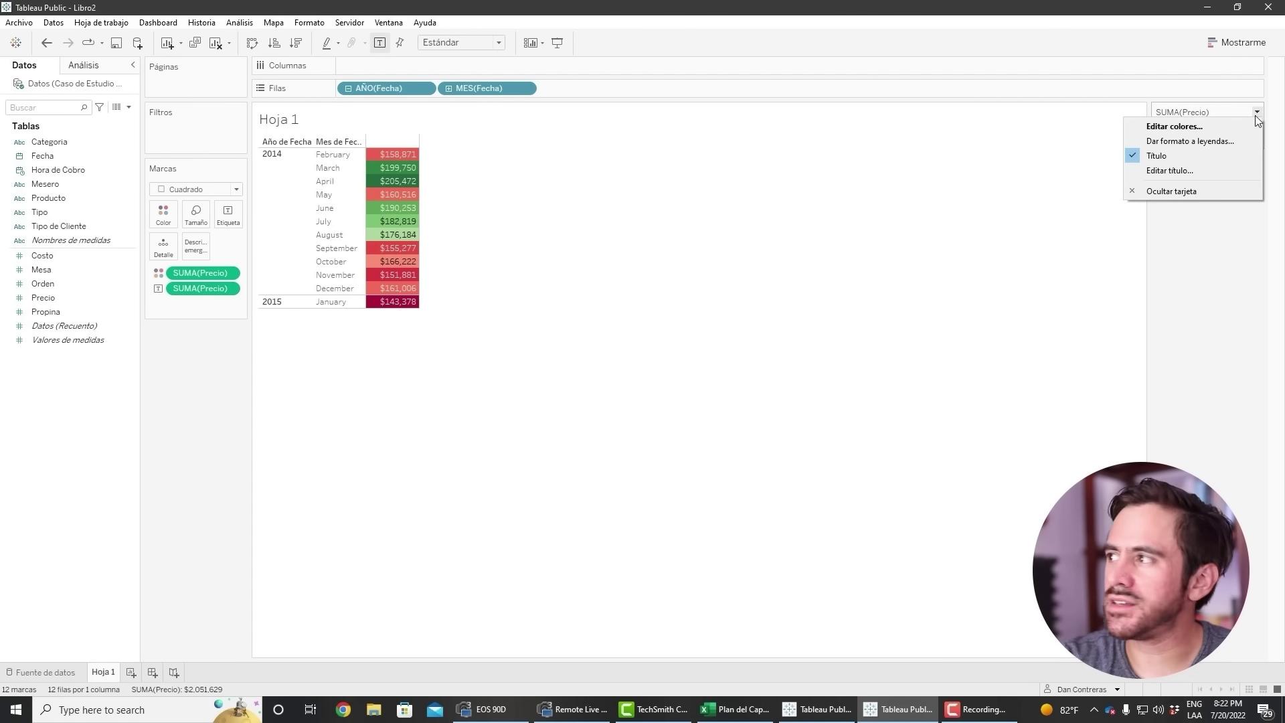
{"action": "left_click", "coordinate": [1184, 191]}
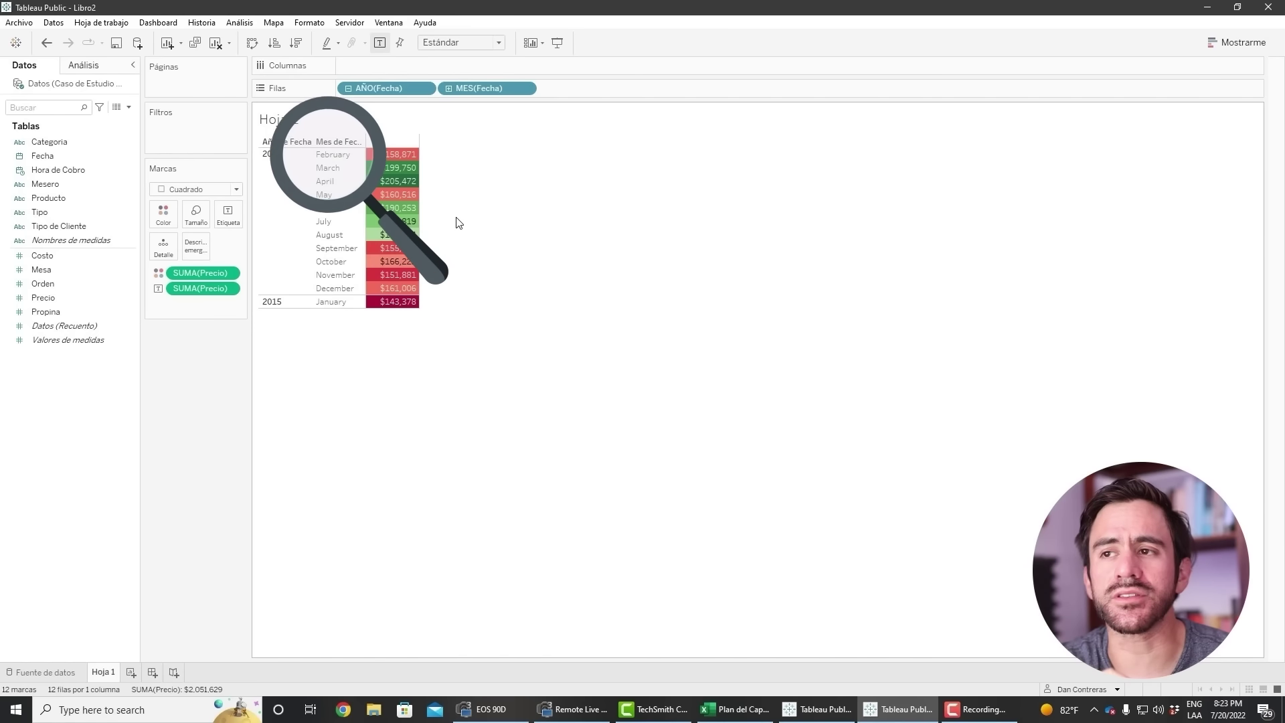
{"action": "left_click", "coordinate": [45, 673]}
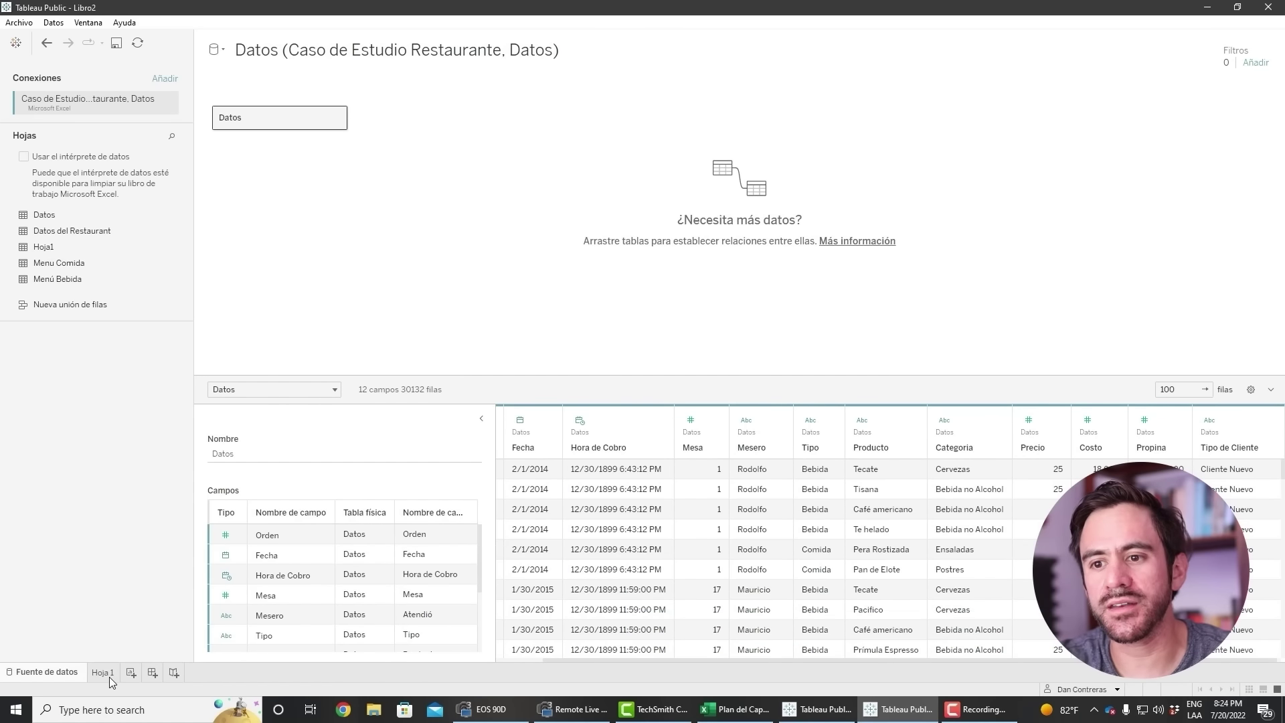
Return to the Hoja 1 worksheet and start dragging the Tipo field into the view.
{"action": "left_click", "coordinate": [103, 671]}
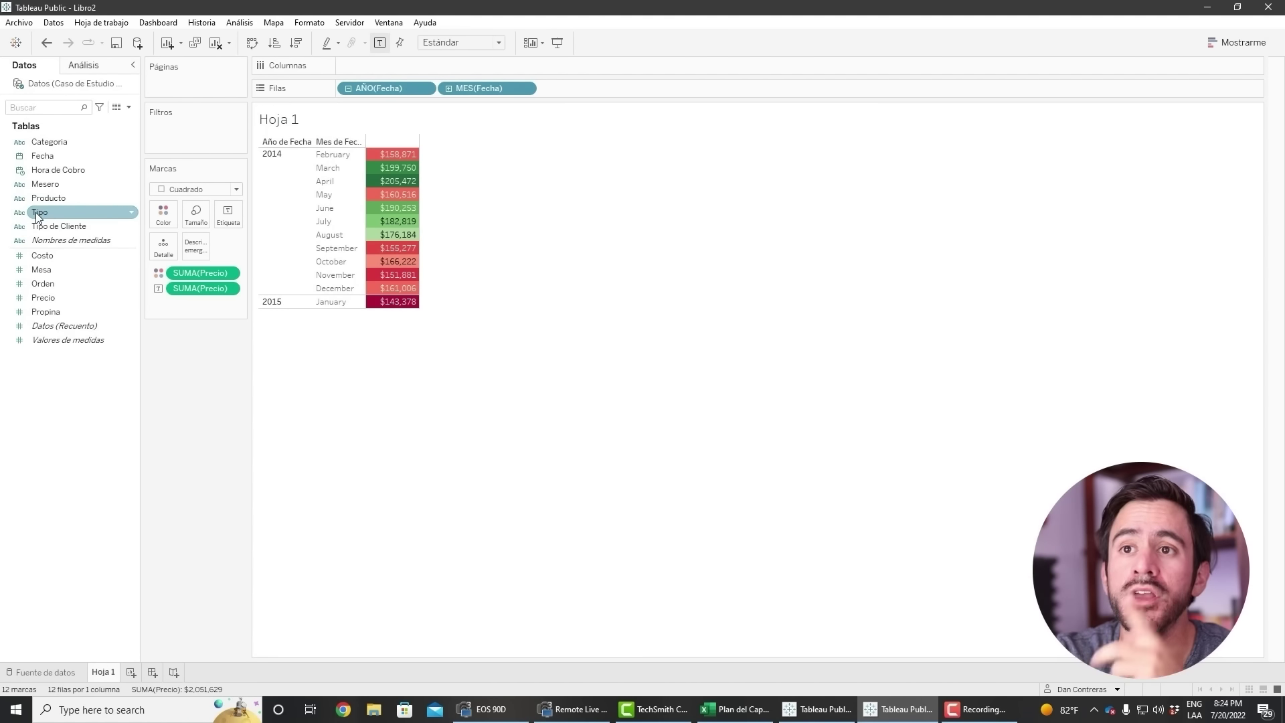
{"action": "left_click_drag", "start_coordinate": [37, 216], "coordinate": [325, 174]}
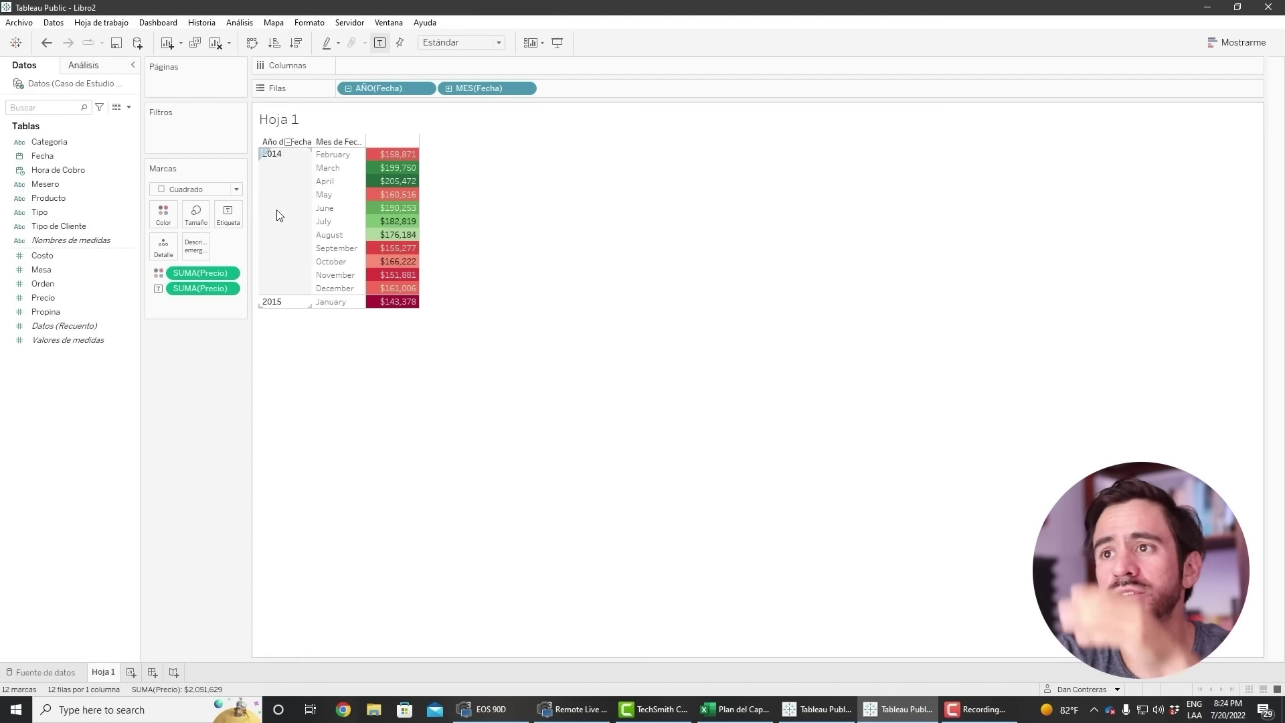
Place Tipo on Columnas and break each Tipo column down by Categoria.
{"action": "mouse_move", "coordinate": [326, 174]}
{"action": "left_mouse_down"}
{"action": "mouse_move", "coordinate": [367, 66]}
{"action": "mouse_move", "coordinate": [59, 221]}
{"action": "mouse_move", "coordinate": [388, 70]}
{"action": "left_mouse_up"}
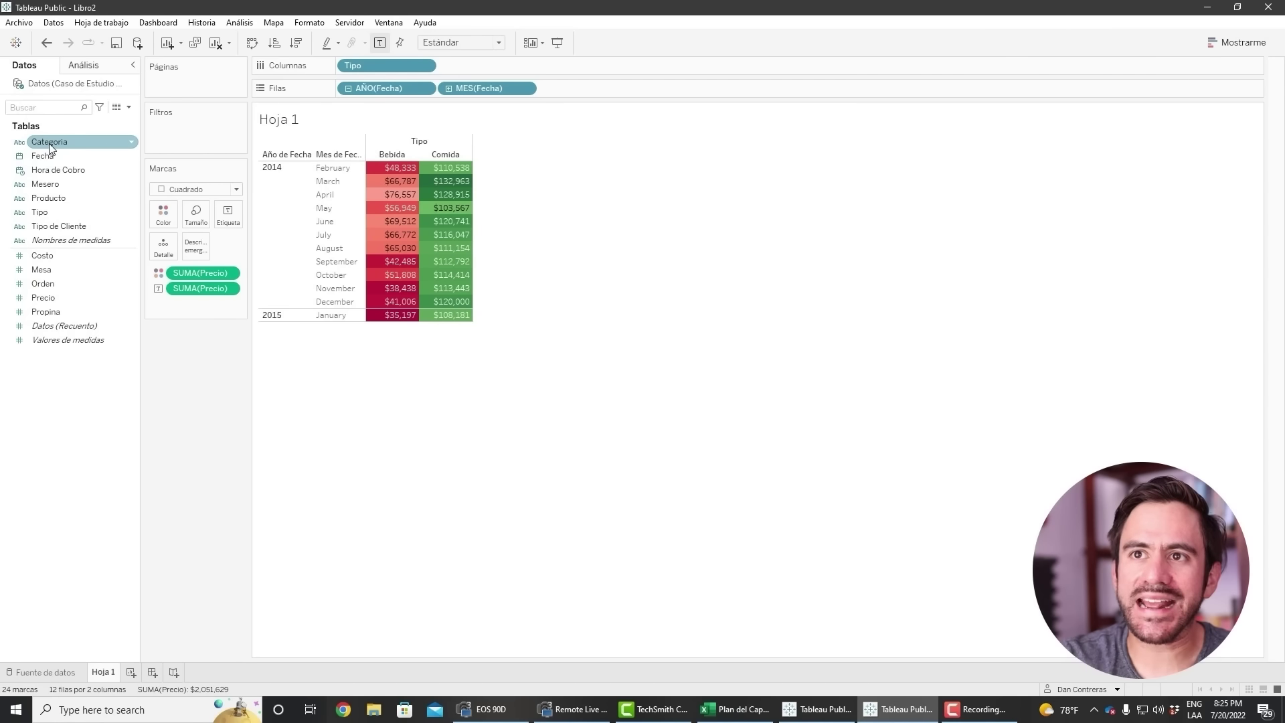
{"action": "mouse_move", "coordinate": [42, 147]}
{"action": "left_mouse_down"}
{"action": "mouse_move", "coordinate": [179, 182]}
{"action": "mouse_move", "coordinate": [494, 65]}
{"action": "left_mouse_up"}
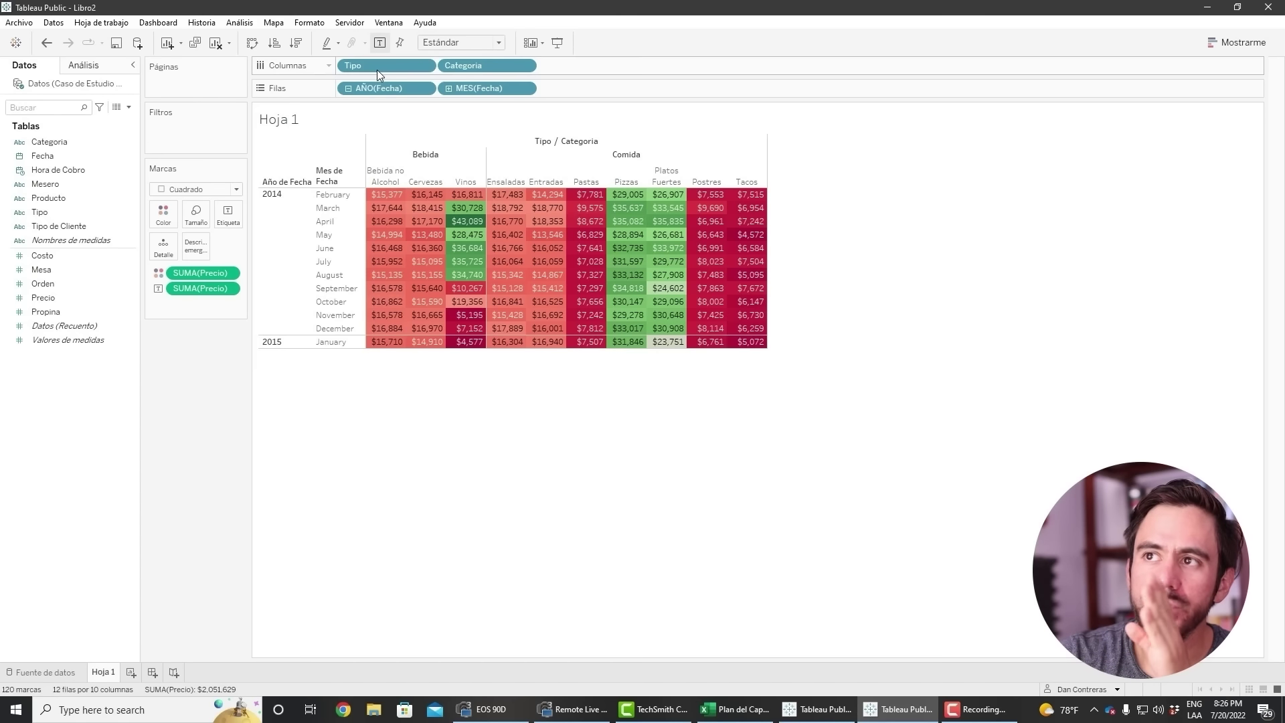
Move the Tipo pill onto the Filtros shelf to start a Tipo filter.
{"action": "left_click_drag", "start_coordinate": [372, 66], "coordinate": [178, 125]}
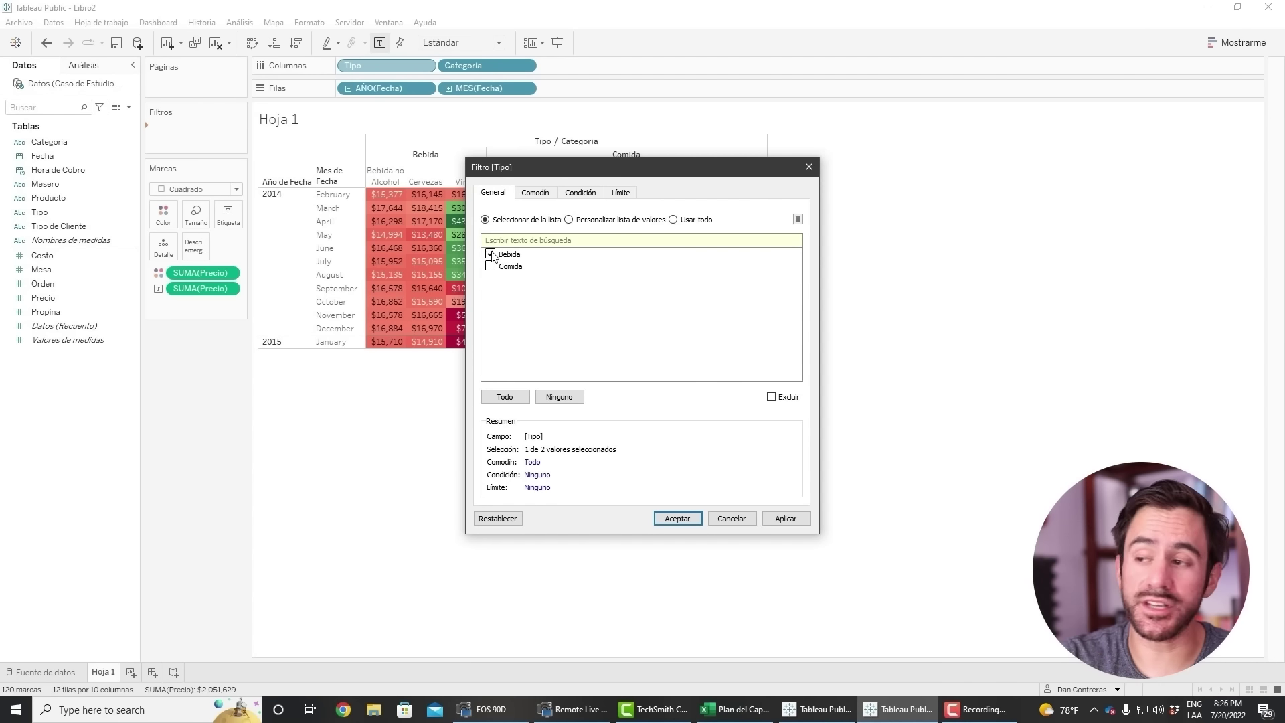
Keep only Bebida in the Tipo filter and confirm it with Aceptar.
{"action": "left_click", "coordinate": [783, 519]}
{"action": "left_click", "coordinate": [681, 524]}
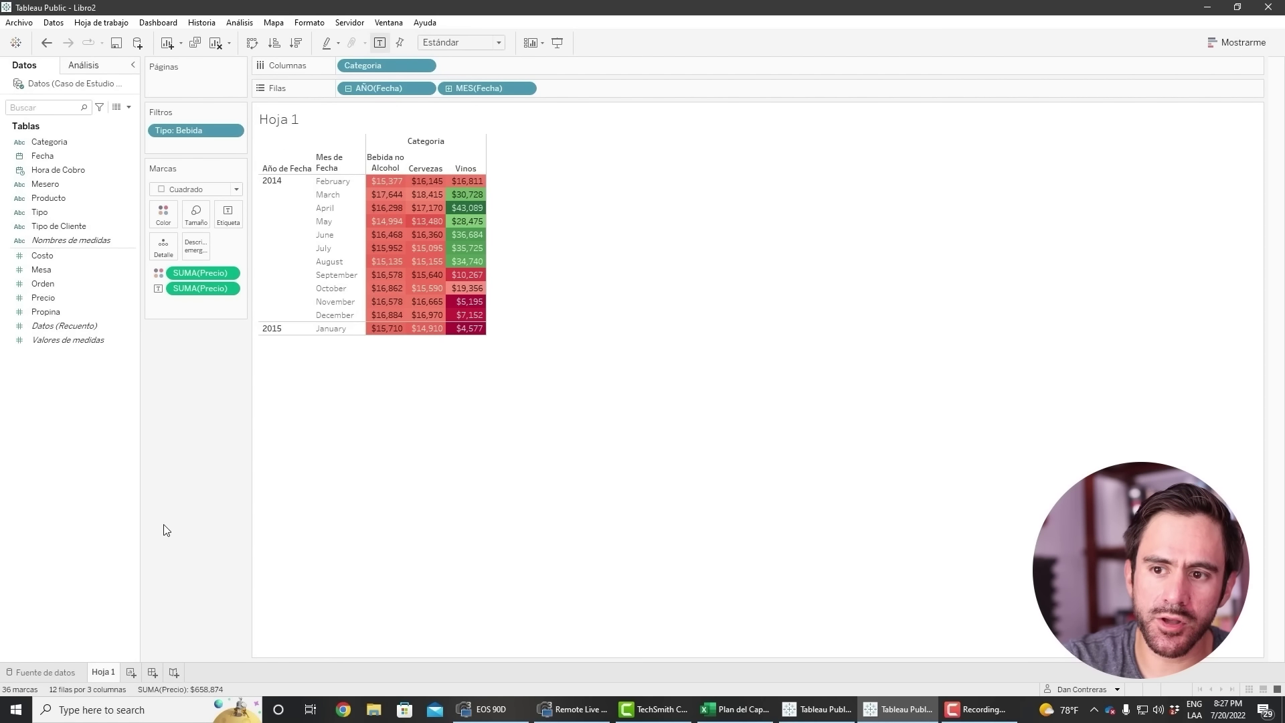
Rename the Hoja 1 sheet to 'Tabla Ventas x Mes' and bring up its title editor.
{"action": "double_click", "coordinate": [95, 677]}
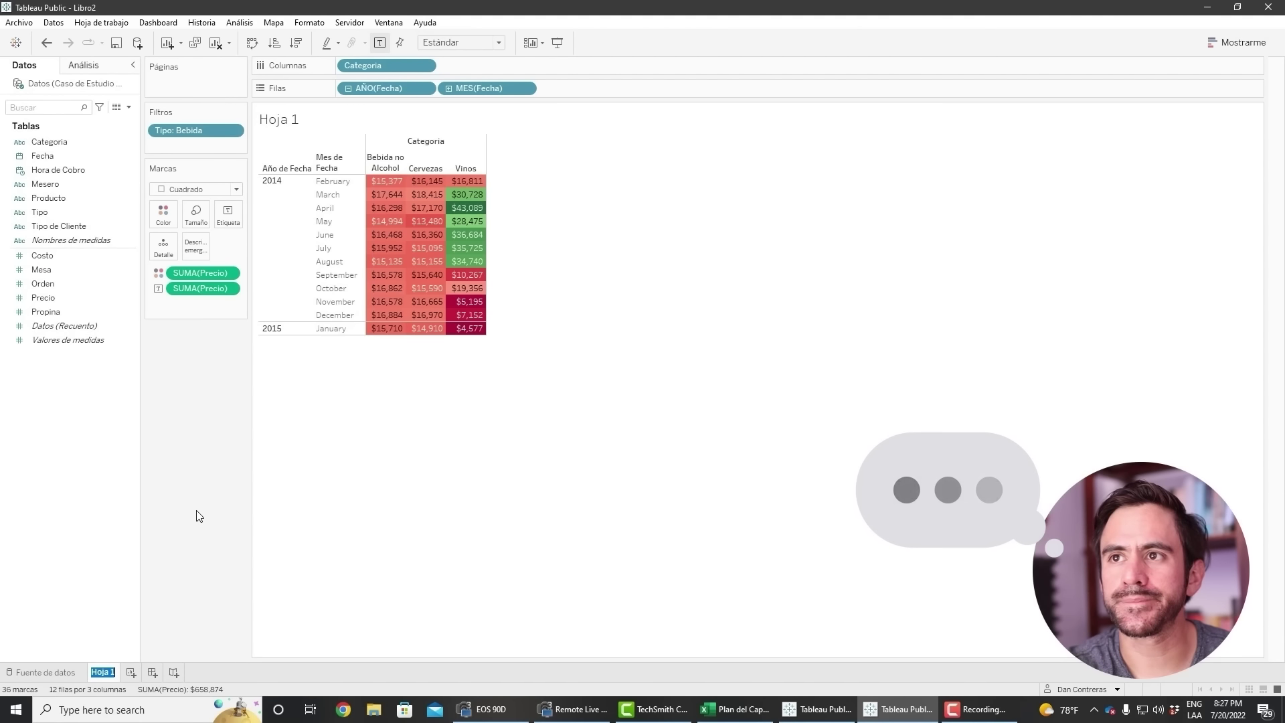
{"action": "type", "text": "Ve"}
{"action": "key", "text": "BackSpace"}
{"action": "key", "text": "BackSpace"}
{"action": "key", "text": "BackSpace"}
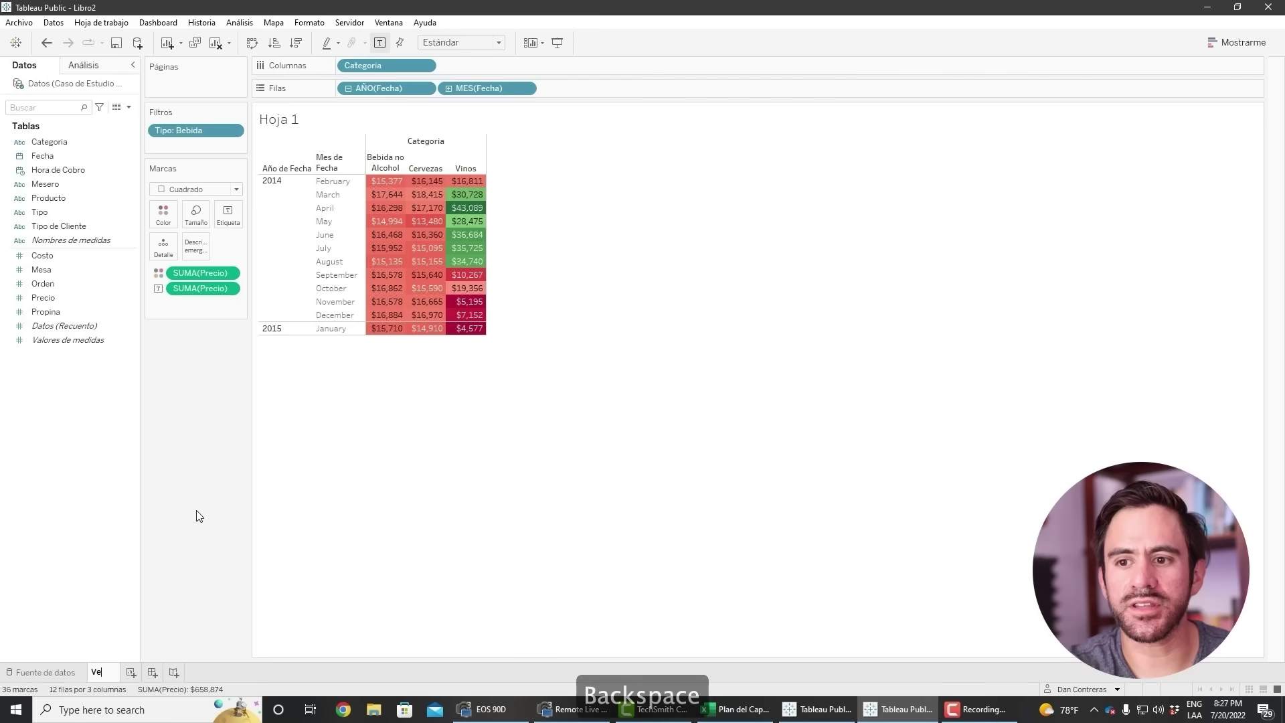
{"action": "type", "text": "Tabla Ventas x Mes"}
{"action": "key", "text": "Return"}
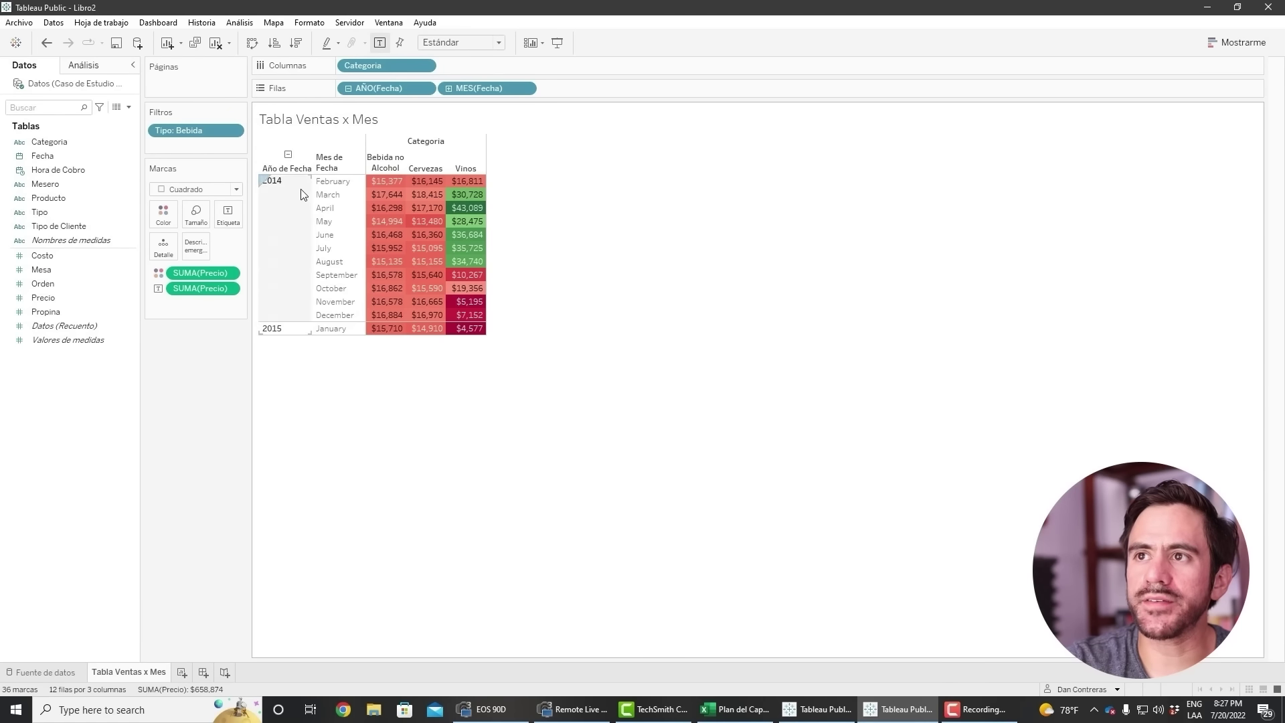
{"action": "double_click", "coordinate": [300, 127]}
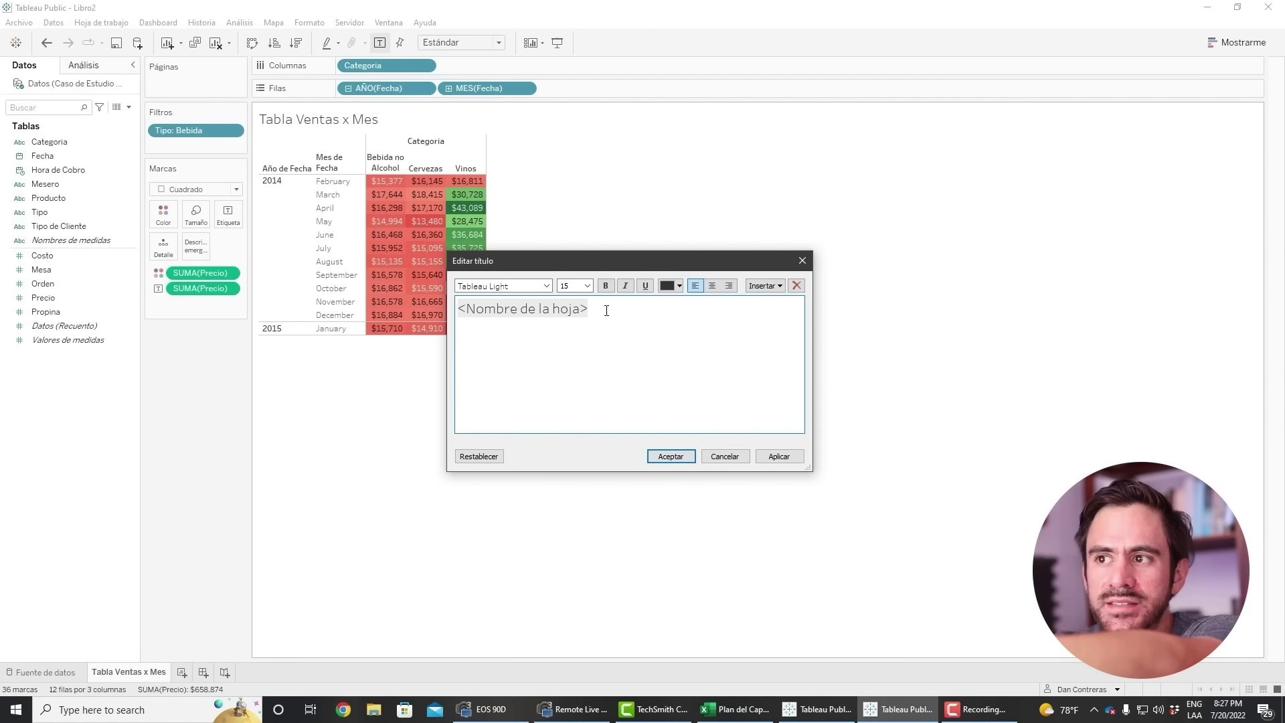
Style the sheet title in Roboto Slab Black, size 16, coloured green.
{"action": "left_click_drag", "start_coordinate": [587, 308], "coordinate": [435, 313]}
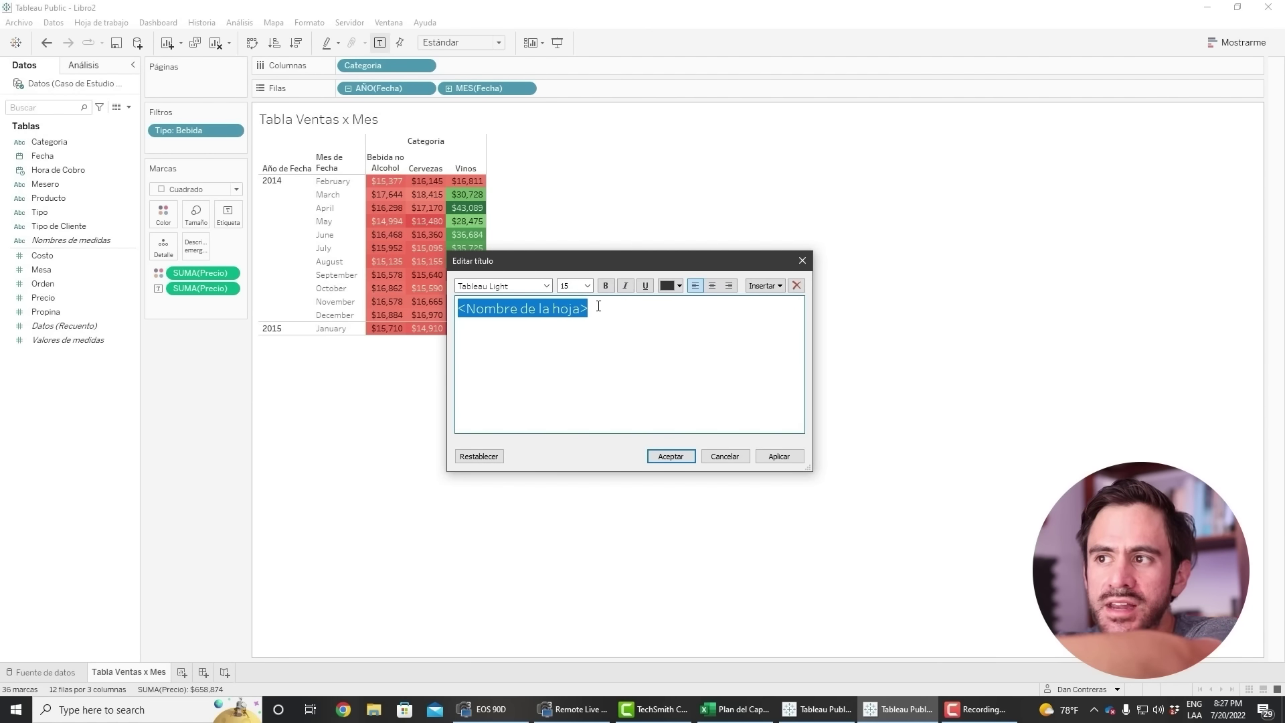
{"action": "left_click", "coordinate": [551, 285]}
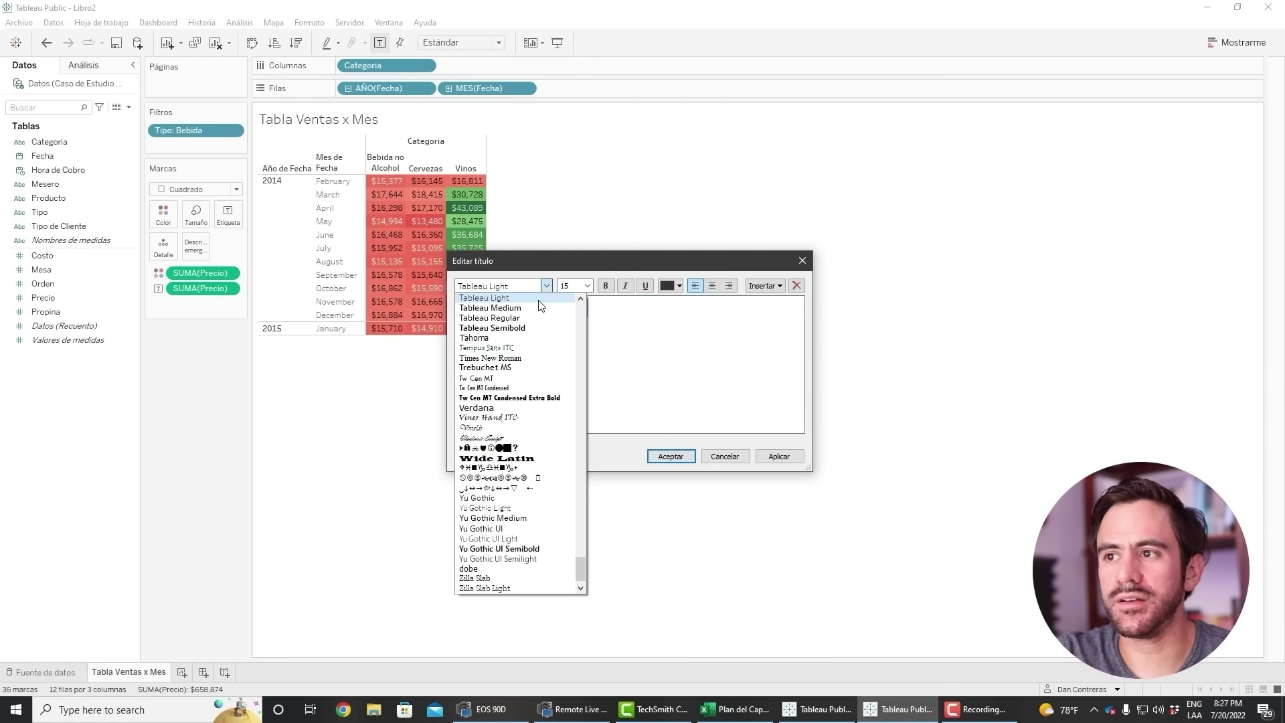
{"action": "left_click_drag", "start_coordinate": [583, 564], "coordinate": [598, 522]}
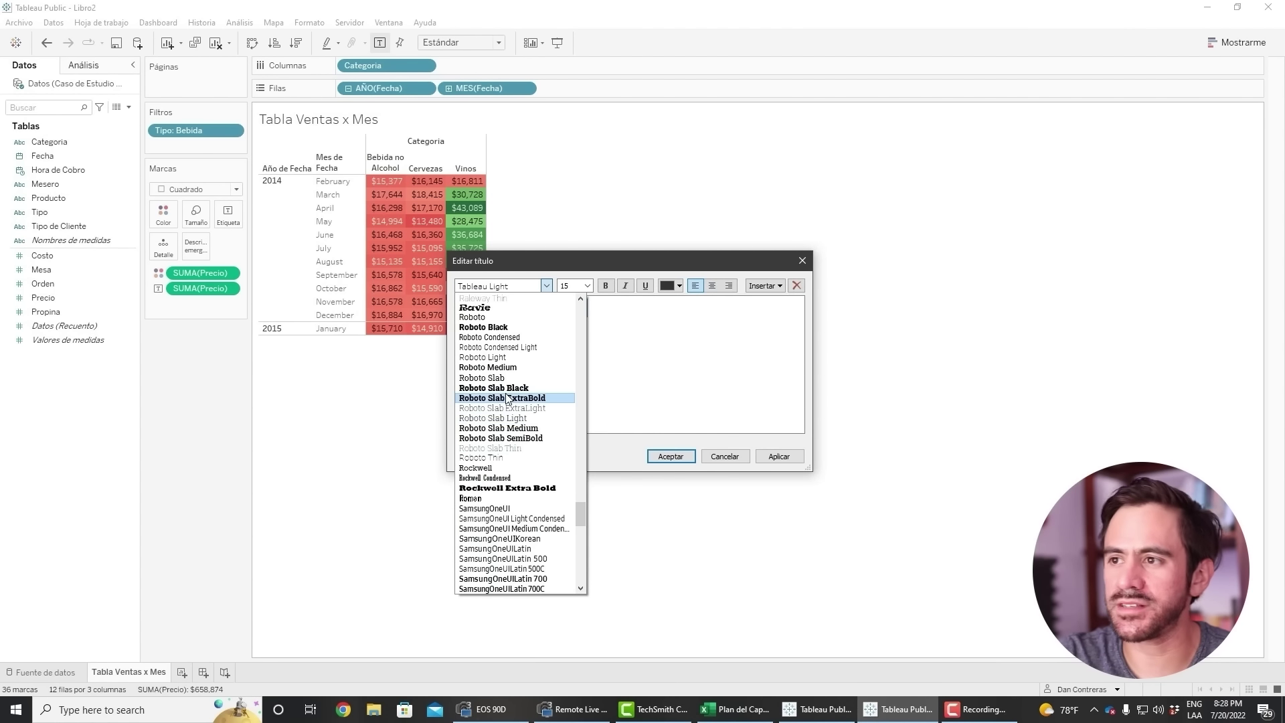
{"action": "left_click", "coordinate": [505, 388]}
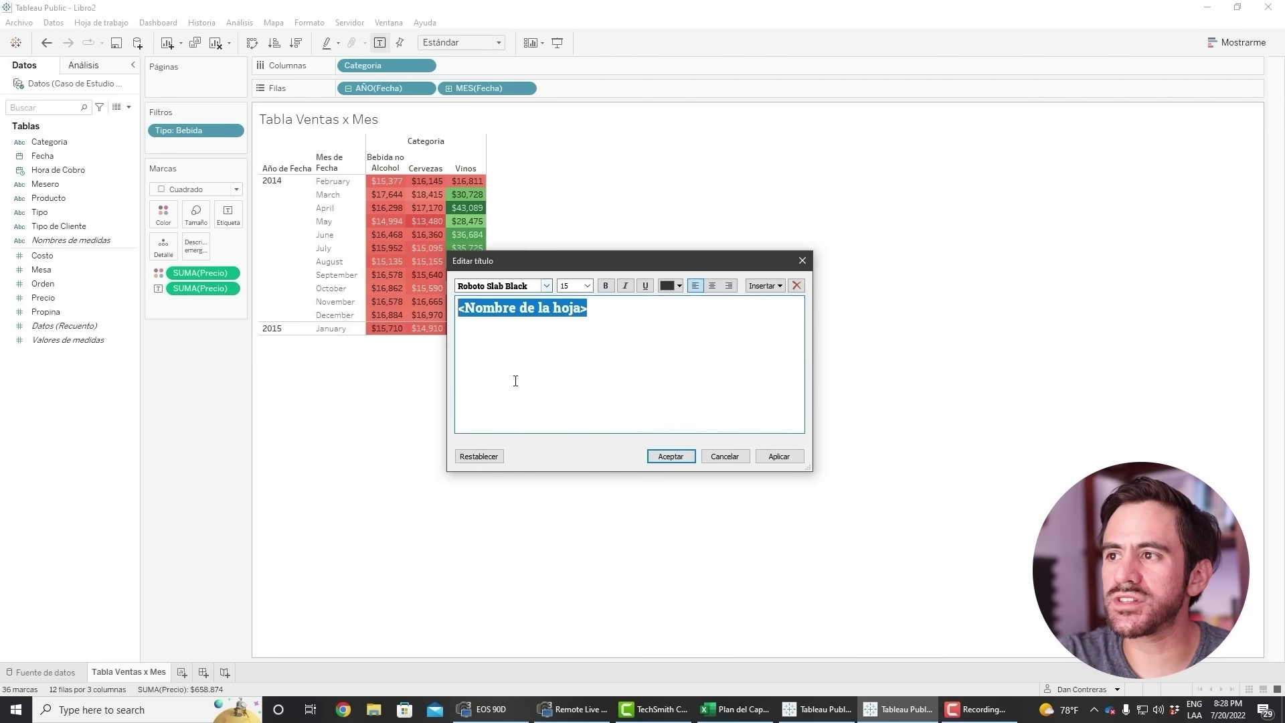
{"action": "left_click", "coordinate": [592, 284]}
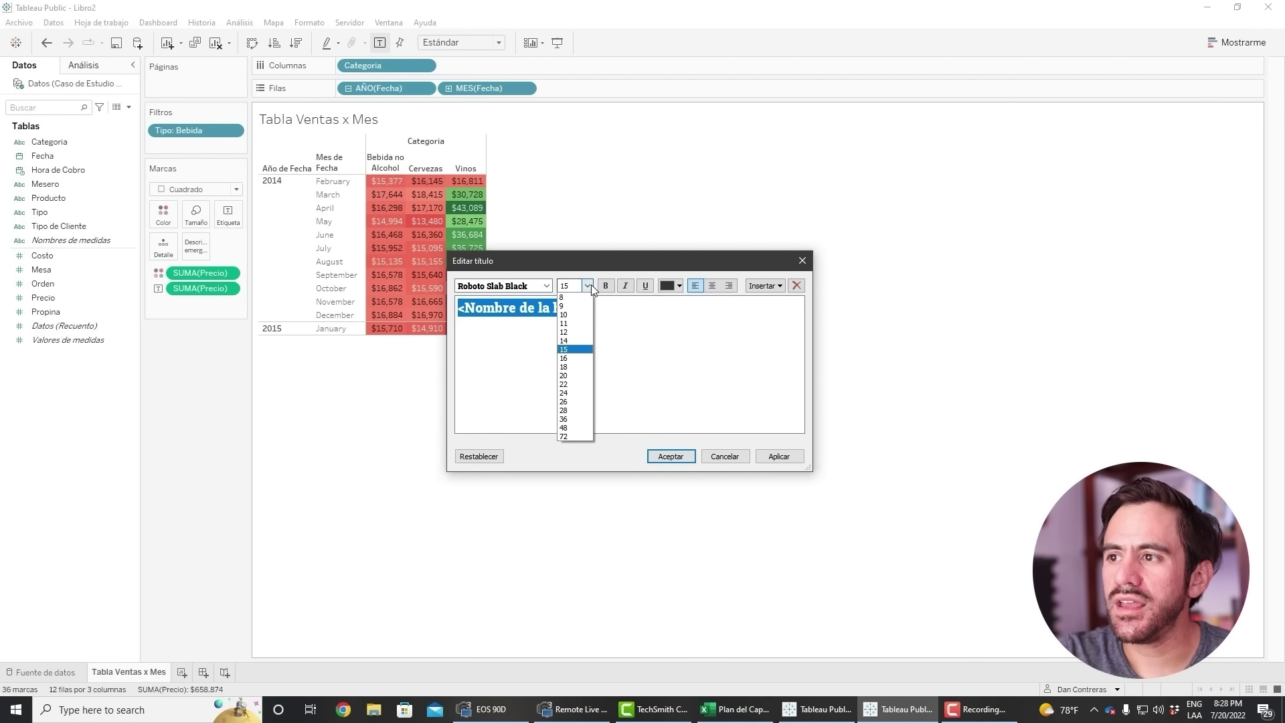
{"action": "left_click", "coordinate": [579, 360]}
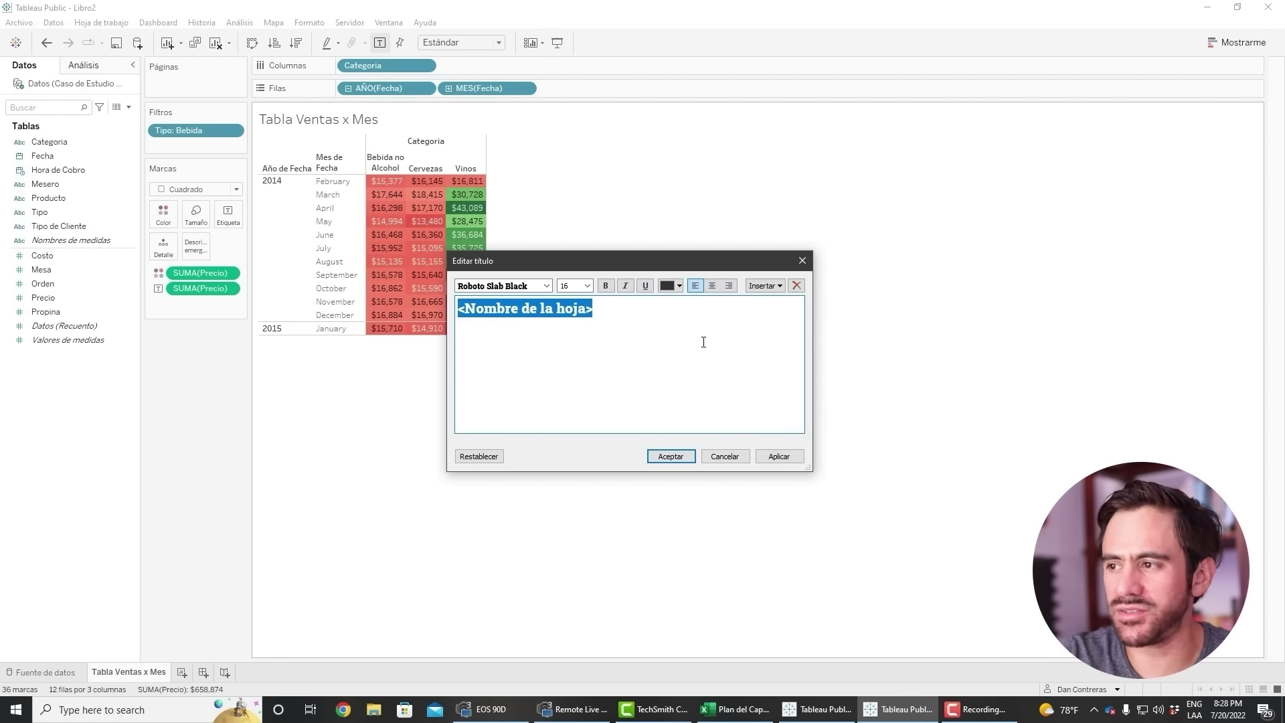
{"action": "left_click", "coordinate": [680, 285]}
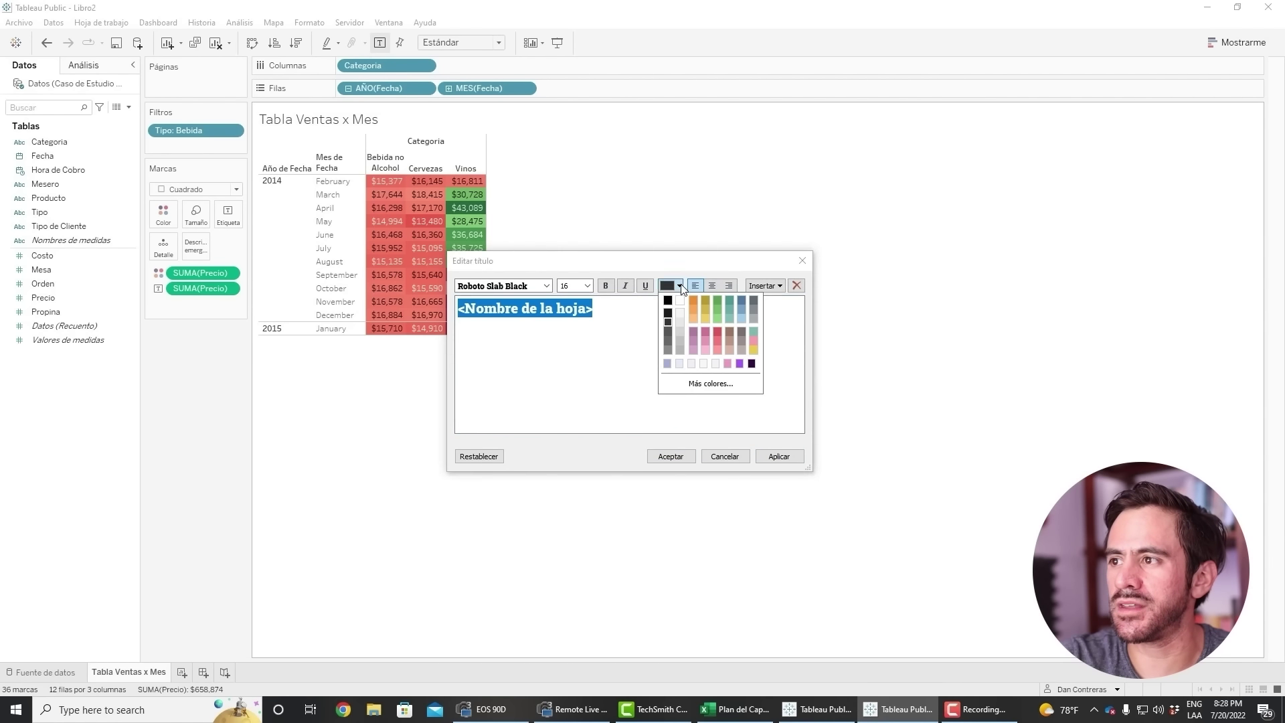
{"action": "left_click", "coordinate": [716, 303]}
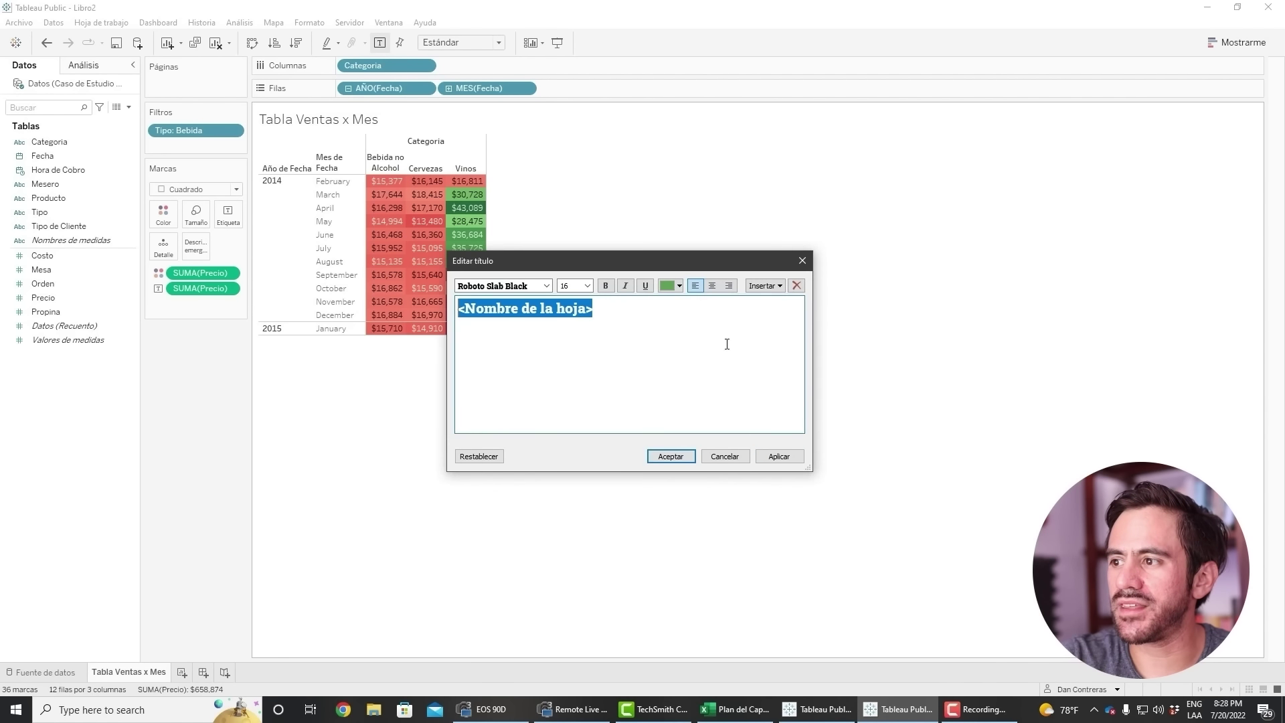
{"action": "left_click", "coordinate": [778, 456]}
{"action": "left_click", "coordinate": [671, 457]}
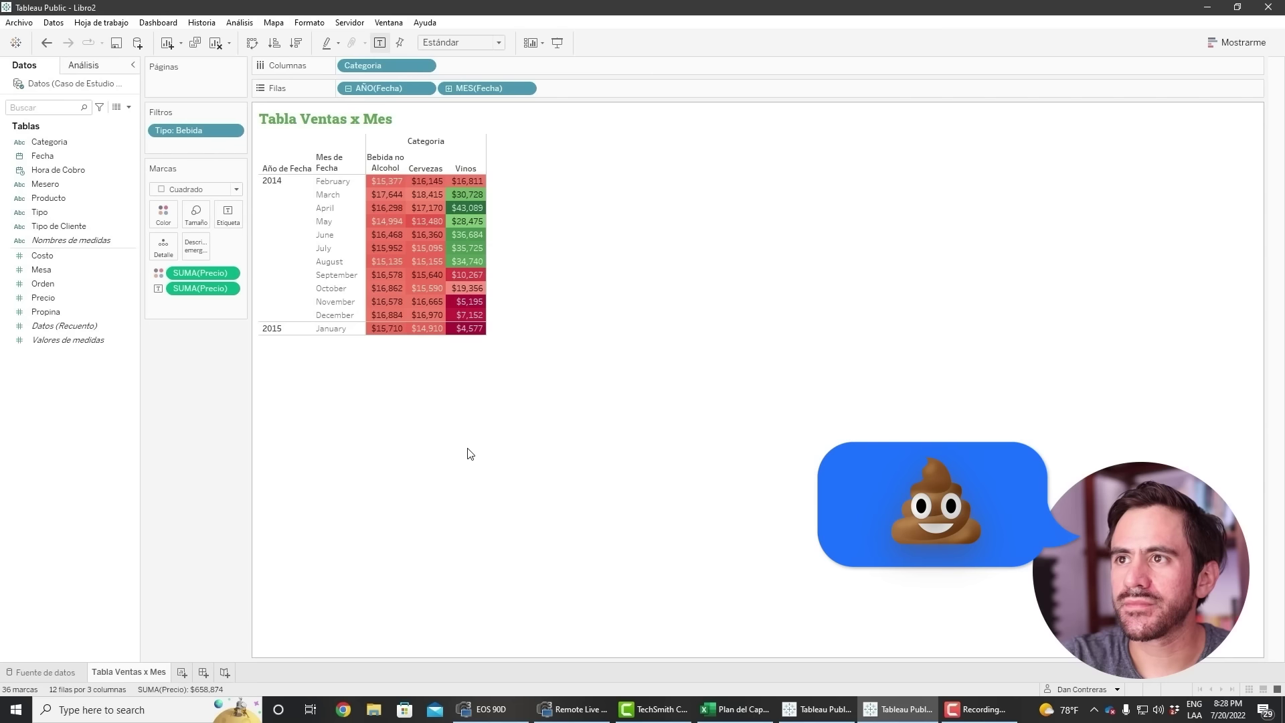
Recolour the title text black, then add a new empty worksheet.
{"action": "double_click", "coordinate": [350, 121]}
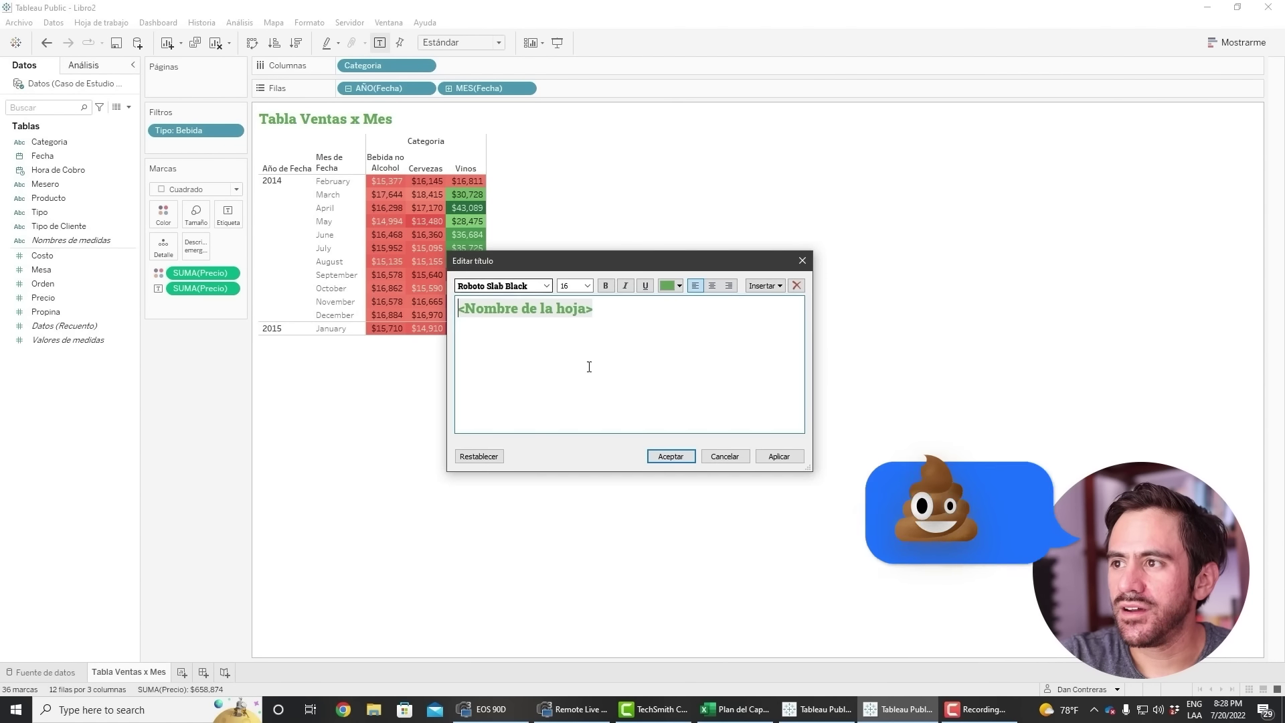
{"action": "key", "text": "ctrl+a"}
{"action": "left_click", "coordinate": [679, 286]}
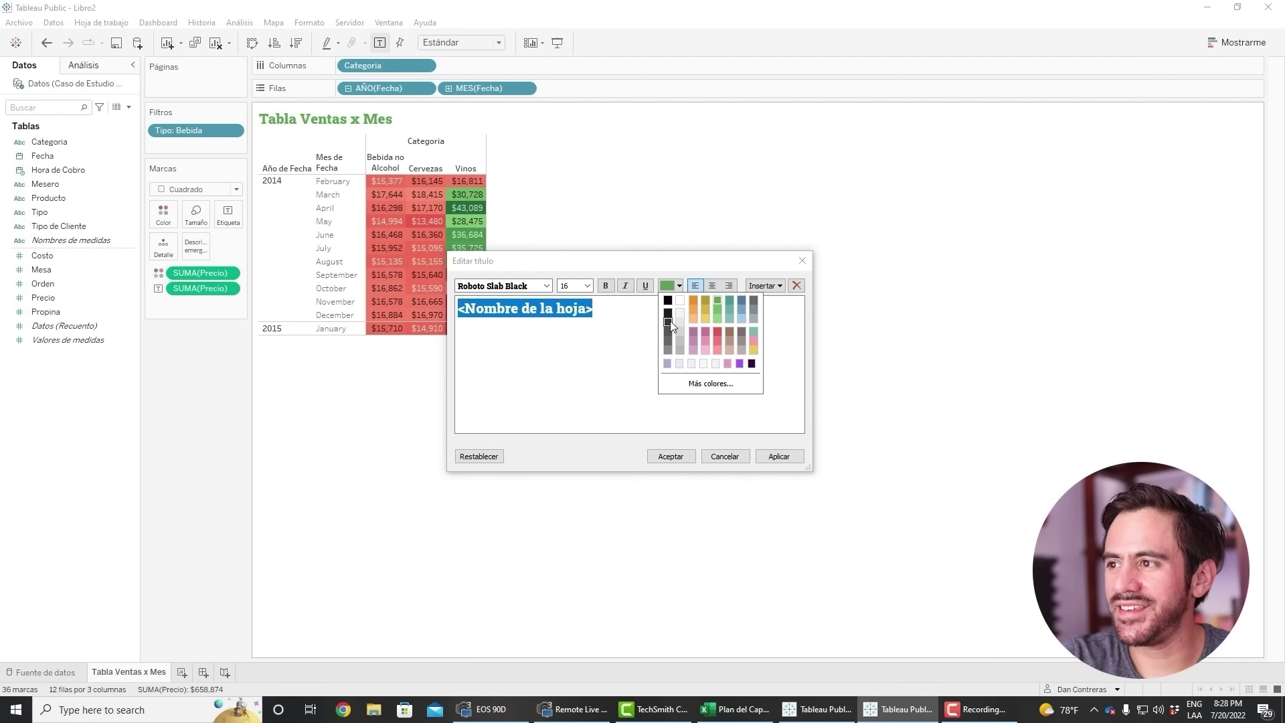
{"action": "left_click", "coordinate": [669, 323]}
{"action": "left_click", "coordinate": [779, 455]}
{"action": "left_click", "coordinate": [670, 456]}
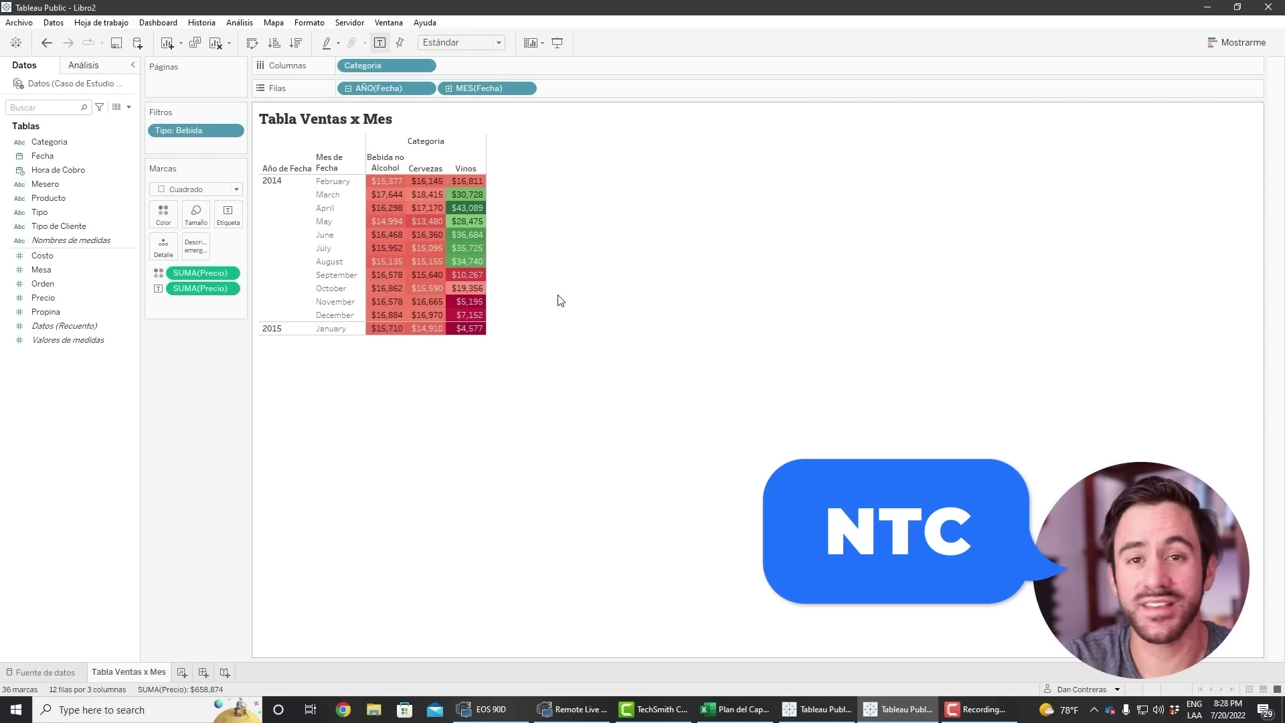
{"action": "left_click", "coordinate": [182, 672]}
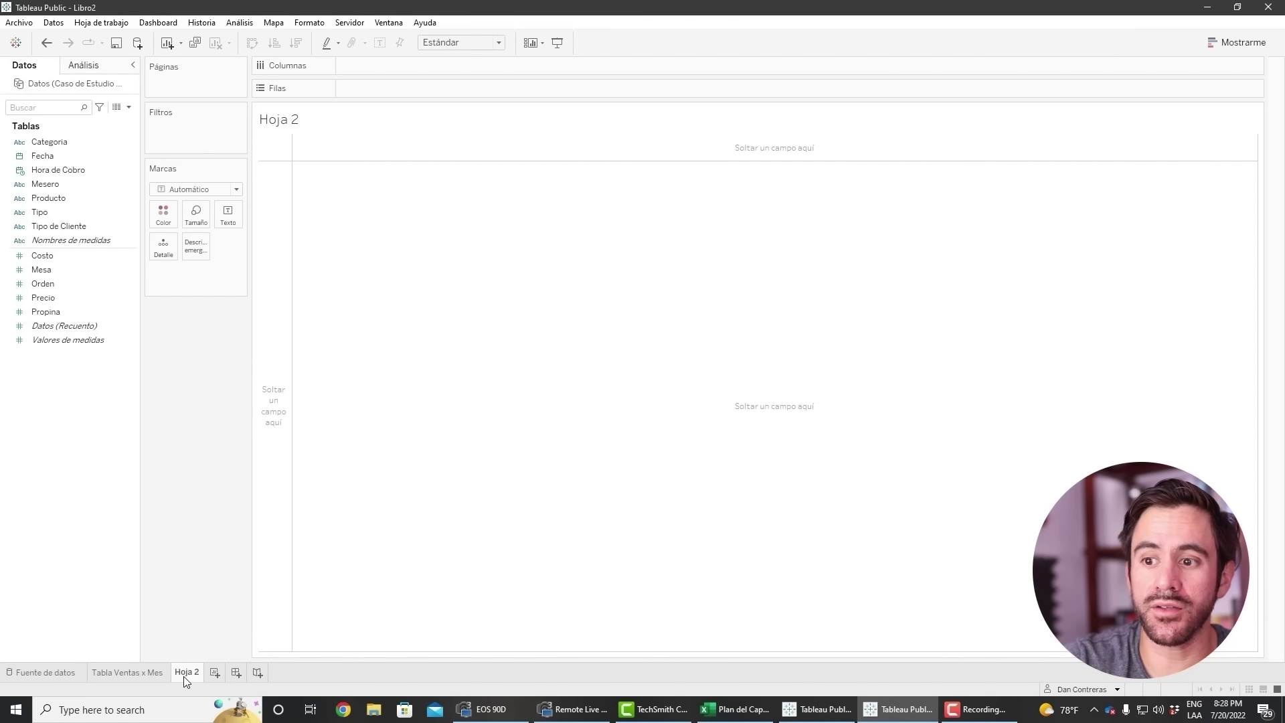
Rename the Hoja 2 sheet to 'Gráfica Ventas x Mes'.
{"action": "double_click", "coordinate": [186, 674]}
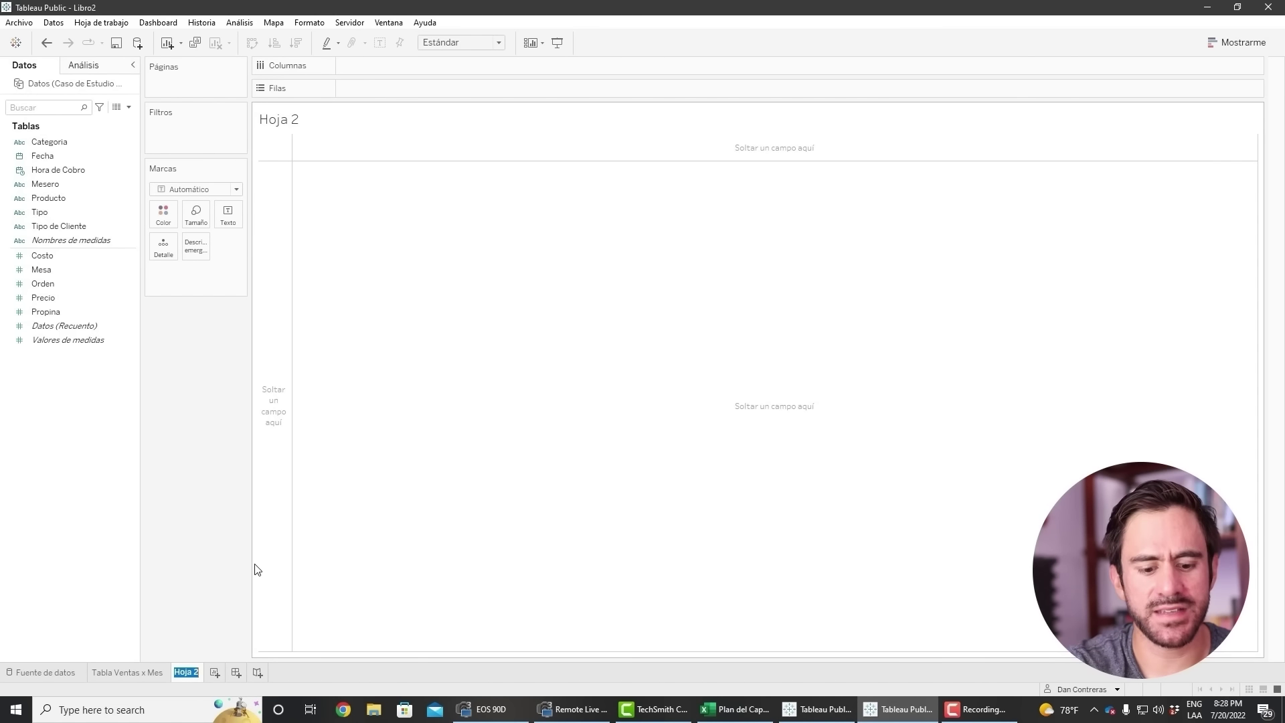
{"action": "type", "text": "Gráfica Ventas x Mes"}
{"action": "key", "text": "Return"}
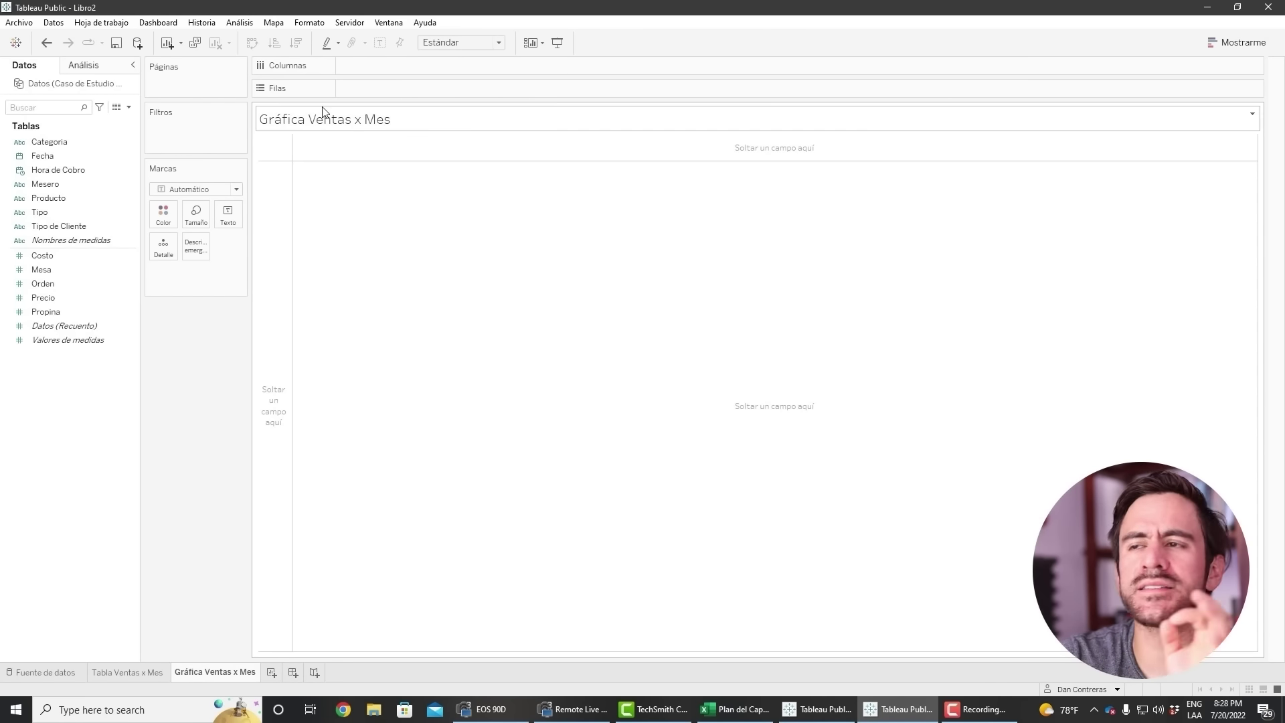
{"action": "mouse_move", "coordinate": [324, 119]}
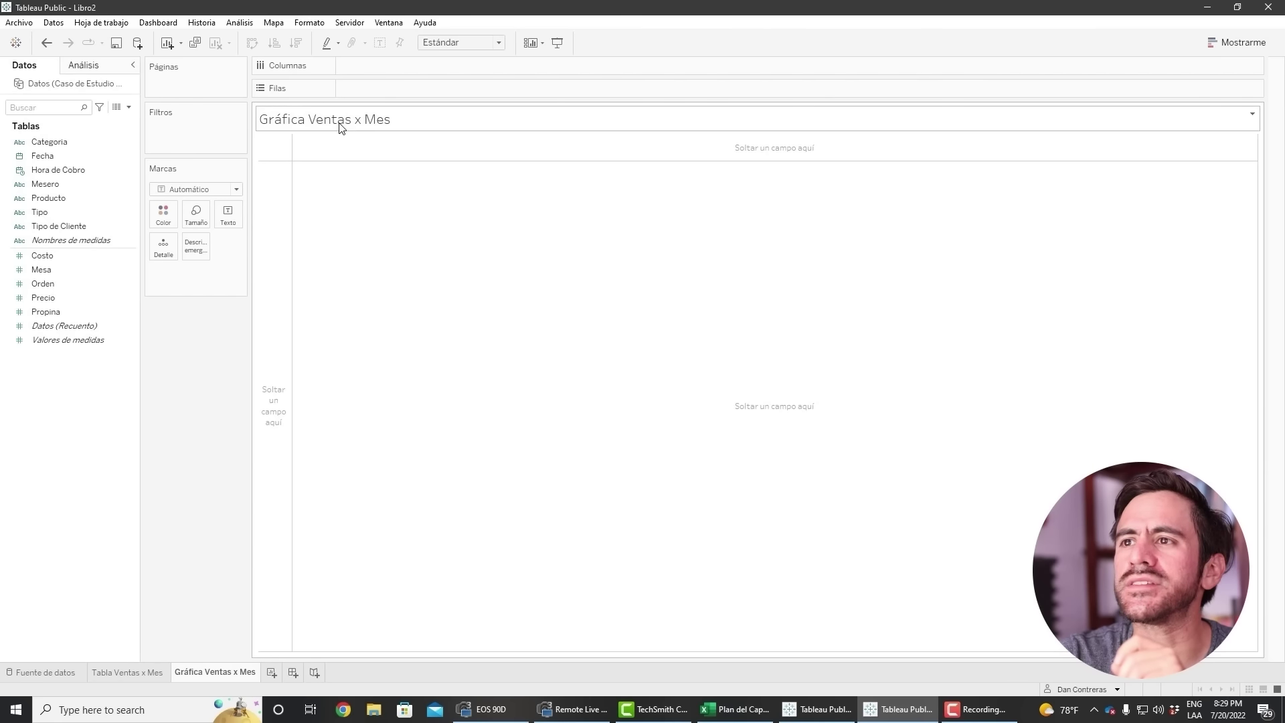
Set the new sheet's title font to Roboto Slab Black at size 16.
{"action": "double_click", "coordinate": [341, 127]}
{"action": "left_click_drag", "start_coordinate": [604, 324], "coordinate": [447, 313]}
{"action": "left_click", "coordinate": [518, 285]}
{"action": "type", "text": "Roboto Slab"}
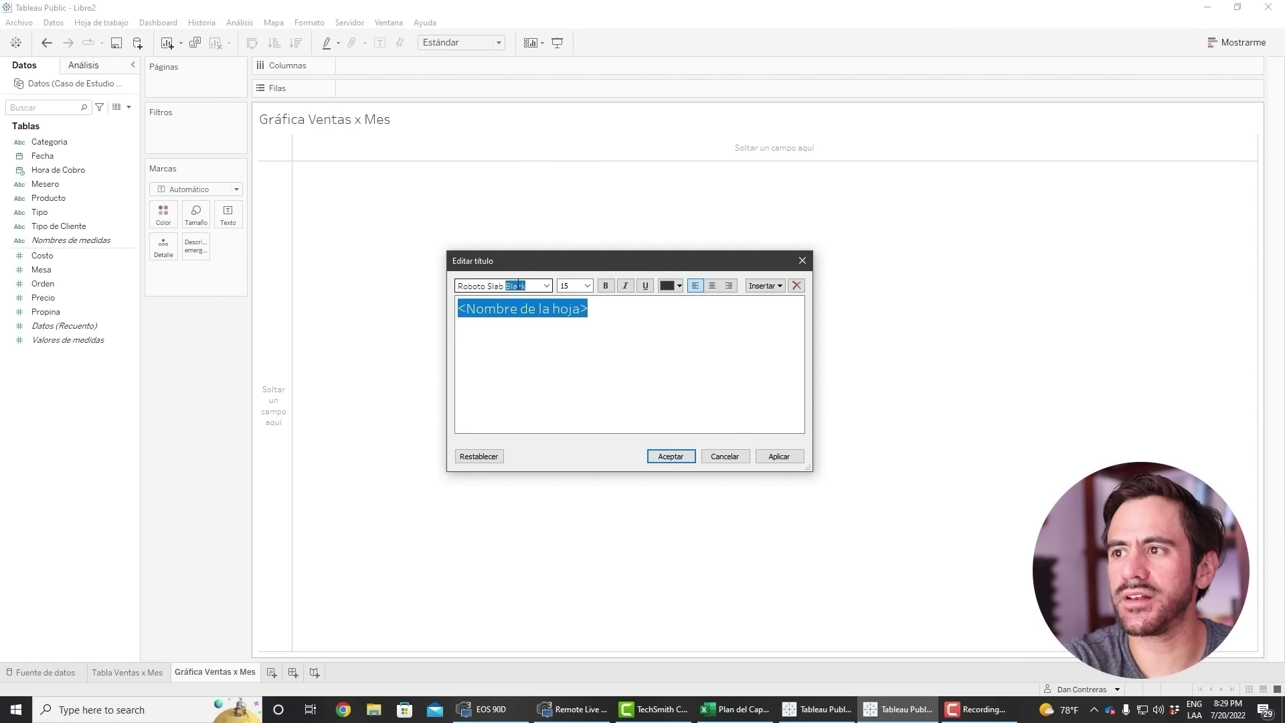
{"action": "type", "text": "L"}
{"action": "key", "text": "Return"}
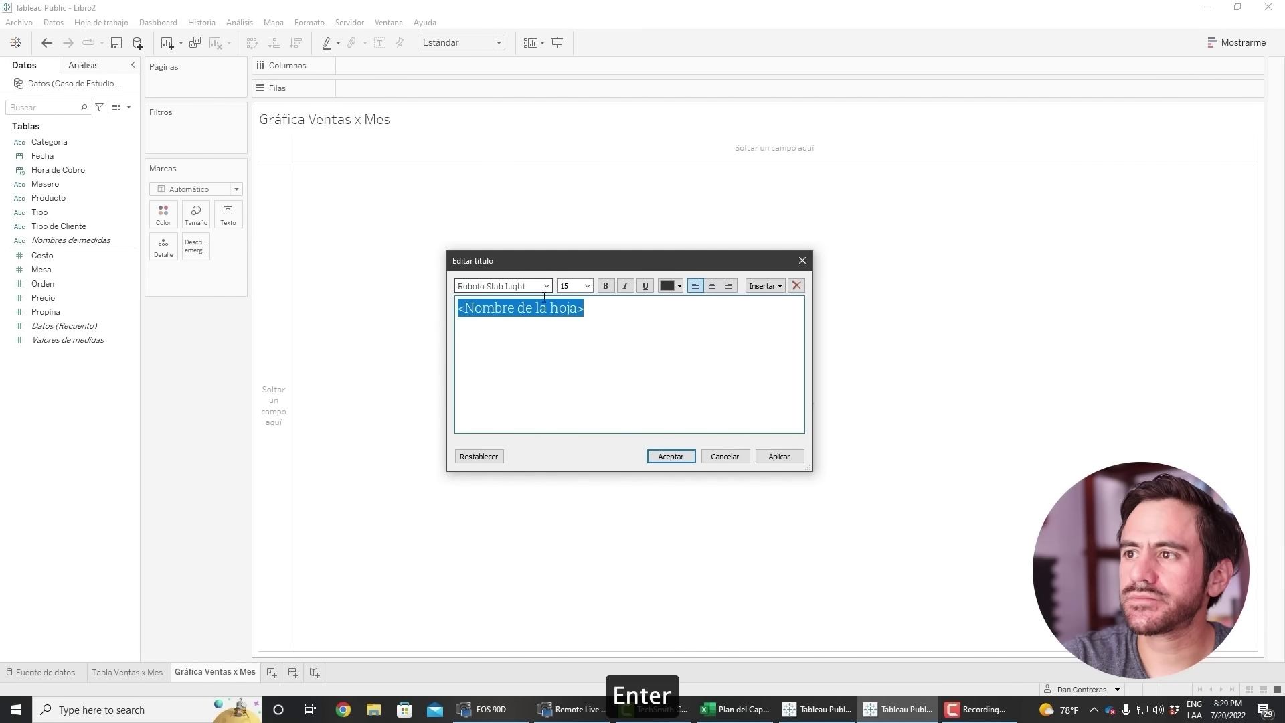
{"action": "left_click", "coordinate": [546, 286]}
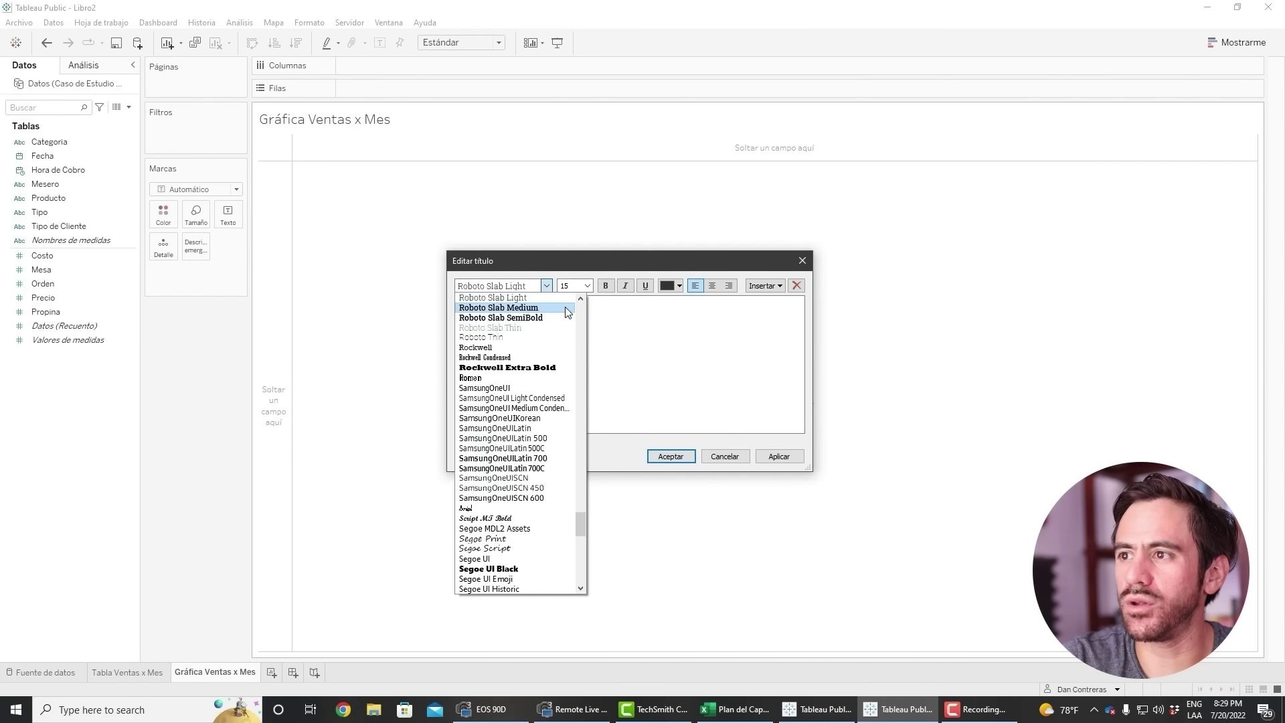
{"action": "scroll", "coordinate": [568, 313], "scroll_direction": "up", "scroll_amount": 1}
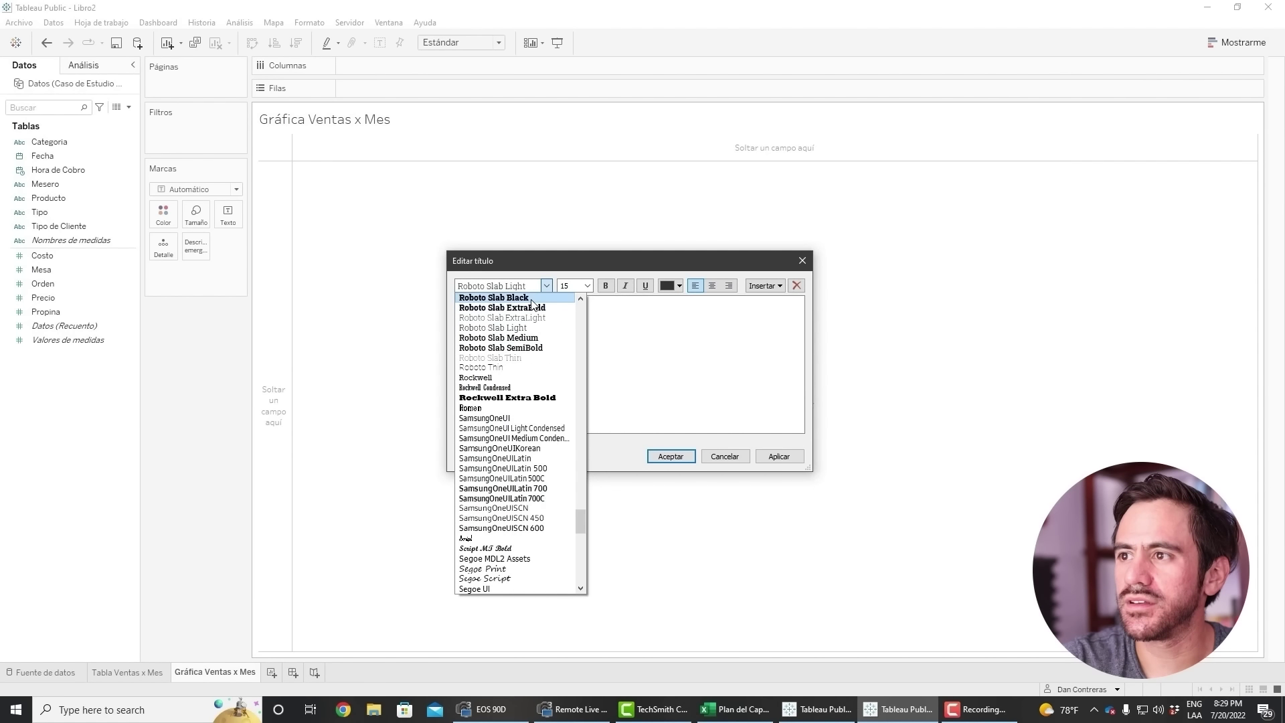
{"action": "left_click", "coordinate": [532, 303]}
{"action": "left_click", "coordinate": [587, 286]}
{"action": "left_click", "coordinate": [569, 357]}
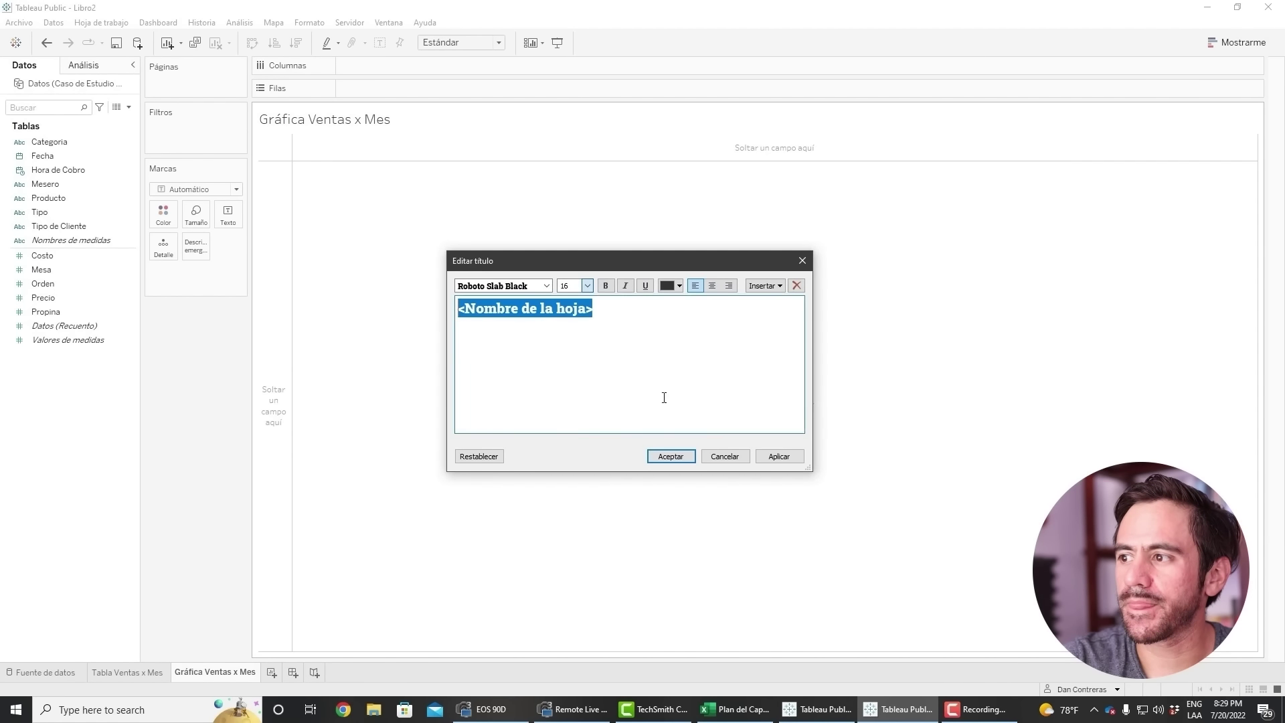
{"action": "left_click", "coordinate": [773, 458]}
{"action": "left_click", "coordinate": [672, 455]}
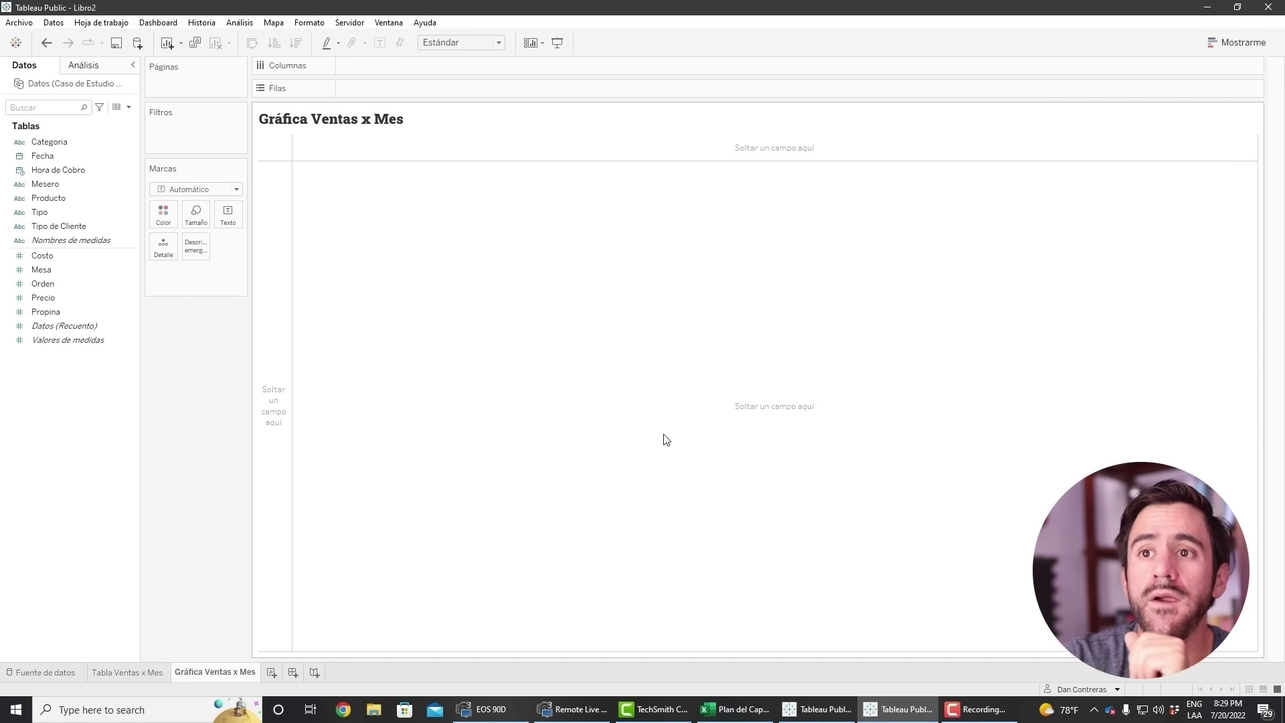
Plot SUMA(Precio) by month, with Fecha months on Filas and years on Columnas.
{"action": "left_click_drag", "start_coordinate": [38, 154], "coordinate": [355, 92]}
{"action": "left_click", "coordinate": [348, 88]}
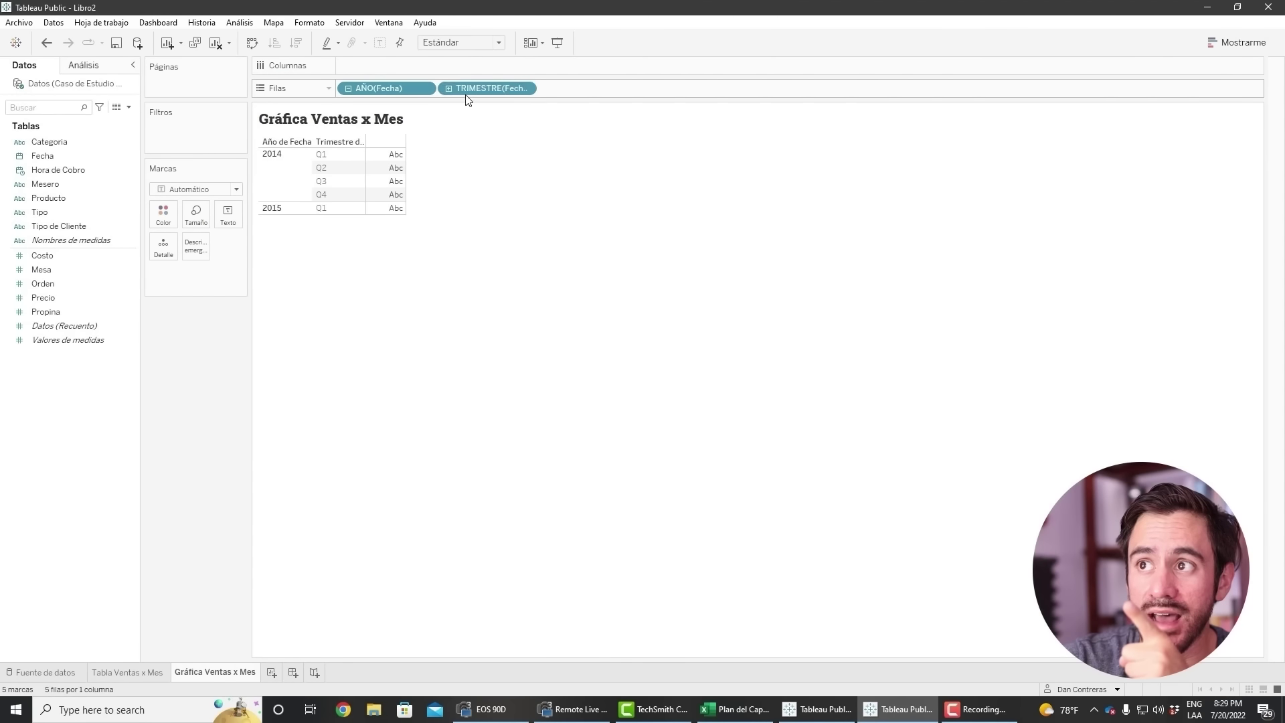
{"action": "left_click", "coordinate": [449, 89]}
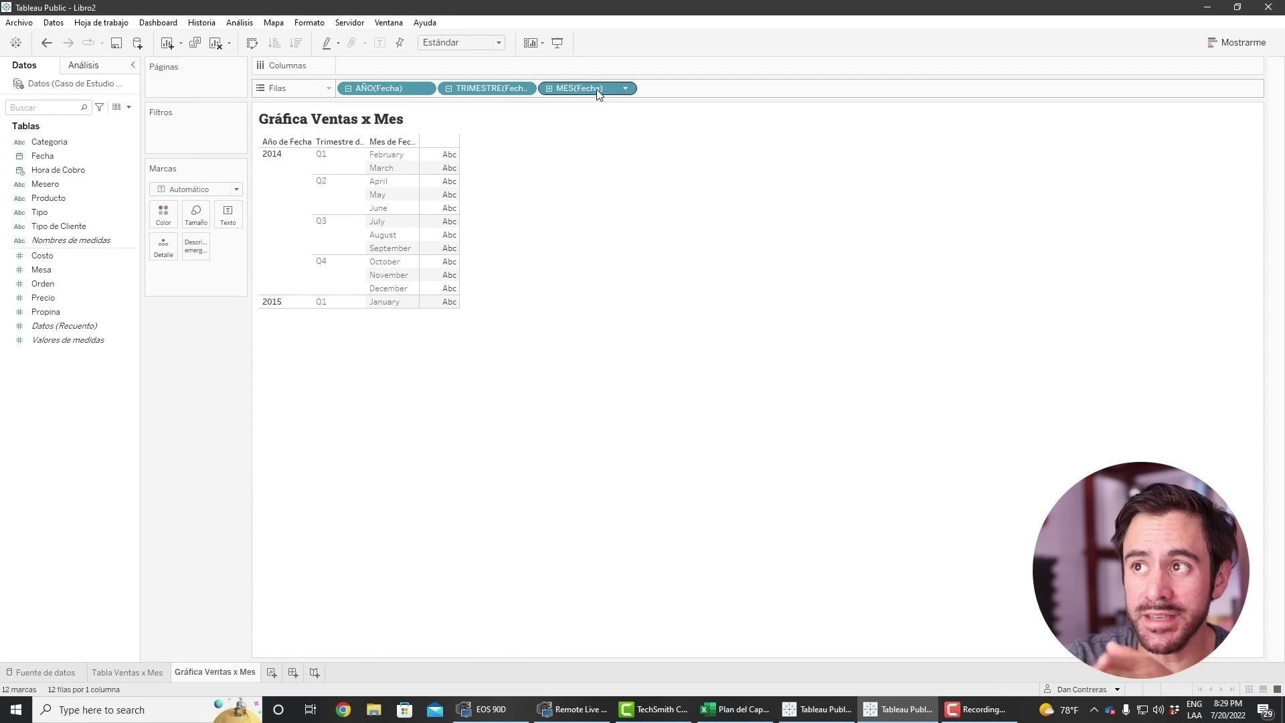
{"action": "left_click_drag", "start_coordinate": [514, 89], "coordinate": [198, 385]}
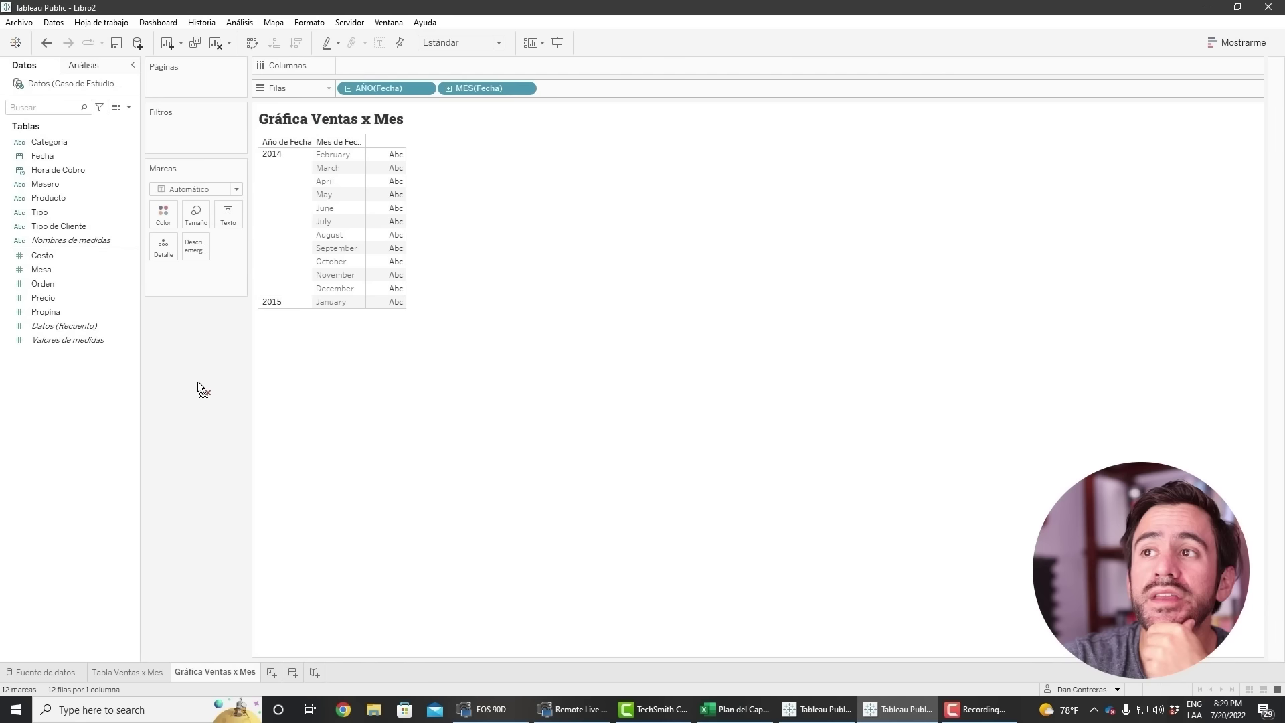
{"action": "mouse_move", "coordinate": [378, 88]}
{"action": "left_mouse_down"}
{"action": "mouse_move", "coordinate": [426, 70]}
{"action": "mouse_move", "coordinate": [497, 75]}
{"action": "left_mouse_up"}
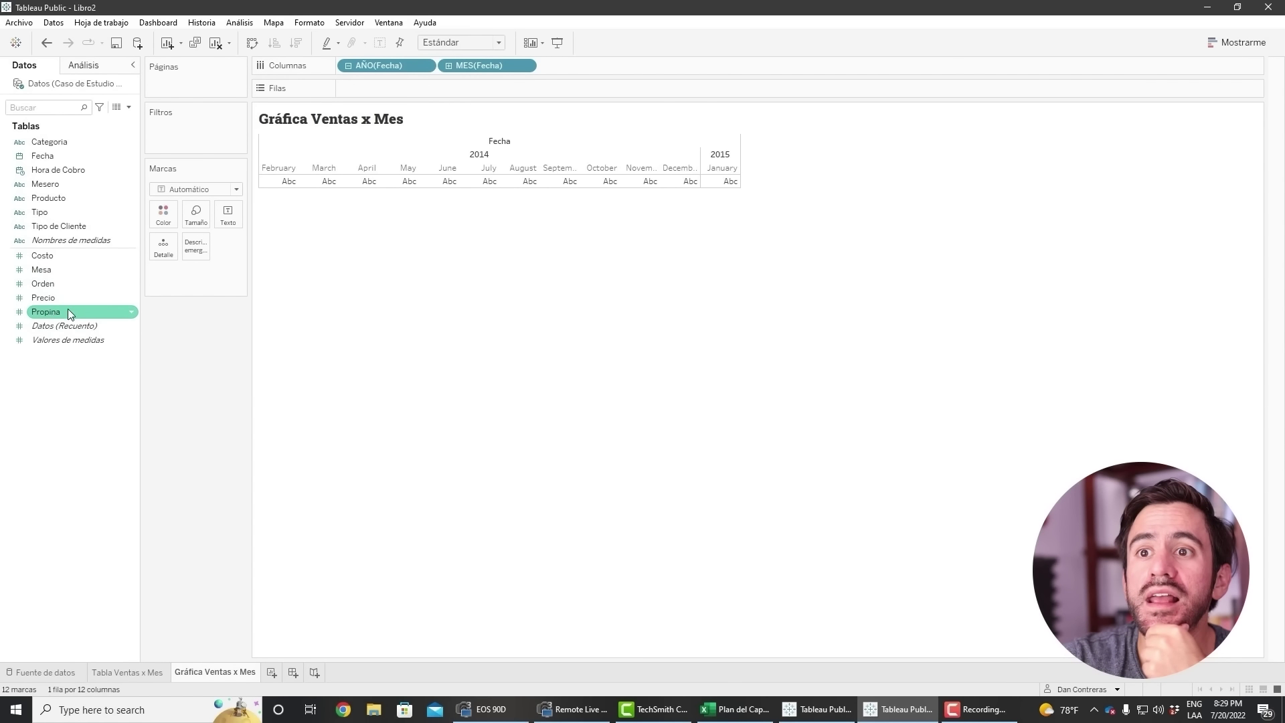
{"action": "left_click_drag", "start_coordinate": [37, 297], "coordinate": [380, 91]}
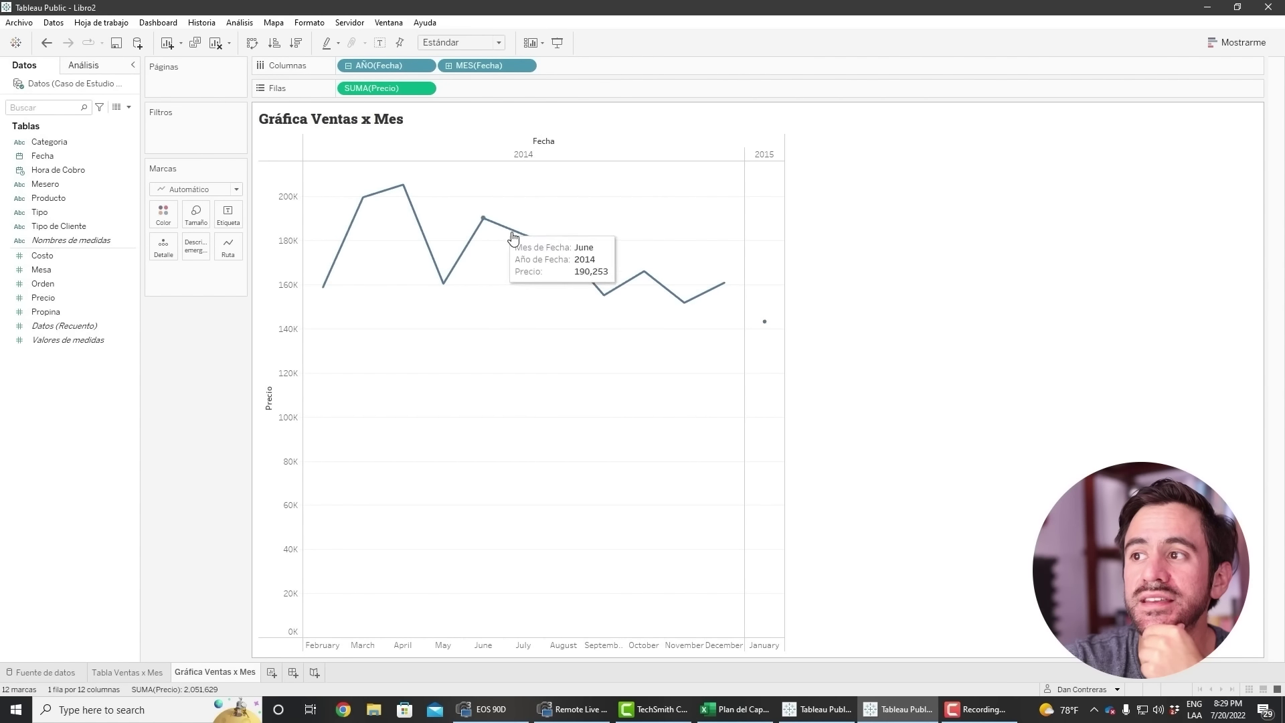
{"action": "mouse_move", "coordinate": [724, 283]}
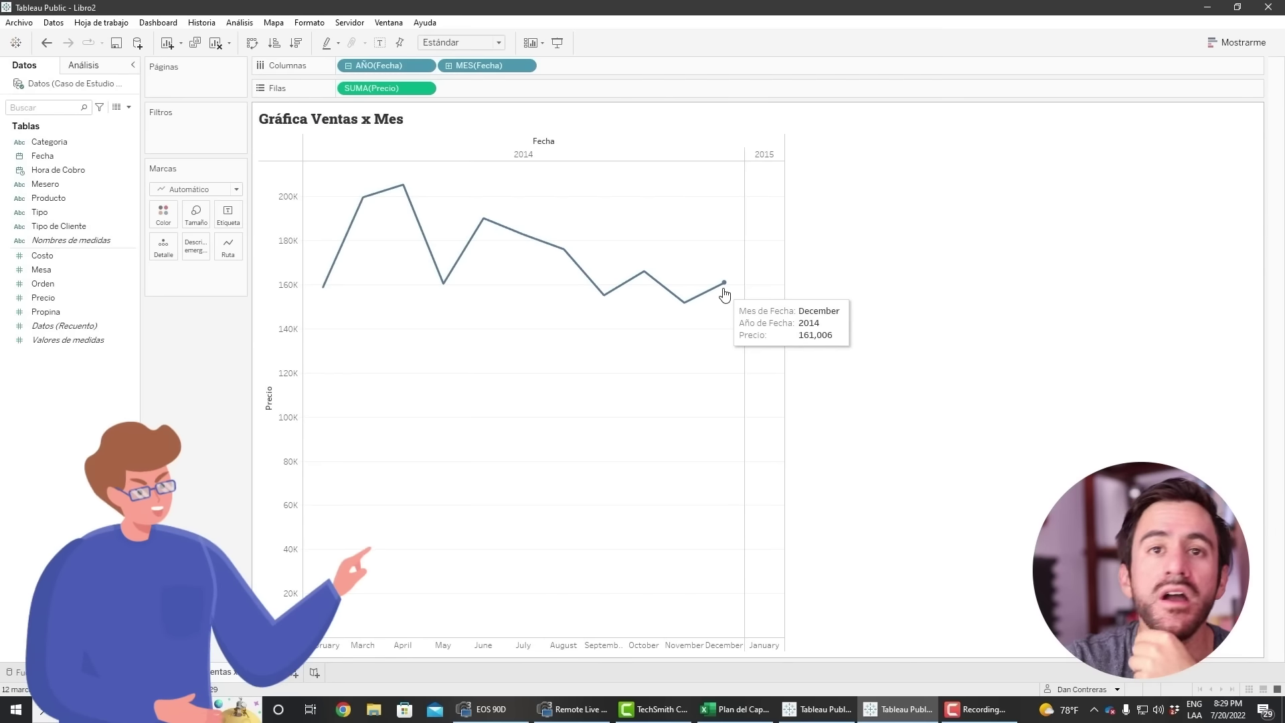
{"action": "left_click", "coordinate": [235, 189]}
Switch the marks to Barra, glance at Tabla Ventas x Mes, then return to Gráfica Ventas x Mes.
{"action": "left_click", "coordinate": [176, 216]}
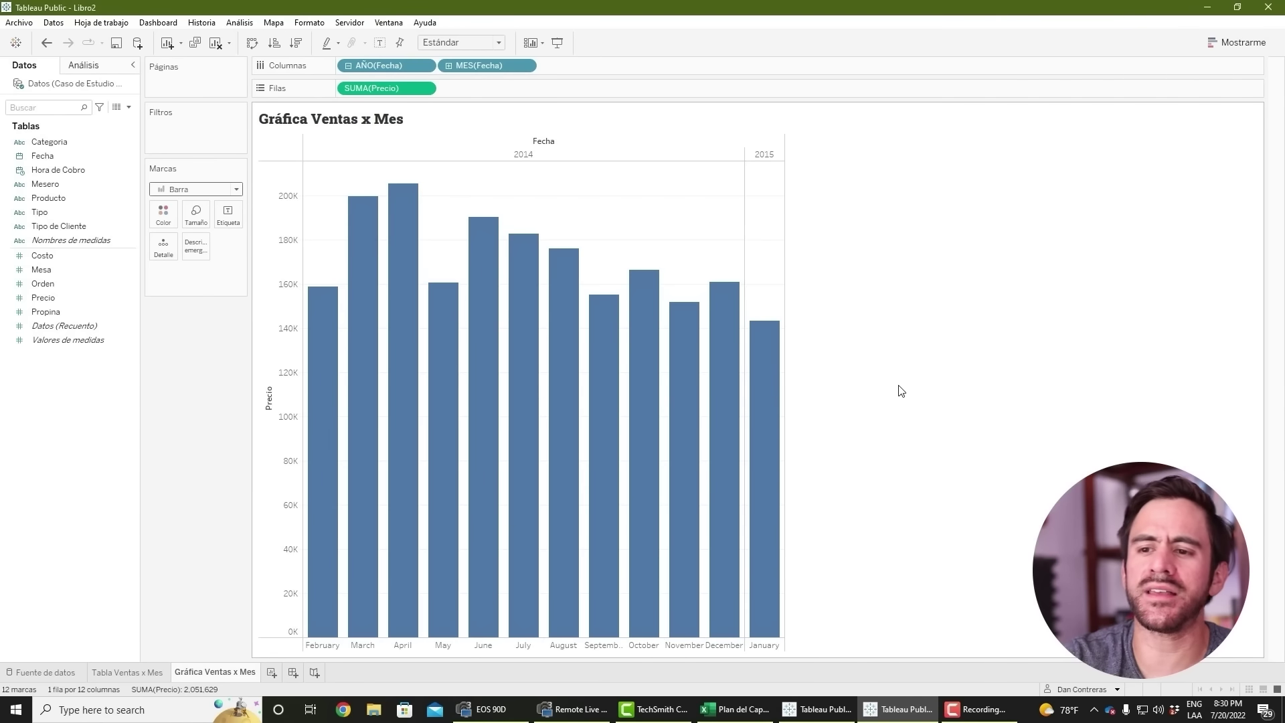
{"action": "left_click", "coordinate": [152, 672]}
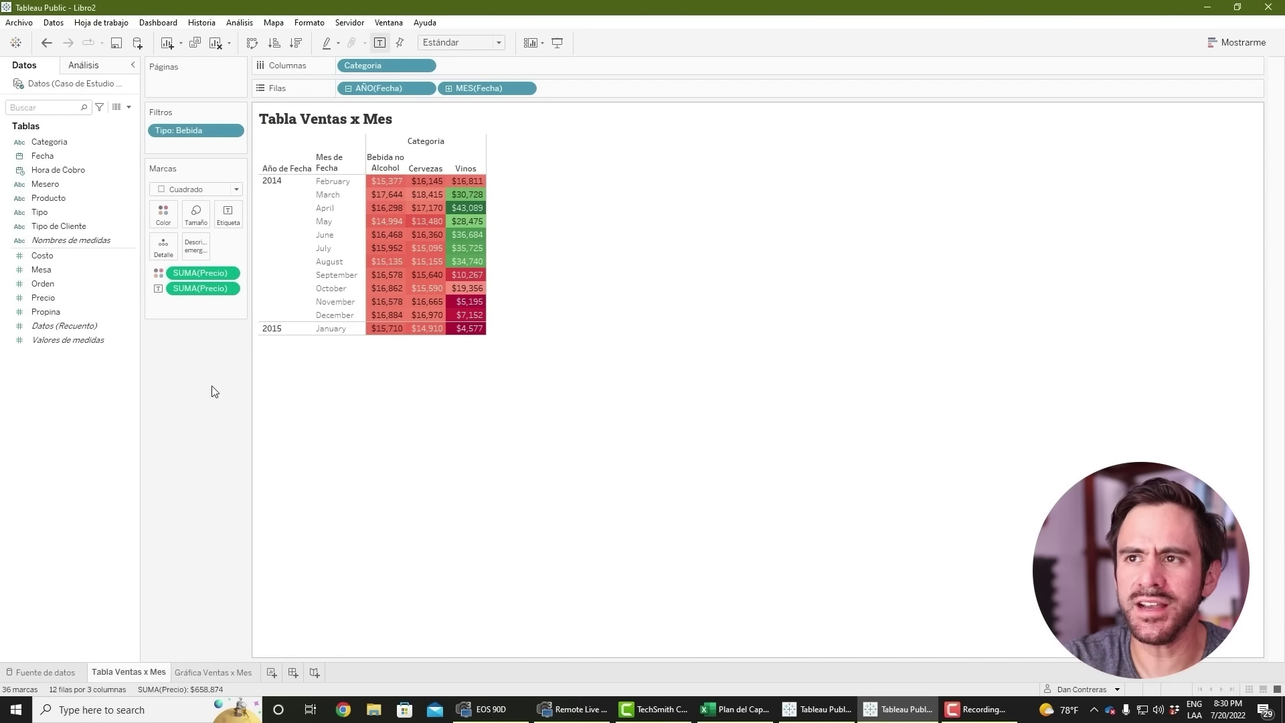
{"action": "left_click", "coordinate": [214, 672]}
{"action": "left_click", "coordinate": [220, 189]}
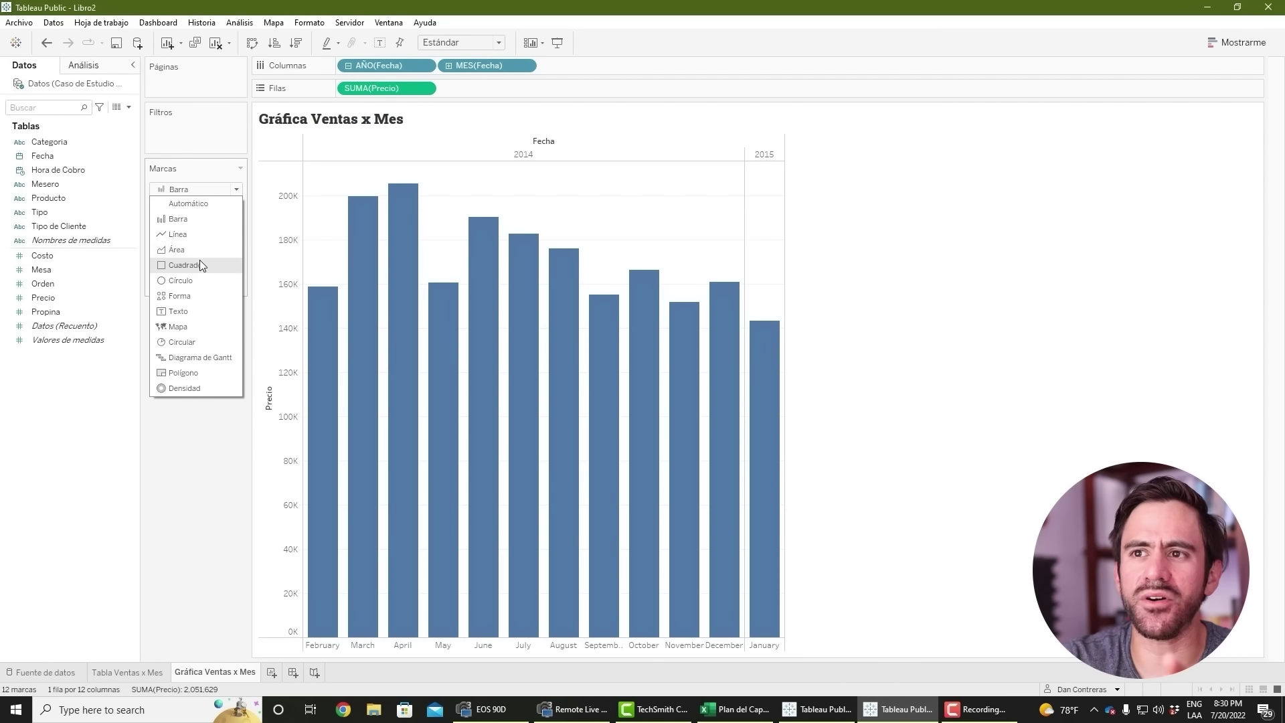
Change the Marcas type from bars to Forma, after briefly trying Area and Square.
{"action": "left_click", "coordinate": [177, 249]}
{"action": "left_click", "coordinate": [198, 189]}
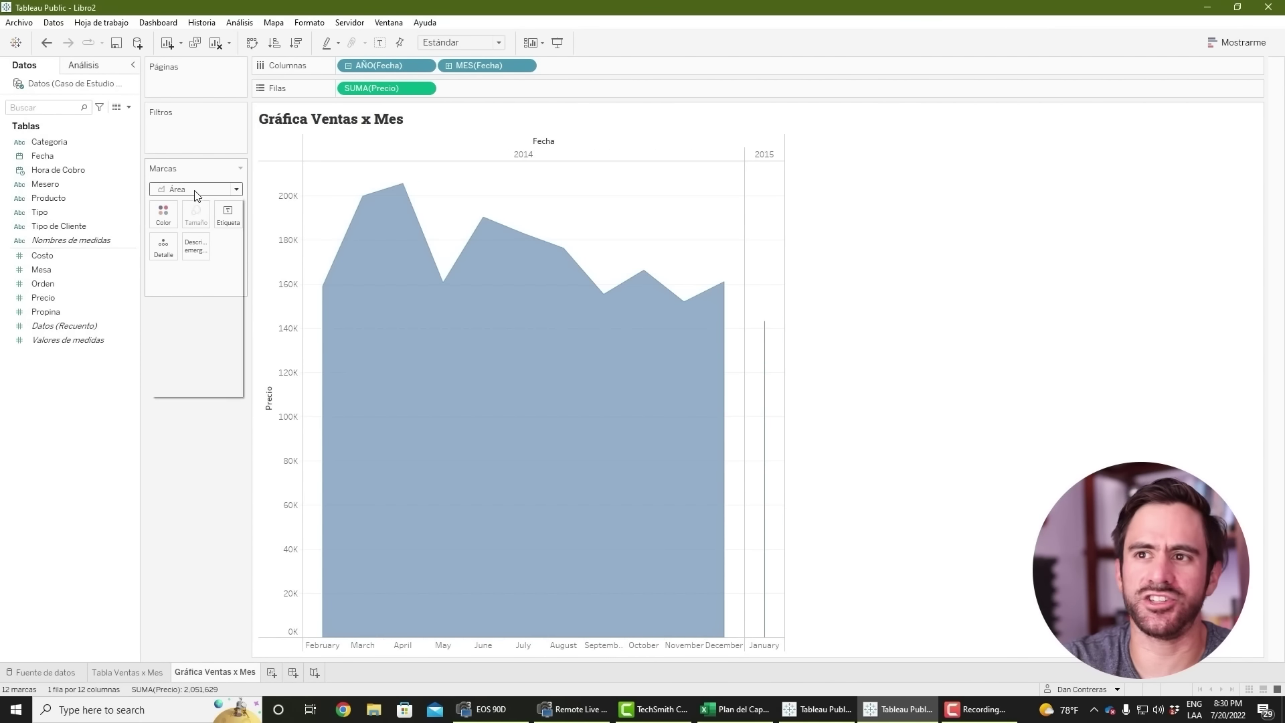
{"action": "left_click", "coordinate": [185, 265]}
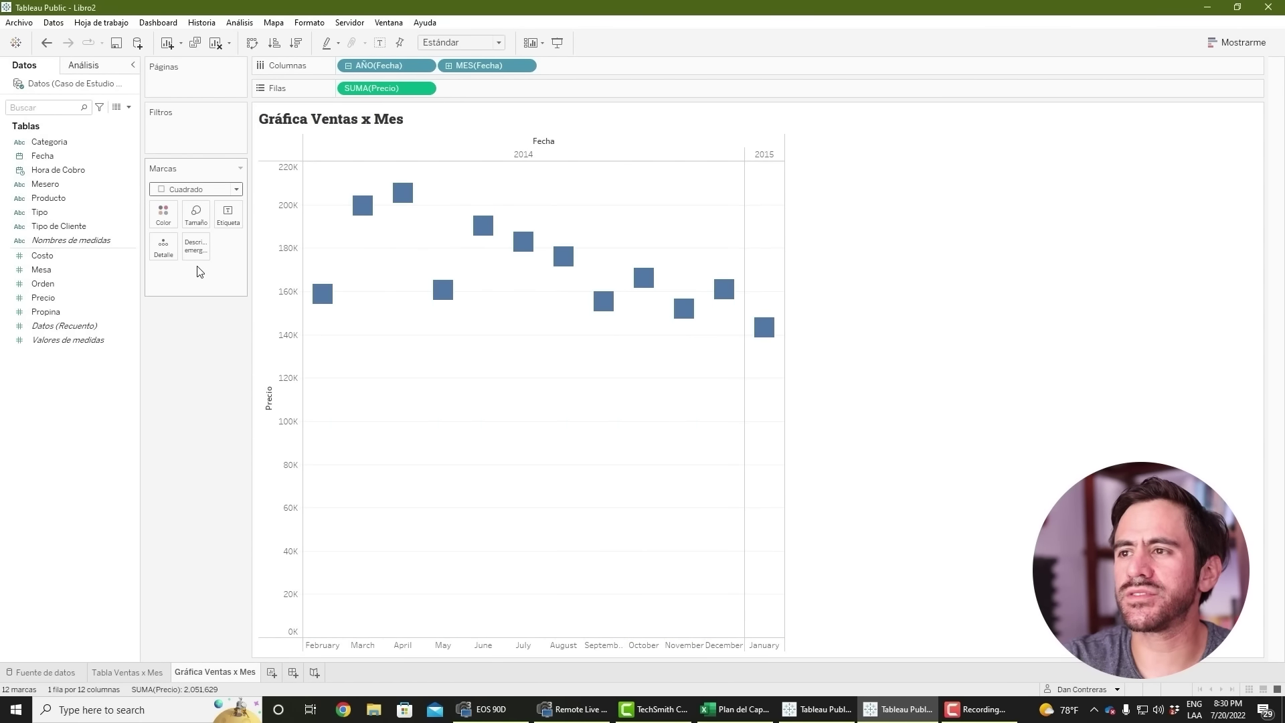
{"action": "left_click", "coordinate": [221, 191]}
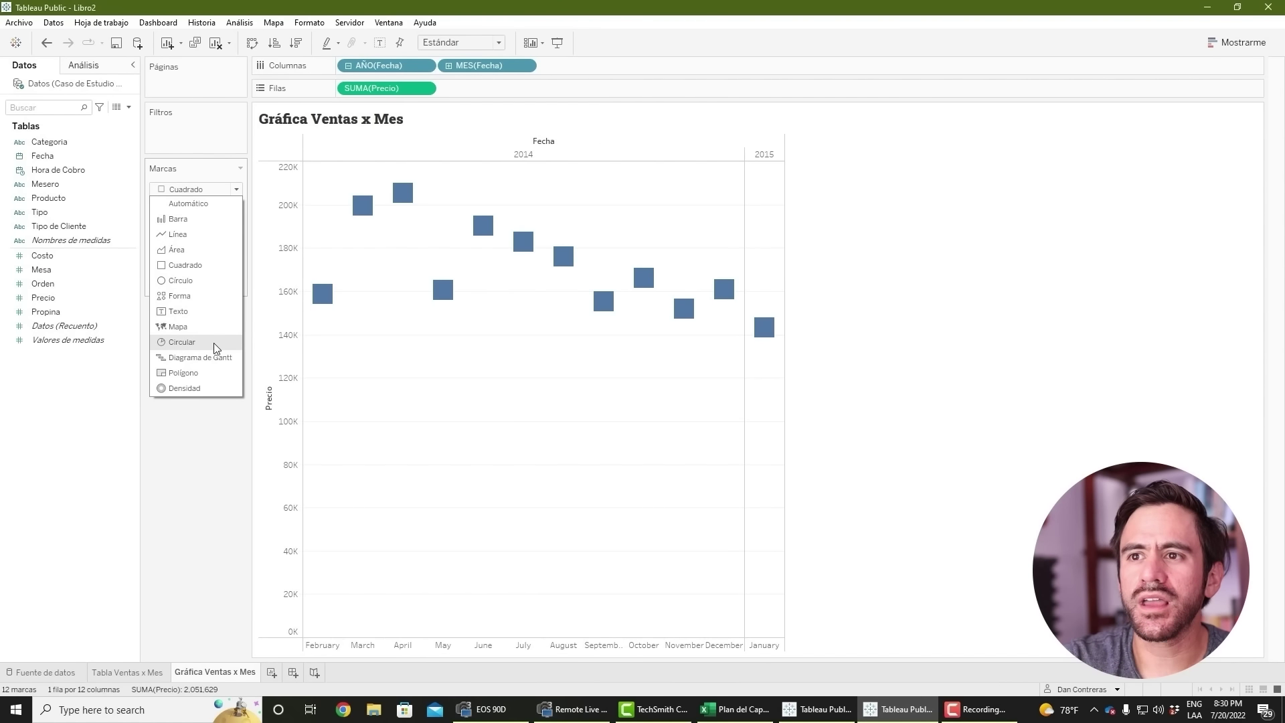
{"action": "left_click", "coordinate": [213, 296]}
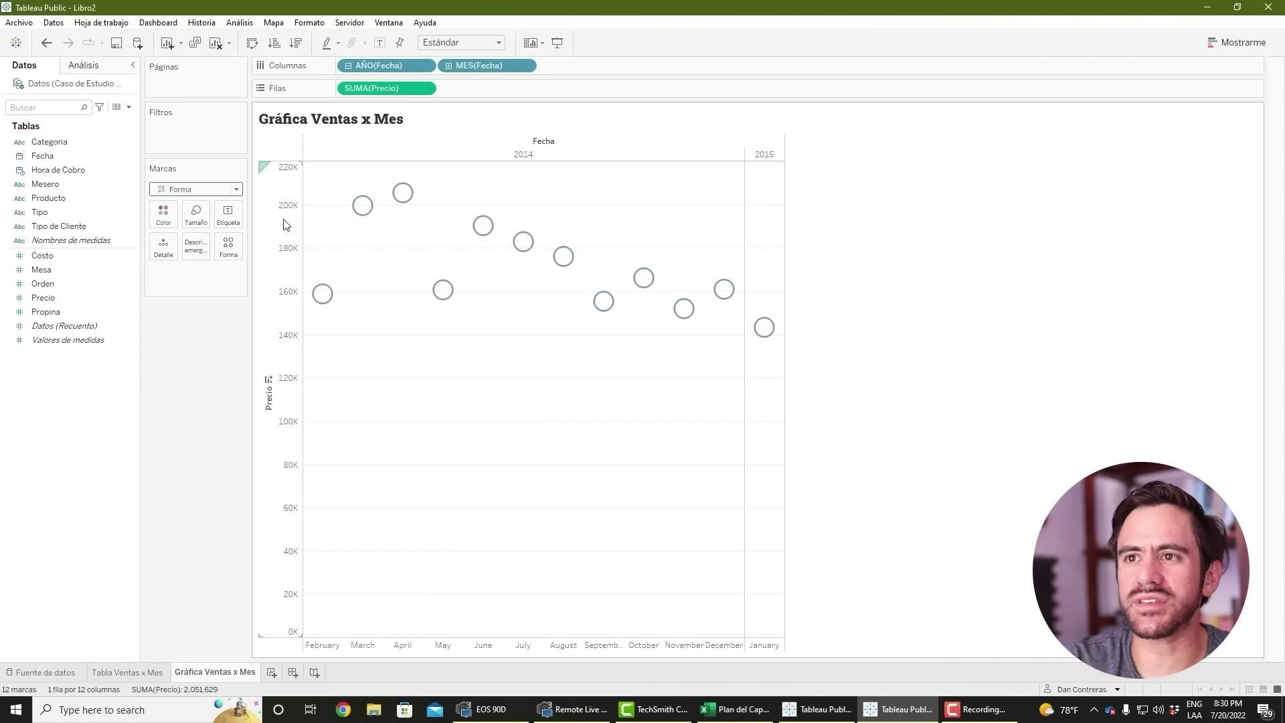
Pick the filled diamond from the shape palette for every monthly Precio mark.
{"action": "left_click", "coordinate": [229, 246]}
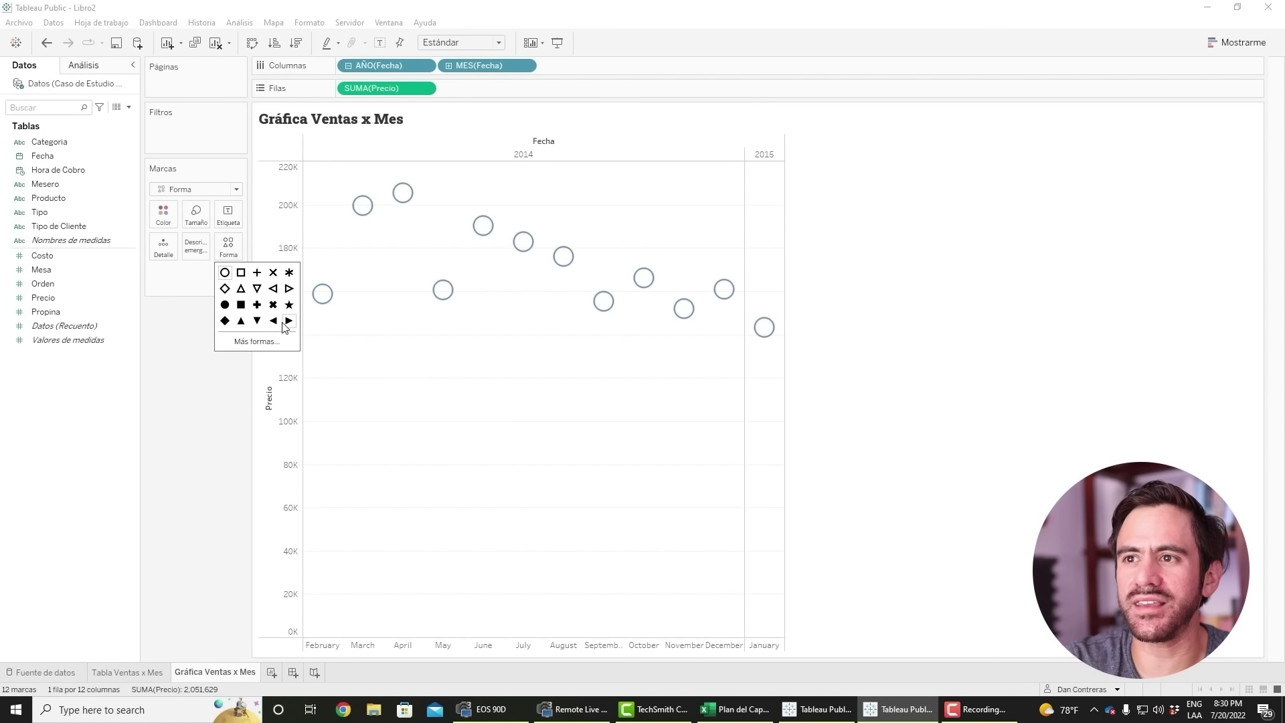
{"action": "left_click", "coordinate": [289, 272]}
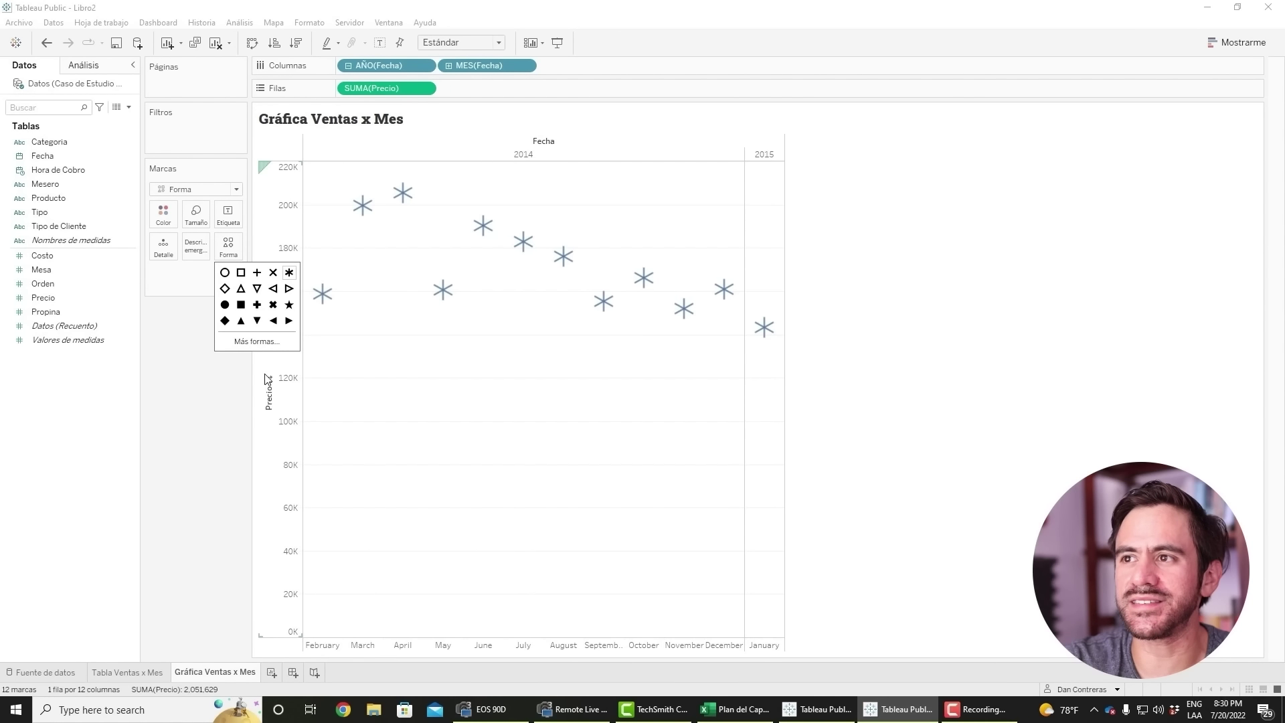
{"action": "left_click", "coordinate": [241, 320]}
{"action": "left_click", "coordinate": [225, 321]}
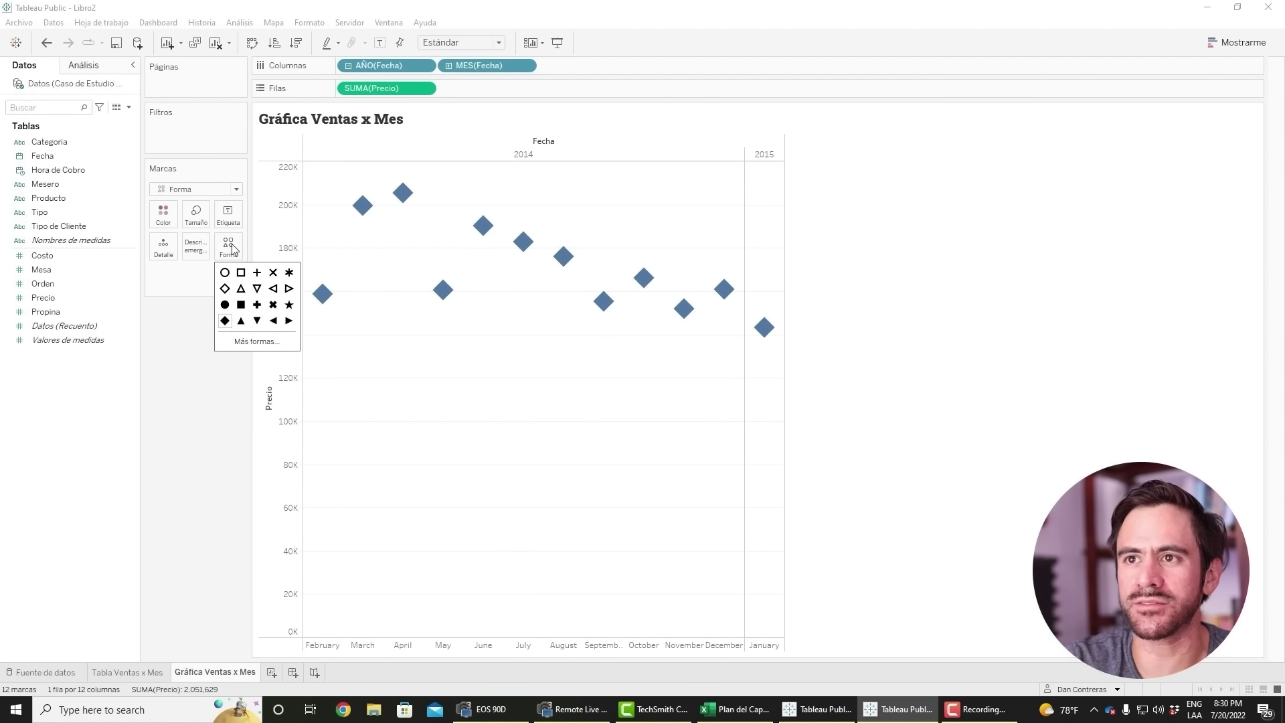
{"action": "left_click", "coordinate": [201, 189]}
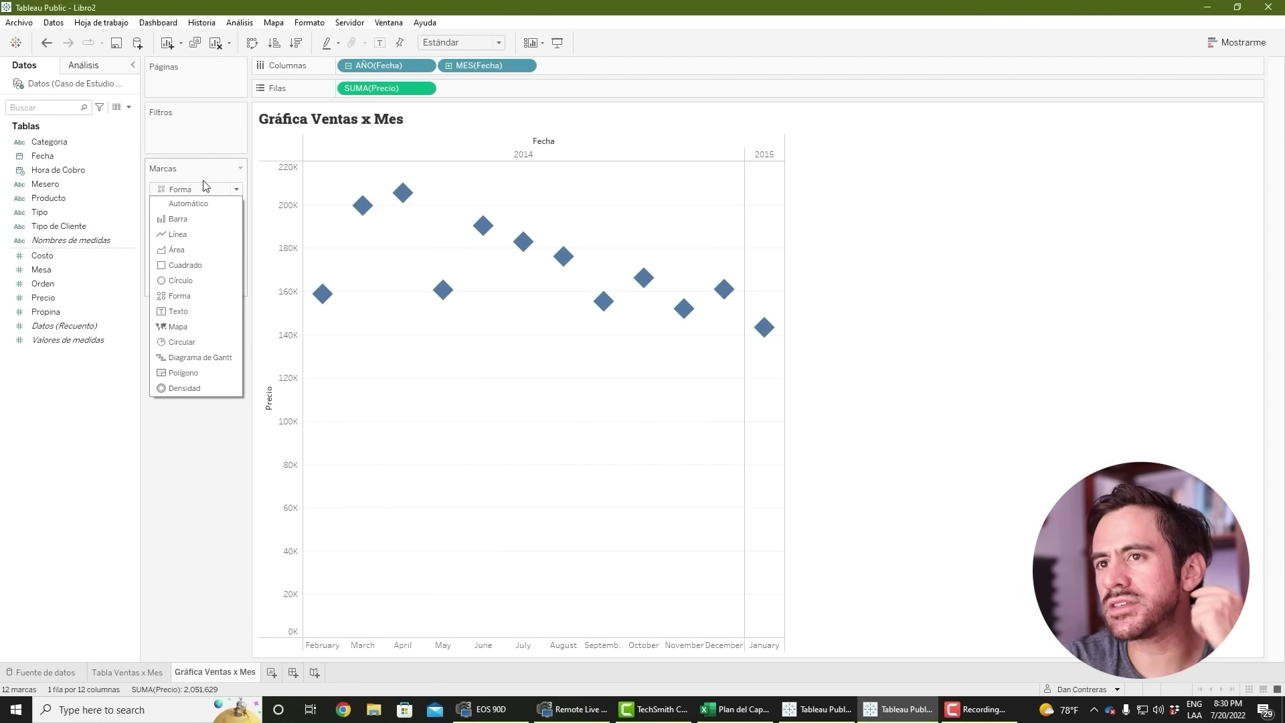
{"action": "left_click", "coordinate": [205, 188]}
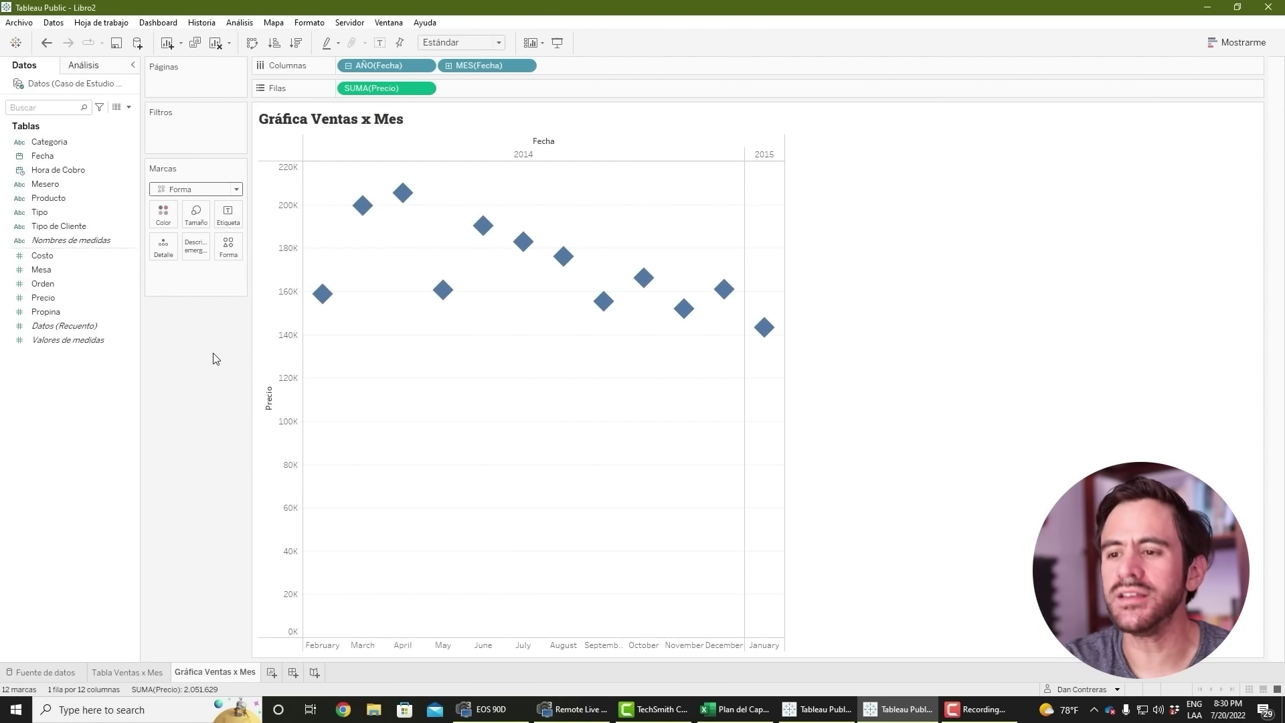
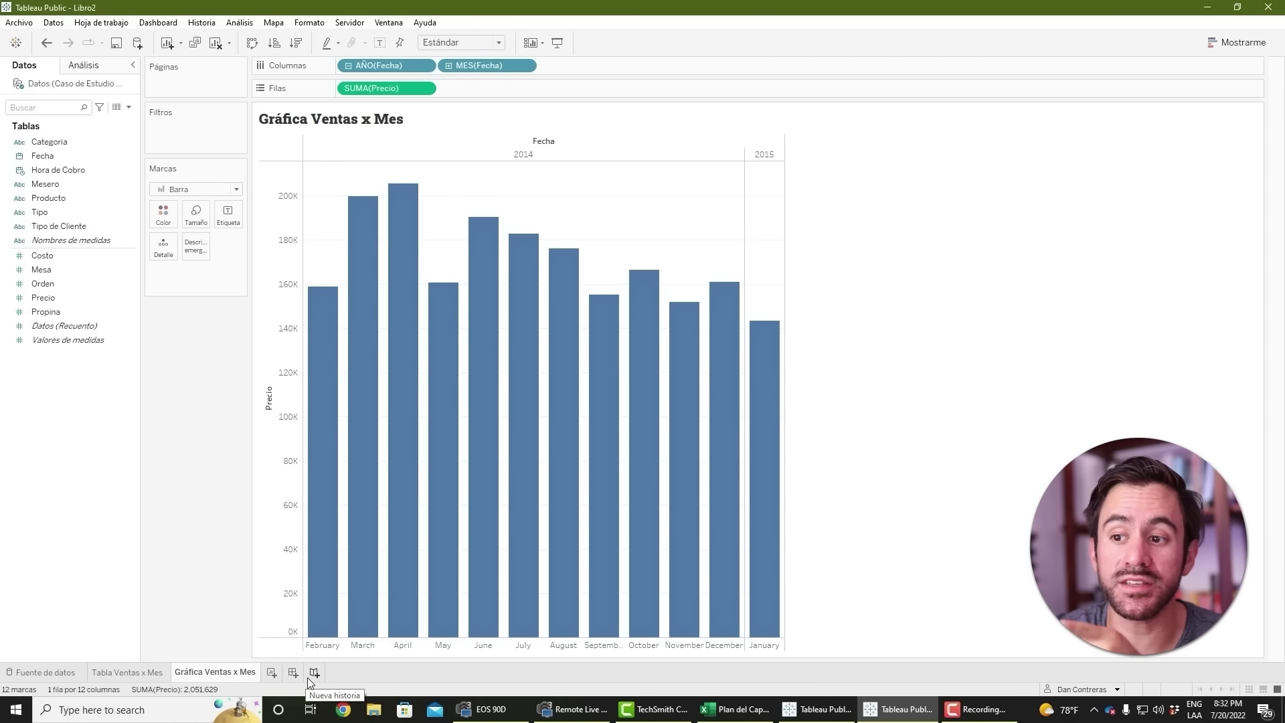
Create the new worksheet Hoja 3 and put Fecha on Columns, showing 2014 and 2015.
{"action": "left_click", "coordinate": [271, 679]}
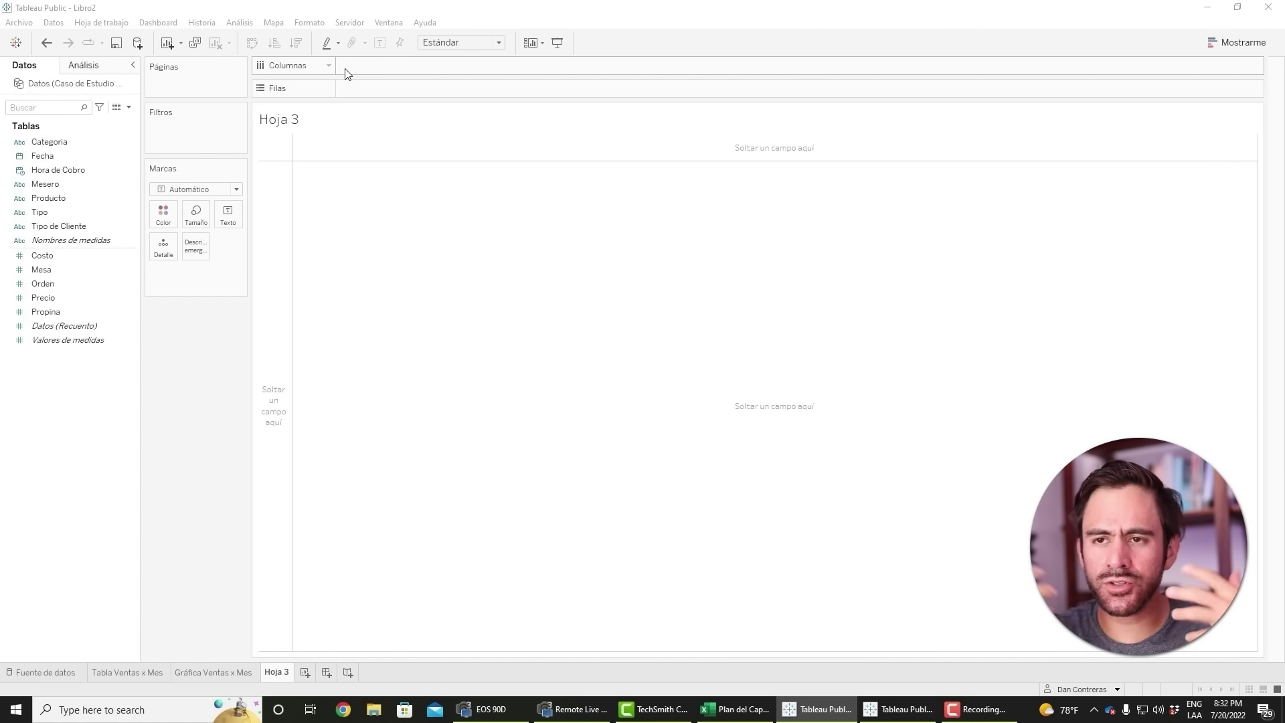
{"action": "left_click", "coordinate": [152, 672]}
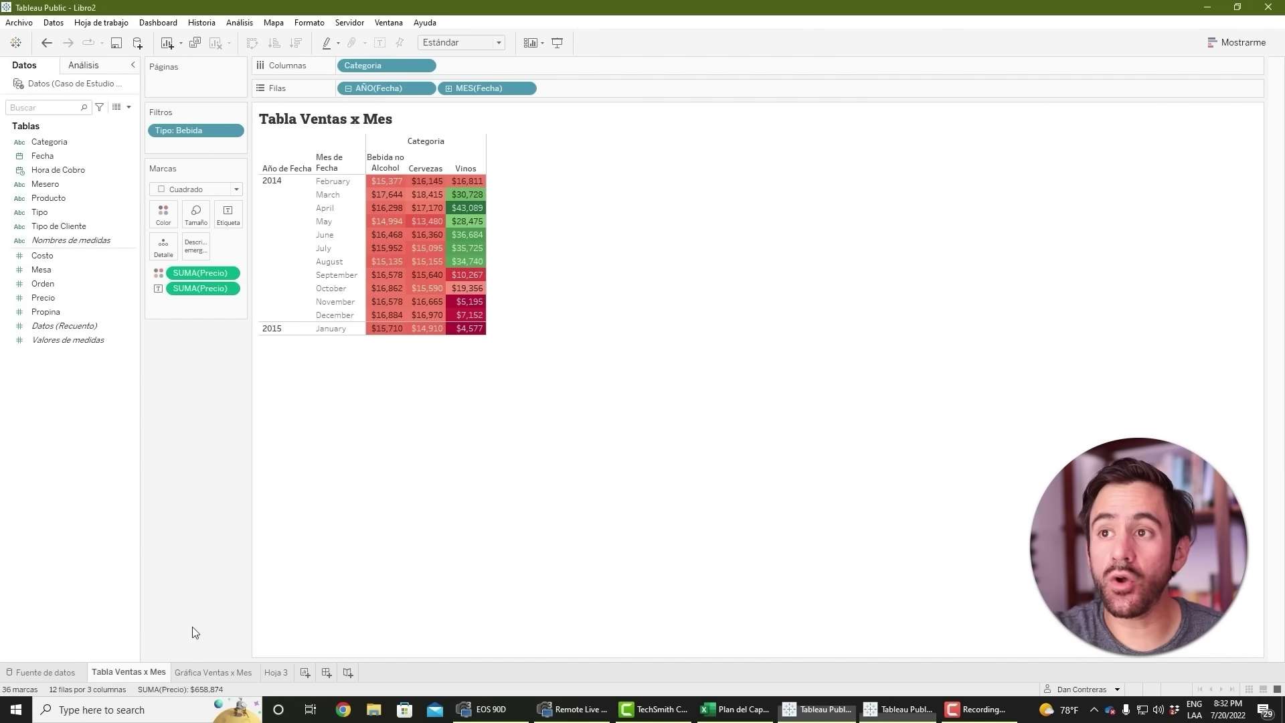
{"action": "left_click", "coordinate": [283, 671]}
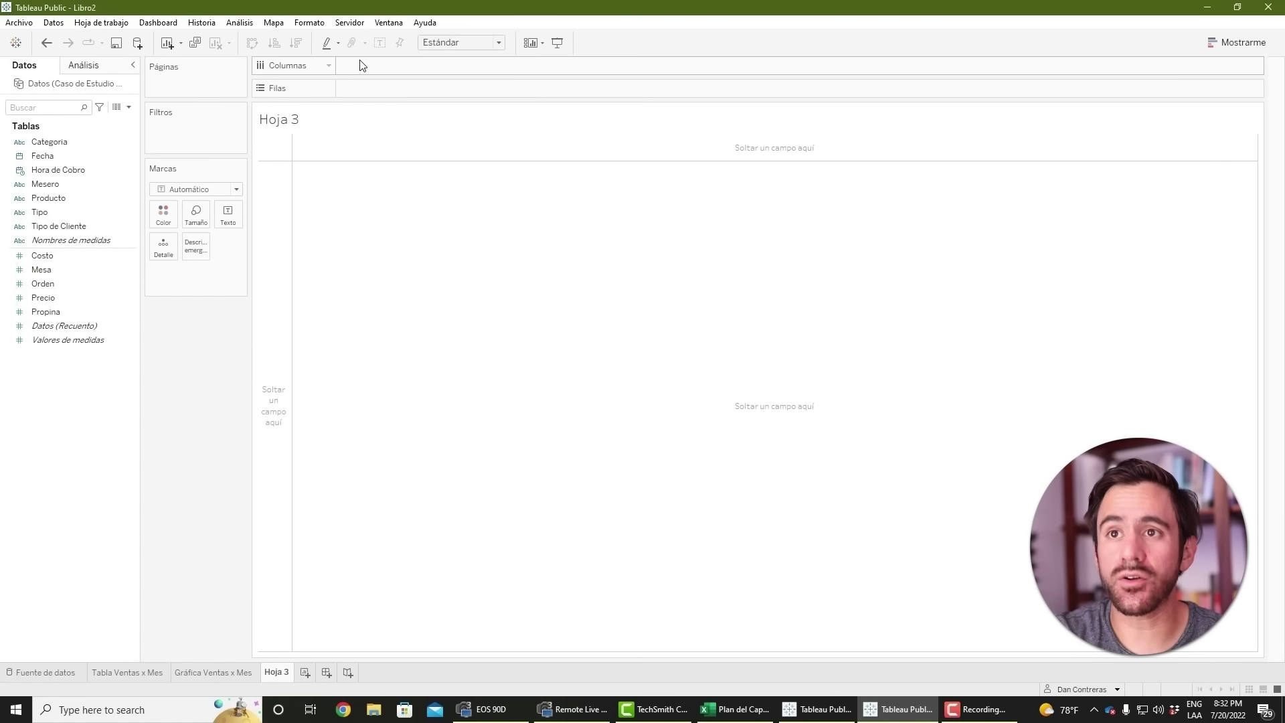
{"action": "mouse_move", "coordinate": [65, 154]}
{"action": "left_mouse_down"}
{"action": "mouse_move", "coordinate": [216, 132]}
{"action": "mouse_move", "coordinate": [380, 65]}
{"action": "left_mouse_up"}
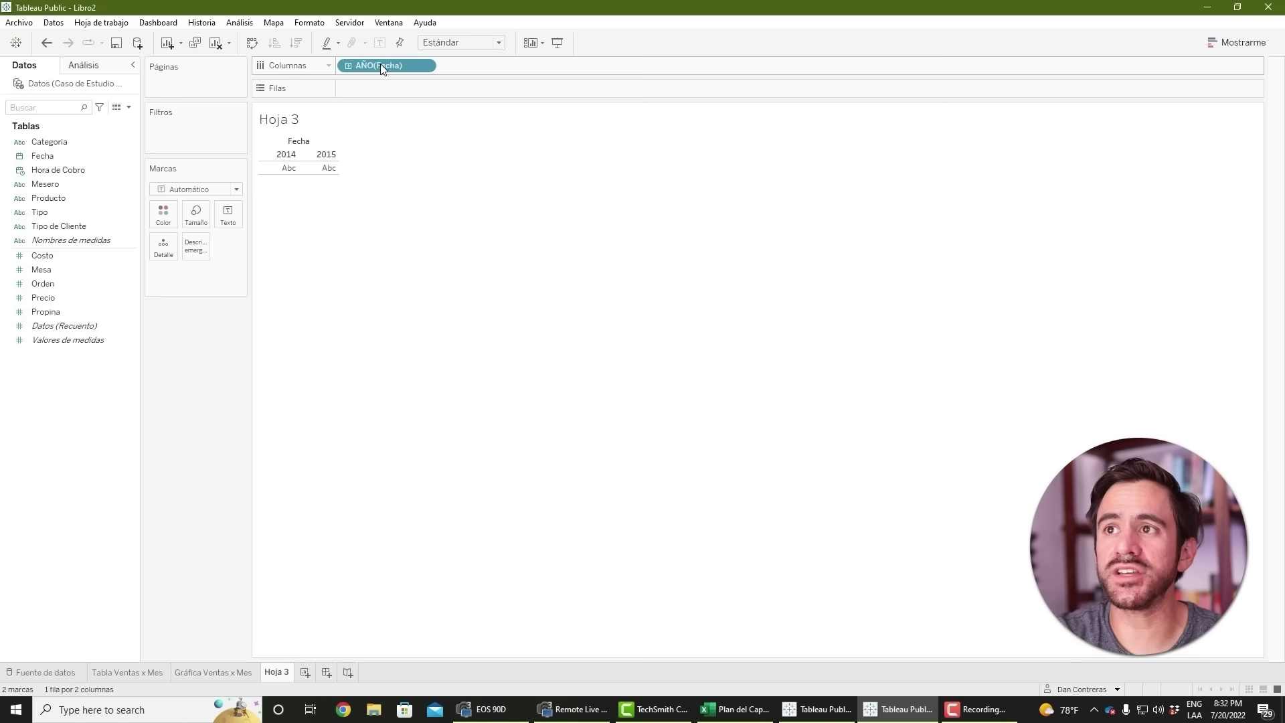
Drill Fecha down to months, drop the quarter level, and plot SUMA(Precio) as a line.
{"action": "left_click", "coordinate": [349, 66]}
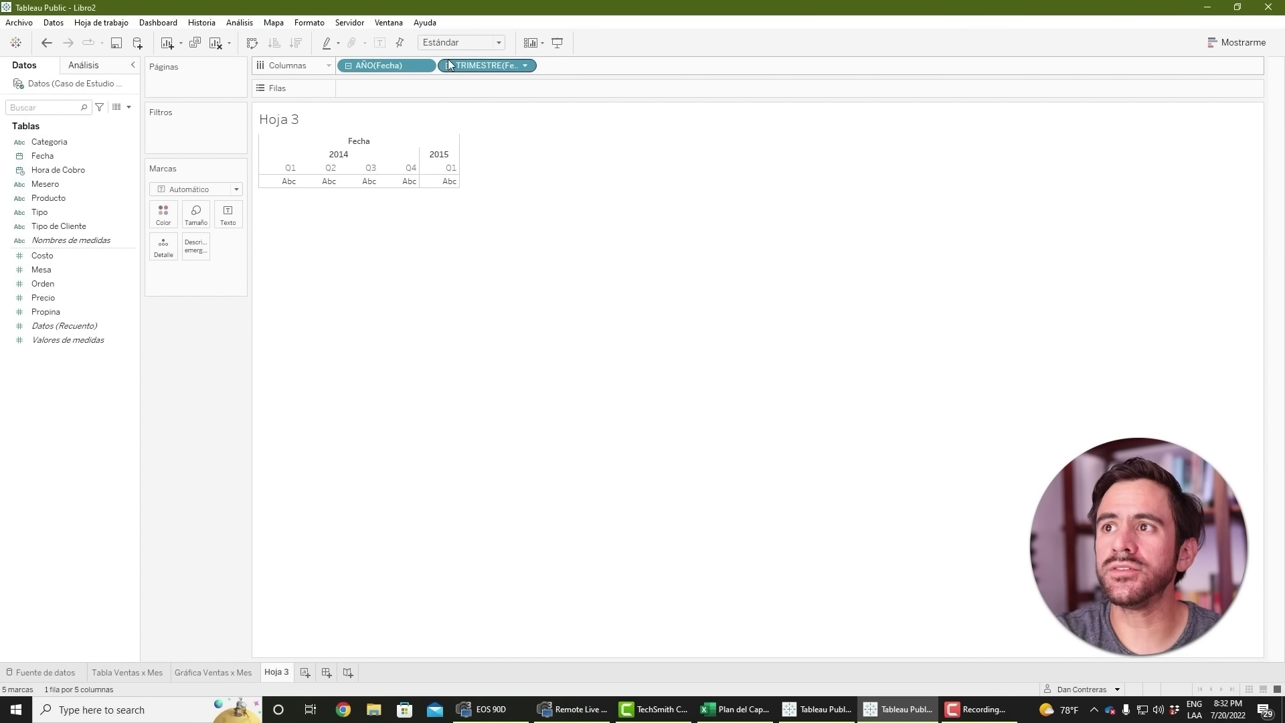
{"action": "left_click", "coordinate": [449, 65]}
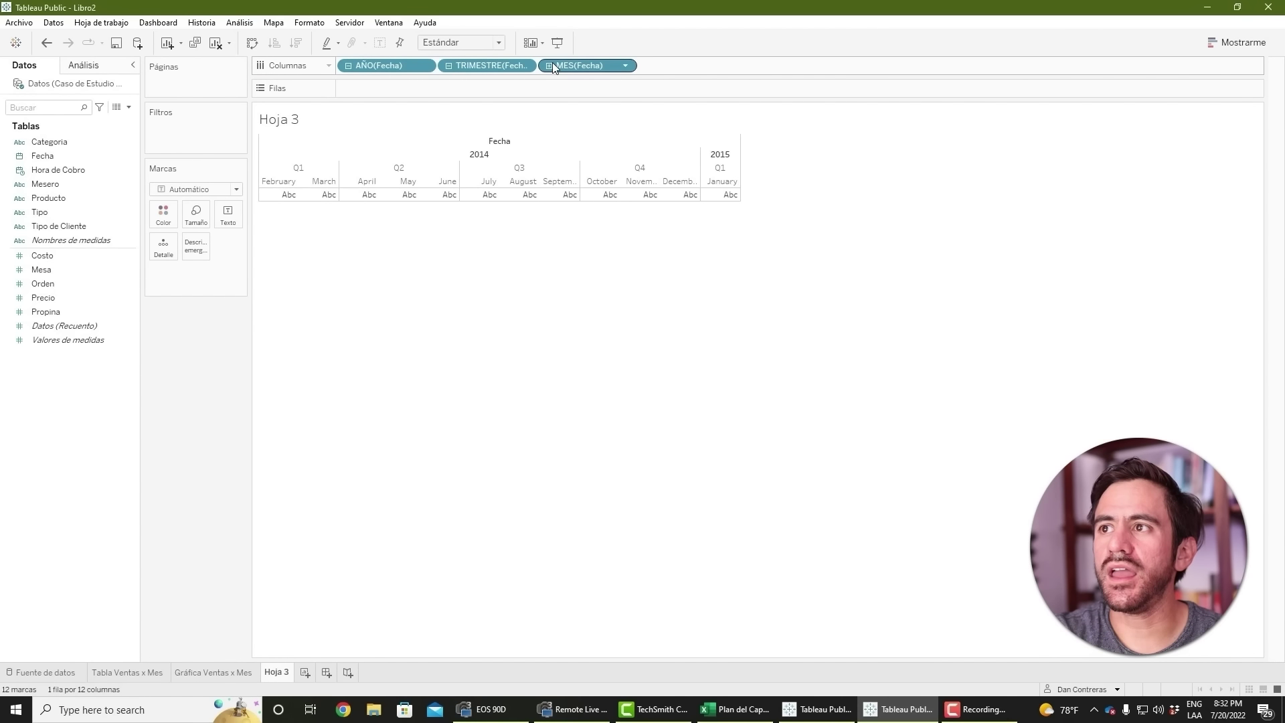
{"action": "left_click_drag", "start_coordinate": [516, 65], "coordinate": [200, 415]}
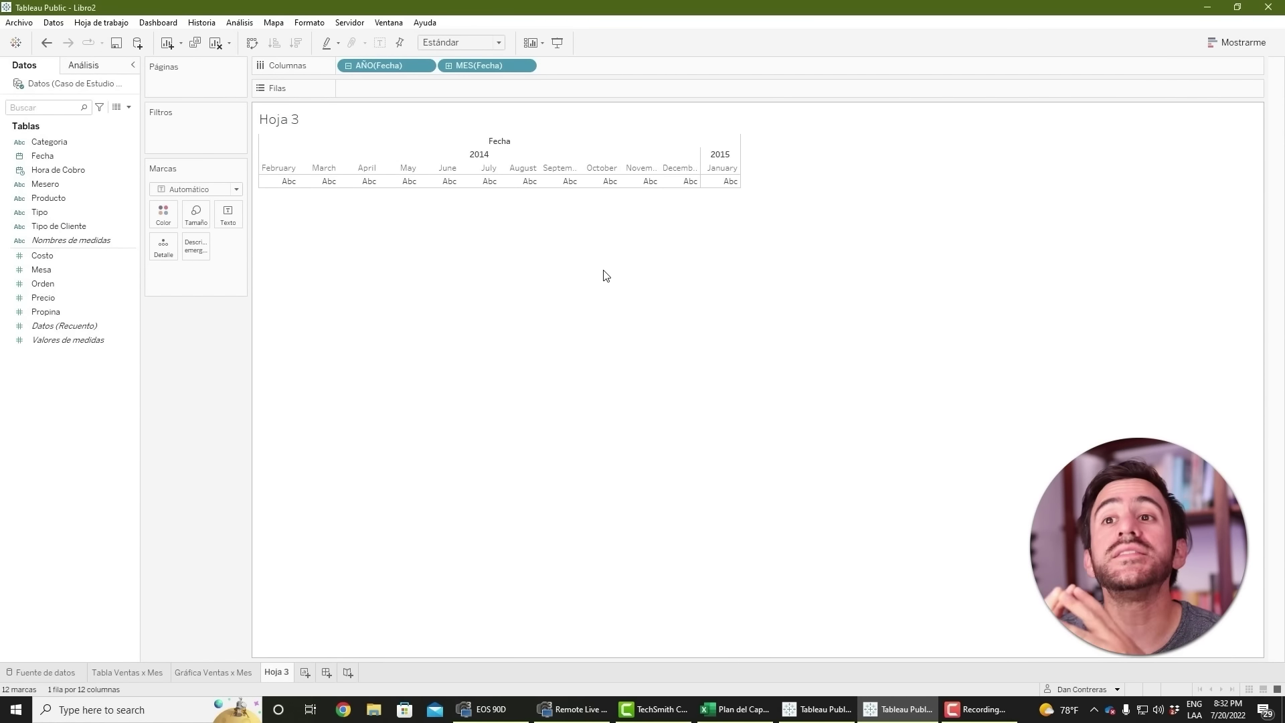
{"action": "left_click_drag", "start_coordinate": [43, 297], "coordinate": [387, 87]}
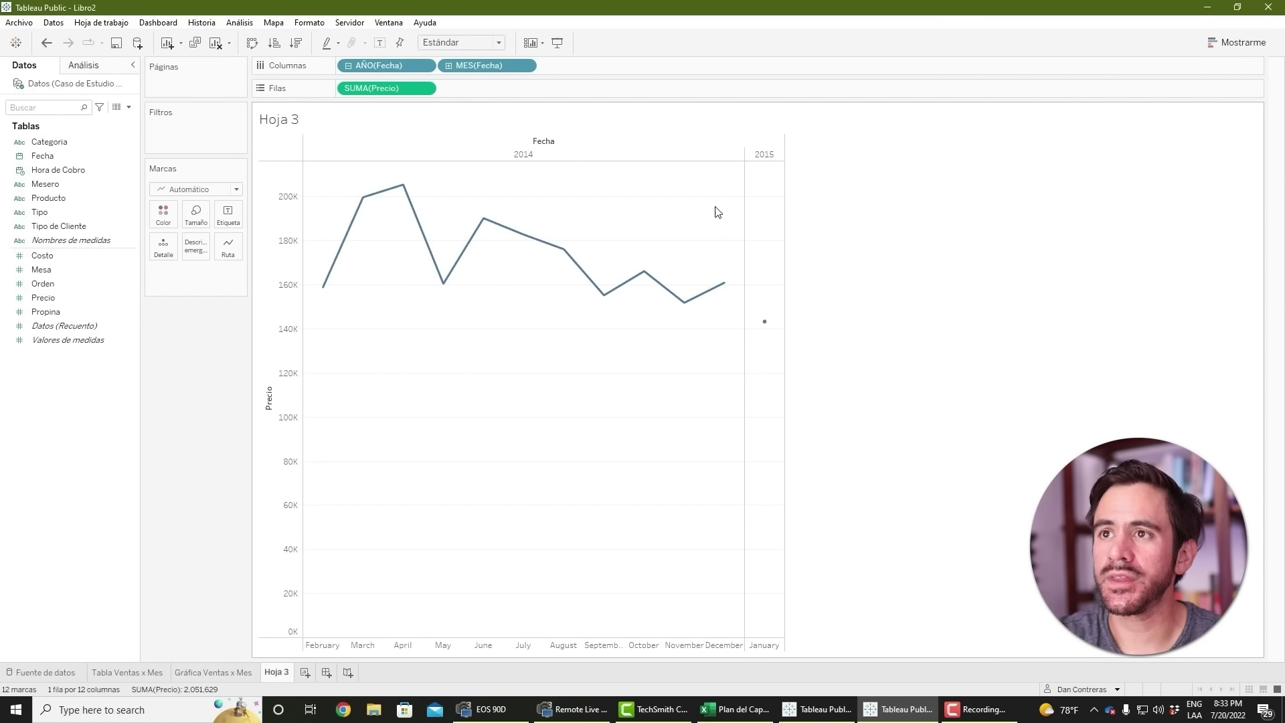
Rename the sheet to 'Ventas de Vino x Mes'.
{"action": "double_click", "coordinate": [277, 672]}
{"action": "type", "text": "Ventas"}
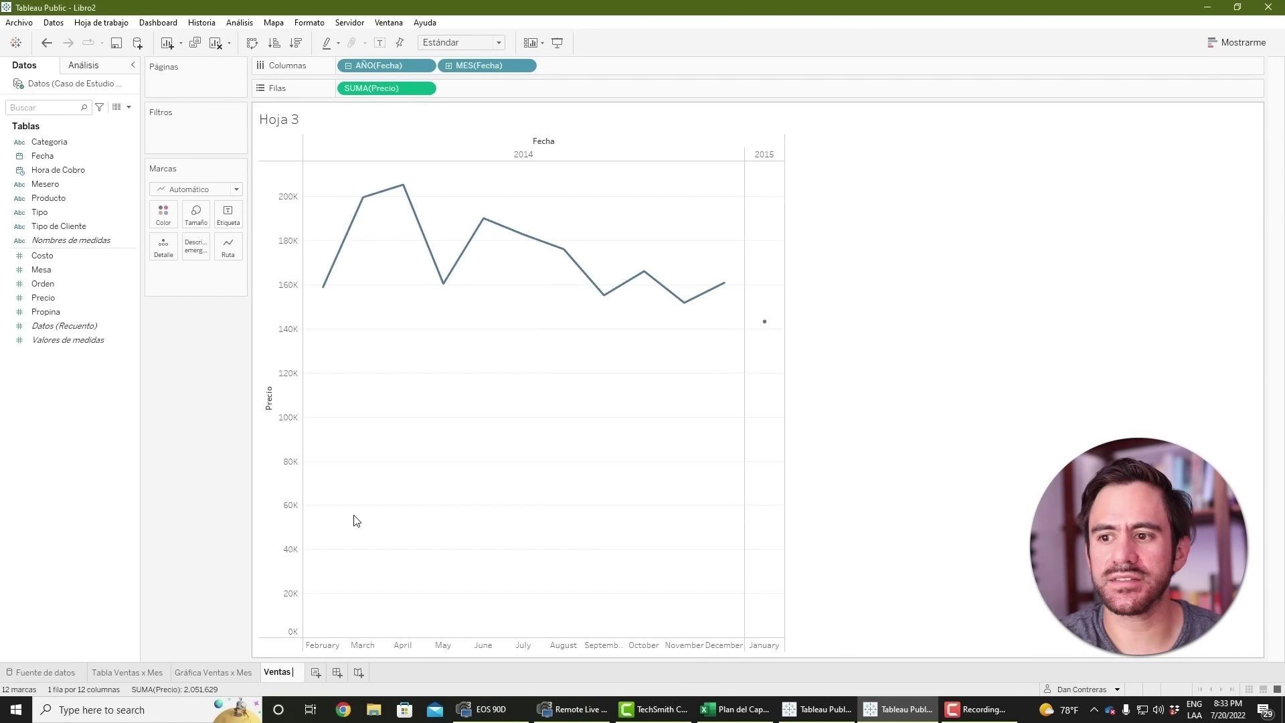
{"action": "type", "text": " de Vino x Mes"}
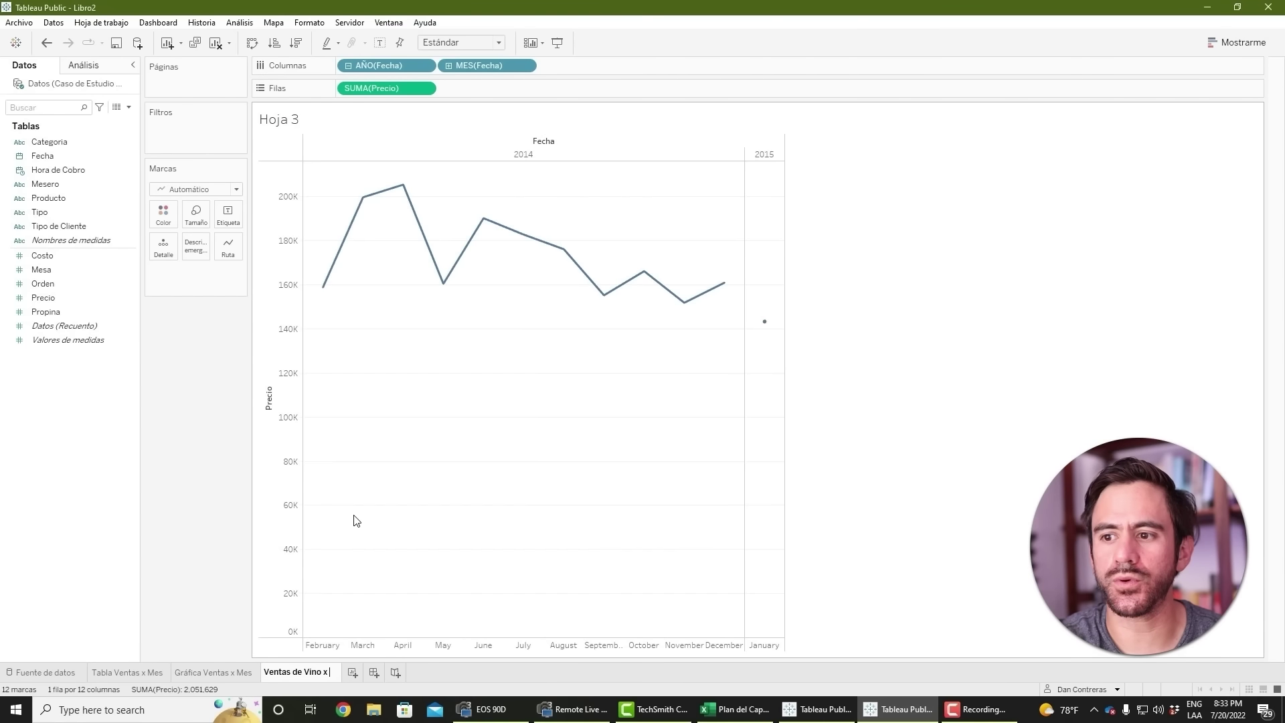
{"action": "key", "text": "Return"}
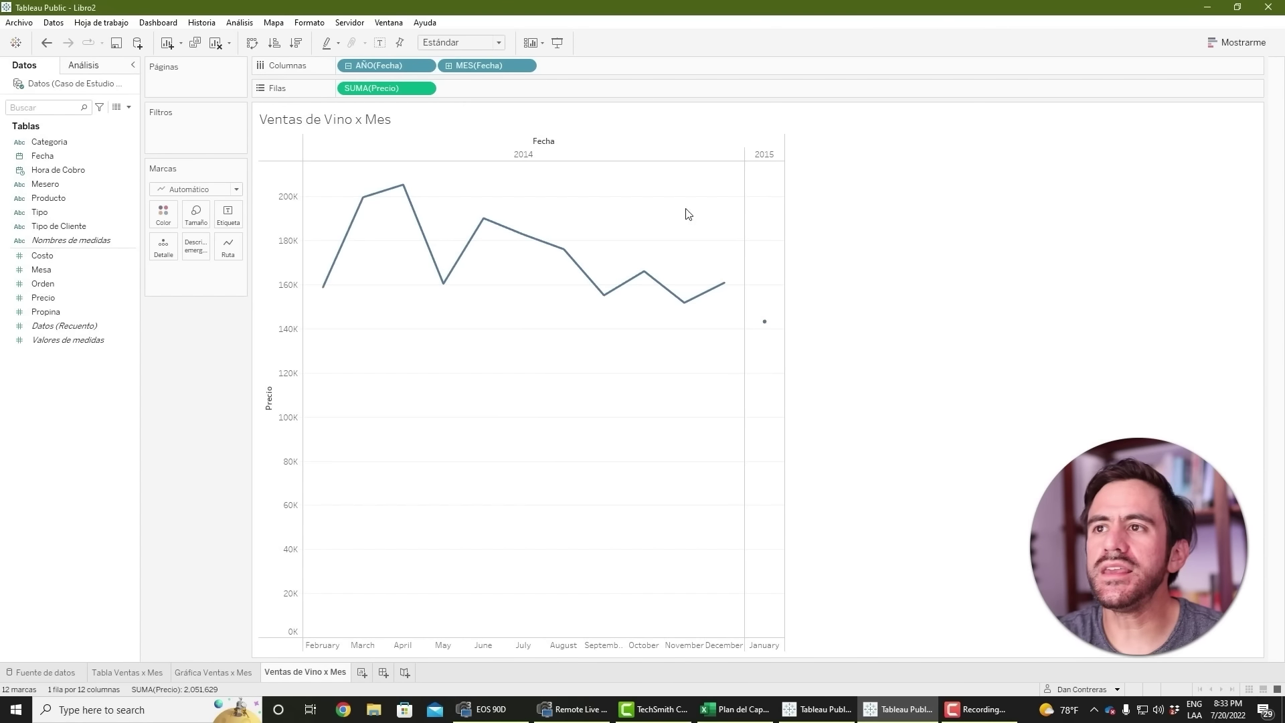
Format the chart title in Roboto Slab Black at size 16.
{"action": "double_click", "coordinate": [416, 126]}
{"action": "double_click", "coordinate": [503, 295]}
{"action": "left_click", "coordinate": [515, 290]}
{"action": "type", "text": "Roboto Slab Black"}
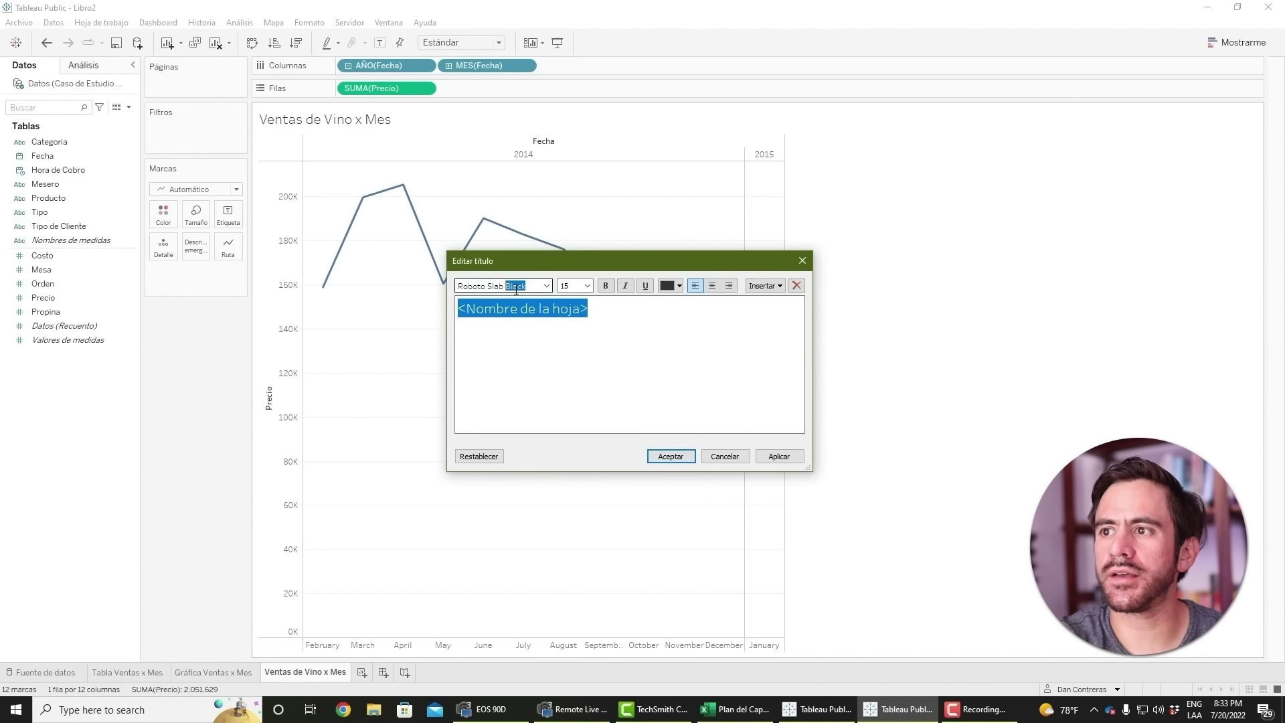
{"action": "key", "text": "Return"}
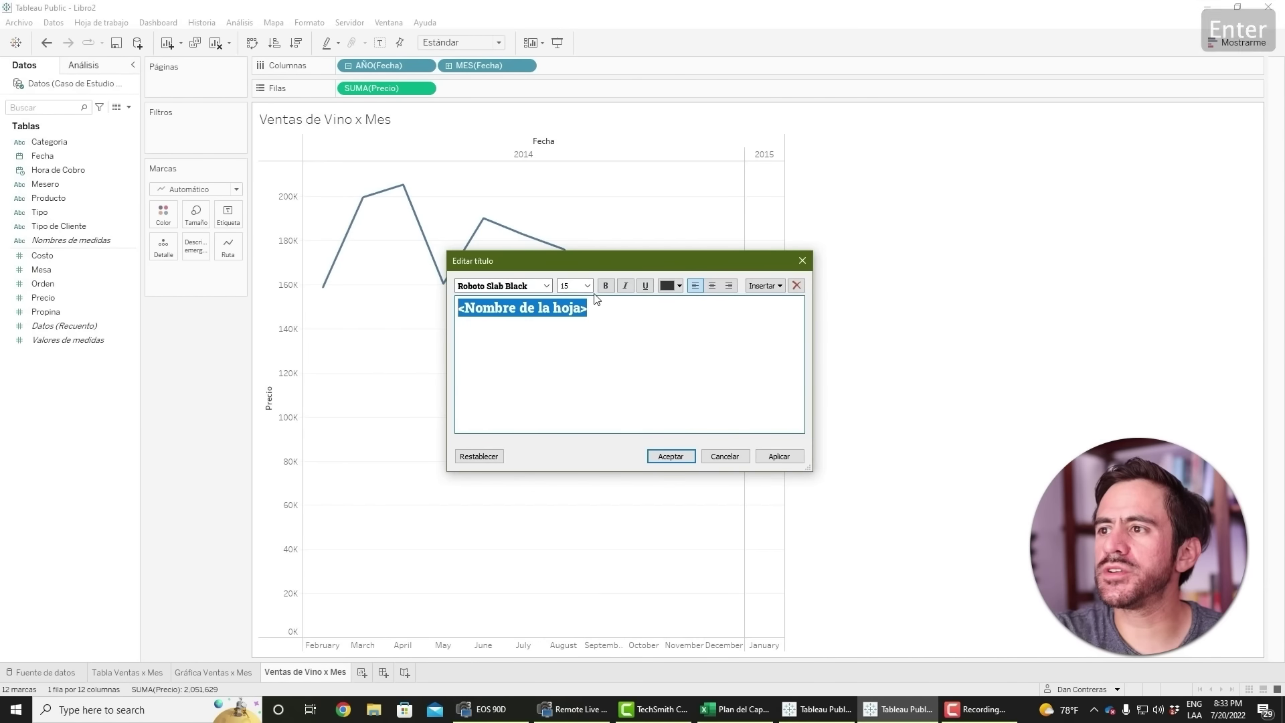
{"action": "left_click", "coordinate": [587, 286]}
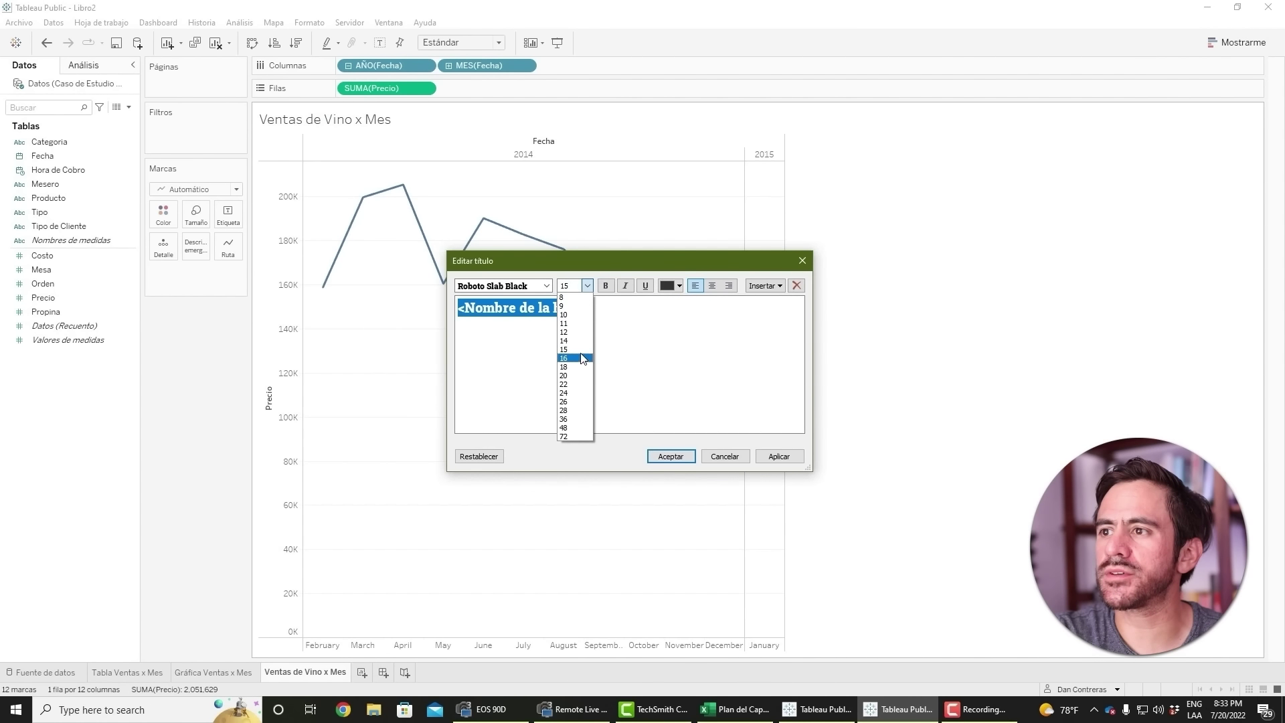
{"action": "left_click", "coordinate": [582, 358]}
{"action": "left_click", "coordinate": [773, 457]}
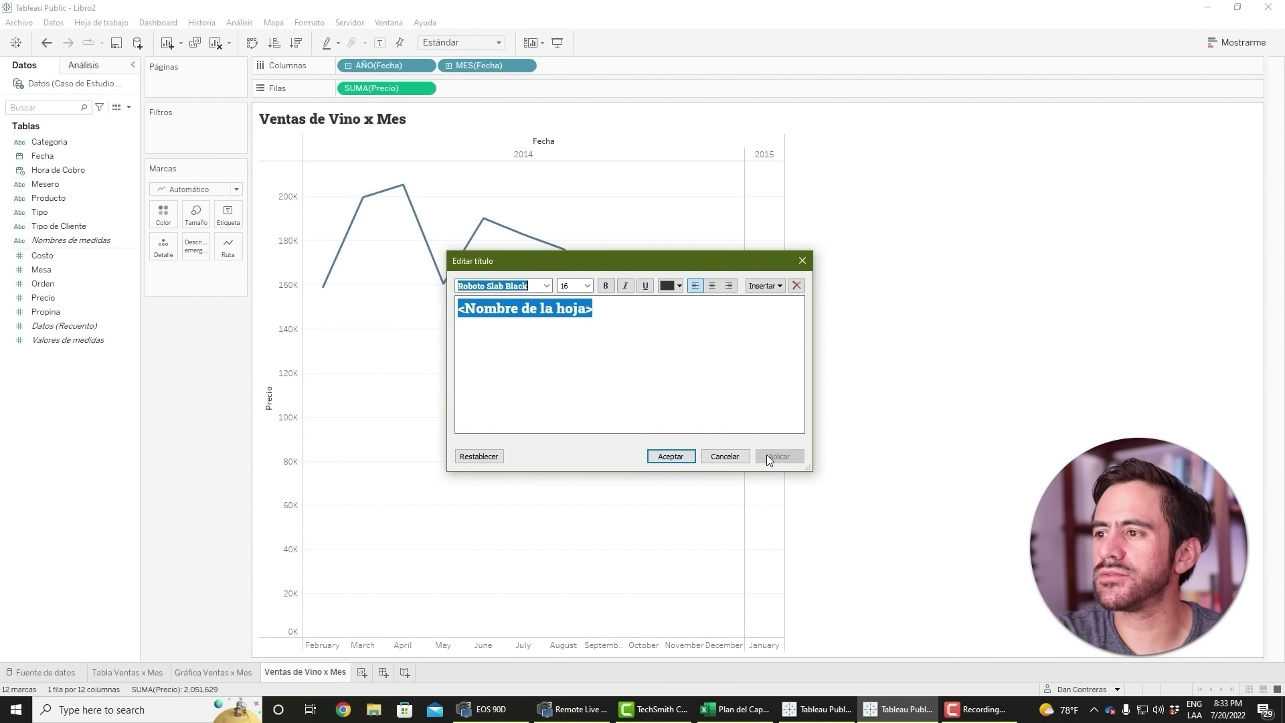
{"action": "left_click", "coordinate": [671, 457]}
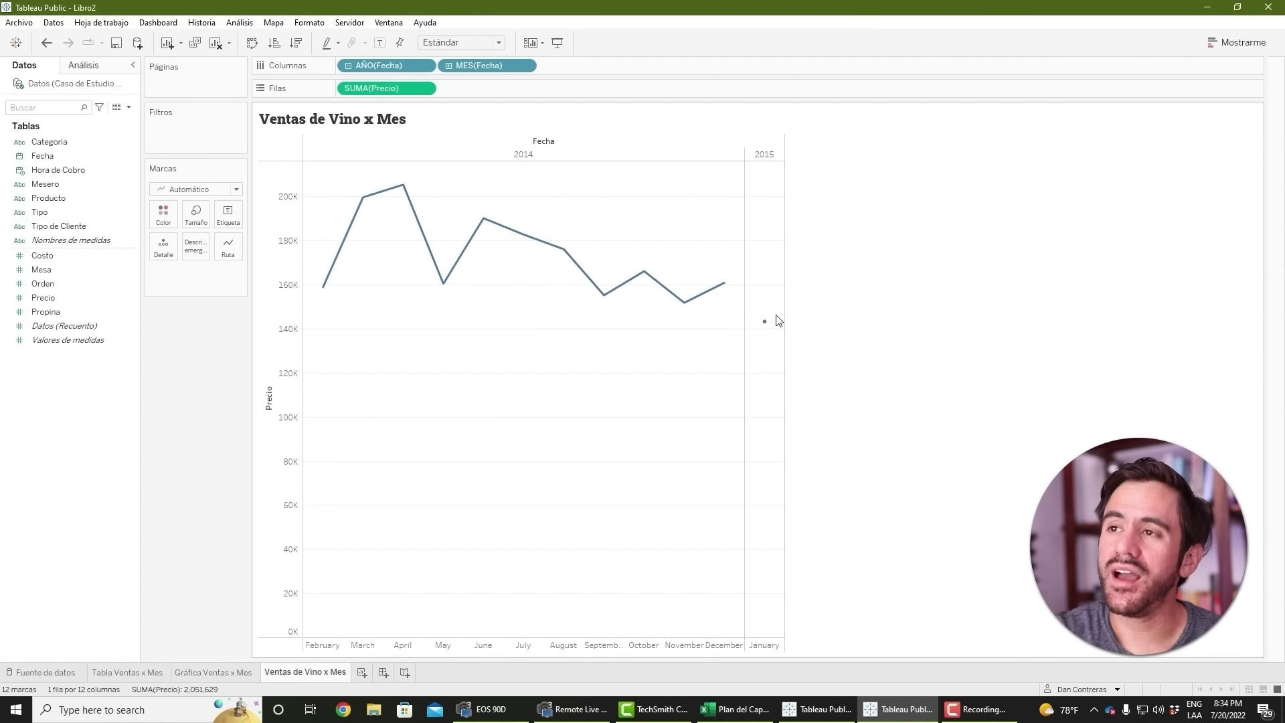
{"action": "mouse_move", "coordinate": [424, 65]}
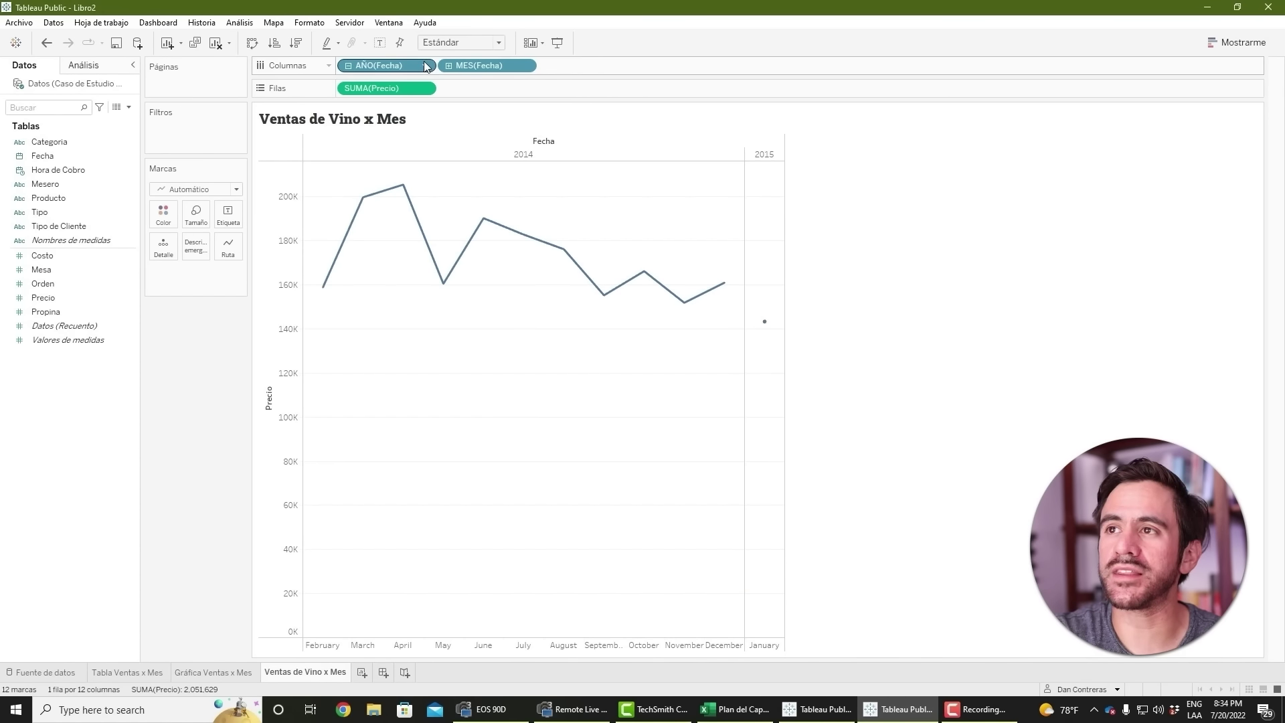
Collapse the months into yearly totals for 2014 and 2015 and show the AÑO(Fecha) date options.
{"action": "left_click", "coordinate": [348, 66]}
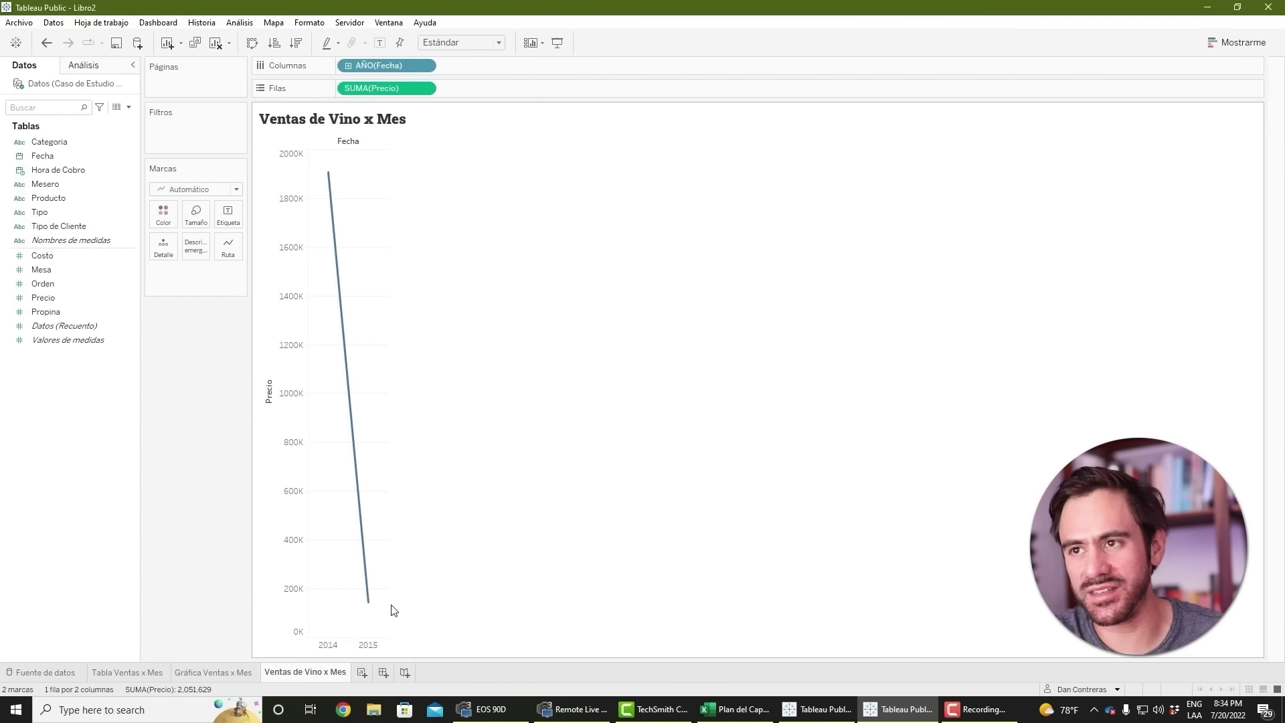
{"action": "left_click", "coordinate": [425, 65]}
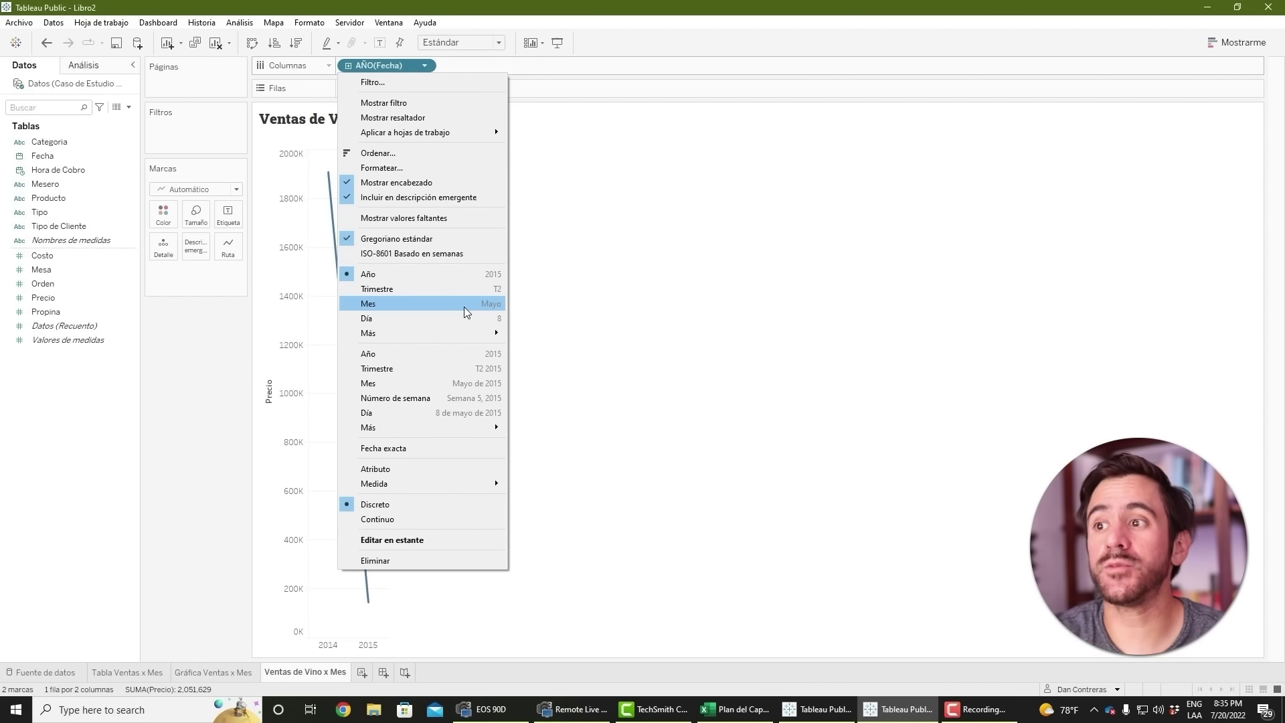
Change the date level to Month, then to discrete Day, plotting days 1 to 31.
{"action": "left_click", "coordinate": [464, 307]}
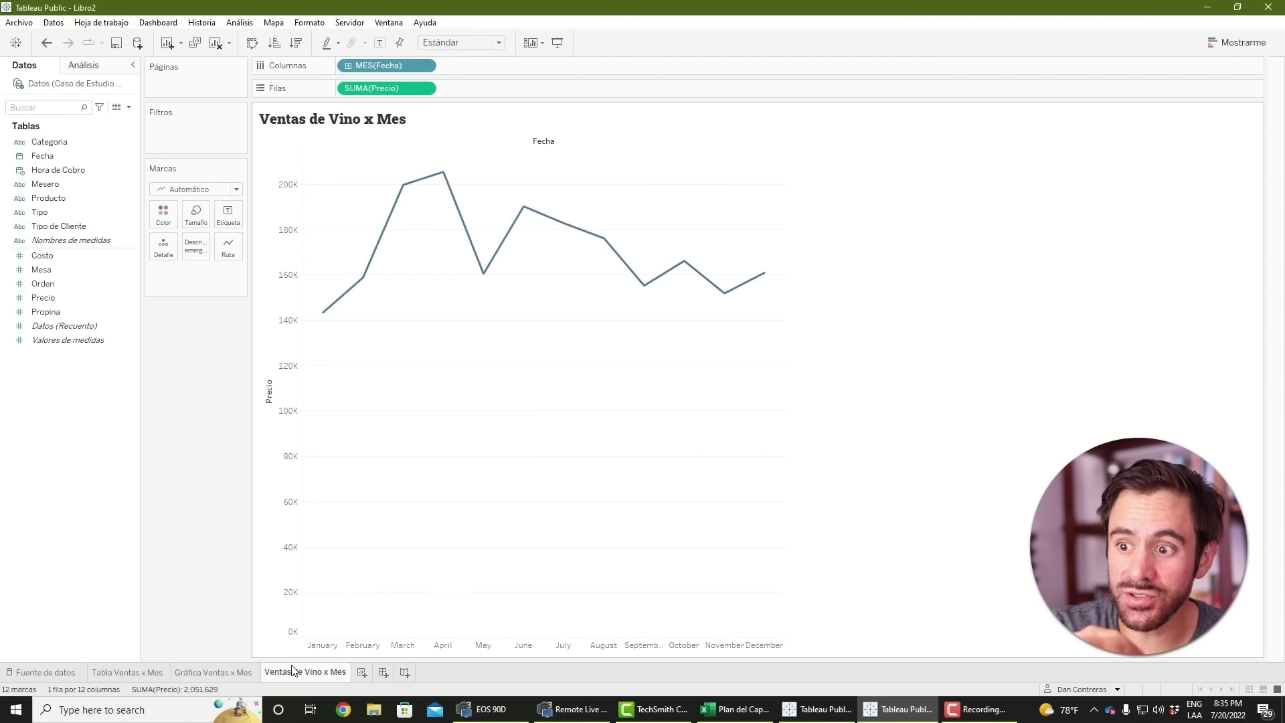
{"action": "left_click", "coordinate": [138, 671]}
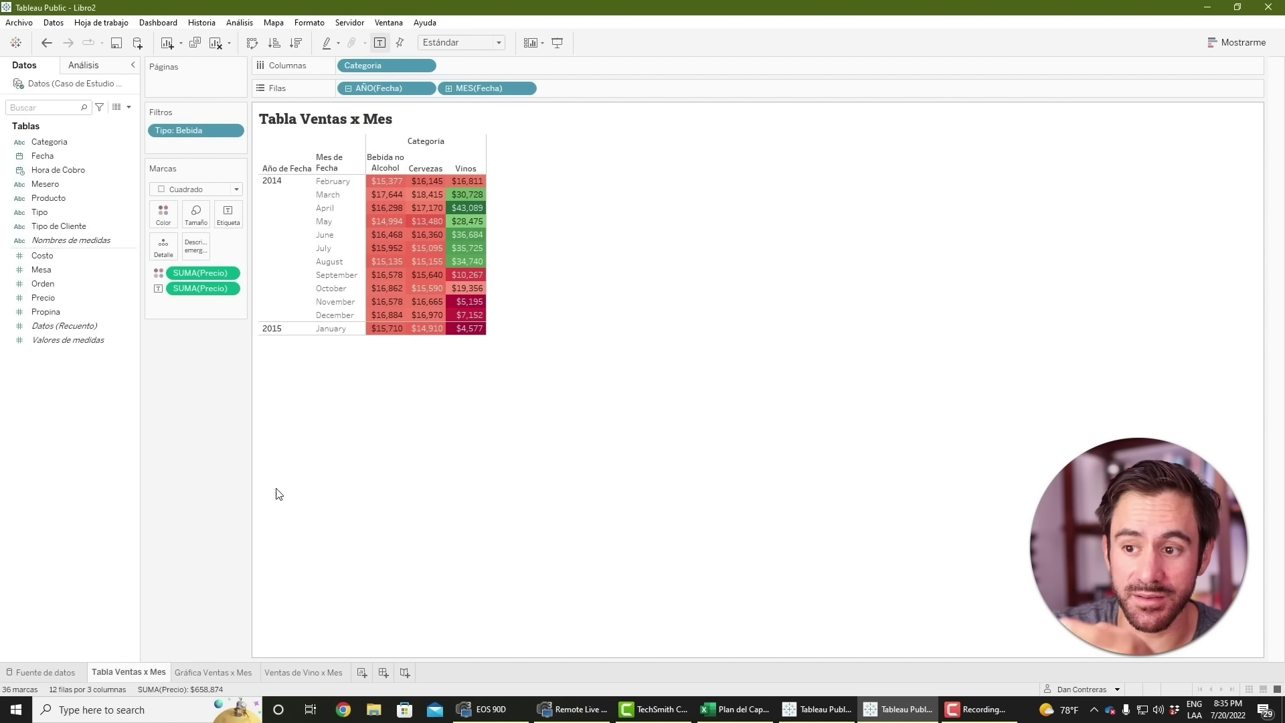
{"action": "left_click", "coordinate": [306, 671]}
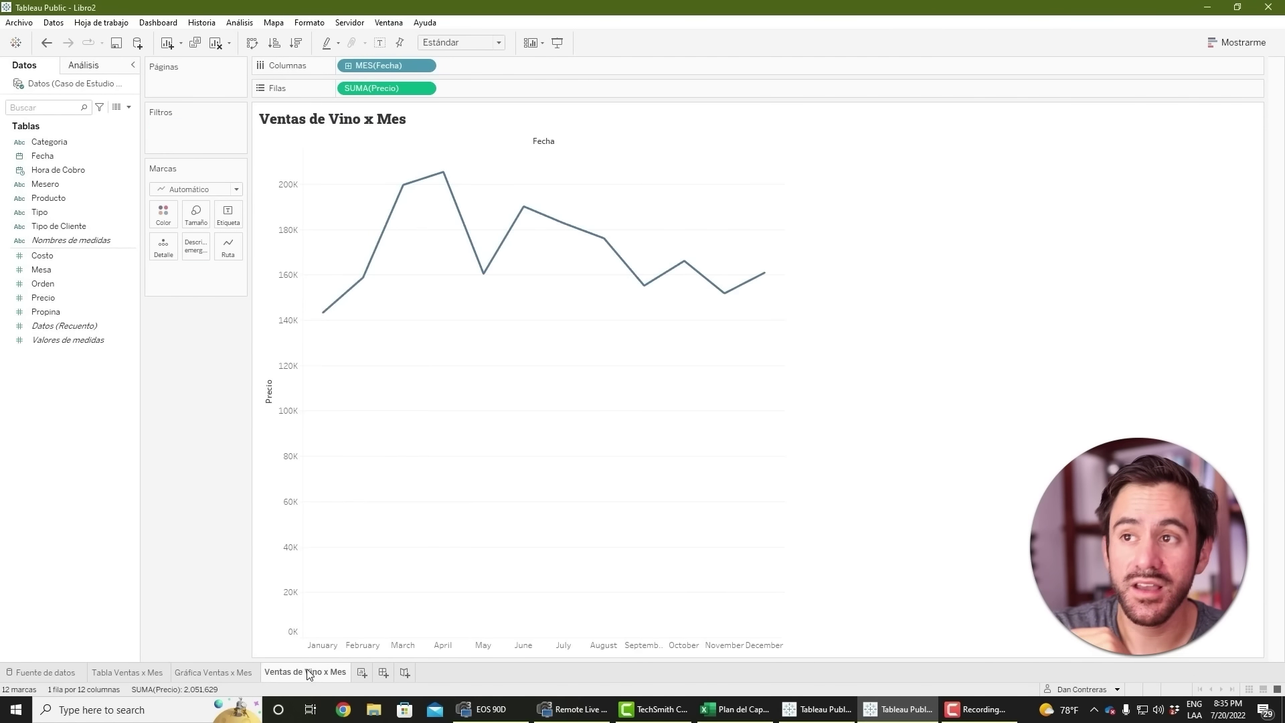
{"action": "left_click", "coordinate": [425, 65]}
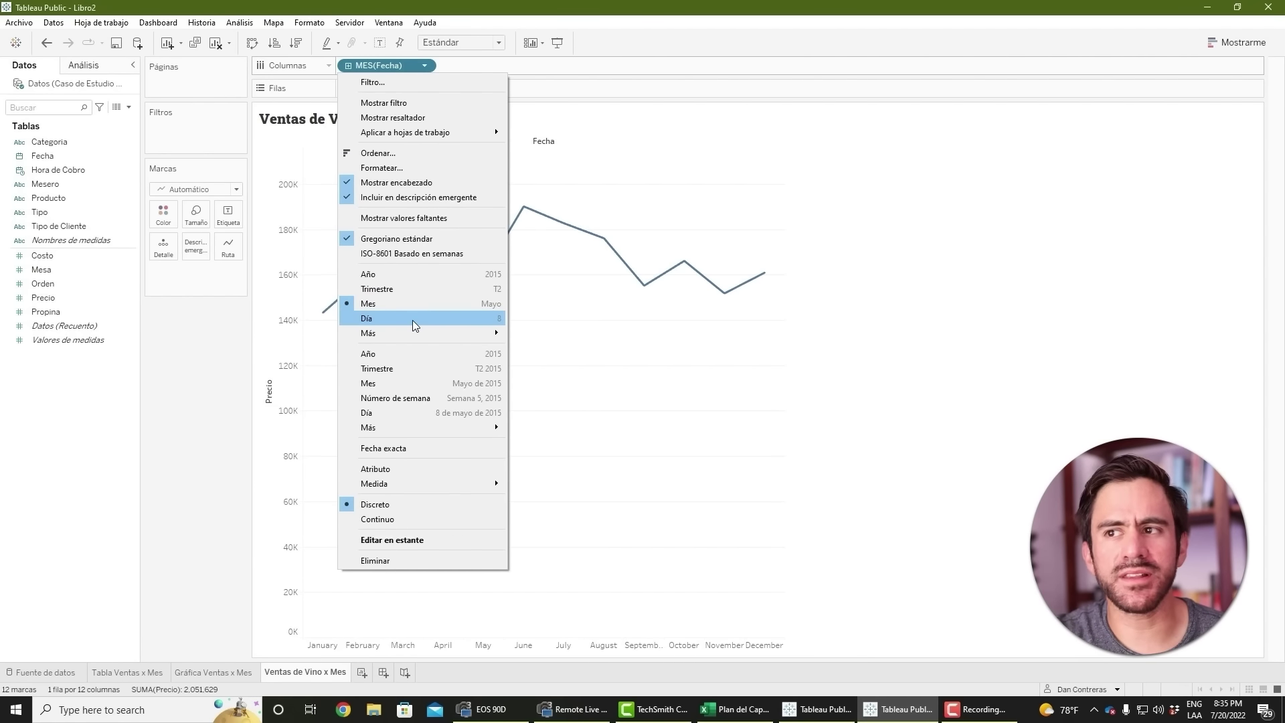
{"action": "left_click", "coordinate": [413, 320]}
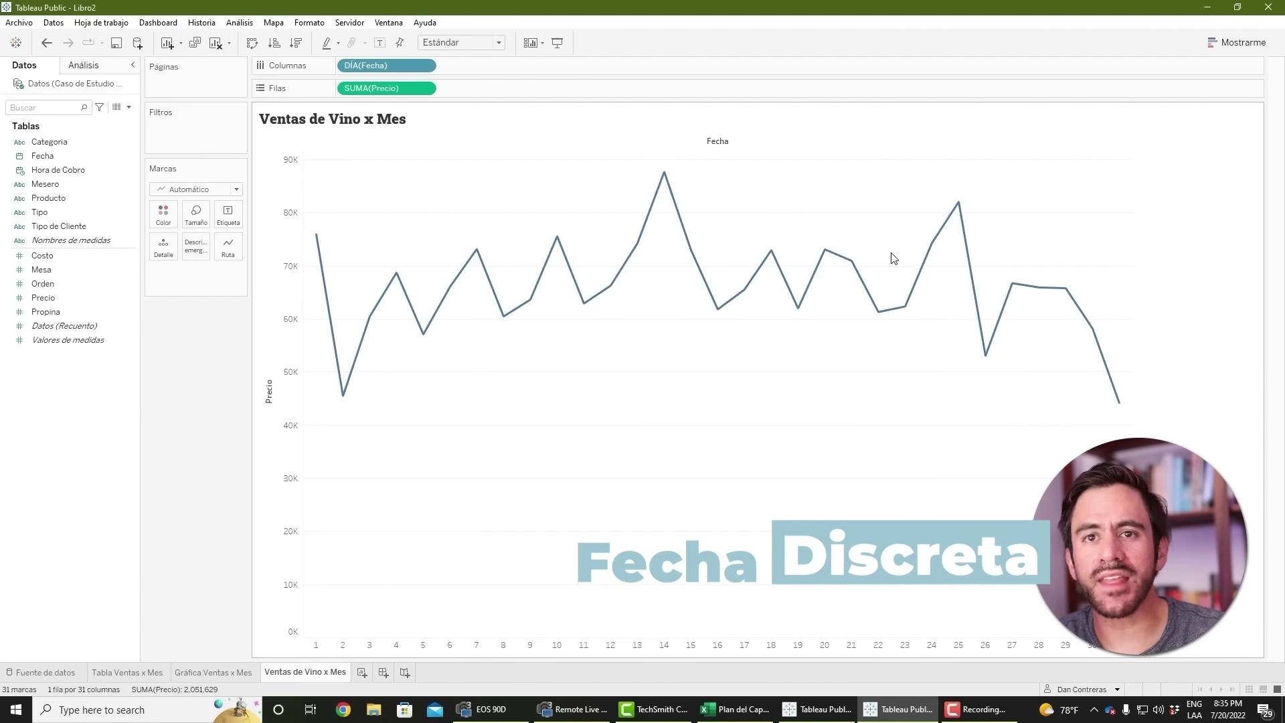
Bring up the date-level options for the DÍA(Fecha) pill on Columns.
{"action": "left_click", "coordinate": [424, 65]}
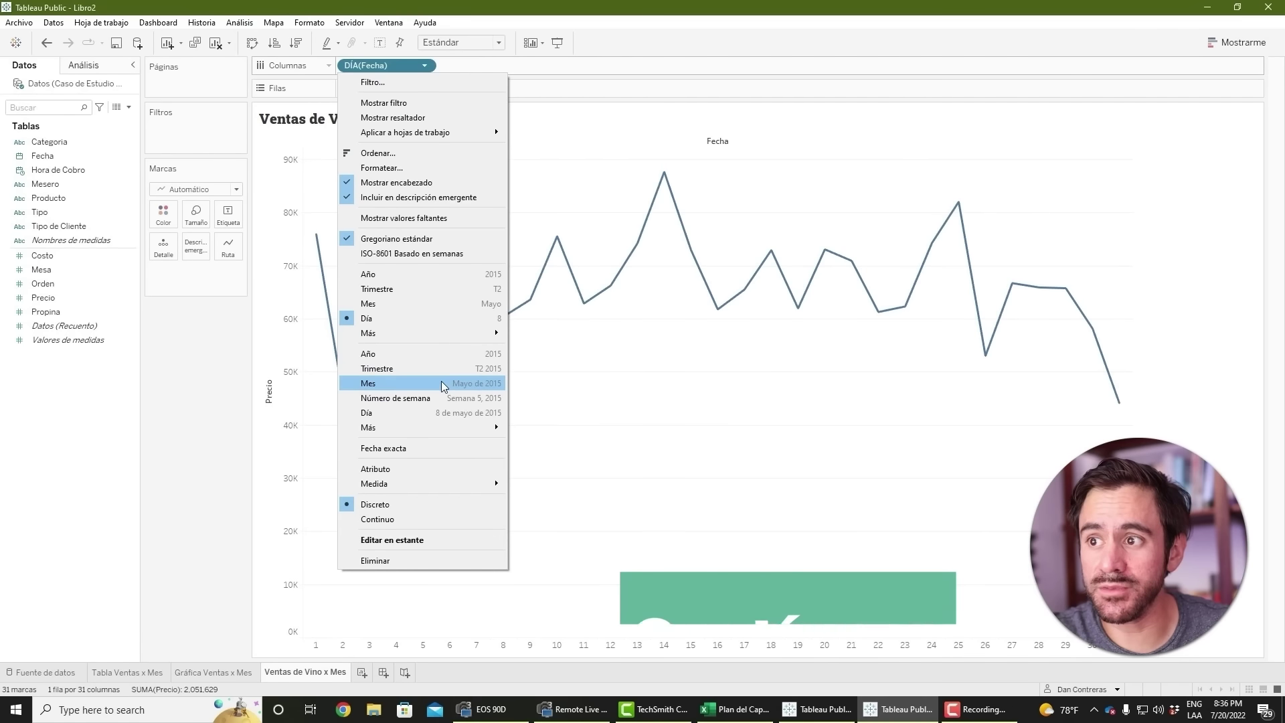
{"action": "left_click", "coordinate": [465, 383]}
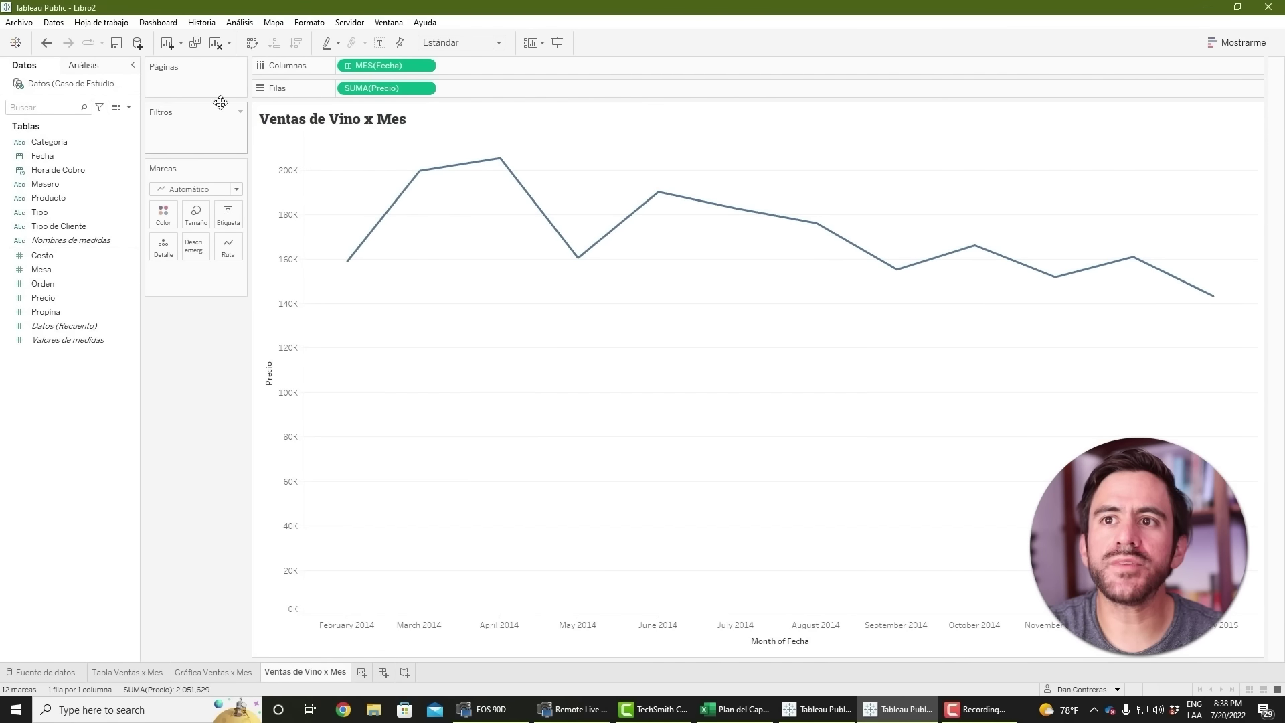
Colour the sales lines by Categoria, producing ten category lines with a colour legend.
{"action": "left_click_drag", "start_coordinate": [48, 145], "coordinate": [280, 248]}
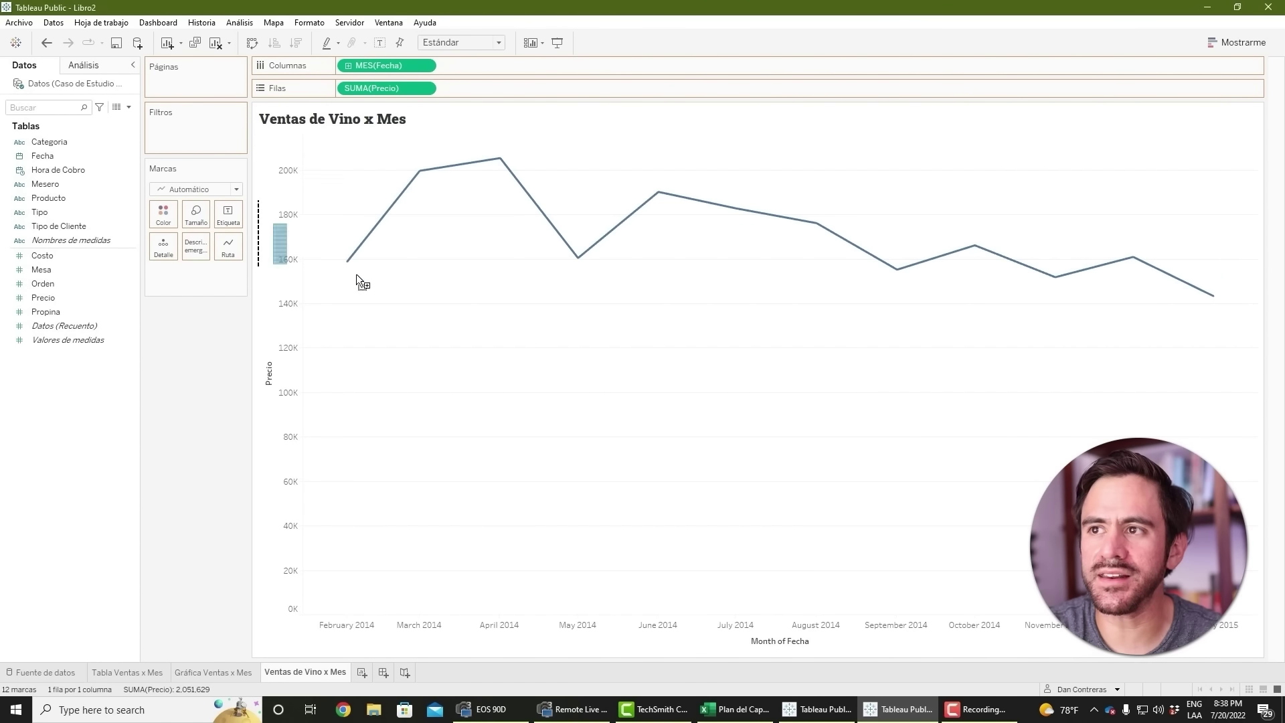
{"action": "mouse_move", "coordinate": [279, 245]}
{"action": "left_mouse_down"}
{"action": "mouse_move", "coordinate": [561, 341]}
{"action": "mouse_move", "coordinate": [464, 355]}
{"action": "mouse_move", "coordinate": [201, 311]}
{"action": "mouse_move", "coordinate": [203, 281]}
{"action": "mouse_move", "coordinate": [166, 216]}
{"action": "left_mouse_up"}
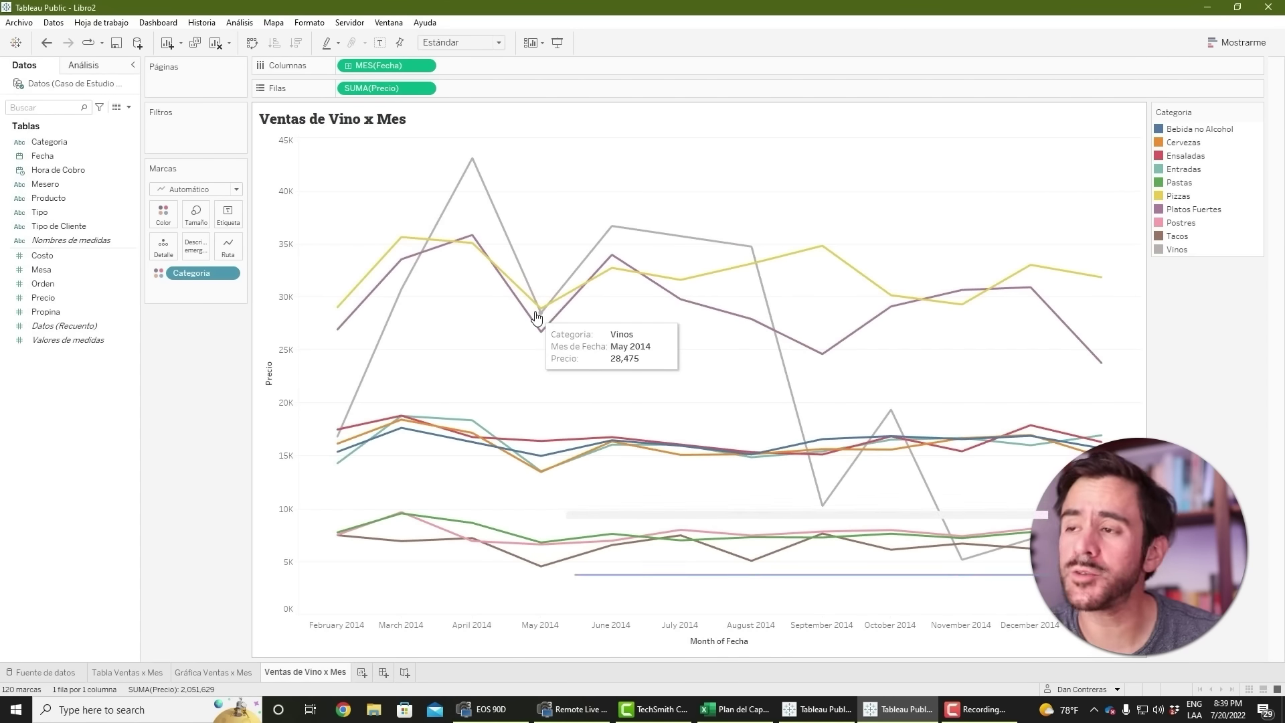
{"action": "left_click", "coordinate": [163, 214]}
Set every category's colour to grey except Vinos, which gets red, and apply.
{"action": "left_click", "coordinate": [210, 258]}
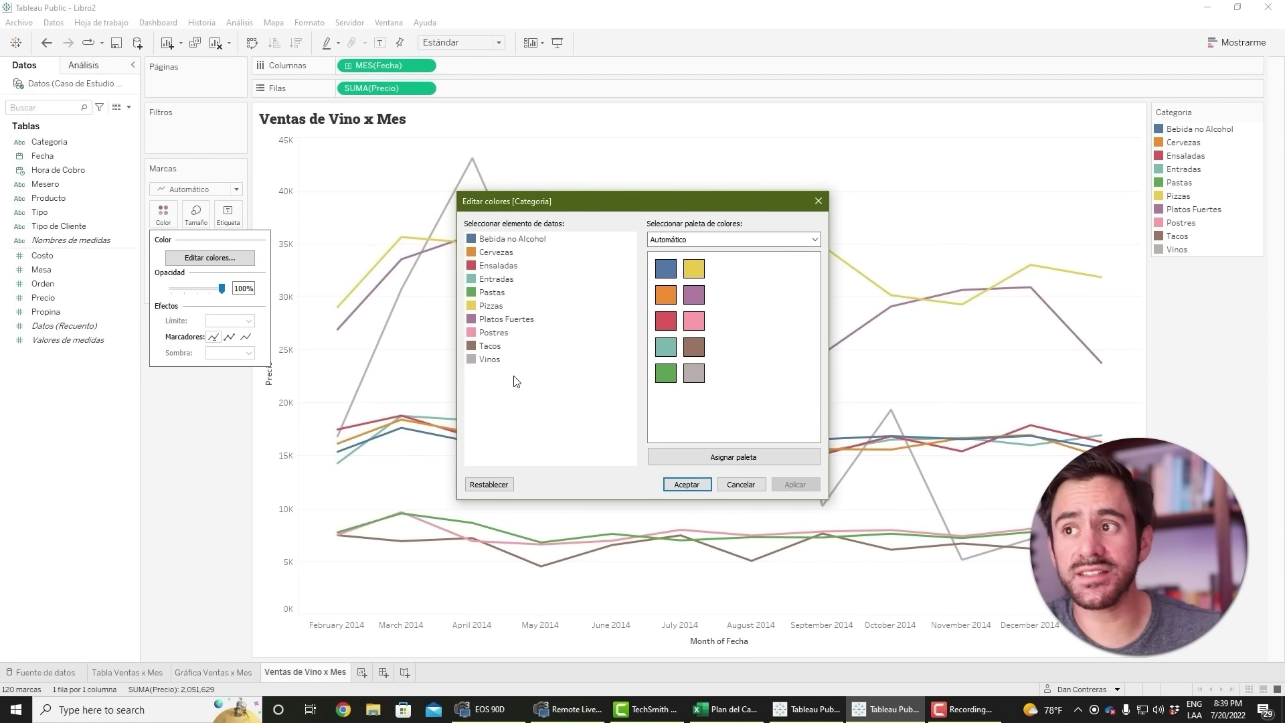
{"action": "left_click", "coordinate": [504, 245]}
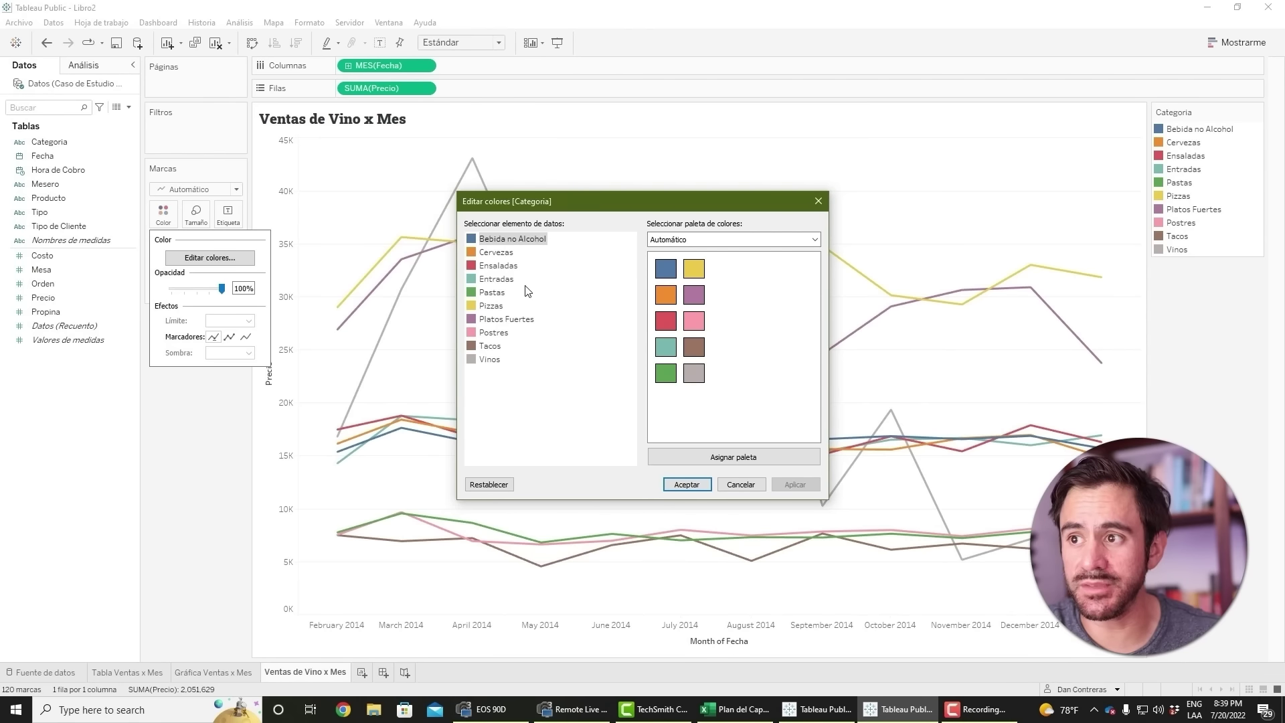
{"action": "left_click", "coordinate": [487, 346], "text": "shift"}
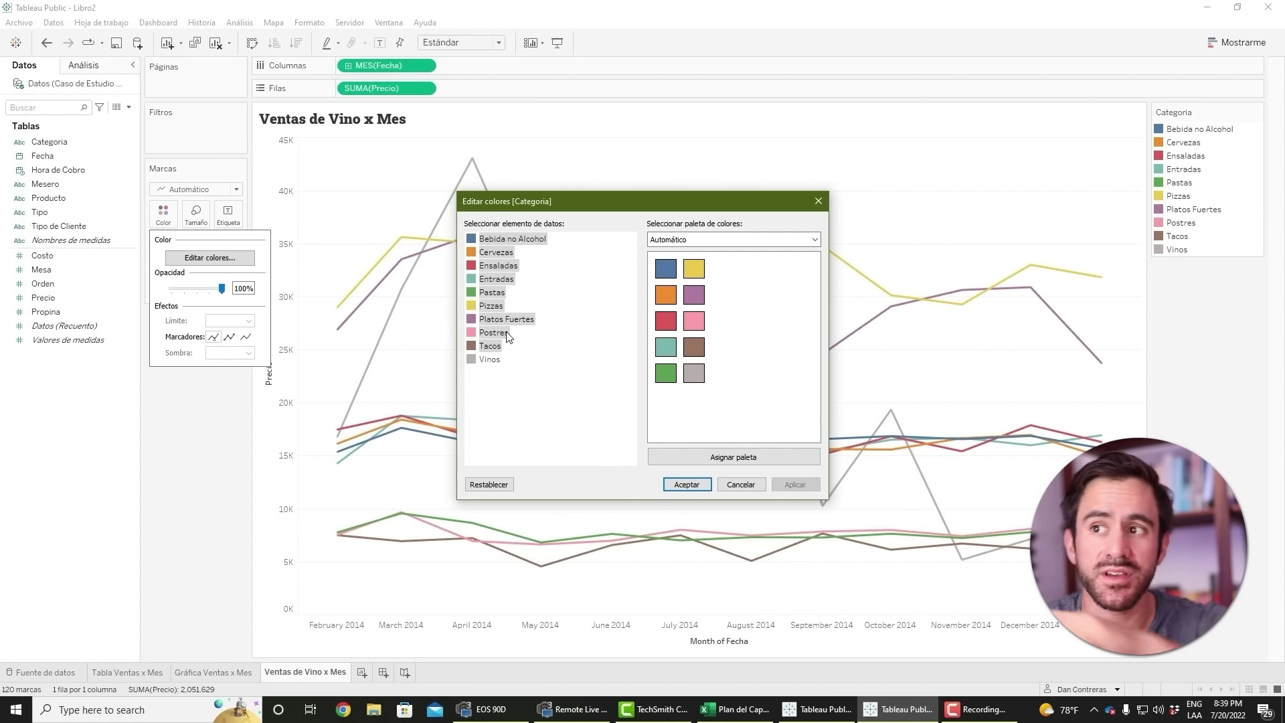
{"action": "left_click", "coordinate": [694, 372]}
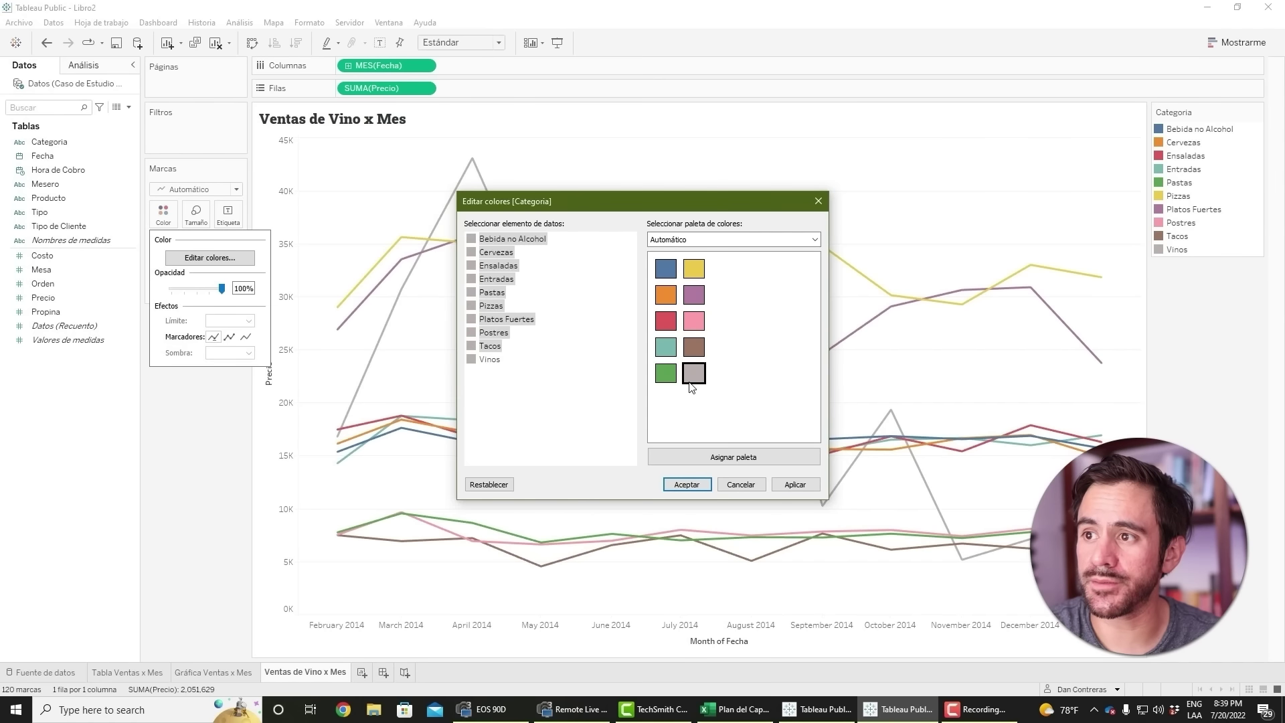
{"action": "left_click", "coordinate": [492, 361]}
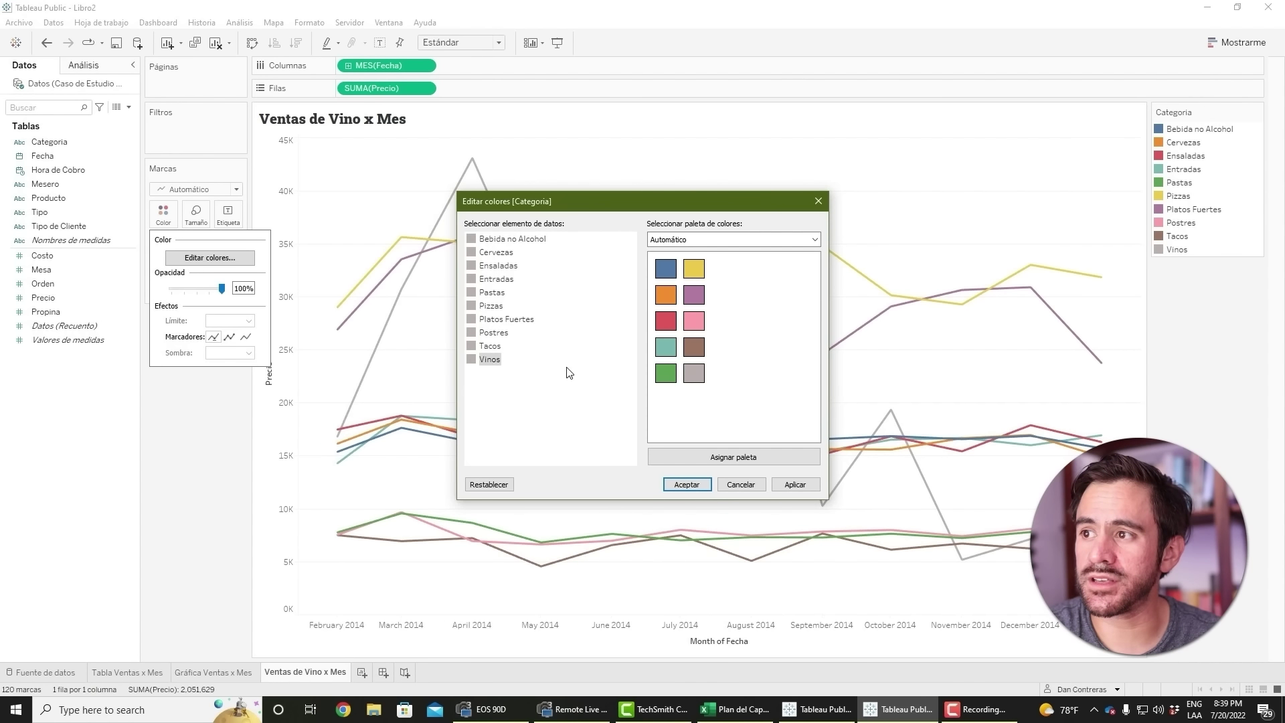
{"action": "left_click", "coordinate": [666, 320]}
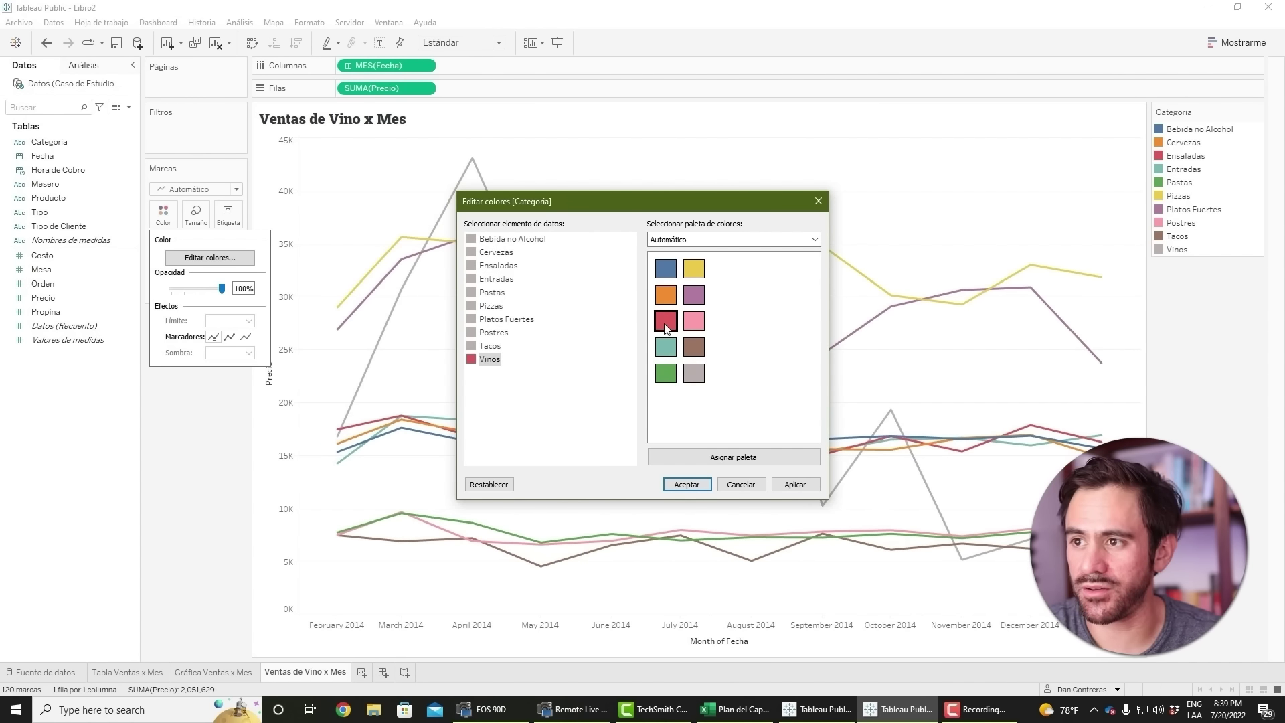
{"action": "left_click", "coordinate": [791, 483]}
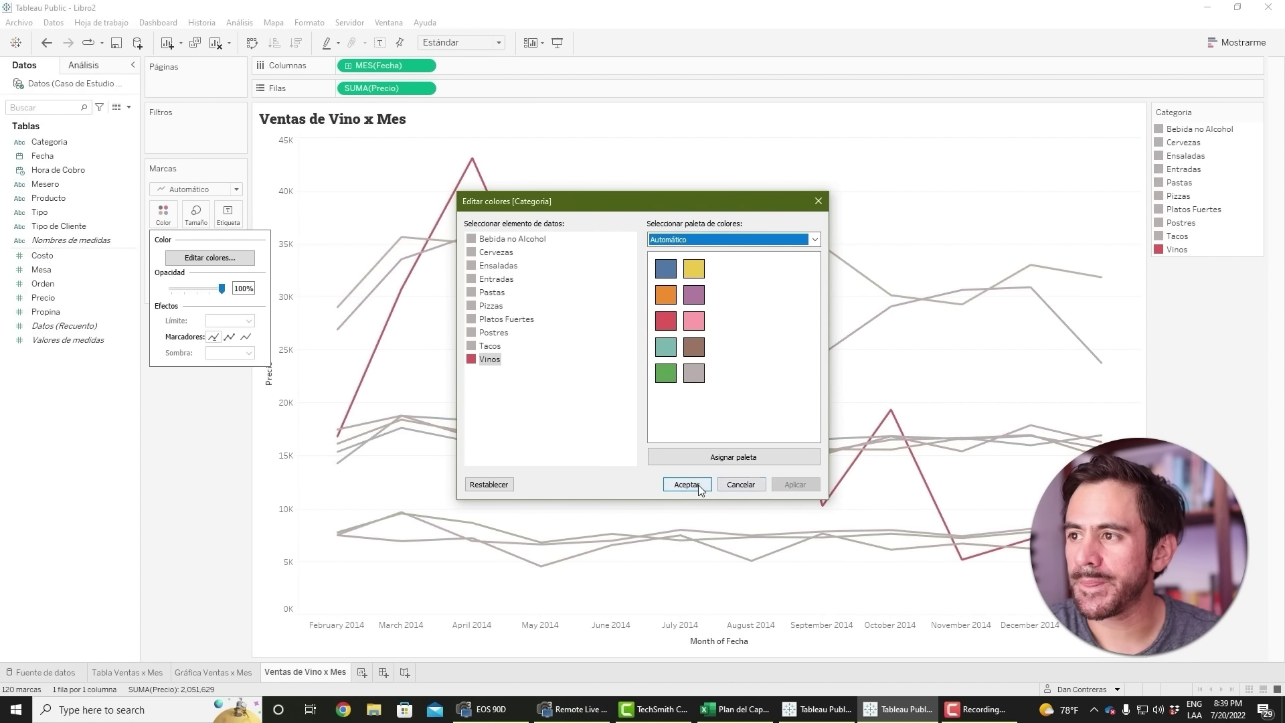
{"action": "left_click", "coordinate": [696, 486]}
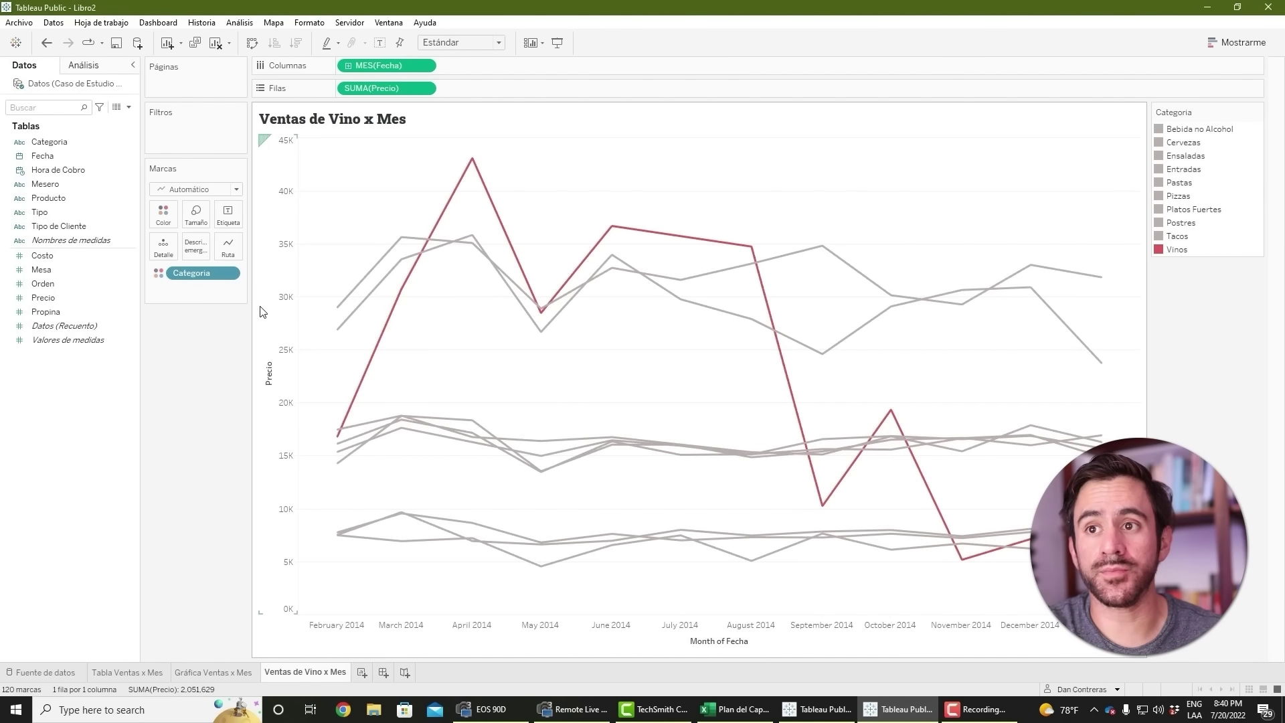
{"action": "mouse_move", "coordinate": [198, 273]}
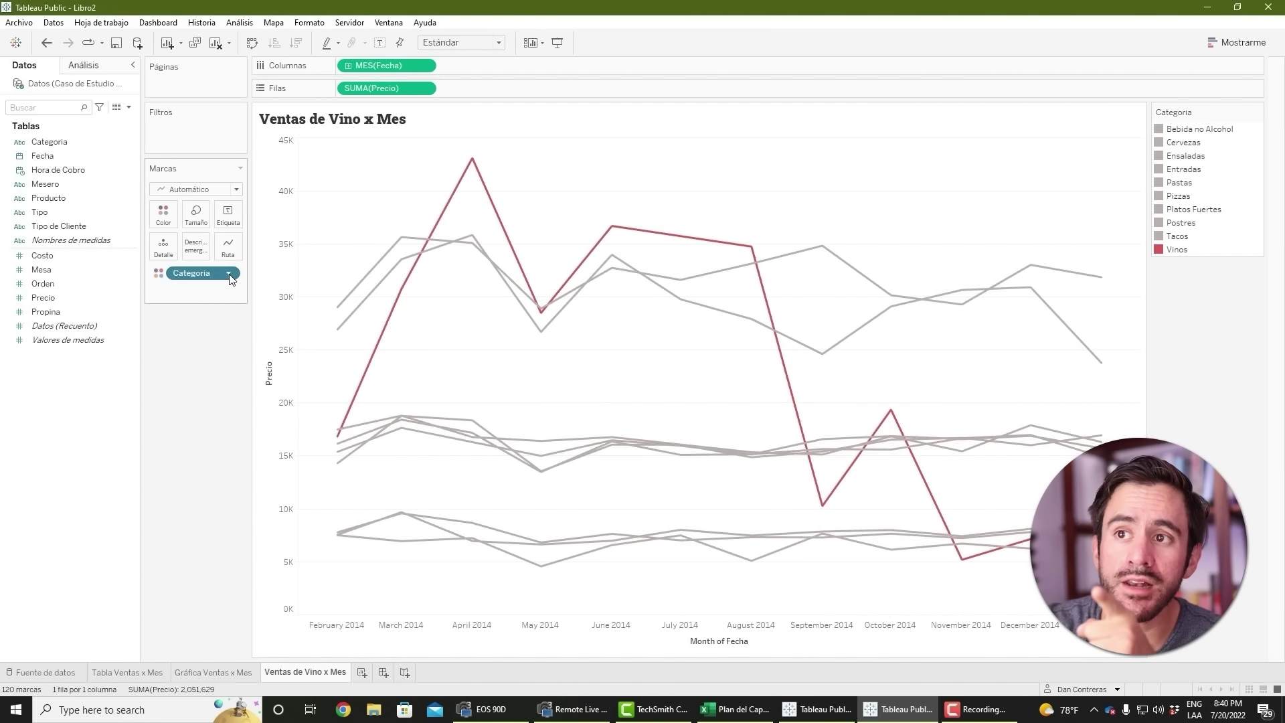
Sort Categoria manually with Vinos moved to the top of the order.
{"action": "right_click", "coordinate": [226, 284]}
{"action": "left_click", "coordinate": [227, 359]}
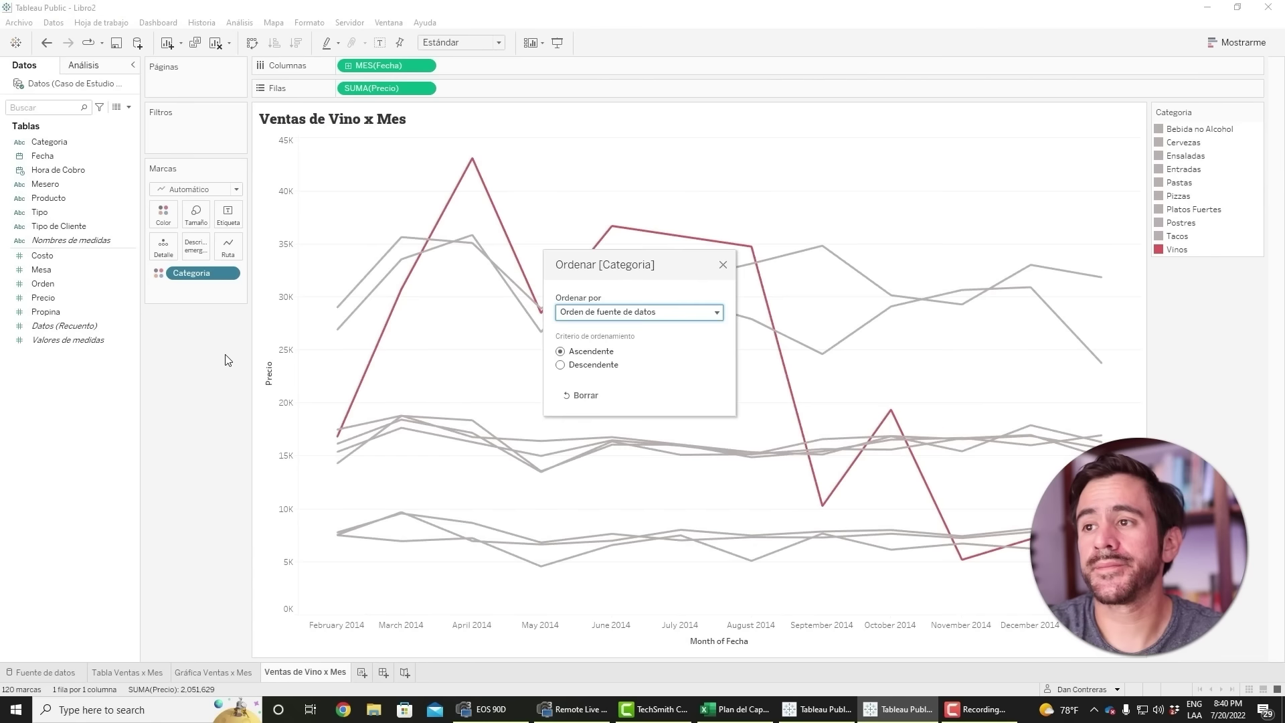
{"action": "left_click", "coordinate": [637, 312]}
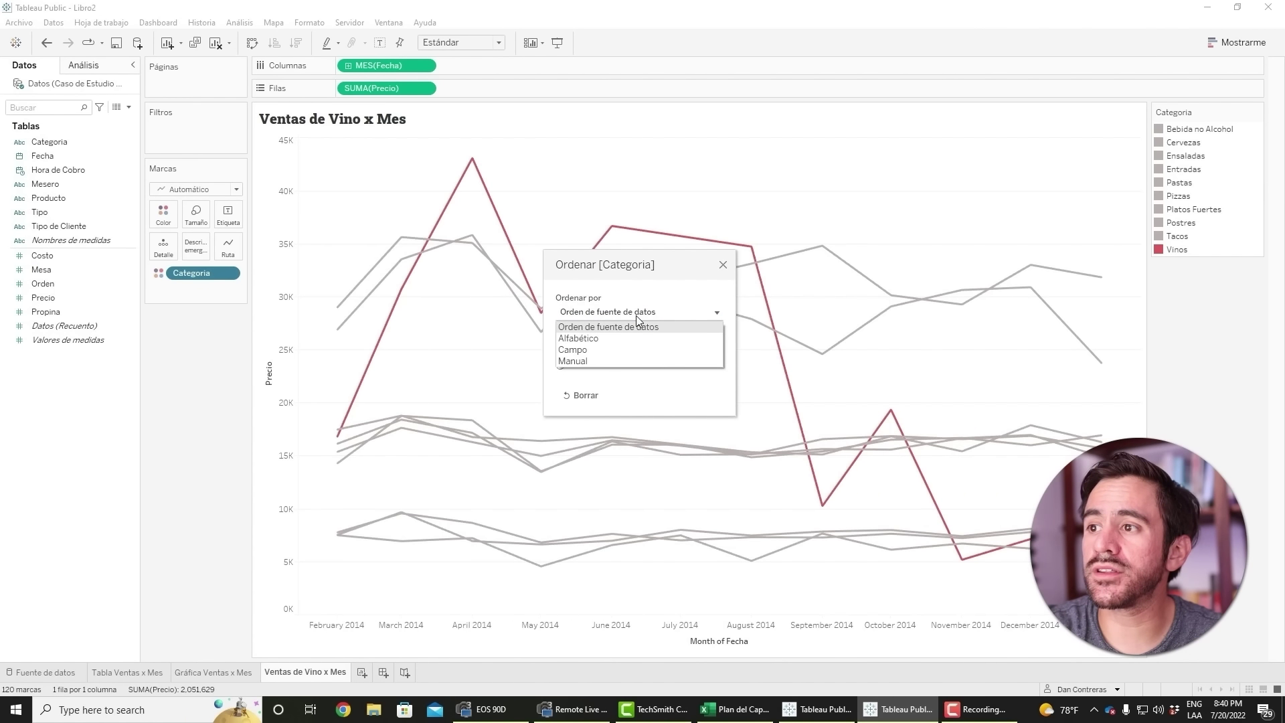
{"action": "left_click", "coordinate": [576, 362]}
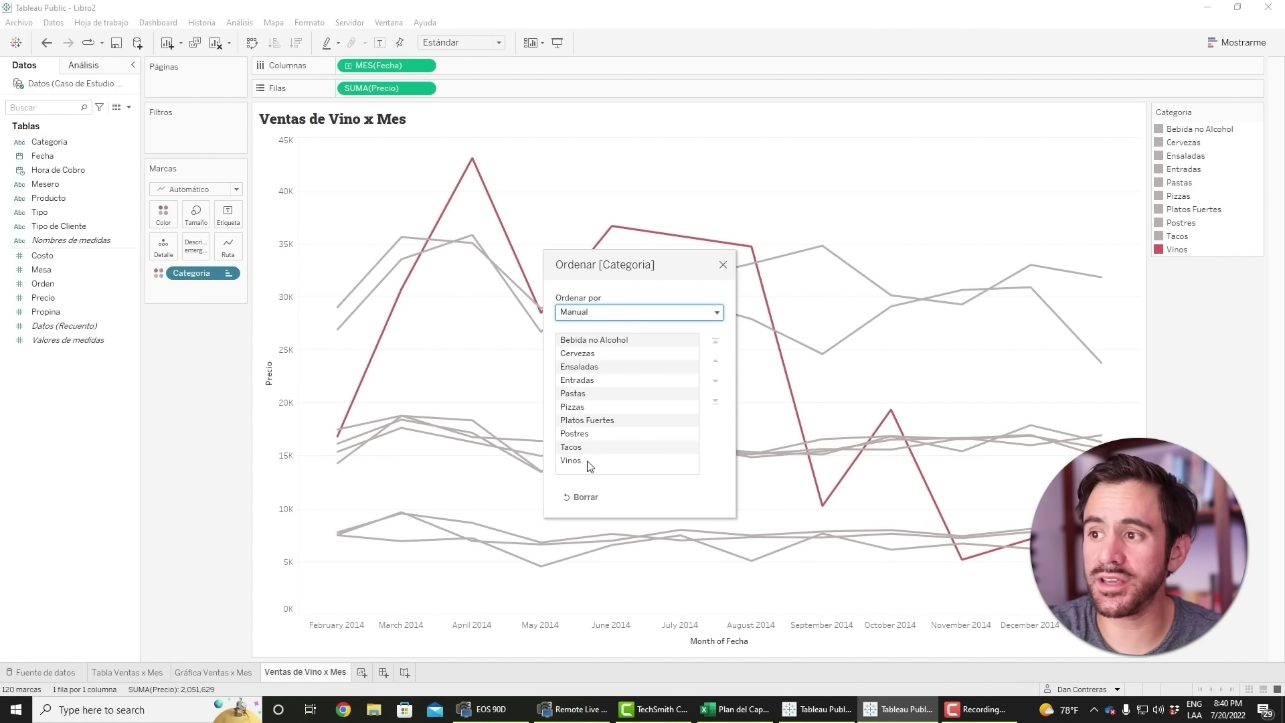
{"action": "left_click", "coordinate": [581, 462]}
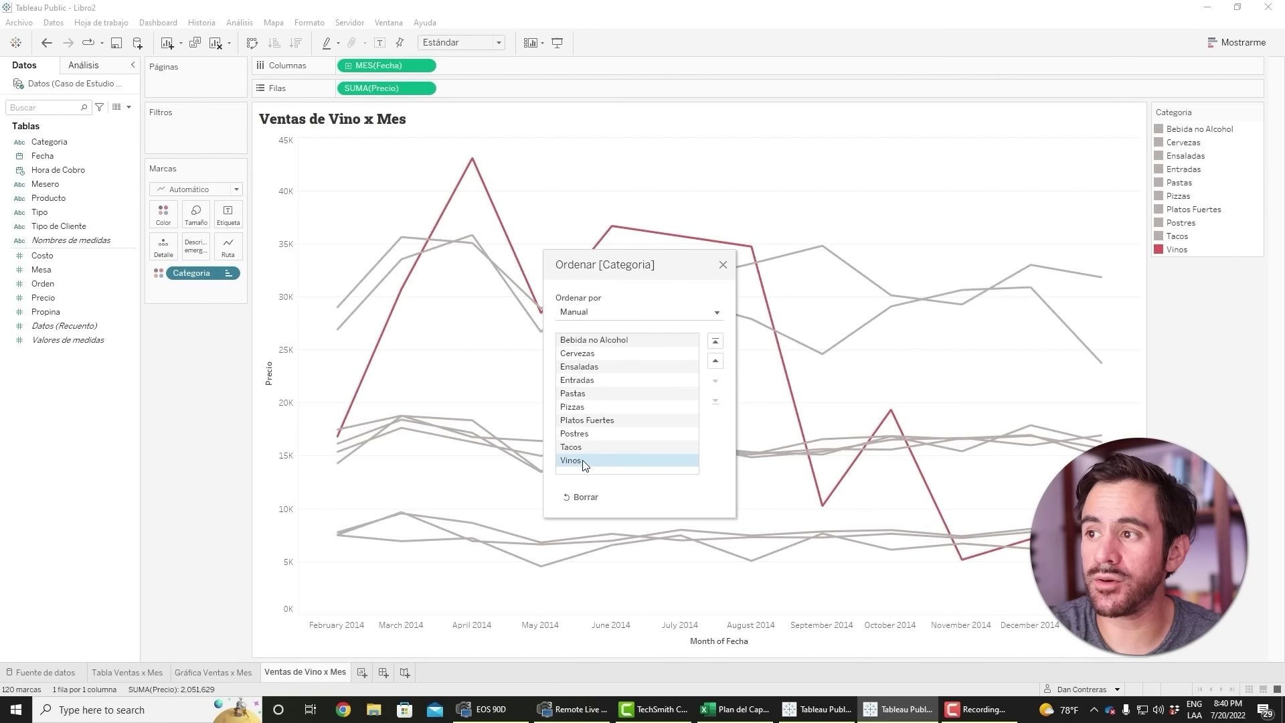
{"action": "left_click", "coordinate": [715, 343]}
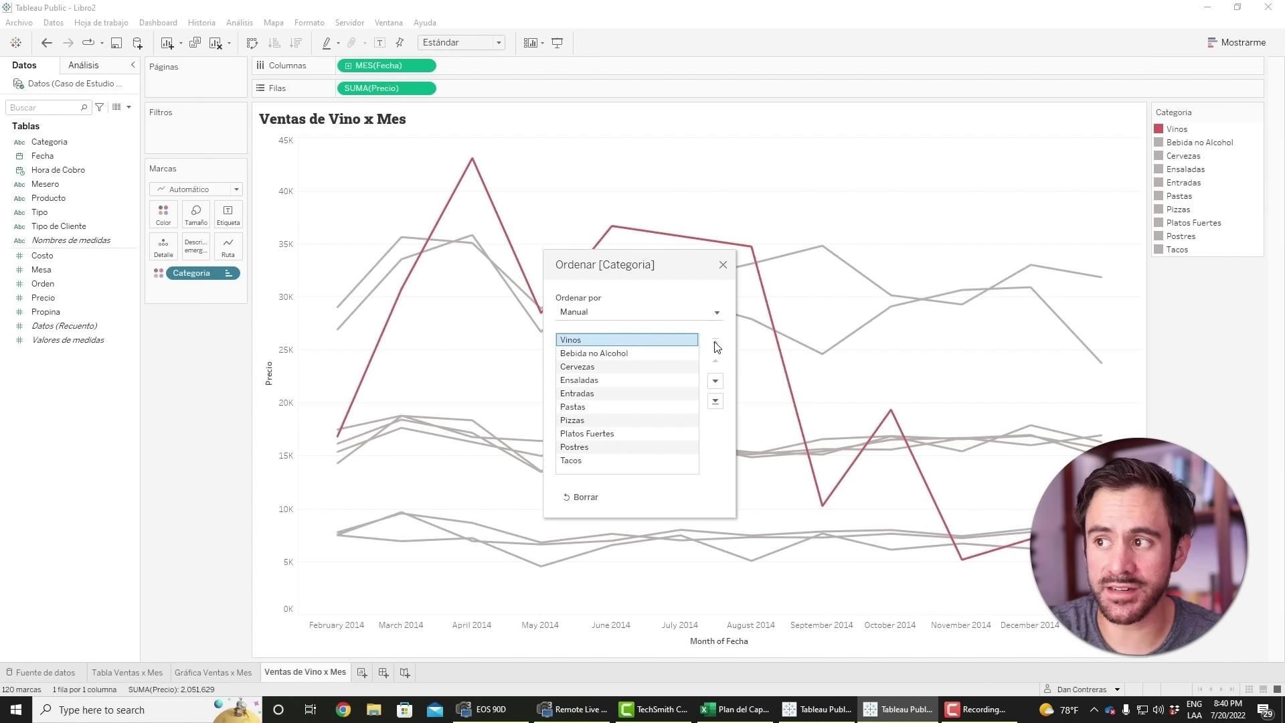
{"action": "left_click", "coordinate": [724, 260]}
{"action": "mouse_move", "coordinate": [701, 190]}
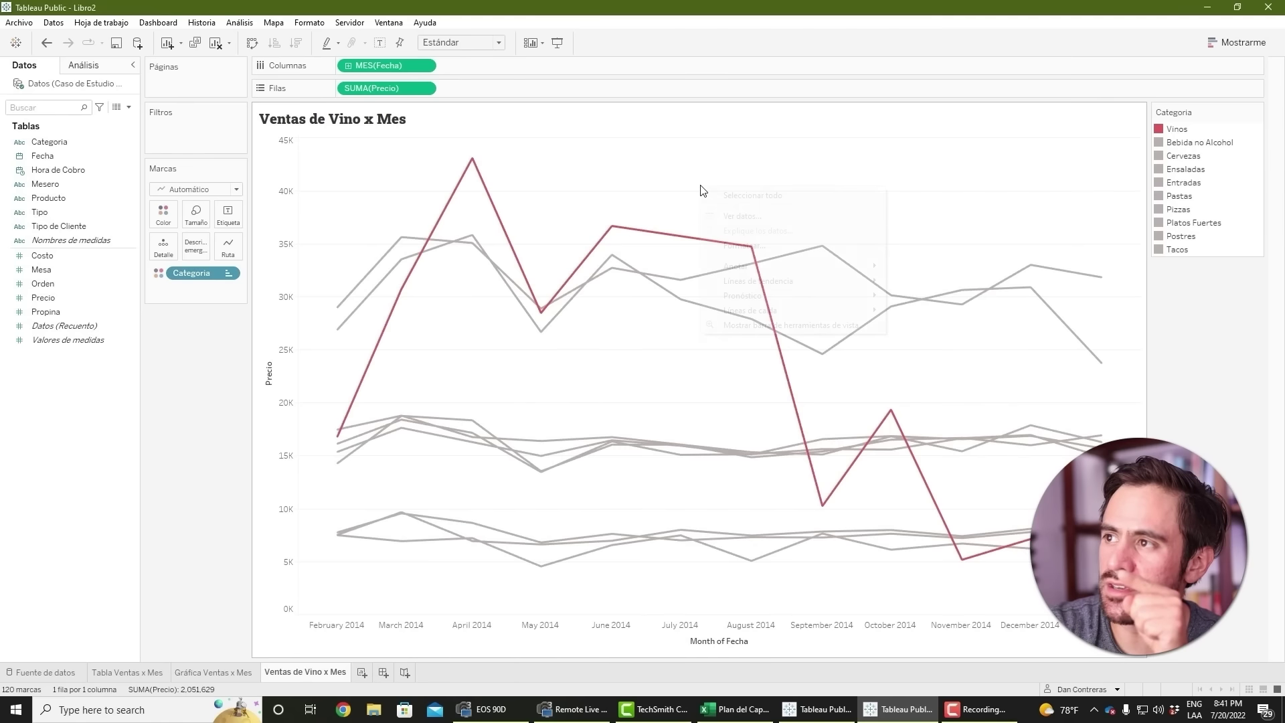
Set the sheet's grid lines to Ninguno in the line formatting settings.
{"action": "right_click", "coordinate": [700, 191]}
{"action": "left_click", "coordinate": [781, 247]}
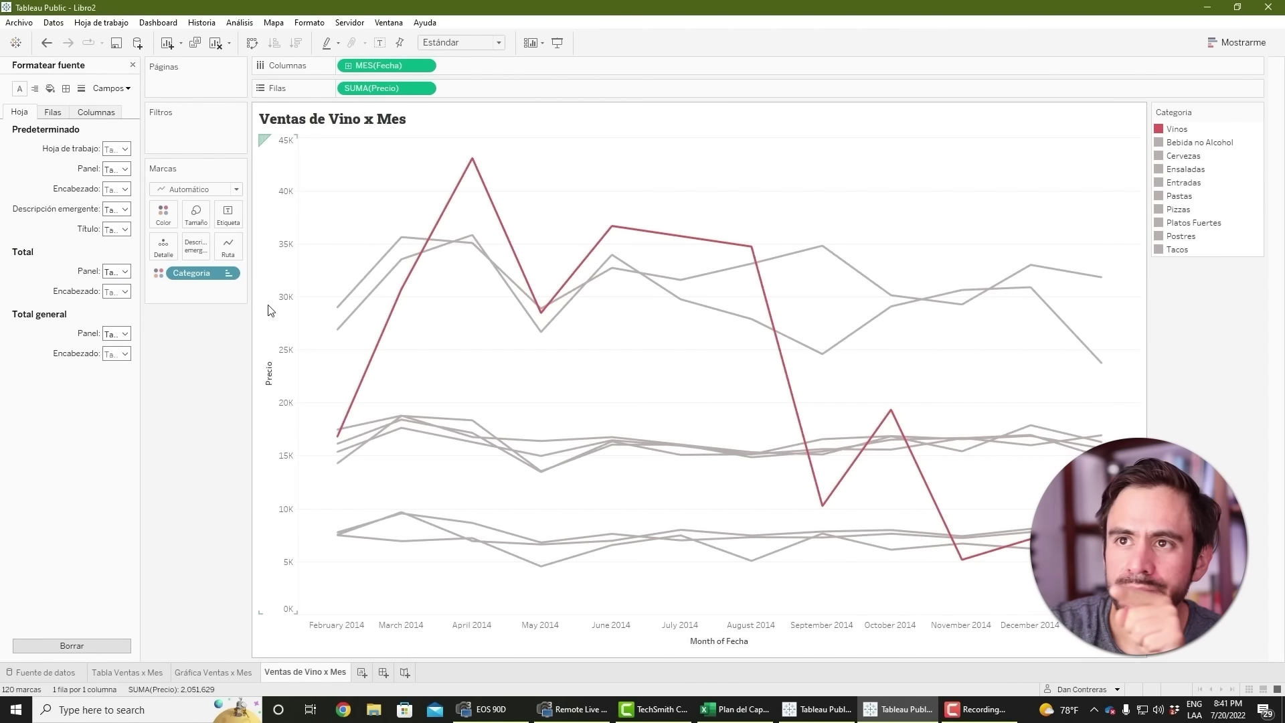
{"action": "left_click_drag", "start_coordinate": [138, 151], "coordinate": [200, 158]}
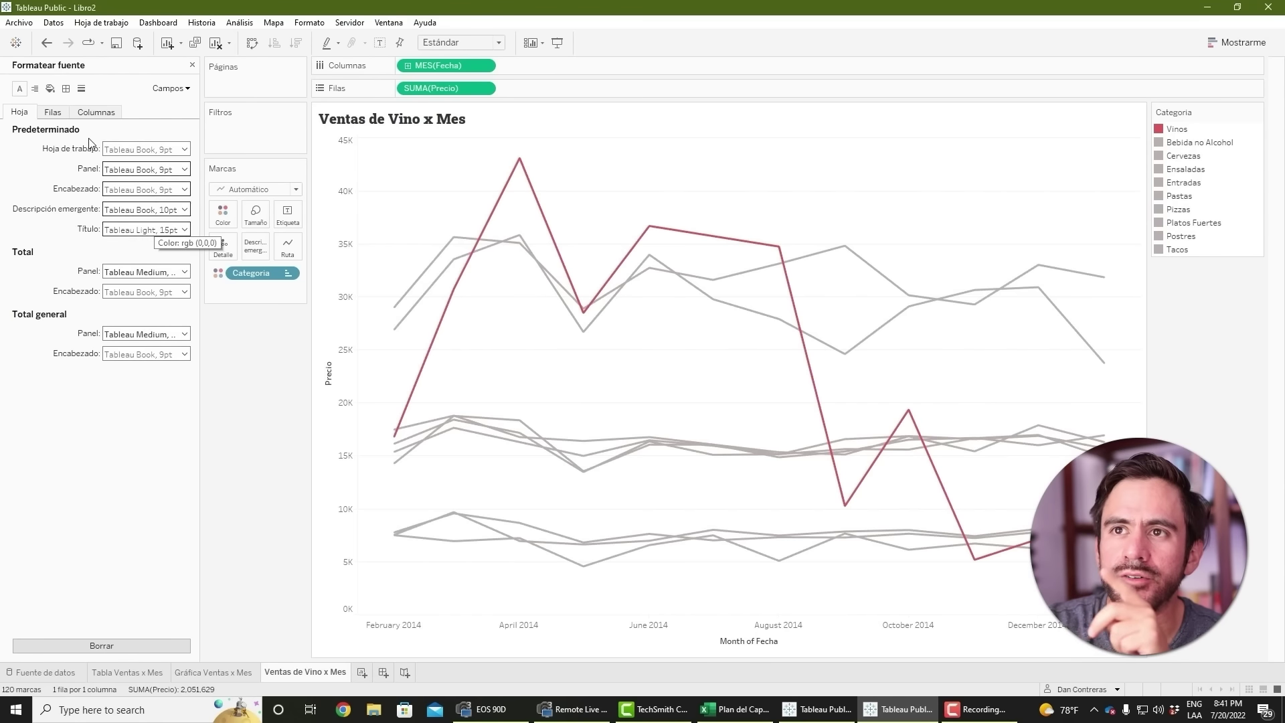
{"action": "left_click", "coordinate": [81, 89]}
{"action": "left_click", "coordinate": [124, 150]}
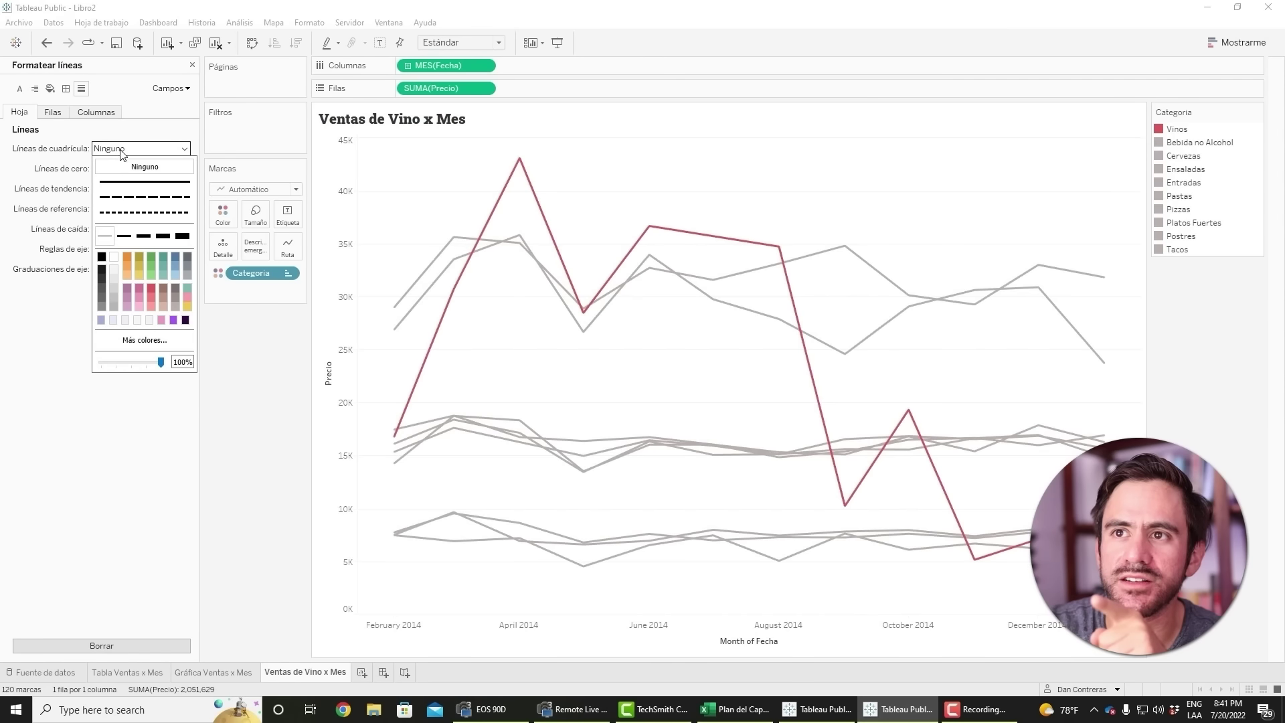
{"action": "left_click", "coordinate": [131, 174]}
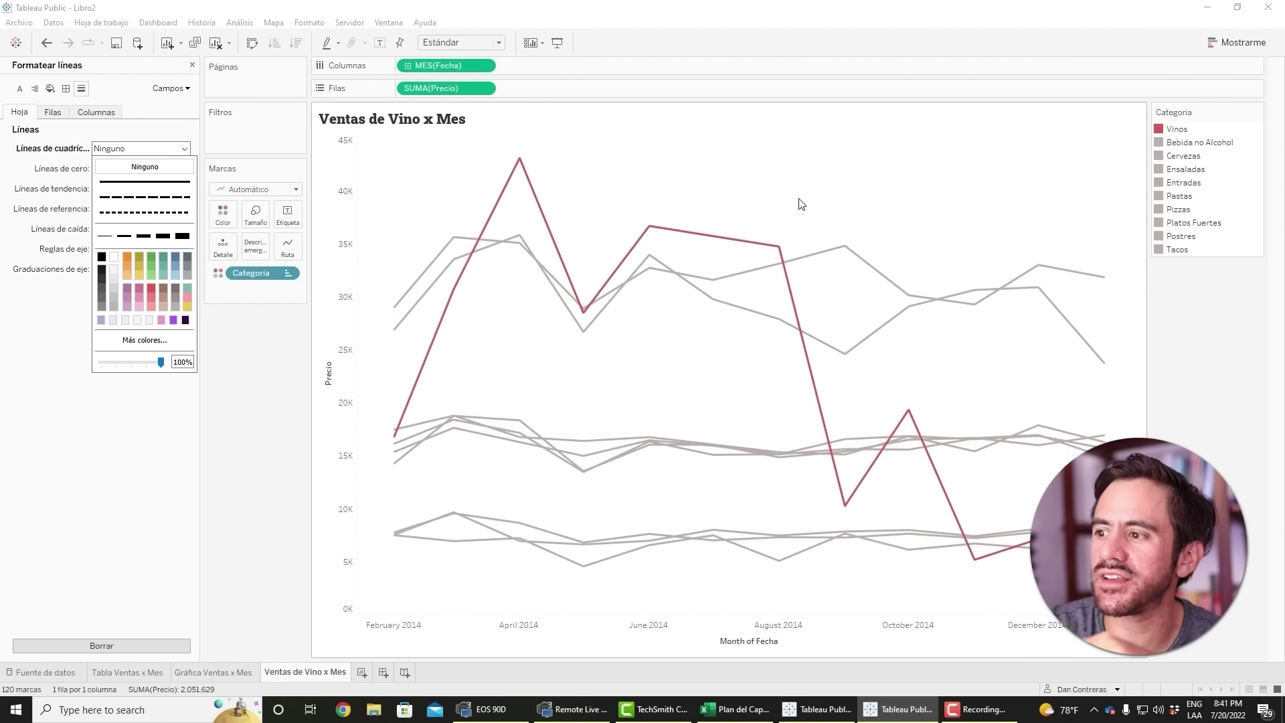
{"action": "left_click", "coordinate": [797, 200]}
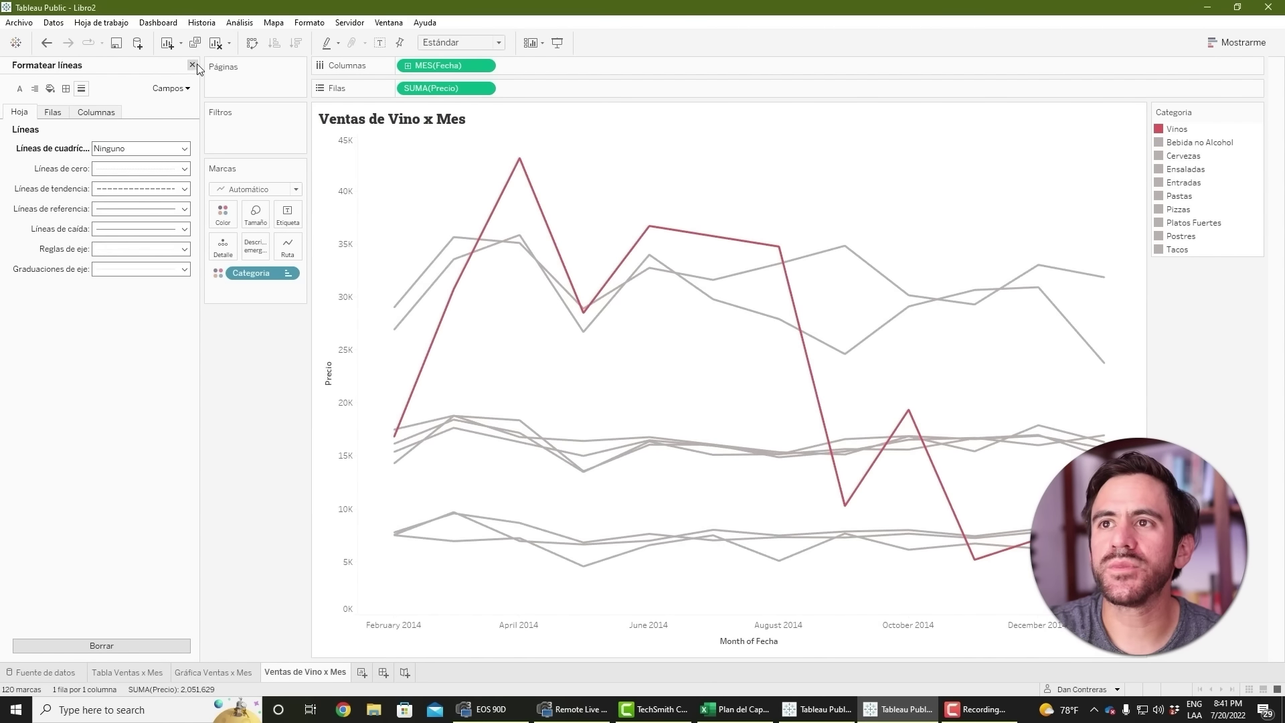
{"action": "left_click", "coordinate": [193, 65]}
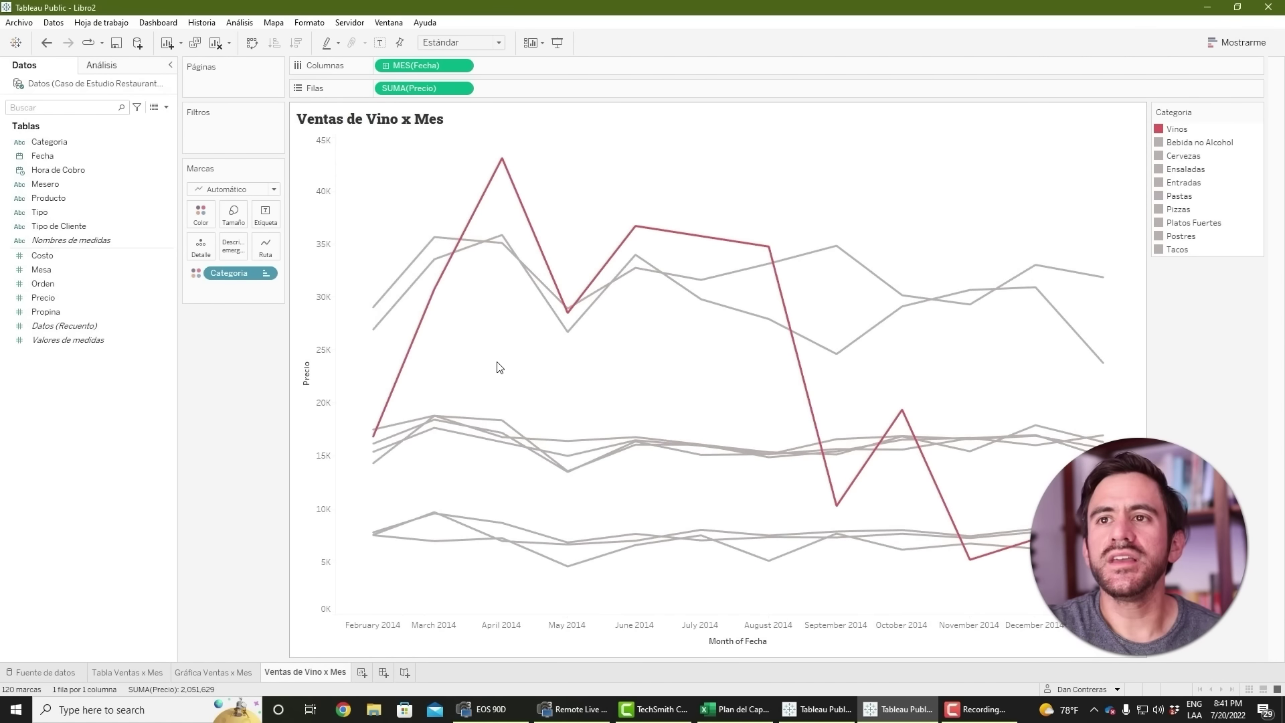
{"action": "right_click", "coordinate": [622, 189]}
{"action": "left_click", "coordinate": [651, 253]}
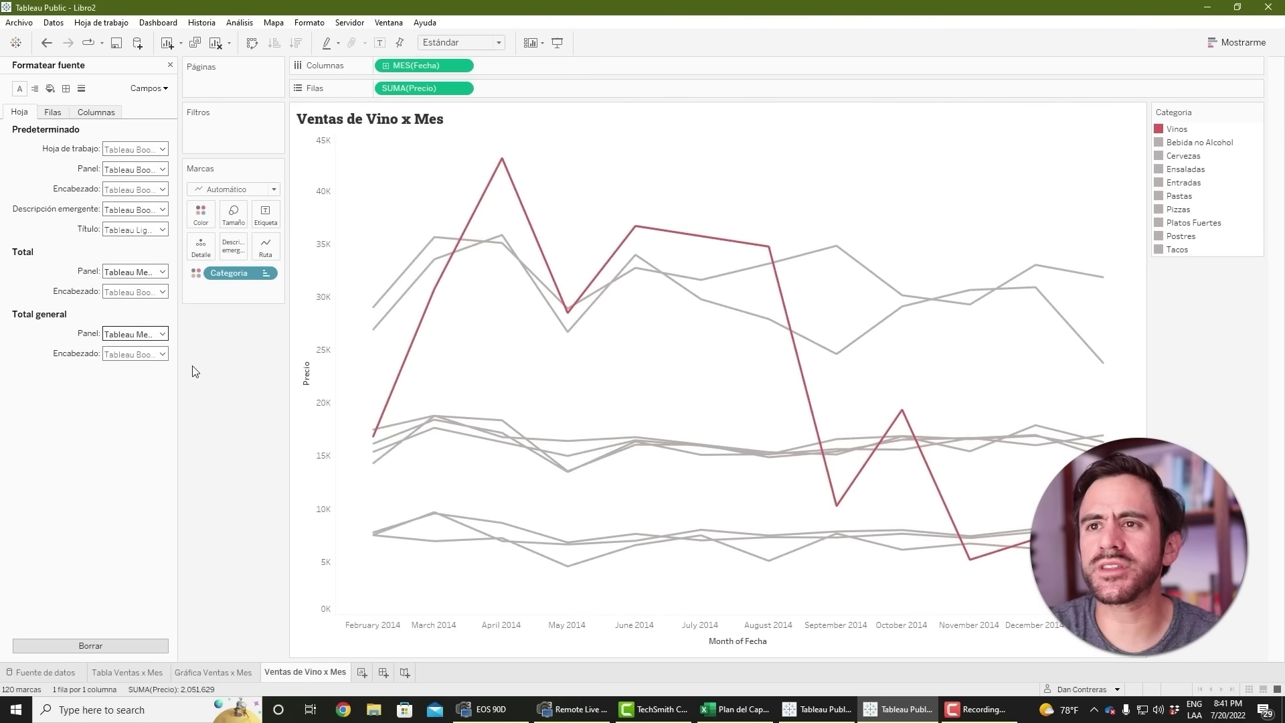
{"action": "left_click", "coordinate": [169, 66]}
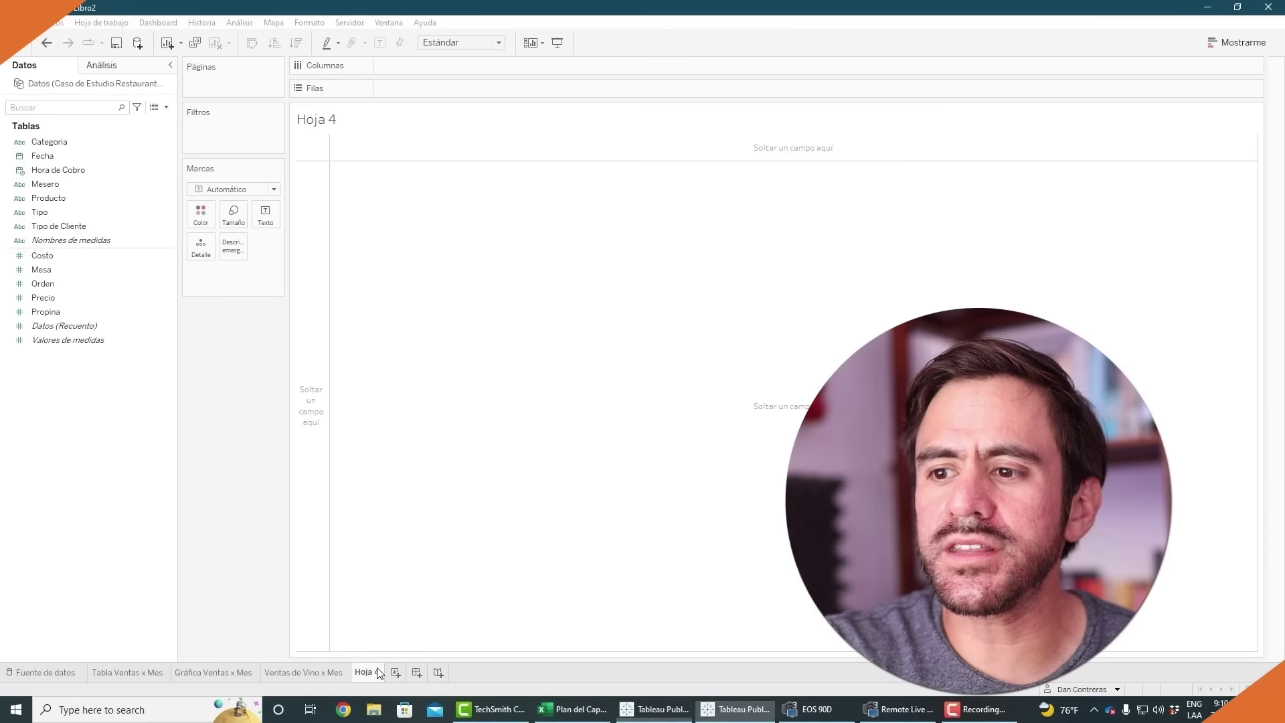
Rename the Hoja 4 tab to 'Ventas x Mes x Mesero', correcting the capital X.
{"action": "double_click", "coordinate": [379, 672]}
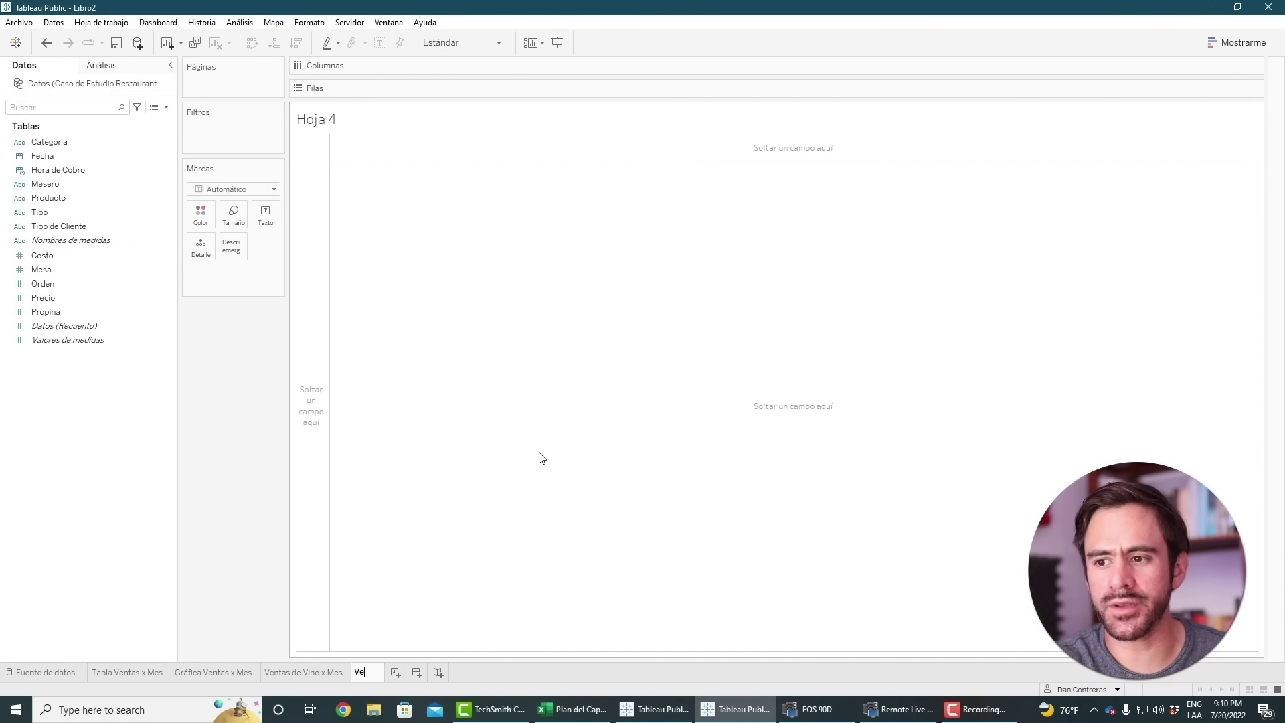
{"action": "key", "text": "BackSpace"}
{"action": "type", "text": "x Mes x Mesero"}
{"action": "key", "text": "Return"}
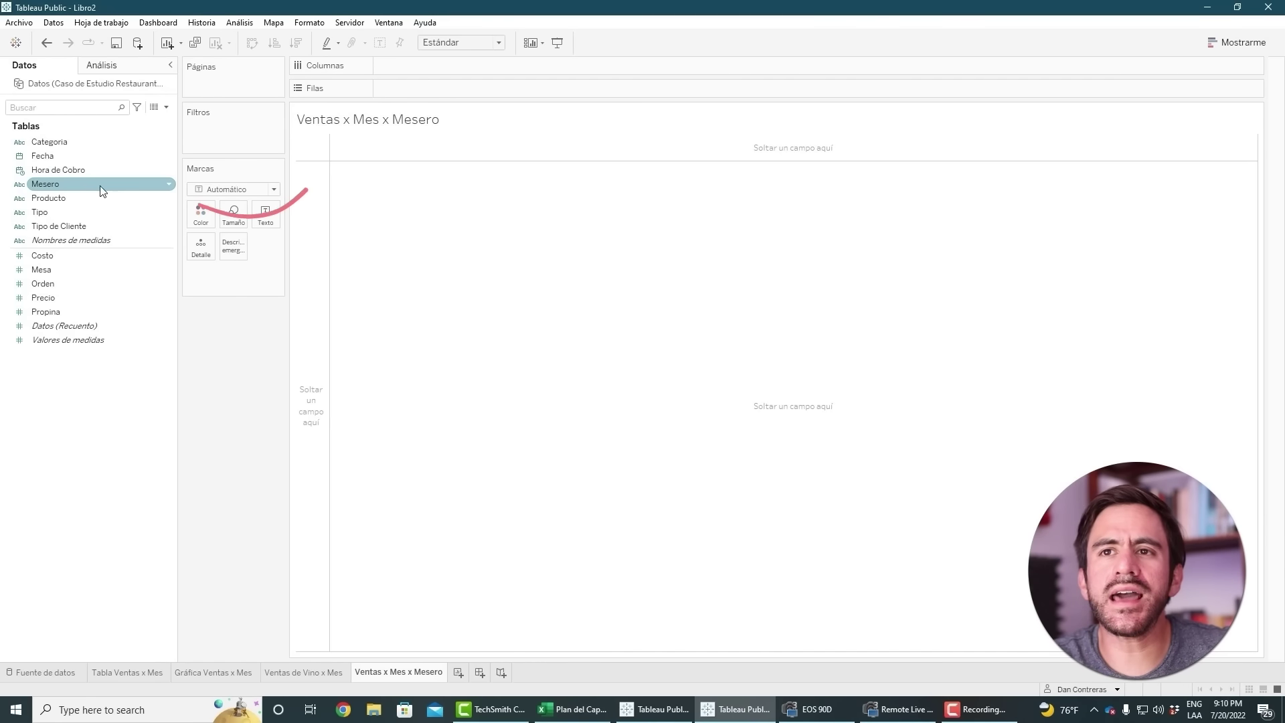
Put Fecha years and months in Filas, dropping the quarter level, and Mesero in Columnas.
{"action": "mouse_move", "coordinate": [42, 156]}
{"action": "left_mouse_down"}
{"action": "mouse_move", "coordinate": [367, 313]}
{"action": "mouse_move", "coordinate": [432, 92]}
{"action": "left_mouse_up"}
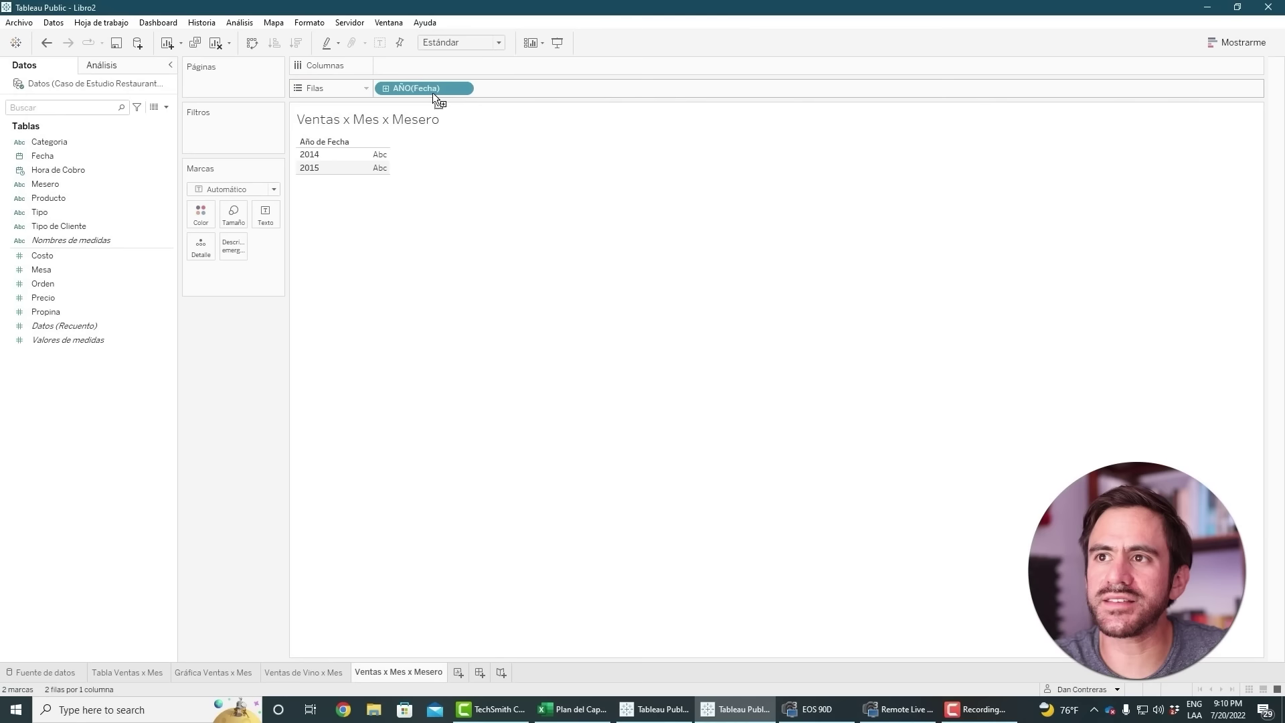
{"action": "left_click", "coordinate": [386, 88]}
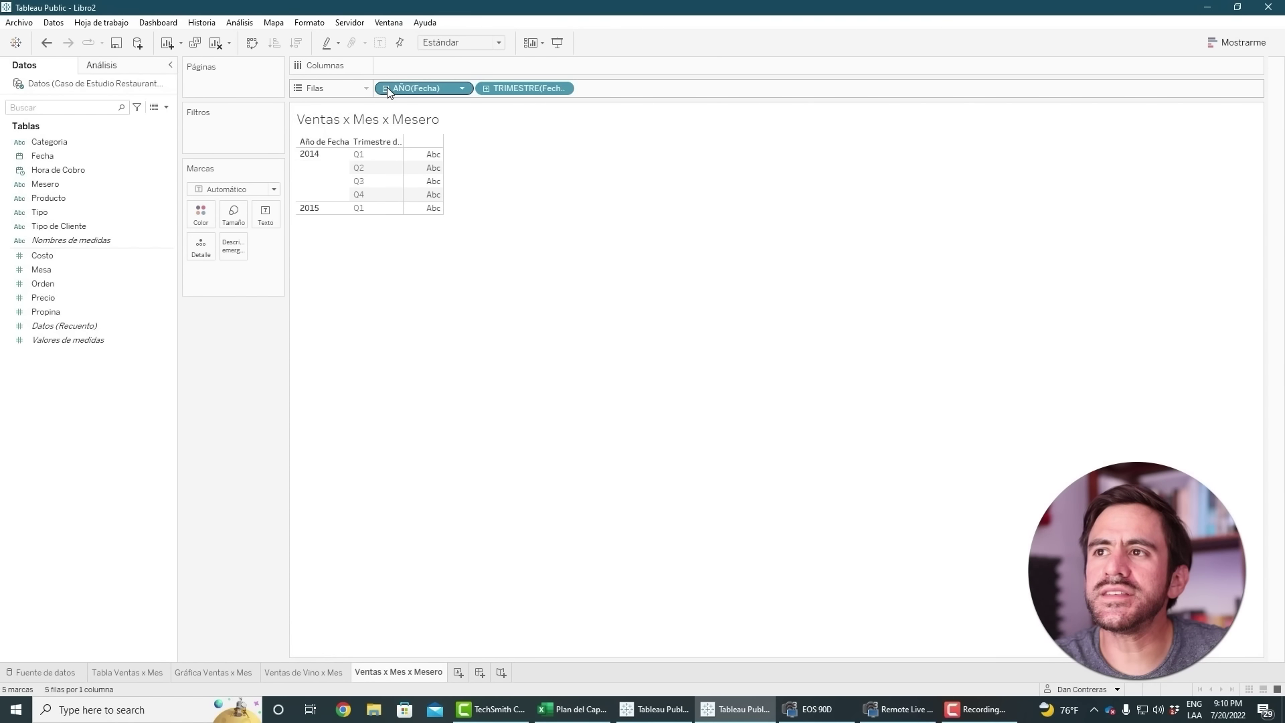
{"action": "left_click", "coordinate": [487, 88]}
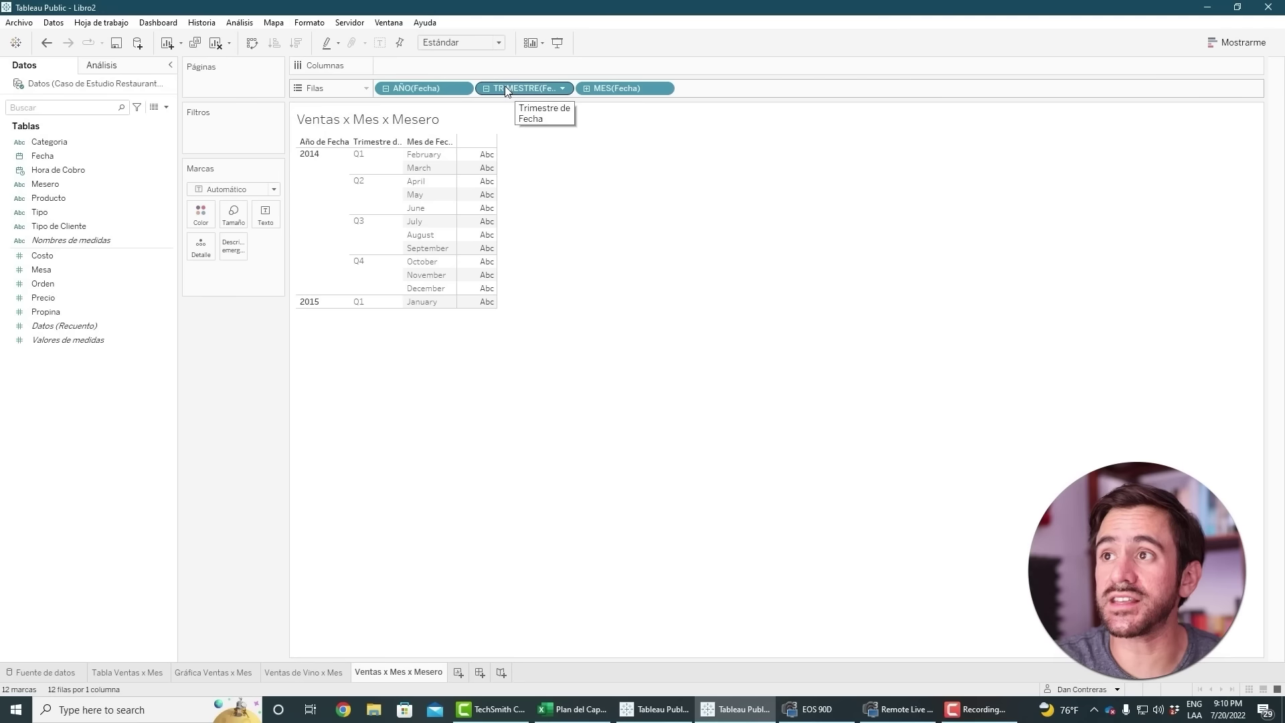
{"action": "left_click_drag", "start_coordinate": [507, 88], "coordinate": [263, 428]}
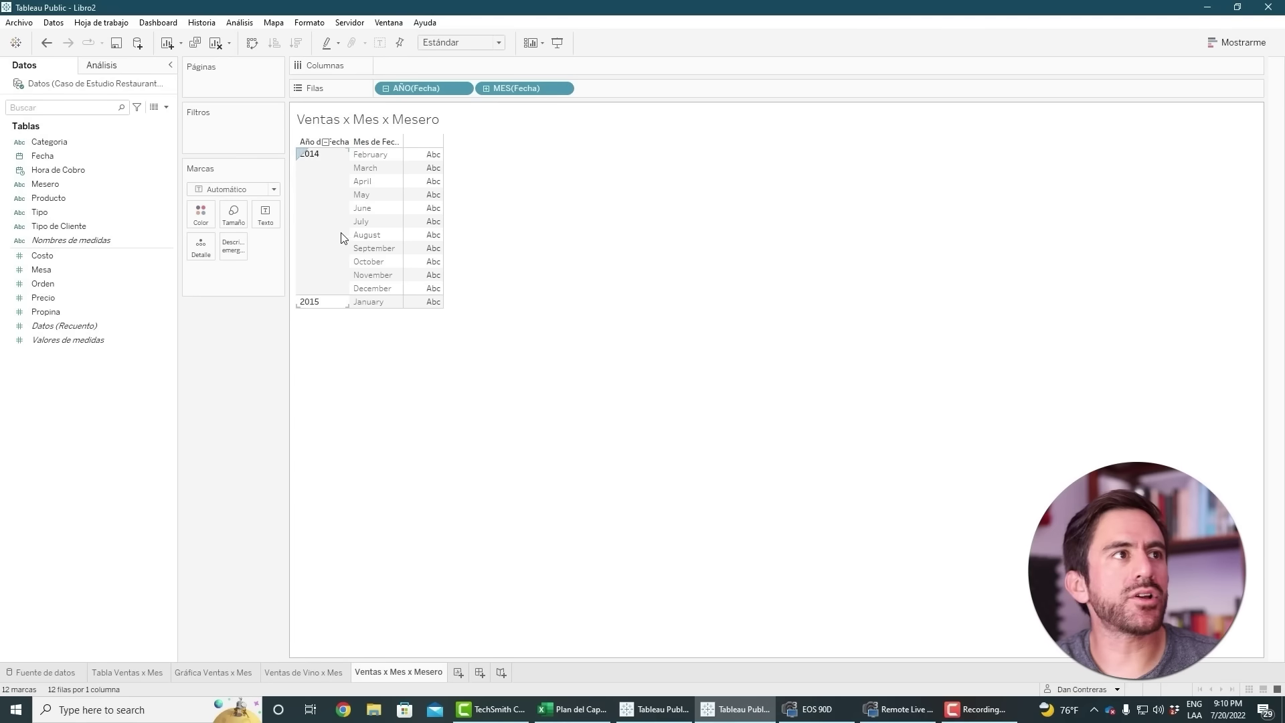
{"action": "left_click_drag", "start_coordinate": [44, 184], "coordinate": [423, 72]}
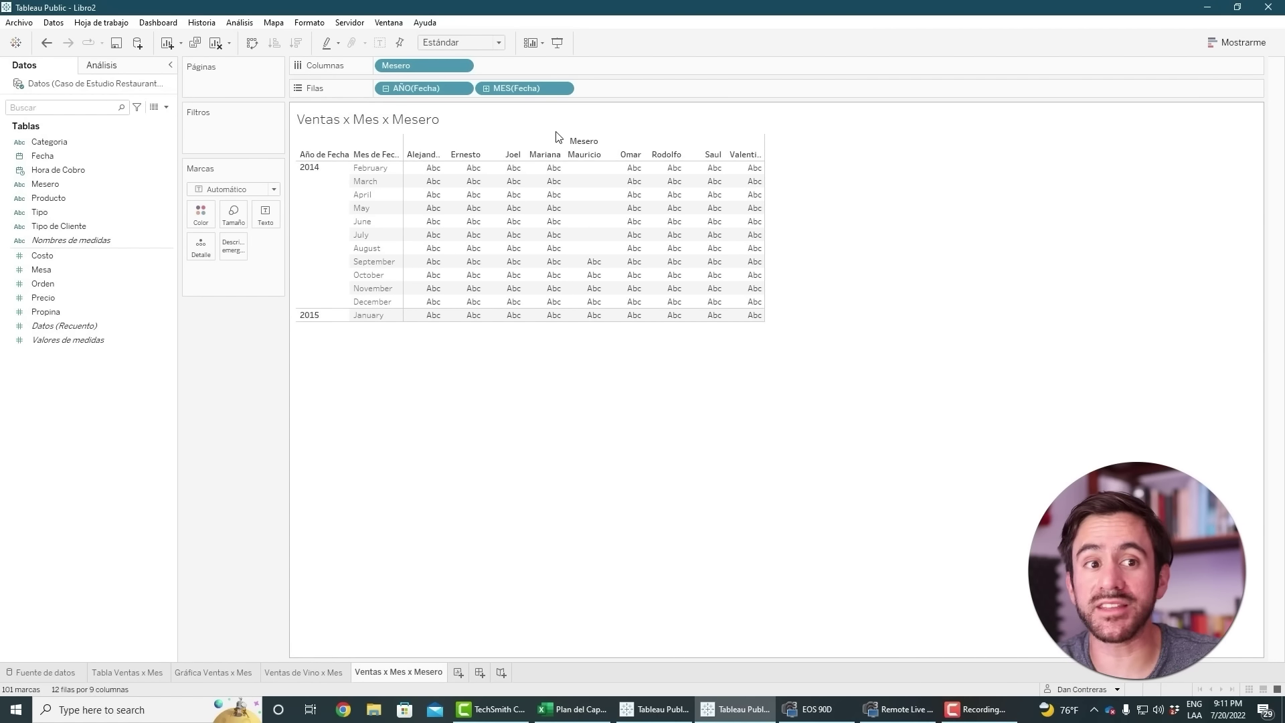
{"action": "left_click", "coordinate": [50, 313]}
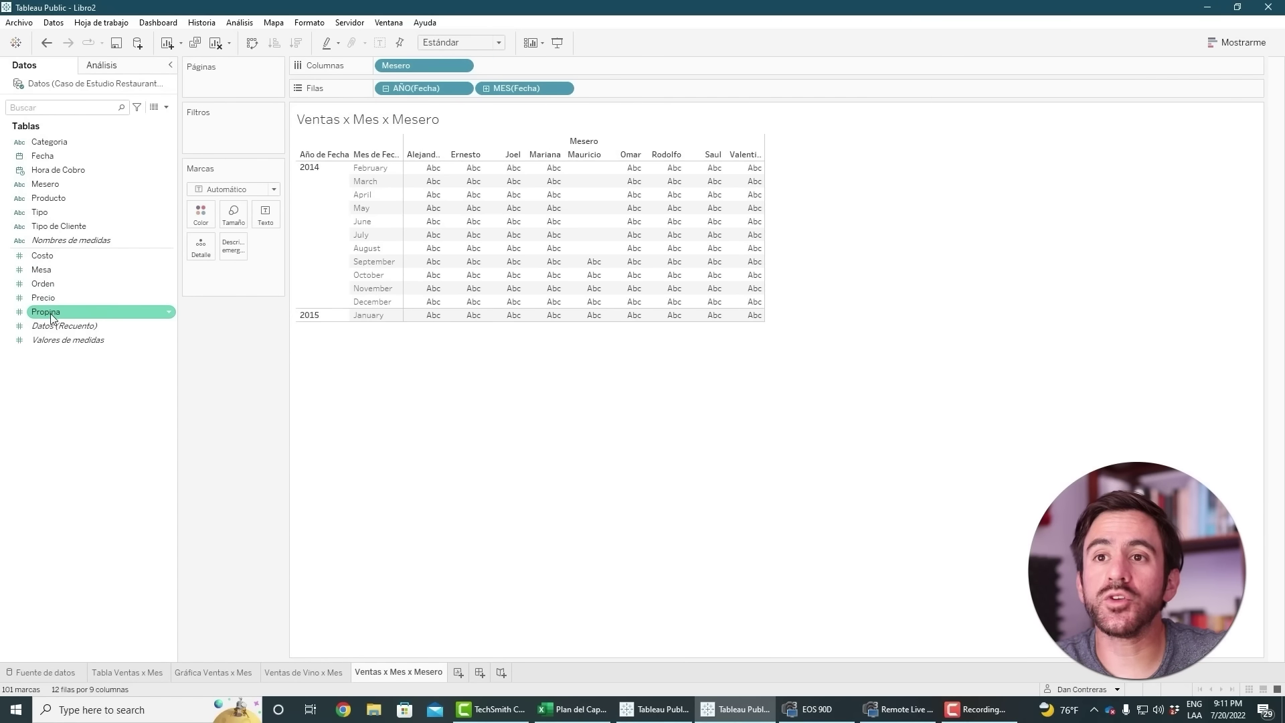
Show SUMA(Precio) as numeric text in every waiter-month cell instead of colour, totalling 2,051,629.
{"action": "mouse_move", "coordinate": [61, 296]}
{"action": "left_mouse_down"}
{"action": "mouse_move", "coordinate": [303, 293]}
{"action": "mouse_move", "coordinate": [200, 216]}
{"action": "left_mouse_up"}
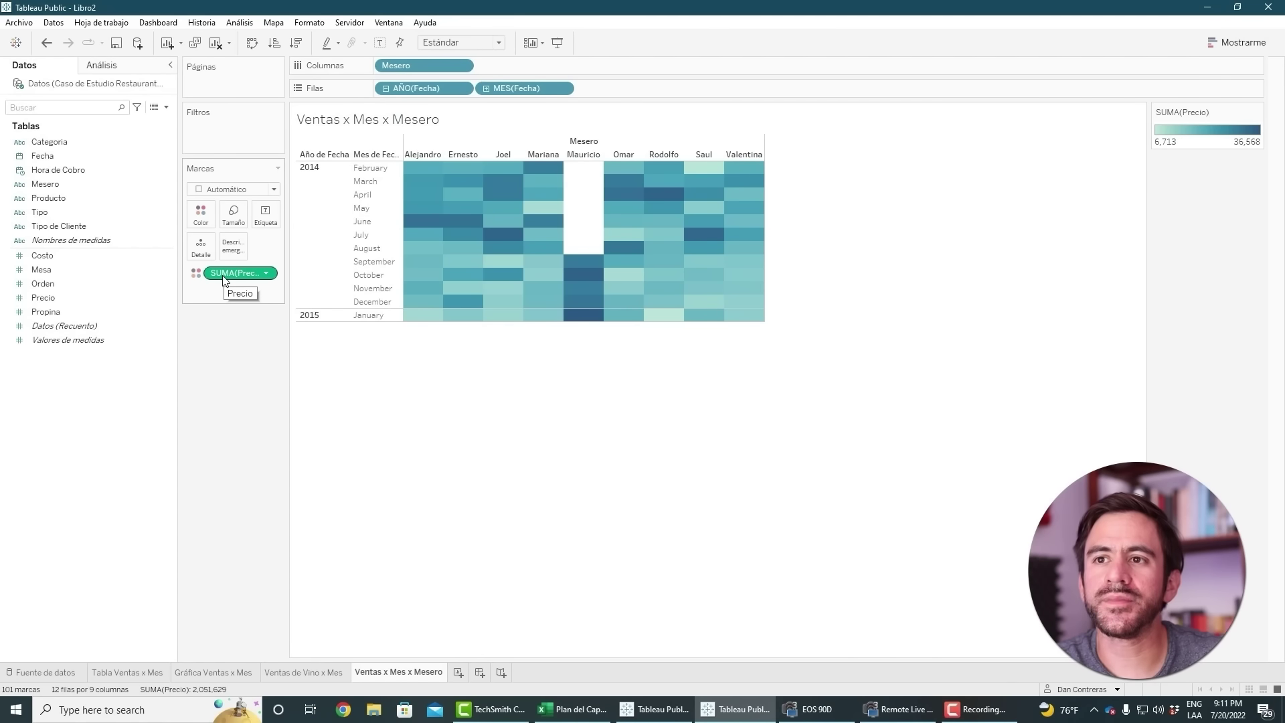
{"action": "left_click_drag", "start_coordinate": [218, 279], "coordinate": [247, 284]}
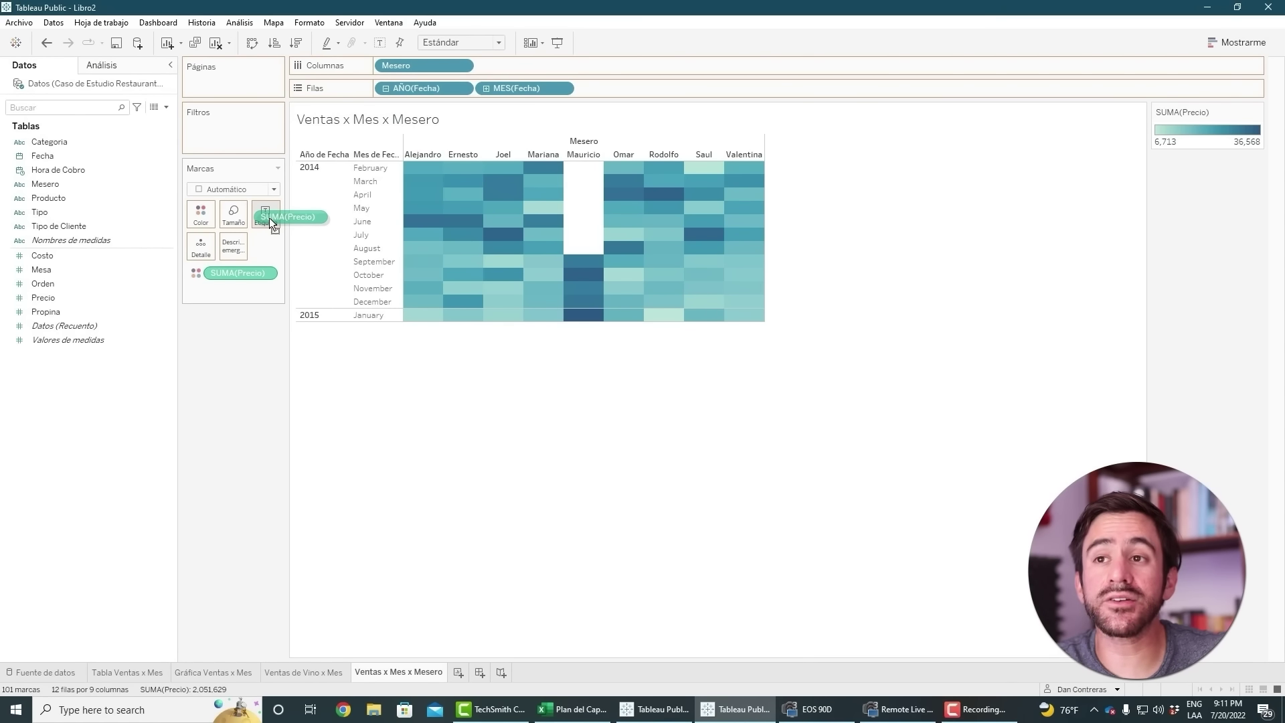
{"action": "left_click_drag", "start_coordinate": [269, 218], "coordinate": [269, 218]}
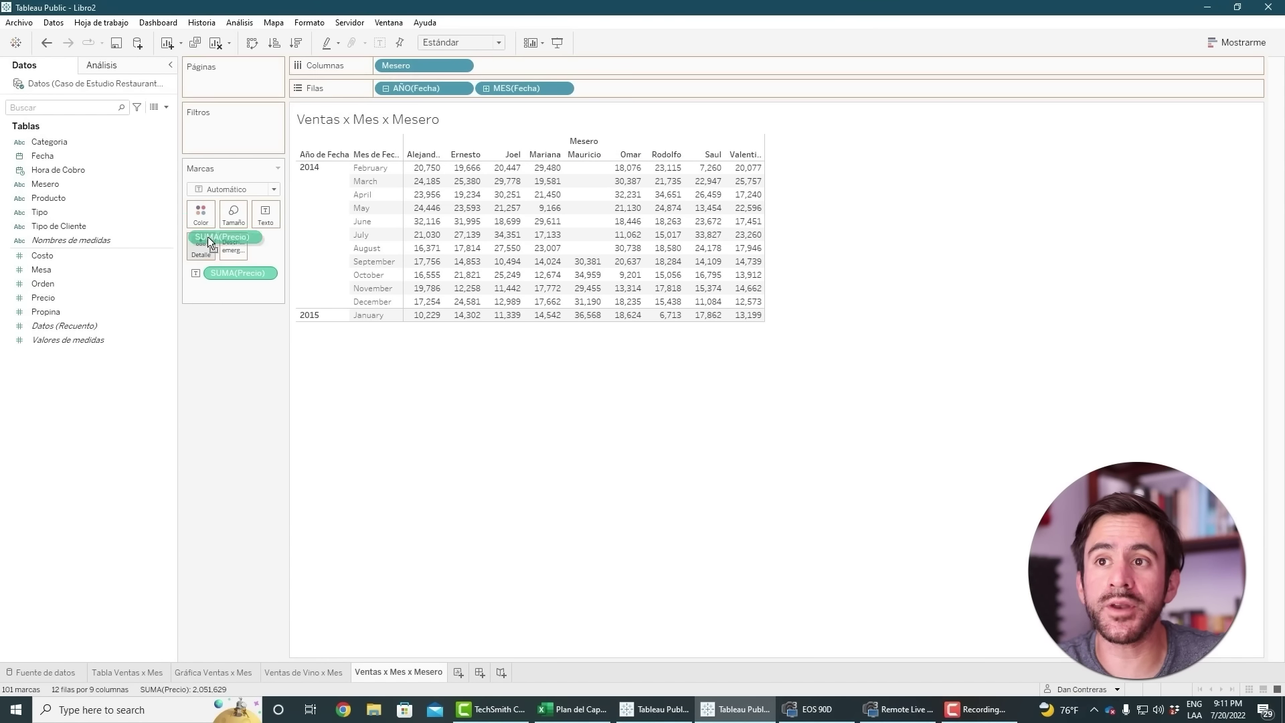
{"action": "mouse_move", "coordinate": [228, 280]}
{"action": "left_mouse_down"}
{"action": "mouse_move", "coordinate": [201, 213]}
{"action": "mouse_move", "coordinate": [266, 217]}
{"action": "mouse_move", "coordinate": [221, 239]}
{"action": "mouse_move", "coordinate": [200, 212]}
{"action": "mouse_move", "coordinate": [267, 217]}
{"action": "left_mouse_up"}
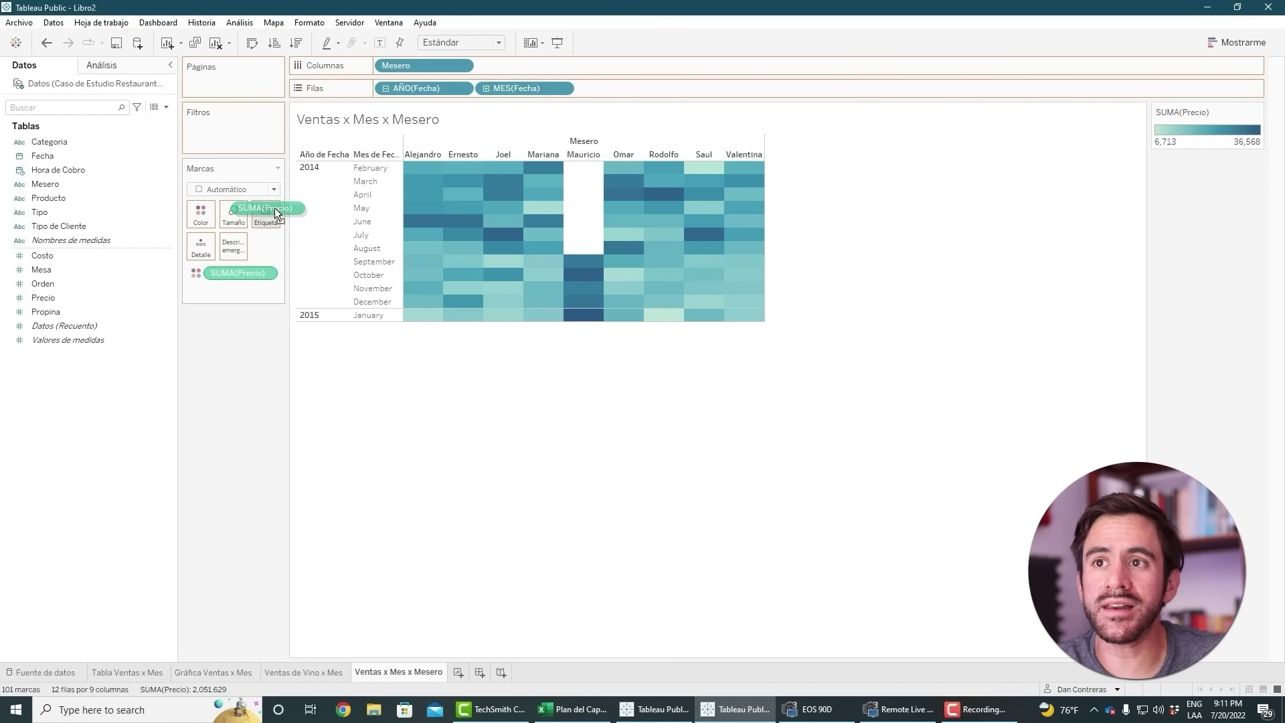
{"action": "left_click_drag", "start_coordinate": [239, 273], "coordinate": [211, 226]}
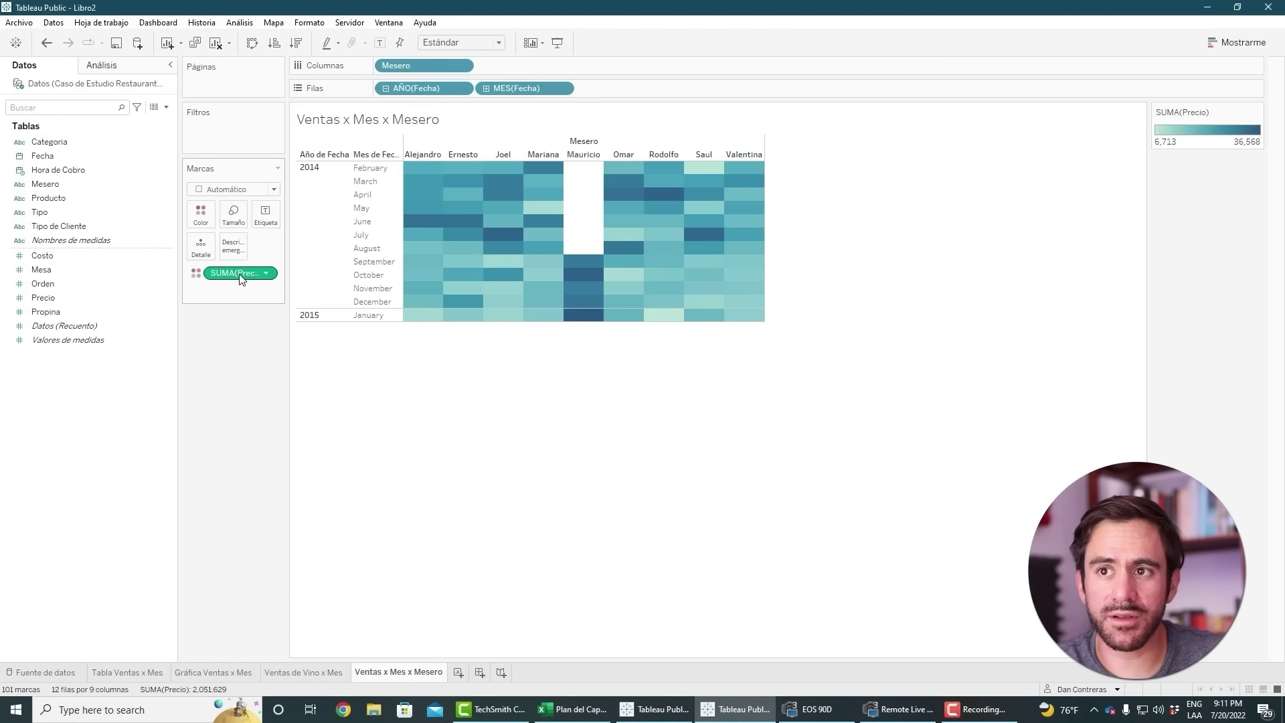
{"action": "left_click_drag", "start_coordinate": [239, 272], "coordinate": [267, 218]}
{"action": "mouse_move", "coordinate": [239, 272]}
{"action": "left_mouse_down"}
{"action": "mouse_move", "coordinate": [201, 214]}
{"action": "mouse_move", "coordinate": [267, 221]}
{"action": "left_mouse_up"}
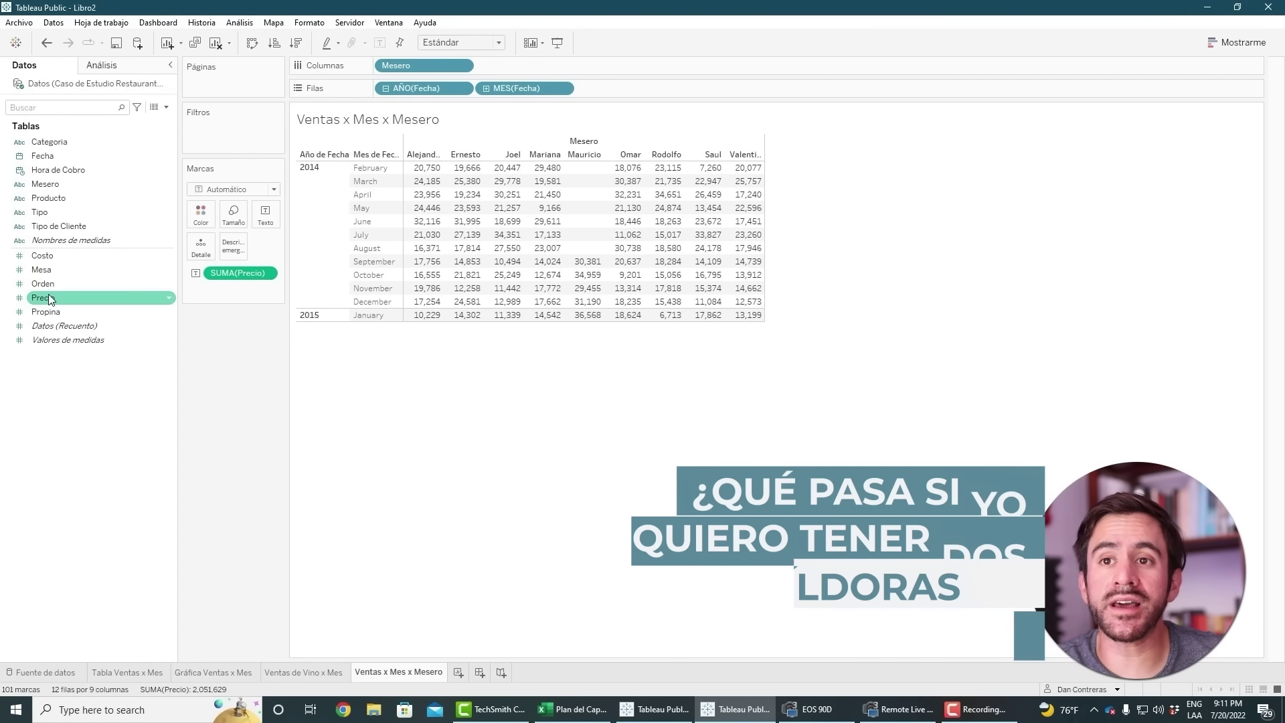
{"action": "mouse_move", "coordinate": [51, 299]}
{"action": "left_mouse_down"}
{"action": "mouse_move", "coordinate": [203, 206]}
{"action": "mouse_move", "coordinate": [38, 300]}
{"action": "left_mouse_up"}
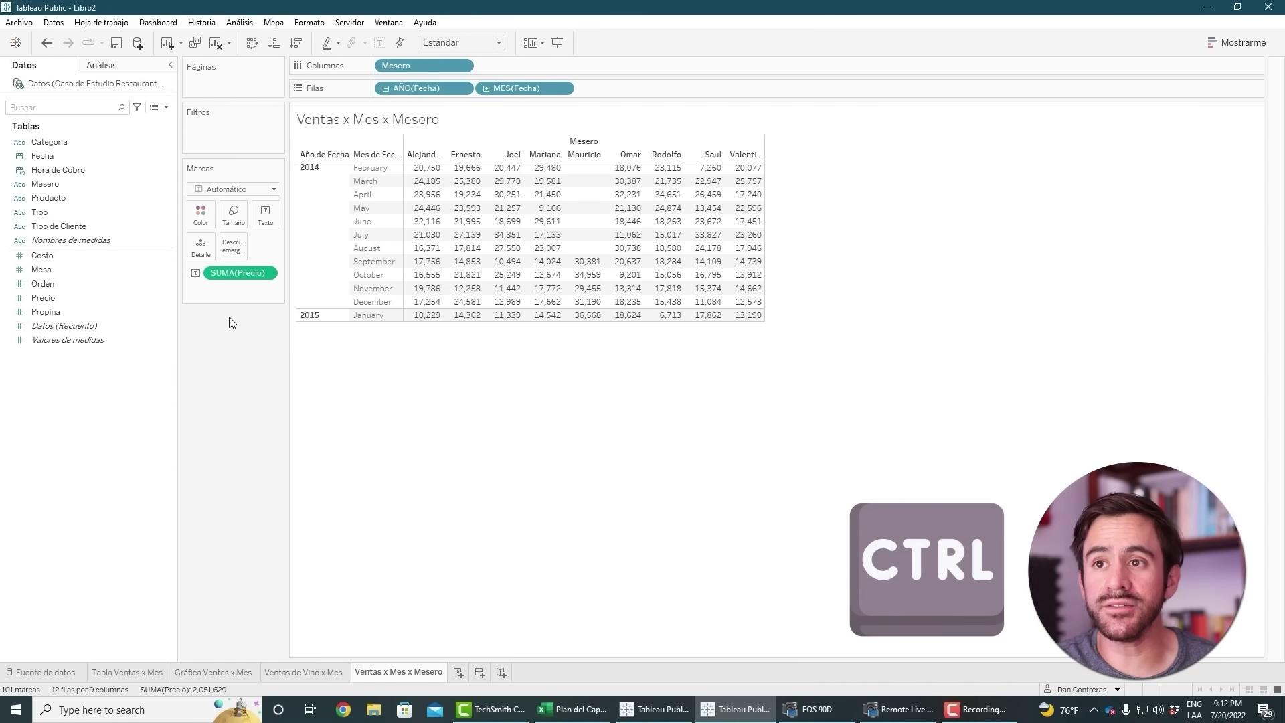
Copy SUMA(Precio) onto Color so the totals shade by sales, and open Editar colores.
{"action": "left_click_drag", "start_coordinate": [222, 280], "coordinate": [265, 327]}
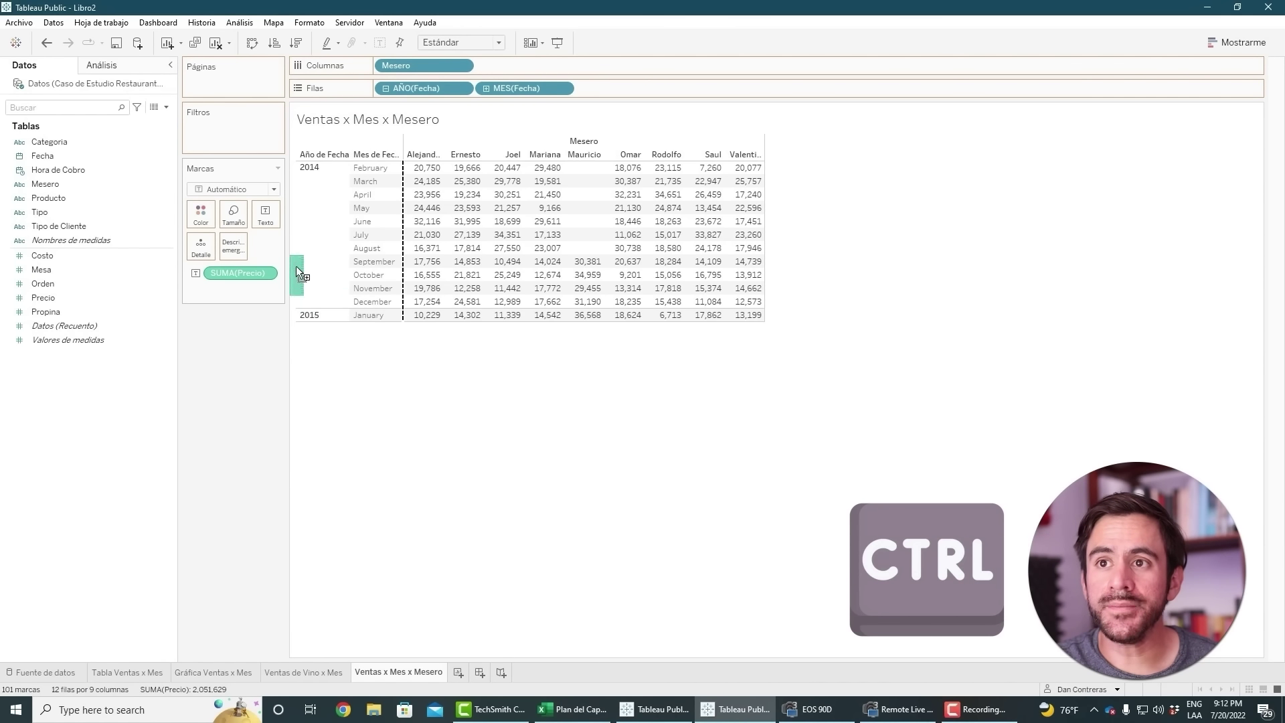
{"action": "left_click_drag", "start_coordinate": [259, 235], "coordinate": [202, 222]}
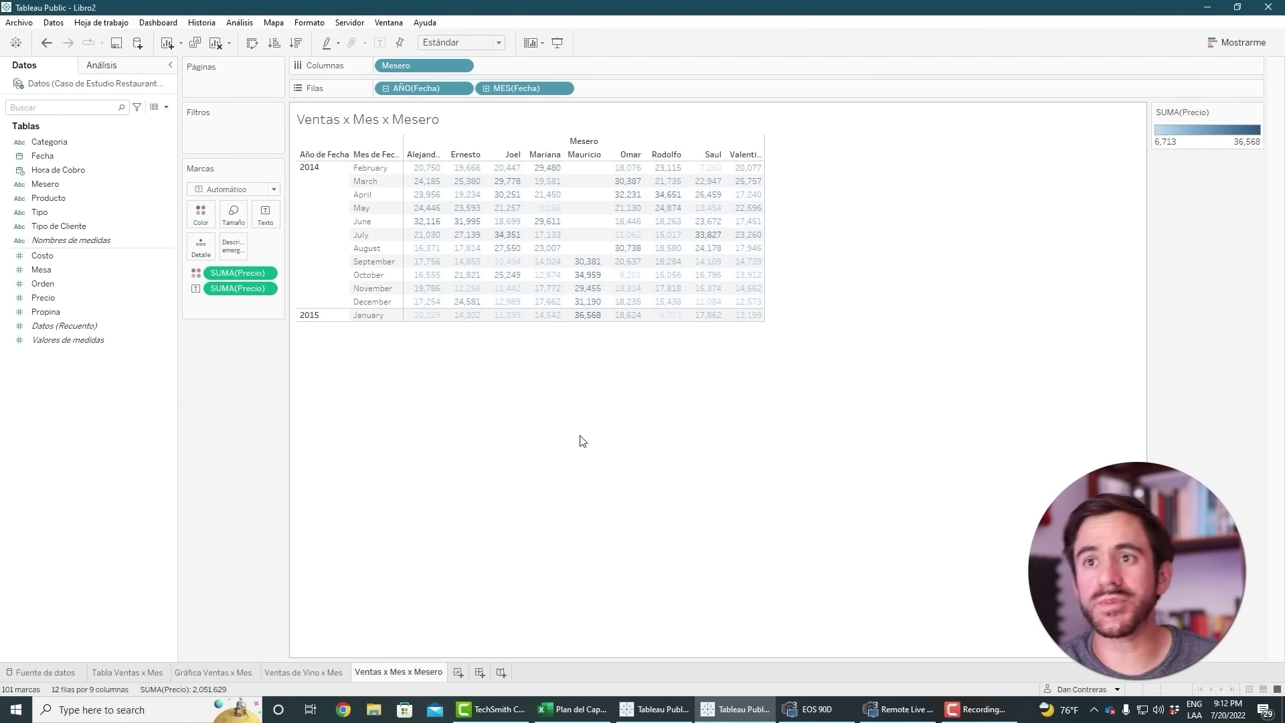
{"action": "left_click", "coordinate": [200, 214]}
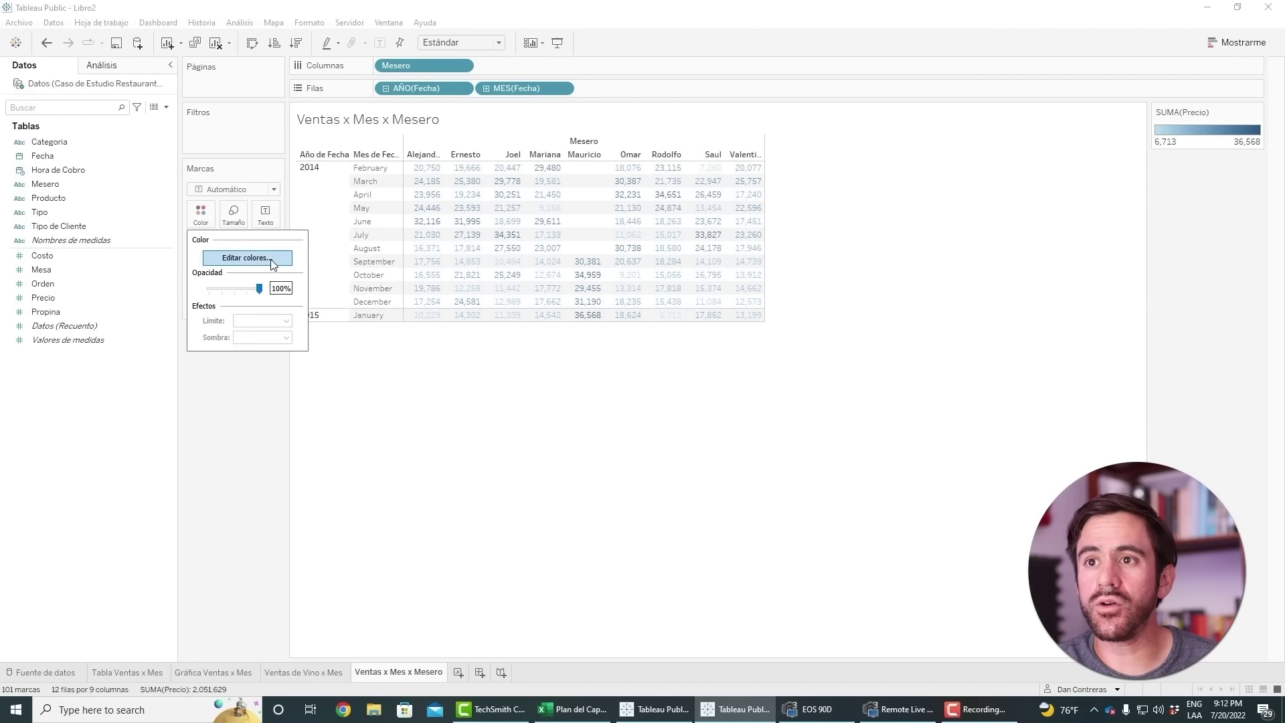
{"action": "left_click", "coordinate": [247, 257]}
{"action": "left_click", "coordinate": [699, 297]}
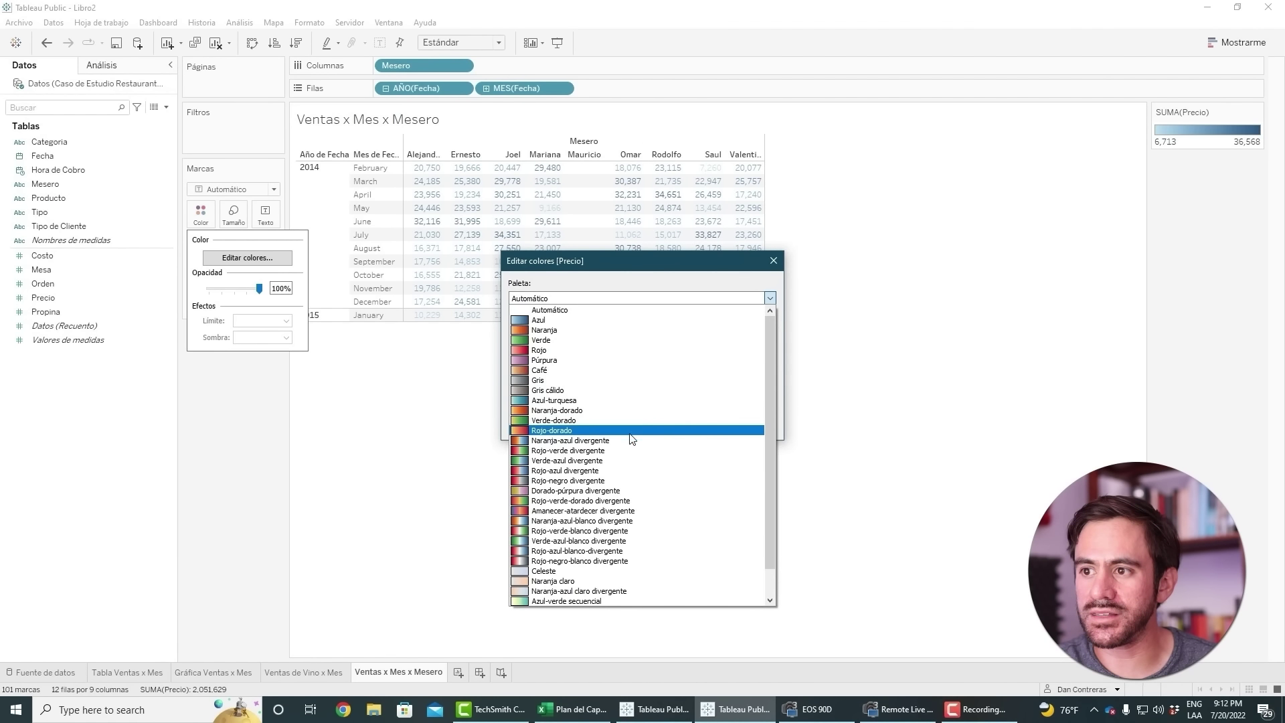
Apply the Rojo-verde divergente palette and change the mark type to Cuadrado.
{"action": "left_click", "coordinate": [624, 450]}
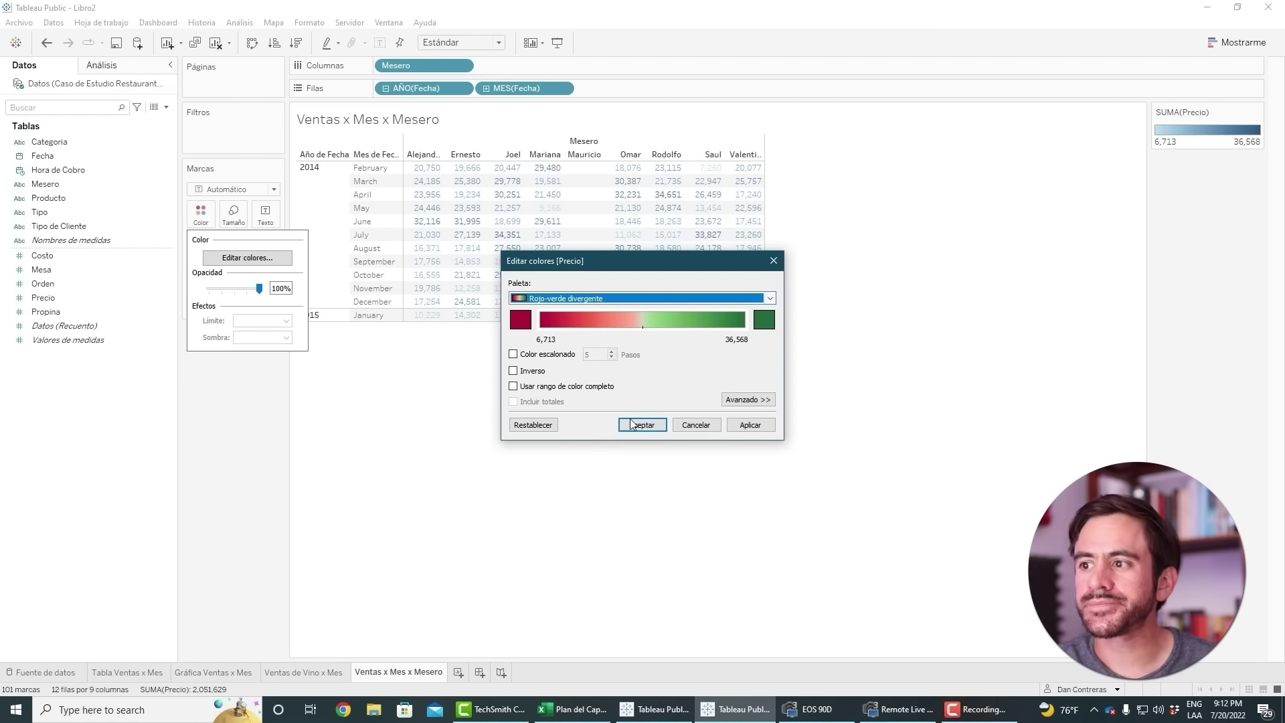
{"action": "left_click", "coordinate": [748, 427]}
{"action": "left_click", "coordinate": [643, 427]}
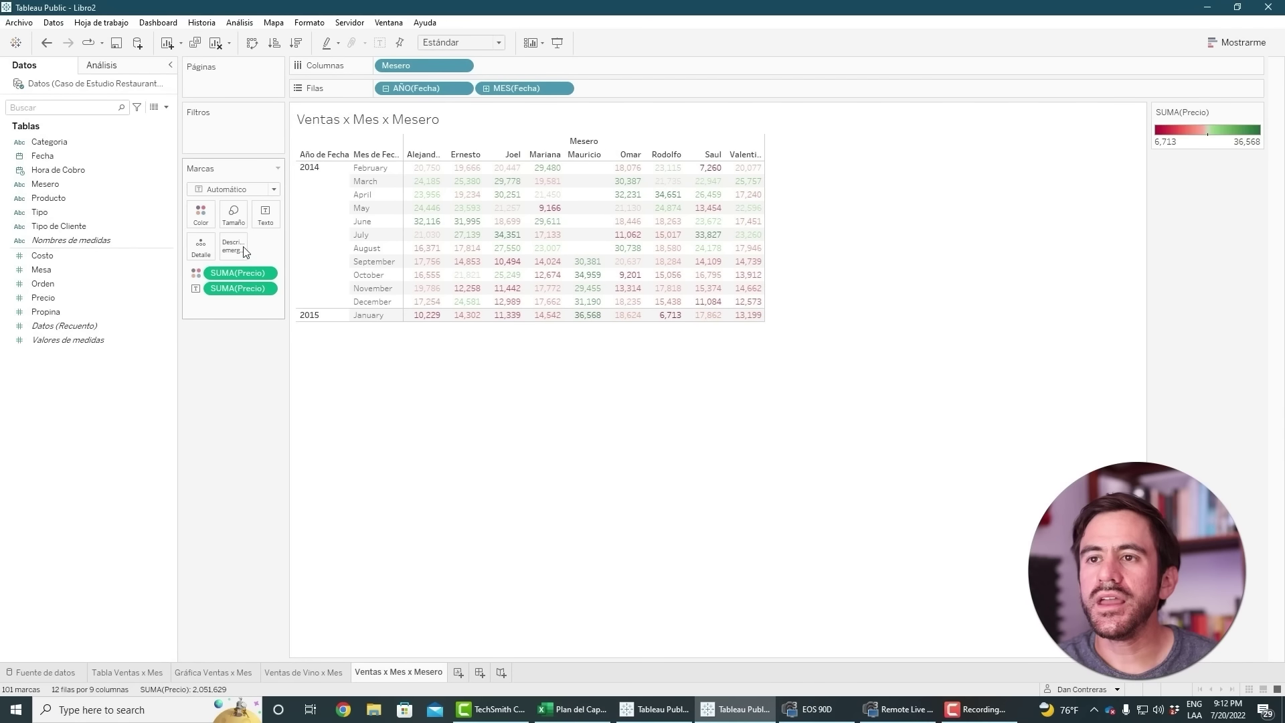
{"action": "left_click", "coordinate": [229, 191]}
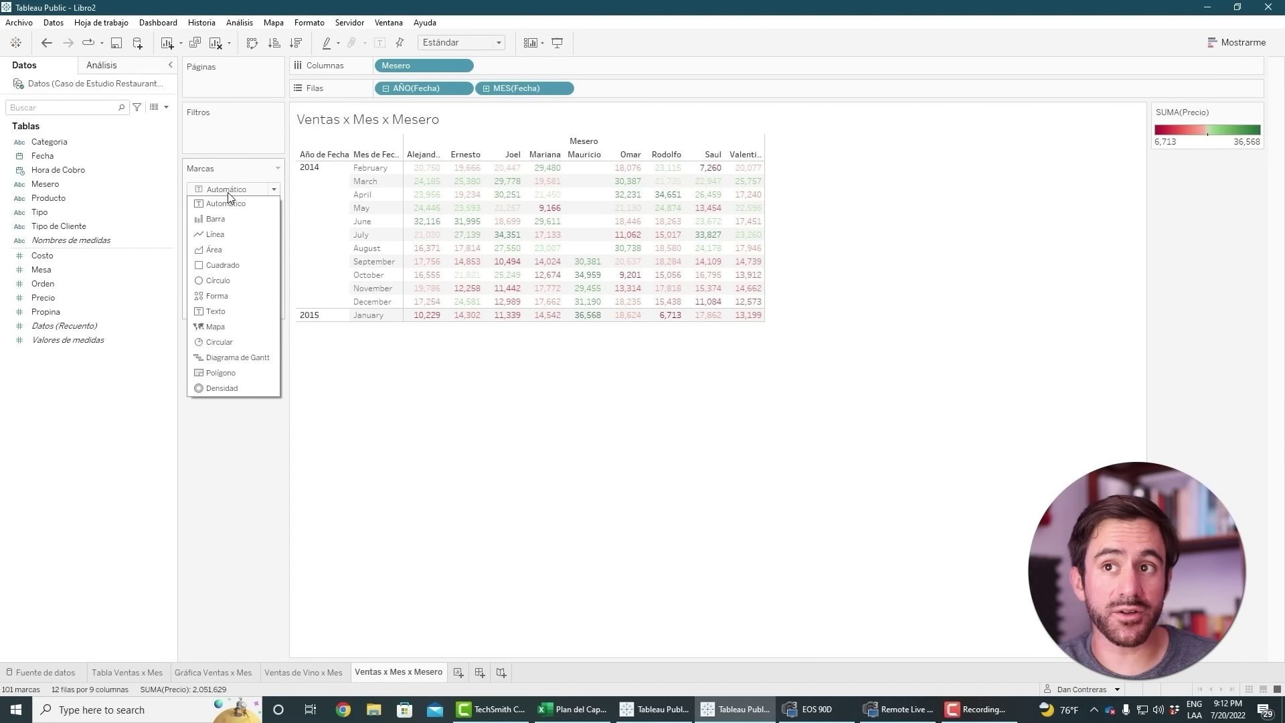
{"action": "left_click", "coordinate": [225, 265]}
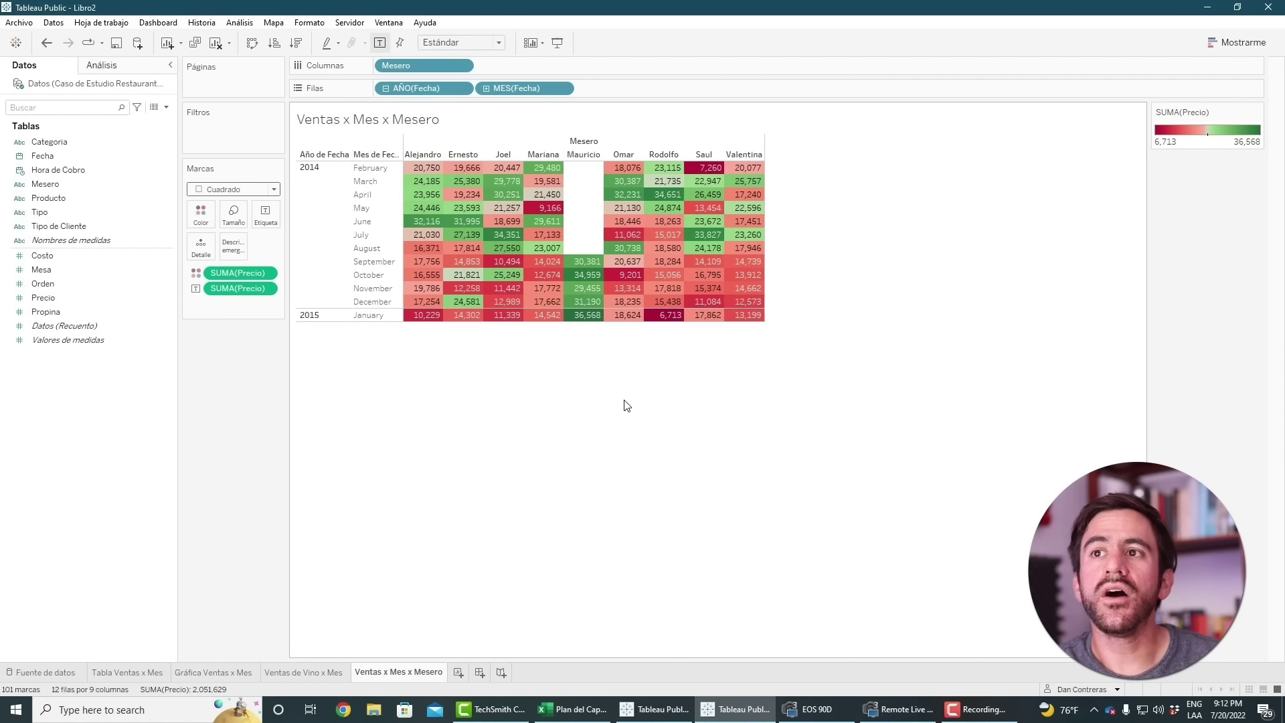
Change the sheet title's font to Roboto Slab.
{"action": "double_click", "coordinate": [326, 121]}
{"action": "left_click_drag", "start_coordinate": [607, 311], "coordinate": [431, 299]}
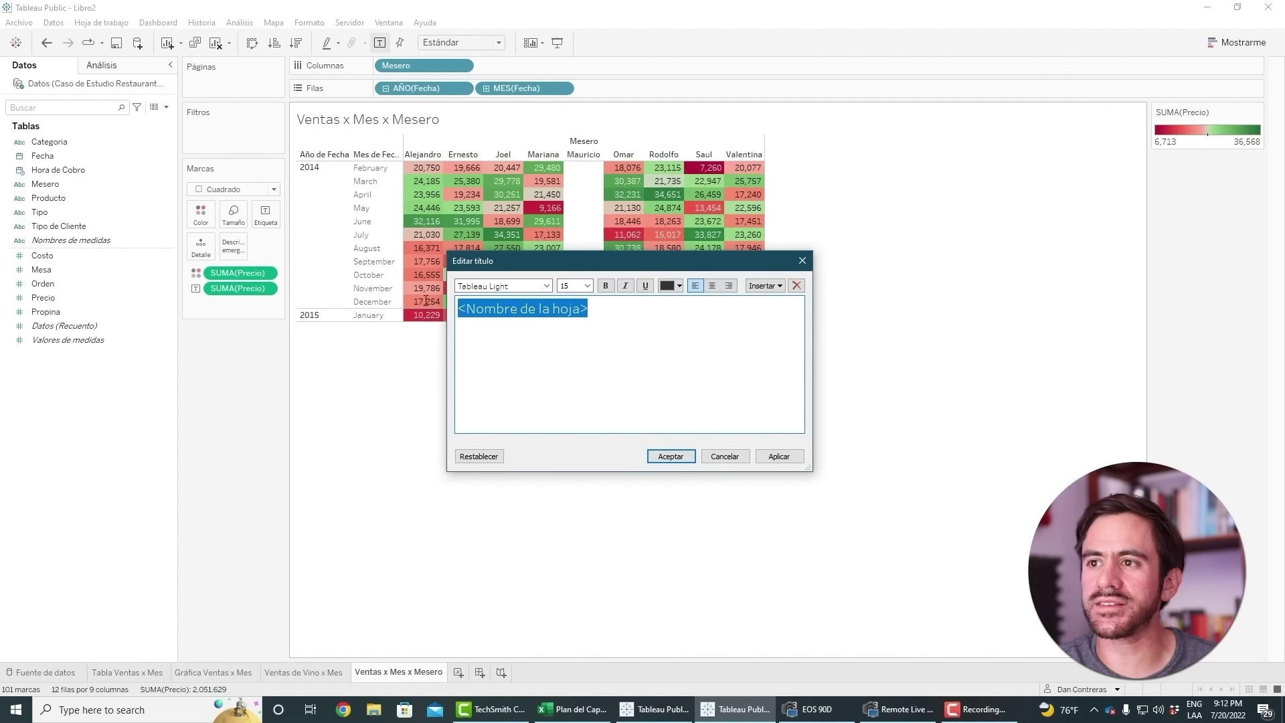
{"action": "left_click", "coordinate": [508, 286]}
{"action": "type", "text": "Roboto Sla"}
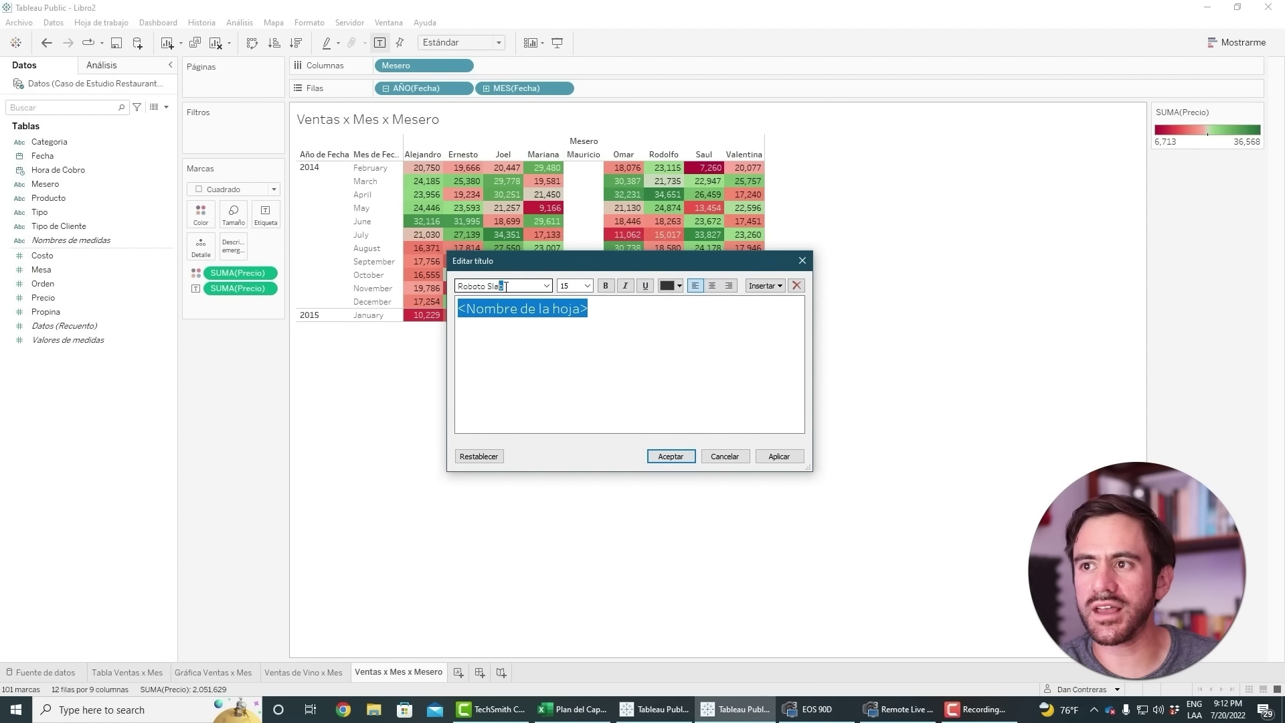
{"action": "key", "text": "Return"}
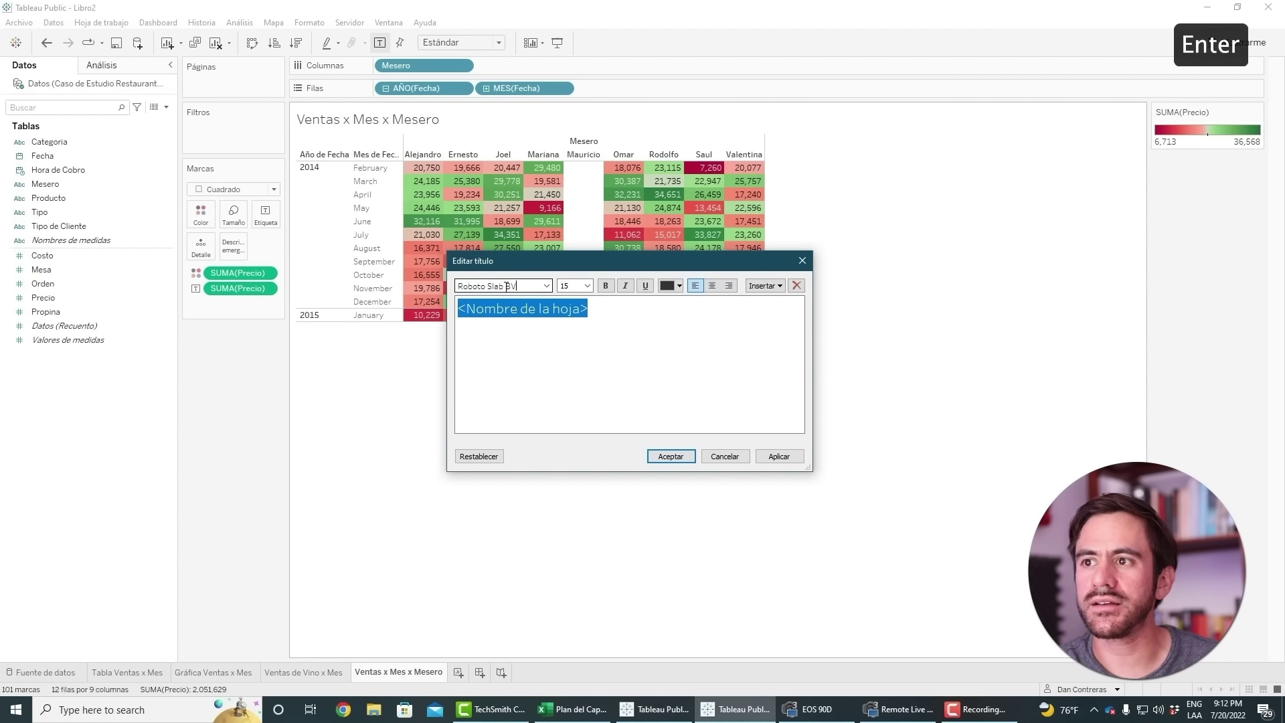
{"action": "key", "text": "Return"}
Switch the whole title to the bold Roboto Slab Black font and close the editor.
{"action": "double_click", "coordinate": [402, 119]}
{"action": "left_click", "coordinate": [537, 282]}
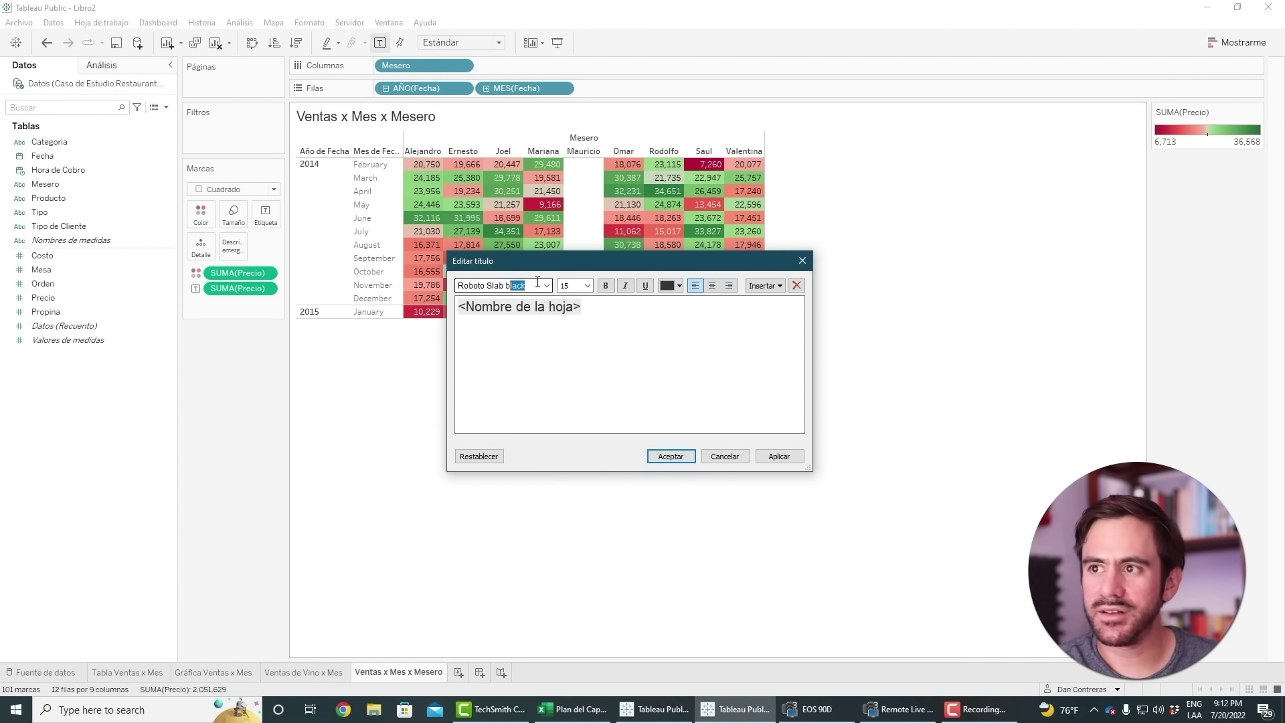
{"action": "key", "text": "Return"}
{"action": "key", "text": "ctrl+a"}
{"action": "left_click", "coordinate": [533, 281]}
{"action": "key", "text": "BackSpace"}
{"action": "key", "text": "Return"}
{"action": "key", "text": "Return"}
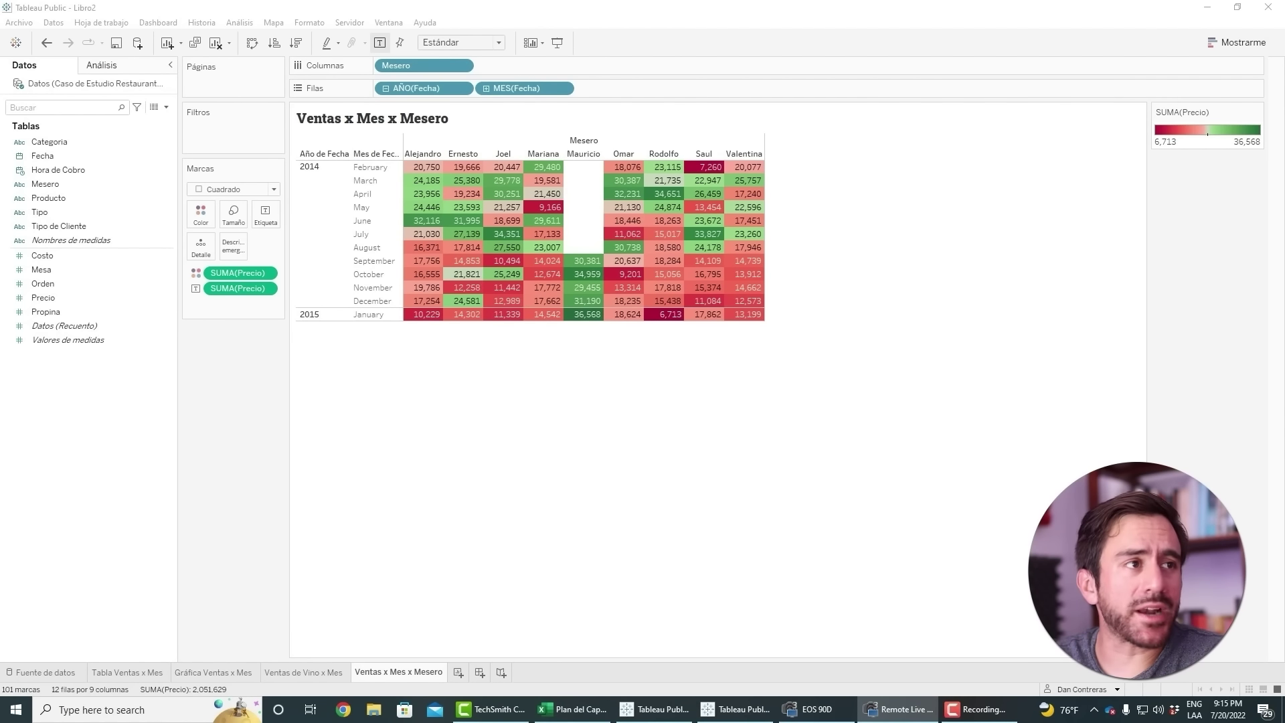
{"action": "left_click", "coordinate": [558, 390]}
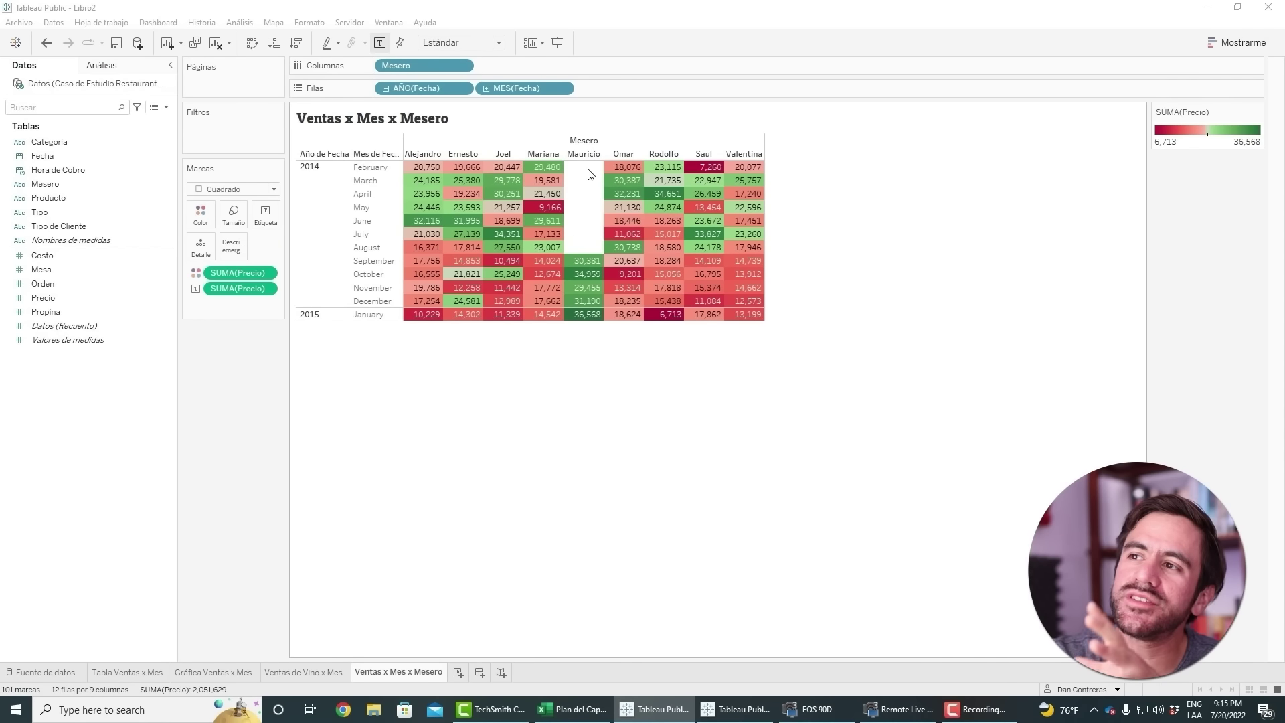
{"action": "mouse_move", "coordinate": [583, 260]}
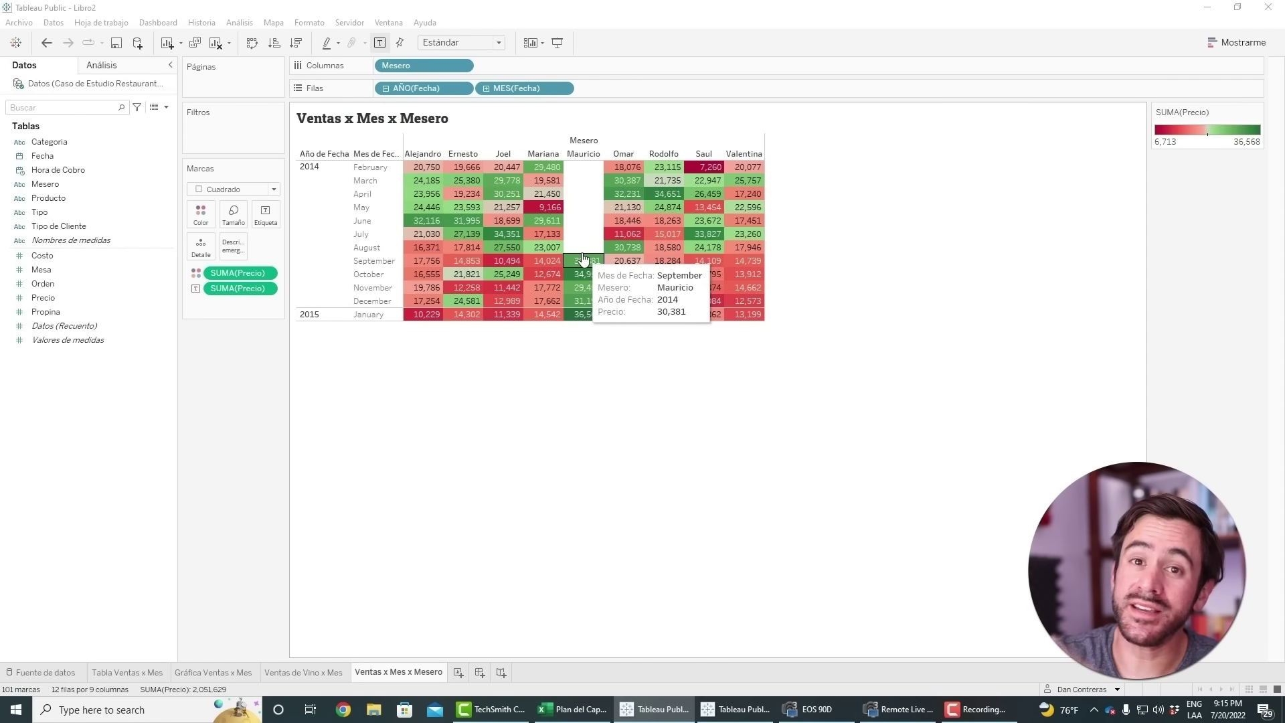
Review the Tabla Ventas x Mes, Ventas de Vino x Mes and Ventas x Mes x Mesero sheets, then add Hoja 5.
{"action": "left_click", "coordinate": [128, 672]}
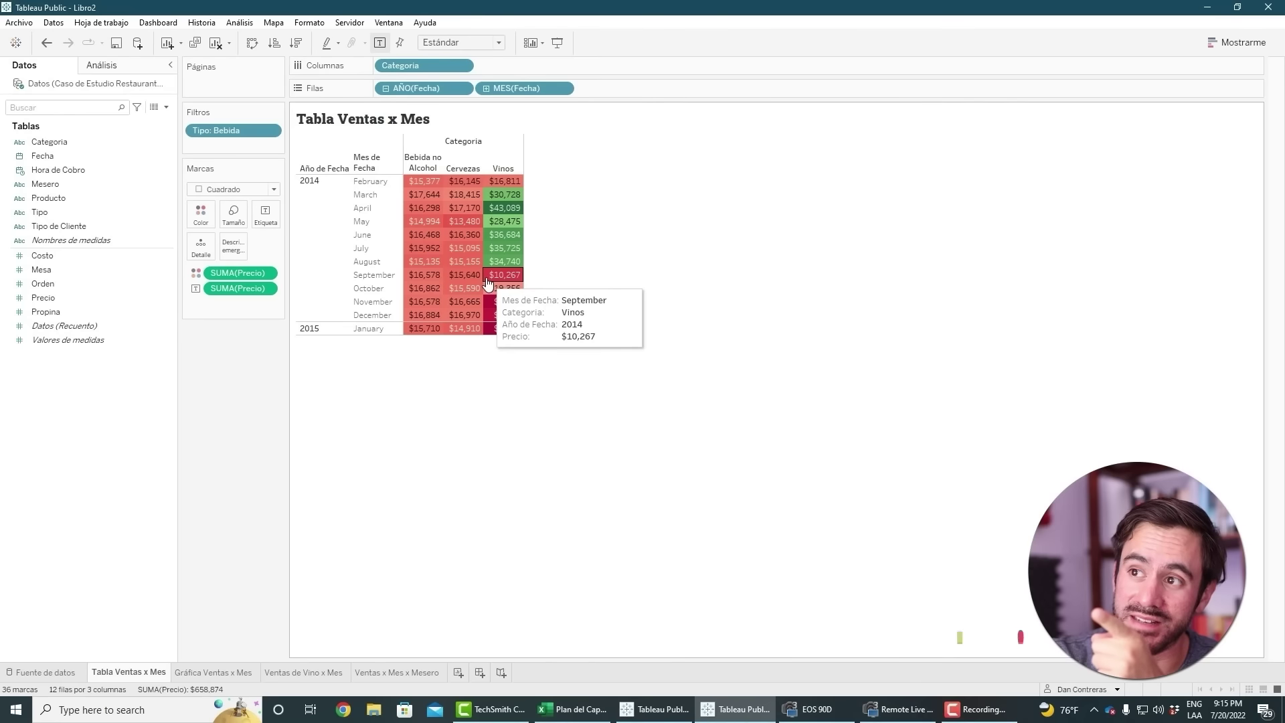
{"action": "left_click", "coordinate": [284, 671]}
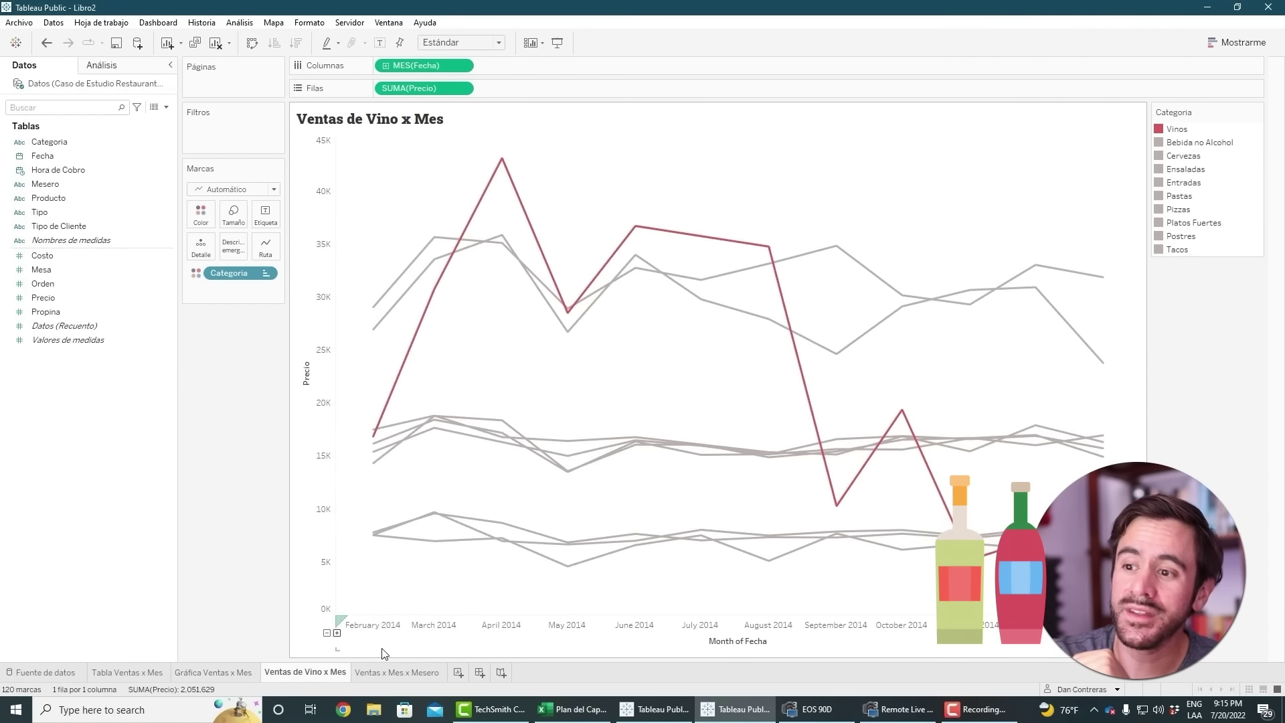
{"action": "left_click", "coordinate": [393, 672]}
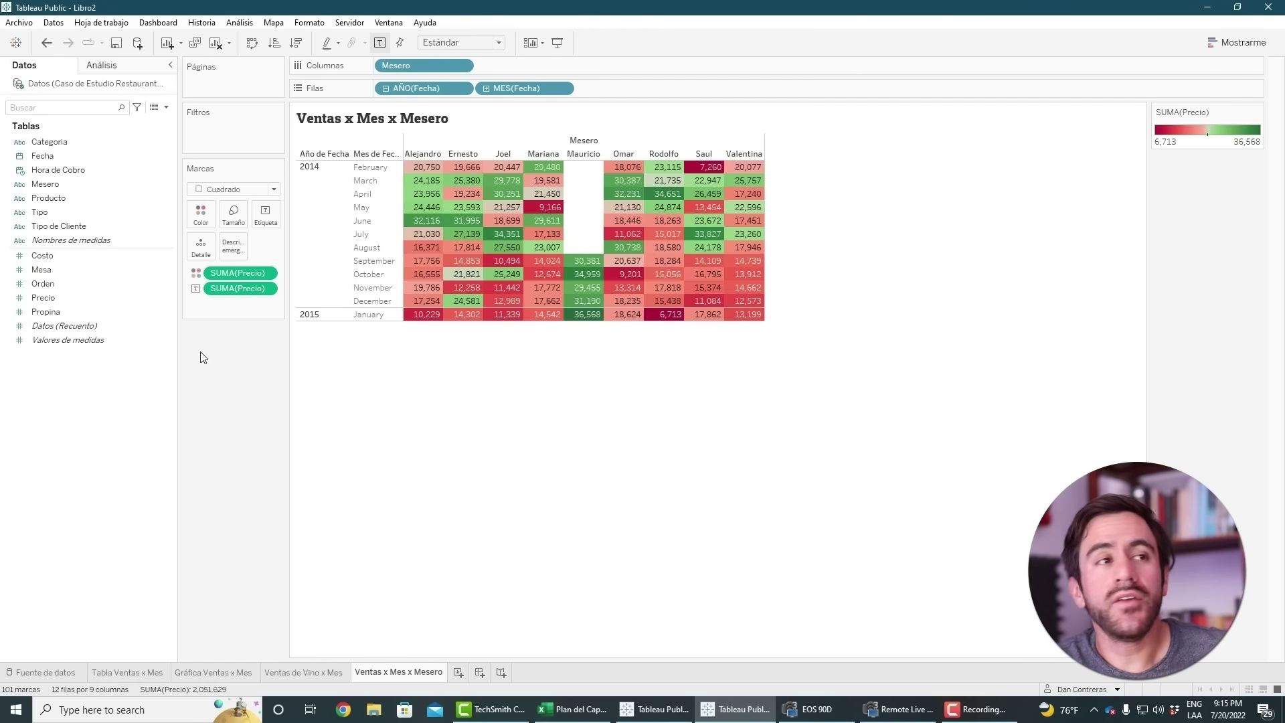
{"action": "left_click", "coordinate": [458, 672]}
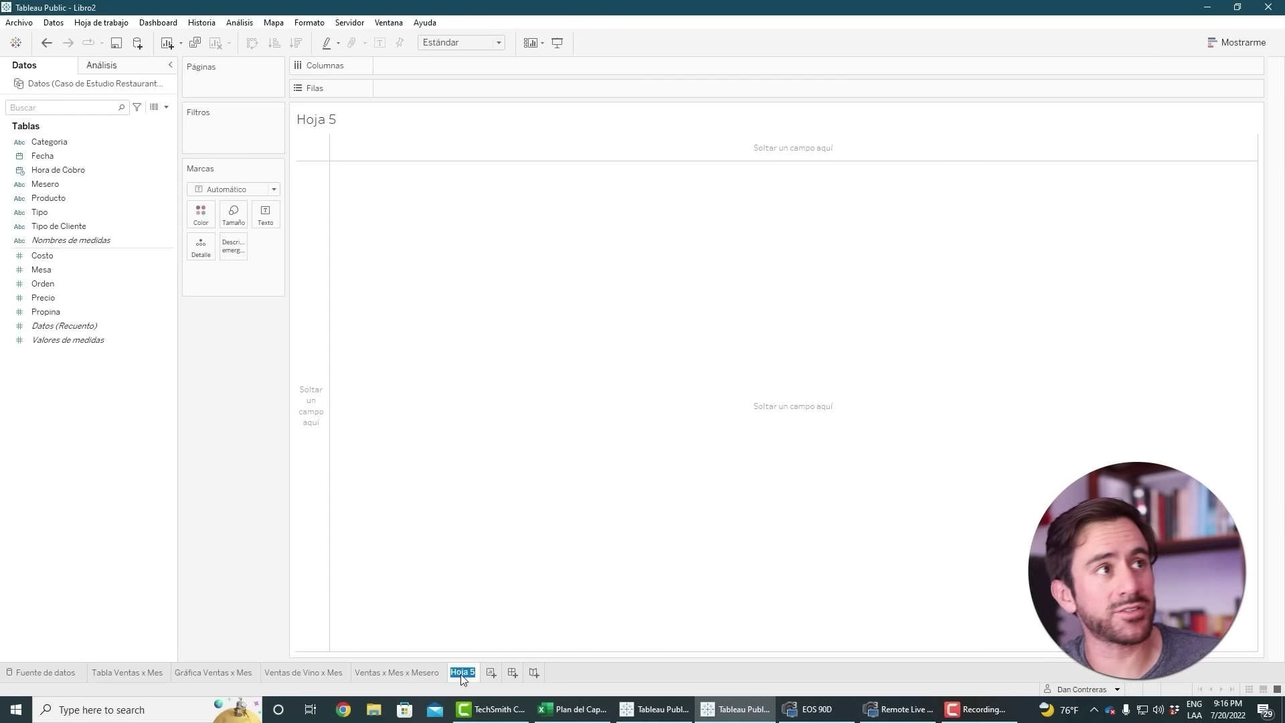
Rename Hoja 5 to 'Ventas de Vino x Mesero'.
{"action": "type", "text": "as de Vino x M"}
{"action": "key", "text": "BackSpace"}
{"action": "key", "text": "BackSpace"}
{"action": "key", "text": "BackSpace"}
{"action": "key", "text": "BackSpace"}
{"action": "key", "text": "BackSpace"}
{"action": "key", "text": "BackSpace"}
{"action": "type", "text": "x Mesero"}
{"action": "key", "text": "Return"}
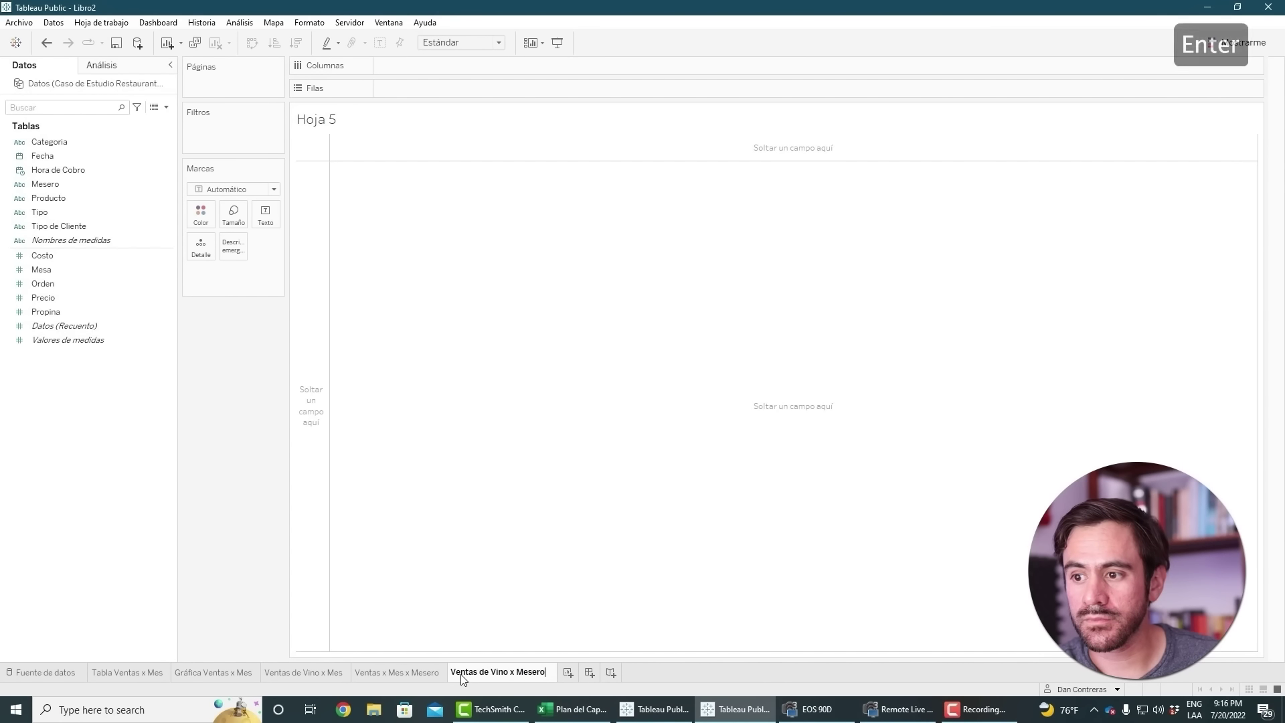
Format the sheet title in Roboto Slab Black at size 16.
{"action": "double_click", "coordinate": [382, 123]}
{"action": "key", "text": "ctrl+a"}
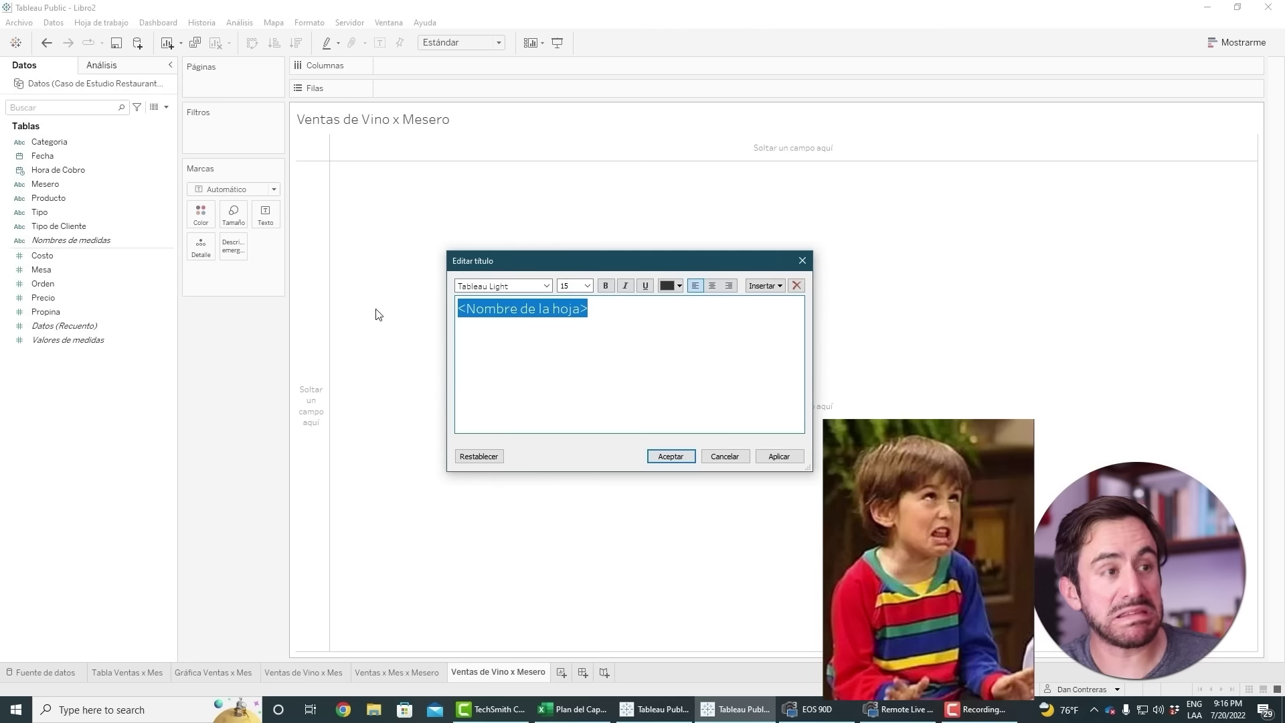
{"action": "left_click", "coordinate": [532, 290]}
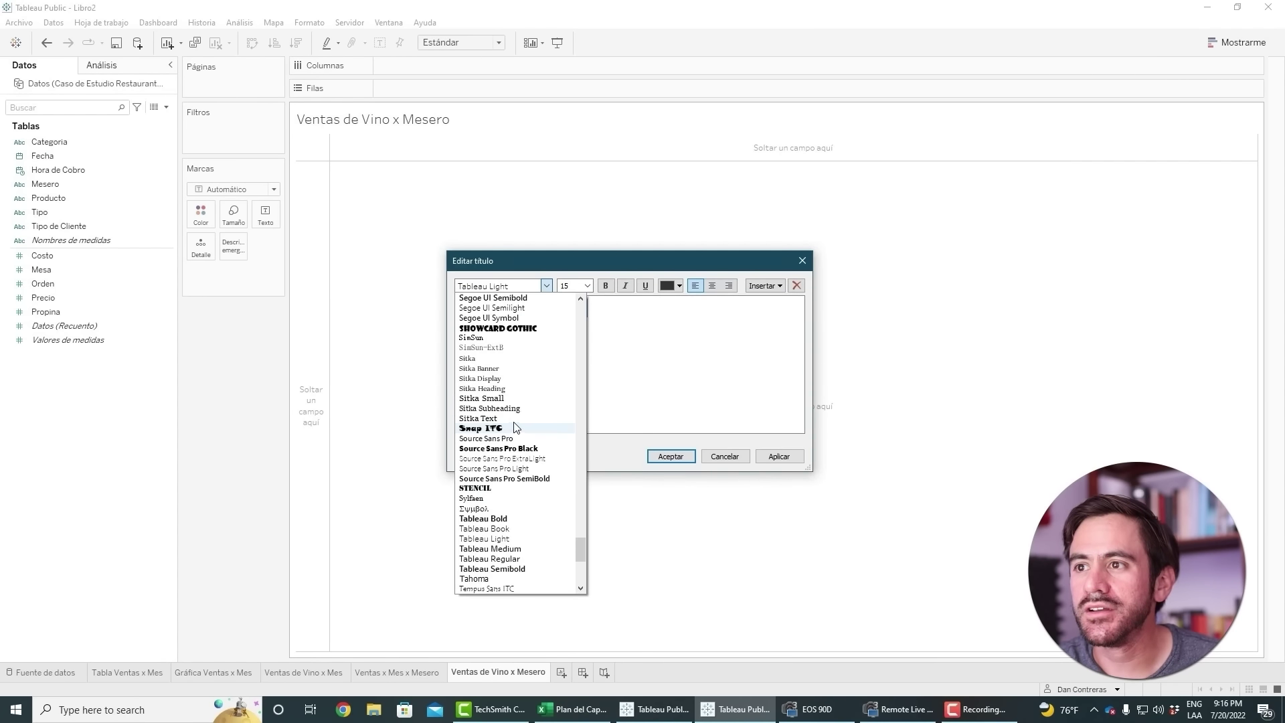
{"action": "scroll", "coordinate": [516, 428], "scroll_direction": "up", "scroll_amount": 4}
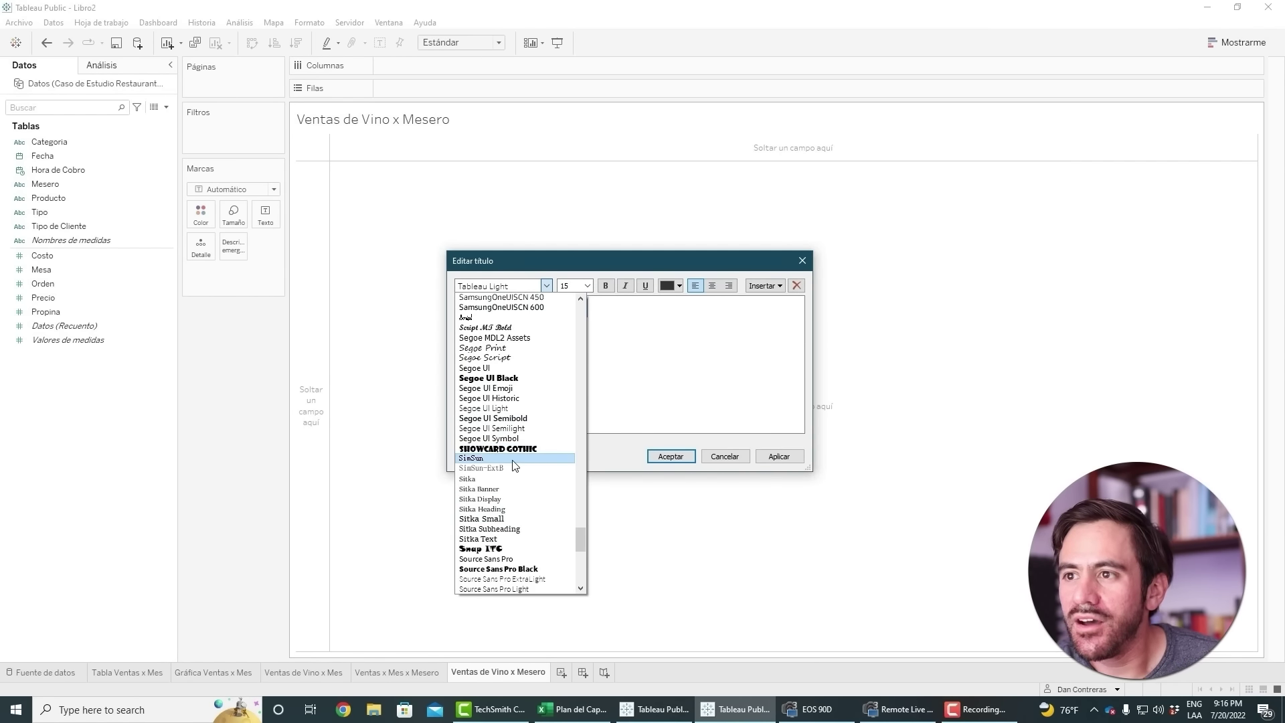
{"action": "scroll", "coordinate": [516, 465], "scroll_direction": "up", "scroll_amount": 5}
{"action": "scroll", "coordinate": [515, 462], "scroll_direction": "up", "scroll_amount": 5}
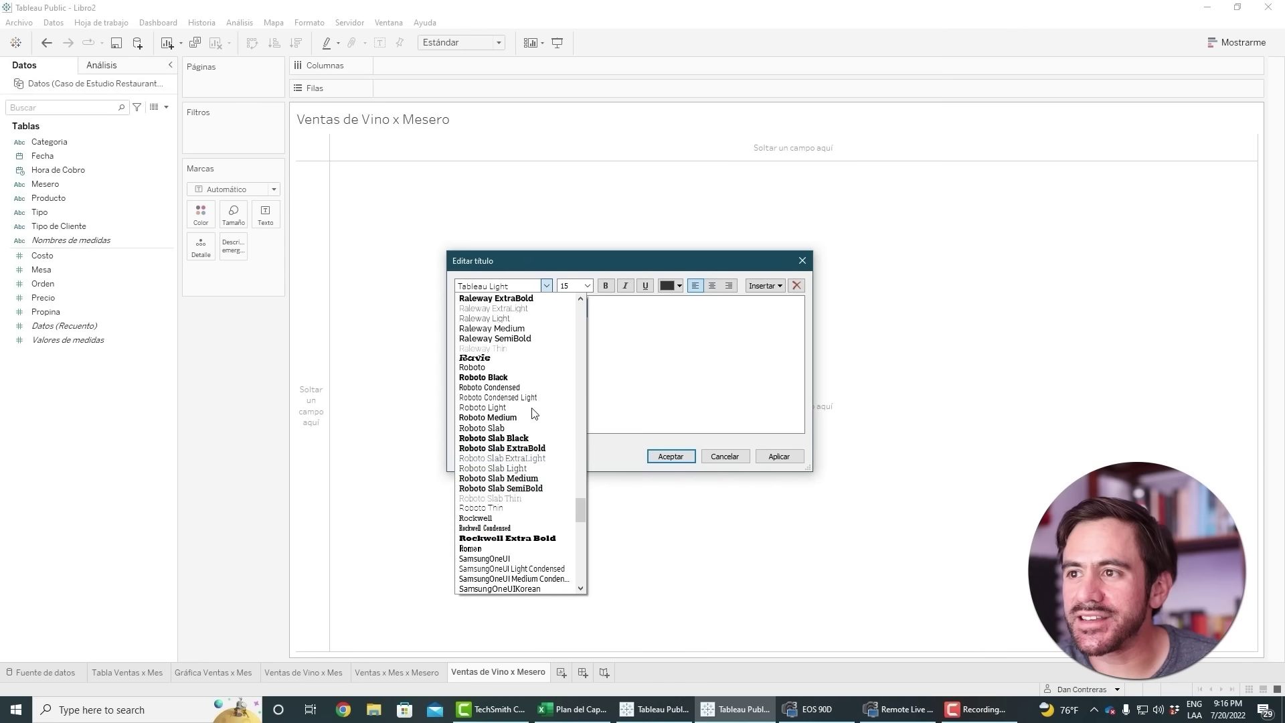
{"action": "left_click", "coordinate": [508, 439]}
{"action": "left_click", "coordinate": [587, 286]}
{"action": "left_click", "coordinate": [569, 361]}
{"action": "left_click", "coordinate": [776, 456]}
{"action": "left_click", "coordinate": [669, 455]}
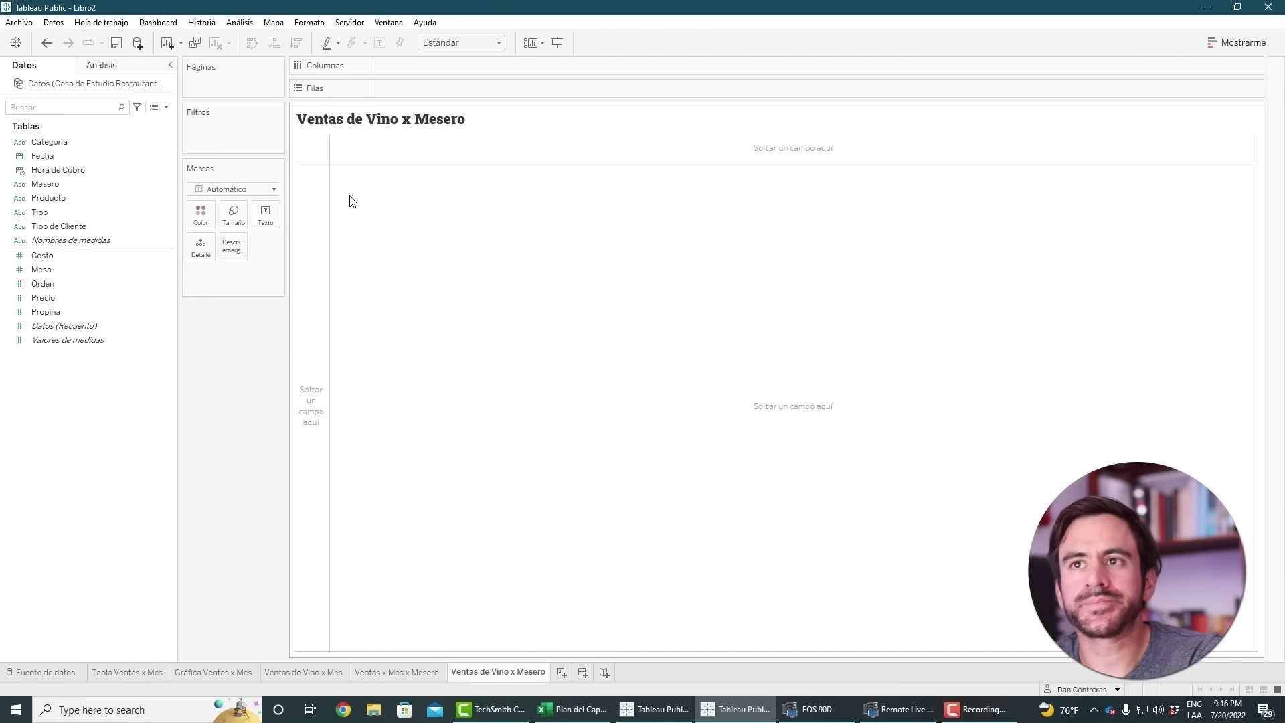
{"action": "left_click", "coordinate": [55, 188]}
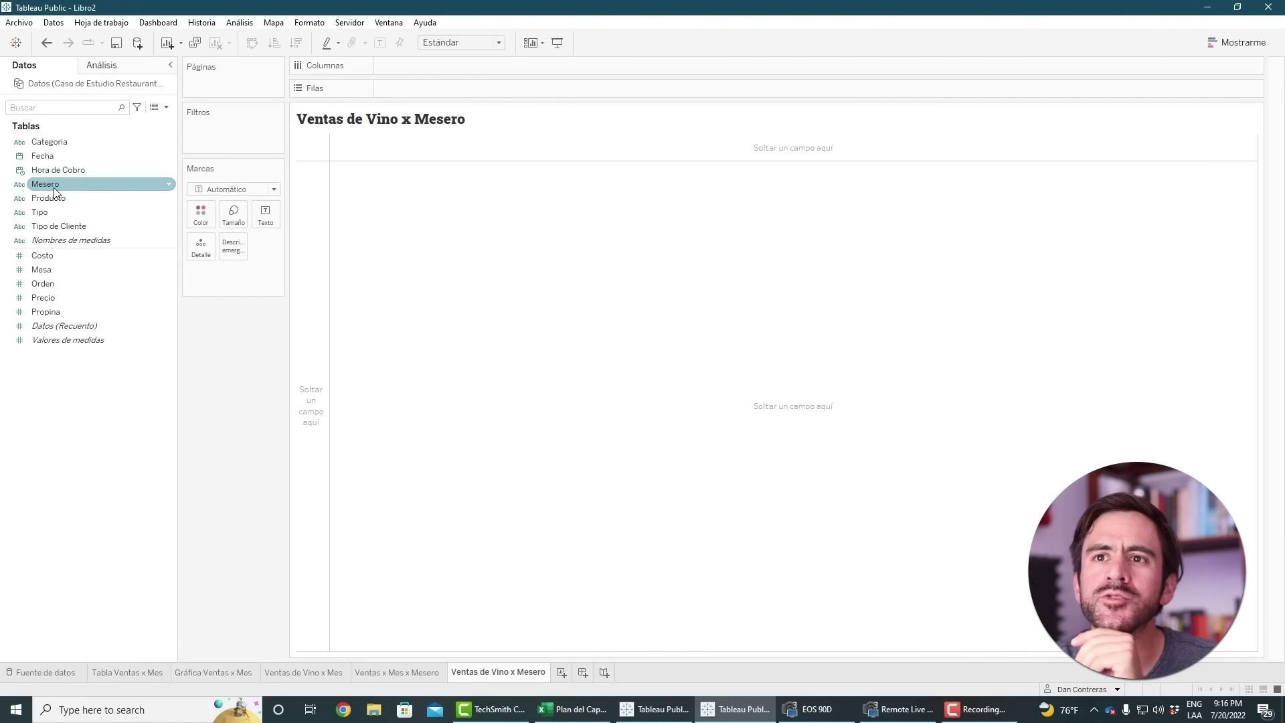
Plot SUMA(Precio) as horizontal bars for each Mesero, labelling every bar with its total.
{"action": "left_click_drag", "start_coordinate": [48, 195], "coordinate": [407, 90]}
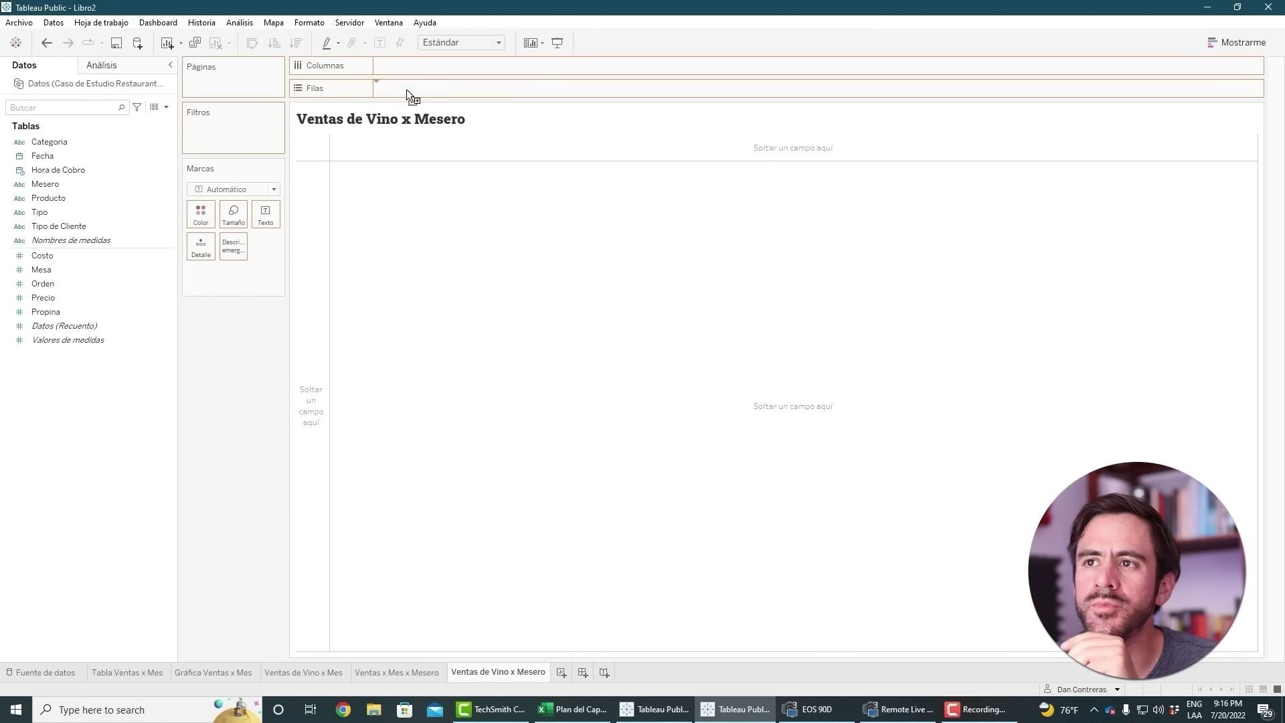
{"action": "left_click", "coordinate": [18, 214]}
{"action": "left_click_drag", "start_coordinate": [18, 218], "coordinate": [411, 71]}
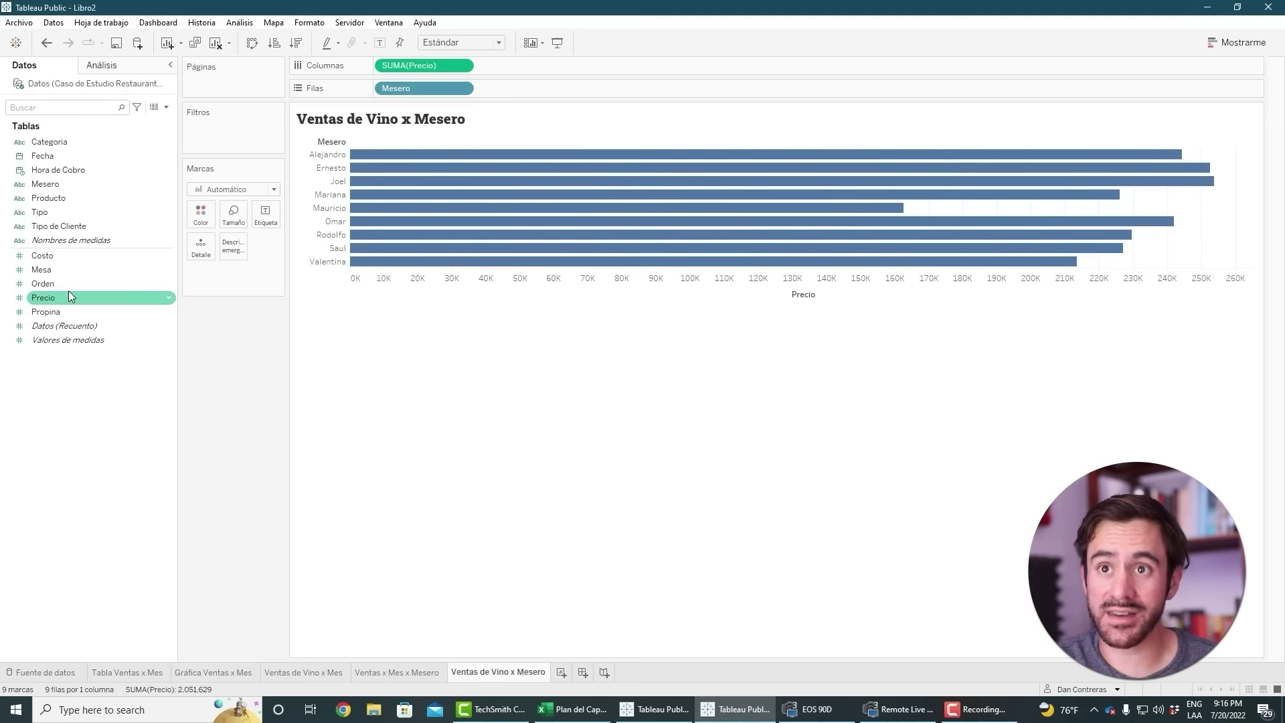
{"action": "left_click_drag", "start_coordinate": [53, 293], "coordinate": [269, 220]}
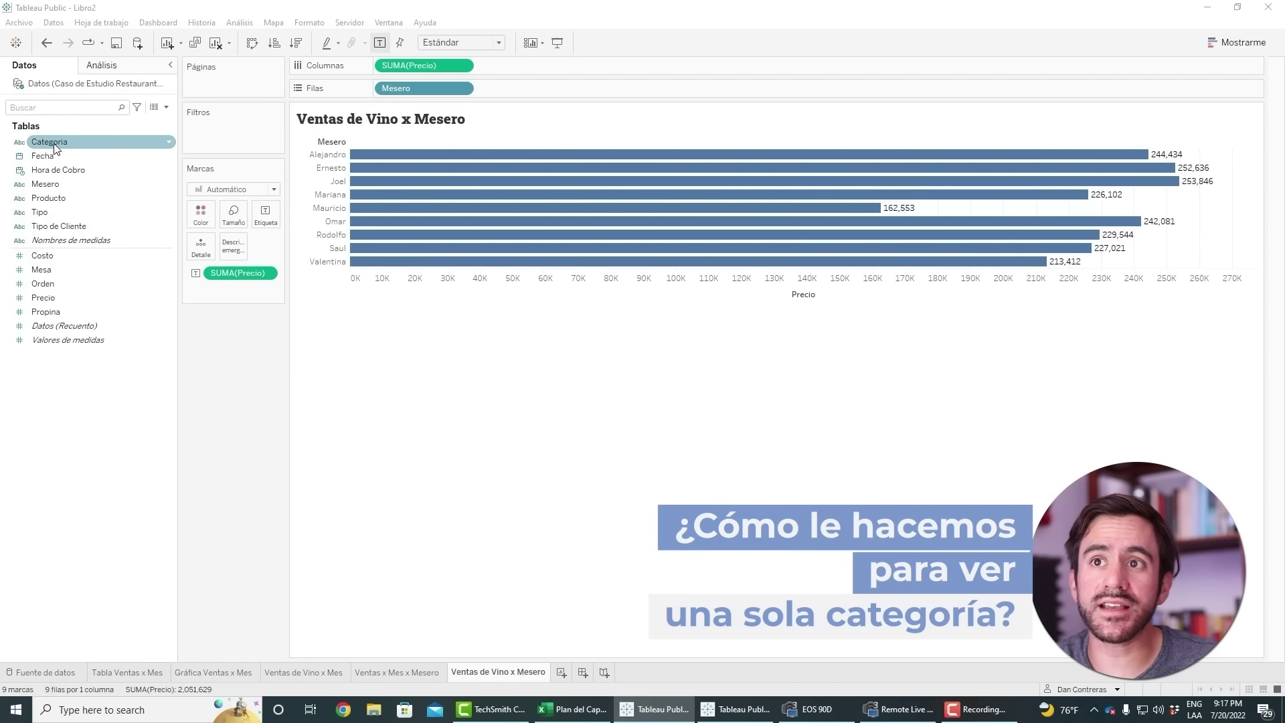
Filter Categoria to Vinos only, leaving eight waiters totalling 272,799.
{"action": "left_click_drag", "start_coordinate": [49, 142], "coordinate": [218, 127]}
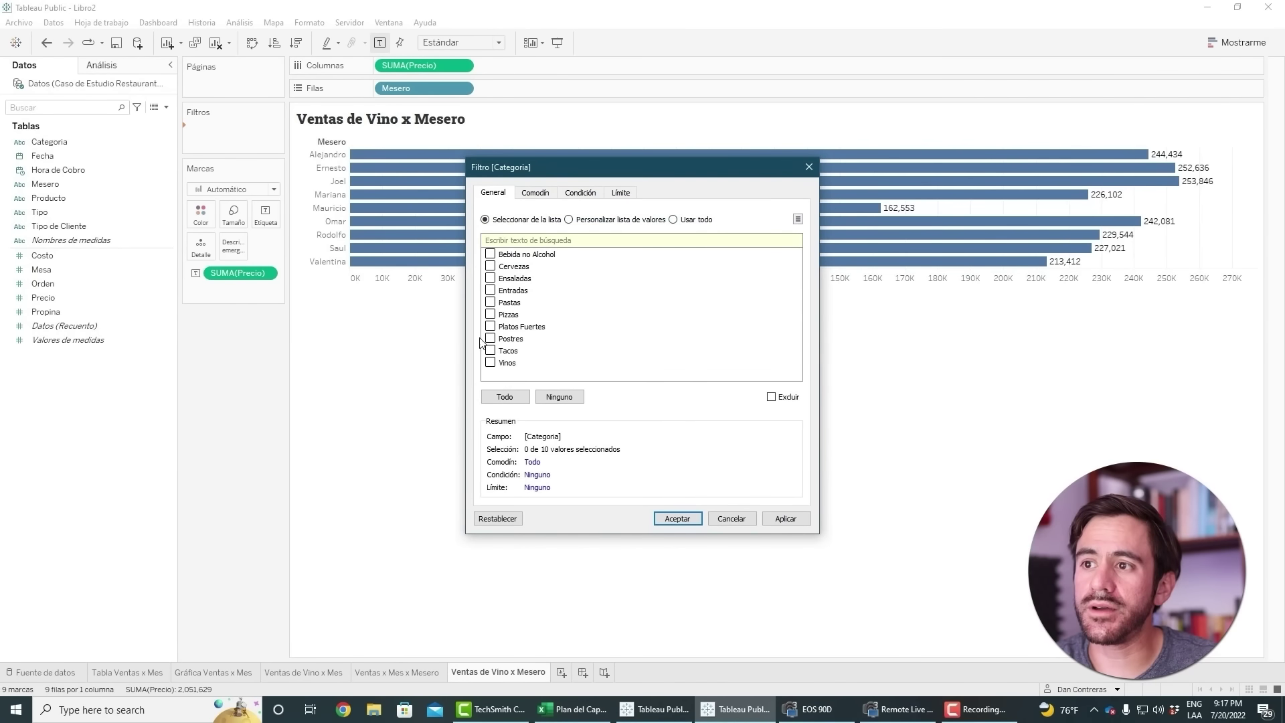
{"action": "left_click", "coordinate": [787, 523]}
{"action": "left_click", "coordinate": [674, 521]}
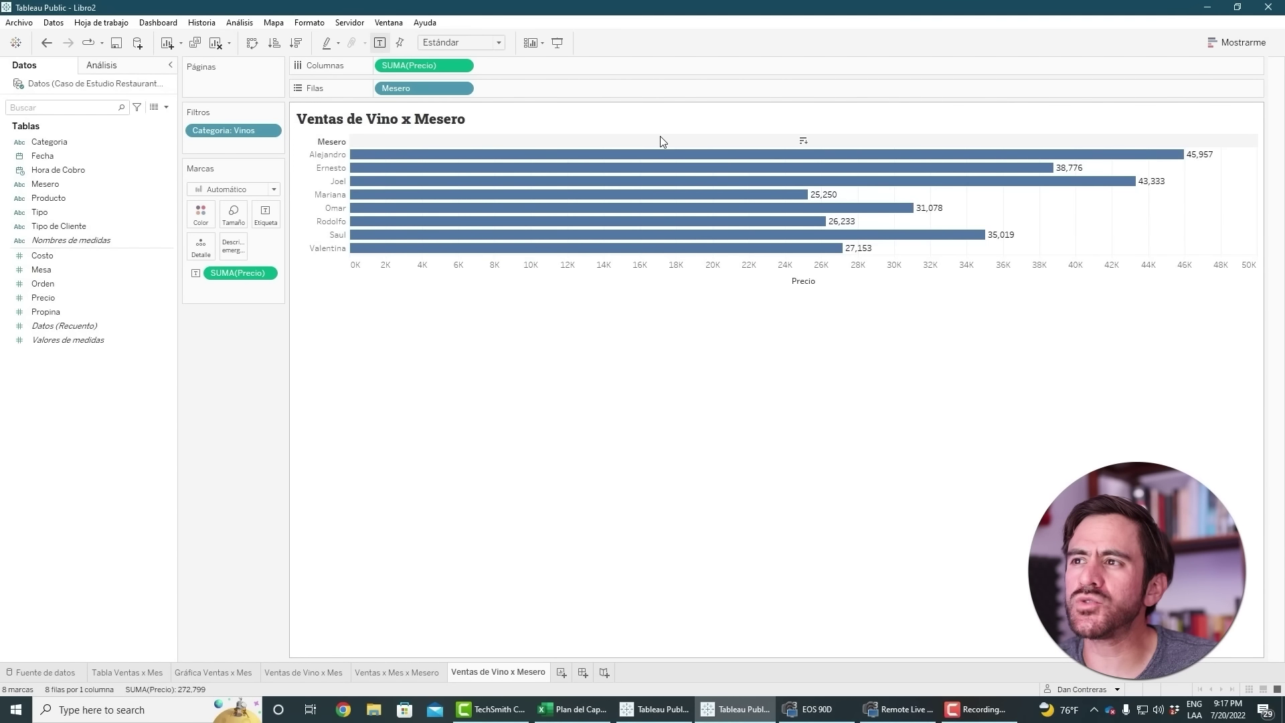
{"action": "mouse_move", "coordinate": [663, 141]}
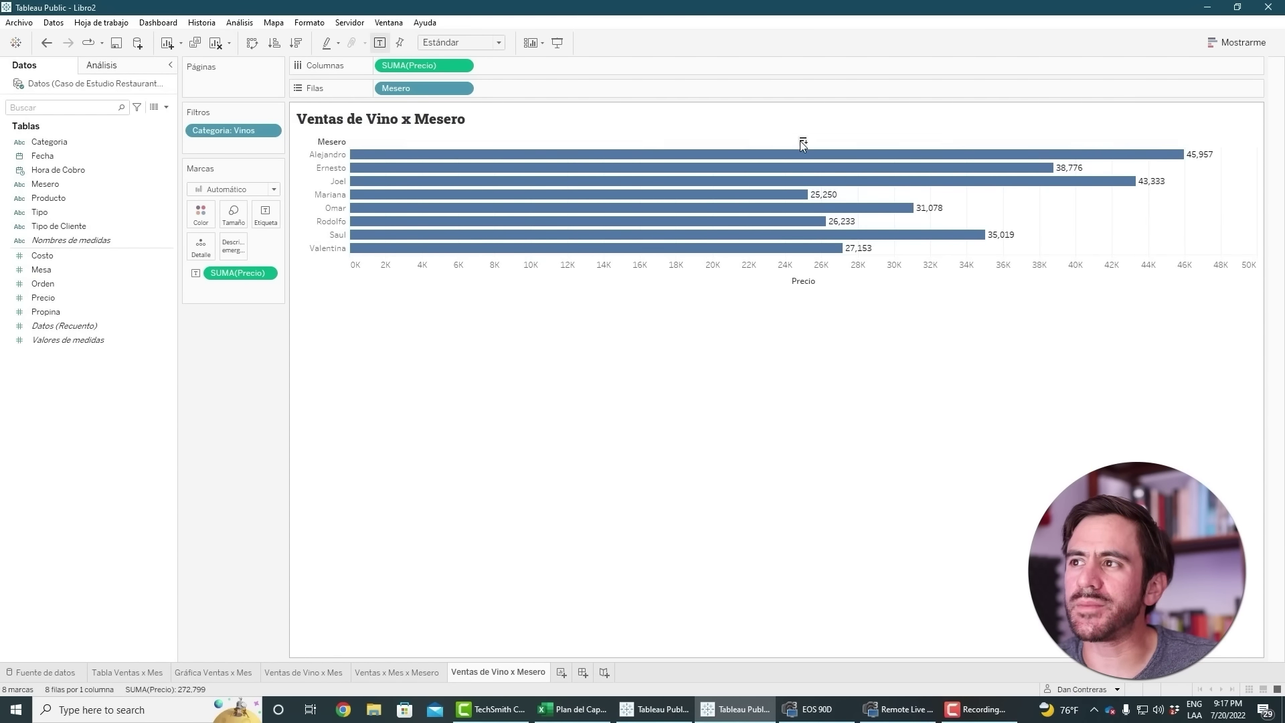
Sort the waiters' bars descending by SUMA(Precio), from Alejandro's 45,957 down to Mariana's 25,250.
{"action": "left_click", "coordinate": [803, 142]}
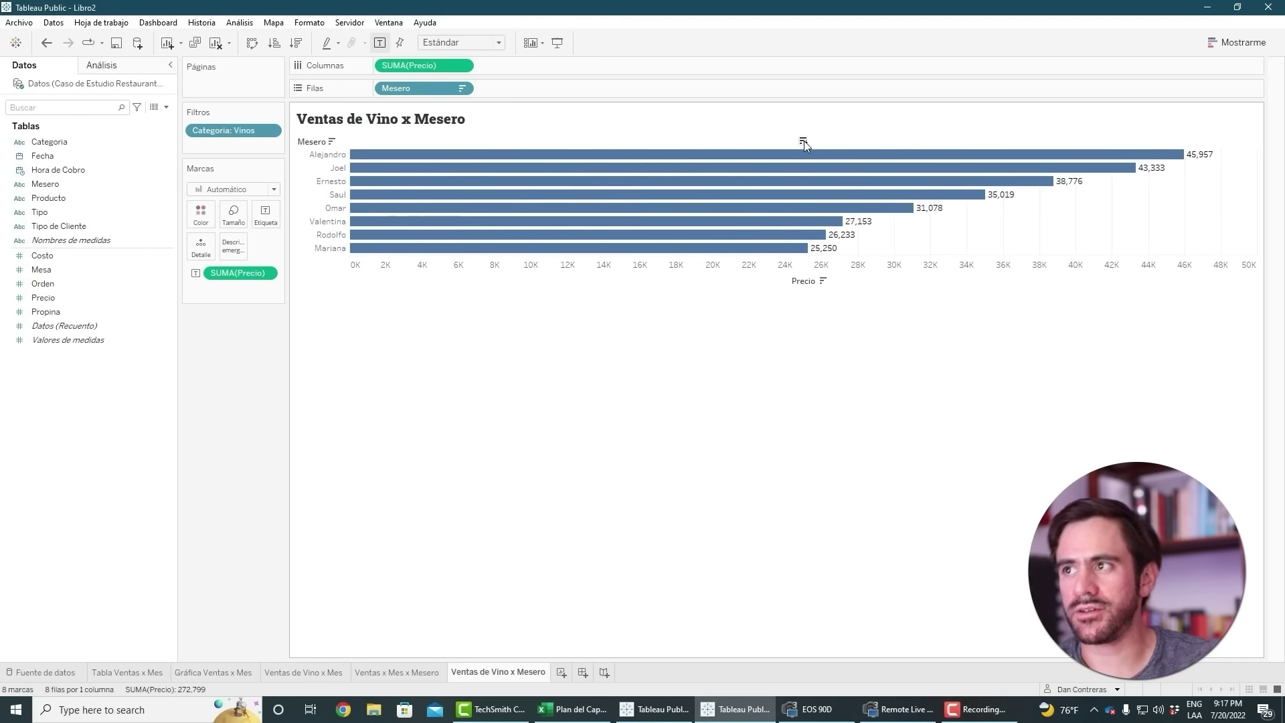
{"action": "left_click", "coordinate": [804, 141]}
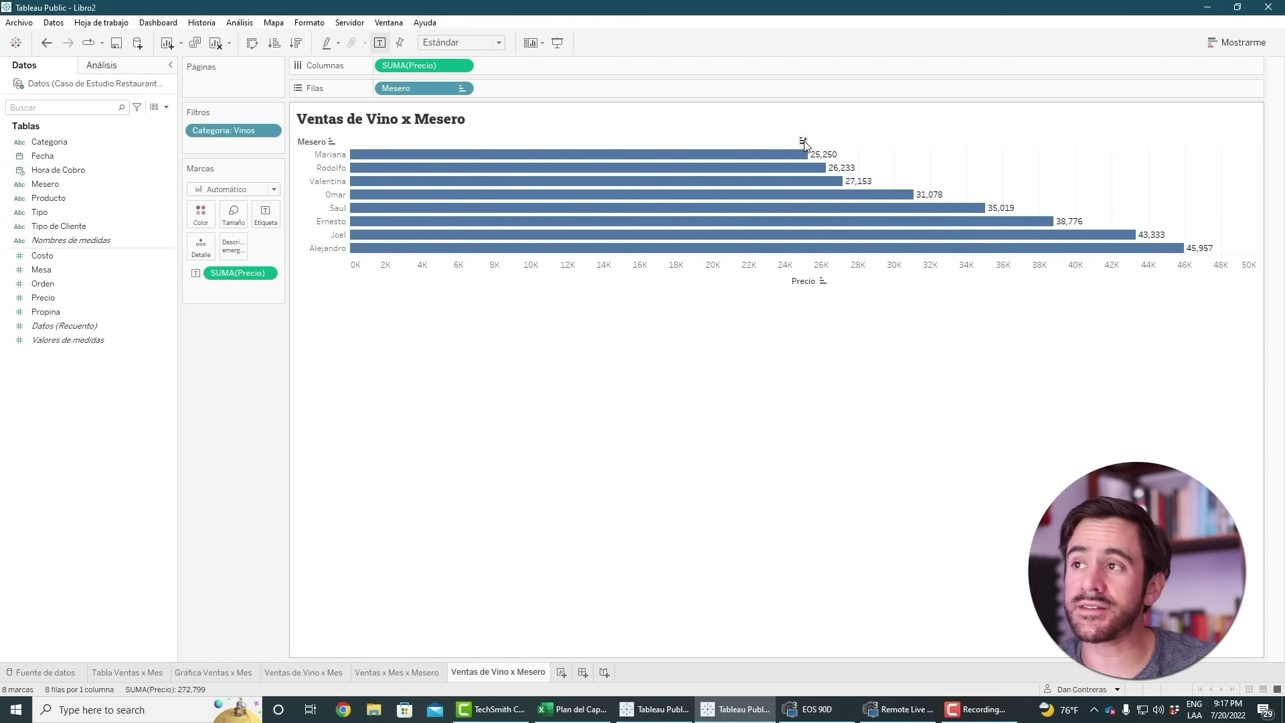
{"action": "left_click", "coordinate": [803, 141]}
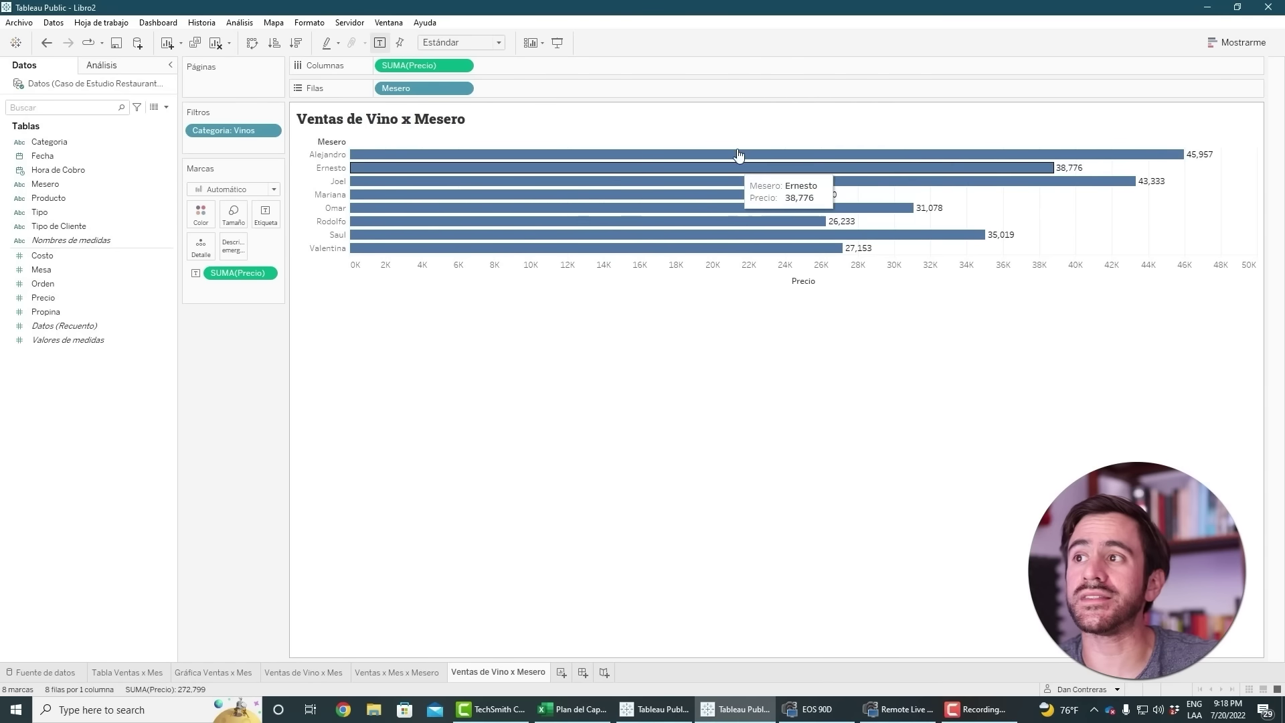
{"action": "left_click", "coordinate": [804, 141]}
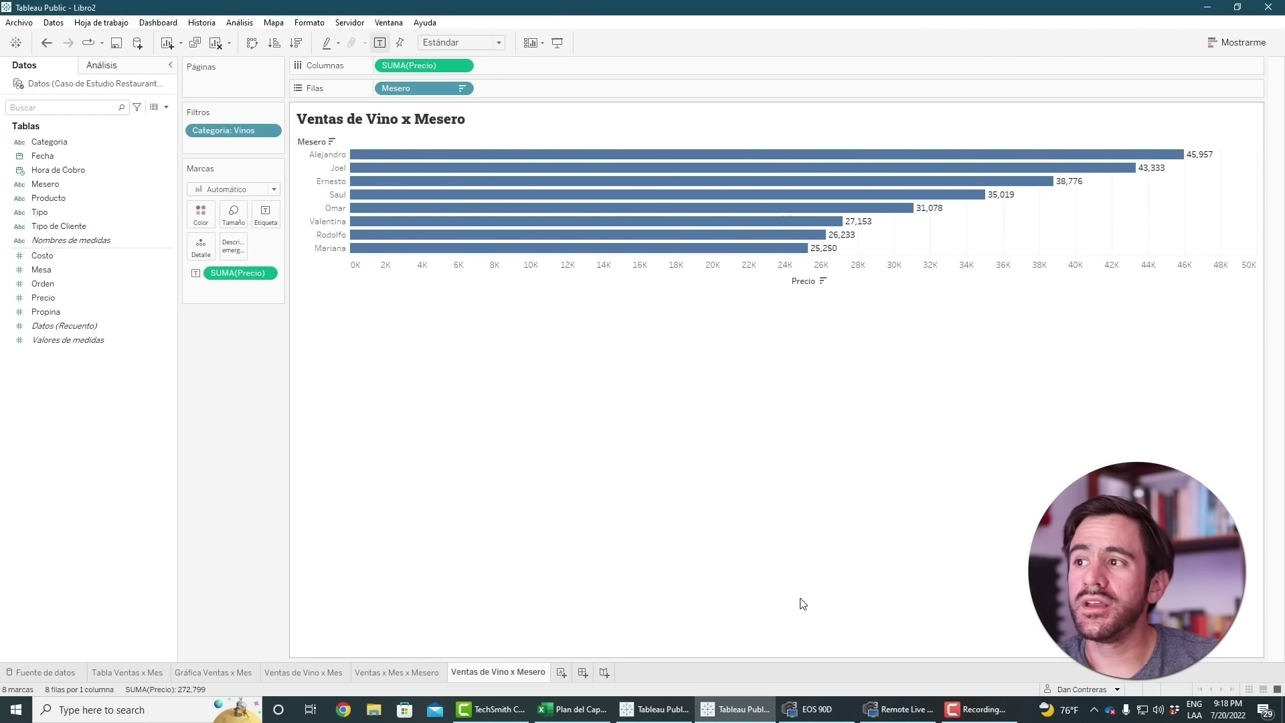
{"action": "left_click", "coordinate": [822, 281]}
{"action": "left_click", "coordinate": [823, 281]}
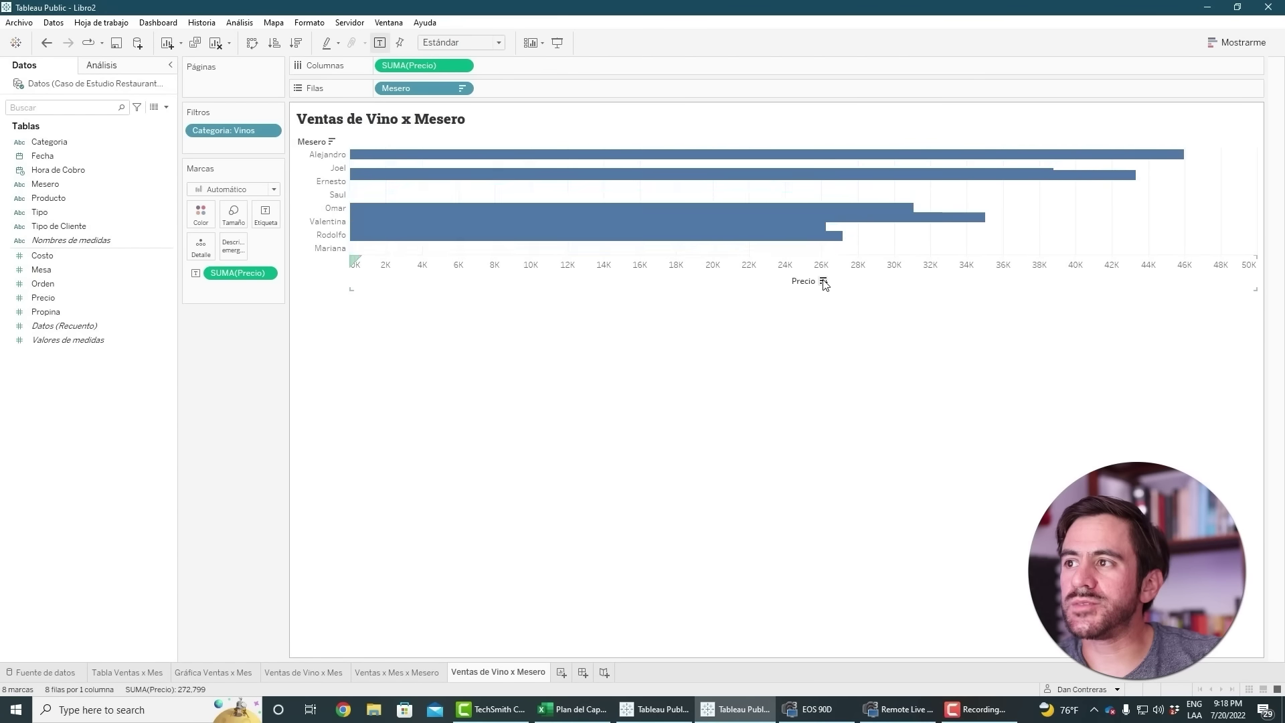
{"action": "left_click", "coordinate": [331, 142]}
{"action": "left_click", "coordinate": [331, 142]}
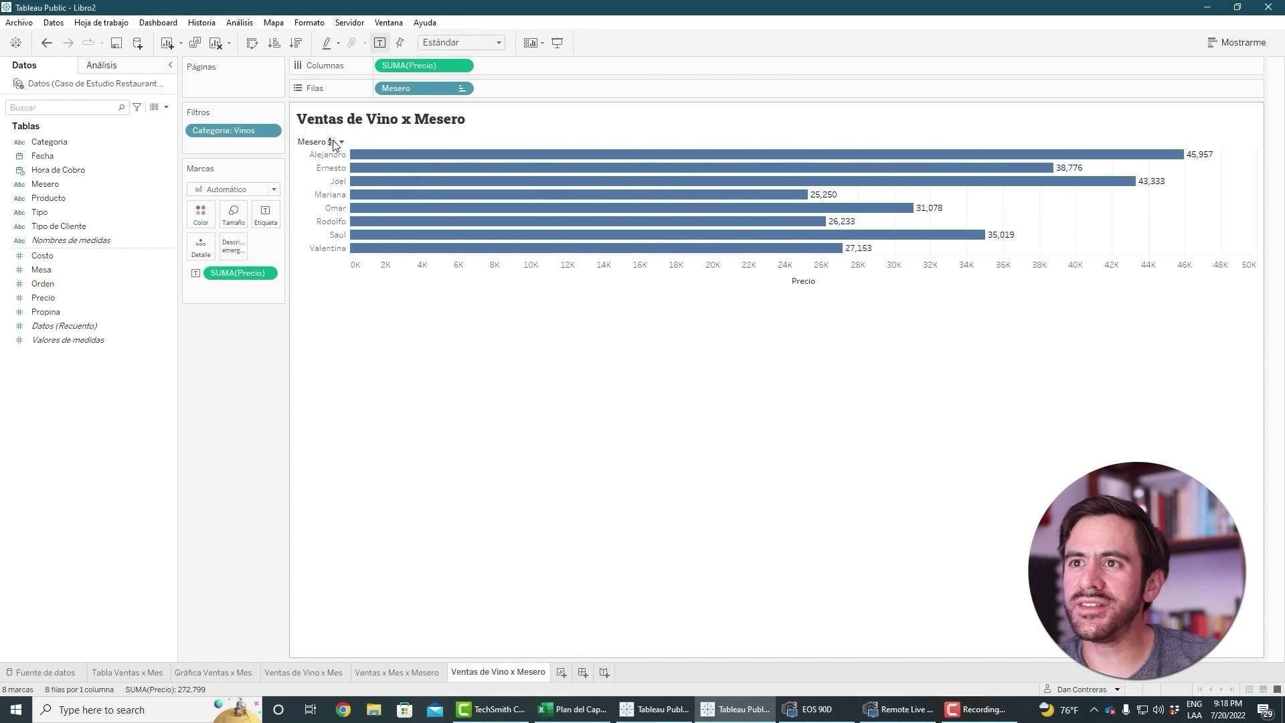
{"action": "left_click", "coordinate": [332, 142]}
{"action": "left_click", "coordinate": [332, 142]}
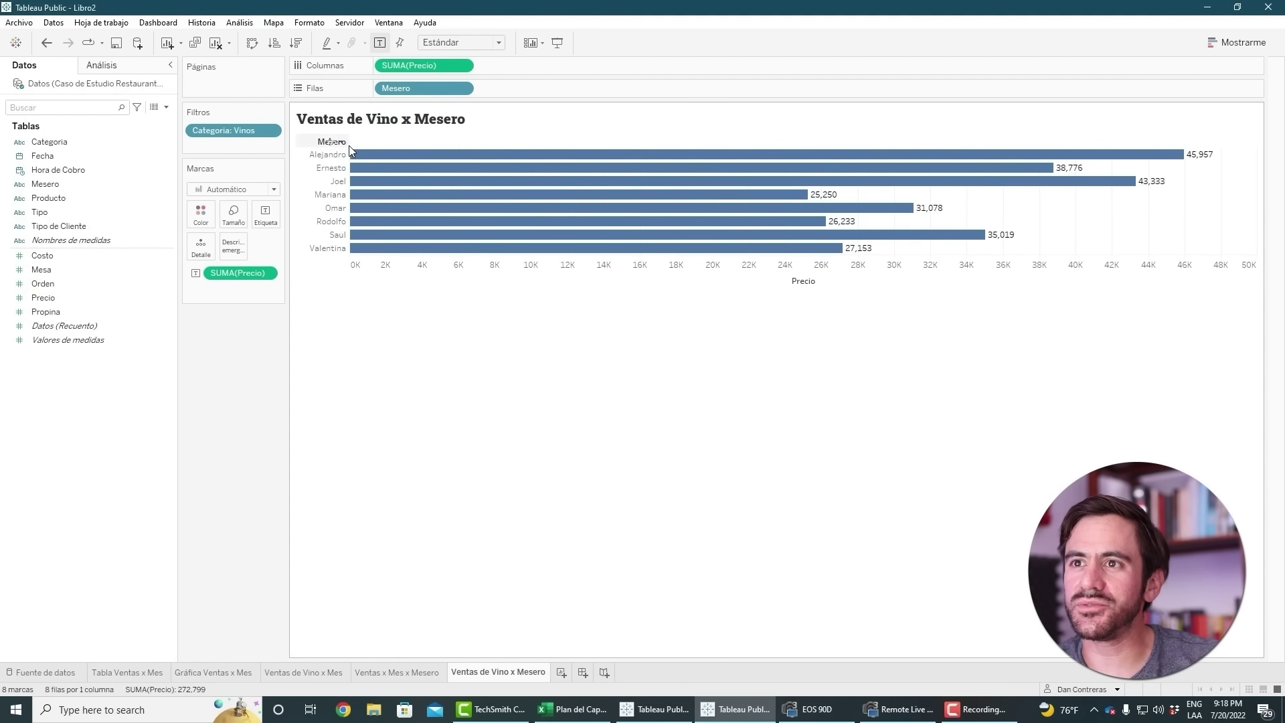
{"action": "left_click", "coordinate": [803, 141]}
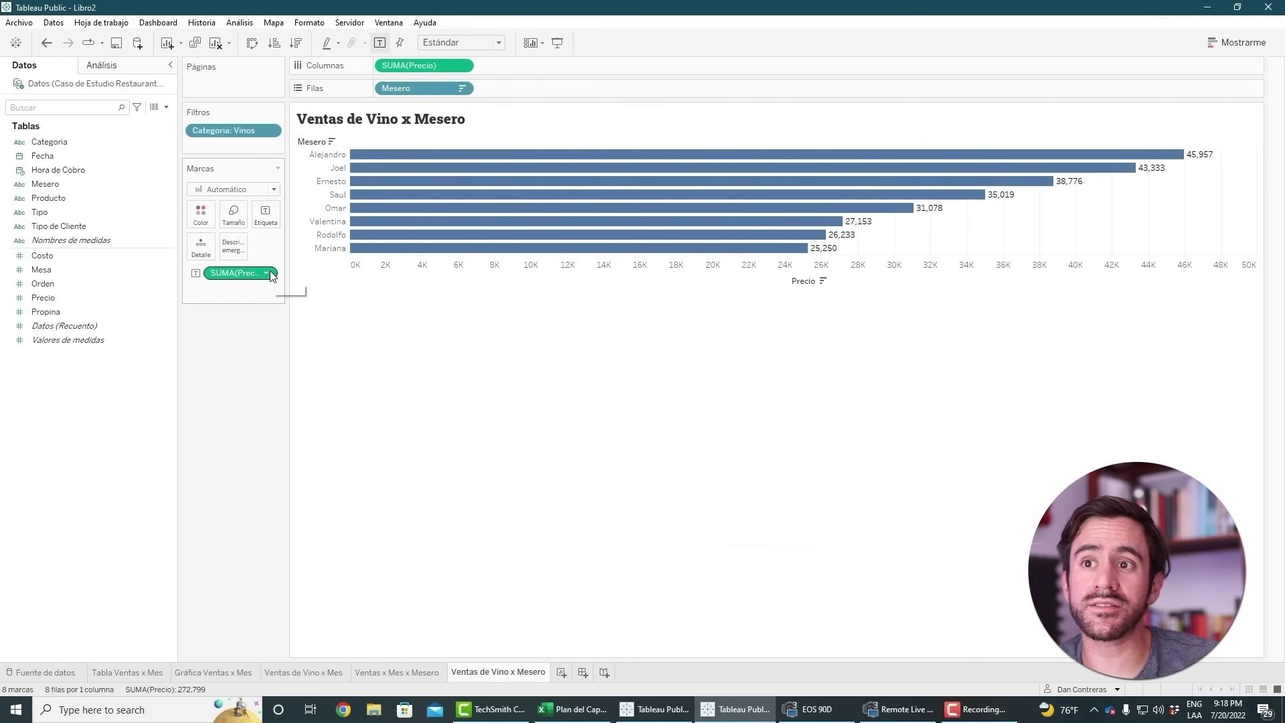
Format the SUMA(Precio) labels as custom currency with 0 decimals in thousands (K), e.g. $46K.
{"action": "left_click", "coordinate": [267, 273]}
{"action": "left_click", "coordinate": [267, 347]}
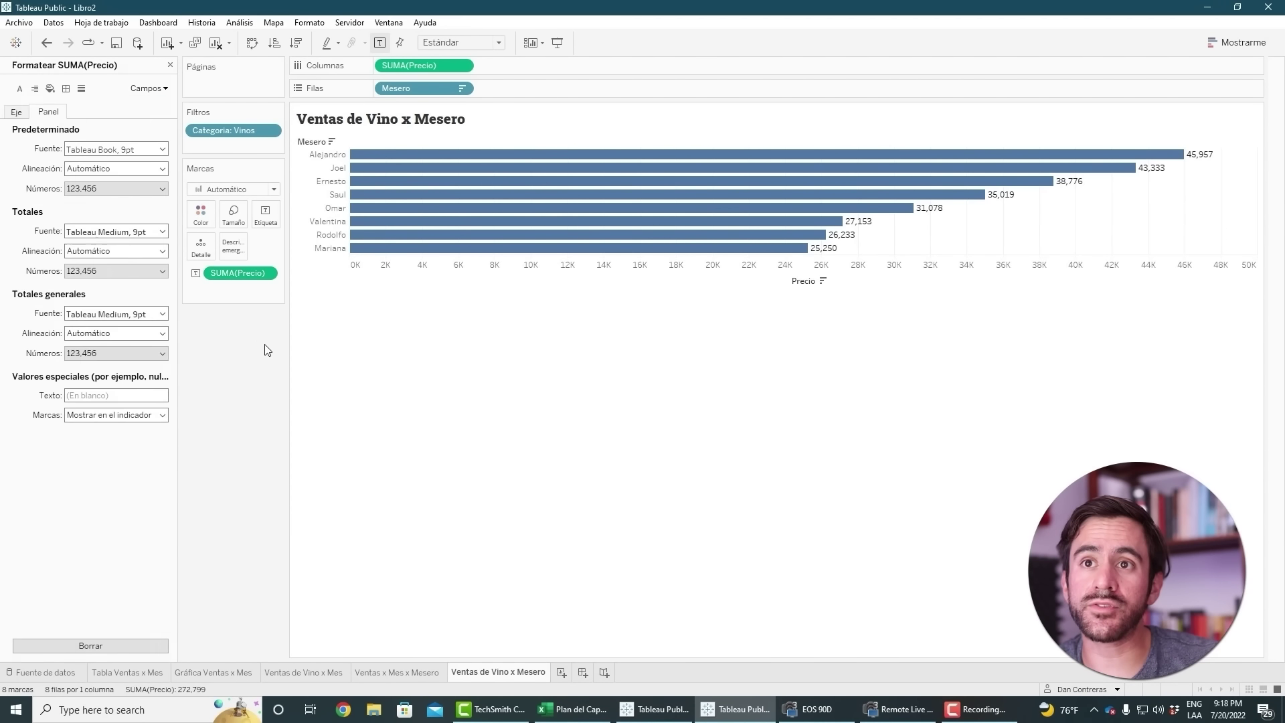
{"action": "left_click", "coordinate": [147, 190]}
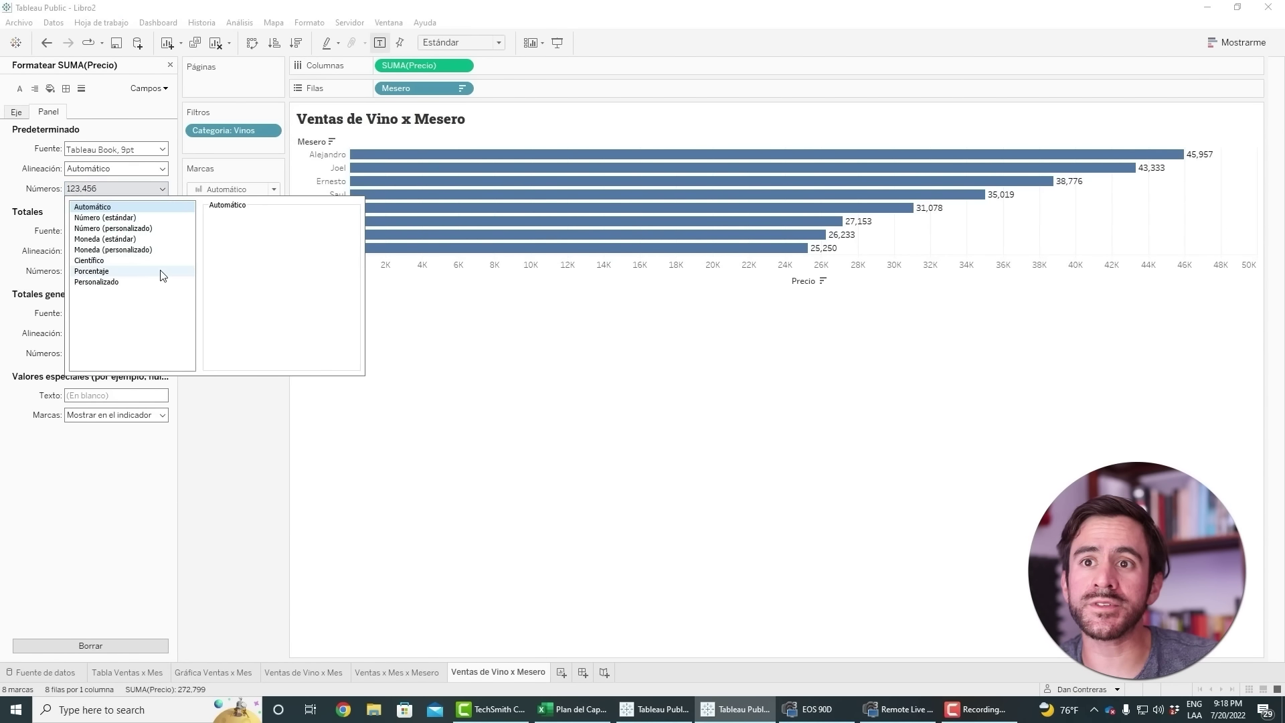
{"action": "left_click", "coordinate": [134, 250]}
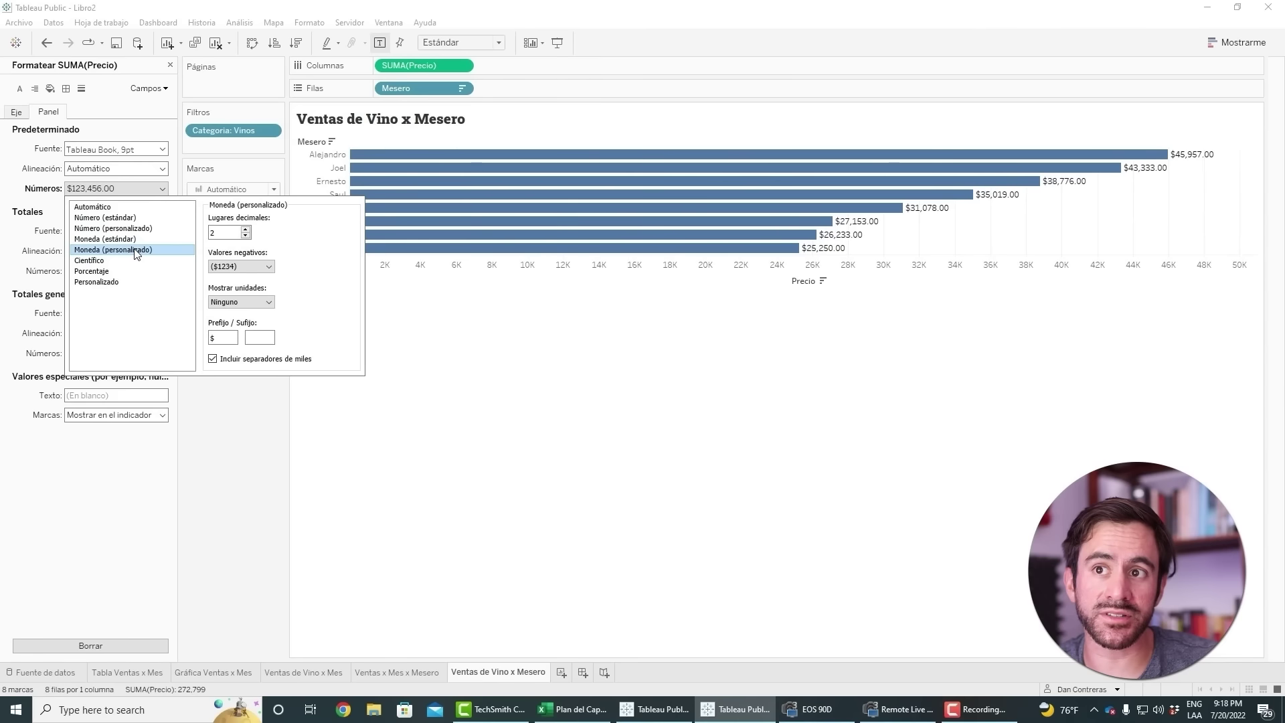
{"action": "left_click", "coordinate": [245, 236]}
{"action": "left_click", "coordinate": [245, 236]}
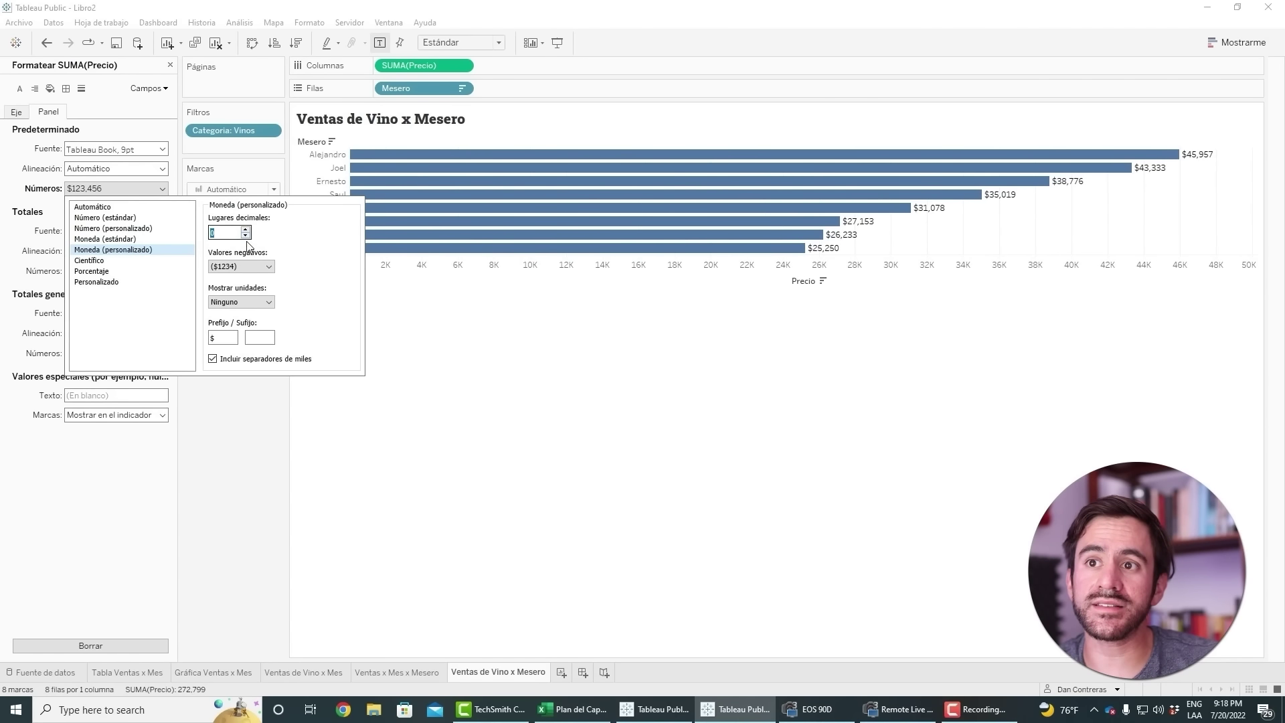
{"action": "left_click", "coordinate": [261, 302]}
{"action": "left_click", "coordinate": [253, 319]}
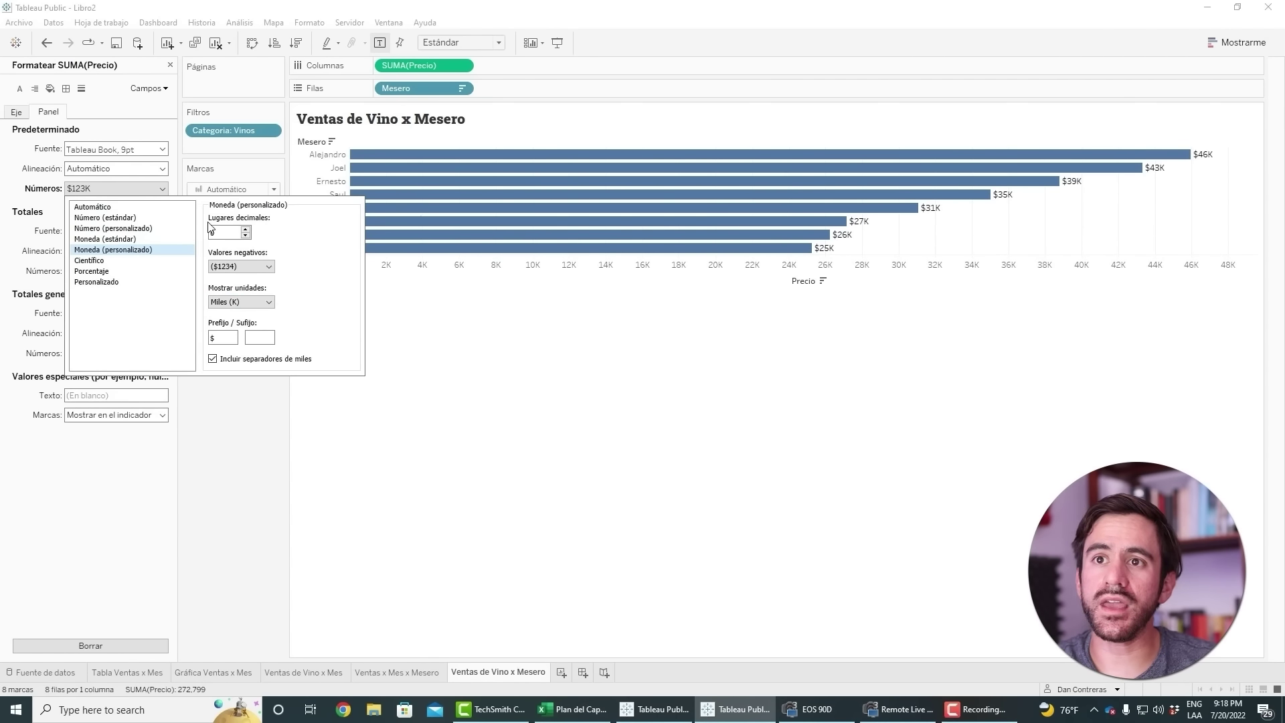
{"action": "left_click", "coordinate": [134, 192]}
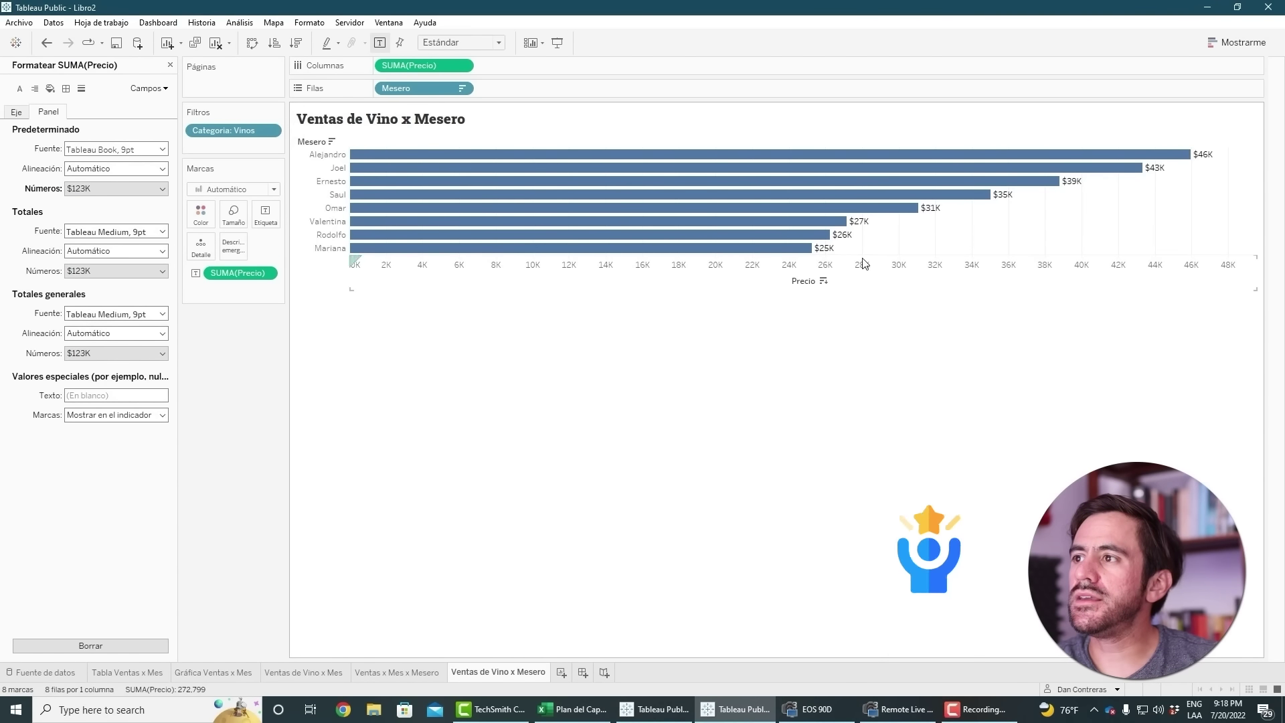
Remove the chart's gridlines in the sheet's line formatting and close the format pane.
{"action": "right_click", "coordinate": [971, 221]}
{"action": "left_click", "coordinate": [993, 275]}
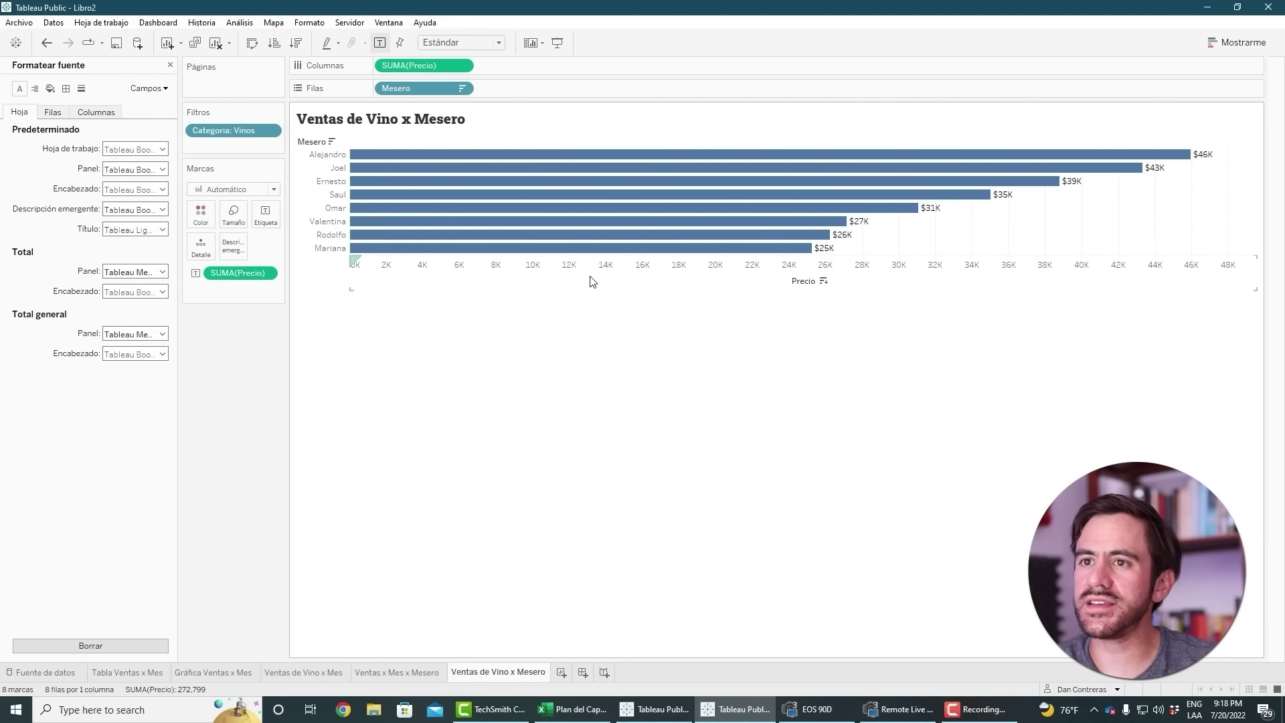
{"action": "left_click", "coordinate": [81, 88]}
{"action": "left_click", "coordinate": [130, 149]}
{"action": "left_click", "coordinate": [775, 408]}
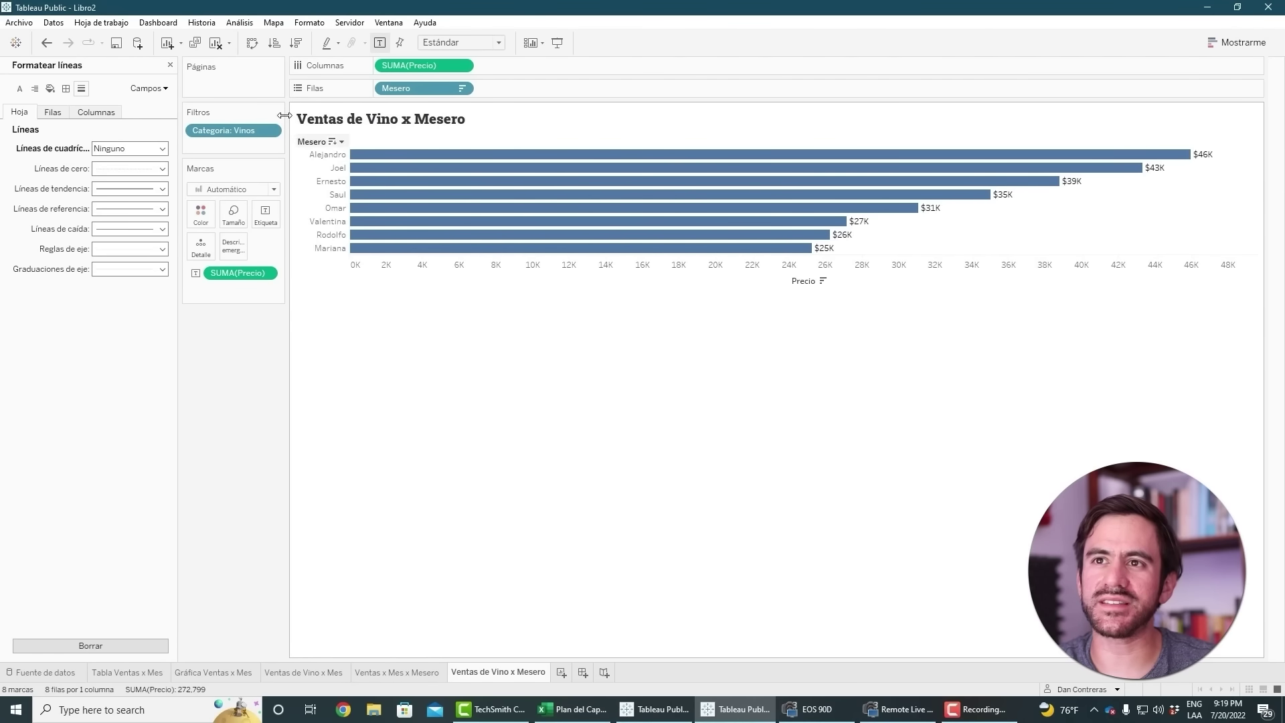
{"action": "left_click", "coordinate": [170, 66]}
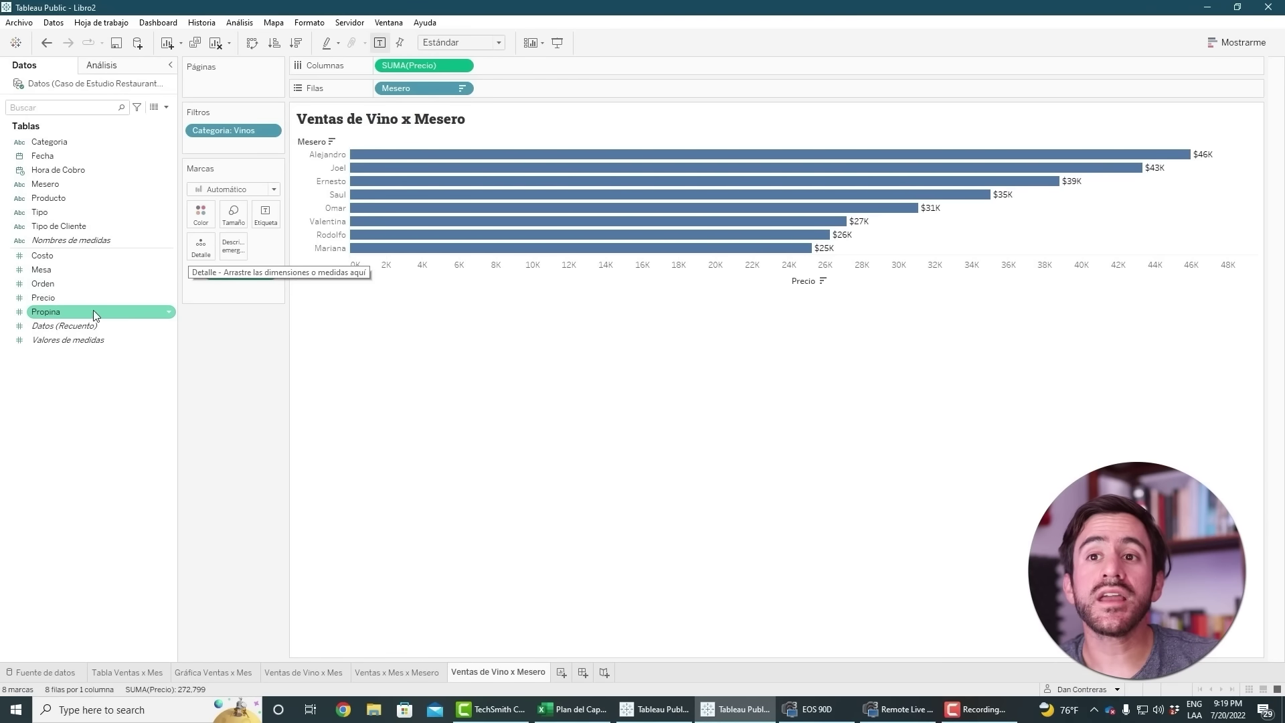
Colour the wine sales bars by SUMA(Precio), then go to the Ventas x Mes x Mesero sheet.
{"action": "left_click_drag", "start_coordinate": [43, 297], "coordinate": [198, 220]}
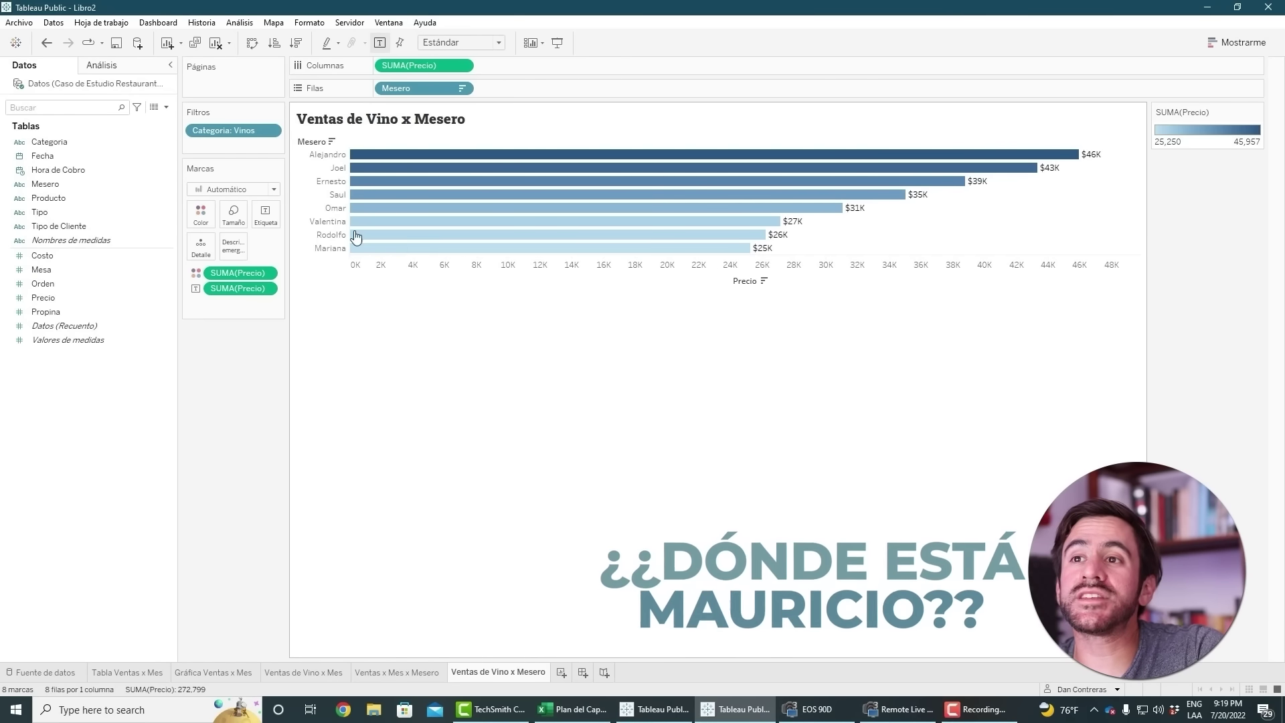
{"action": "left_click", "coordinate": [402, 672]}
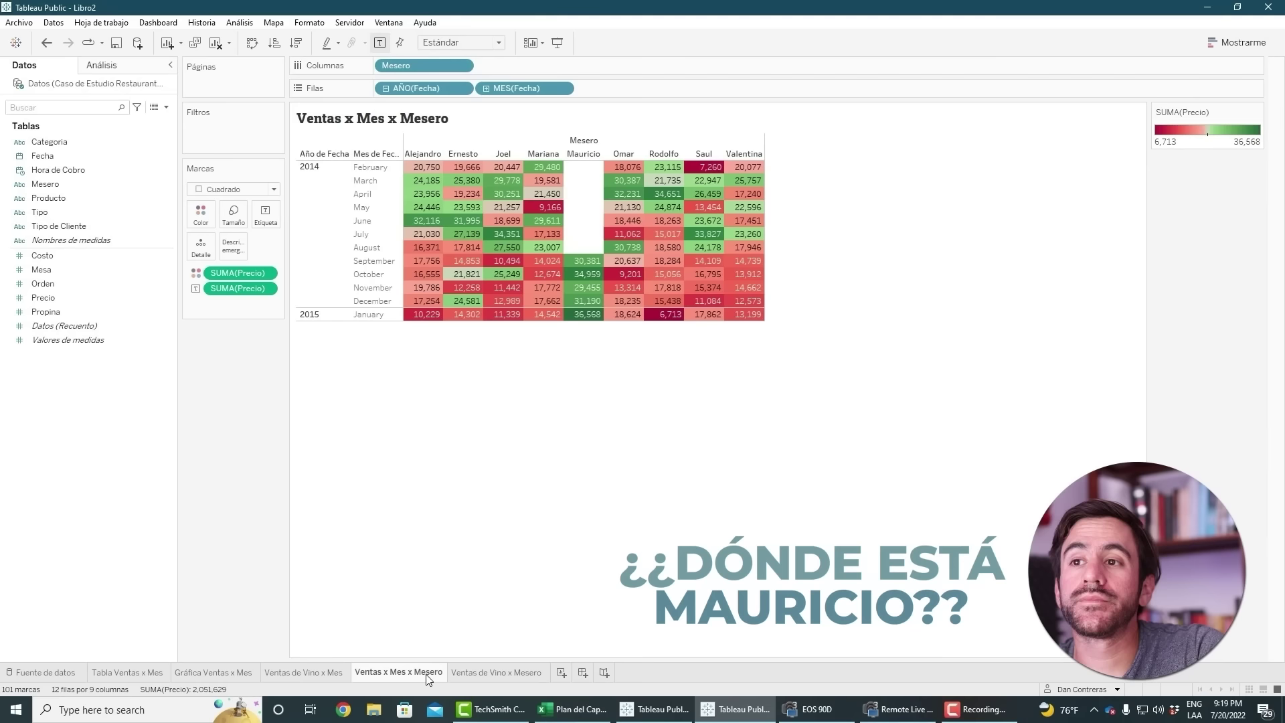
{"action": "left_click", "coordinate": [507, 673]}
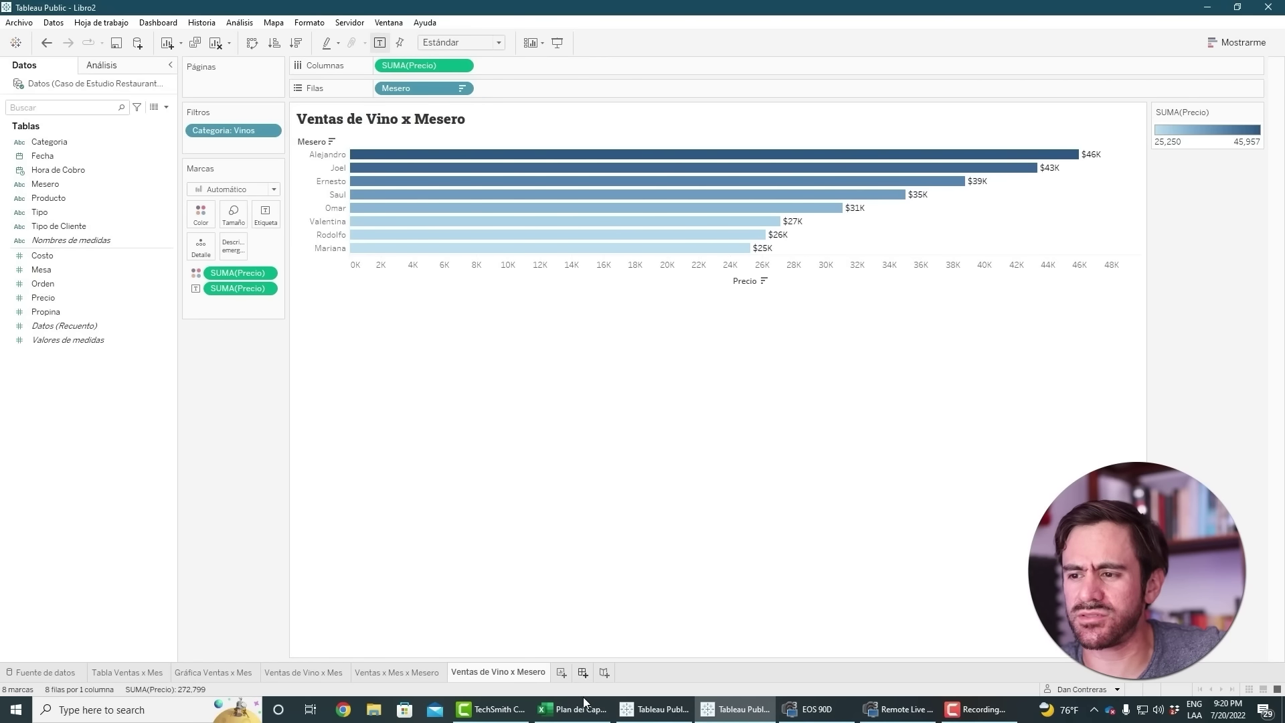
{"action": "left_click", "coordinate": [560, 672]}
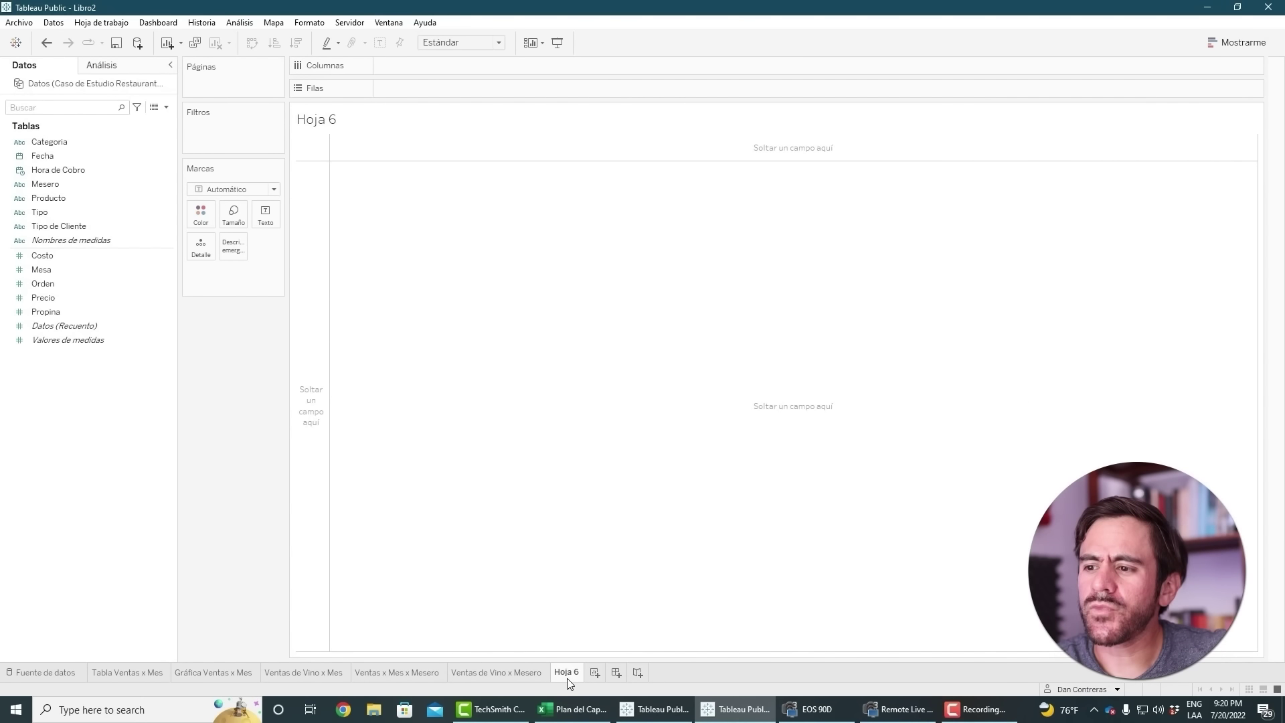
Rename the new sheet Hoja 6 to 'Propina x Mesero'.
{"action": "double_click", "coordinate": [567, 672]}
{"action": "type", "text": "Propina x Mesero"}
{"action": "key", "text": "Return"}
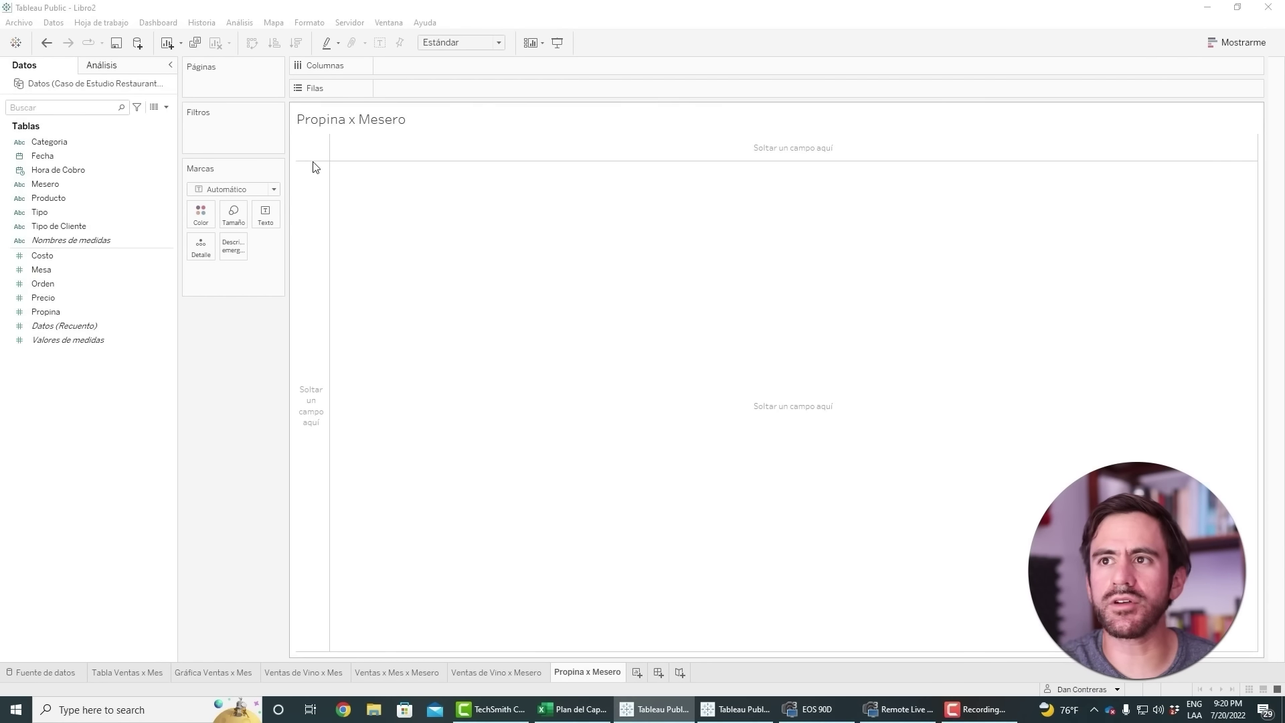
Set the sheet title font to Roboto Slab Black at size 16.
{"action": "double_click", "coordinate": [336, 115]}
{"action": "left_click_drag", "start_coordinate": [593, 302], "coordinate": [394, 307]}
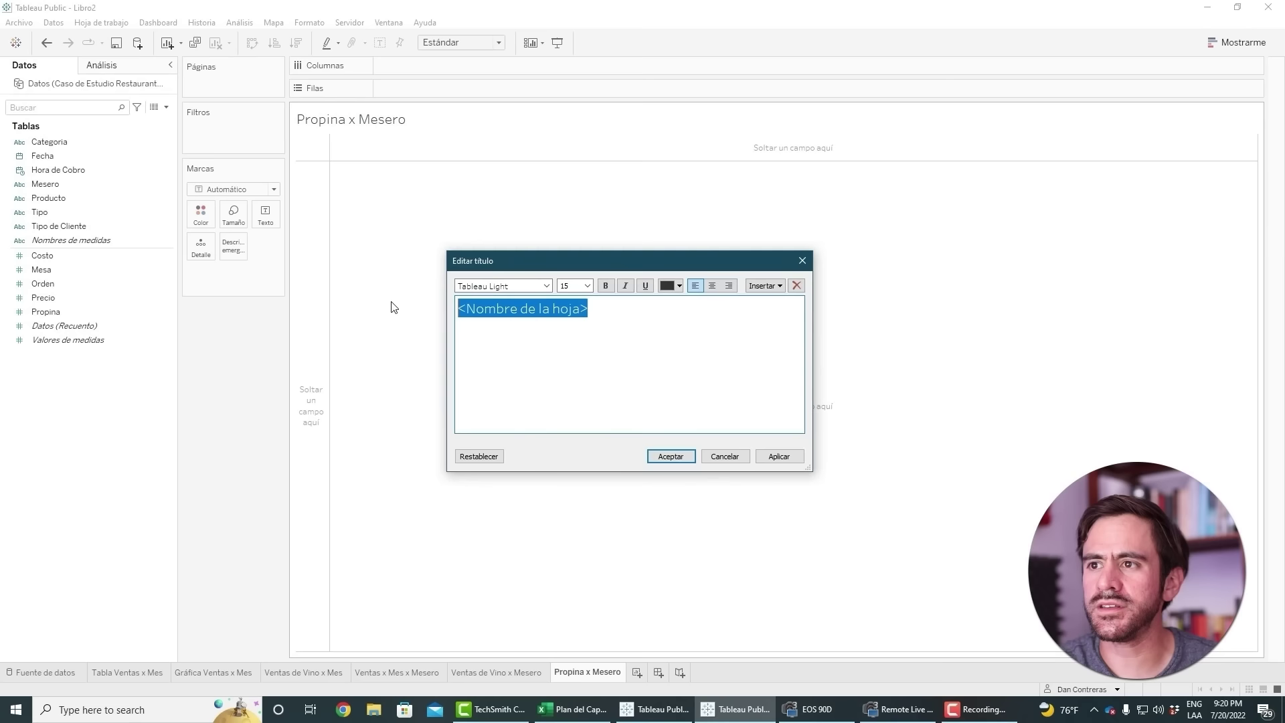
{"action": "left_click", "coordinate": [548, 289]}
{"action": "scroll", "coordinate": [517, 423], "scroll_direction": "up", "scroll_amount": 5}
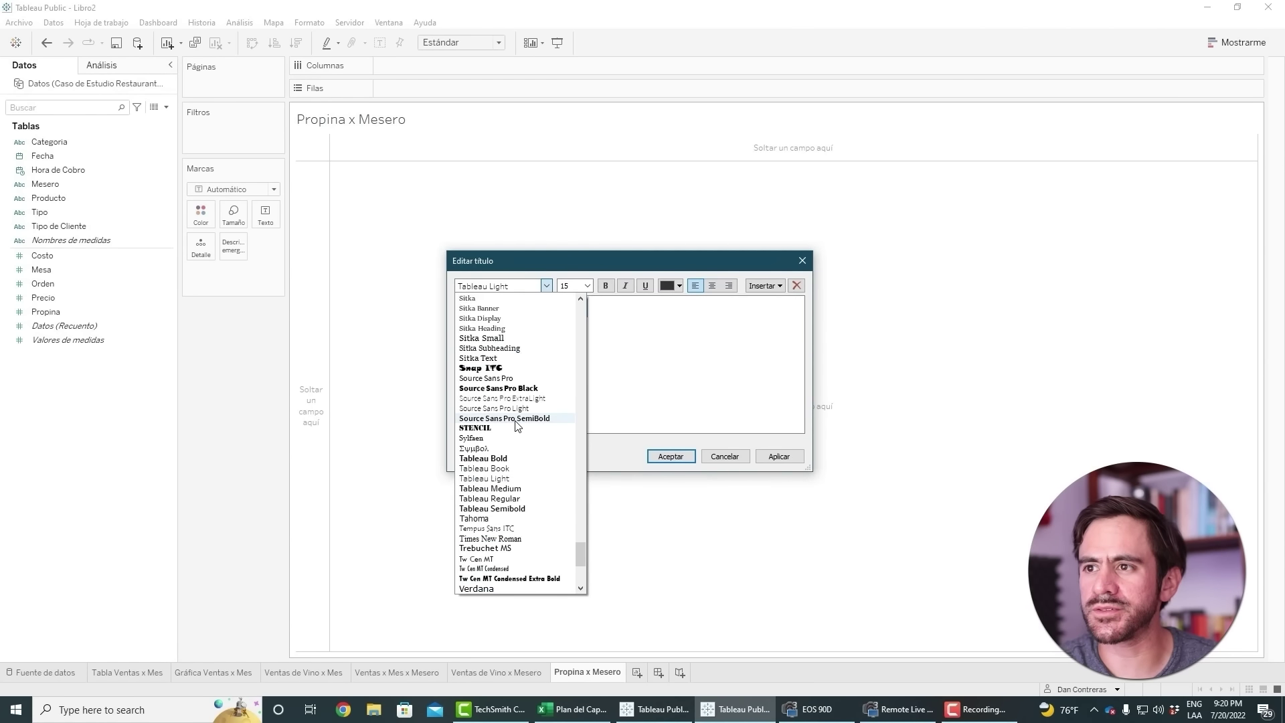
{"action": "scroll", "coordinate": [517, 423], "scroll_direction": "up", "scroll_amount": 10}
{"action": "scroll", "coordinate": [517, 423], "scroll_direction": "up", "scroll_amount": 6}
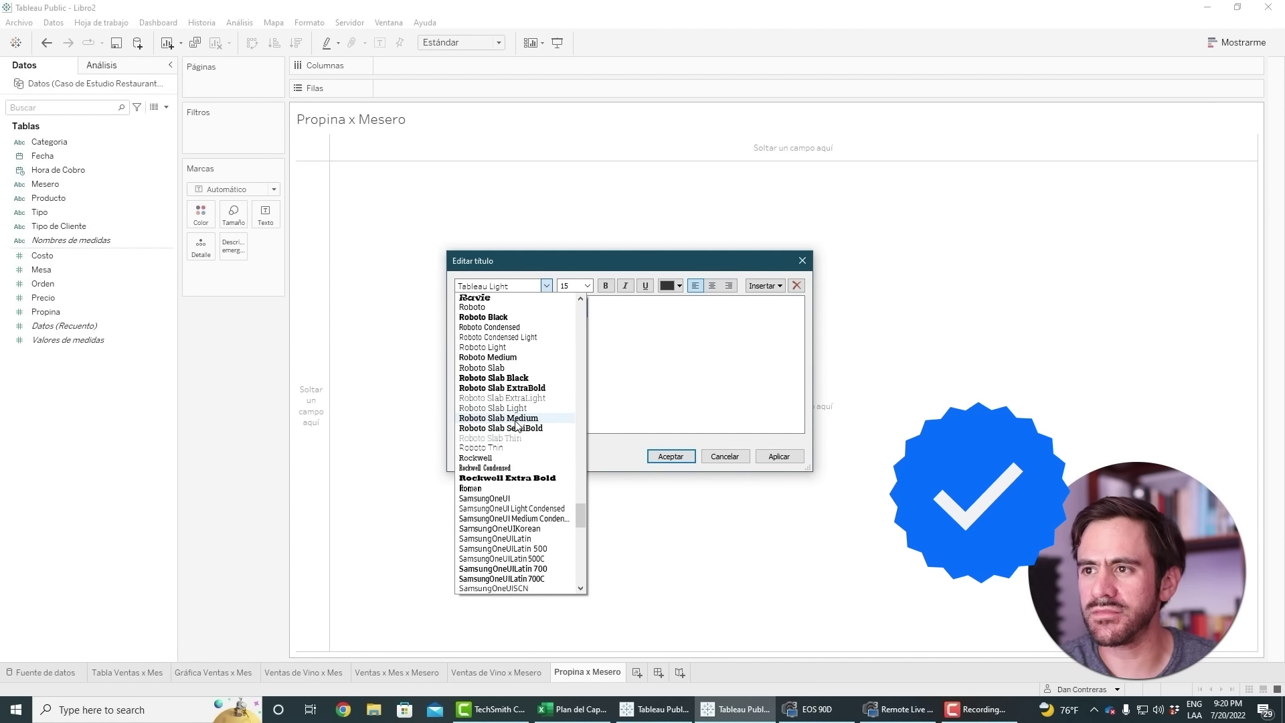
{"action": "left_click", "coordinate": [535, 378]}
{"action": "left_click", "coordinate": [587, 286]}
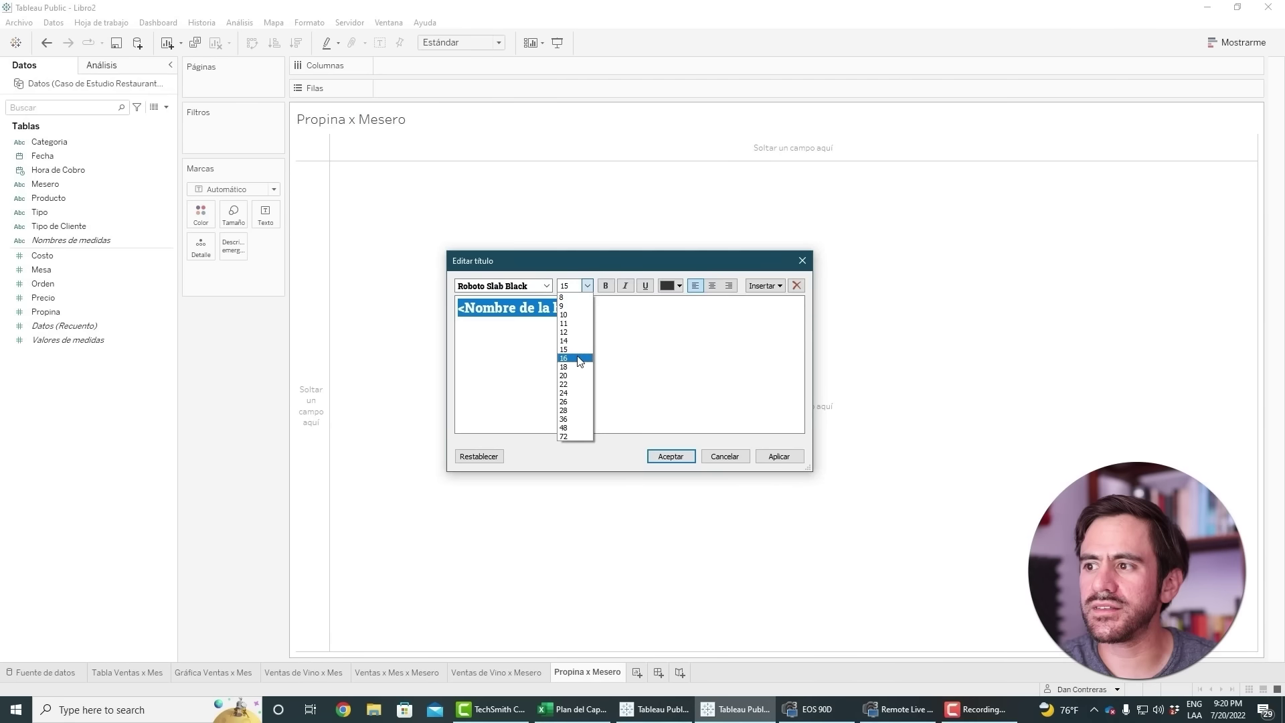
{"action": "left_click", "coordinate": [574, 359]}
{"action": "left_click", "coordinate": [757, 455]}
{"action": "left_click", "coordinate": [686, 459]}
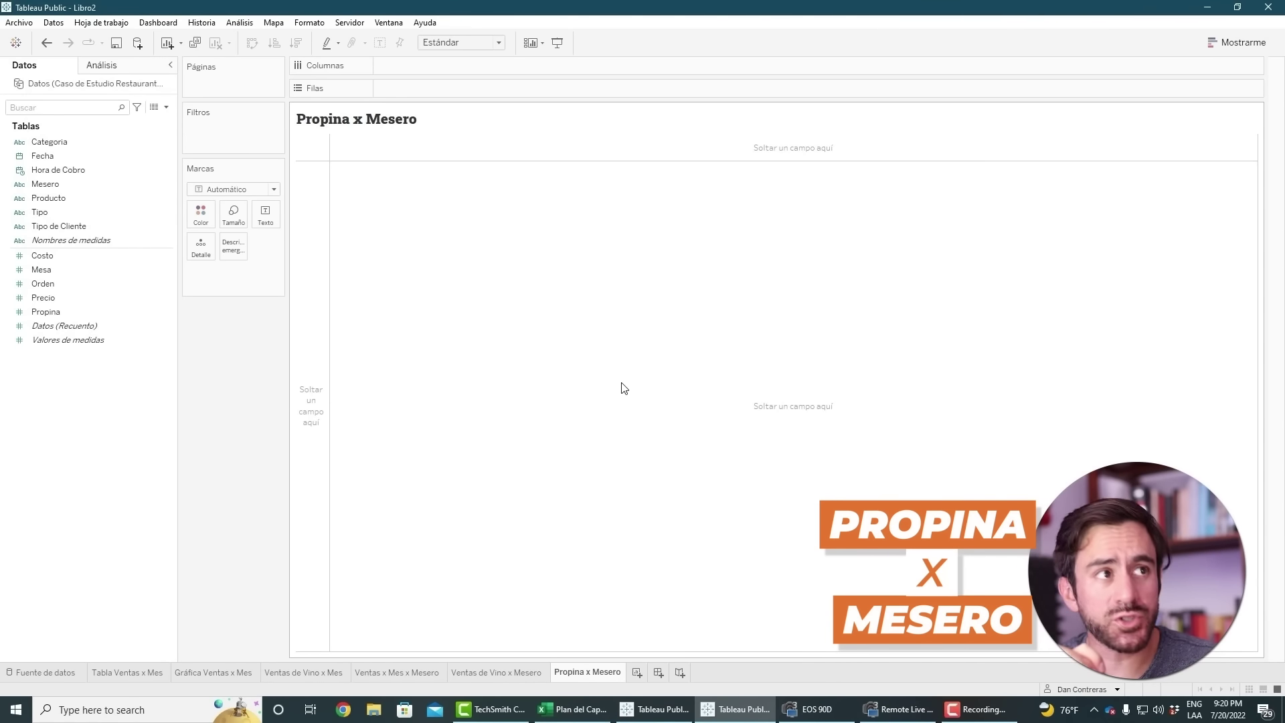
Point out the Mesa, Orden, Precio and Propina fields in the Data pane.
{"action": "left_click", "coordinate": [157, 270]}
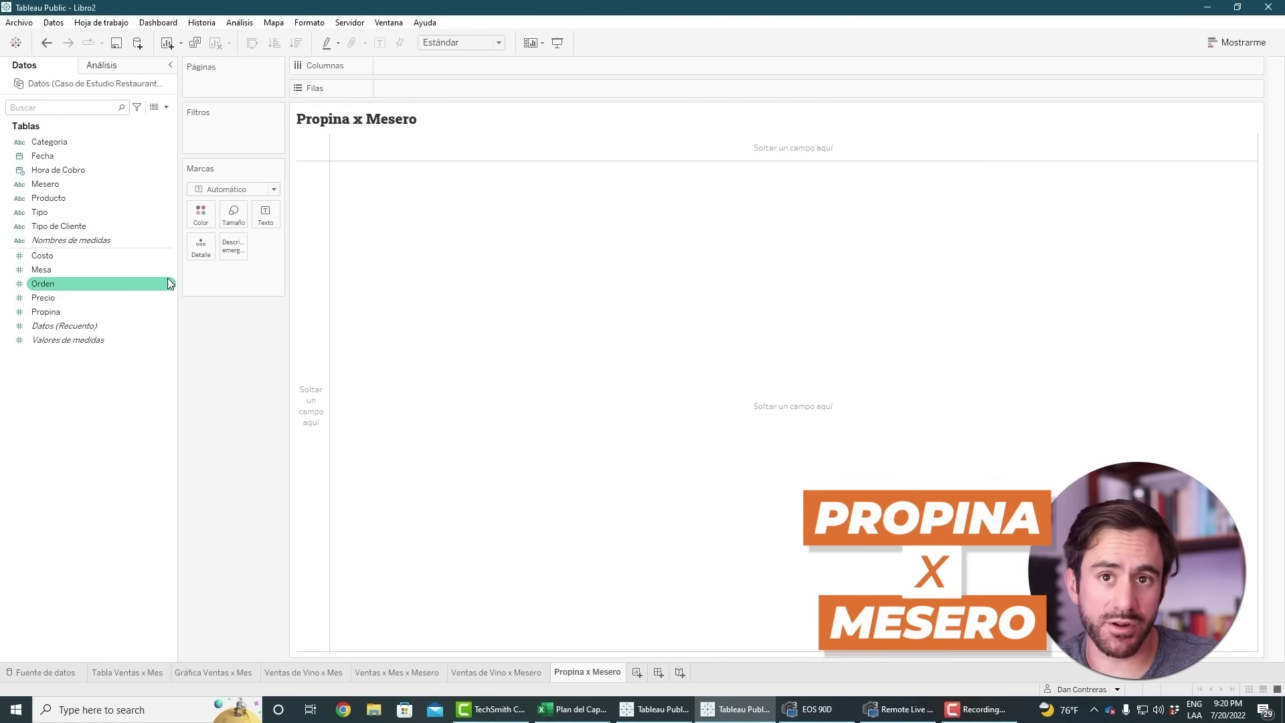
{"action": "left_click", "coordinate": [142, 281]}
{"action": "left_click", "coordinate": [147, 297]}
{"action": "left_click", "coordinate": [149, 312]}
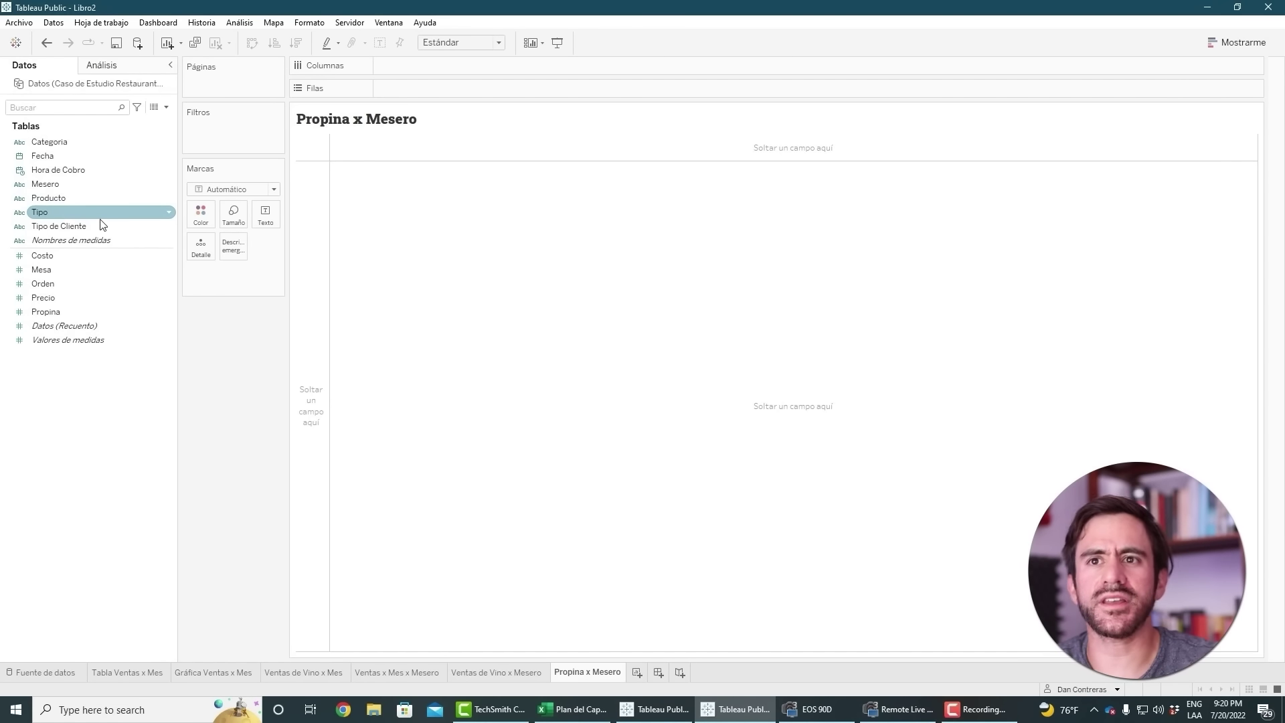
Chart SUMA(Propina) bars per Mesero, sorted descending from 551.2 to 330.3.
{"action": "left_click_drag", "start_coordinate": [46, 184], "coordinate": [441, 88]}
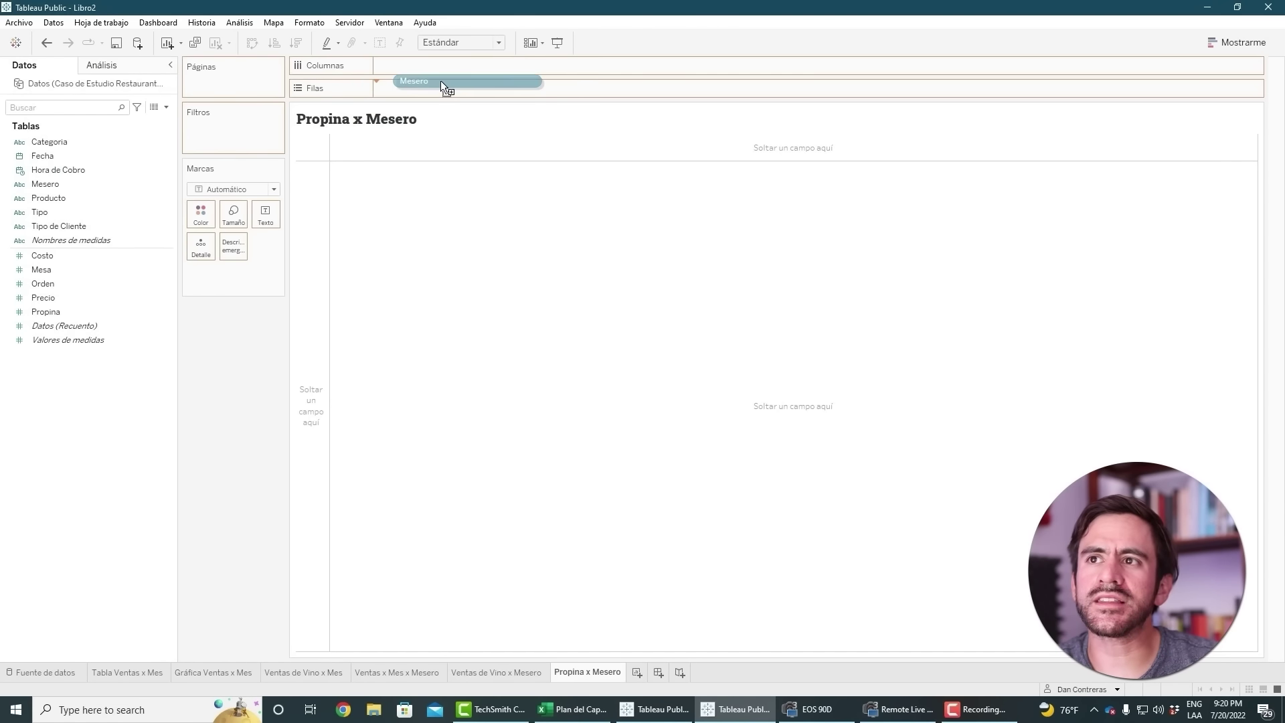
{"action": "left_click", "coordinate": [47, 312]}
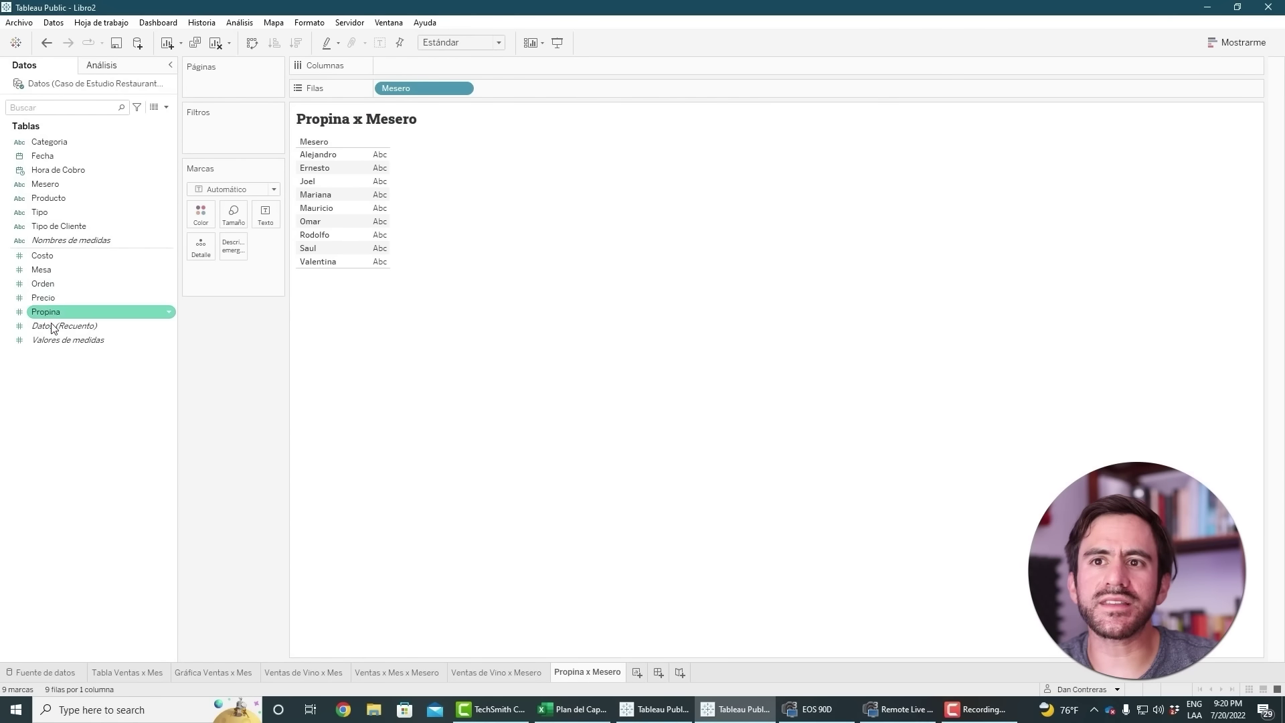
{"action": "left_click_drag", "start_coordinate": [51, 310], "coordinate": [485, 65]}
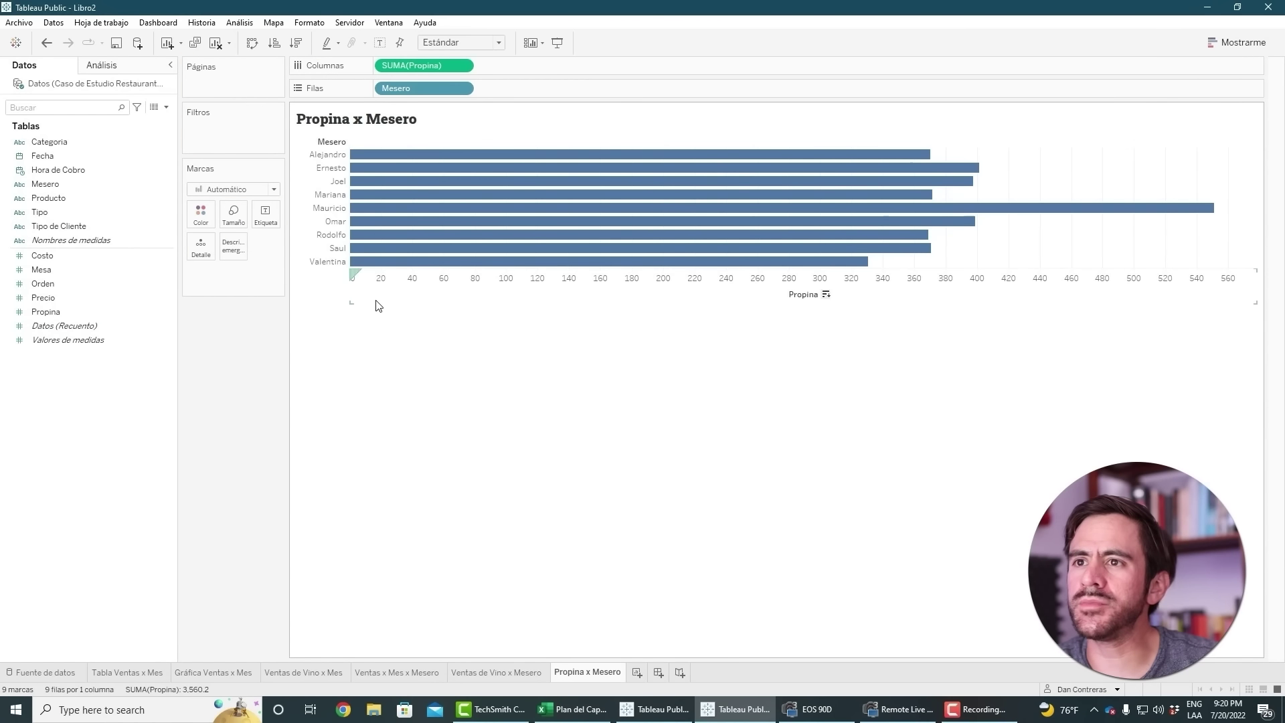
{"action": "mouse_move", "coordinate": [662, 221]}
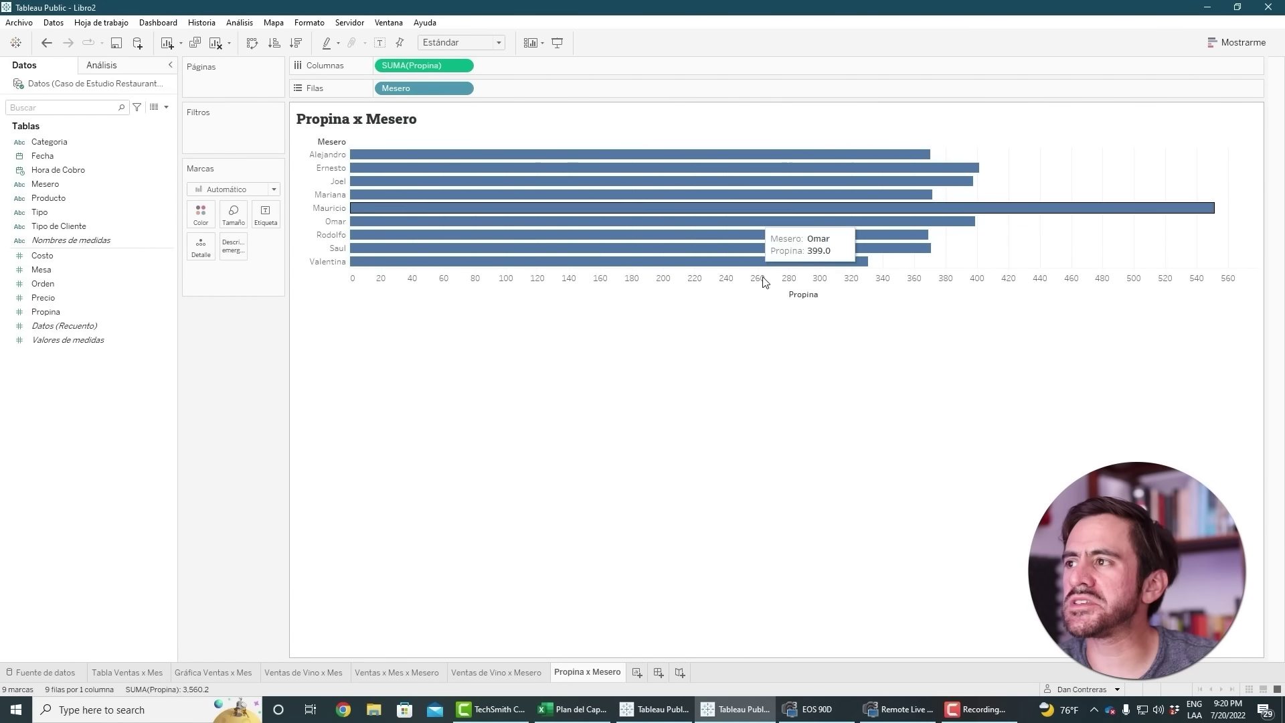
{"action": "mouse_move", "coordinate": [803, 294]}
{"action": "left_click", "coordinate": [801, 141]}
Label each bar with its Propina total, then select and deselect Mariana's bar to check it.
{"action": "left_click_drag", "start_coordinate": [67, 311], "coordinate": [280, 216]}
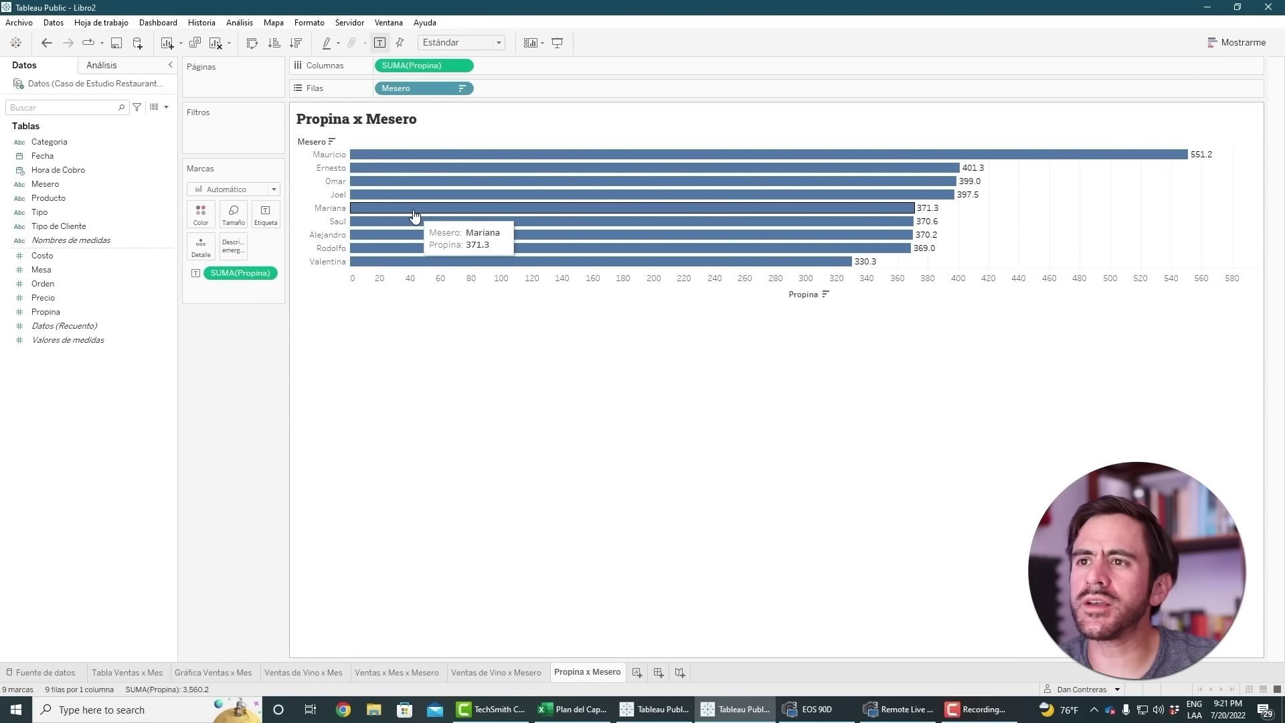
{"action": "left_click", "coordinate": [669, 208]}
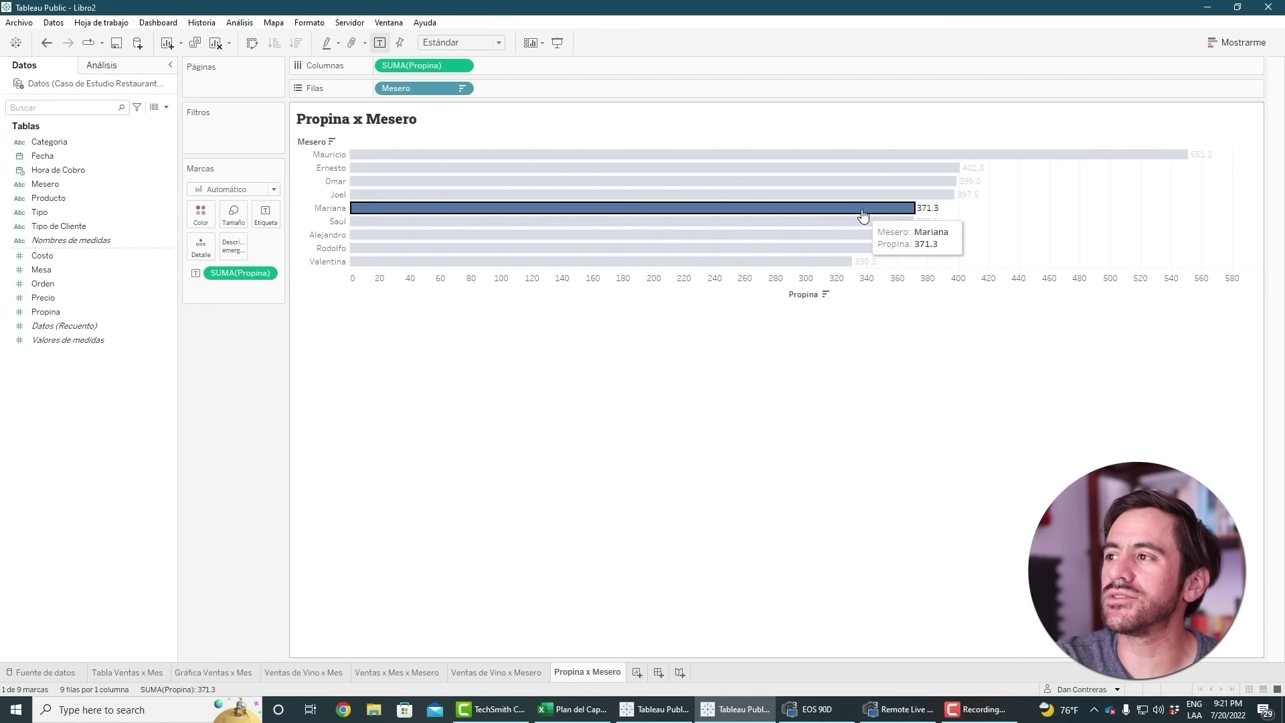
{"action": "left_click", "coordinate": [863, 209]}
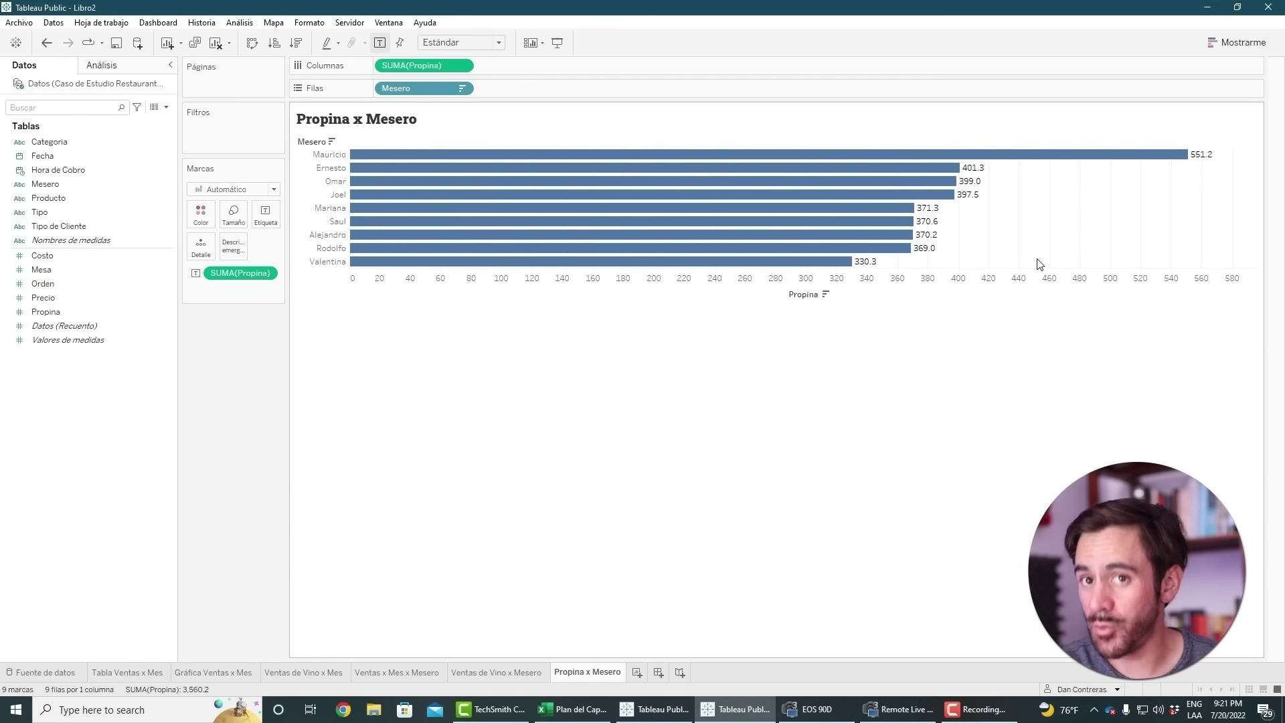
{"action": "left_click", "coordinate": [57, 669]}
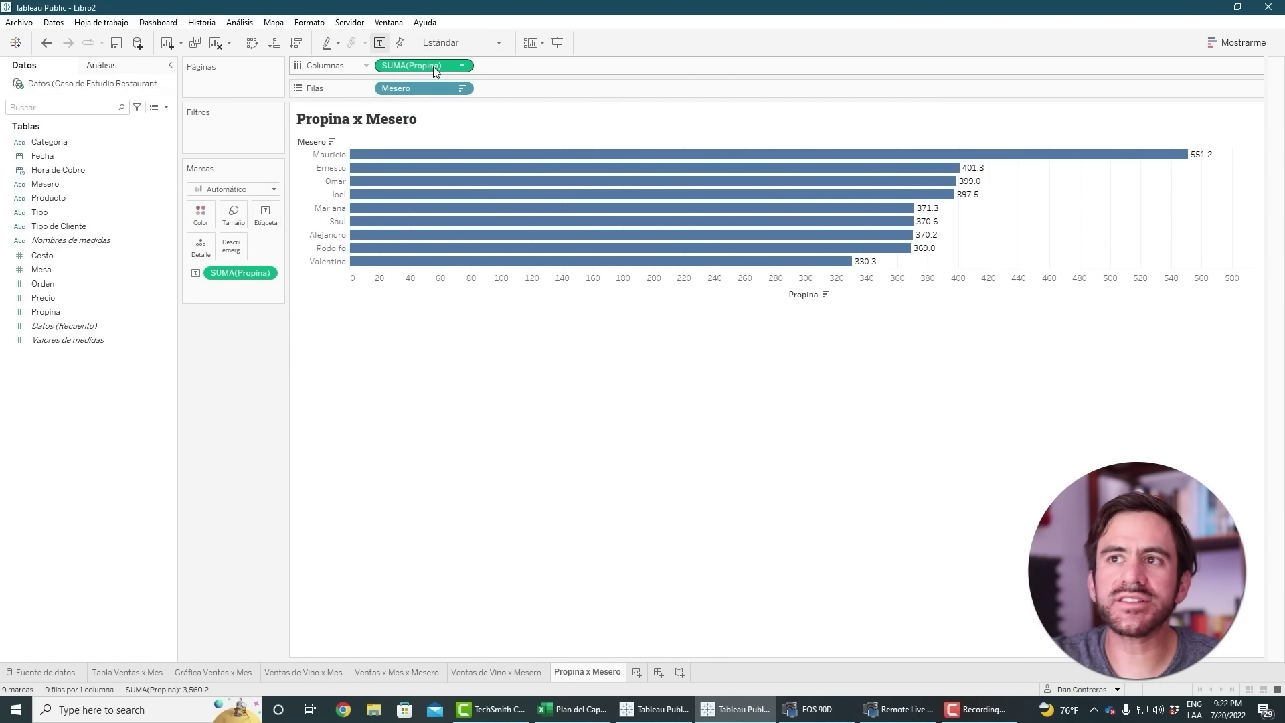
{"action": "left_click", "coordinate": [27, 673]}
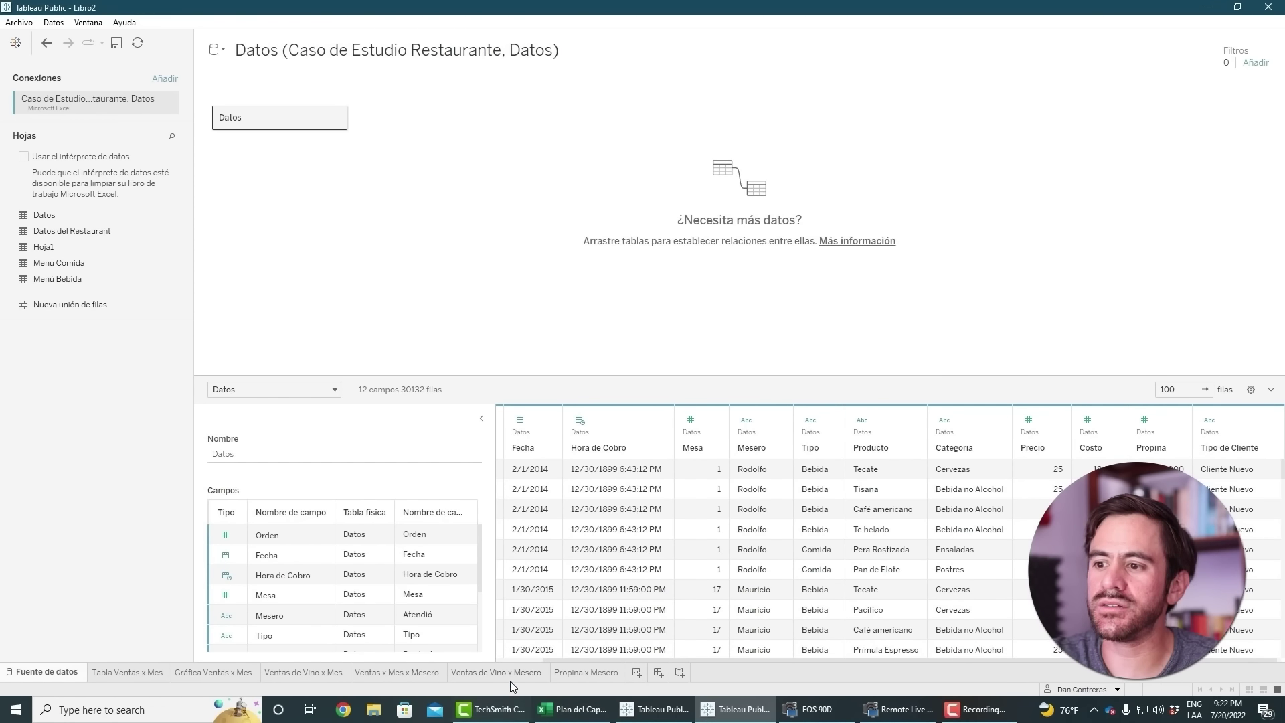
{"action": "left_click", "coordinate": [556, 673]}
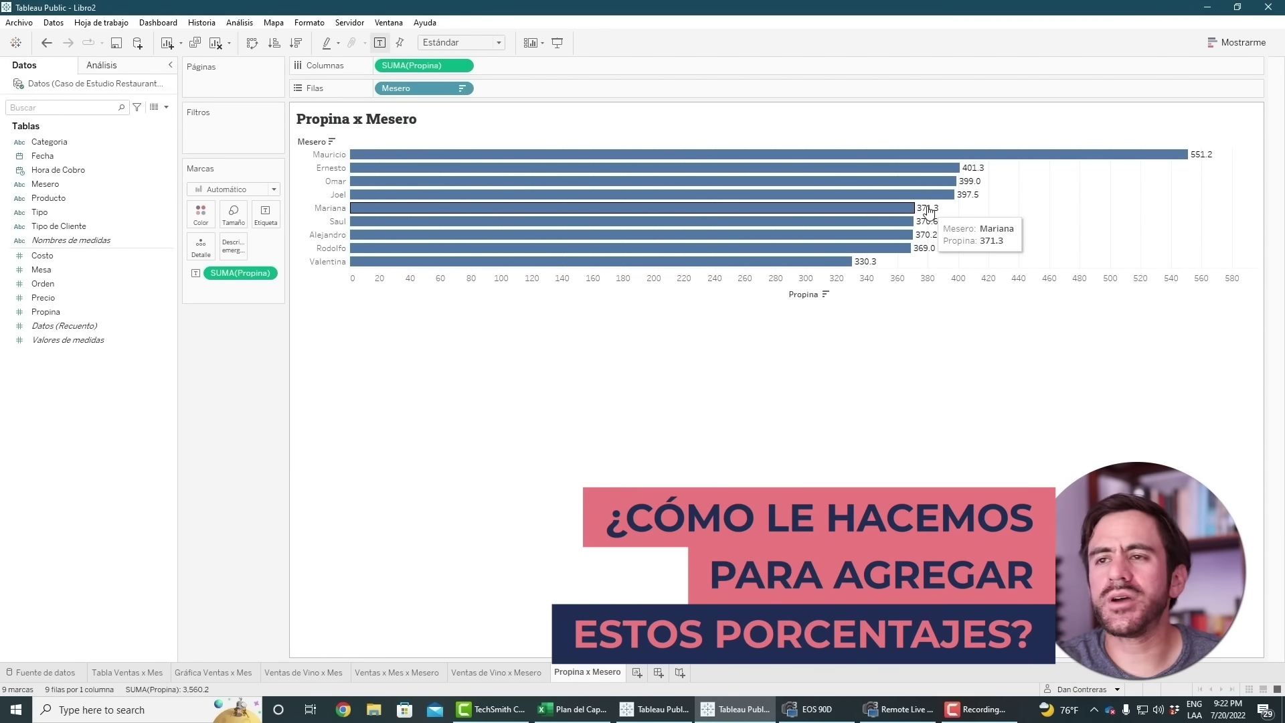
{"action": "left_click", "coordinate": [463, 66]}
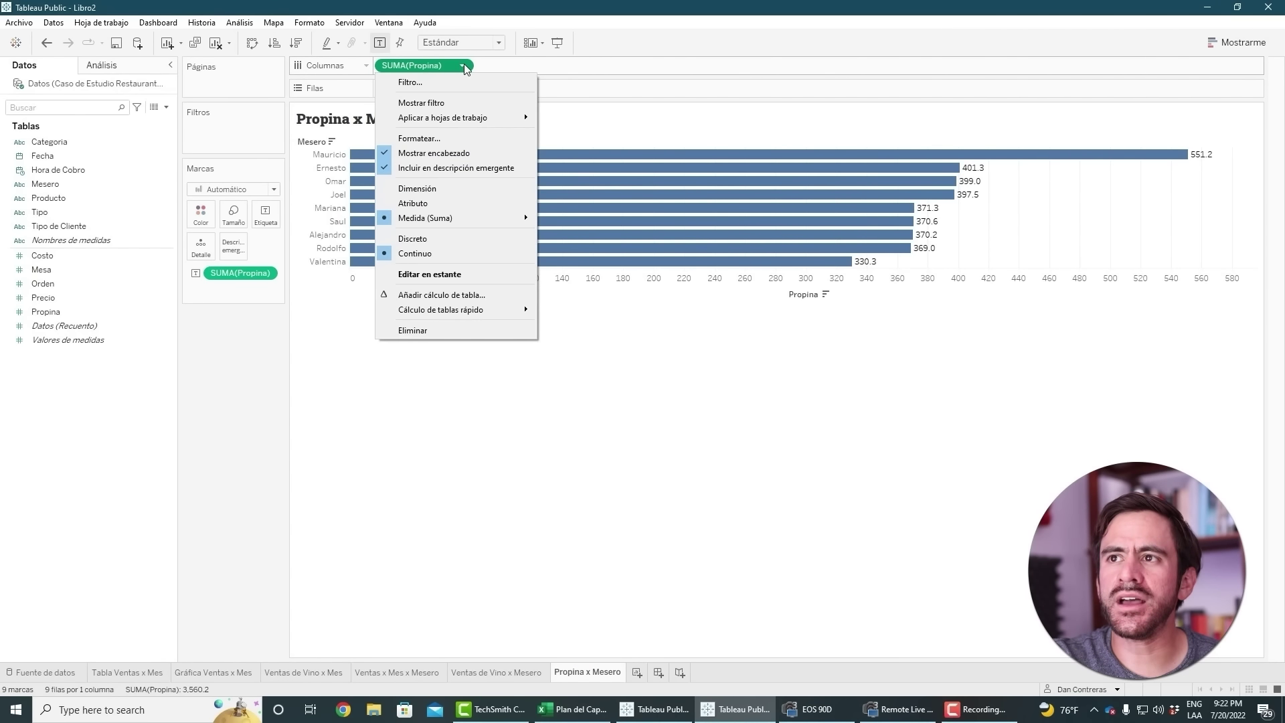
Change both the Propina bars and their labels from SUMA to PROM (average).
{"action": "left_click", "coordinate": [463, 66]}
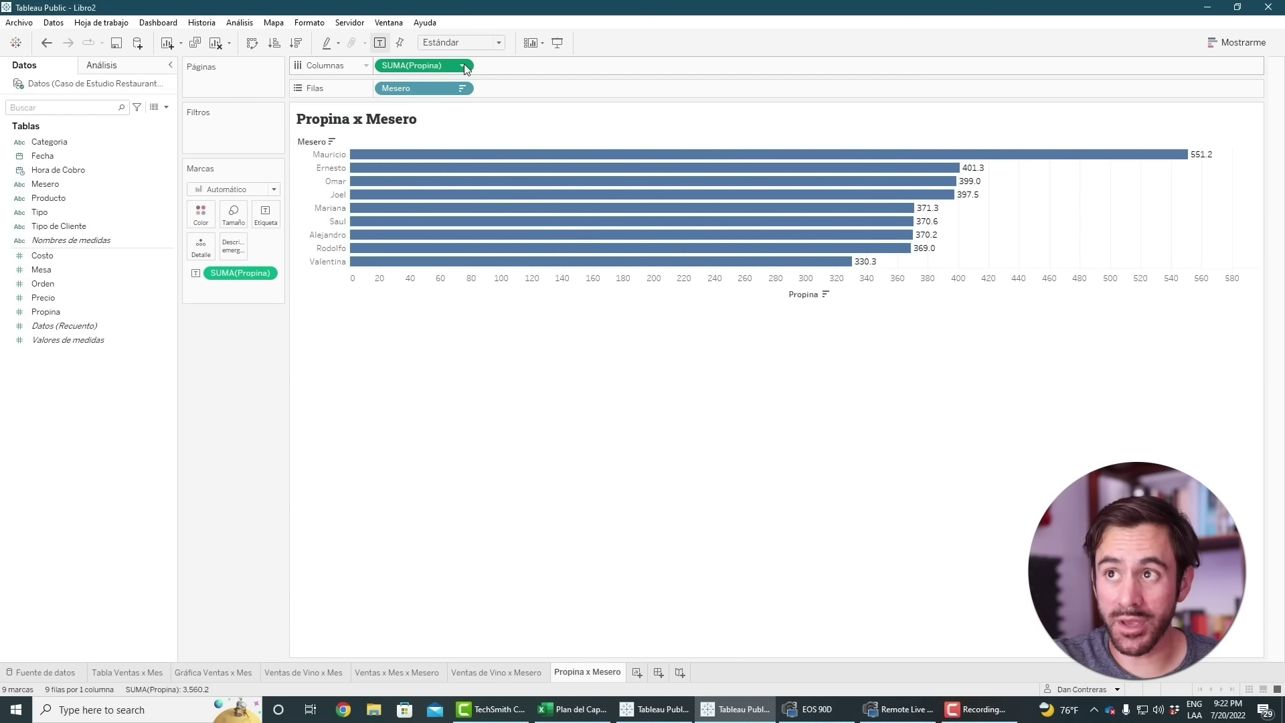
{"action": "left_click", "coordinate": [464, 66]}
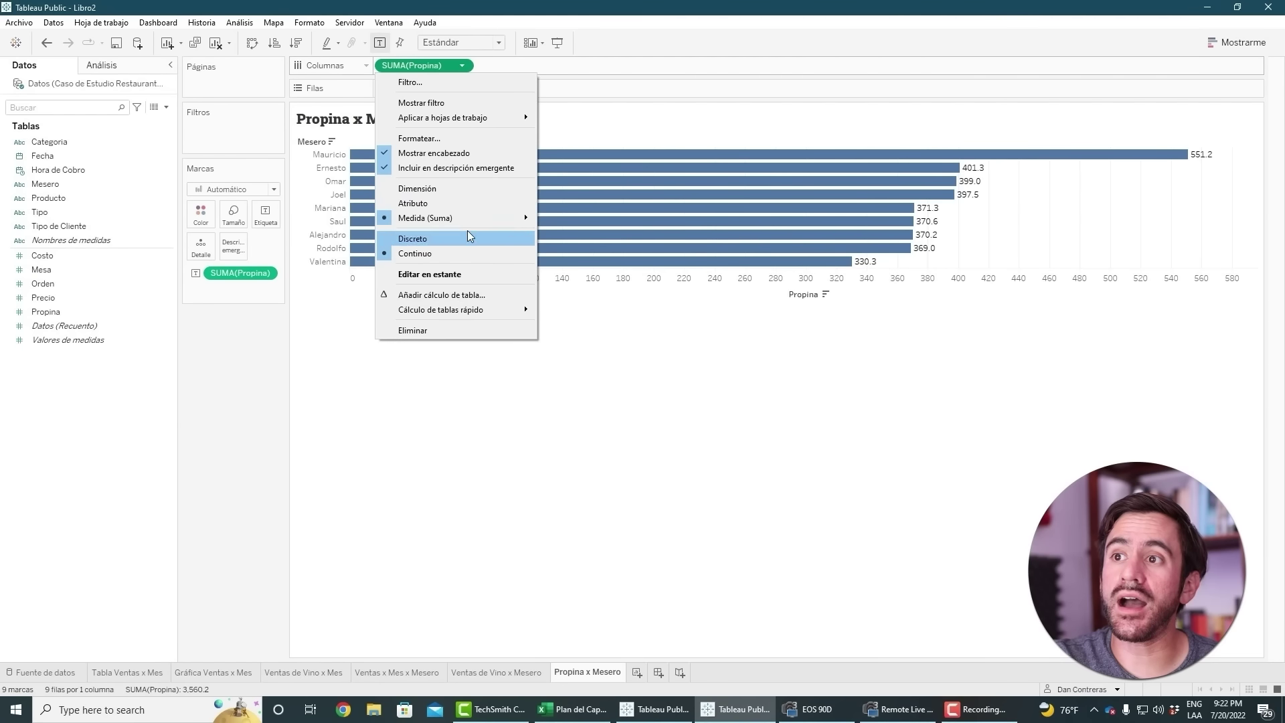
{"action": "mouse_move", "coordinate": [442, 218]}
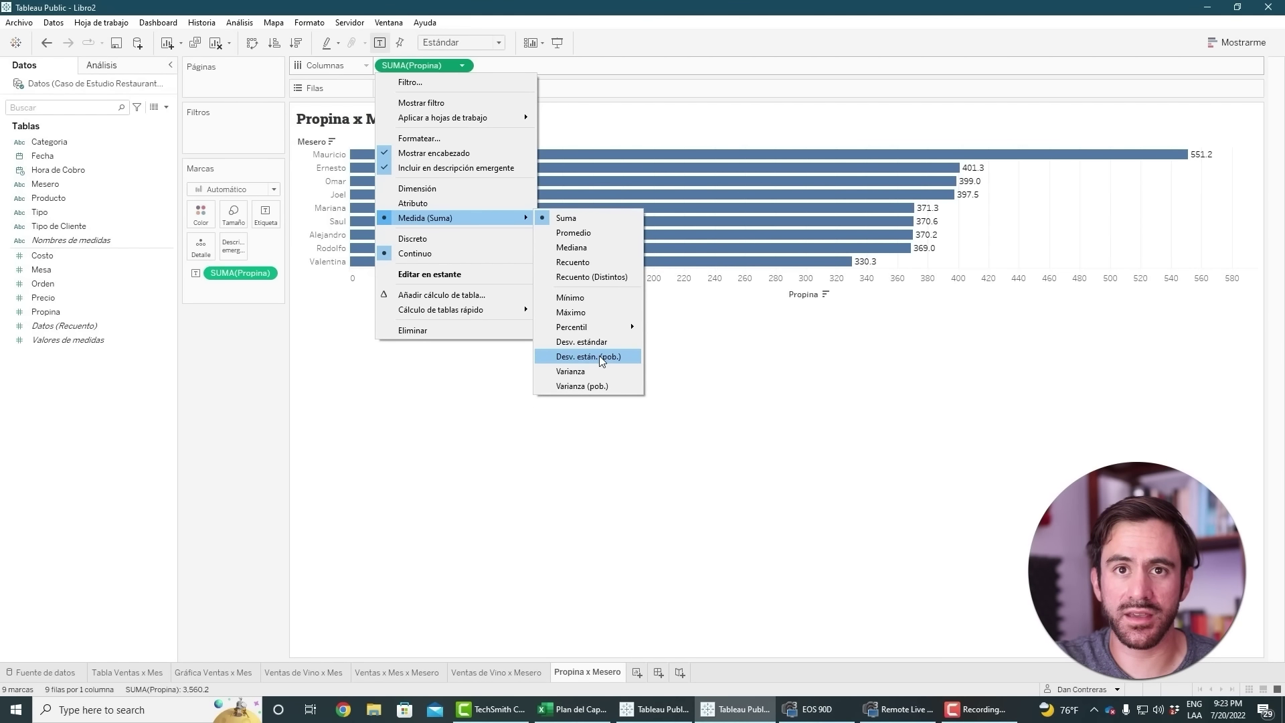
{"action": "left_click", "coordinate": [572, 233]}
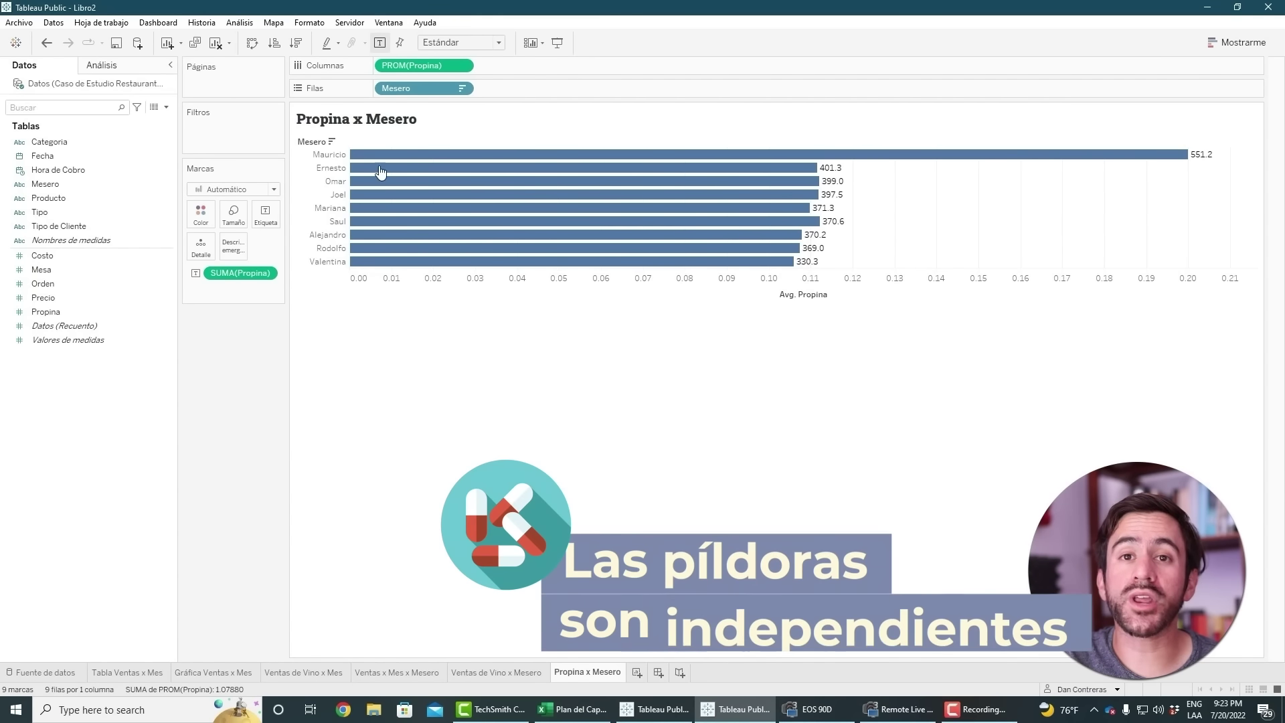
{"action": "mouse_move", "coordinate": [239, 273]}
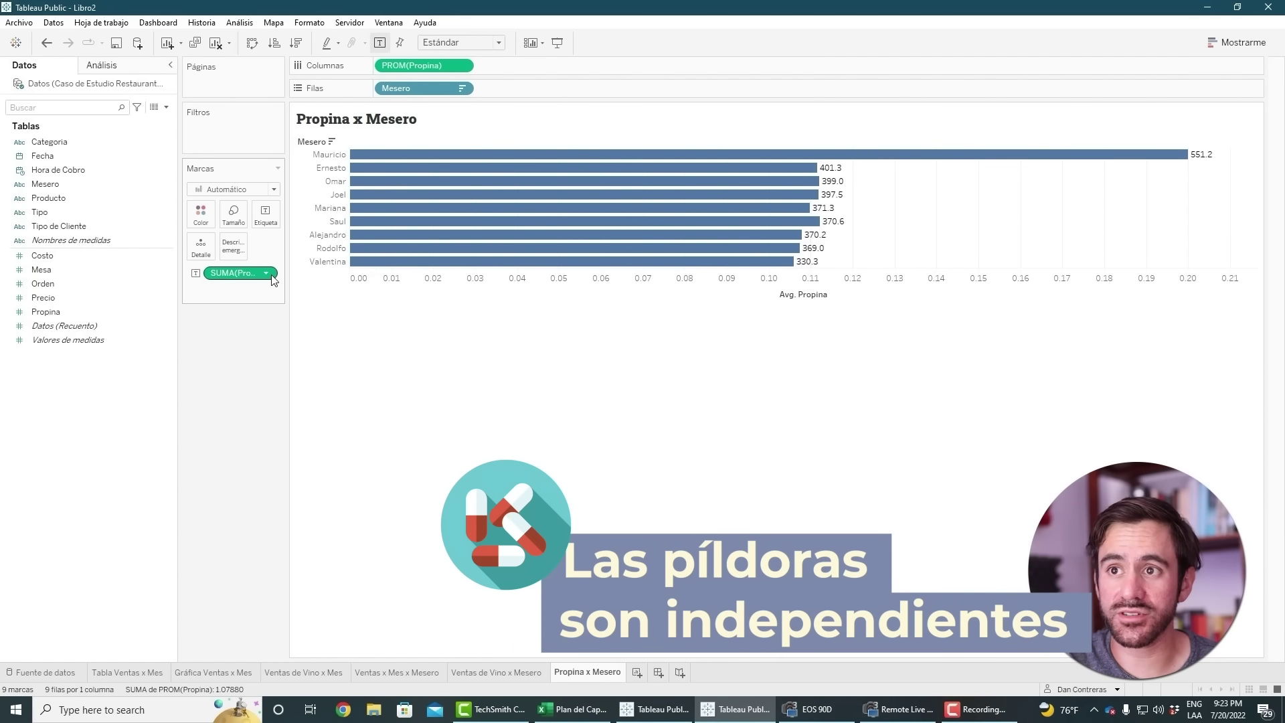
{"action": "left_click", "coordinate": [266, 274]}
{"action": "mouse_move", "coordinate": [254, 411]}
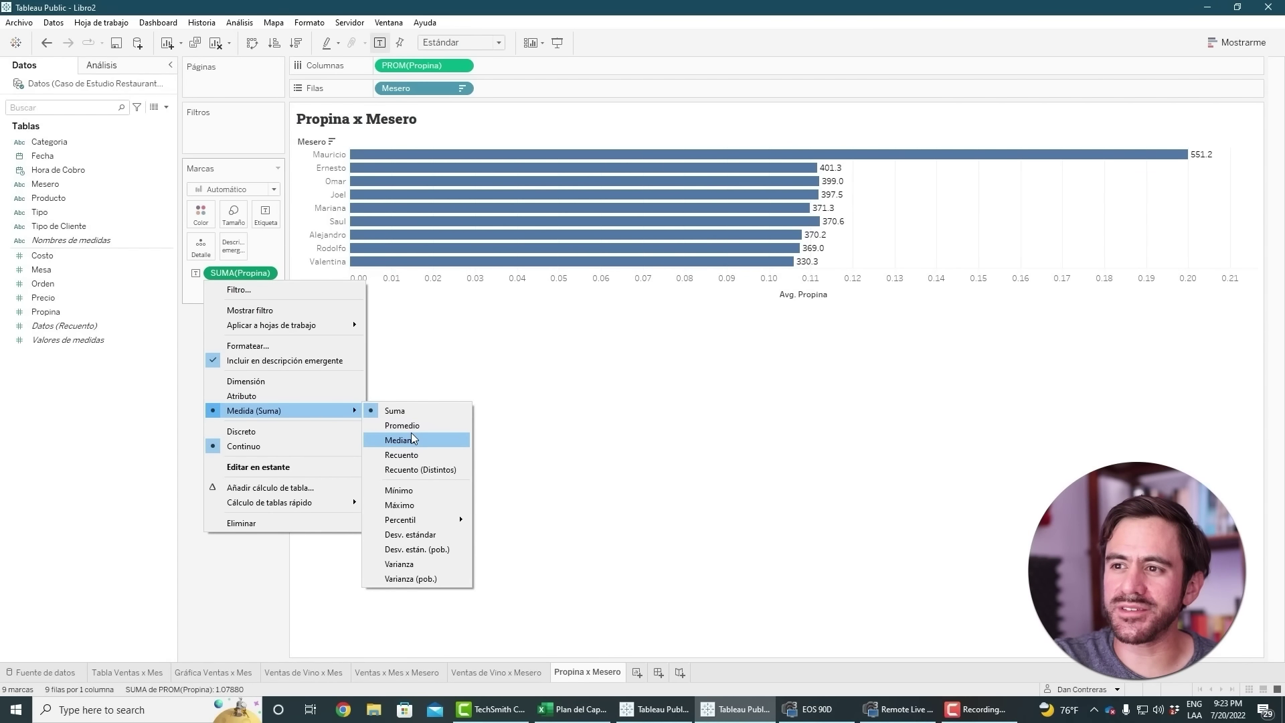
{"action": "left_click", "coordinate": [403, 428]}
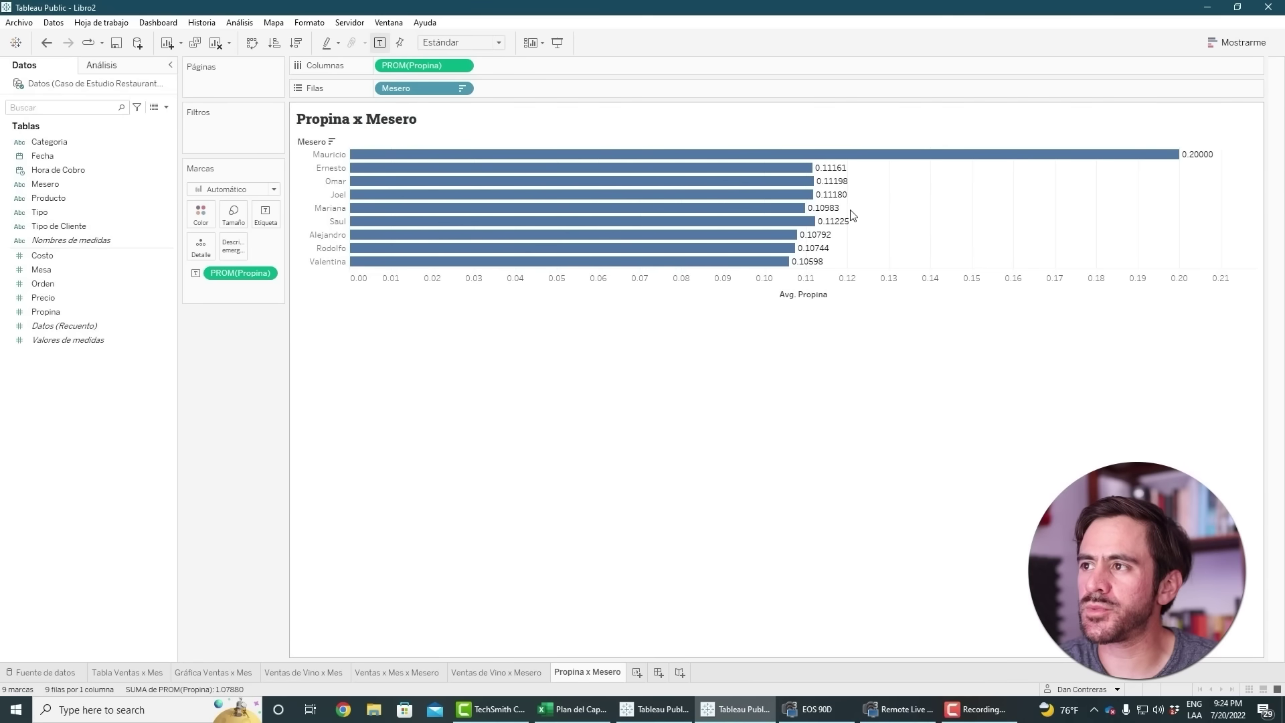
Format the PROM(Propina) labels as Porcentaje with two decimals, e.g. 20.00% for Mauricio.
{"action": "right_click", "coordinate": [267, 274]}
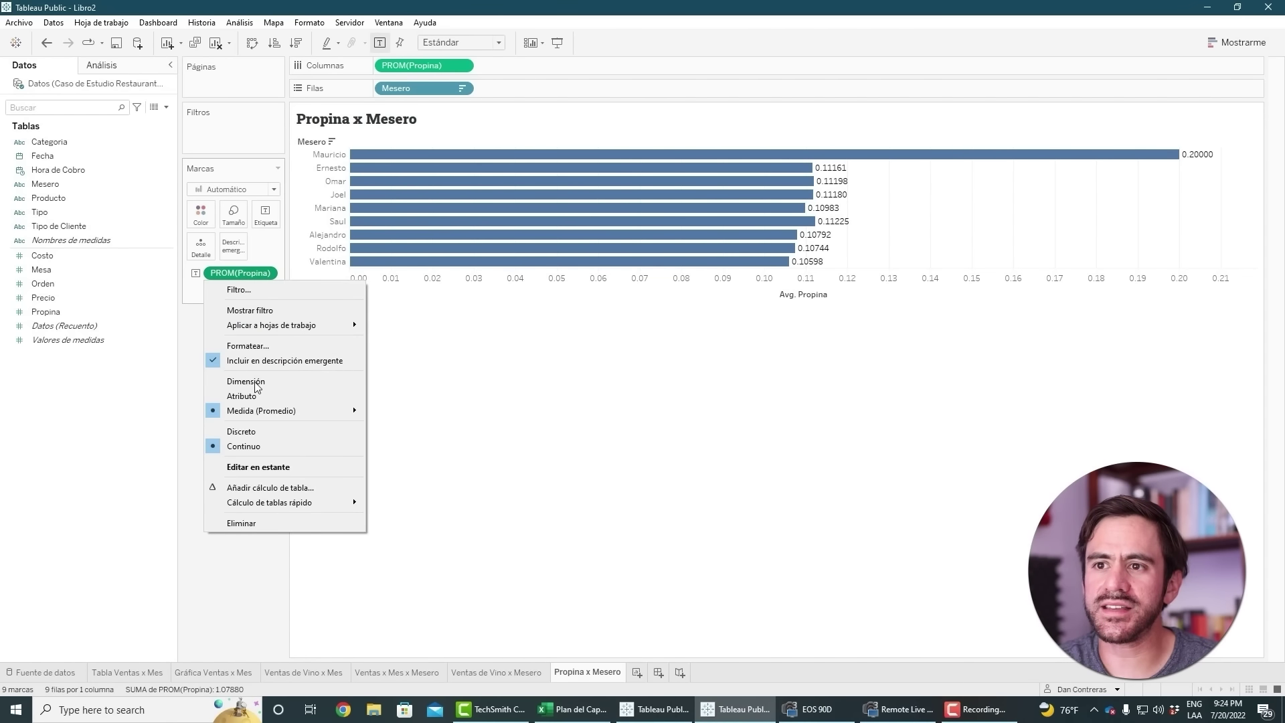
{"action": "left_click", "coordinate": [247, 346]}
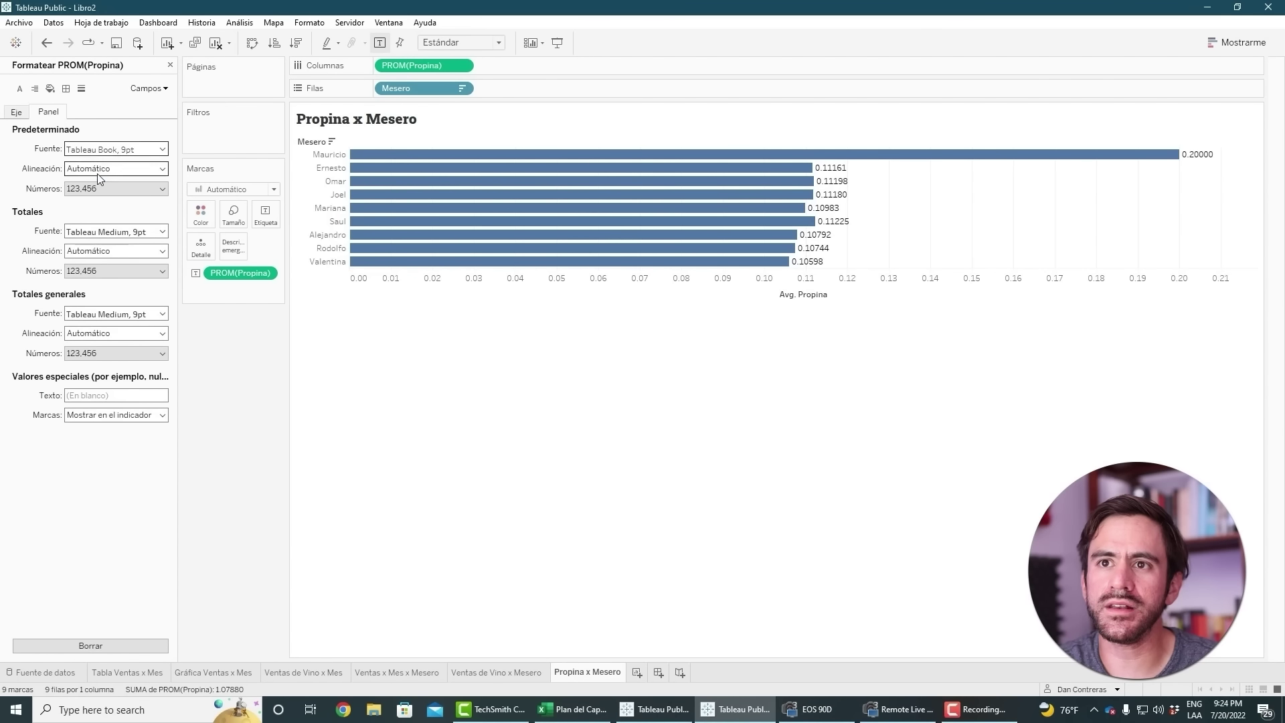
{"action": "left_click", "coordinate": [107, 190]}
{"action": "left_click", "coordinate": [101, 271]}
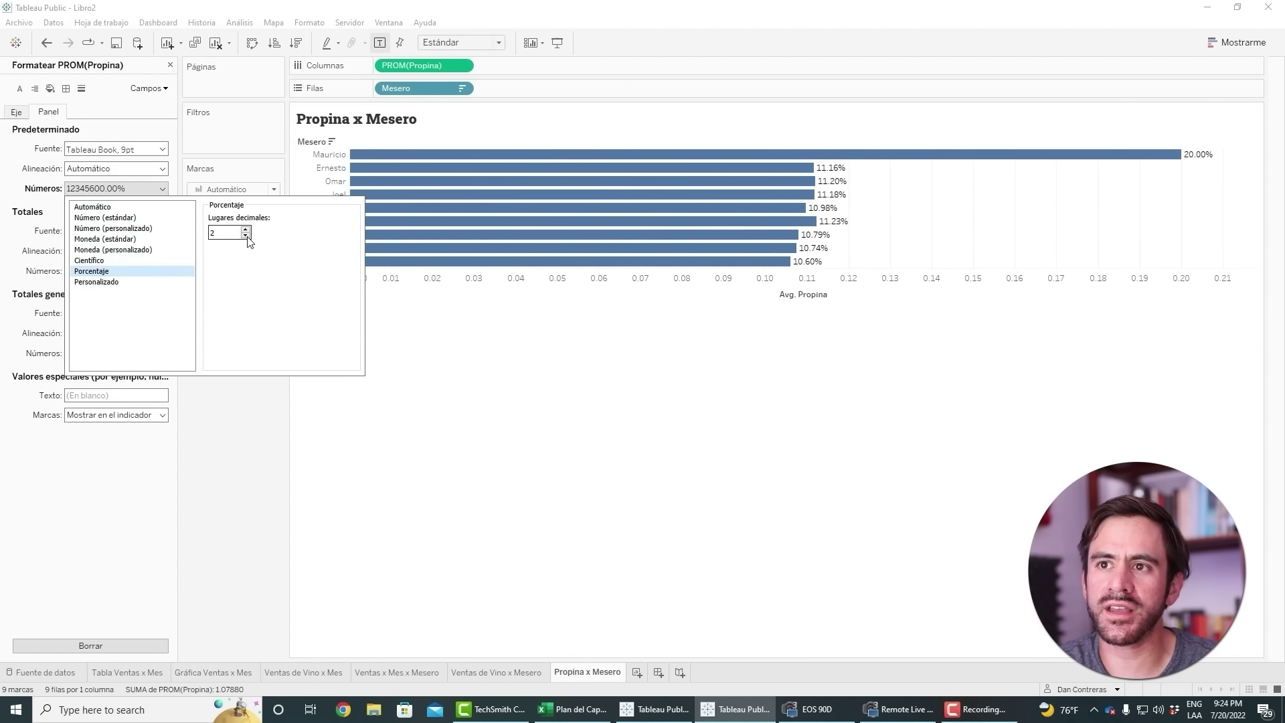
{"action": "left_click", "coordinate": [266, 469]}
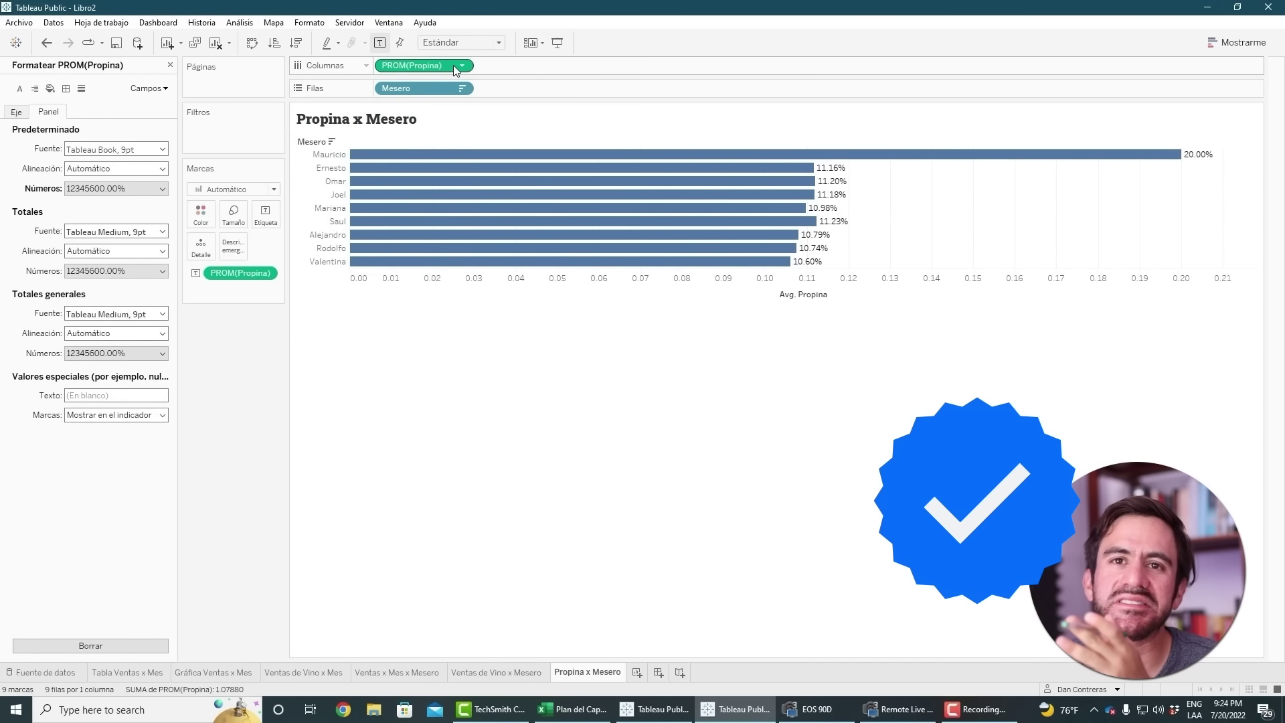
Adjust the grid line style in Formatear líneas, close the pane, and view Ventas de Vino x Mes.
{"action": "right_click", "coordinate": [971, 206]}
{"action": "left_click", "coordinate": [1028, 267]}
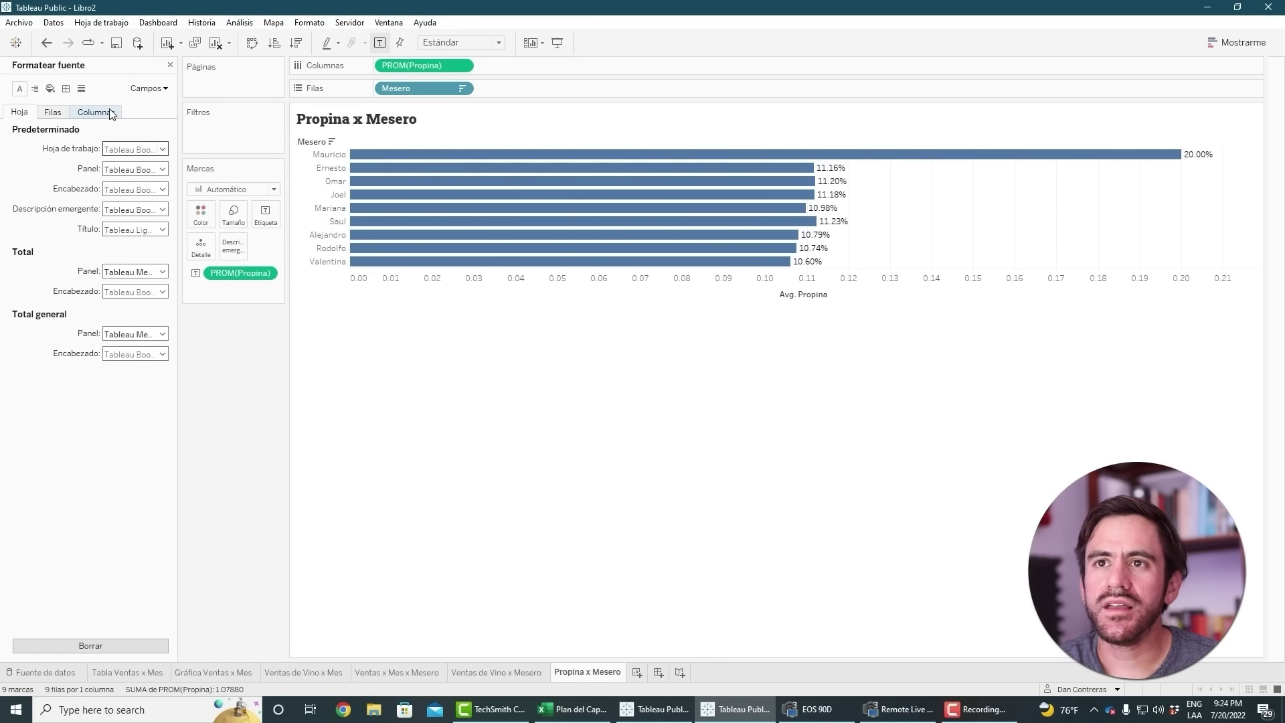
{"action": "left_click", "coordinate": [81, 89]}
{"action": "left_click", "coordinate": [130, 148]}
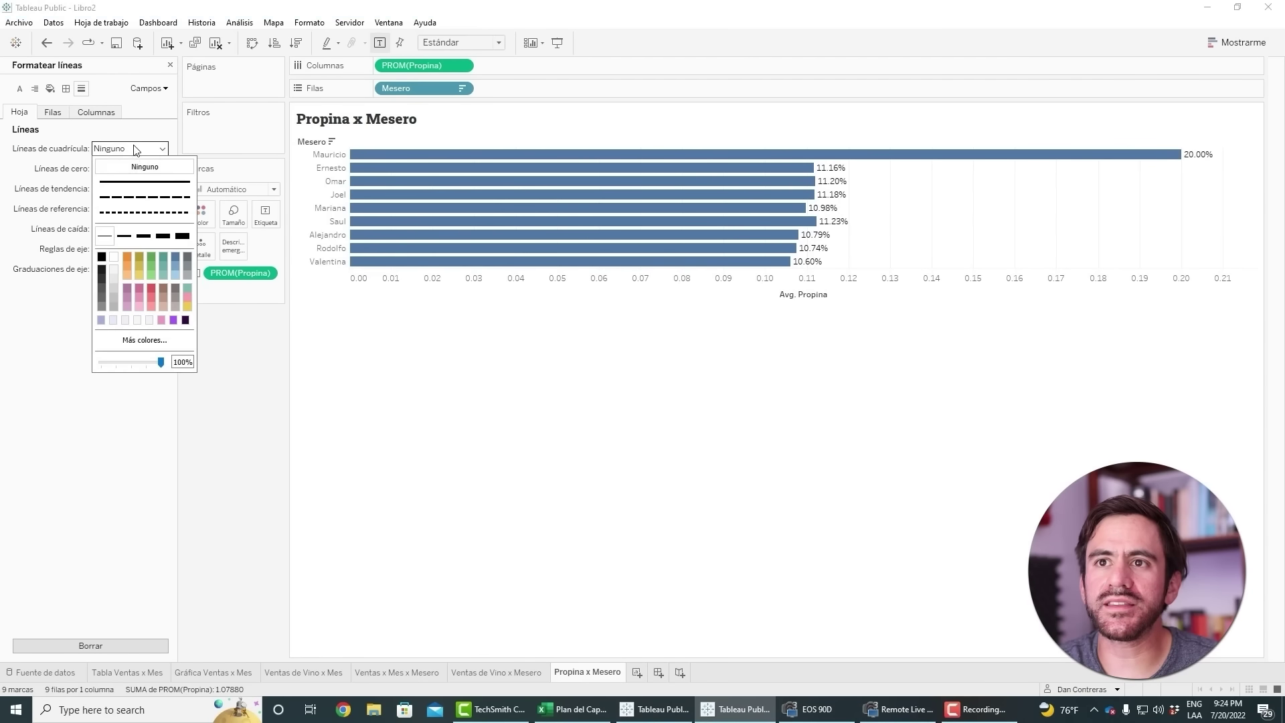
{"action": "left_click", "coordinate": [818, 424]}
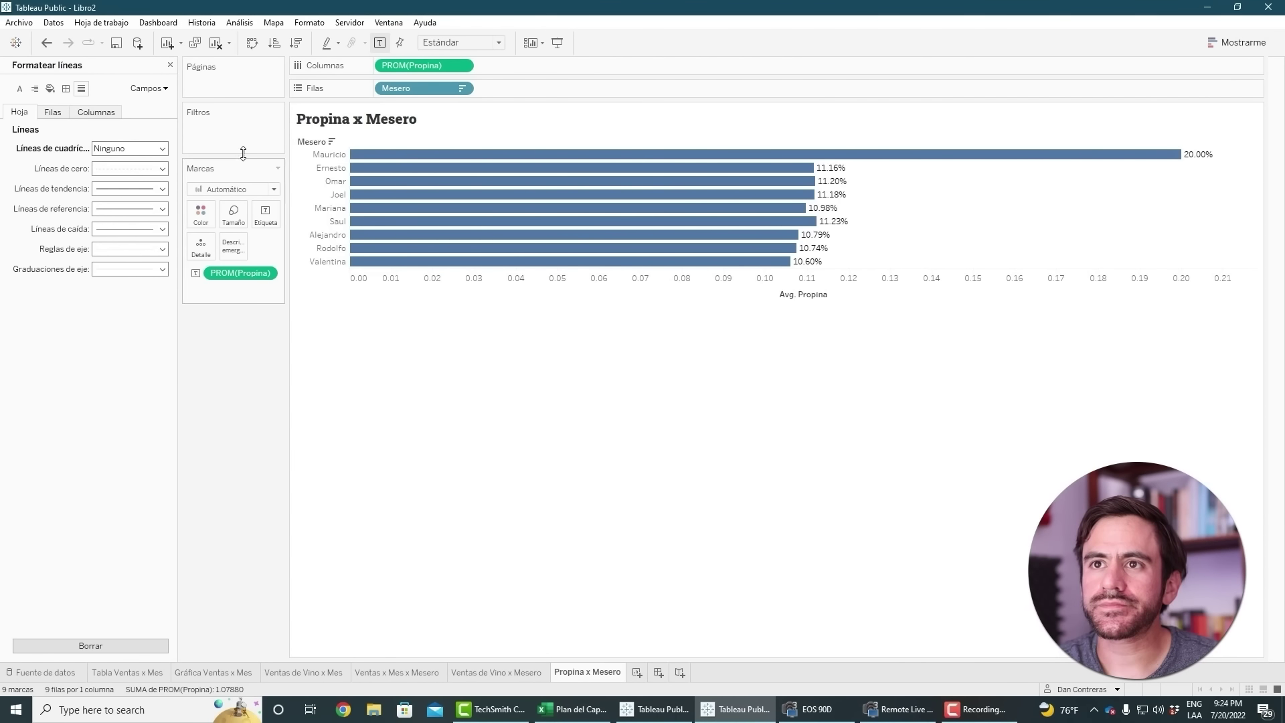
{"action": "left_click", "coordinate": [170, 65]}
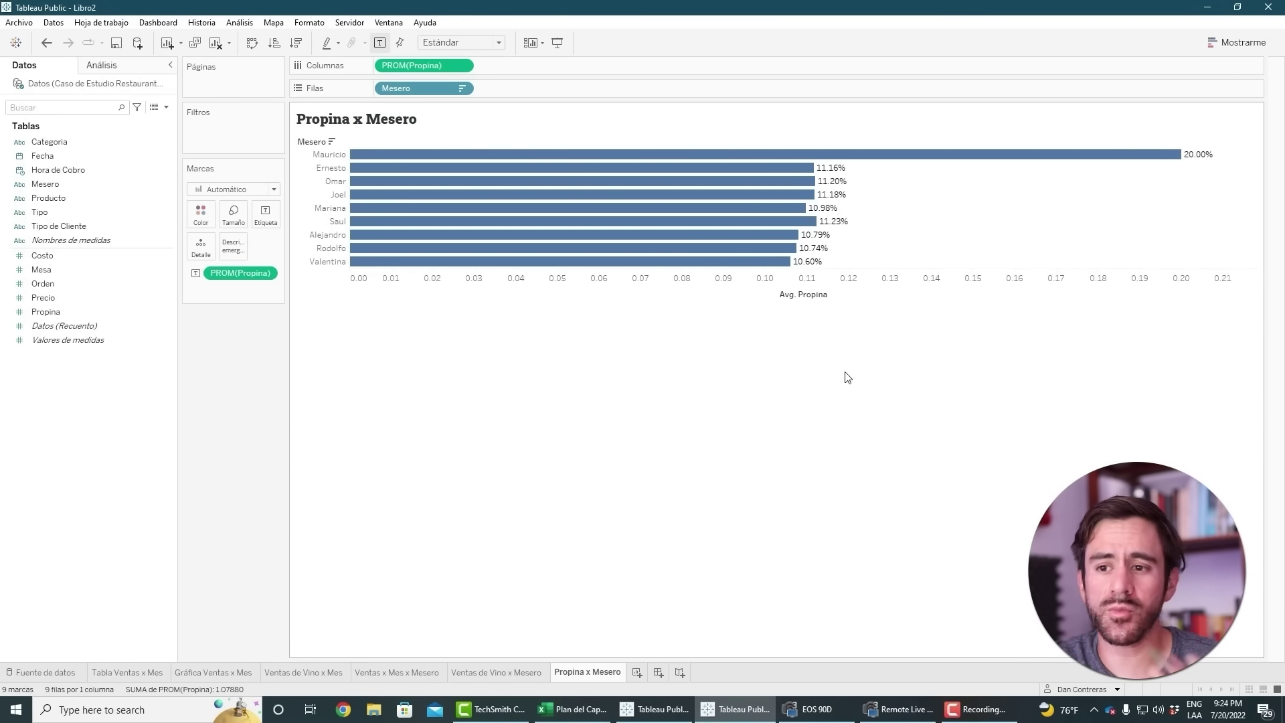
{"action": "left_click", "coordinate": [227, 672]}
{"action": "left_click", "coordinate": [314, 672]}
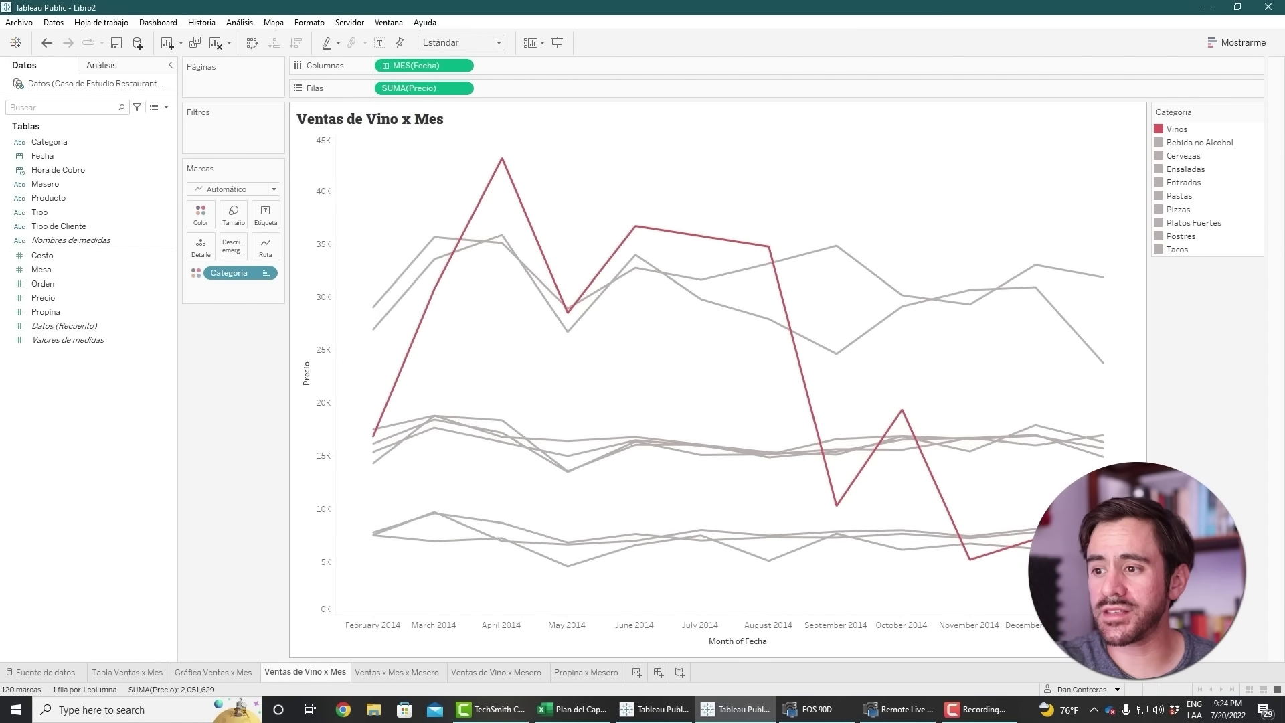
{"action": "left_click", "coordinate": [573, 675]}
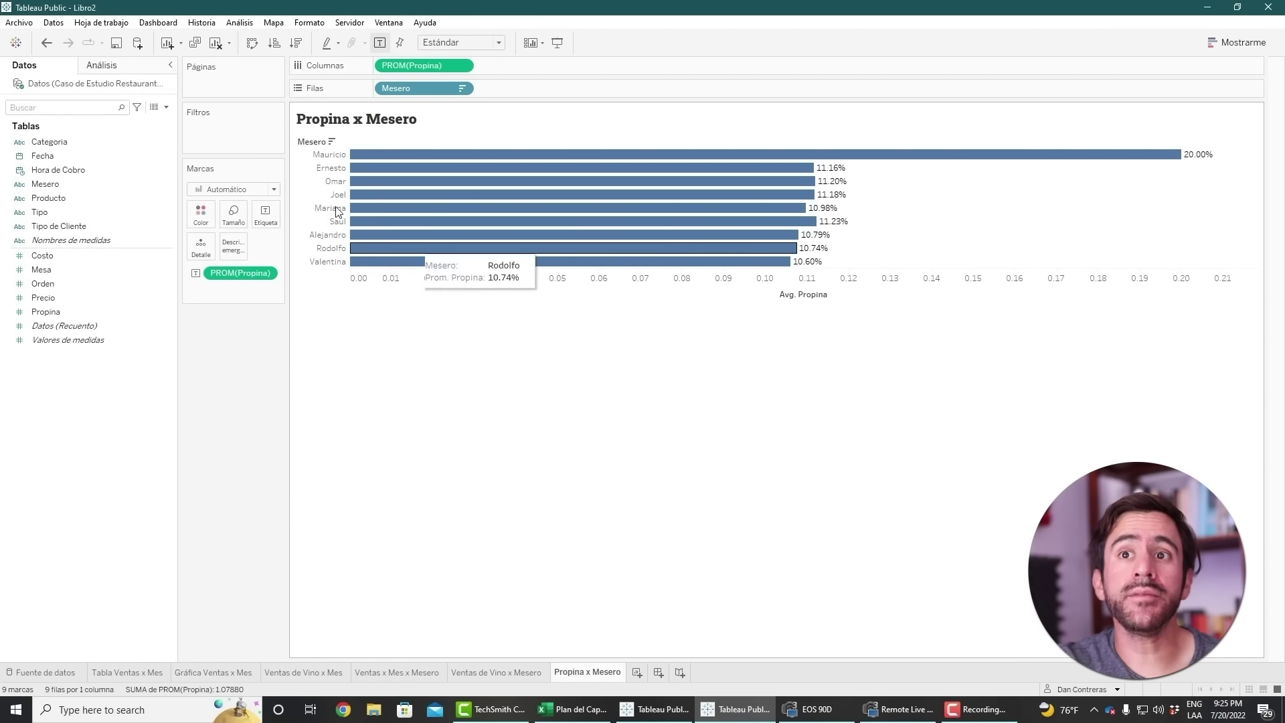
{"action": "left_click", "coordinate": [93, 211]}
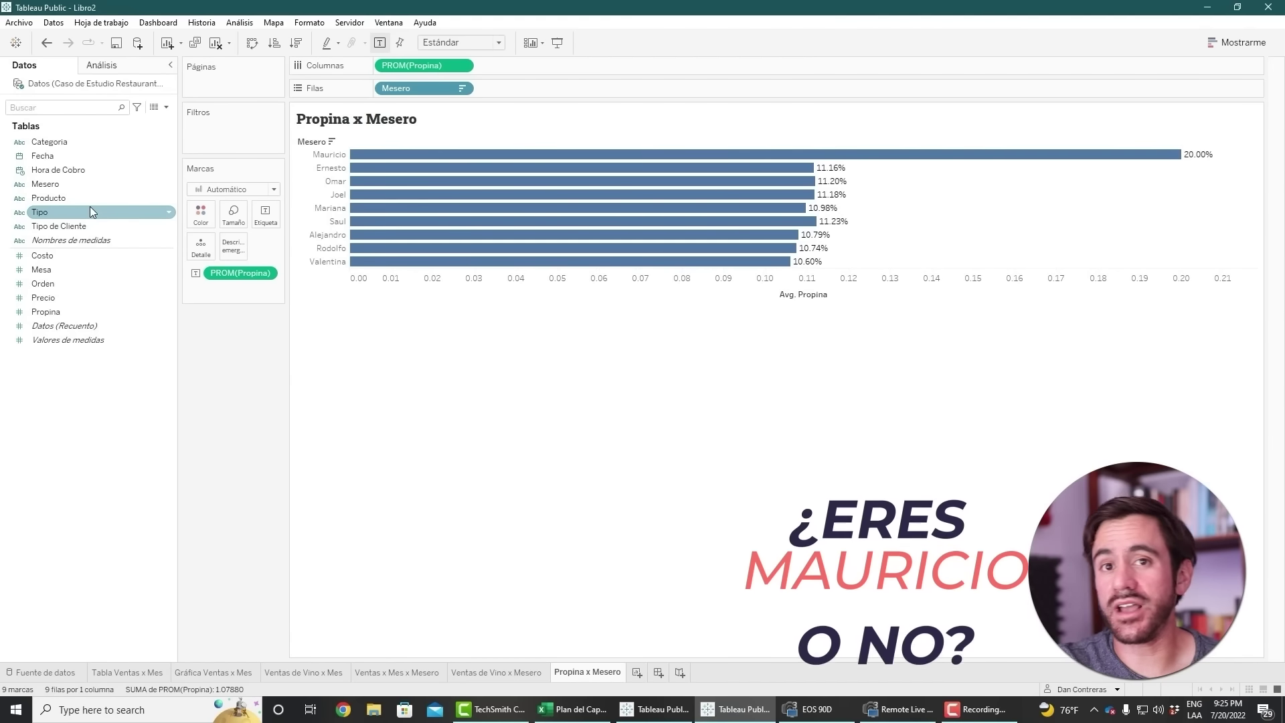
Create the set 'Mesero conjunto' from Mesero containing only Mauricio.
{"action": "left_click", "coordinate": [59, 185]}
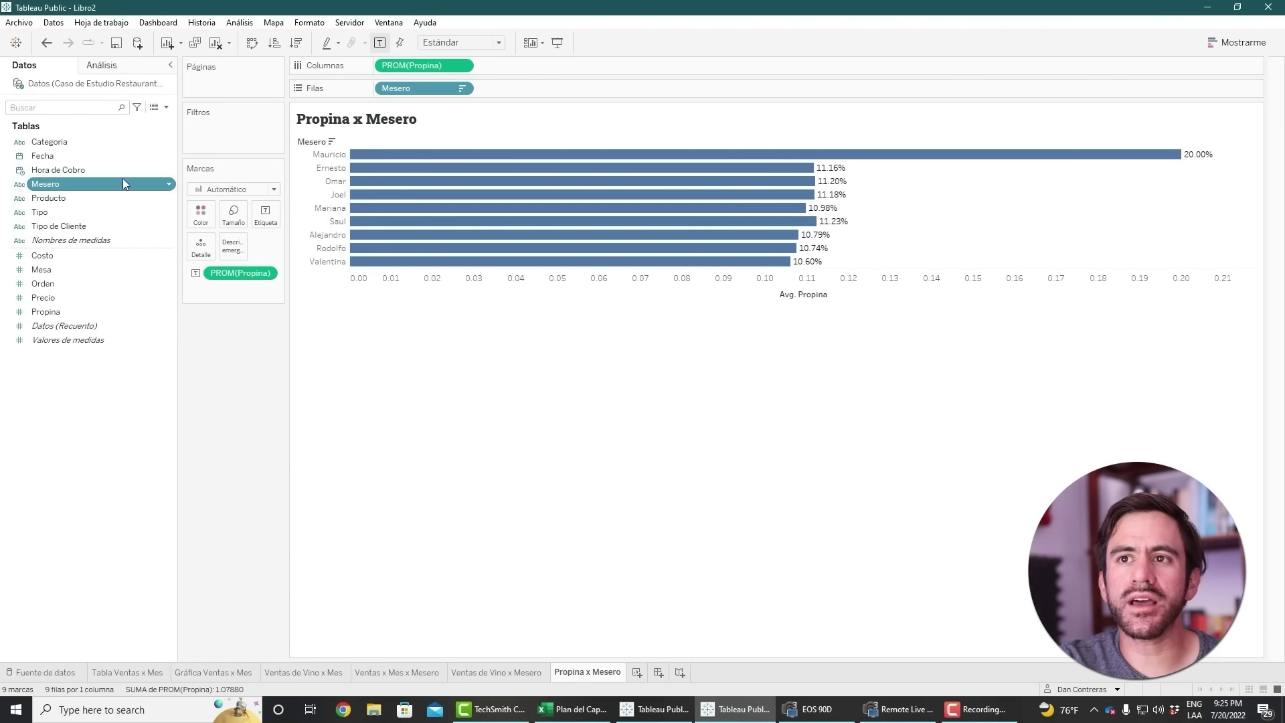
{"action": "right_click", "coordinate": [169, 187]}
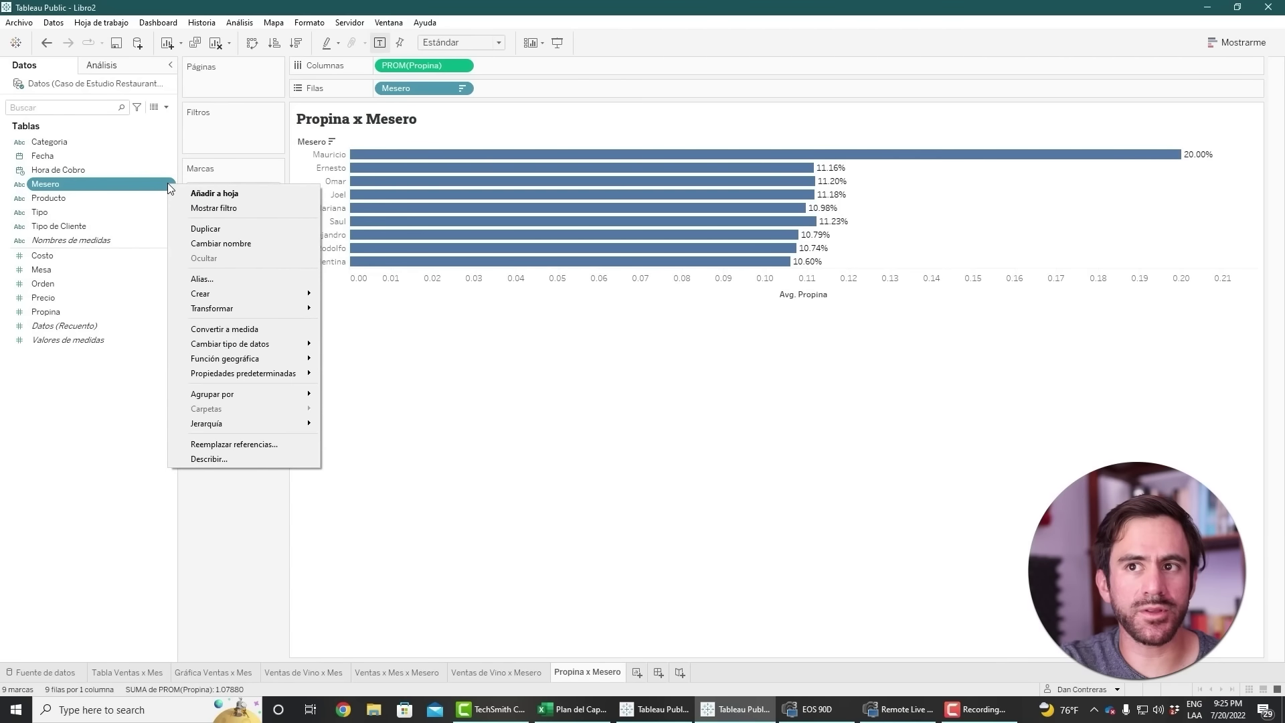
{"action": "mouse_move", "coordinate": [241, 293]}
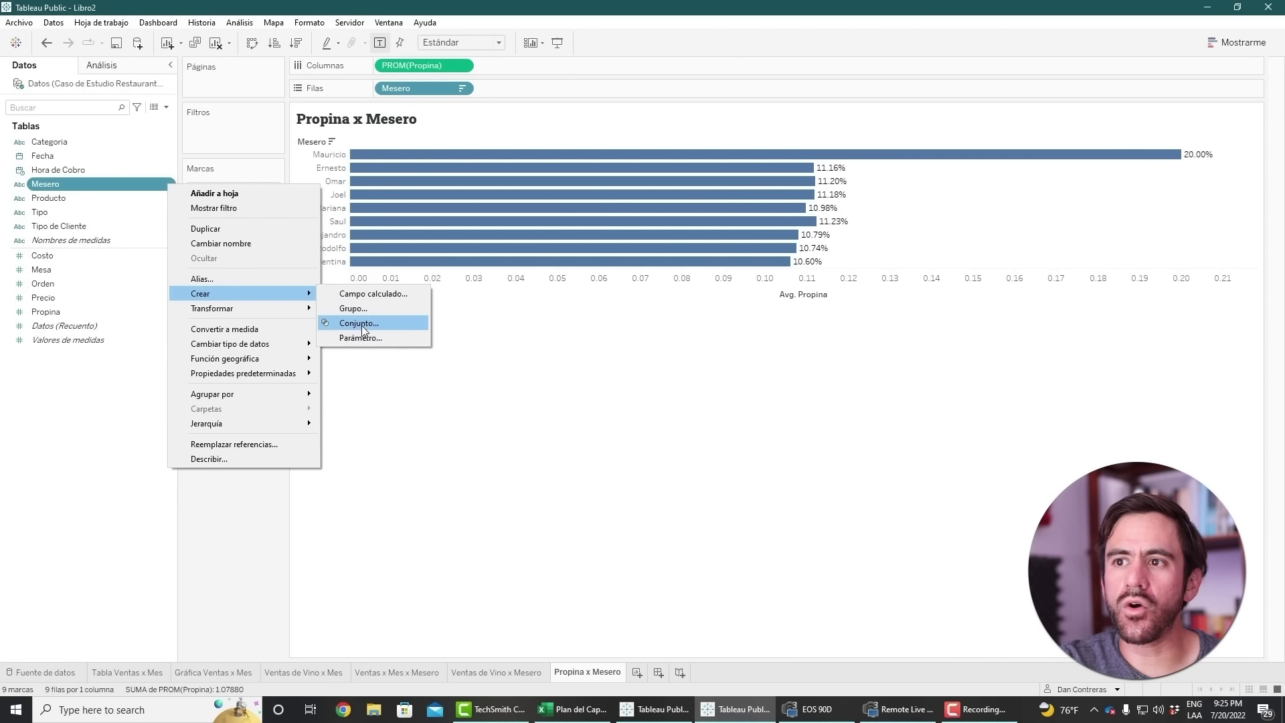
{"action": "left_click", "coordinate": [329, 324]}
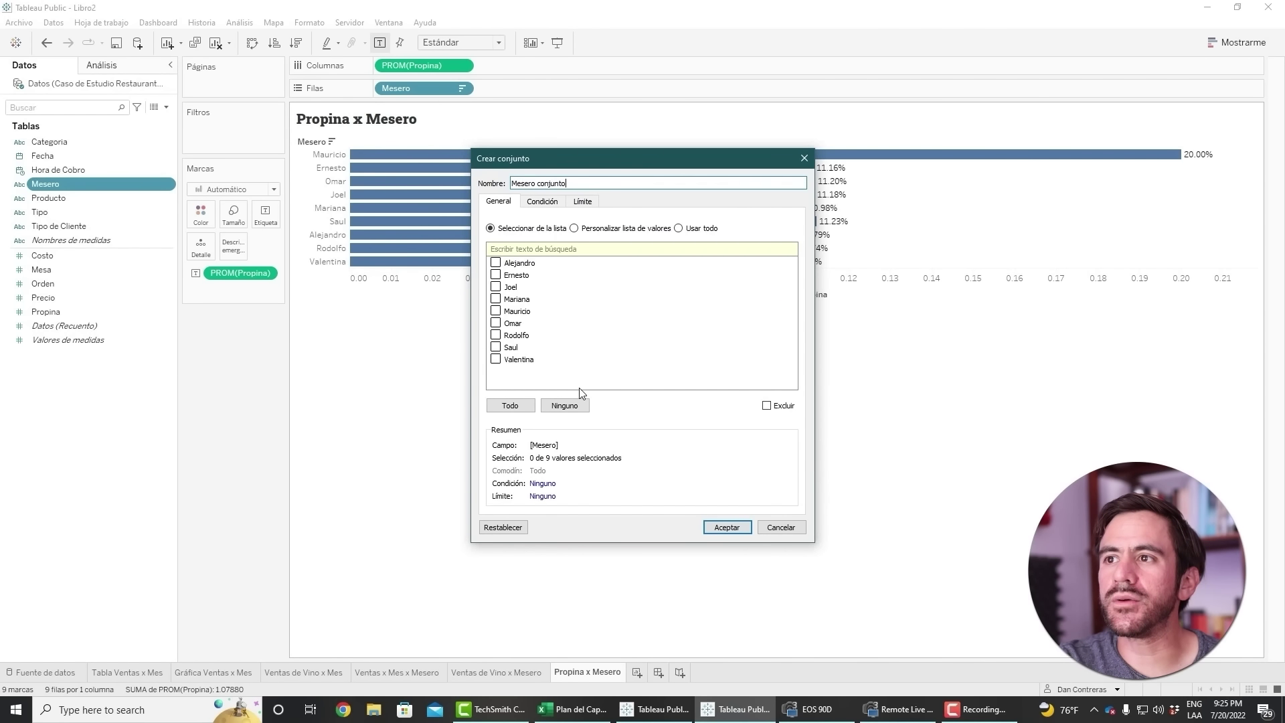
{"action": "left_click_drag", "start_coordinate": [538, 164], "coordinate": [524, 154]}
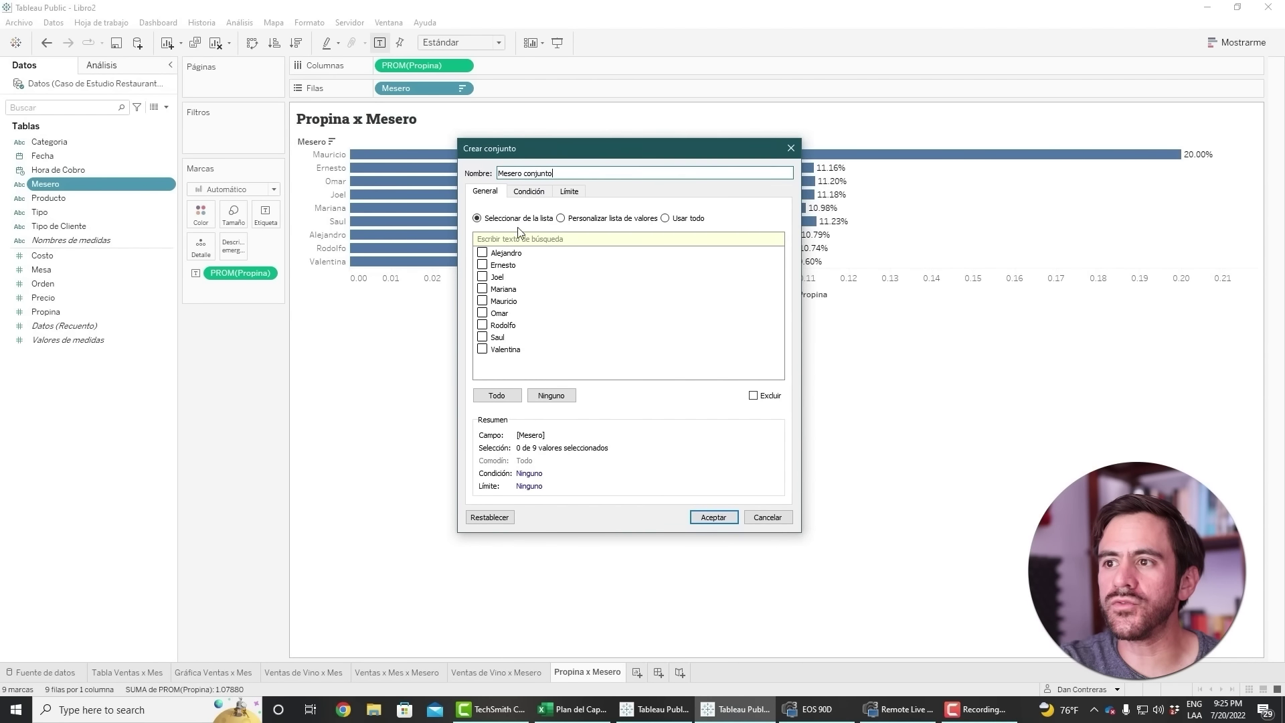
{"action": "left_click", "coordinate": [485, 301]}
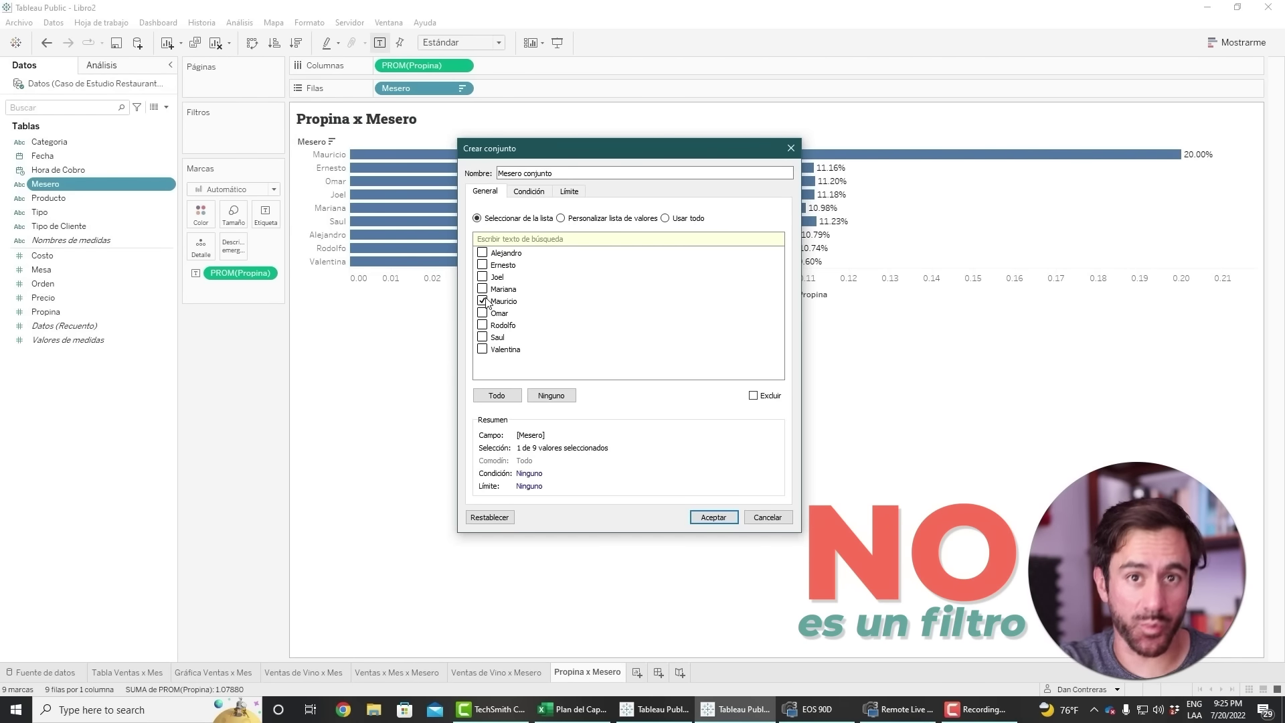
{"action": "left_click", "coordinate": [714, 519]}
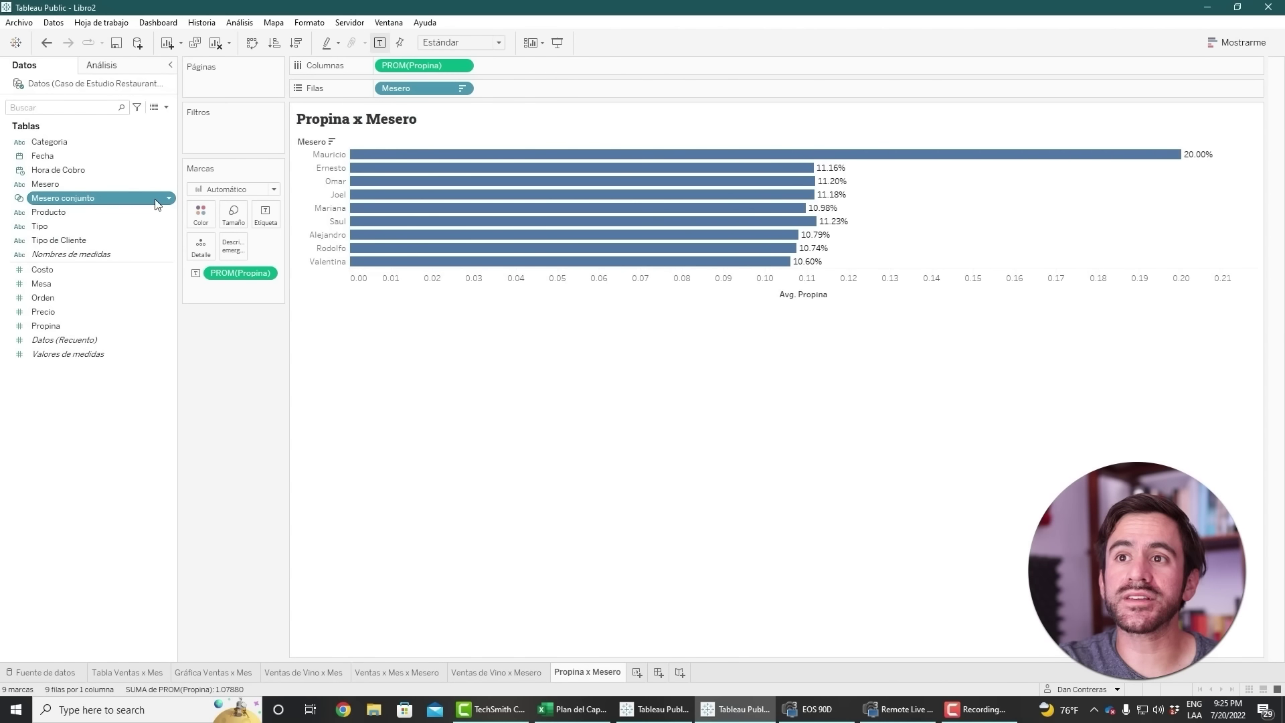
{"action": "right_click", "coordinate": [166, 199]}
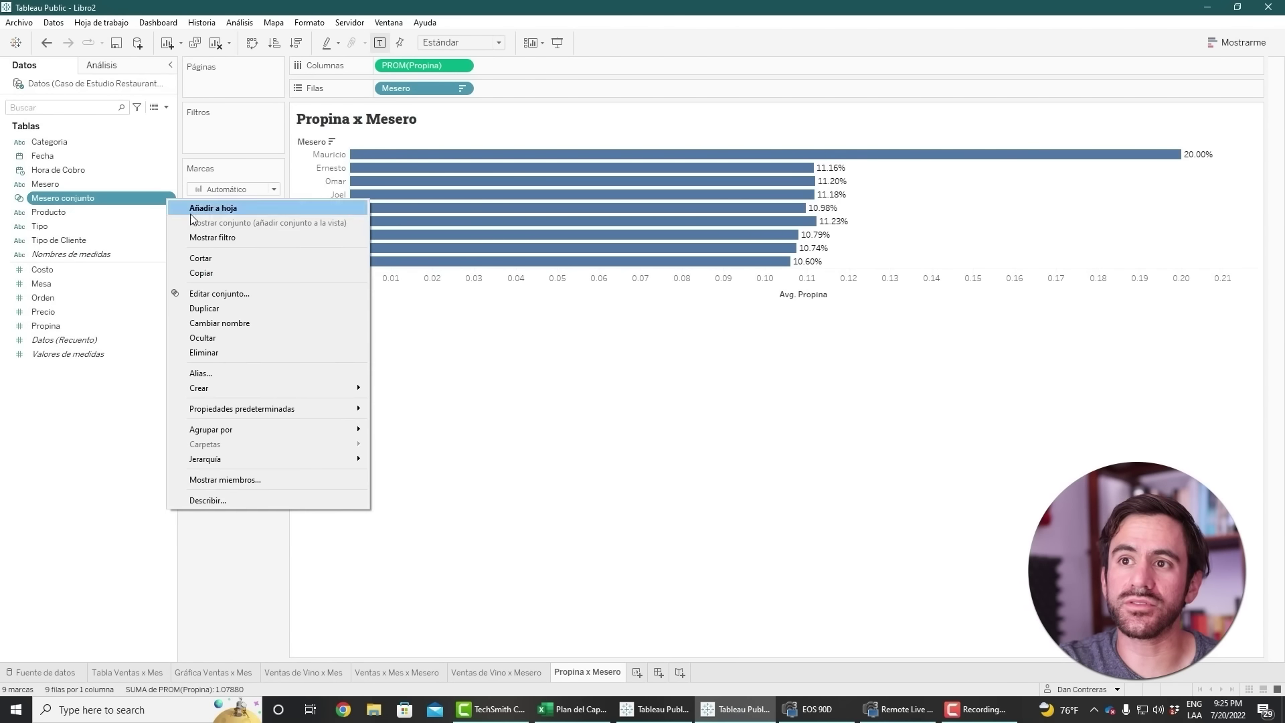
Rename the waiter set to 'Conjunto de Mauricio' and select the renamed set field.
{"action": "left_click", "coordinate": [226, 295]}
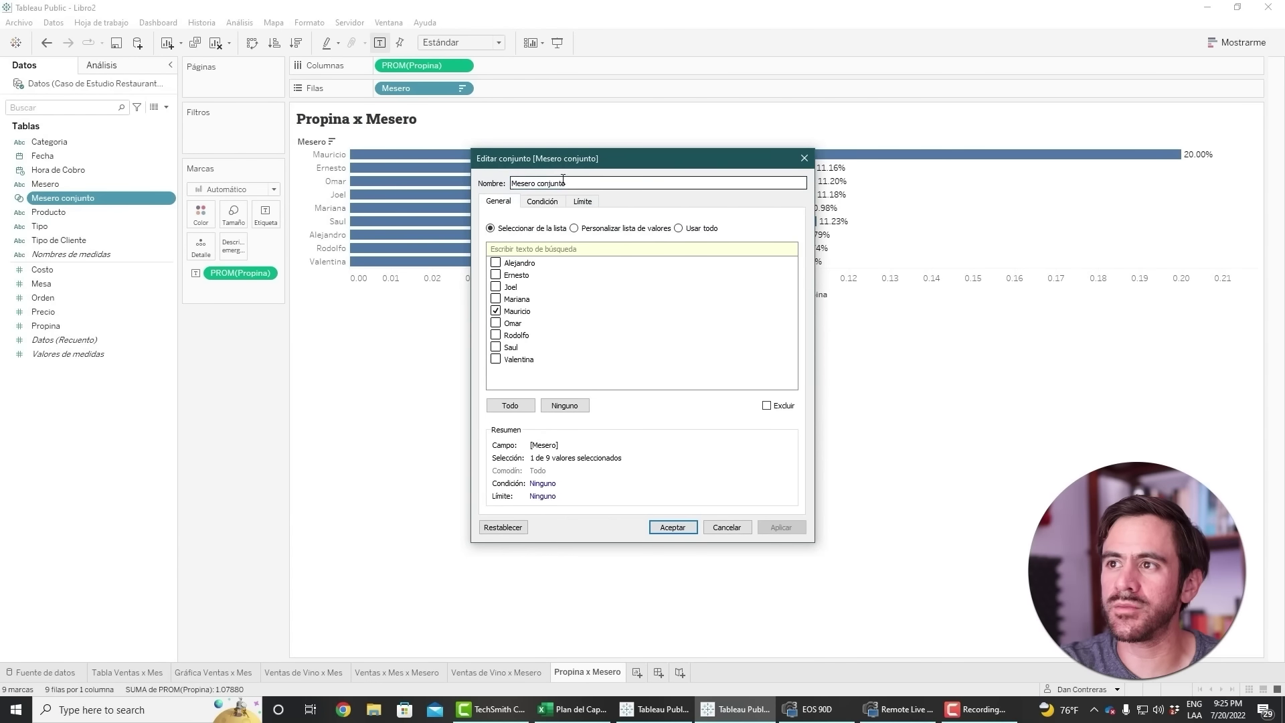
{"action": "type", "text": "Conjunto de M"}
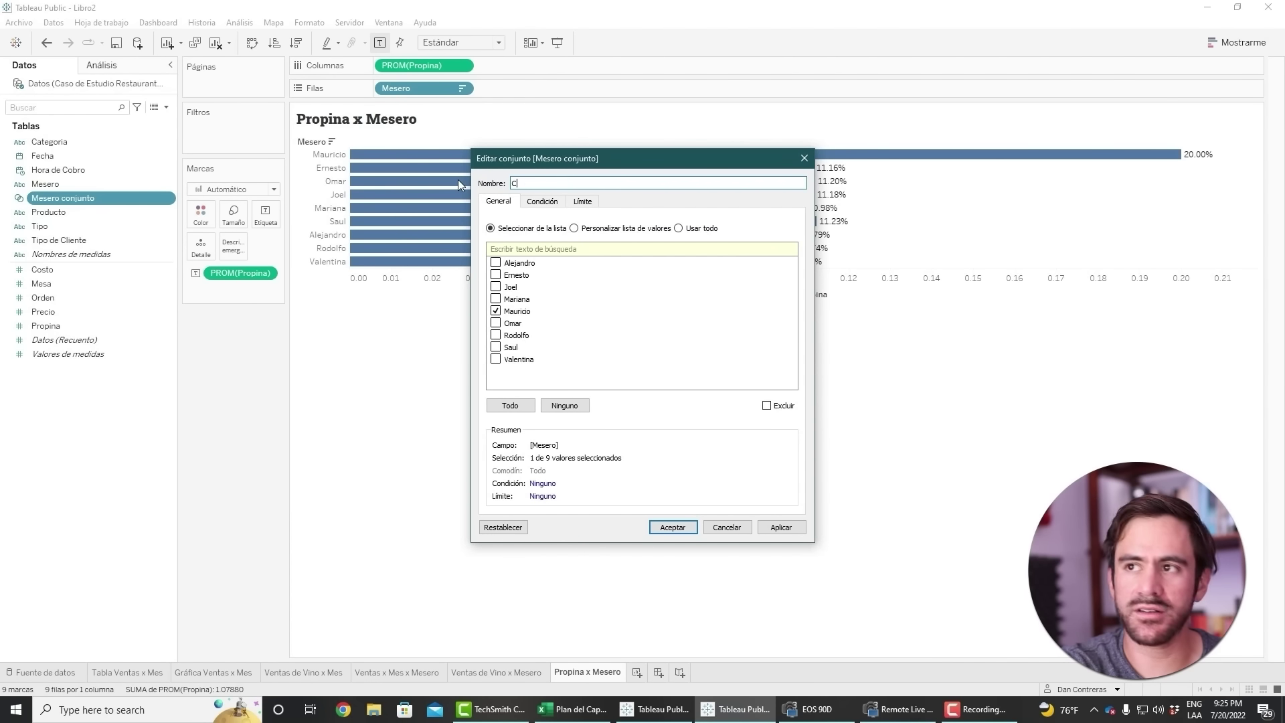
{"action": "type", "text": "auricio"}
{"action": "key", "text": "Return"}
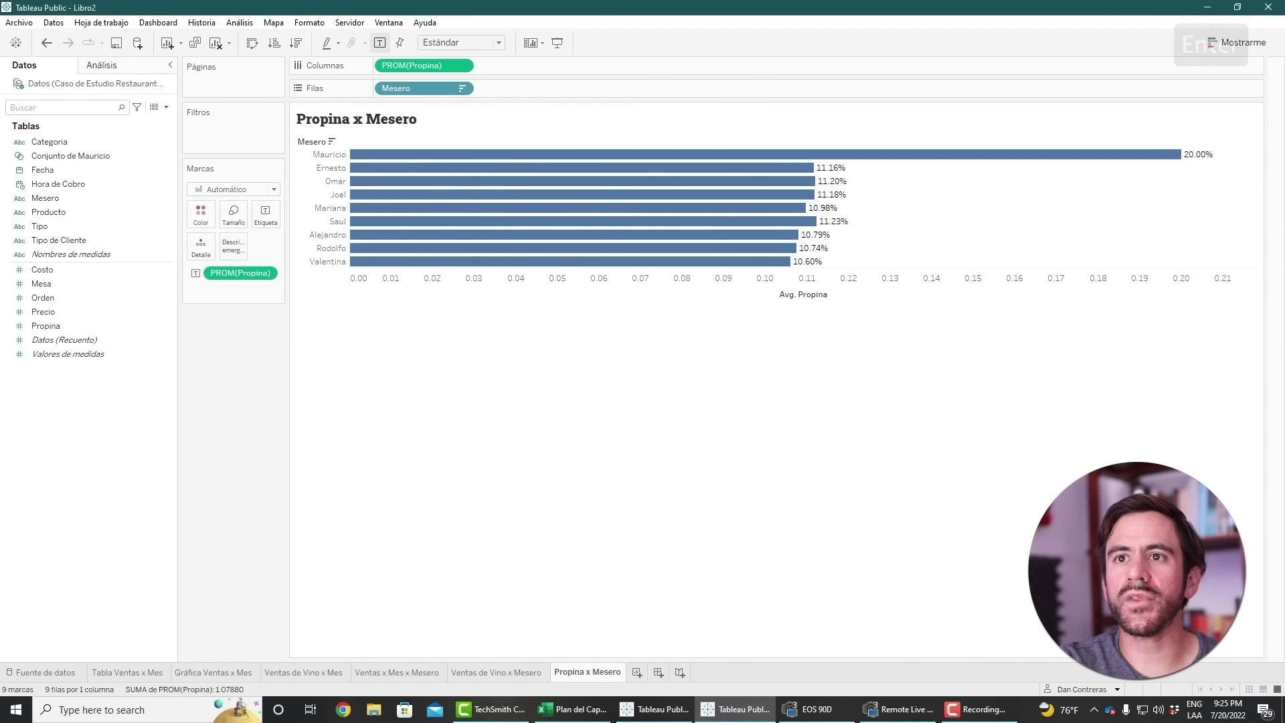
{"action": "left_click", "coordinate": [88, 158]}
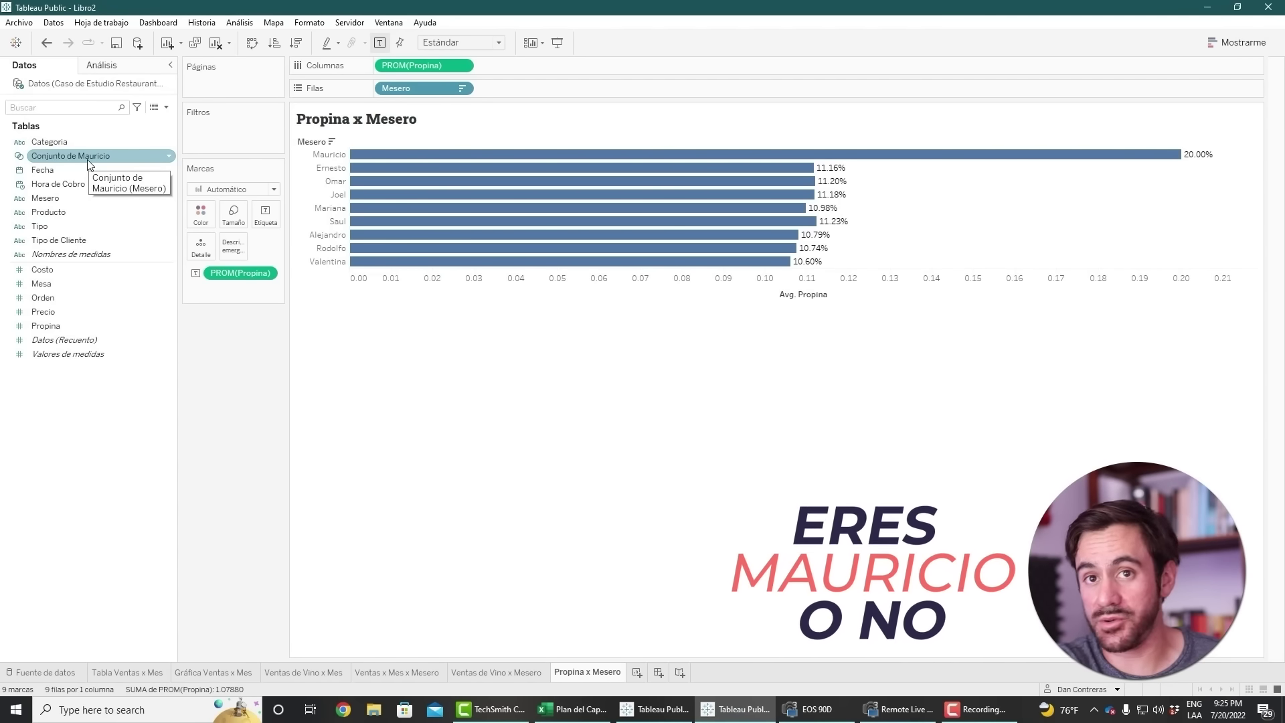
Colour the waiter bars by Conjunto de Mauricio, resize the side panels, then view Ventas de Vino x Mes.
{"action": "mouse_move", "coordinate": [89, 162]}
{"action": "left_mouse_down"}
{"action": "mouse_move", "coordinate": [212, 226]}
{"action": "mouse_move", "coordinate": [203, 215]}
{"action": "left_mouse_up"}
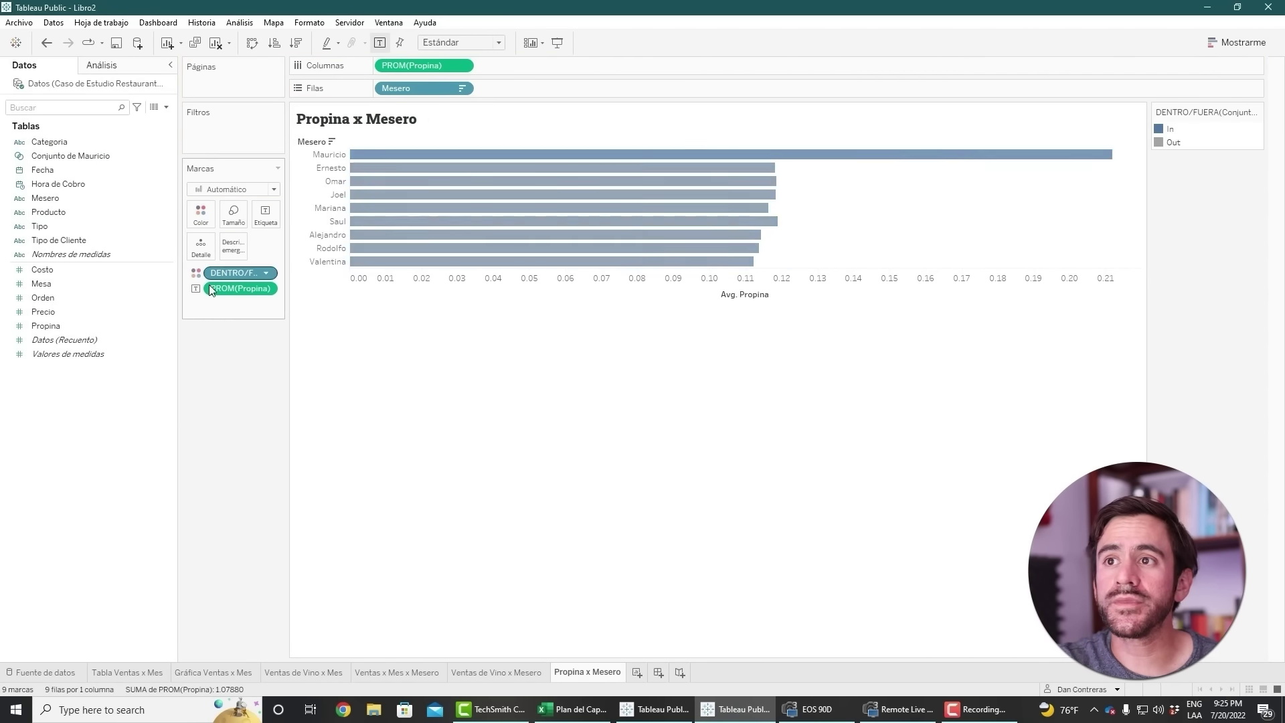
{"action": "mouse_move", "coordinate": [410, 207]}
{"action": "mouse_move", "coordinate": [547, 207]}
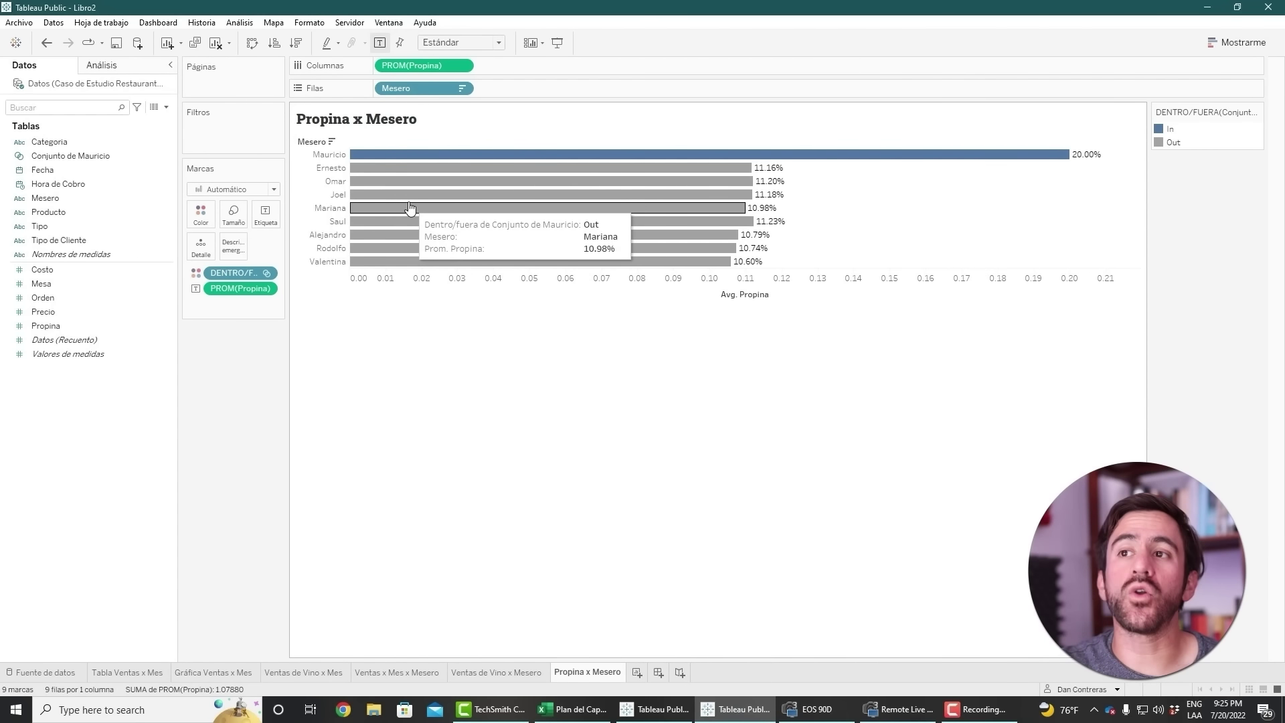
{"action": "left_click_drag", "start_coordinate": [287, 335], "coordinate": [381, 334]}
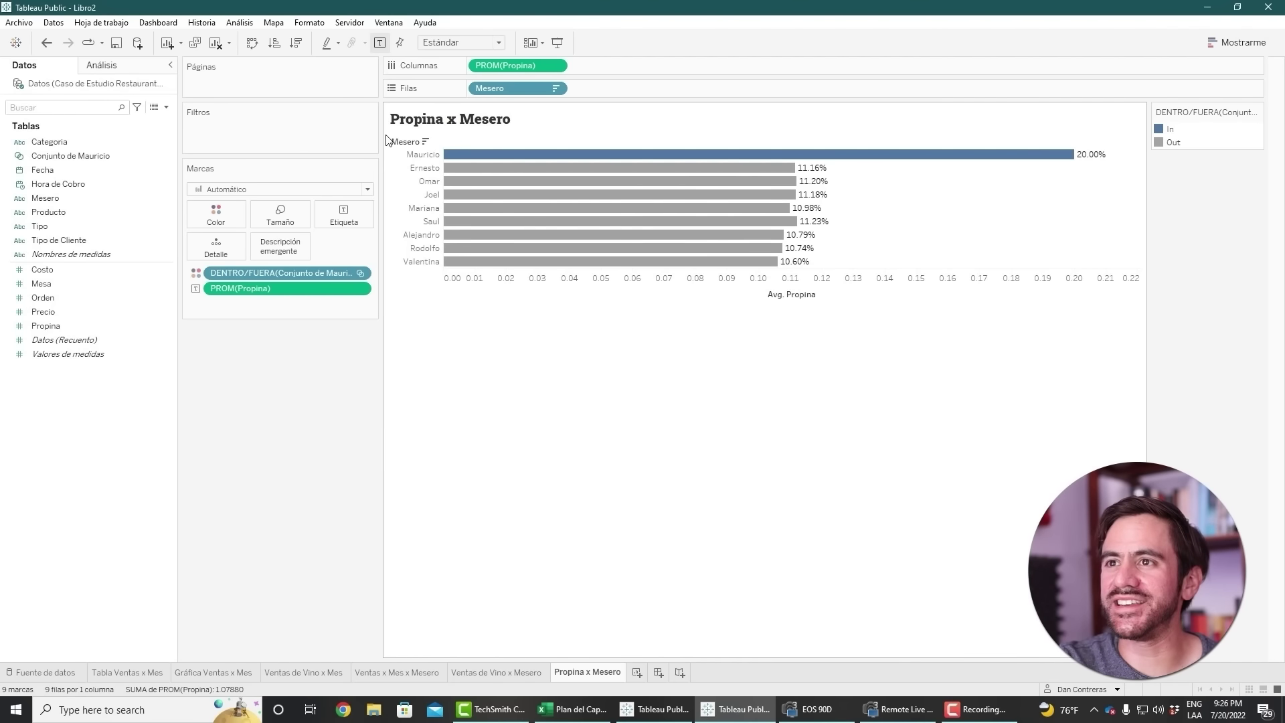
{"action": "left_click_drag", "start_coordinate": [382, 140], "coordinate": [310, 141]}
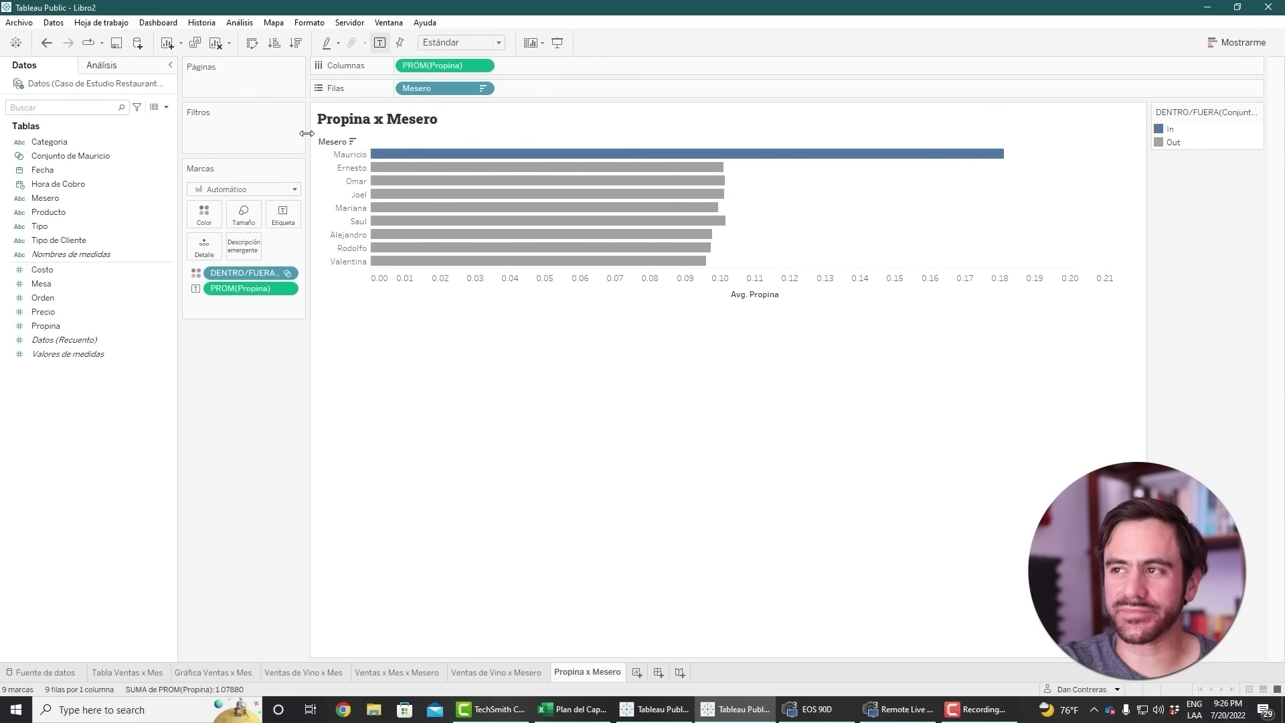
{"action": "mouse_move", "coordinate": [763, 287]}
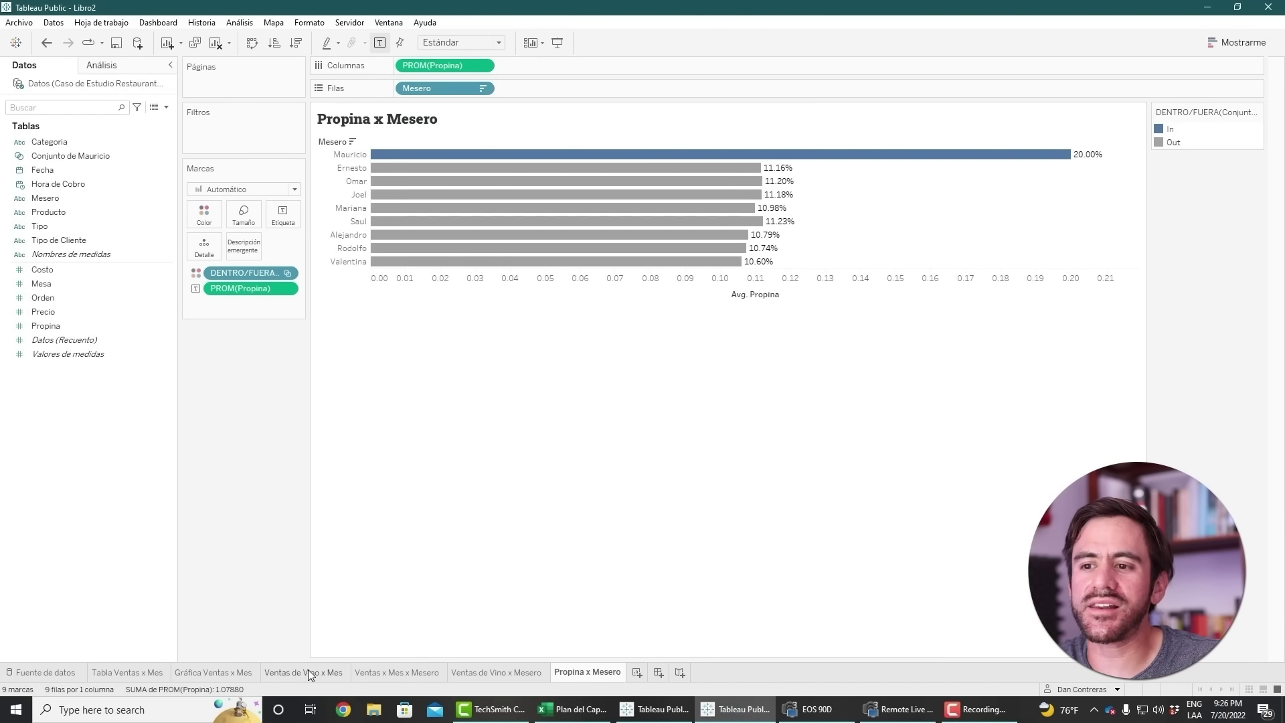
{"action": "left_click", "coordinate": [305, 672]}
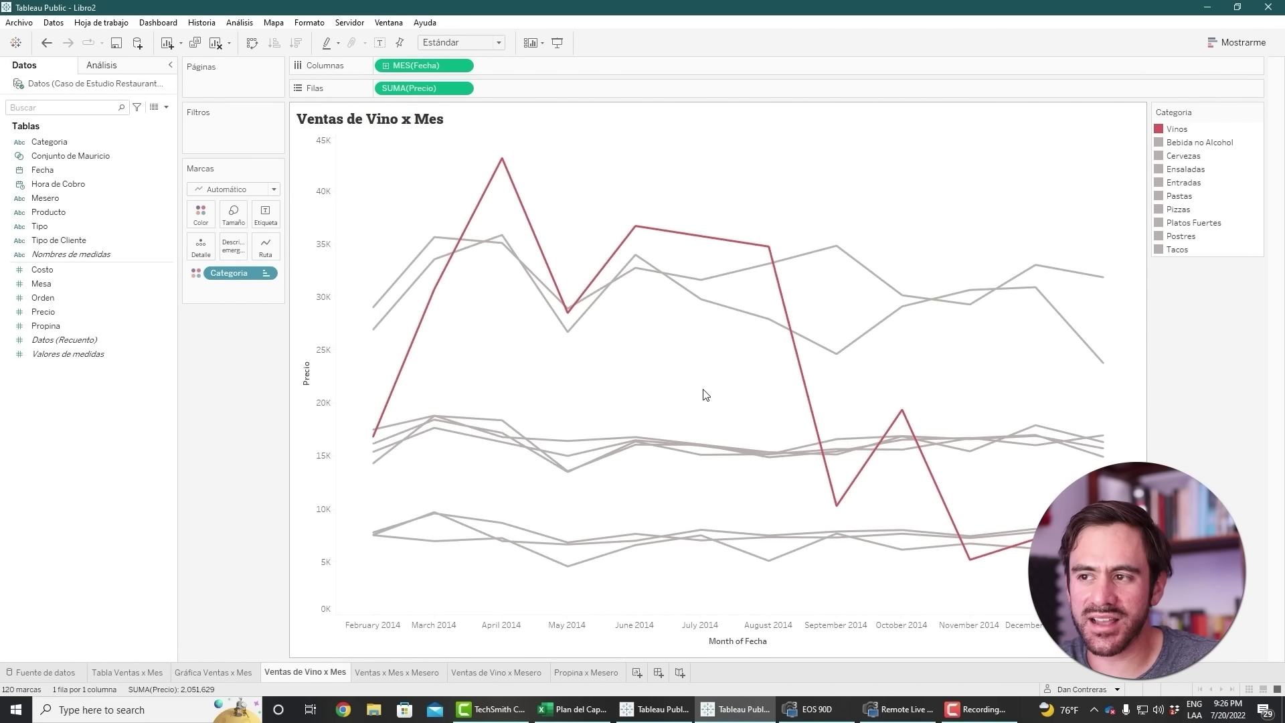
Return to the Propina x Mesero chart, then glance at the Ventas de Vino x Mes sheet.
{"action": "left_click", "coordinate": [587, 672]}
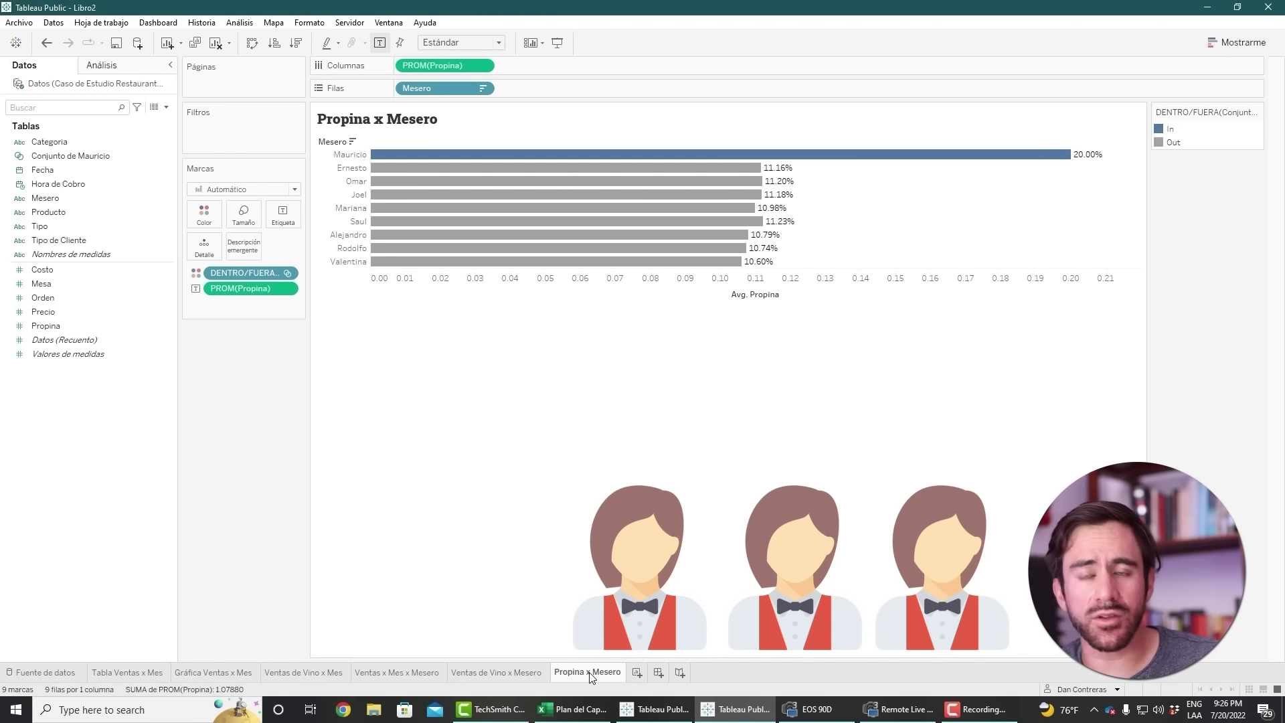
{"action": "left_click", "coordinate": [331, 675]}
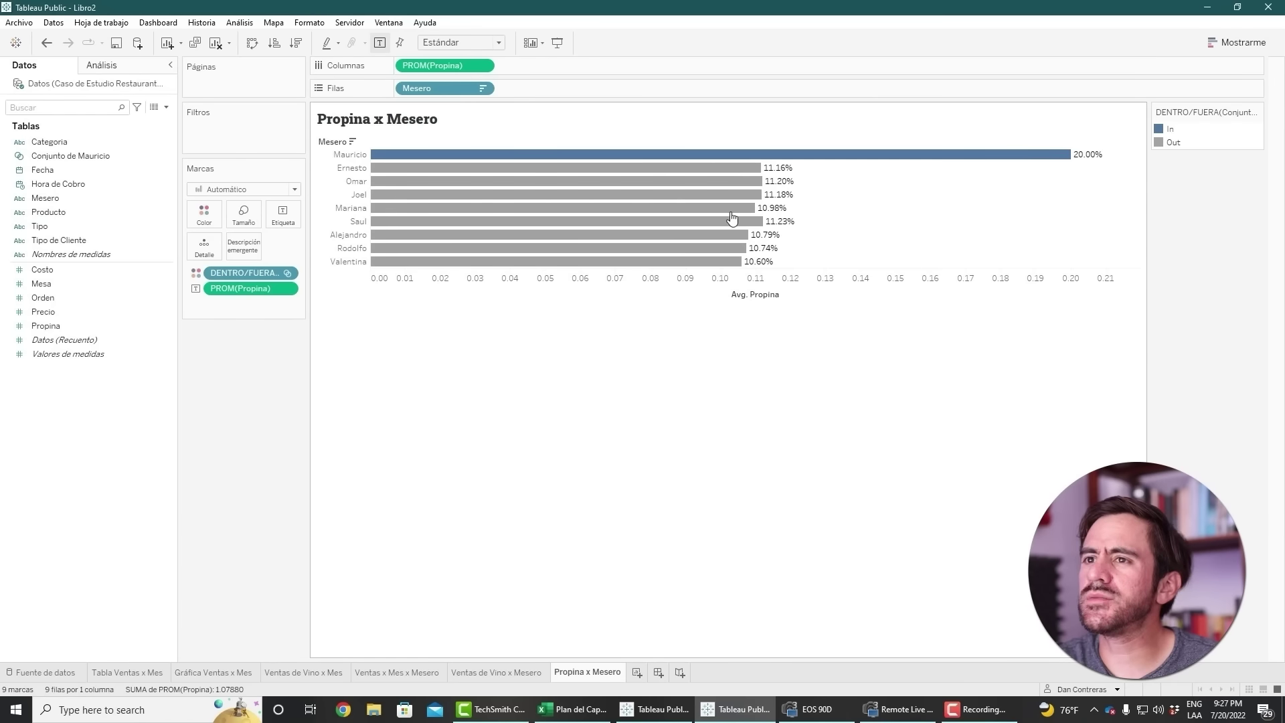
Assign red to the In group so Mauricio's bar is red against grey waiters.
{"action": "left_click", "coordinate": [204, 214]}
{"action": "left_click", "coordinate": [247, 258]}
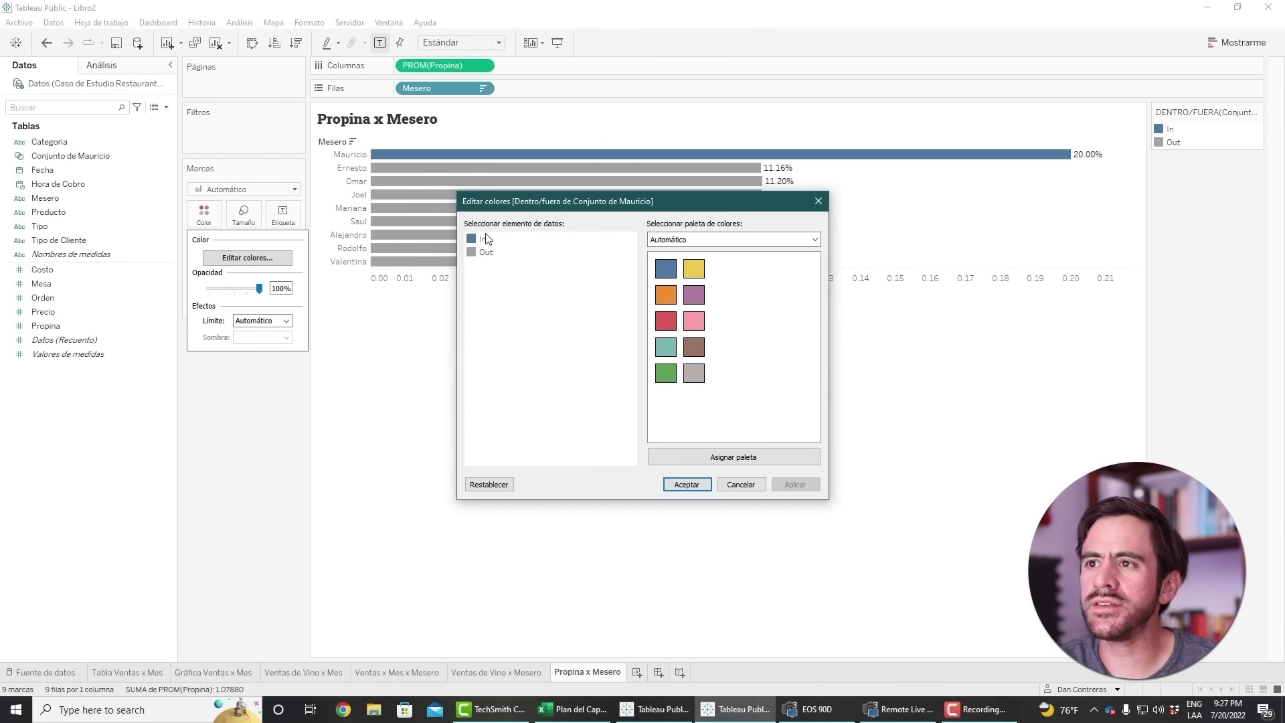
{"action": "left_click", "coordinate": [662, 322]}
{"action": "left_click", "coordinate": [795, 483]}
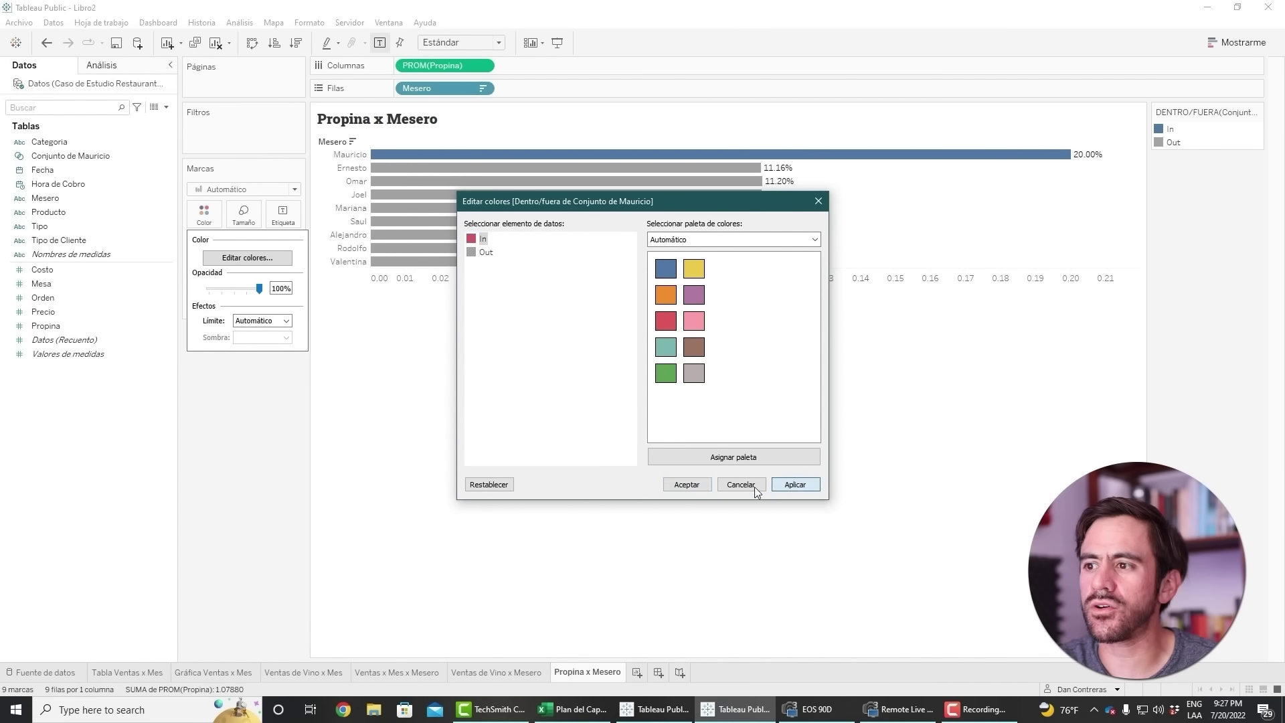
{"action": "left_click", "coordinate": [687, 483]}
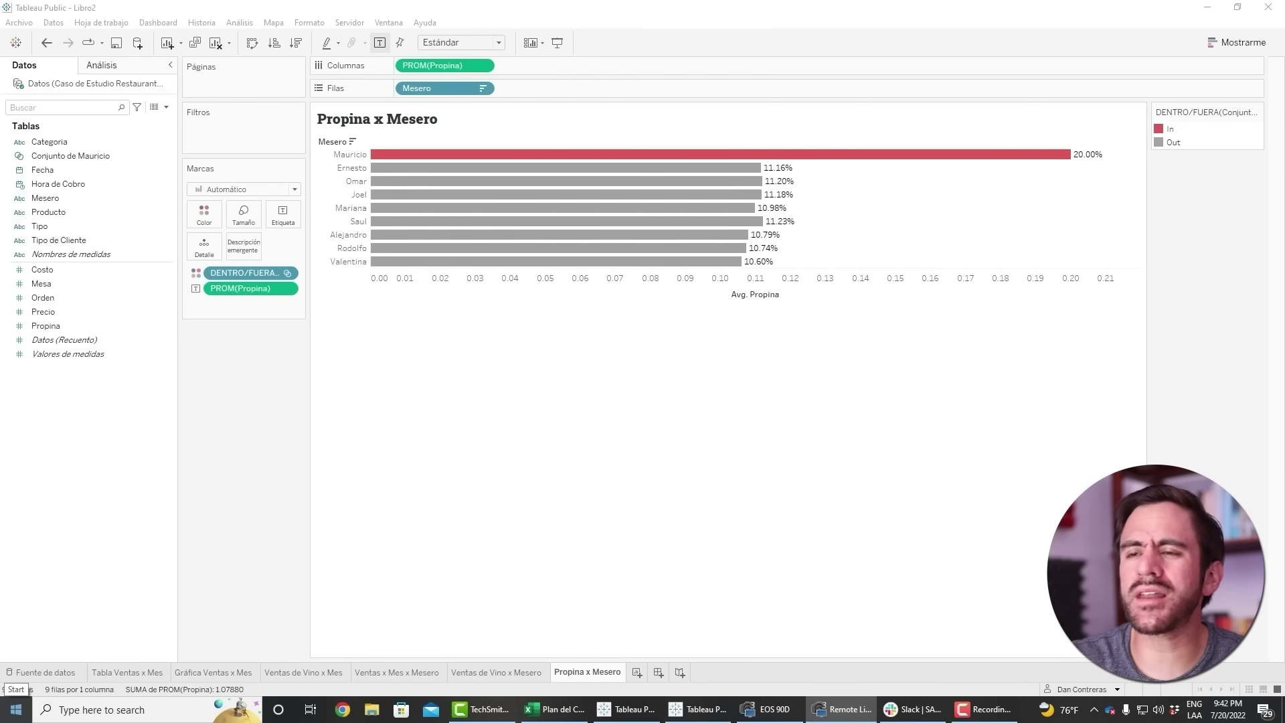
{"action": "right_click", "coordinate": [588, 675]}
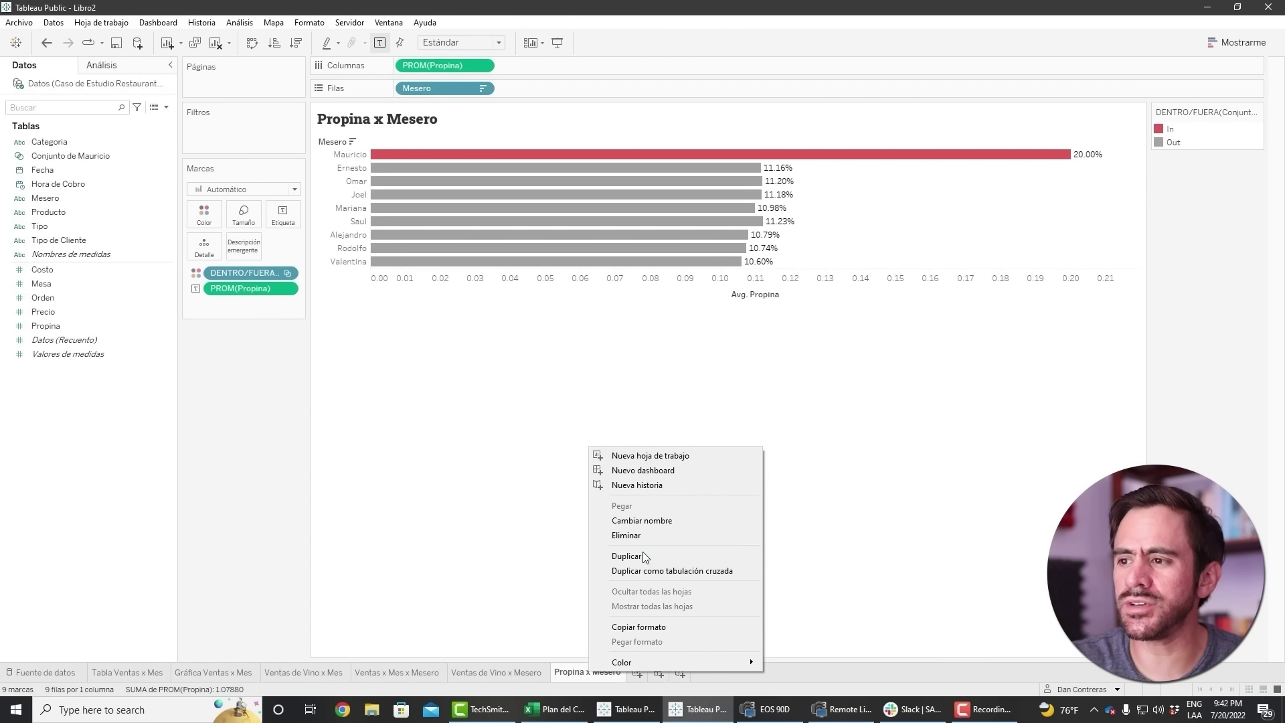
{"action": "left_click", "coordinate": [649, 574]}
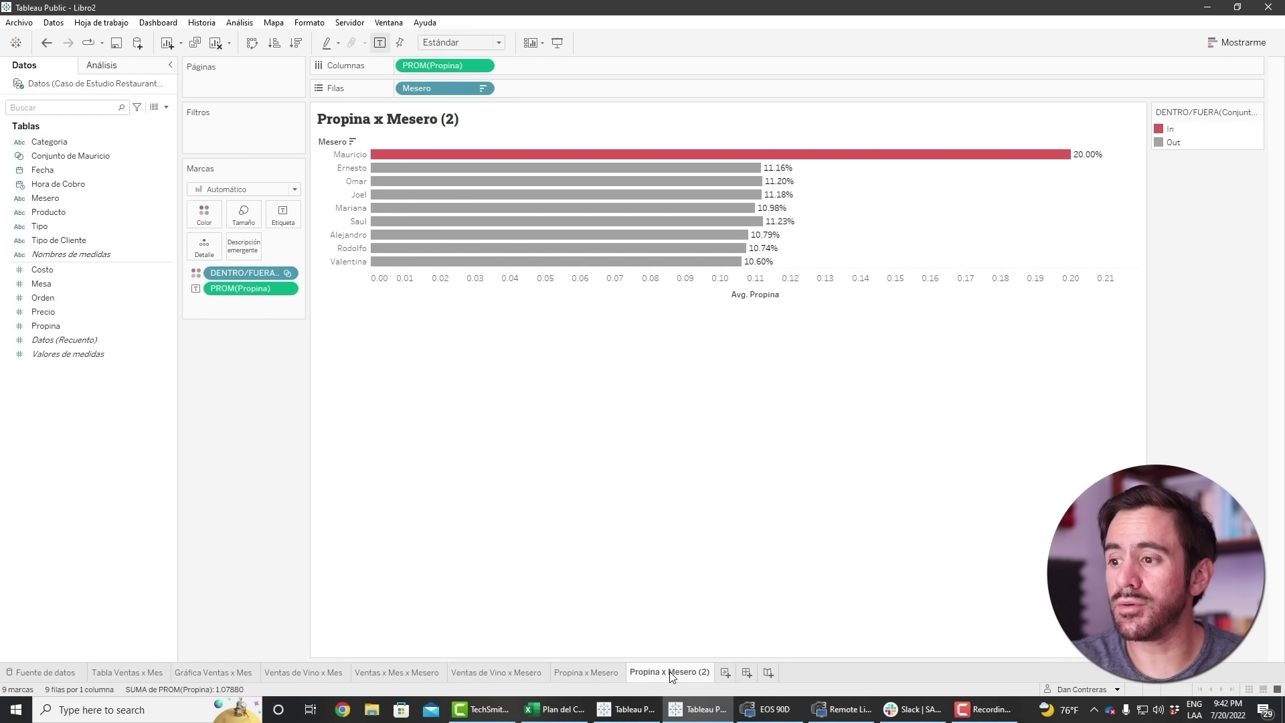
{"action": "double_click", "coordinate": [669, 672]}
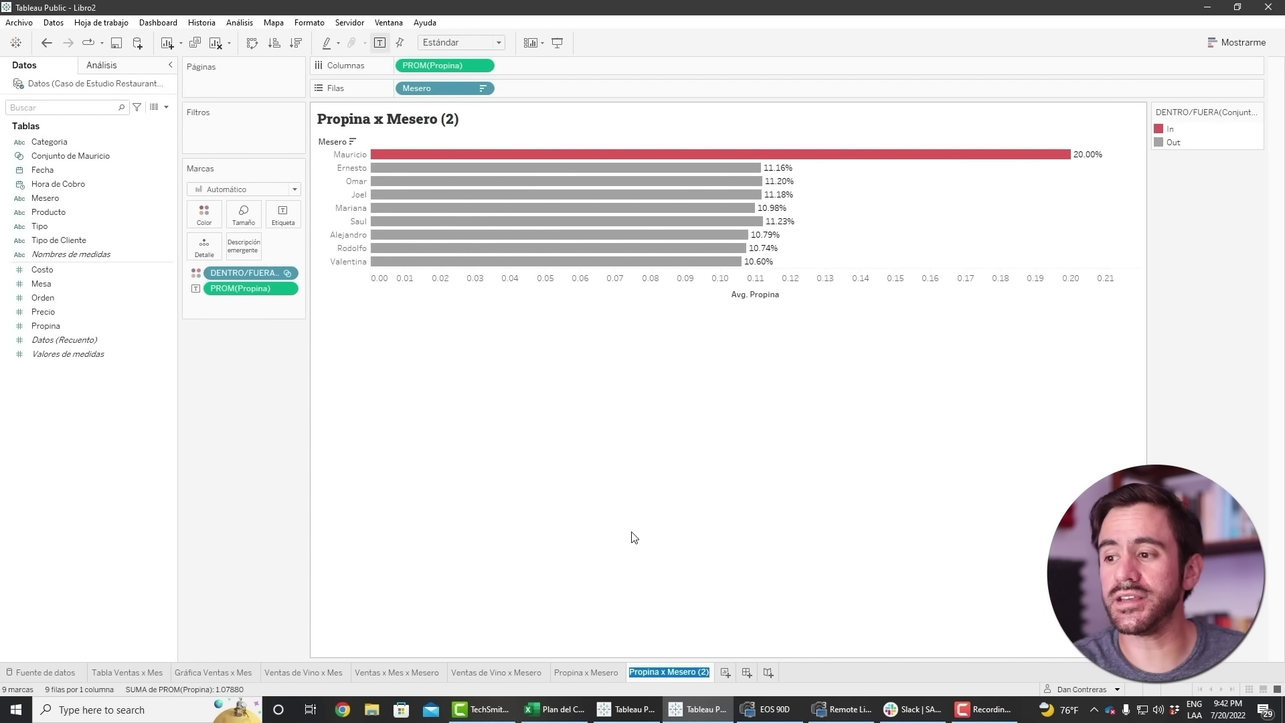
{"action": "key", "text": "Right"}
{"action": "key", "text": "BackSpace"}
{"action": "key", "text": "BackSpace"}
{"action": "key", "text": "BackSpace"}
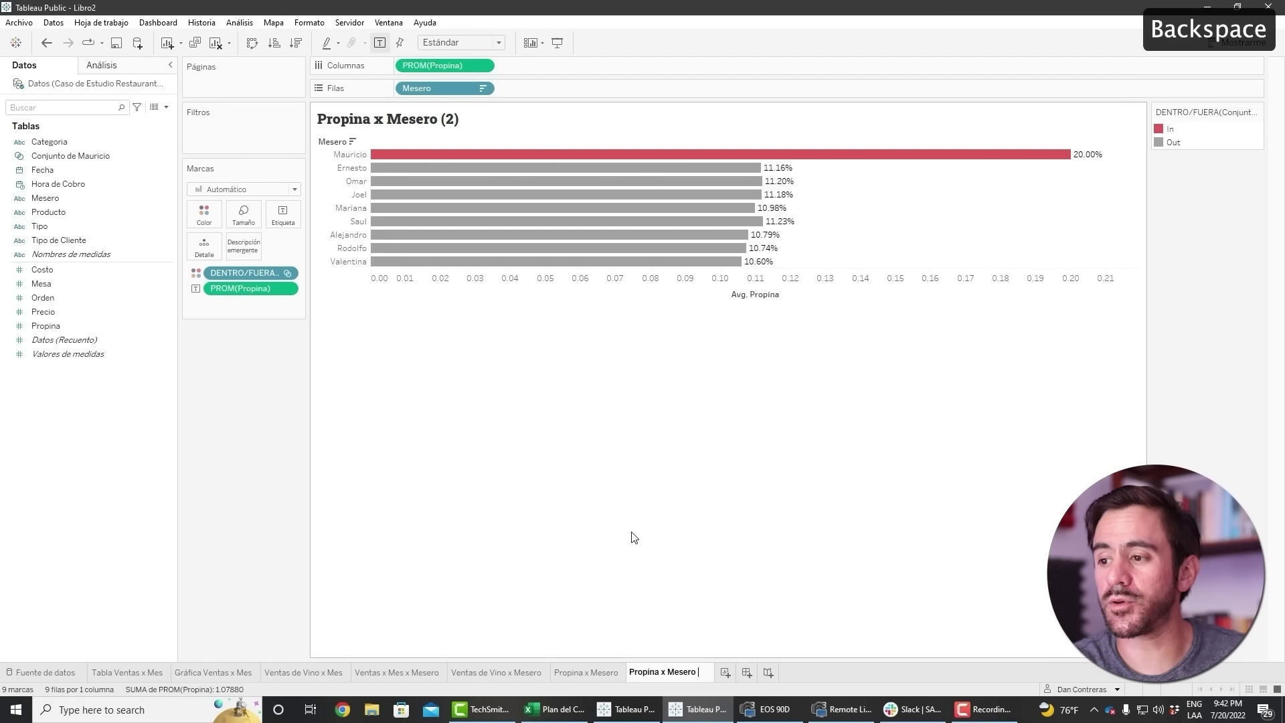
{"action": "type", "text": "en pesos"}
{"action": "key", "text": "Return"}
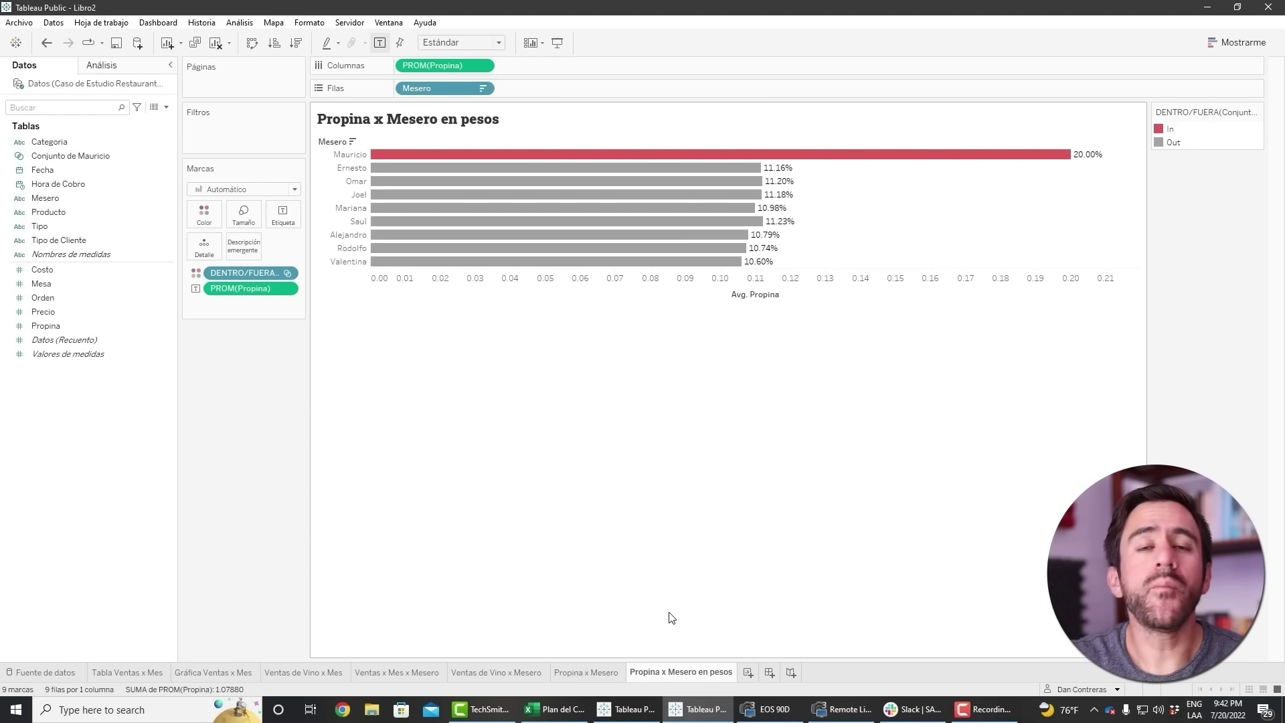
Start a new calculated field named 'Propina en Pesos'.
{"action": "left_click", "coordinate": [166, 107]}
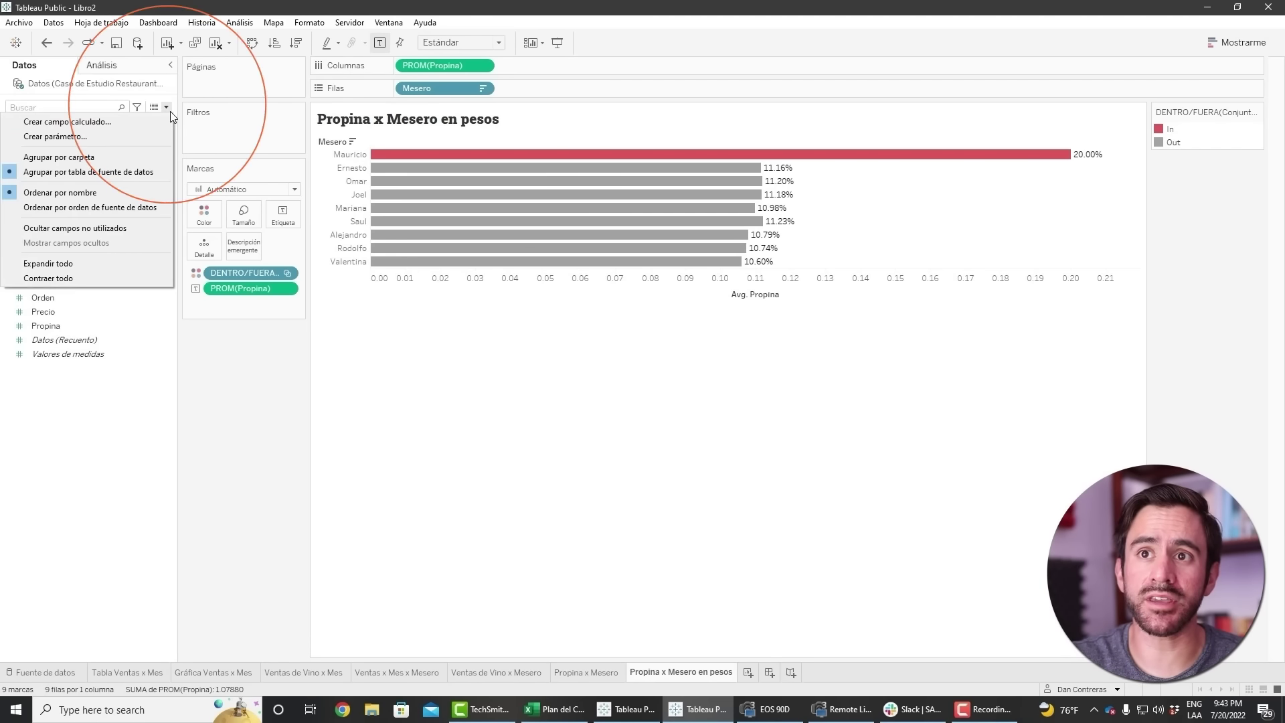
{"action": "left_click", "coordinate": [159, 124]}
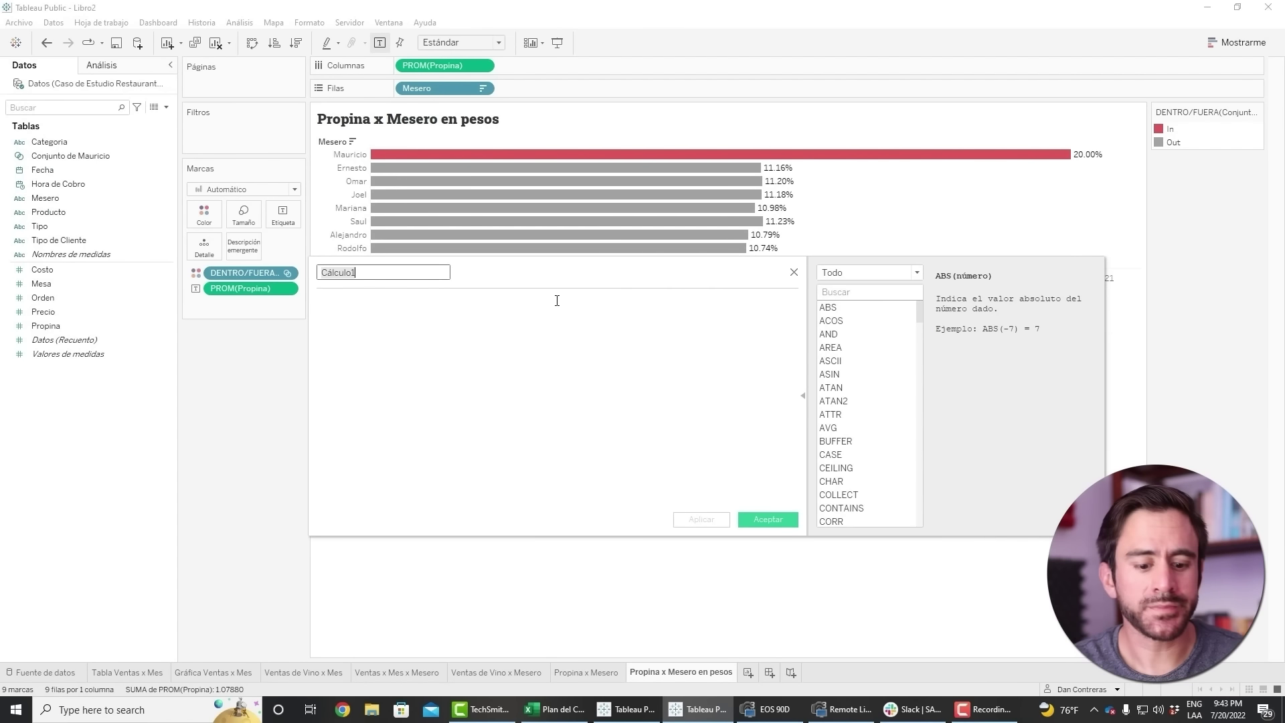
{"action": "key", "text": "BackSpace"}
{"action": "type", "text": "Propina en Peso"}
{"action": "key", "text": "Tab"}
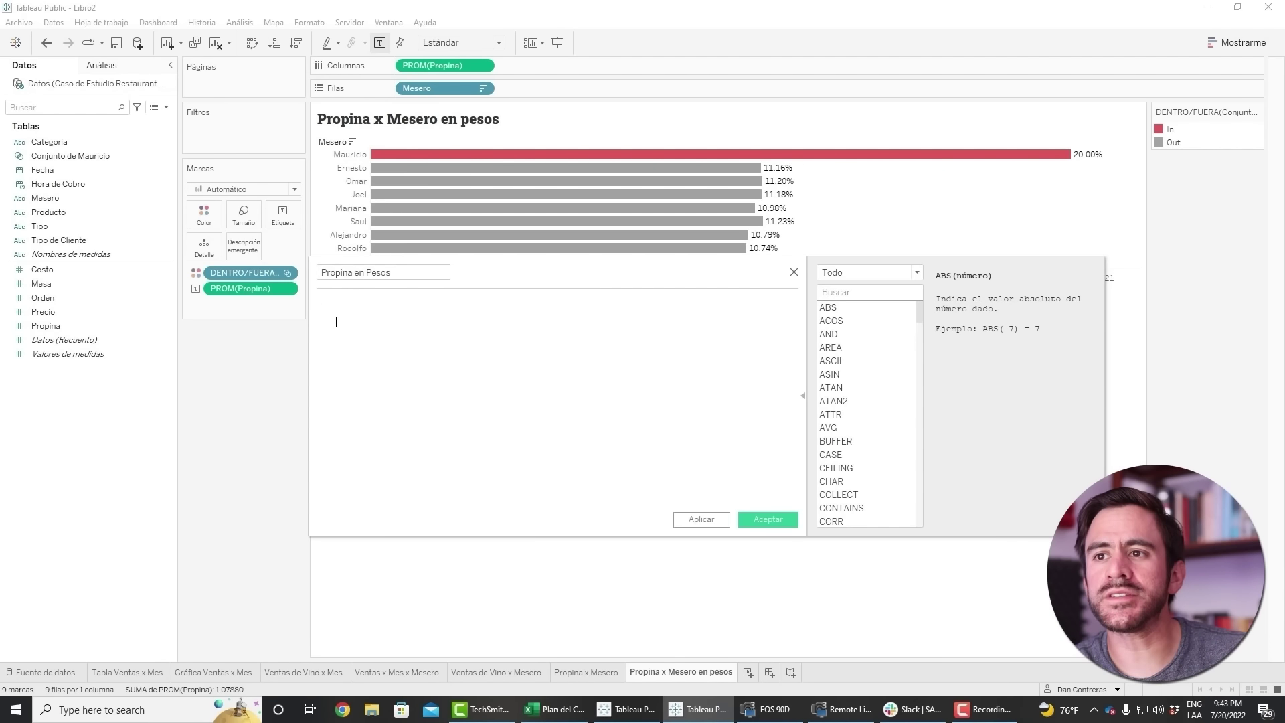
Enter the formula [Propina] * [Precio] and apply it to add the field.
{"action": "type", "text": "Prop"}
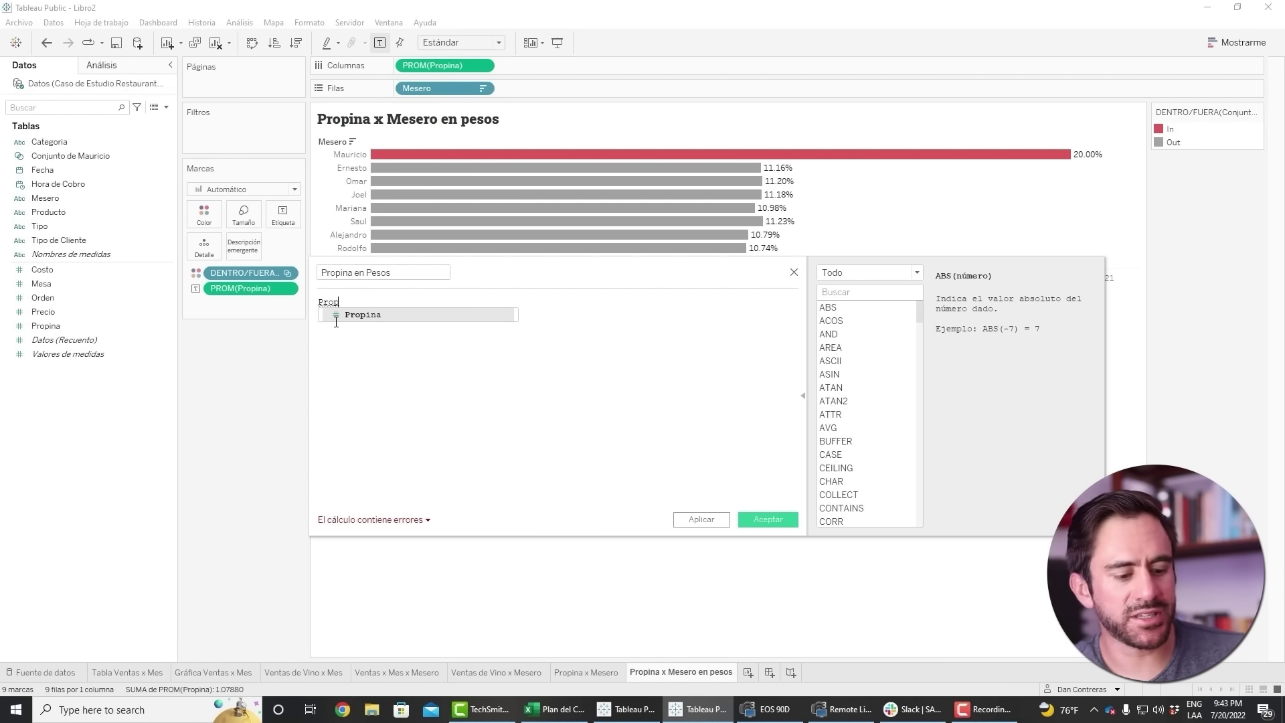
{"action": "key", "text": "Tab"}
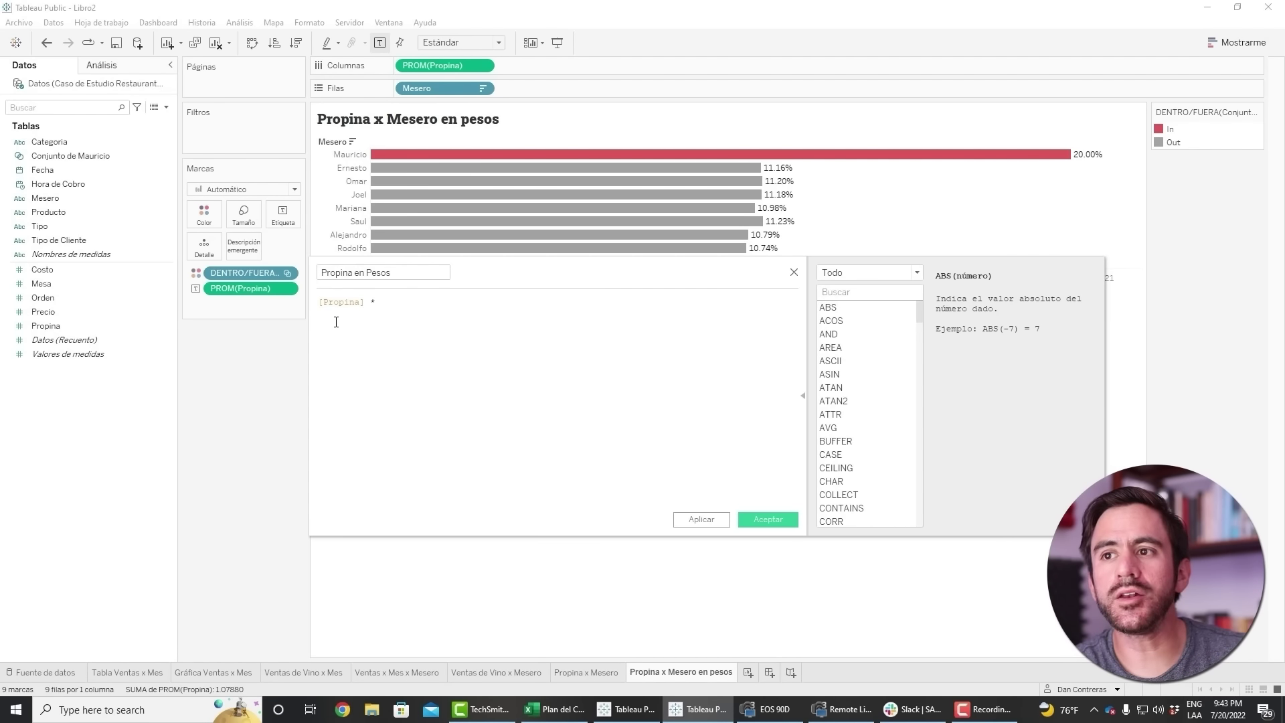
{"action": "type", "text": "precio"}
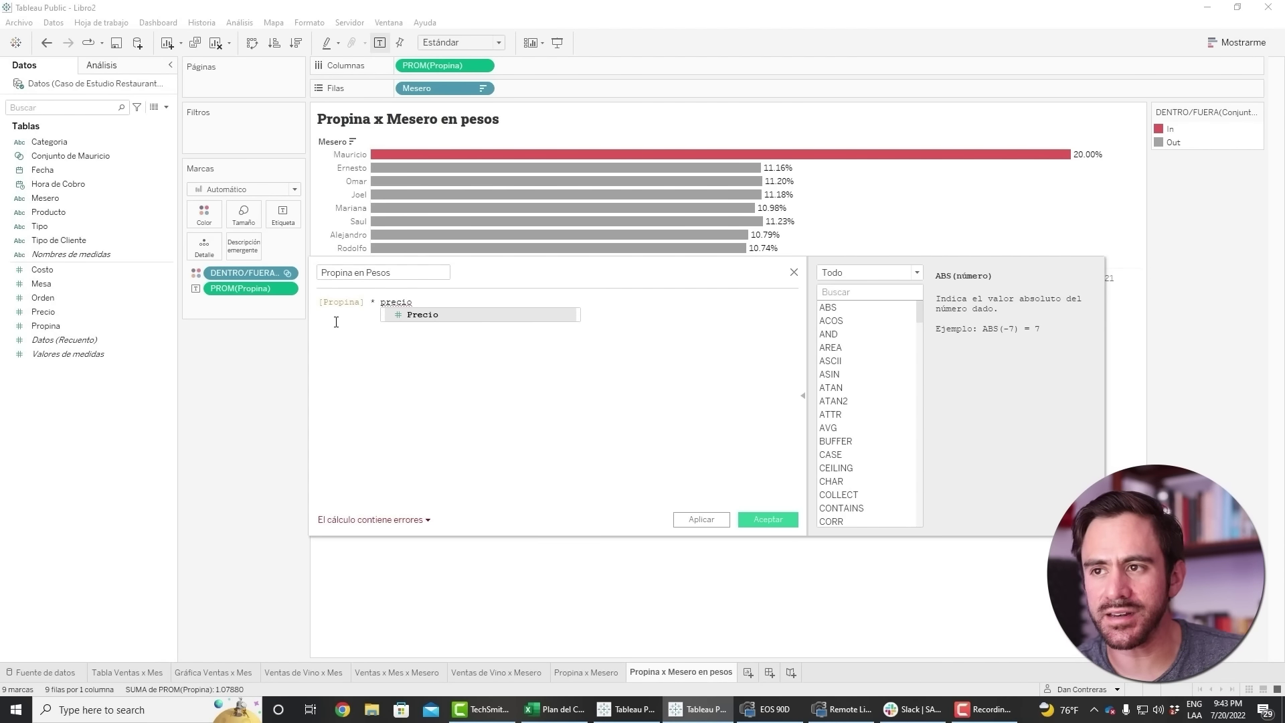
{"action": "key", "text": "Tab"}
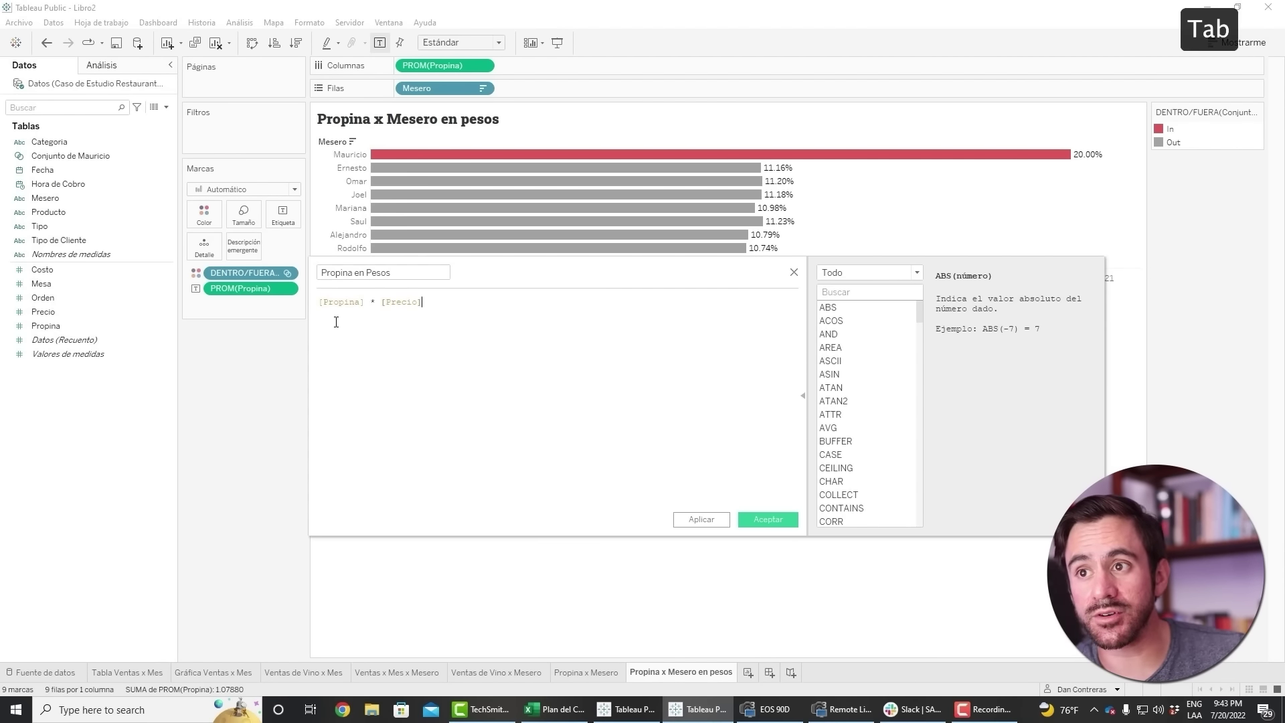
{"action": "key", "text": "BackSpace"}
{"action": "key", "text": "BackSpace"}
{"action": "key", "text": "BackSpace"}
{"action": "key", "text": "BackSpace"}
{"action": "key", "text": "BackSpace"}
{"action": "key", "text": "BackSpace"}
{"action": "key", "text": "BackSpace"}
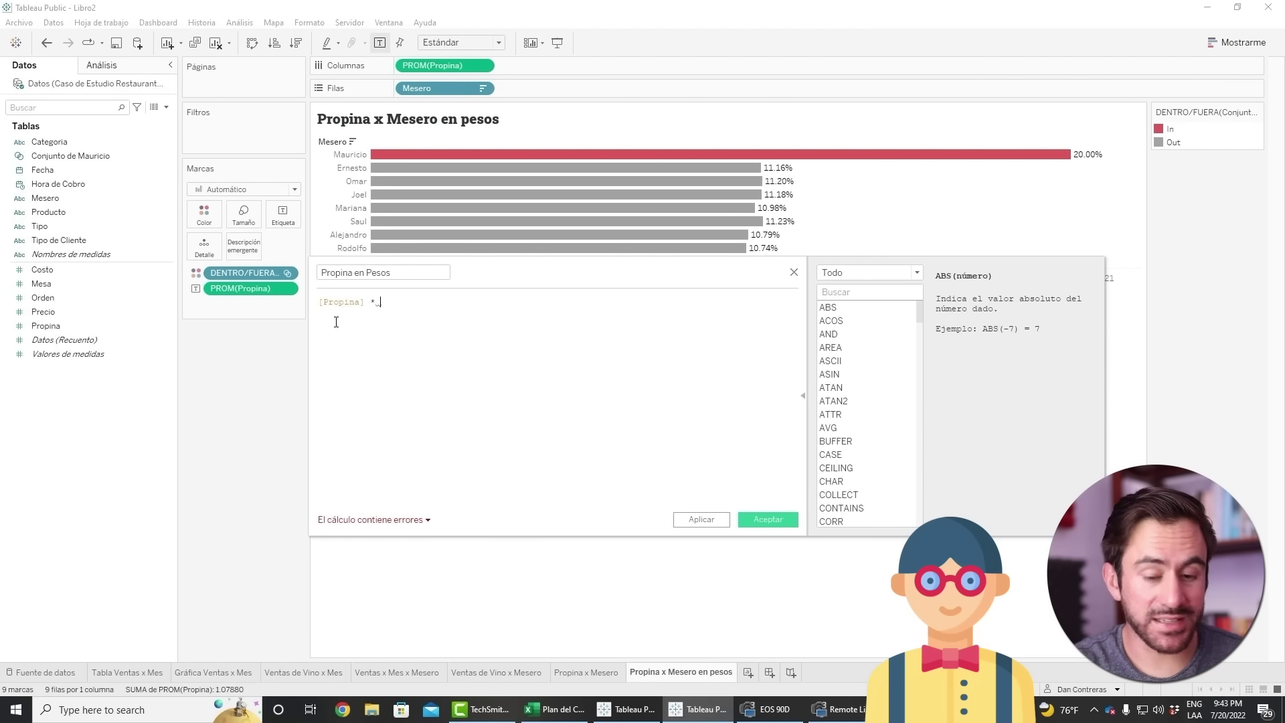
{"action": "key", "text": "BackSpace"}
{"action": "type", "text": "["}
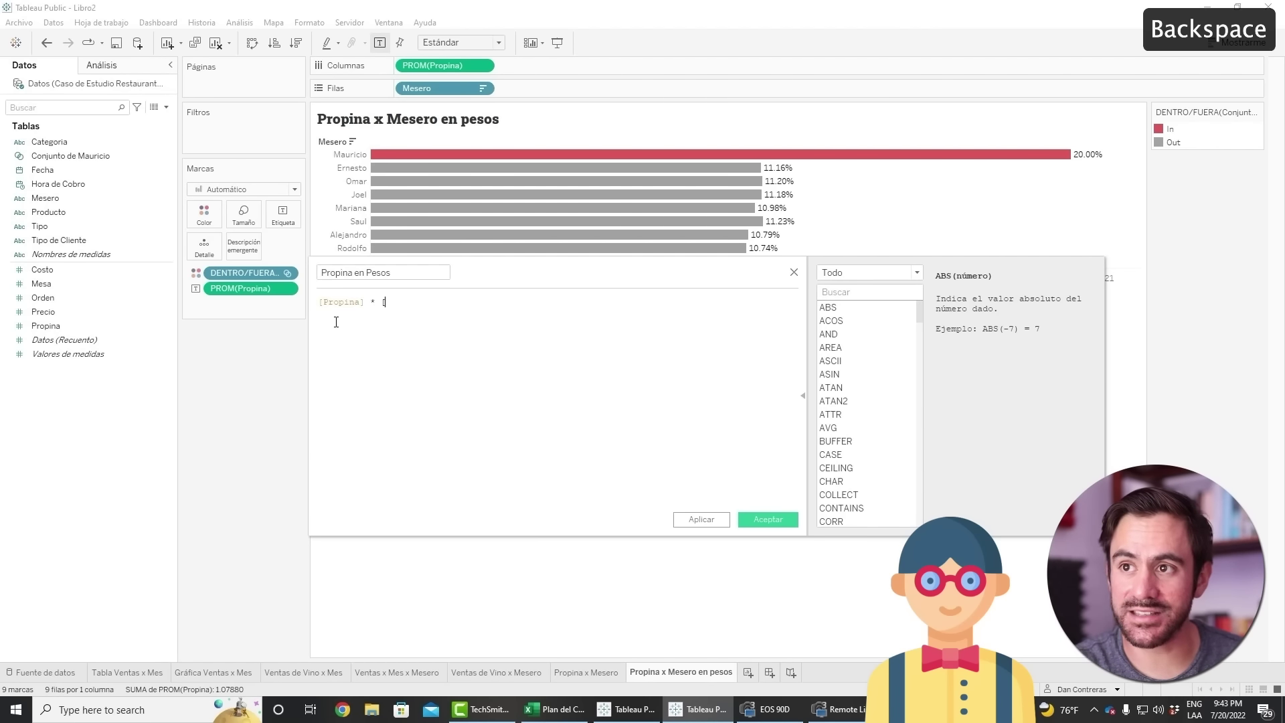
{"action": "type", "text": "Precio"}
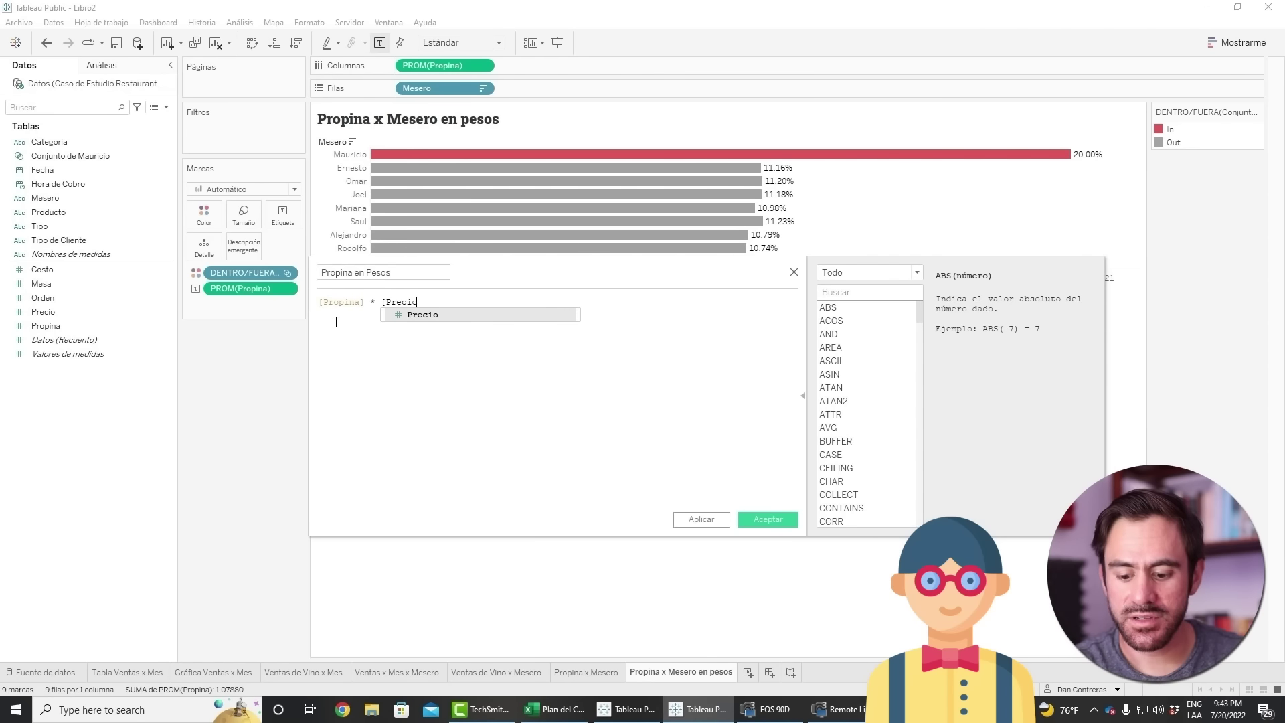
{"action": "key", "text": "Return"}
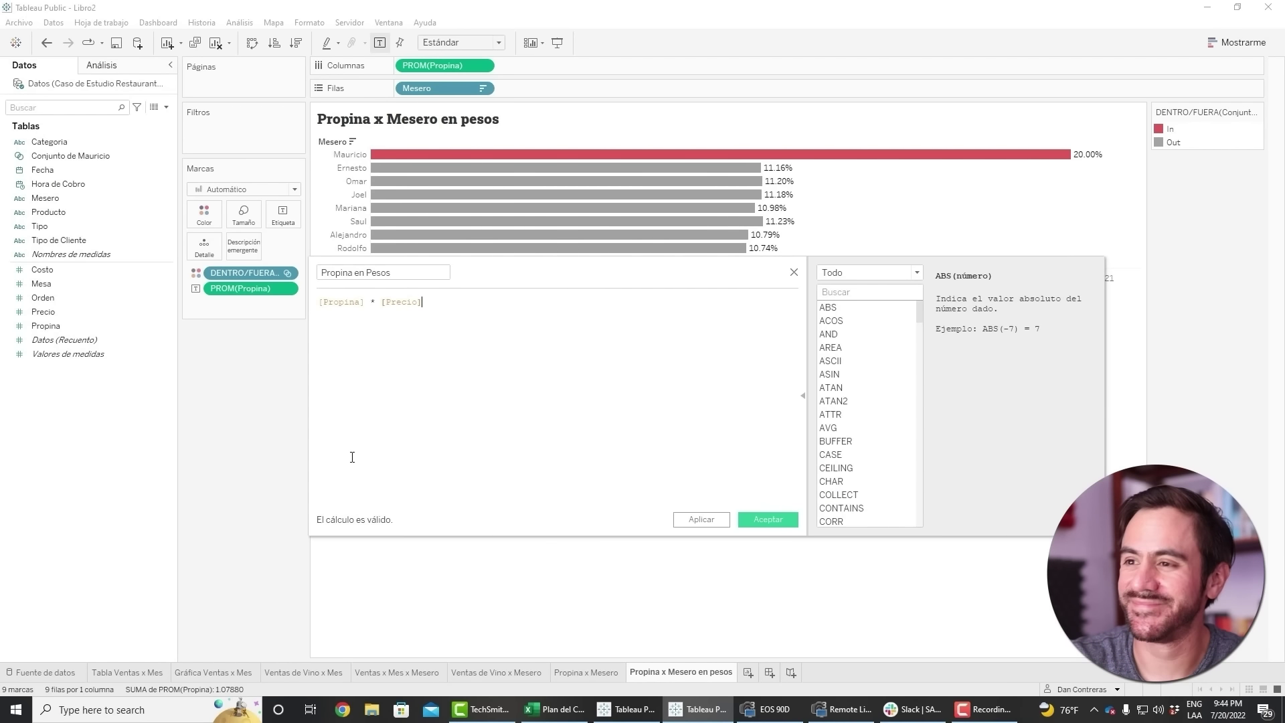
{"action": "left_click", "coordinate": [701, 520]}
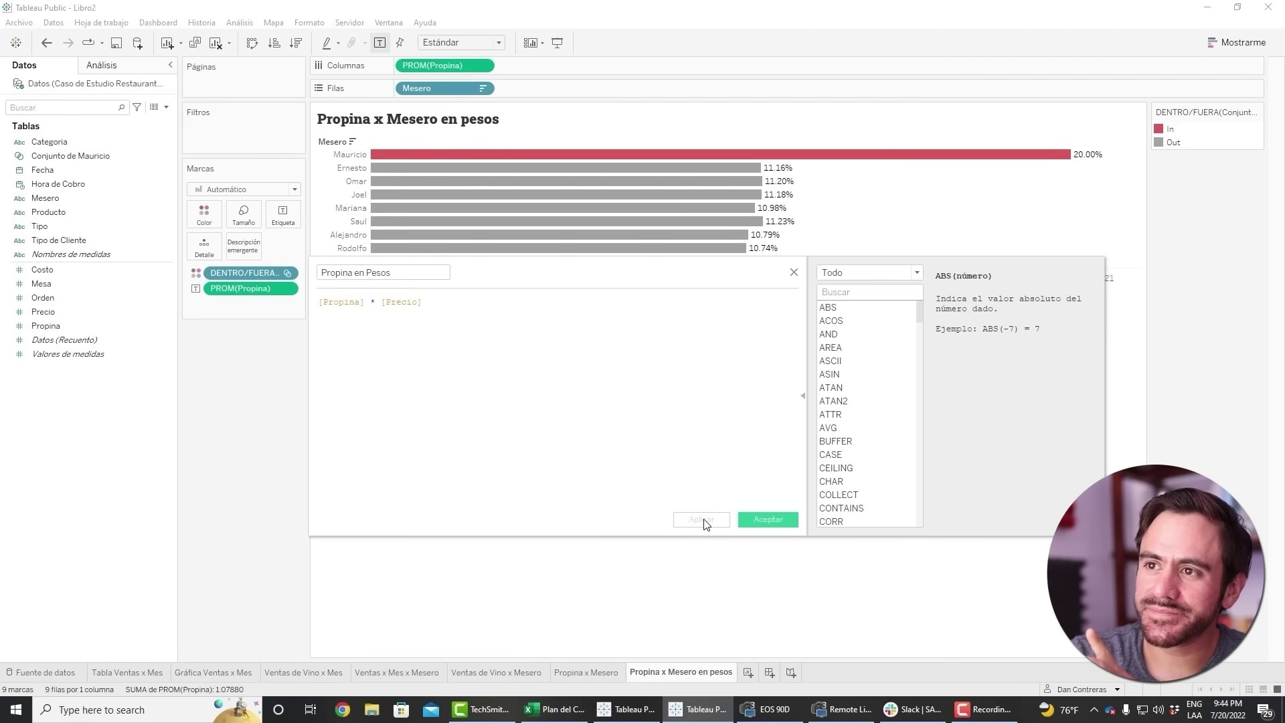
{"action": "left_click", "coordinate": [774, 520]}
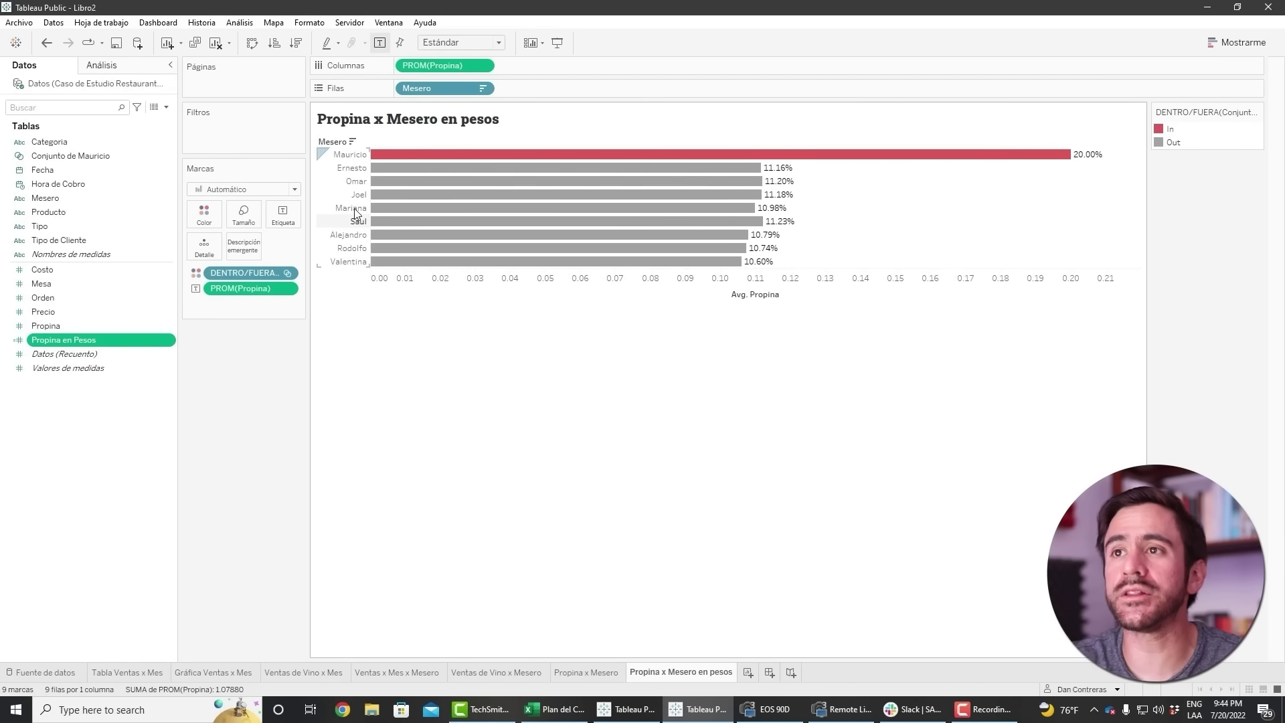
Replace average Propina with summed Propina en Pesos on Columnas and the bar labels.
{"action": "mouse_move", "coordinate": [427, 65]}
{"action": "left_mouse_down"}
{"action": "mouse_move", "coordinate": [494, 392]}
{"action": "mouse_move", "coordinate": [463, 408]}
{"action": "left_mouse_up"}
{"action": "mouse_move", "coordinate": [245, 289]}
{"action": "left_mouse_down"}
{"action": "mouse_move", "coordinate": [277, 315]}
{"action": "mouse_move", "coordinate": [244, 436]}
{"action": "left_mouse_up"}
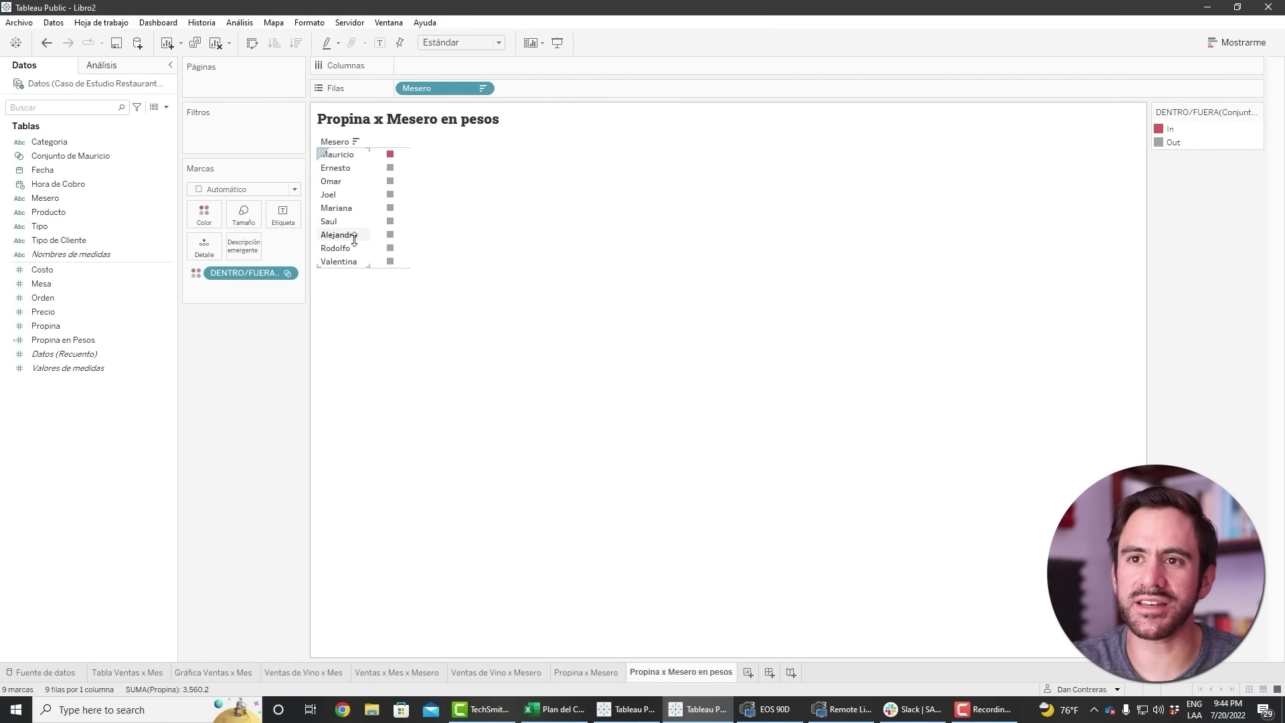
{"action": "mouse_move", "coordinate": [63, 339]}
{"action": "left_mouse_down"}
{"action": "mouse_move", "coordinate": [471, 75]}
{"action": "mouse_move", "coordinate": [461, 60]}
{"action": "left_mouse_up"}
{"action": "left_click_drag", "start_coordinate": [38, 339], "coordinate": [276, 216]}
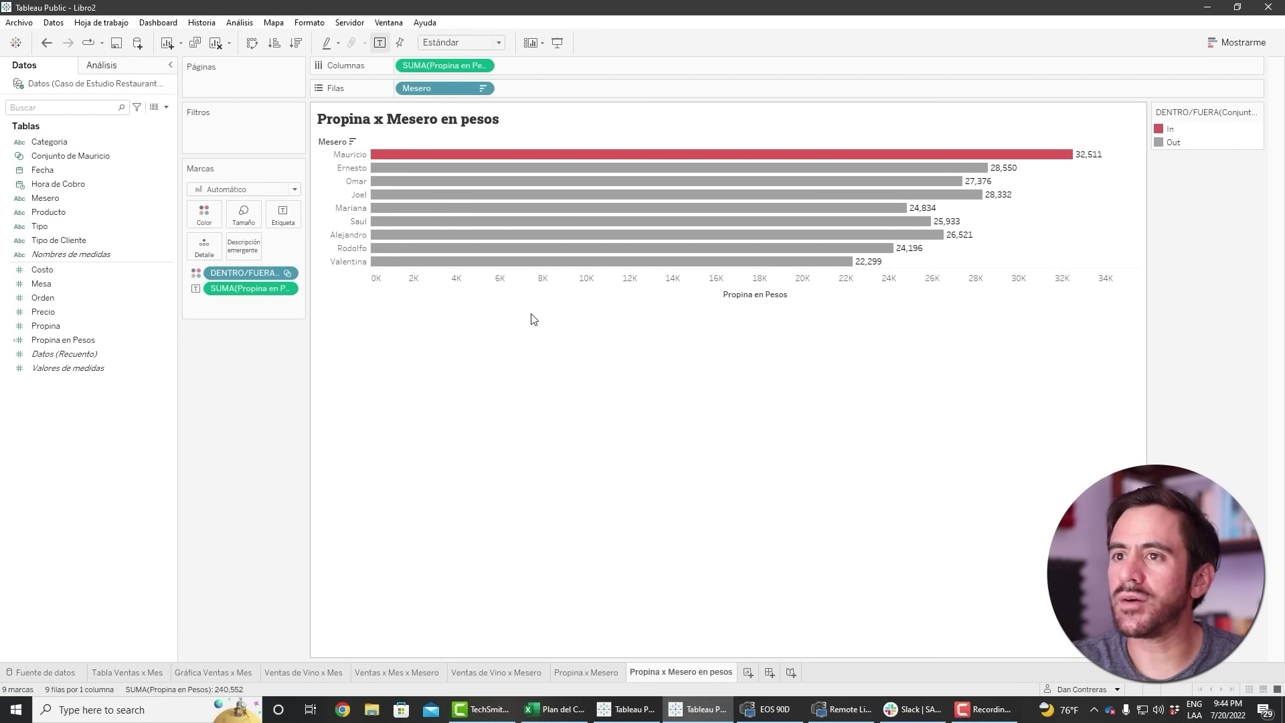
{"action": "left_click", "coordinate": [285, 290]}
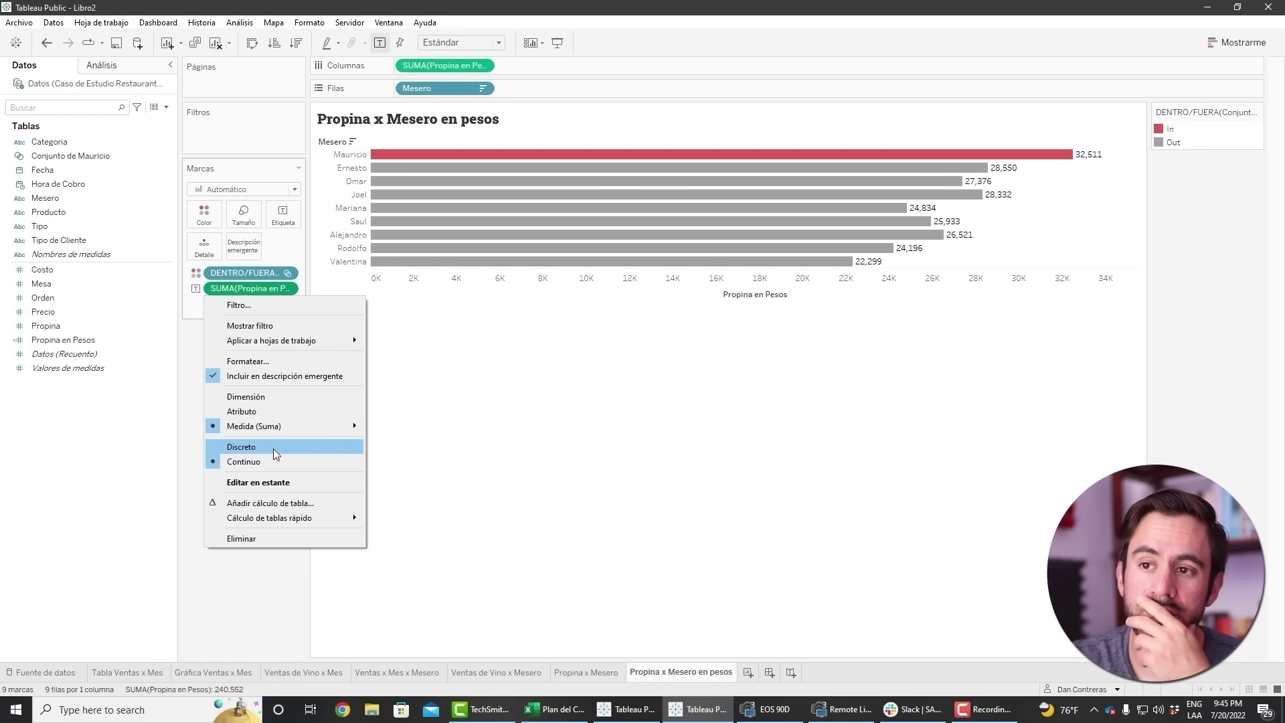
Format peso labels as custom currency, 0 decimals, thousands (K), and sort waiters descending.
{"action": "left_click", "coordinate": [268, 359]}
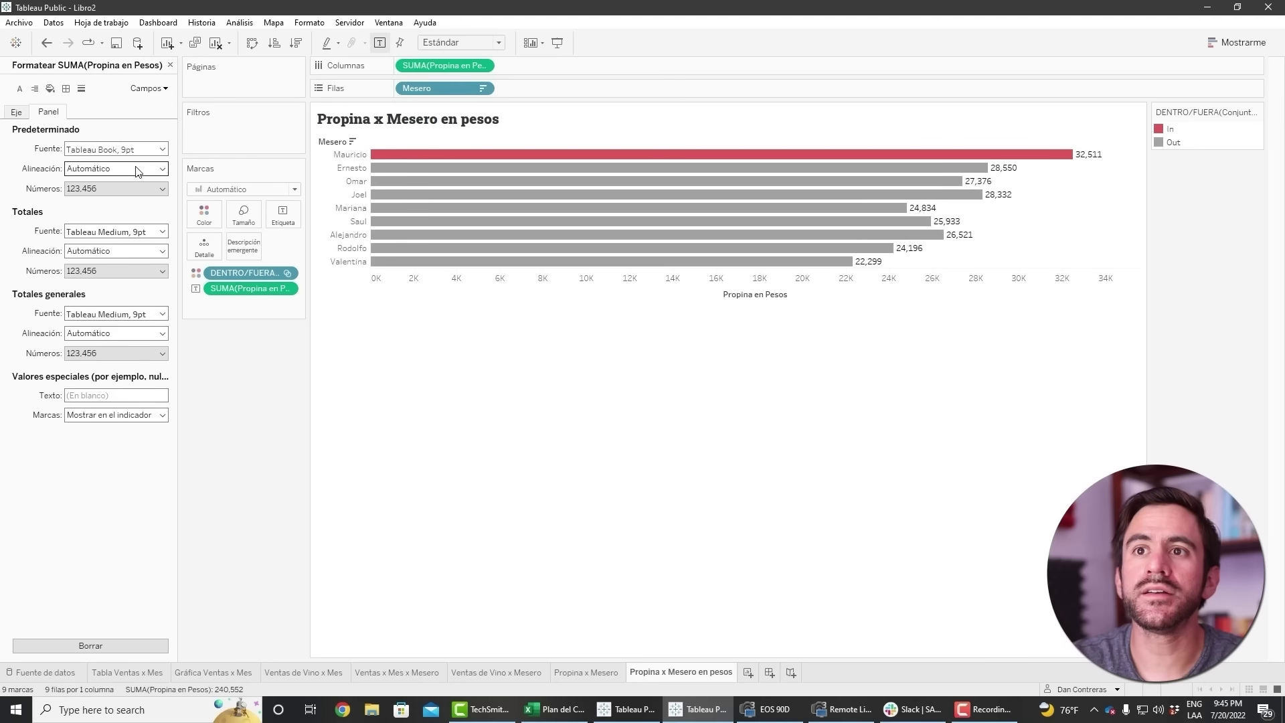
{"action": "left_click", "coordinate": [115, 188]}
{"action": "left_click", "coordinate": [112, 249]}
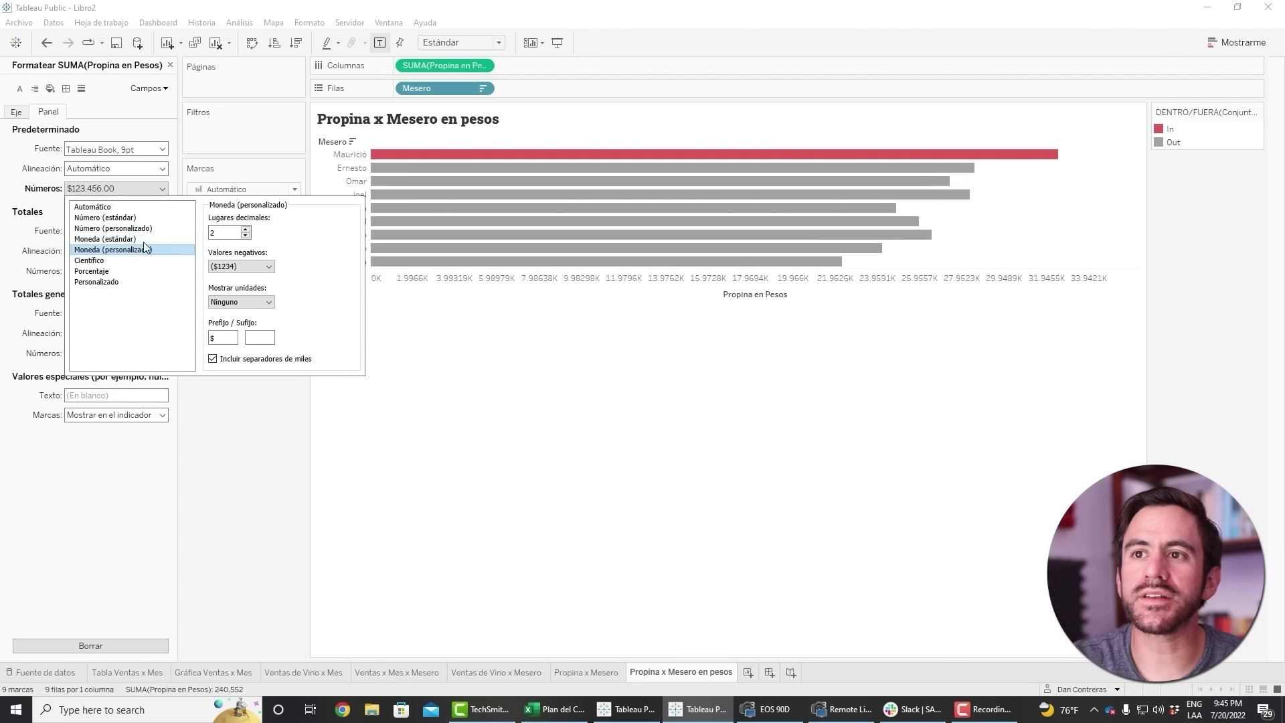
{"action": "left_click", "coordinate": [246, 235]}
{"action": "left_click", "coordinate": [245, 235]}
{"action": "left_click", "coordinate": [241, 302]}
{"action": "left_click", "coordinate": [227, 320]}
{"action": "left_click", "coordinate": [493, 481]}
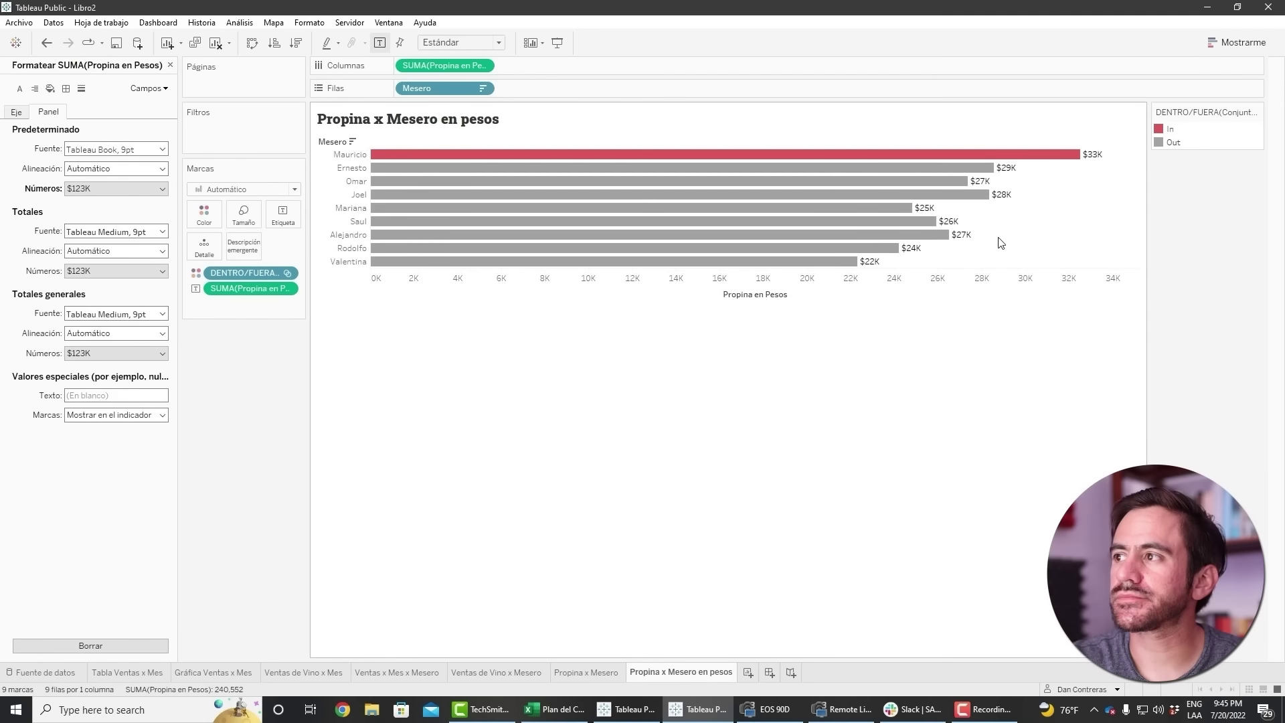
{"action": "left_click", "coordinate": [755, 141]}
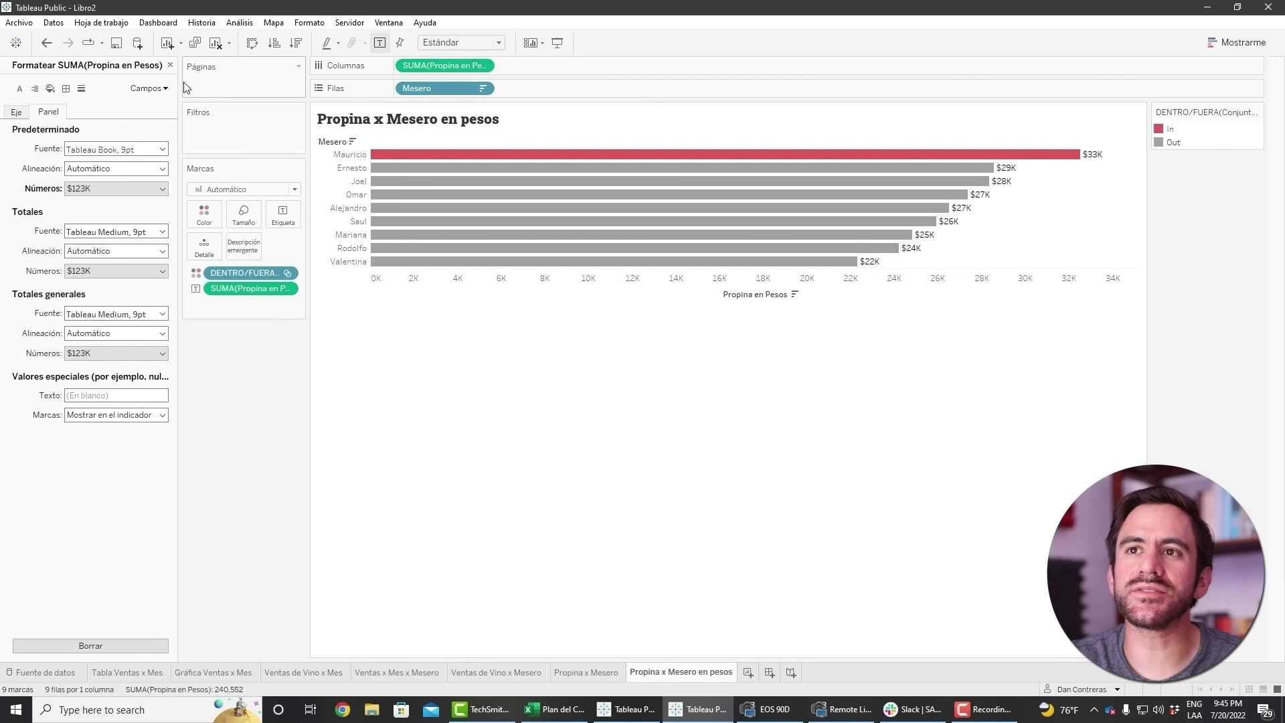
{"action": "left_click", "coordinate": [172, 66]}
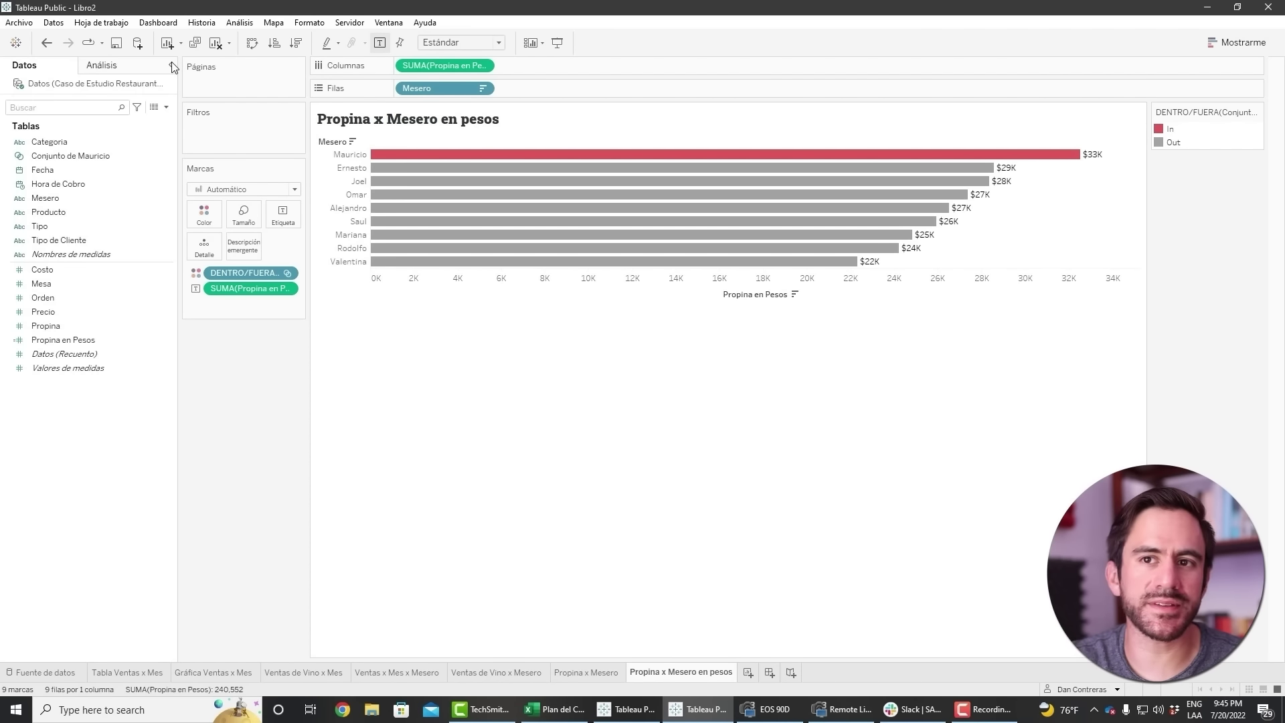
{"action": "right_click", "coordinate": [51, 342]}
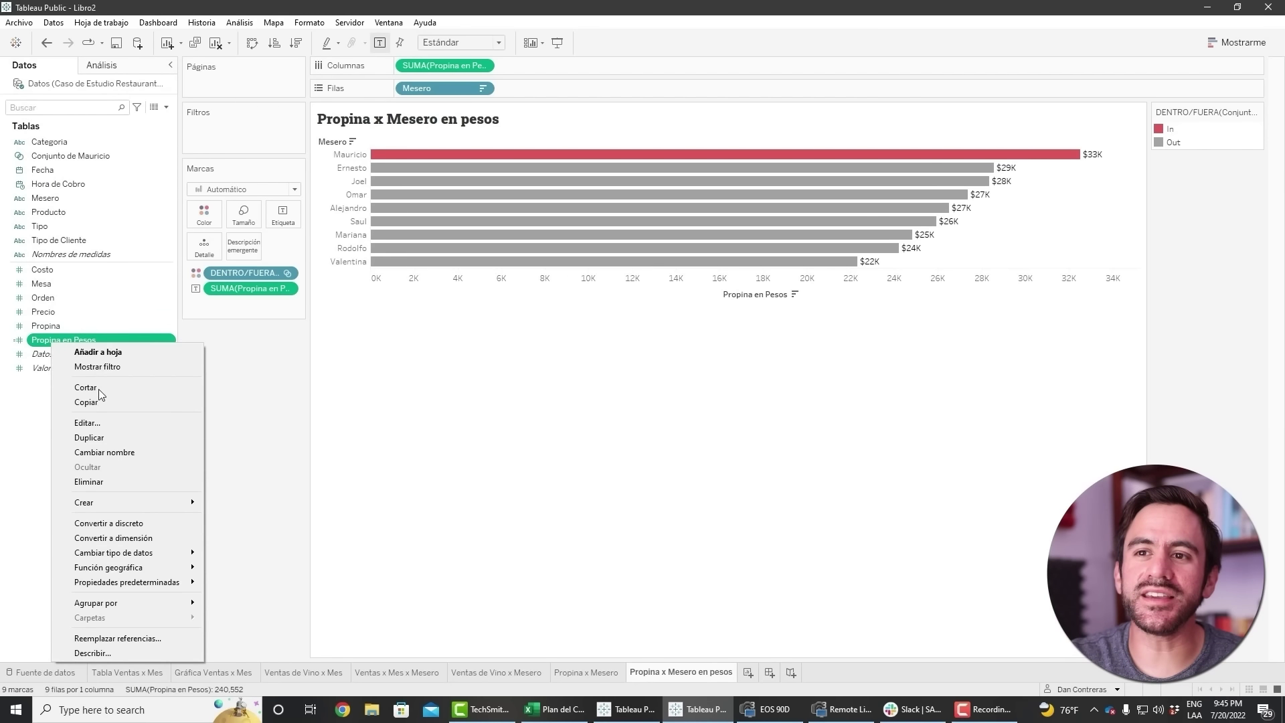
{"action": "left_click", "coordinate": [110, 424]}
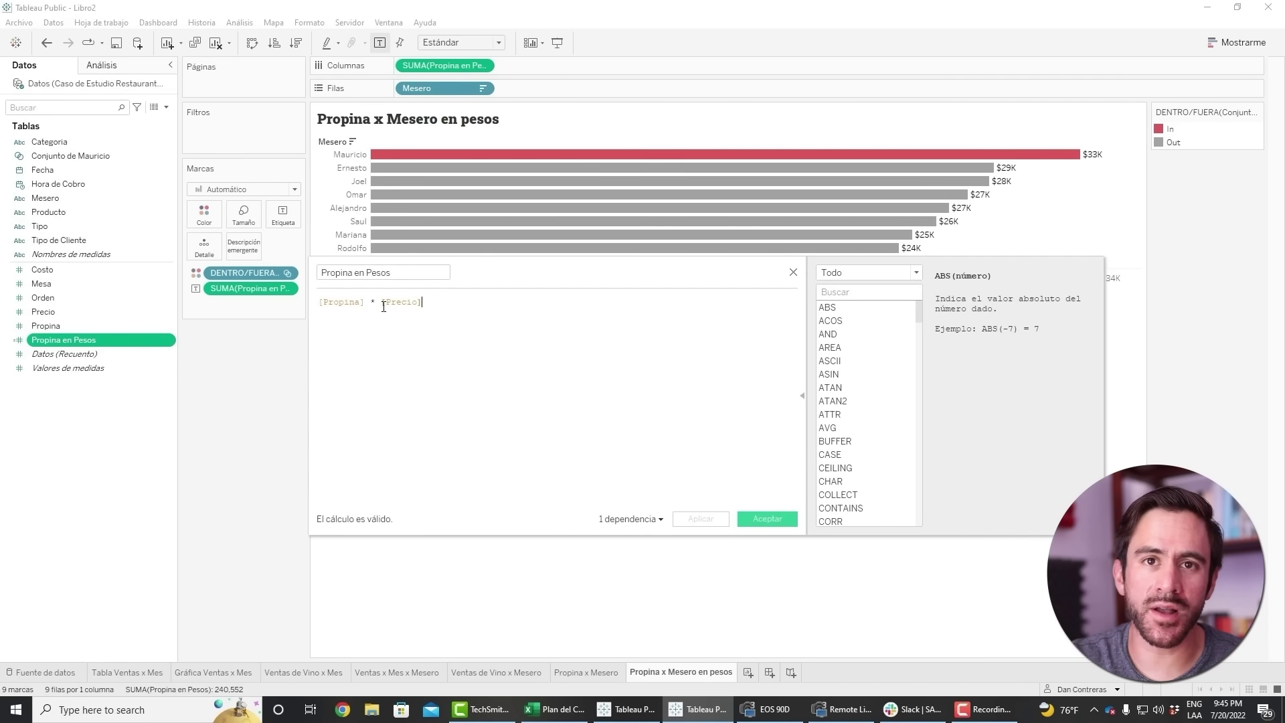
{"action": "mouse_move", "coordinate": [918, 315]}
{"action": "left_mouse_down"}
{"action": "mouse_move", "coordinate": [902, 520]}
{"action": "mouse_move", "coordinate": [917, 308]}
{"action": "left_mouse_up"}
{"action": "left_click", "coordinate": [890, 273]}
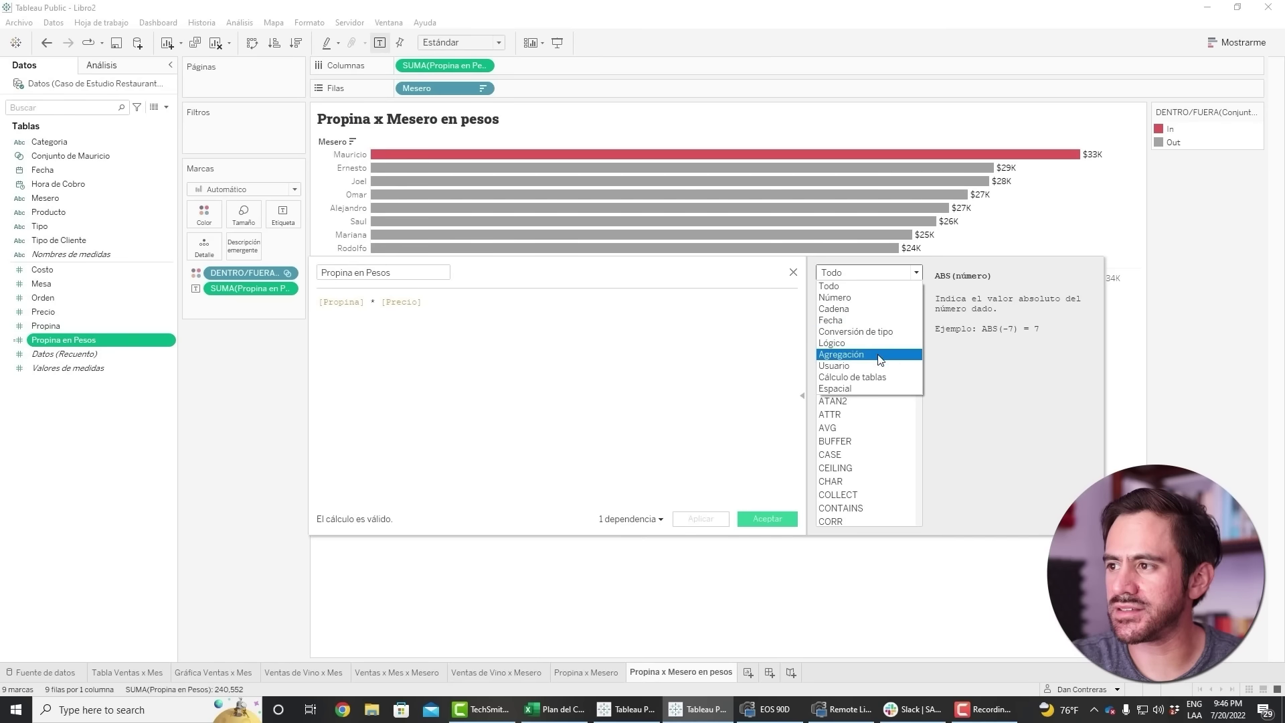
{"action": "left_click", "coordinate": [877, 379]}
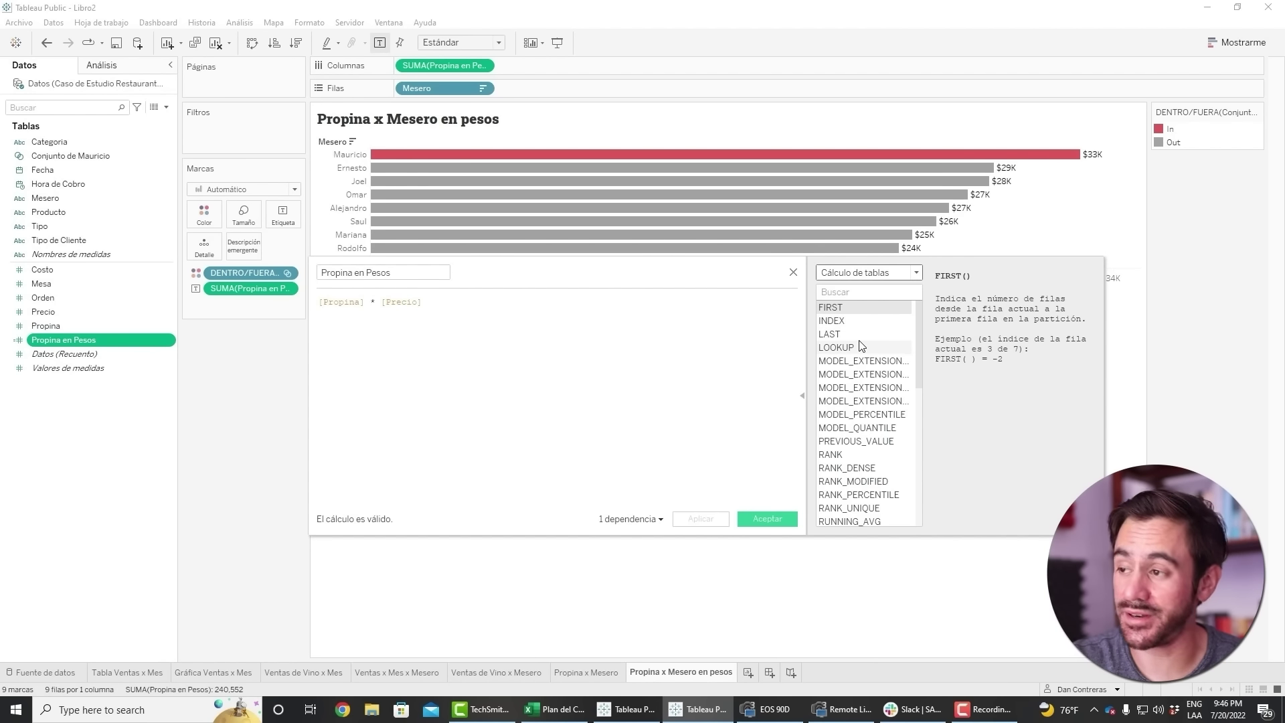
{"action": "scroll", "coordinate": [863, 355], "scroll_direction": "down", "scroll_amount": 4}
{"action": "scroll", "coordinate": [870, 374], "scroll_direction": "down", "scroll_amount": 4}
{"action": "scroll", "coordinate": [873, 381], "scroll_direction": "down", "scroll_amount": 1}
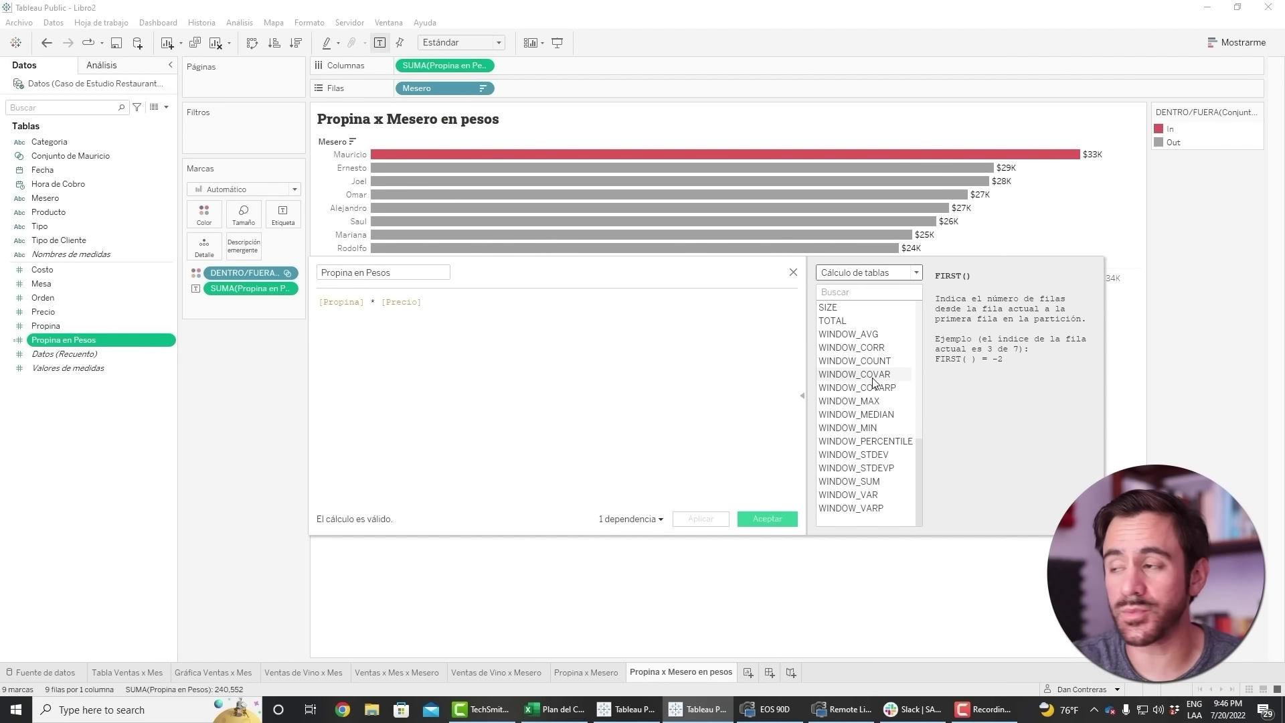
{"action": "left_click", "coordinate": [793, 267]}
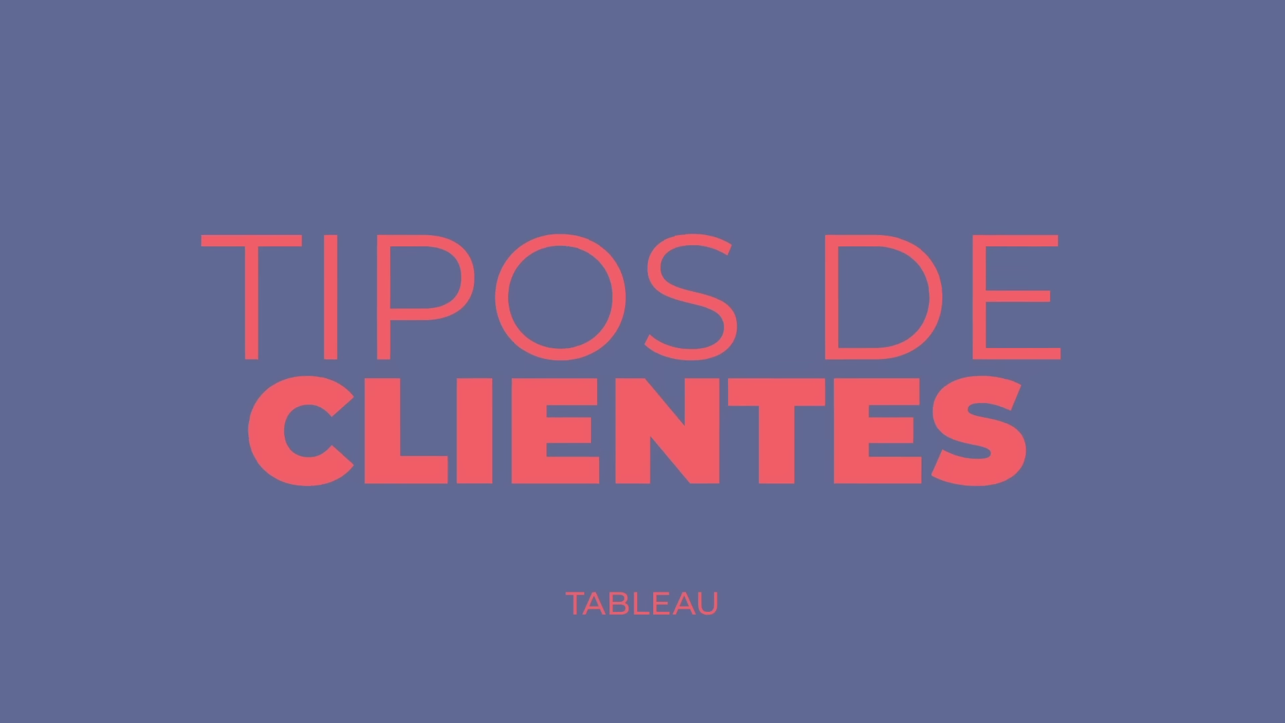
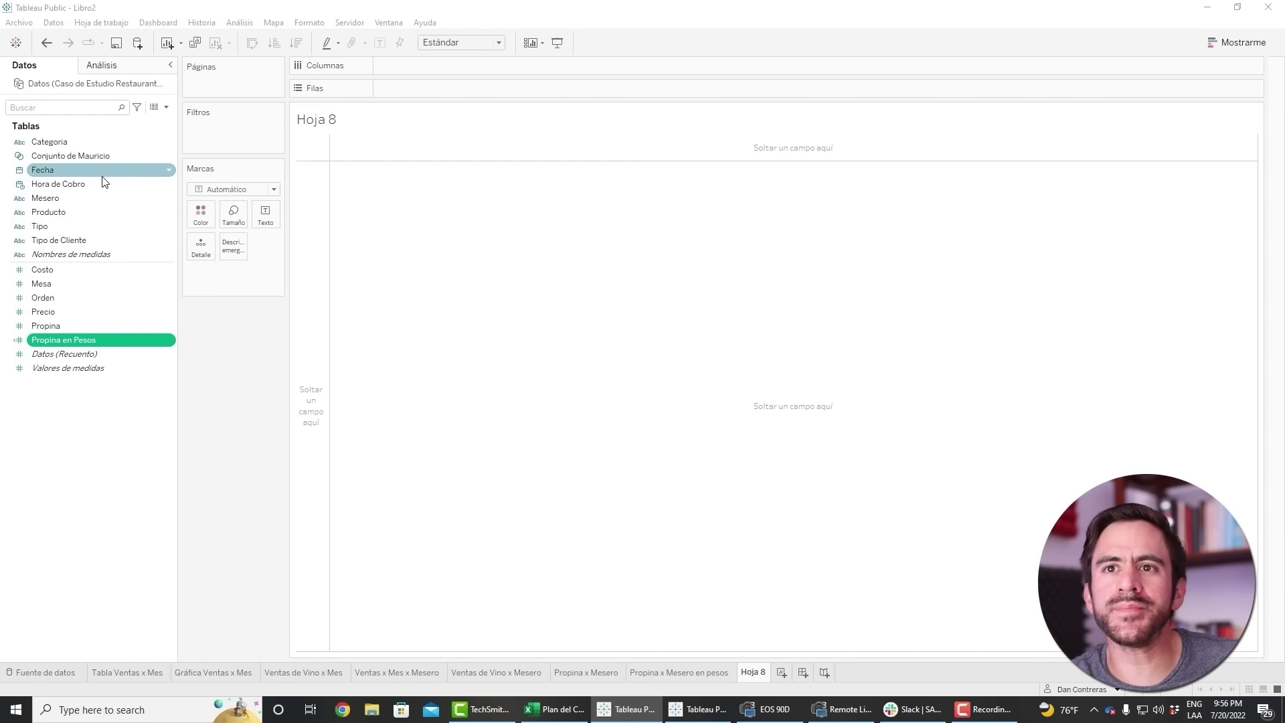
Plot SUM(Precio) by month of Fecha on Hoja 8, with Tipo de Cliente on Color.
{"action": "left_click_drag", "start_coordinate": [94, 180], "coordinate": [437, 66]}
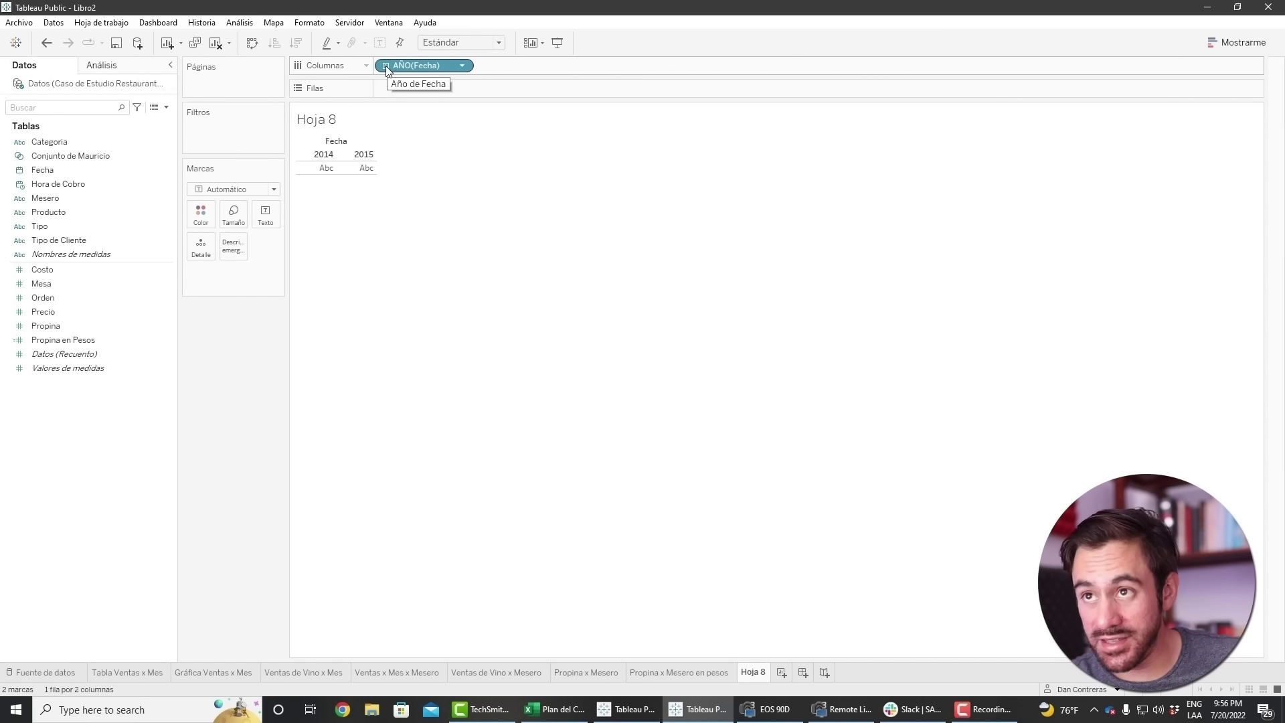
{"action": "left_click", "coordinate": [462, 65]}
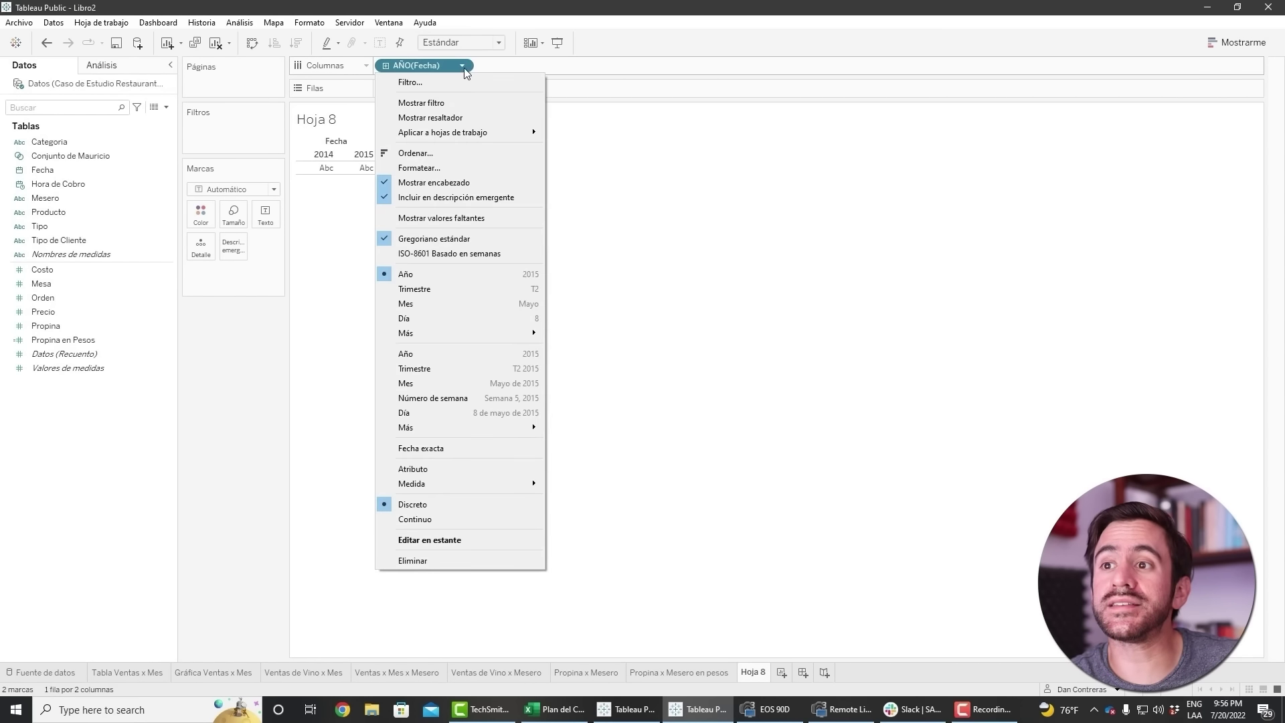
{"action": "left_click", "coordinate": [427, 382]}
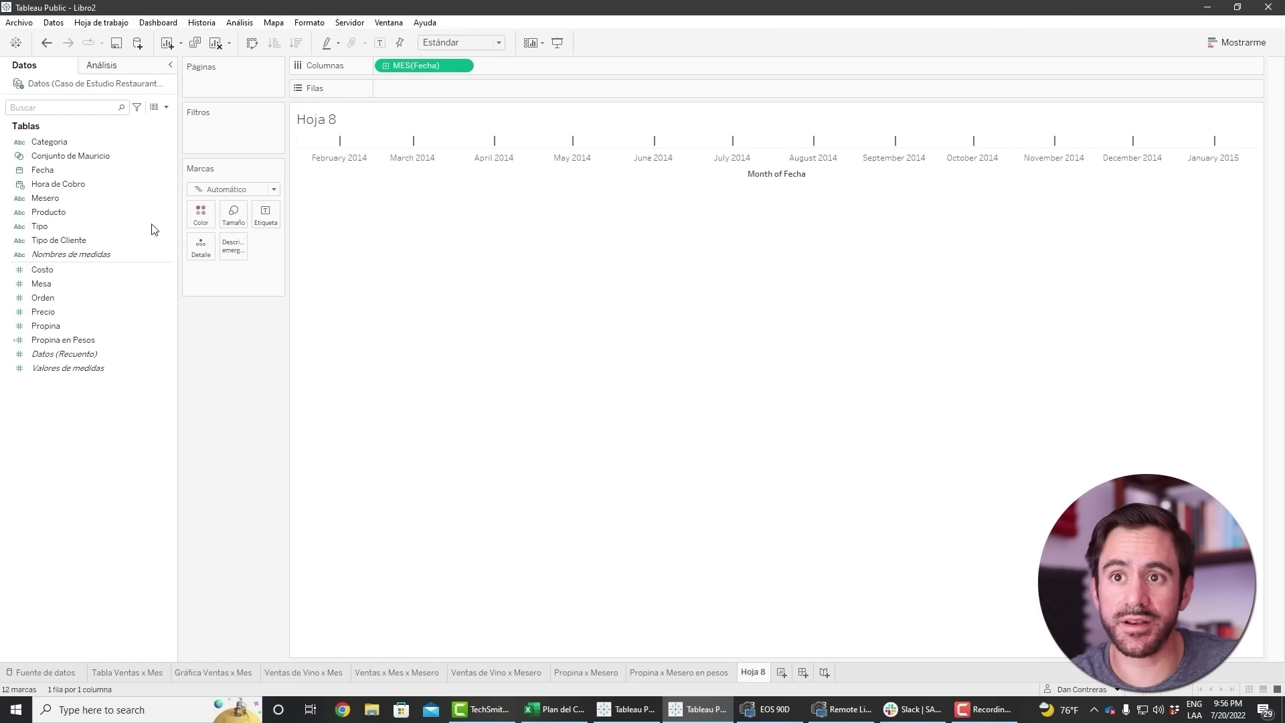
{"action": "left_click_drag", "start_coordinate": [43, 311], "coordinate": [408, 93]}
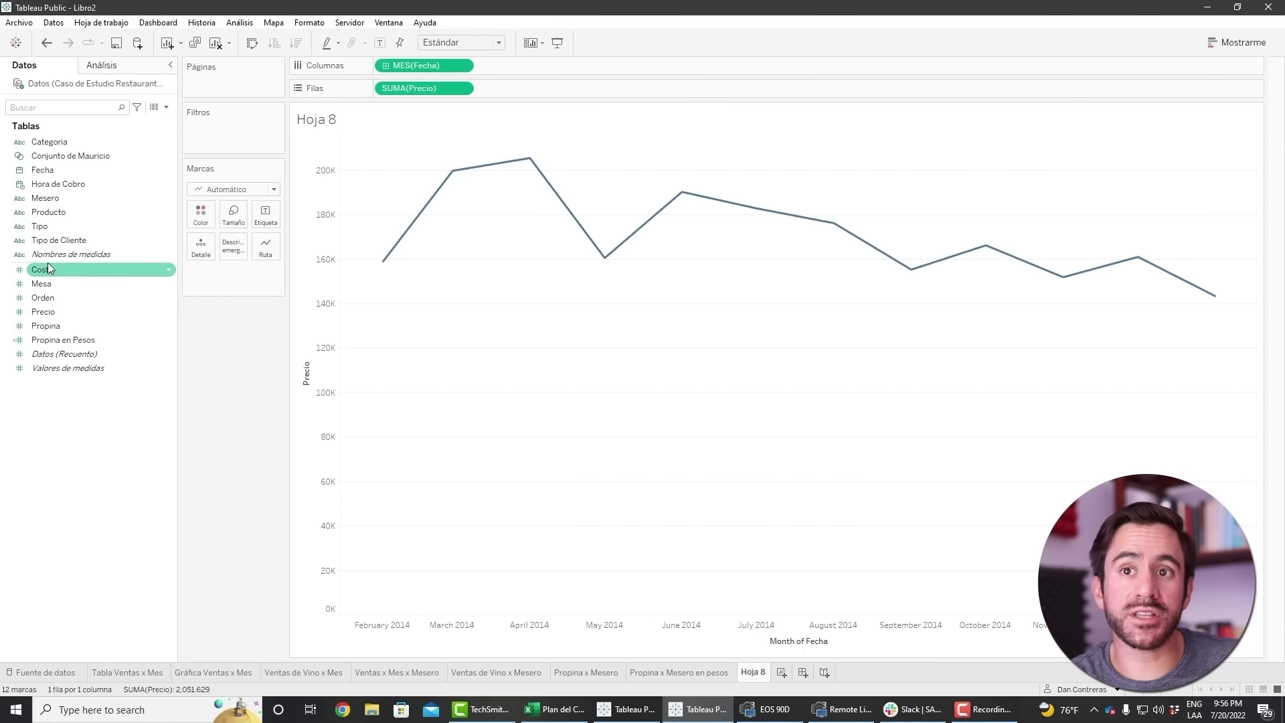
{"action": "left_click_drag", "start_coordinate": [47, 244], "coordinate": [200, 216]}
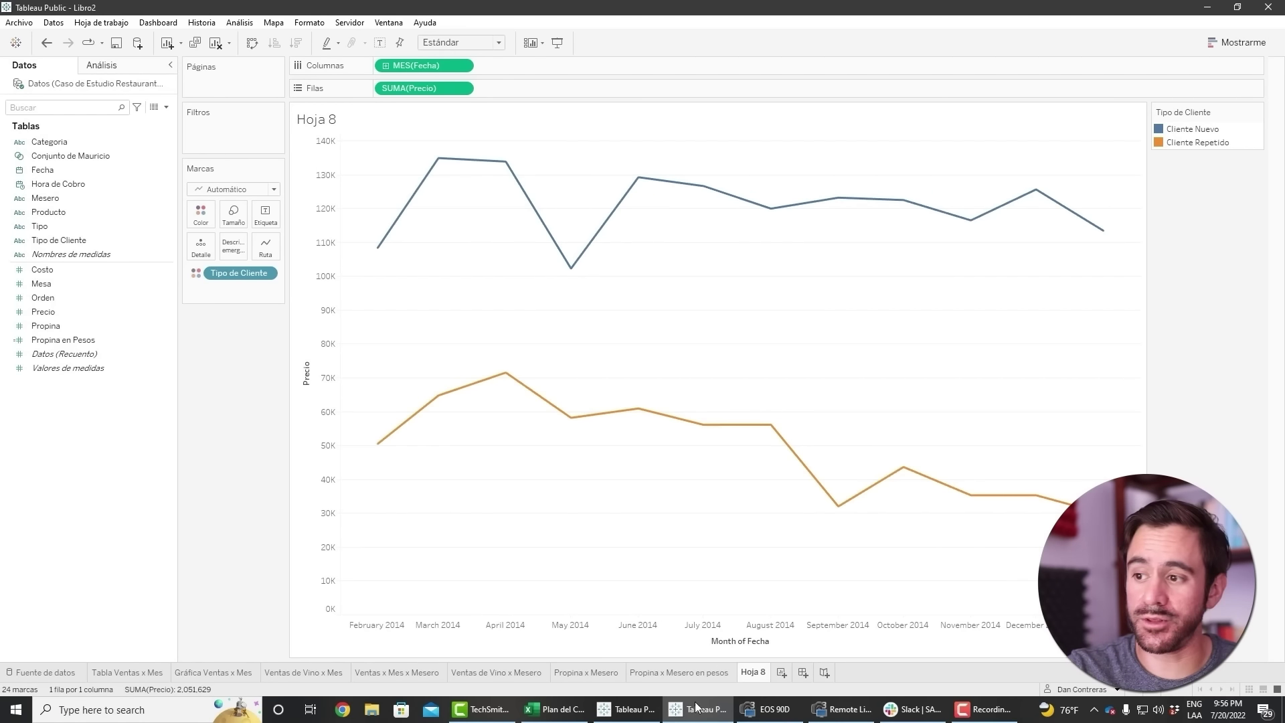
{"action": "double_click", "coordinate": [753, 673]}
Rename the sheet to 'Ventas x Tipo de Cliente x Mes'.
{"action": "type", "text": "Ventas x Tipo de Clien"}
{"action": "key", "text": "BackSpace"}
{"action": "key", "text": "BackSpace"}
{"action": "key", "text": "BackSpace"}
{"action": "key", "text": "BackSpace"}
{"action": "type", "text": "liente x Mes"}
{"action": "key", "text": "Return"}
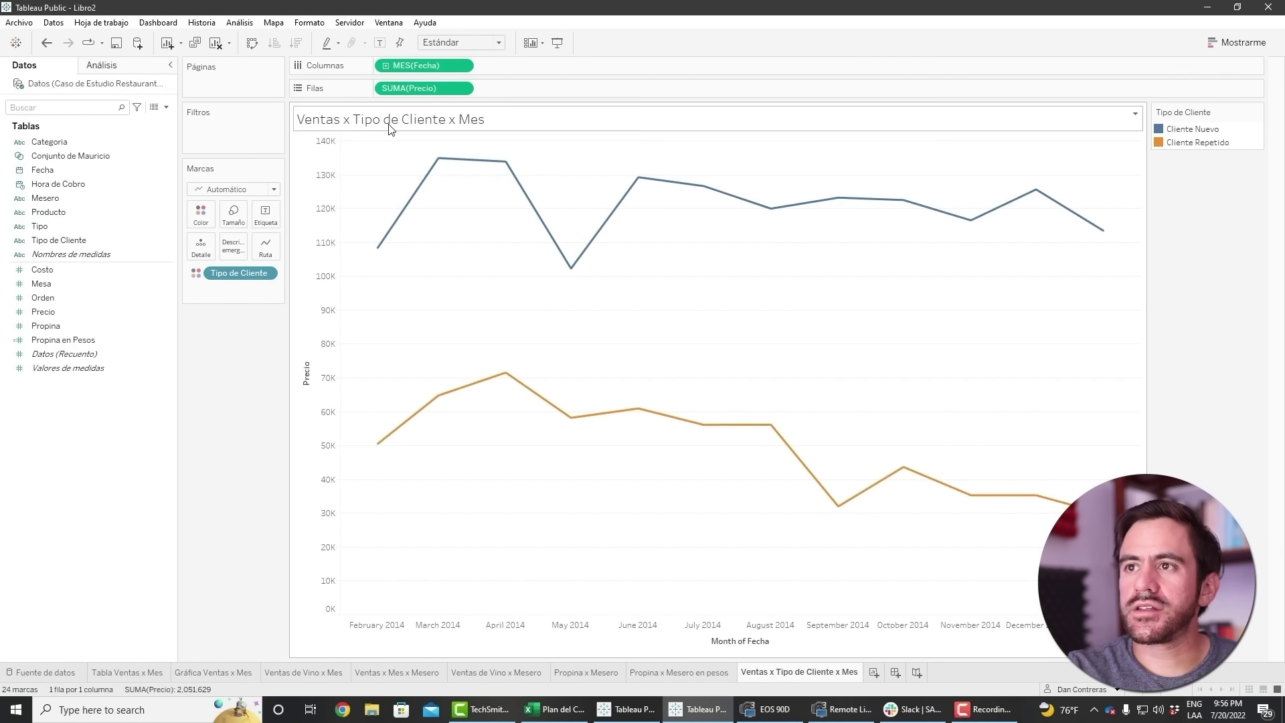
Restyle the chart title in Roboto Slab Black at size 16.
{"action": "double_click", "coordinate": [388, 124]}
{"action": "left_click_drag", "start_coordinate": [626, 319], "coordinate": [456, 294]}
{"action": "left_click", "coordinate": [530, 284]}
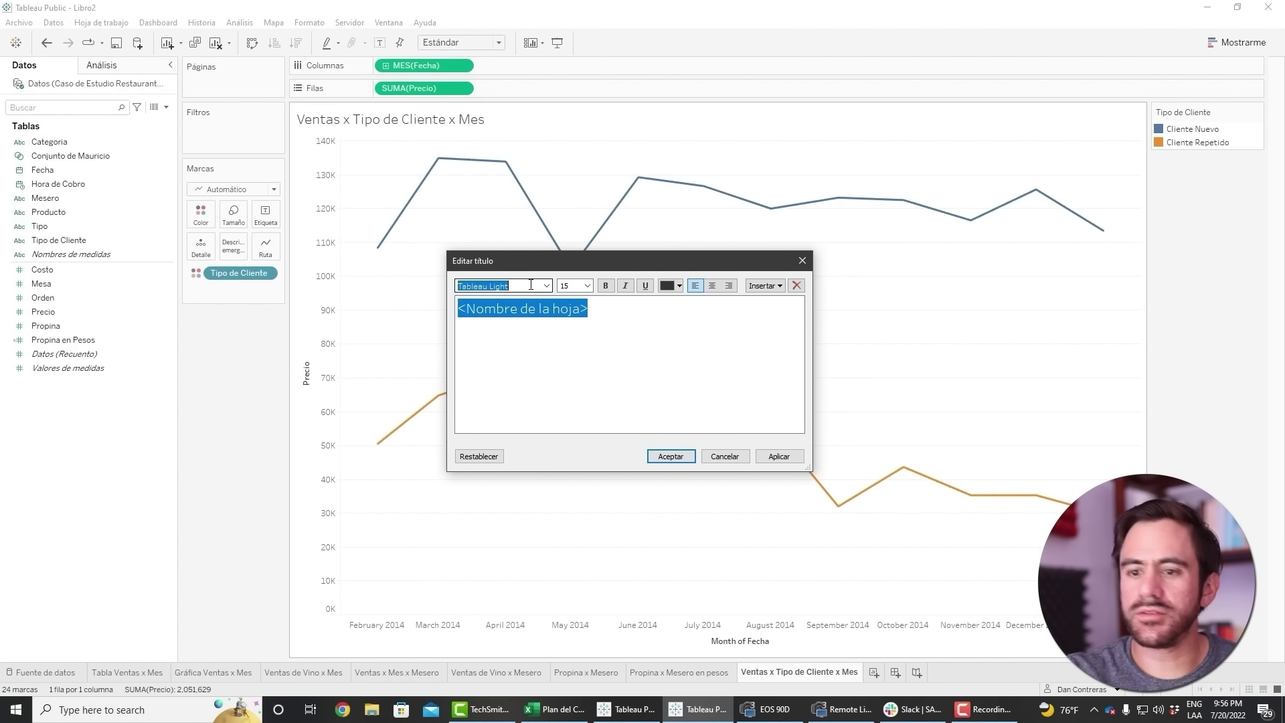
{"action": "type", "text": "Roboto Slab Black"}
{"action": "key", "text": "Return"}
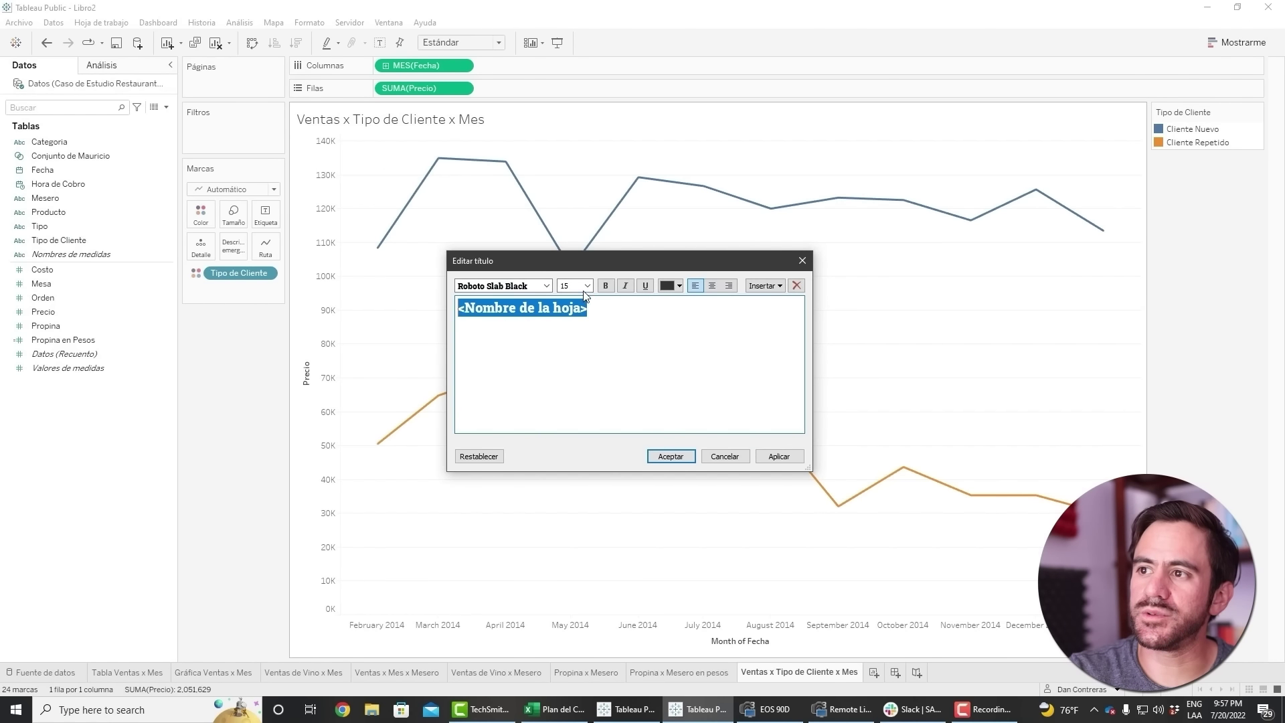
{"action": "left_click", "coordinate": [583, 291]}
{"action": "left_click", "coordinate": [567, 351]}
{"action": "left_click", "coordinate": [780, 456]}
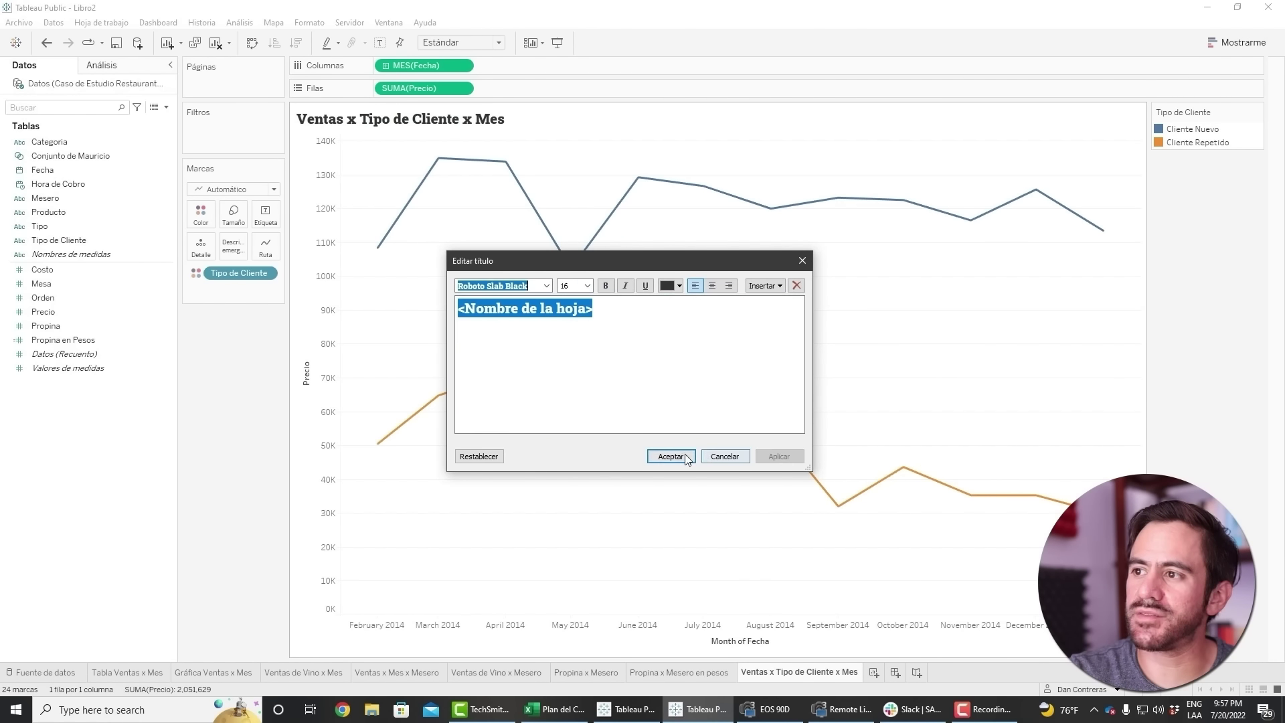
{"action": "left_click", "coordinate": [671, 455]}
Colour the Cliente Nuevo line grey and the Cliente Repetido line red.
{"action": "left_click", "coordinate": [201, 214]}
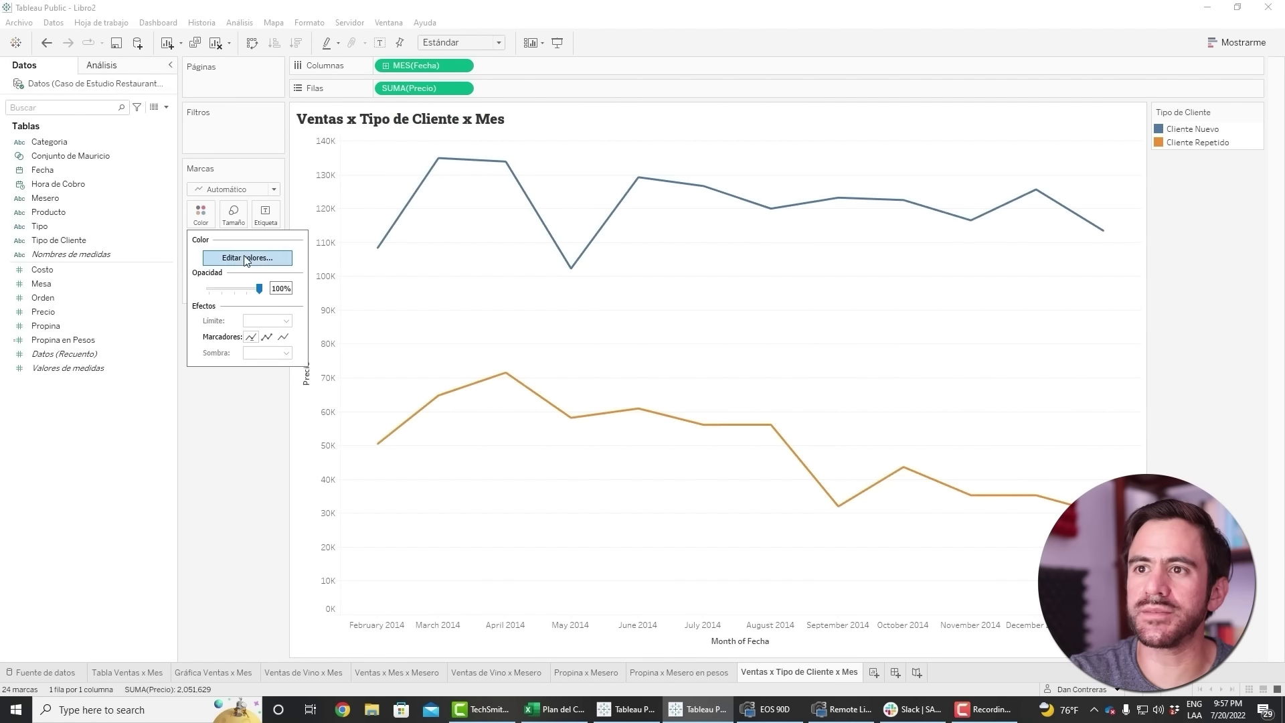
{"action": "left_click", "coordinate": [247, 259]}
{"action": "left_click", "coordinate": [493, 254]}
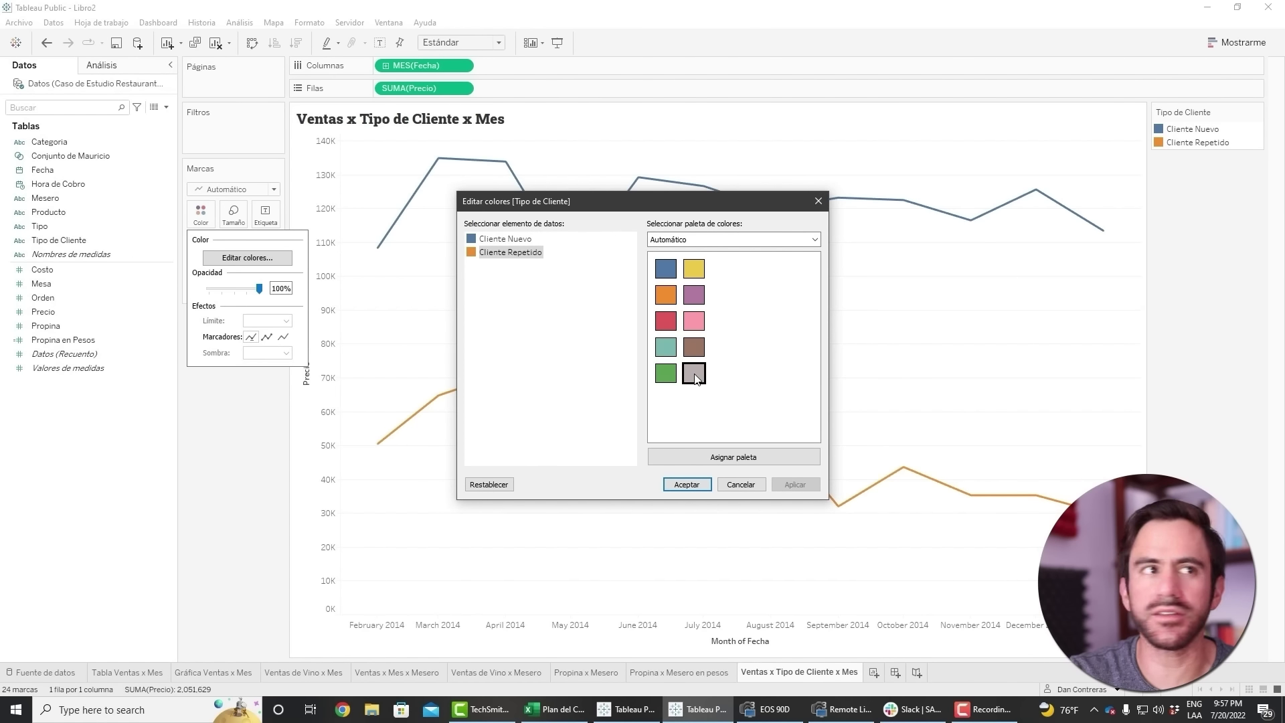
{"action": "left_click", "coordinate": [694, 373]}
{"action": "left_click", "coordinate": [496, 240]}
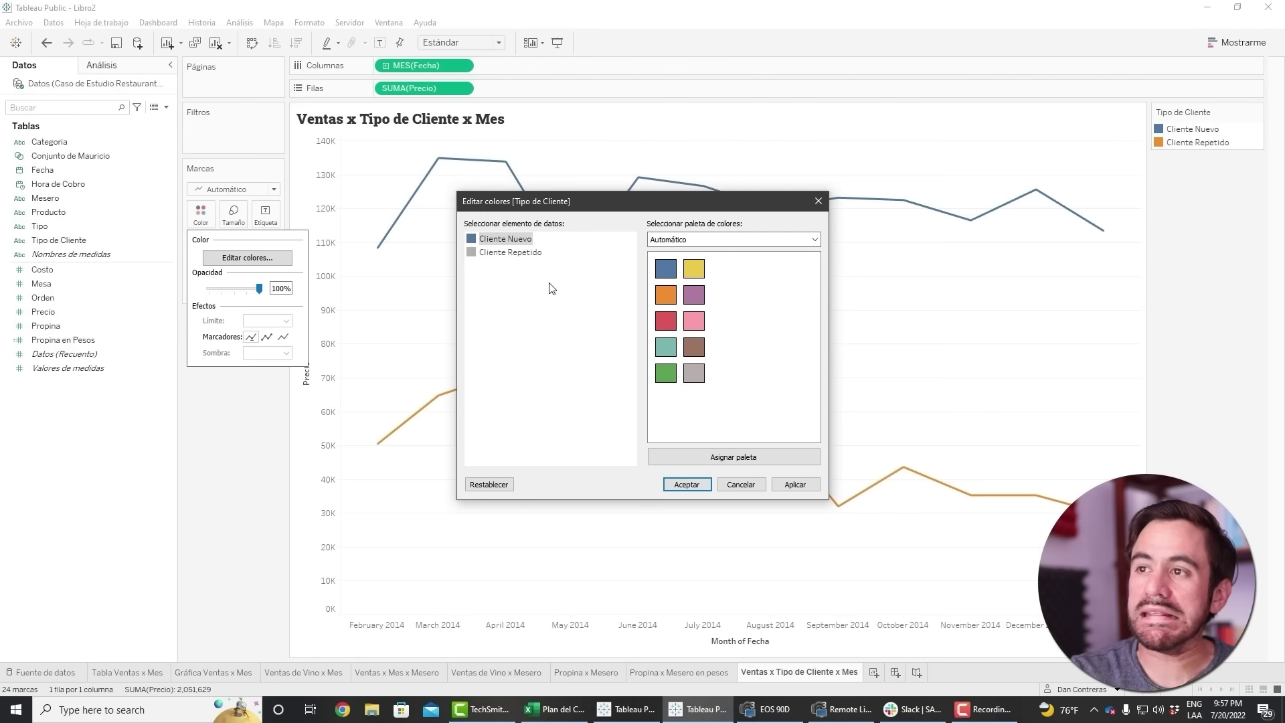
{"action": "left_click", "coordinate": [532, 255]}
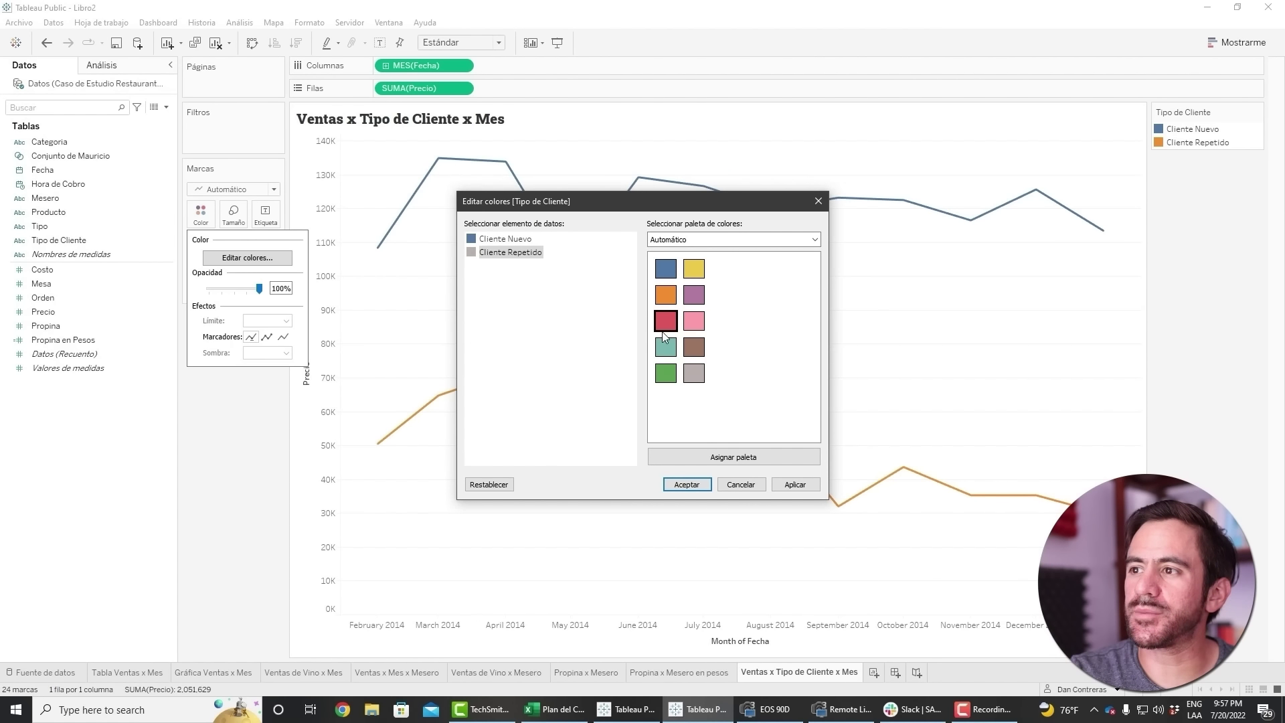
{"action": "left_click", "coordinate": [507, 239]}
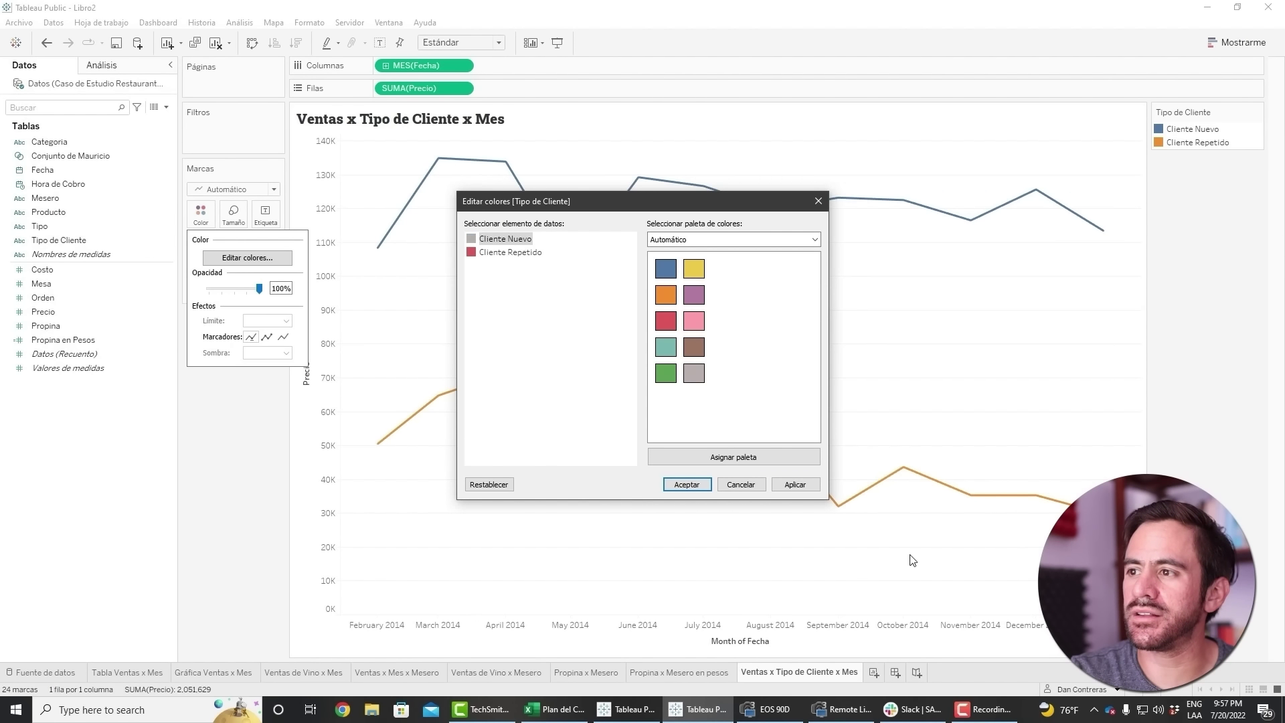
{"action": "left_click", "coordinate": [795, 484]}
{"action": "left_click", "coordinate": [684, 483]}
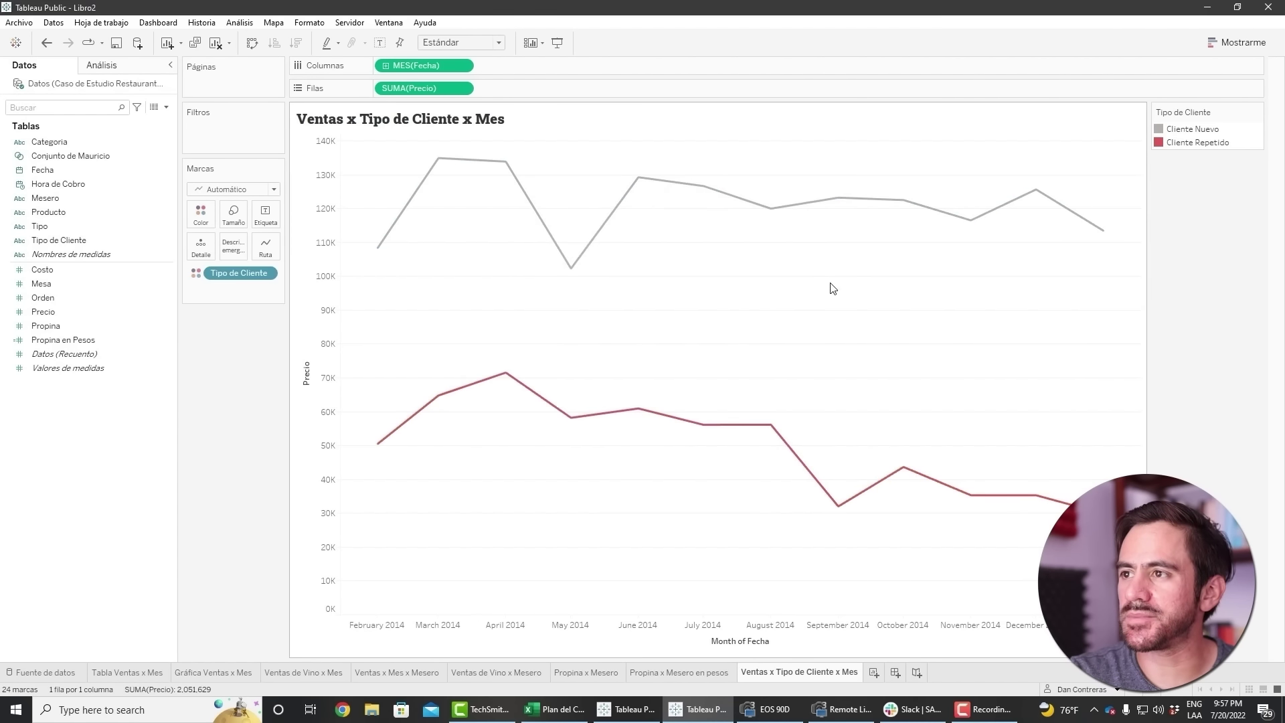
{"action": "right_click", "coordinate": [828, 289]}
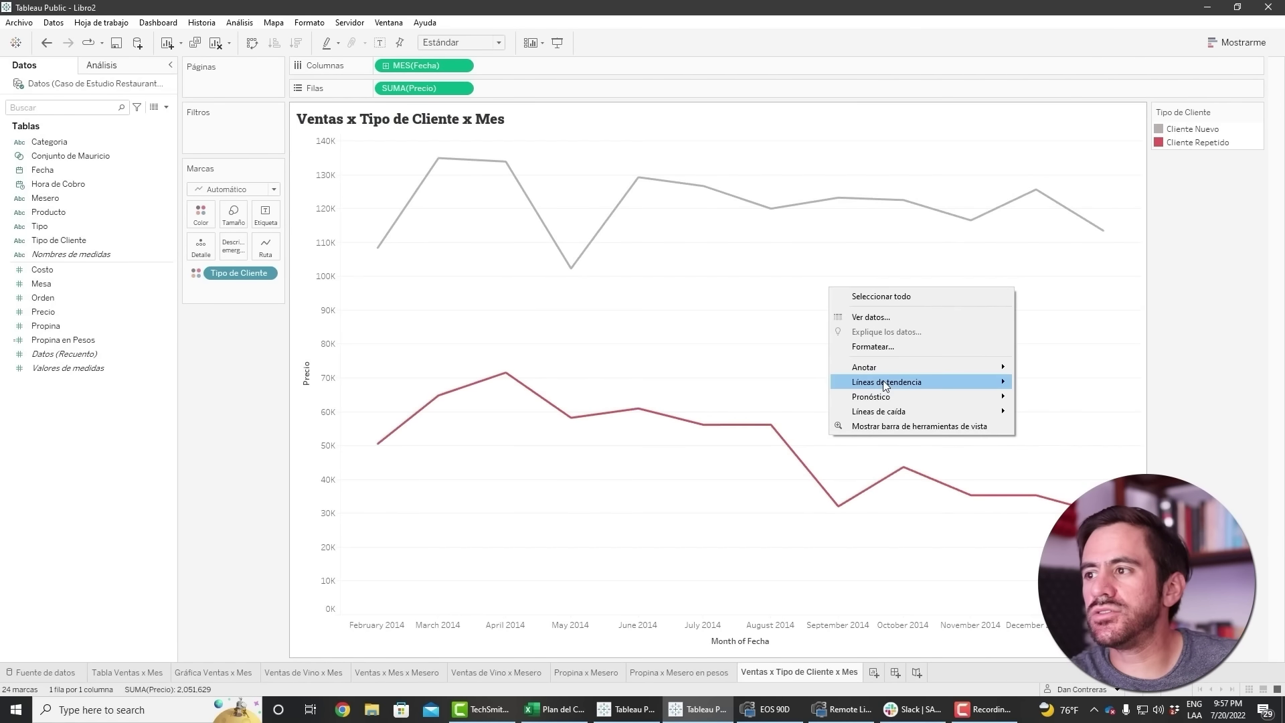
Set the chart's gridlines to Ninguno.
{"action": "left_click", "coordinate": [857, 346]}
{"action": "left_click", "coordinate": [81, 89]}
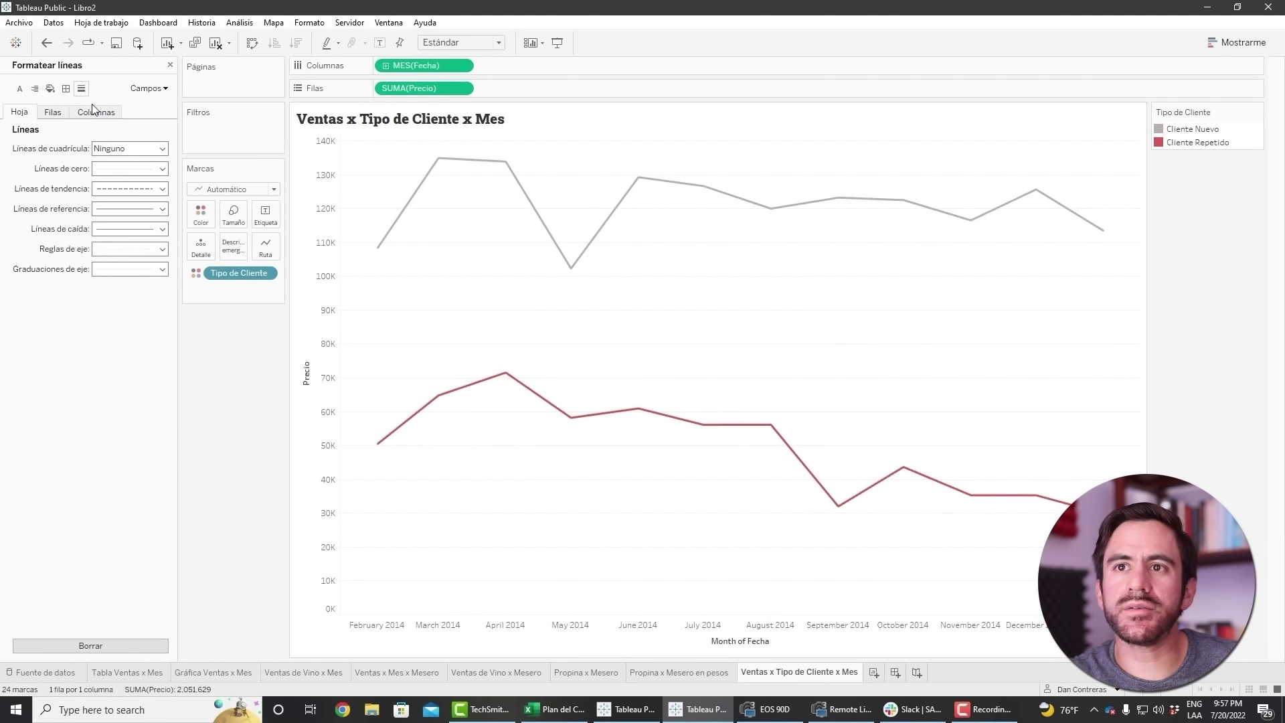
{"action": "left_click", "coordinate": [131, 148]}
{"action": "left_click", "coordinate": [144, 167]}
{"action": "left_click", "coordinate": [436, 480]}
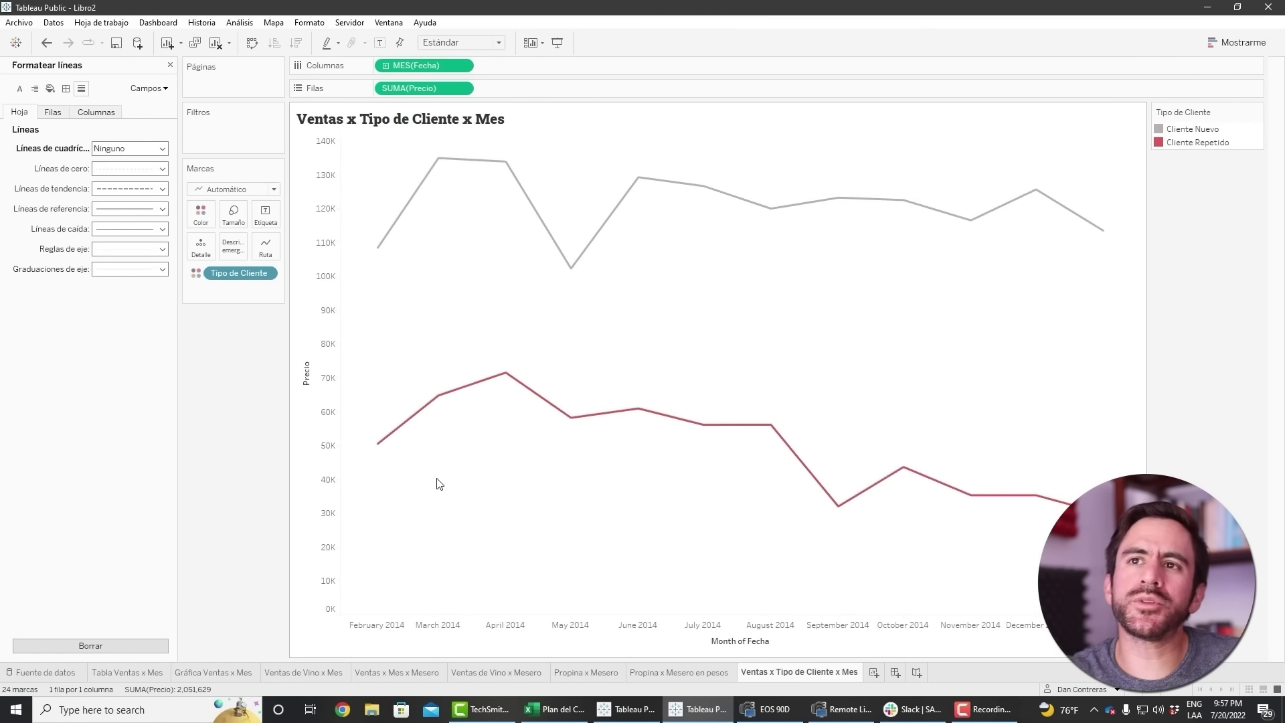
{"action": "left_click", "coordinate": [170, 65]}
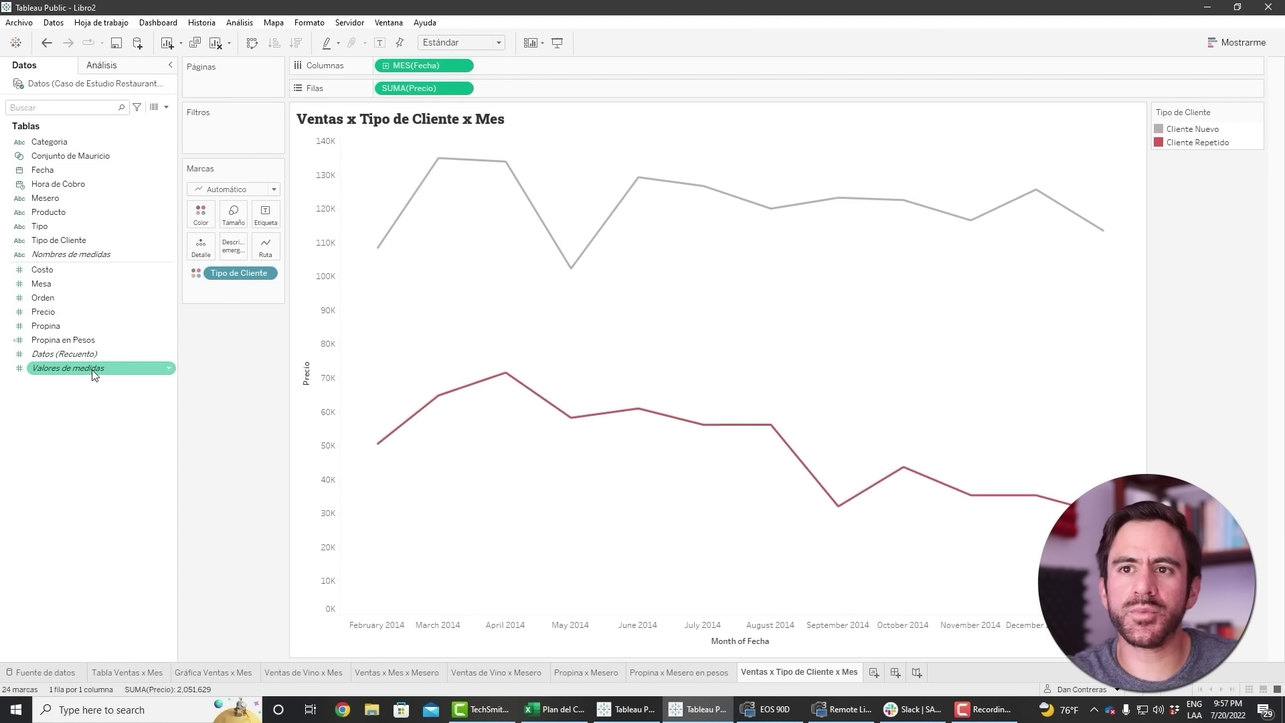
Label each line with its Tipo de Cliente, in the line's own colour.
{"action": "left_click_drag", "start_coordinate": [51, 238], "coordinate": [274, 214]}
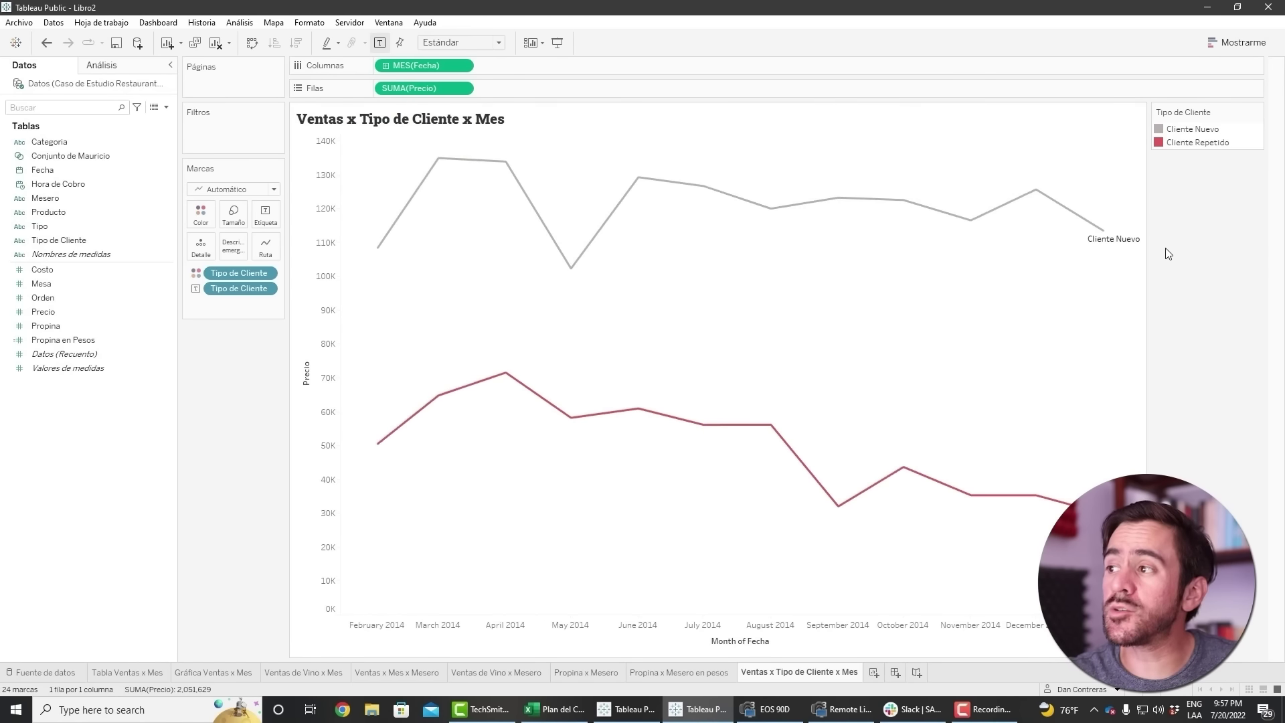
{"action": "mouse_move", "coordinate": [239, 288]}
{"action": "left_click", "coordinate": [266, 288]}
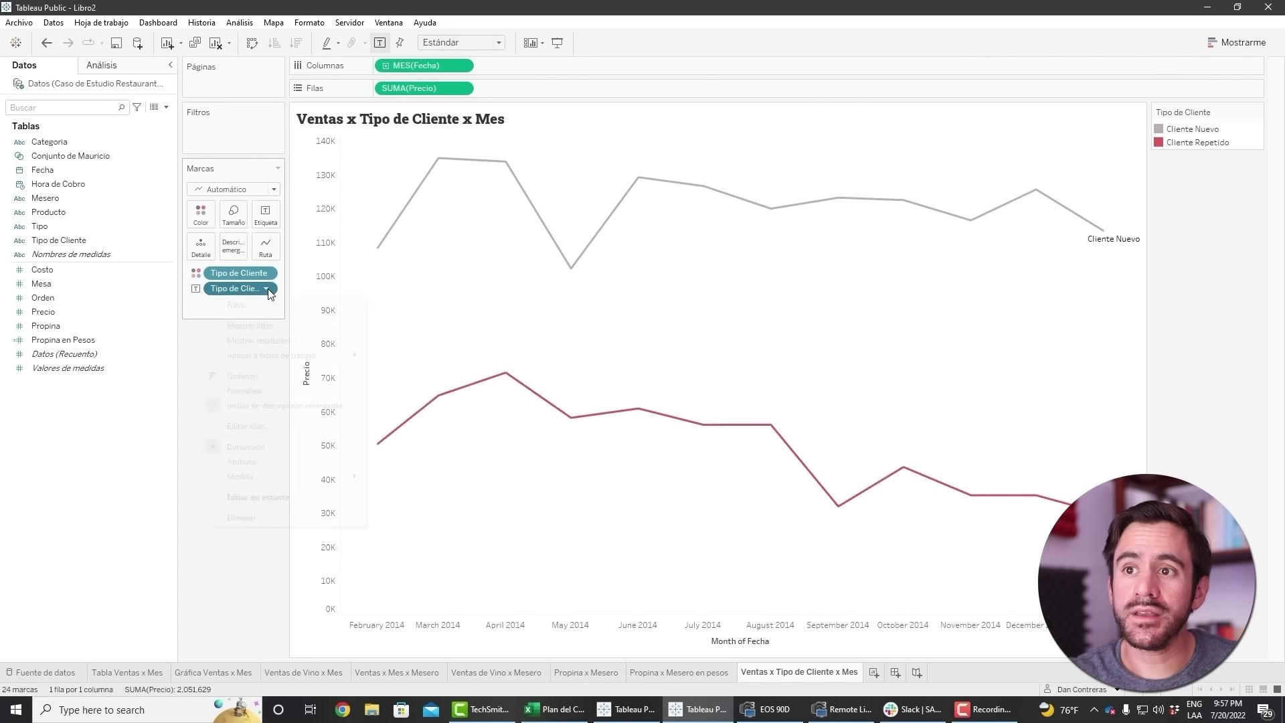
{"action": "left_click", "coordinate": [273, 225]}
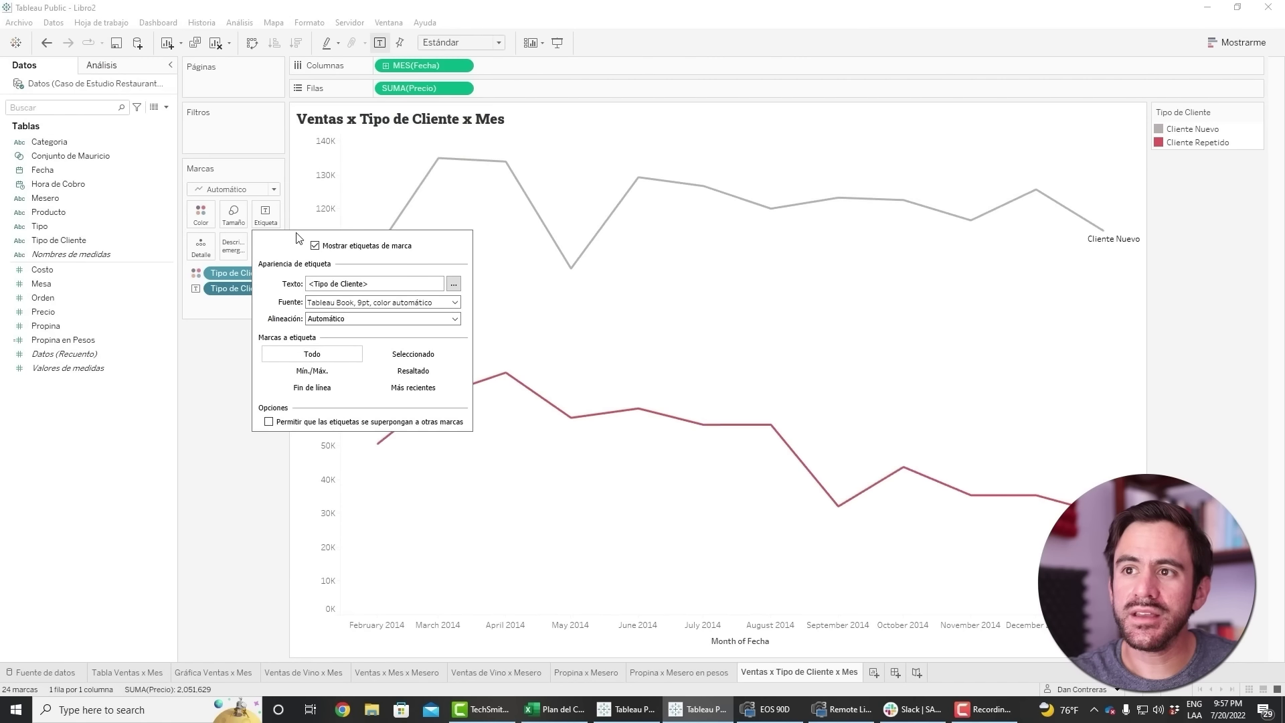
{"action": "left_click", "coordinate": [460, 302]}
{"action": "left_click", "coordinate": [387, 376]}
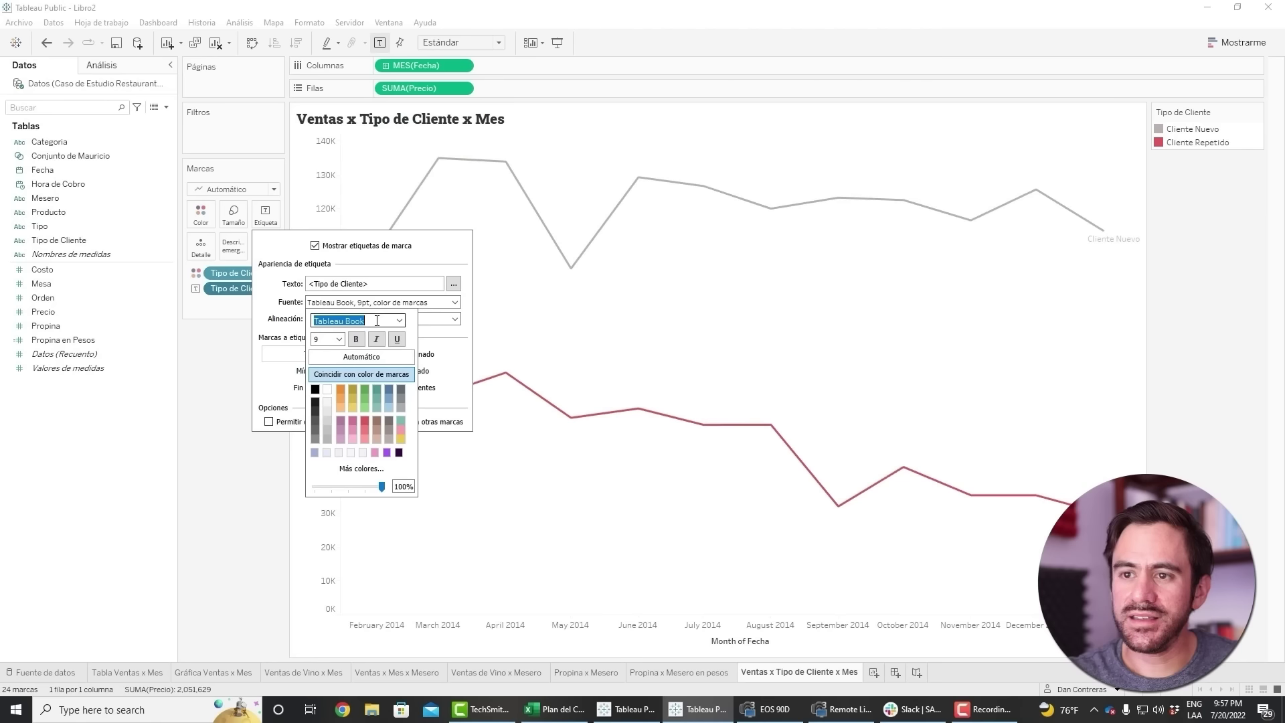
Set the line labels to Roboto Slab Black at 8 point.
{"action": "type", "text": "Roboto Slab Black"}
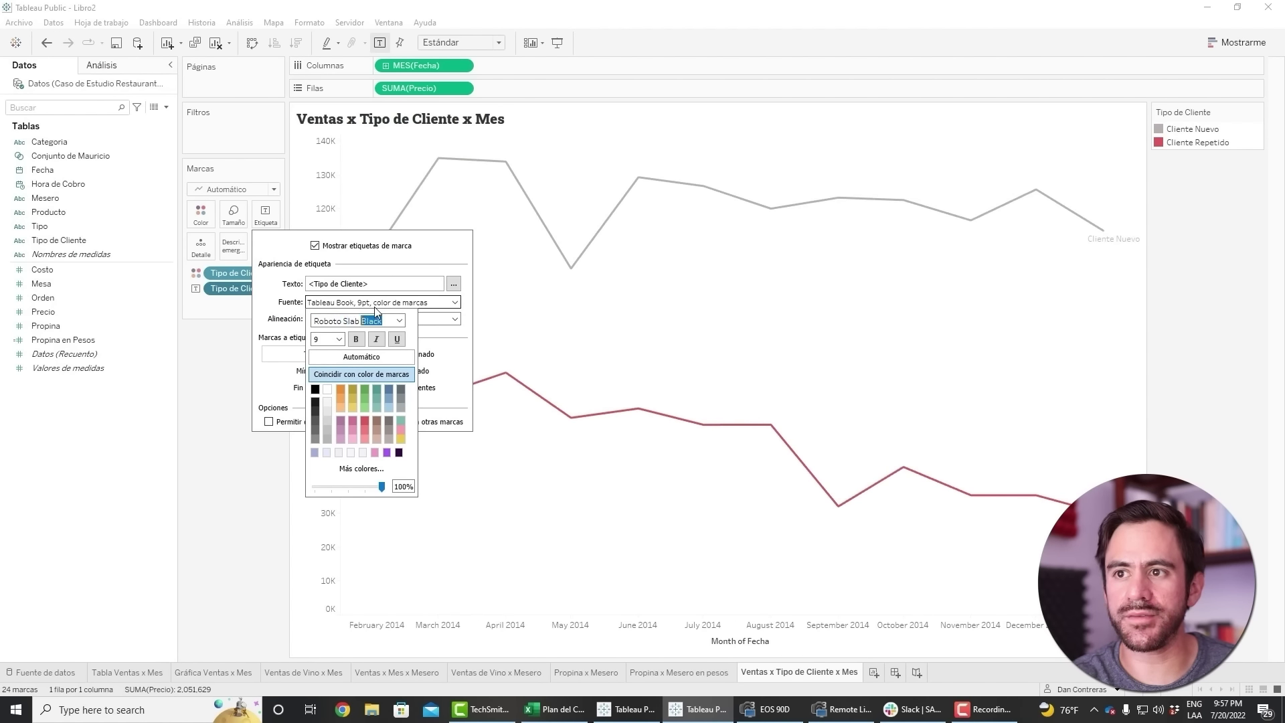
{"action": "key", "text": "Return"}
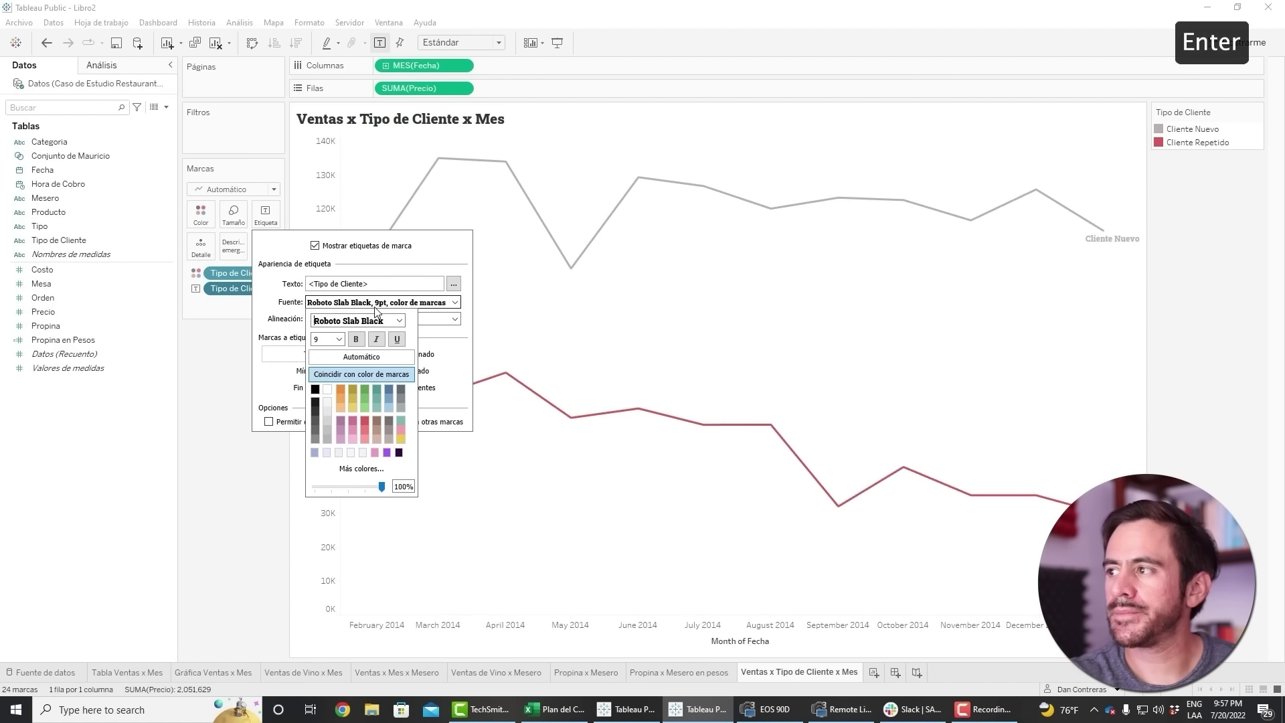
{"action": "left_click", "coordinate": [338, 340]}
{"action": "left_click", "coordinate": [326, 368]}
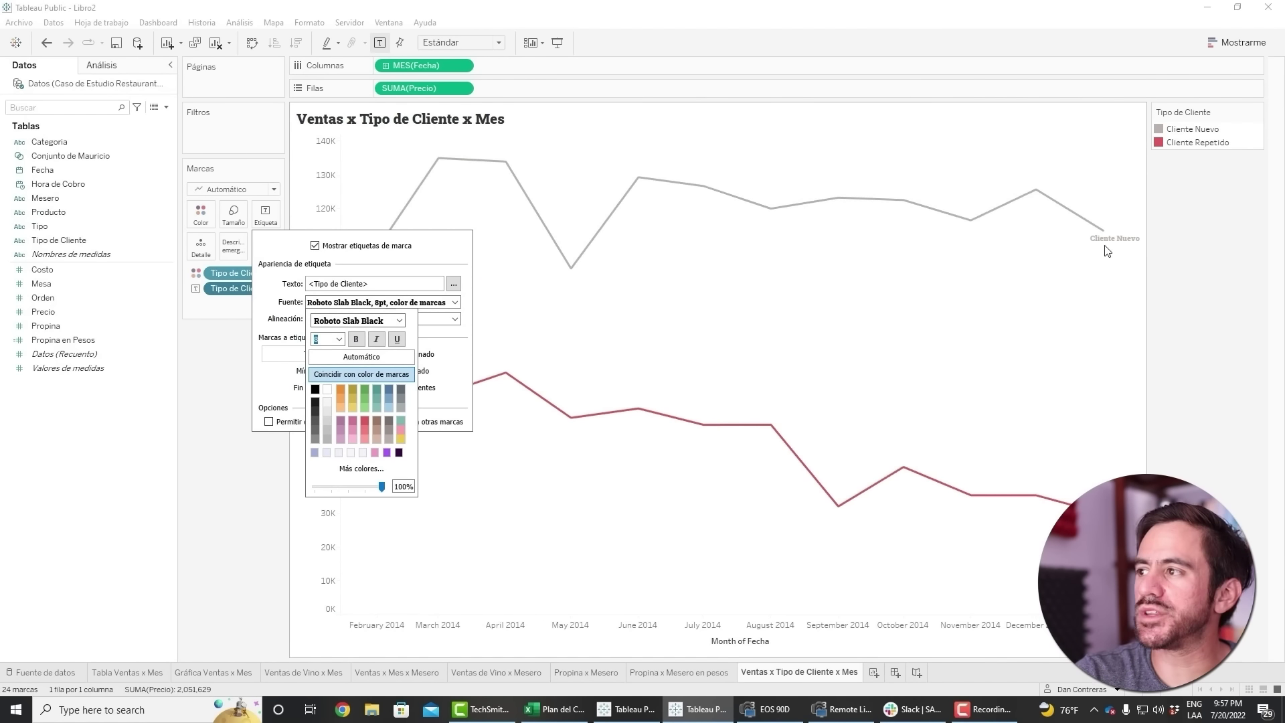
{"action": "left_click", "coordinate": [263, 221]}
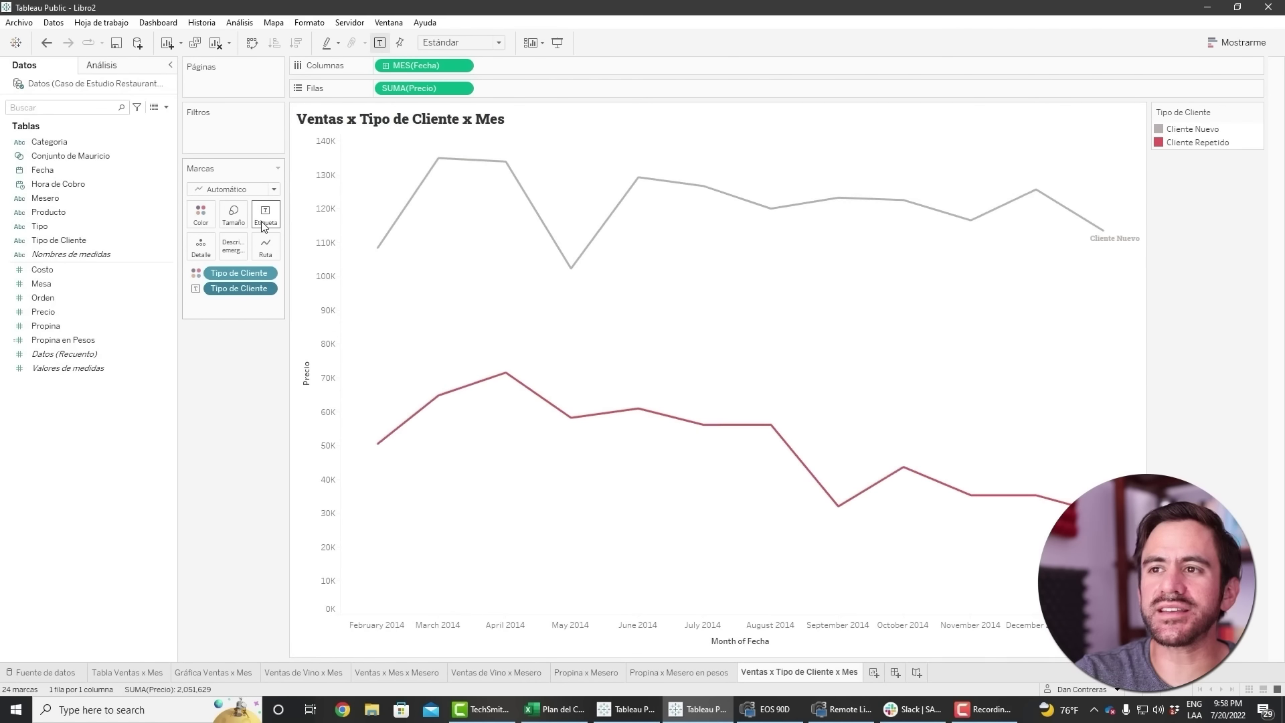
{"action": "left_click", "coordinate": [274, 226]}
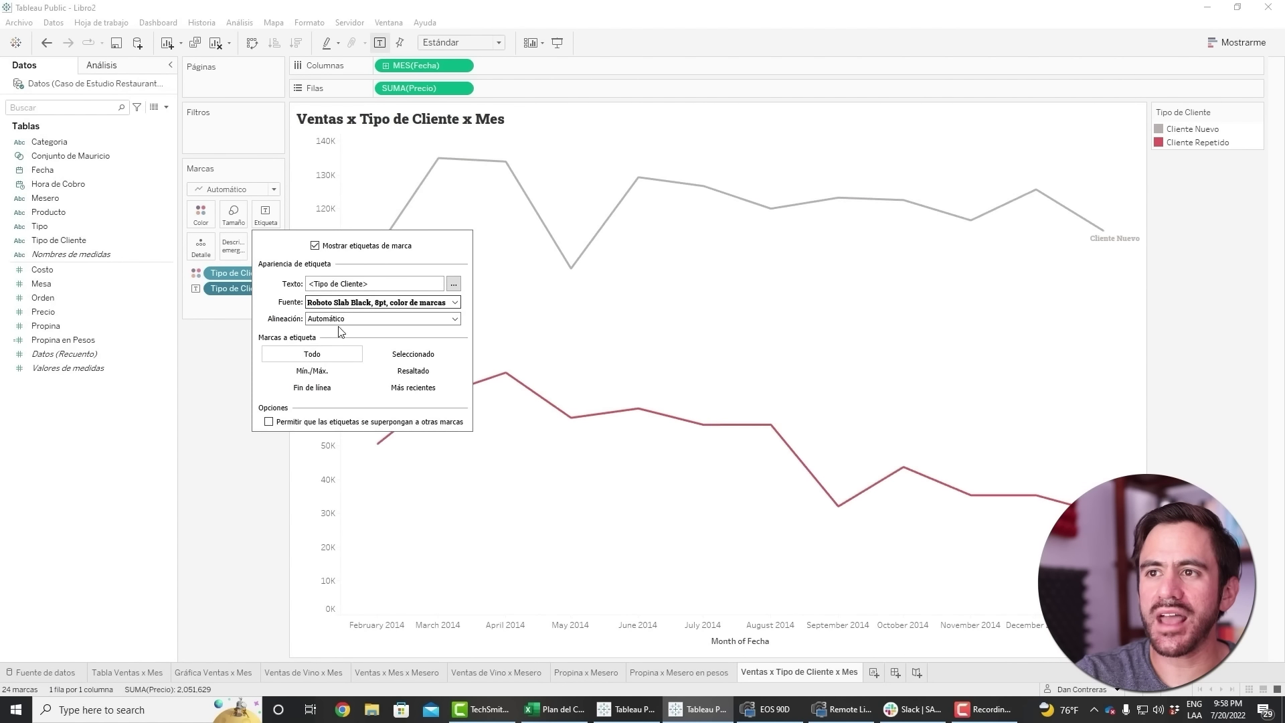
{"action": "left_click", "coordinate": [270, 223]}
{"action": "left_click", "coordinate": [270, 223]}
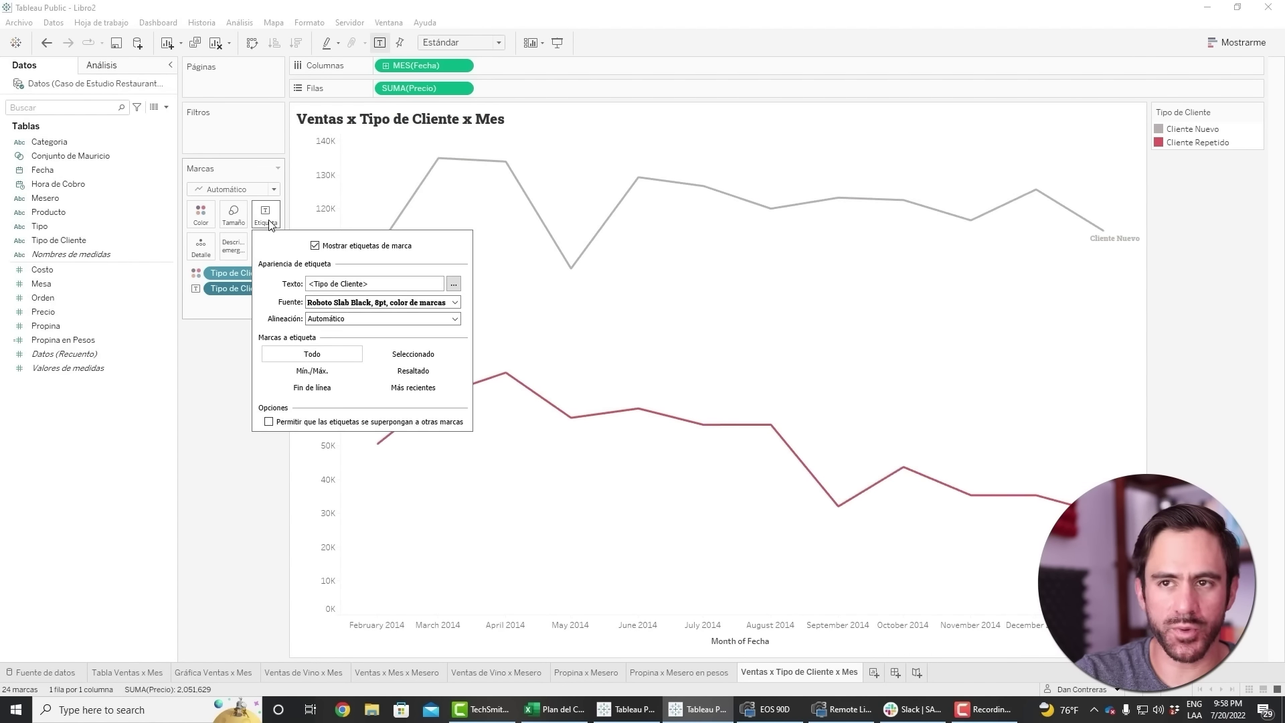
{"action": "left_click", "coordinate": [207, 411]}
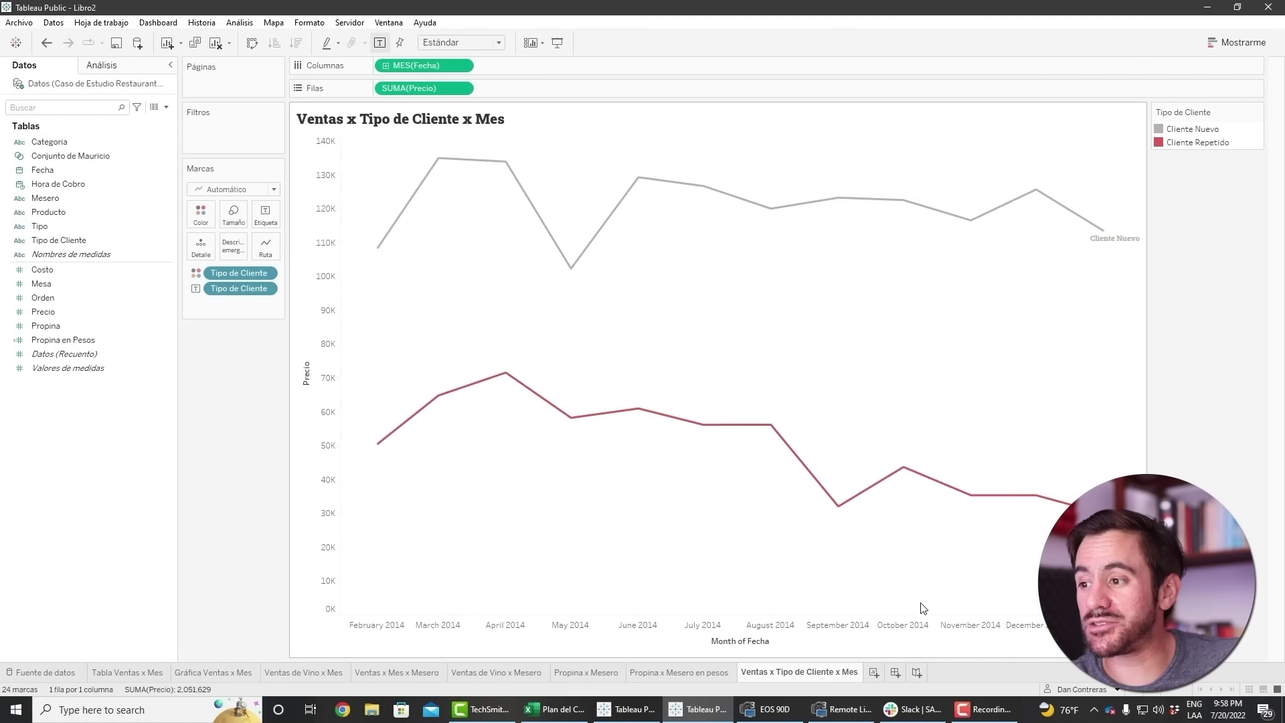
{"action": "left_click", "coordinate": [874, 673]}
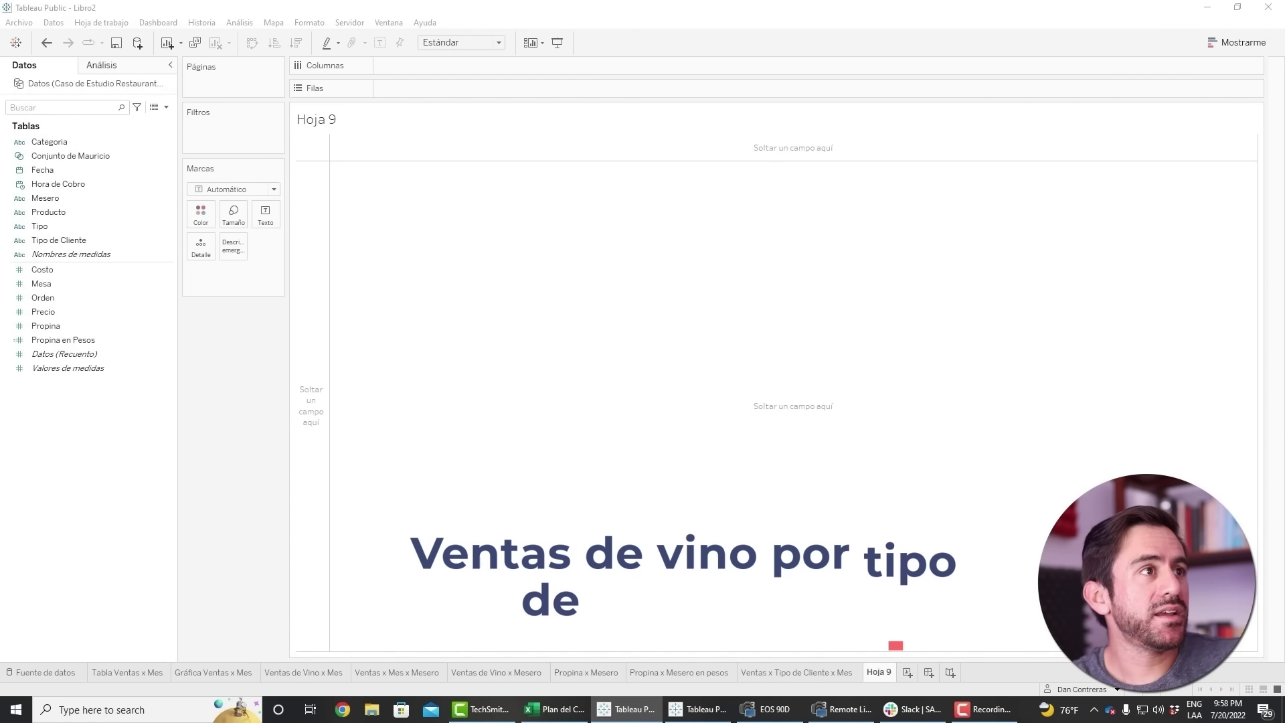
Name the new sheet 'Ventas de Vino x Tipo Cliente x Mes'.
{"action": "double_click", "coordinate": [333, 120]}
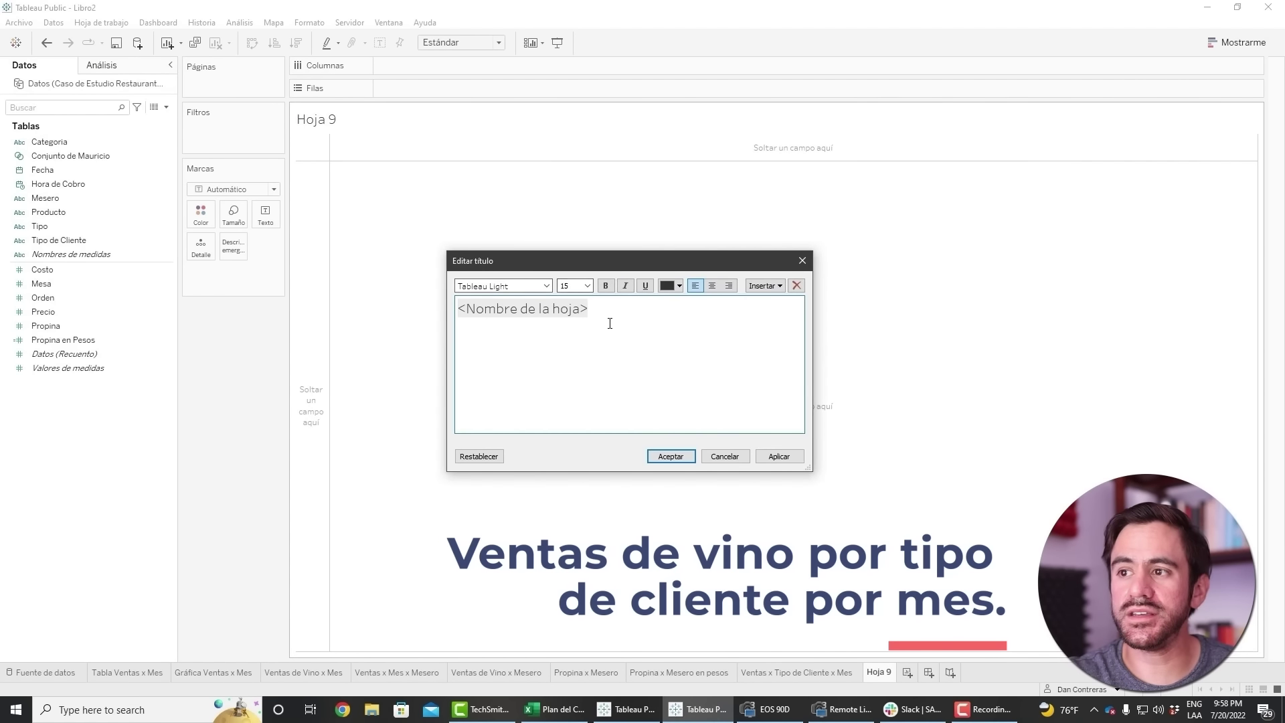
{"action": "key", "text": "Escape"}
{"action": "double_click", "coordinate": [877, 673]}
{"action": "type", "text": "Ventas de Vino x Tipo Cliente x Me"}
{"action": "key", "text": "Return"}
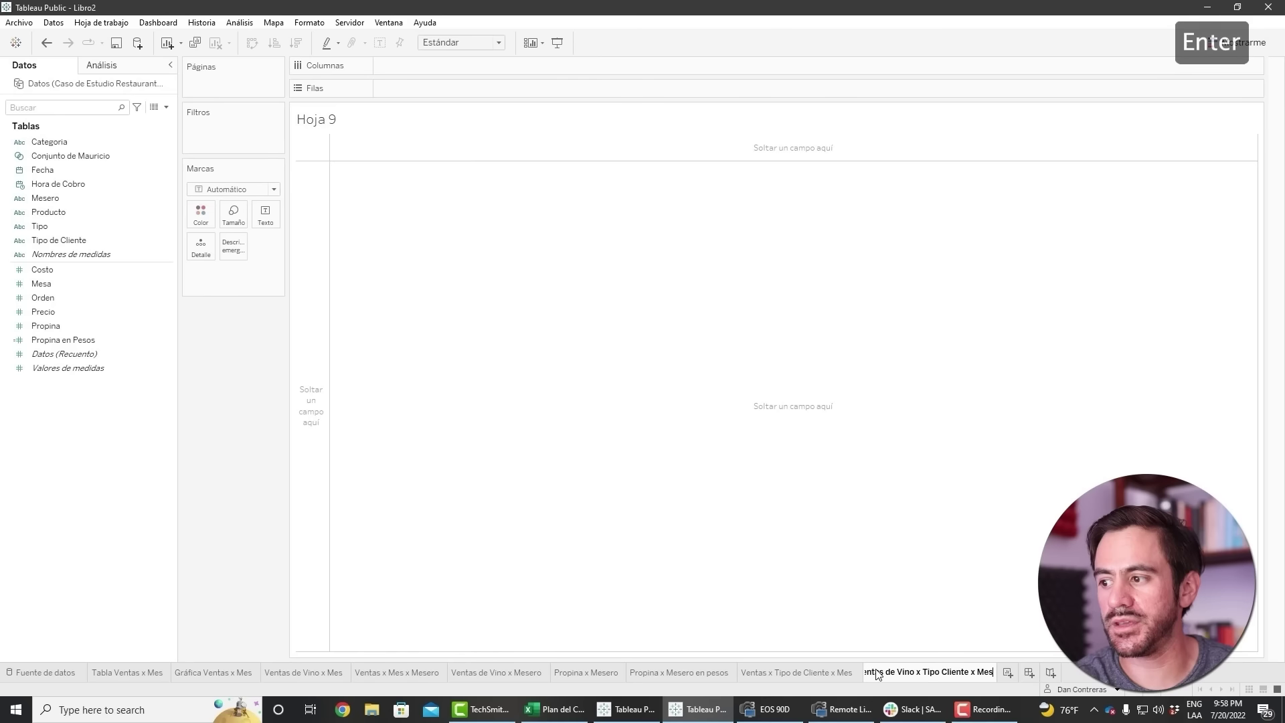
Set the sheet title to Roboto Slab Black at size 16.
{"action": "double_click", "coordinate": [422, 127]}
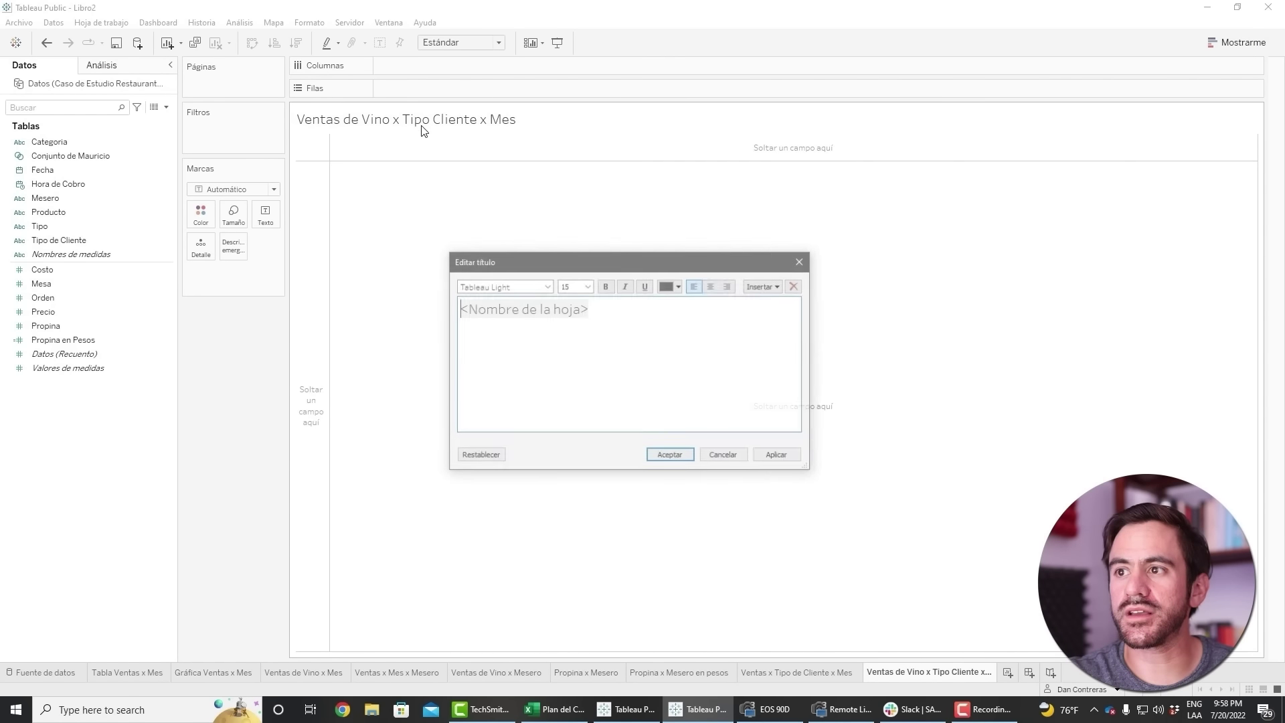
{"action": "left_click_drag", "start_coordinate": [608, 308], "coordinate": [482, 292]}
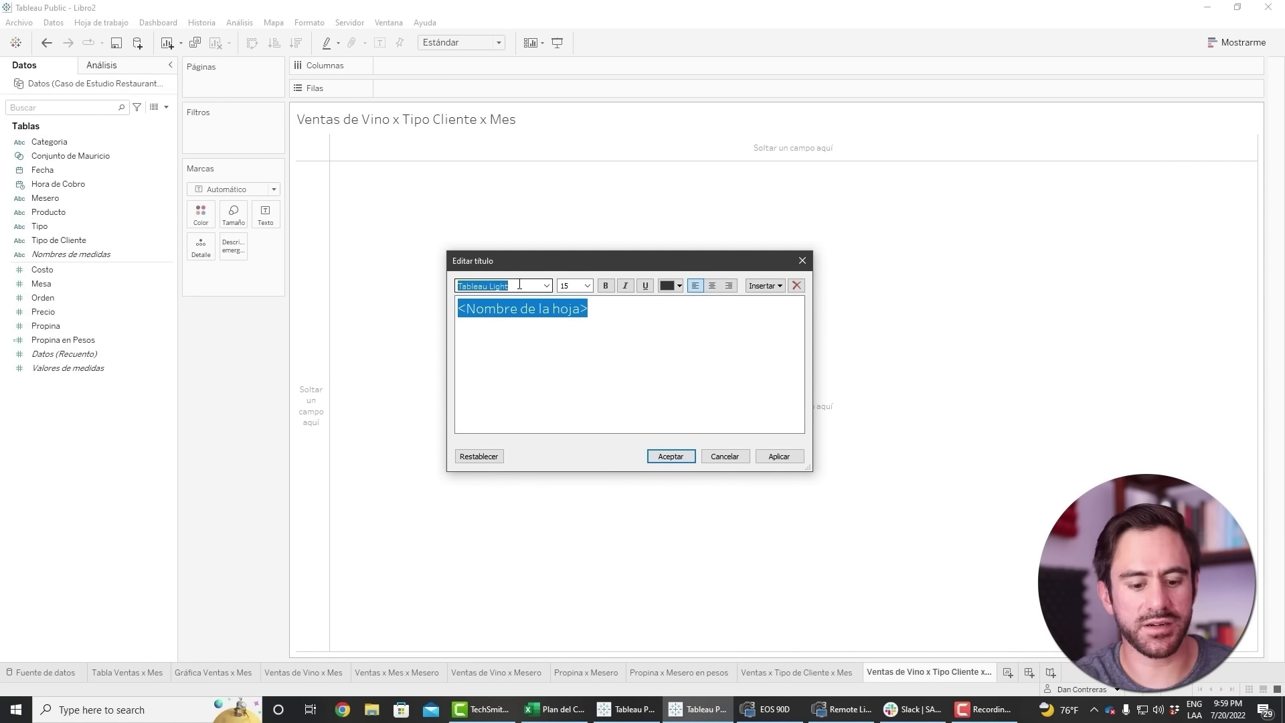
{"action": "type", "text": "b Black"}
{"action": "key", "text": "Return"}
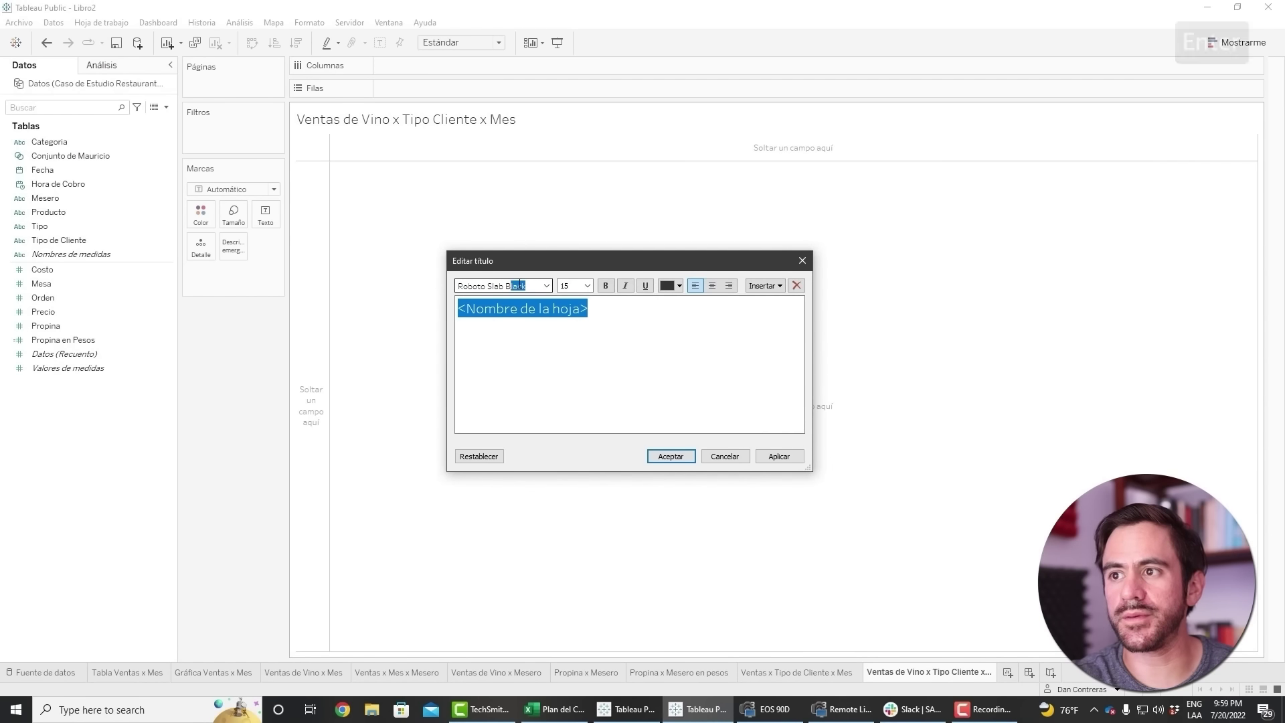
{"action": "left_click", "coordinate": [587, 285]}
{"action": "left_click", "coordinate": [569, 365]}
{"action": "left_click", "coordinate": [671, 455]}
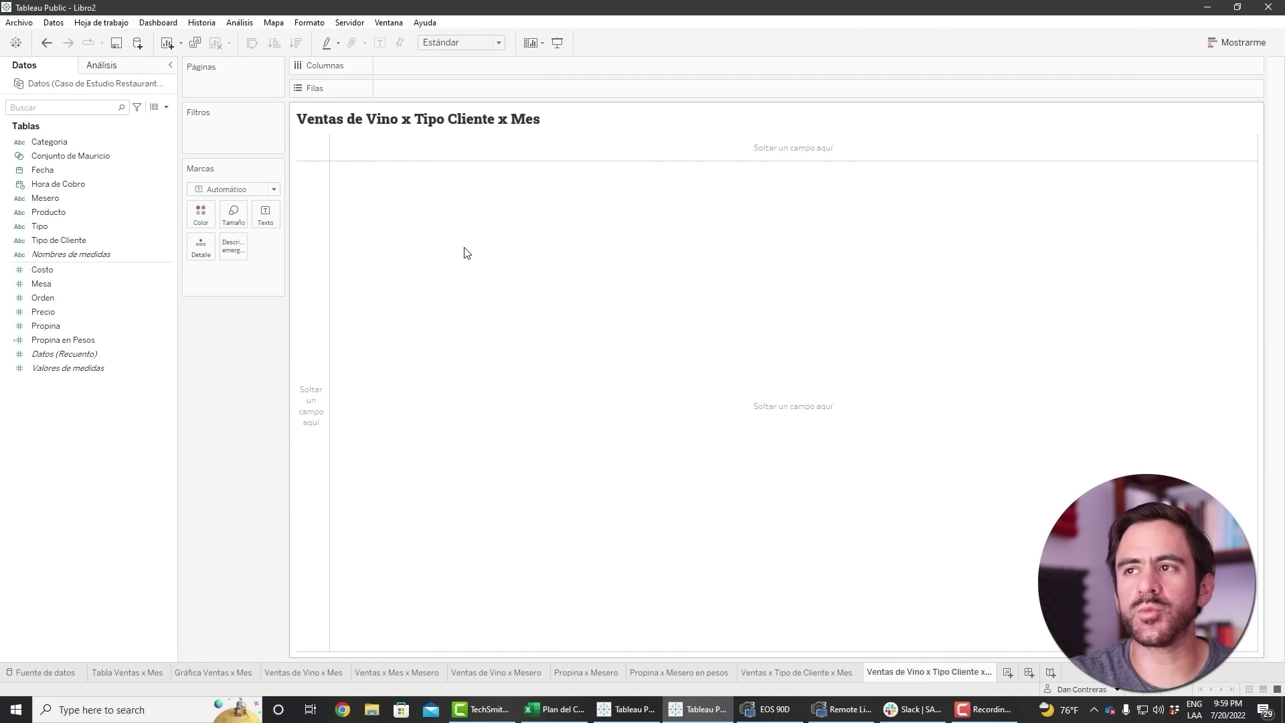
{"action": "left_click", "coordinate": [847, 671]}
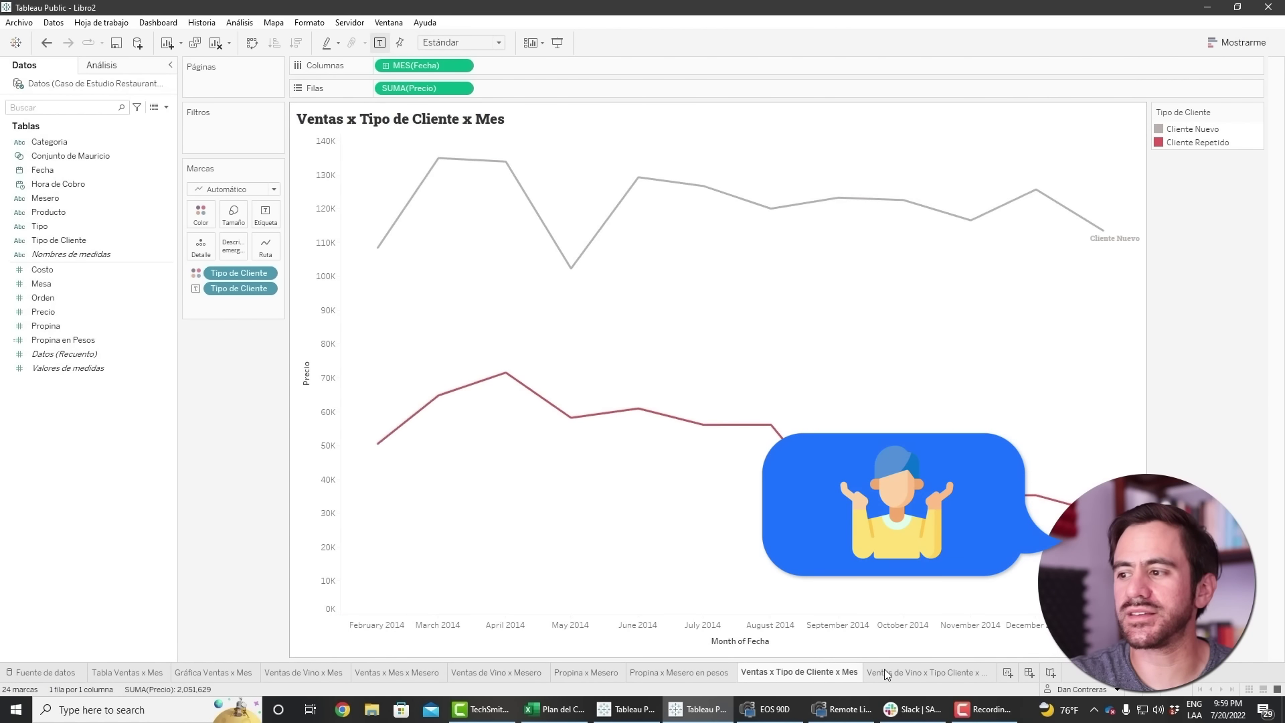
Plot summed Precio by month of Fecha on the wine sheet.
{"action": "left_click", "coordinate": [899, 679]}
{"action": "mouse_move", "coordinate": [43, 169]}
{"action": "left_mouse_down"}
{"action": "mouse_move", "coordinate": [501, 42]}
{"action": "mouse_move", "coordinate": [517, 60]}
{"action": "left_mouse_up"}
{"action": "left_click", "coordinate": [462, 65]}
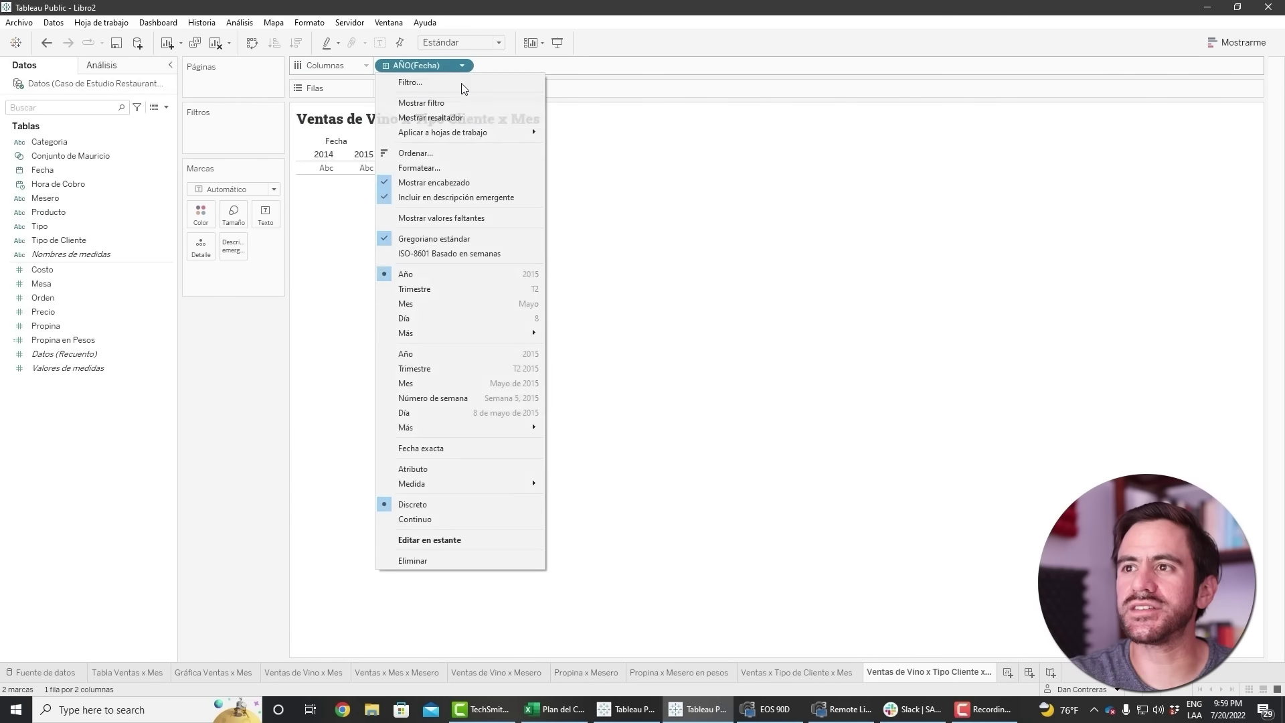
{"action": "left_click", "coordinate": [435, 383]}
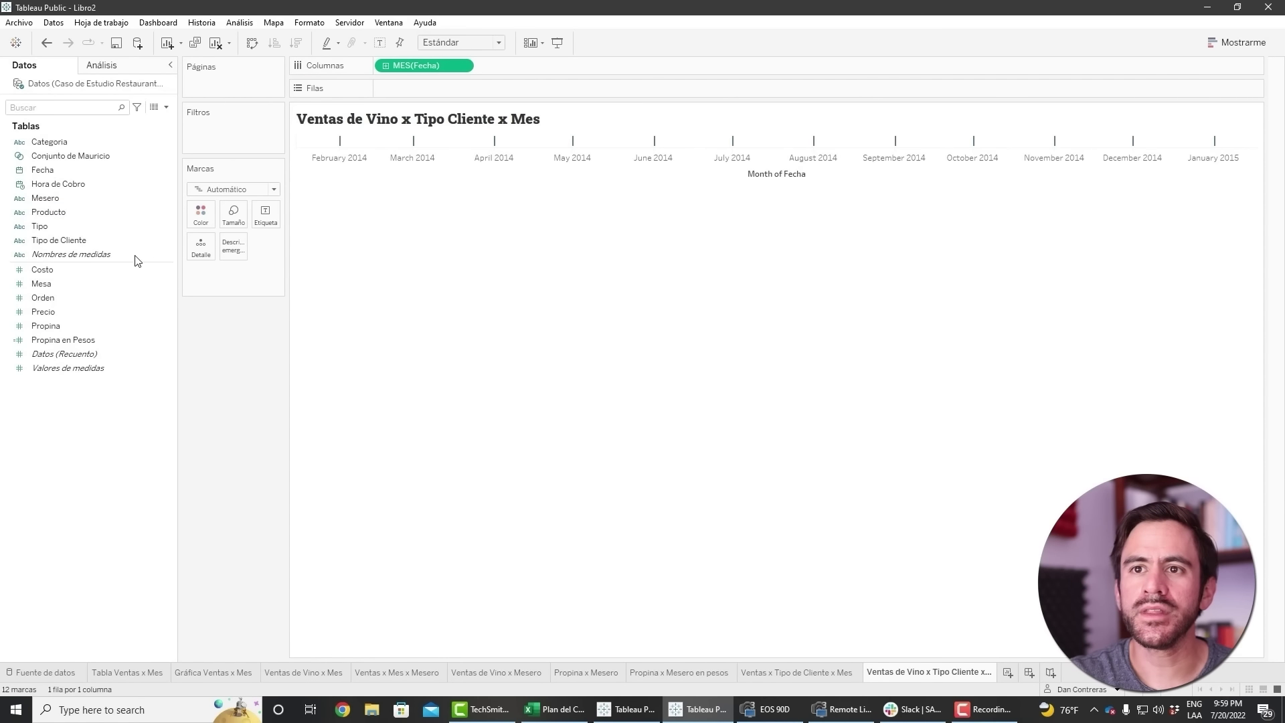
{"action": "left_click_drag", "start_coordinate": [45, 311], "coordinate": [407, 88]}
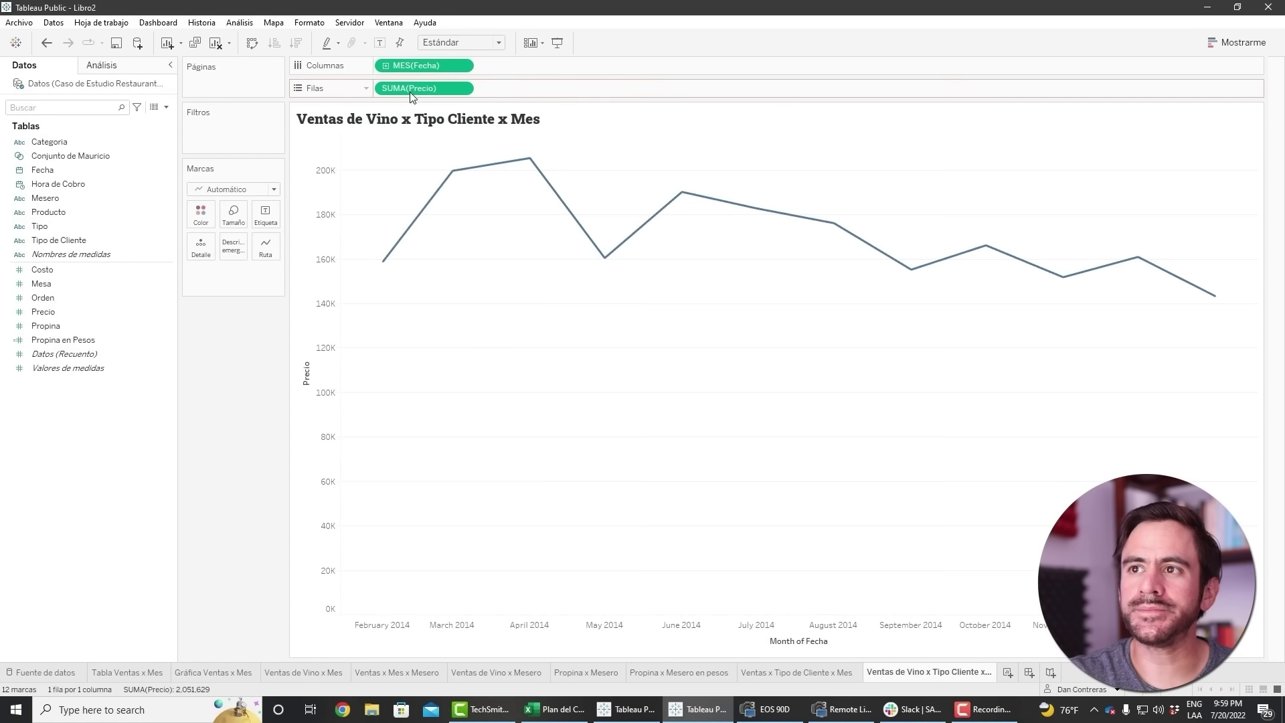
Remove the chart's gridlines.
{"action": "right_click", "coordinate": [429, 285]}
{"action": "left_click", "coordinate": [483, 343]}
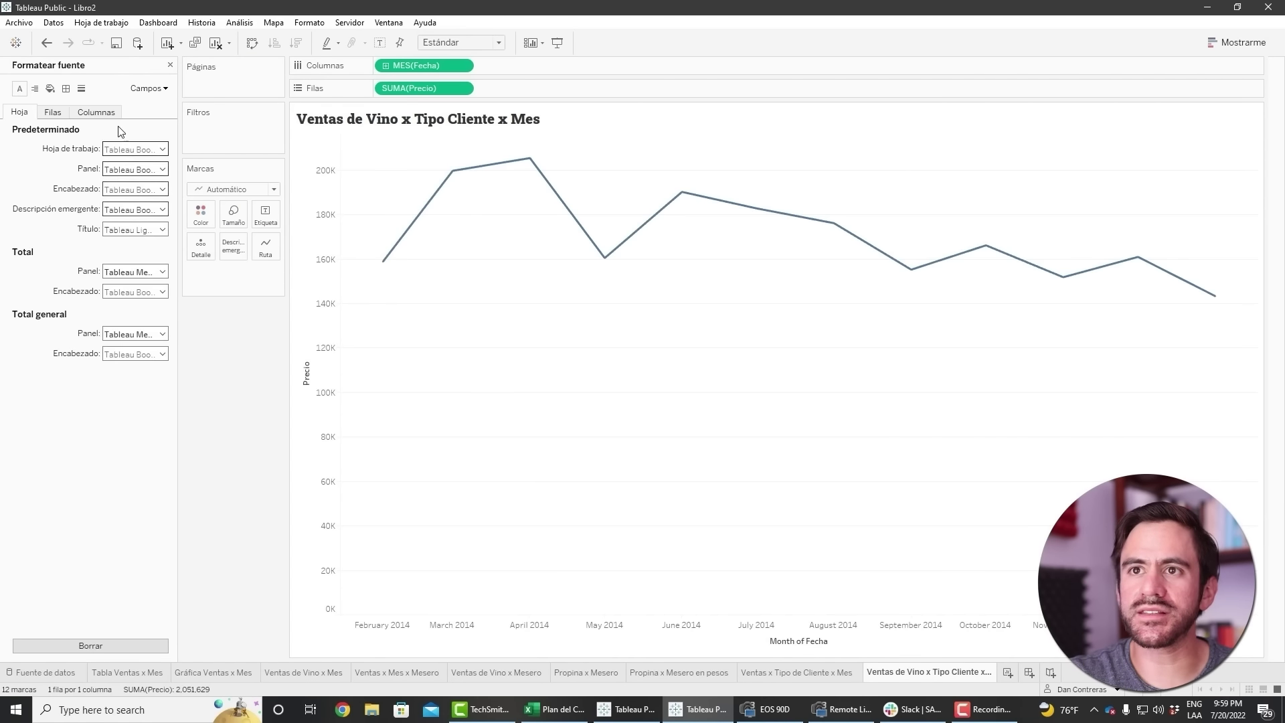
{"action": "left_click", "coordinate": [81, 89]}
{"action": "left_click", "coordinate": [162, 149]}
{"action": "left_click", "coordinate": [138, 168]}
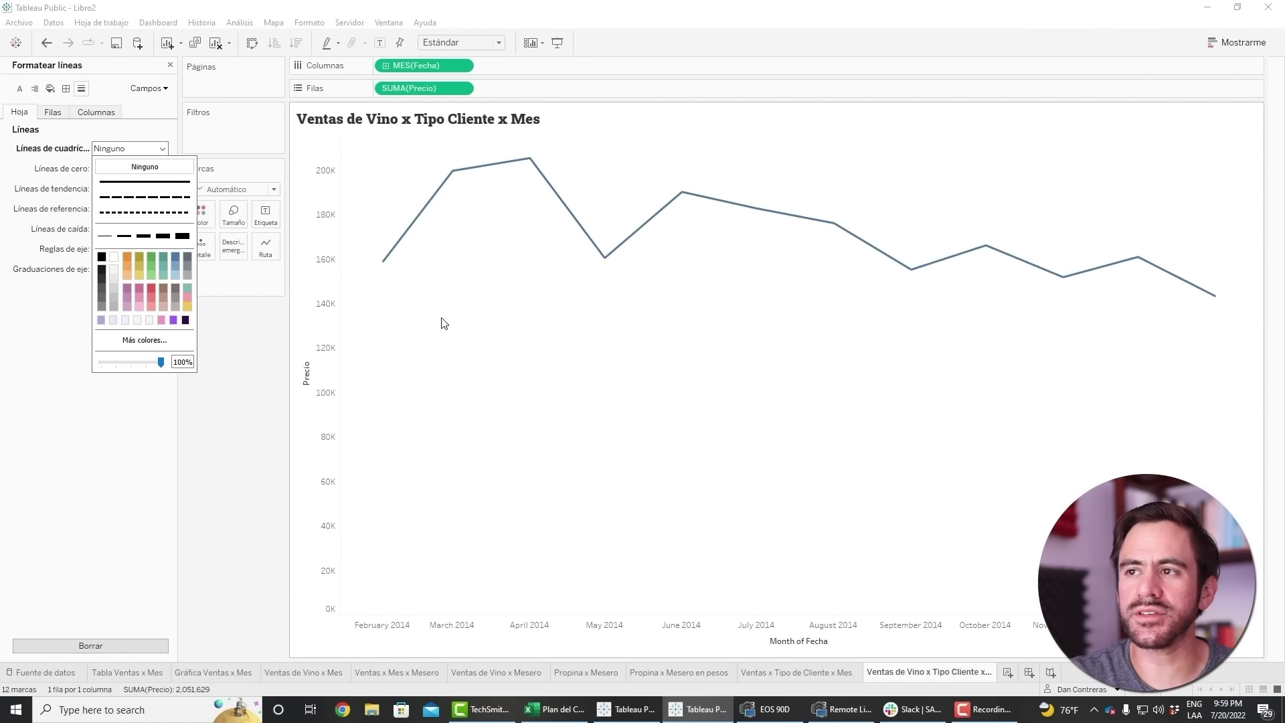
{"action": "left_click", "coordinate": [170, 65]}
Colour and label the lines by Tipo de Cliente, labels matching the line colours.
{"action": "left_click_drag", "start_coordinate": [59, 239], "coordinate": [211, 218]}
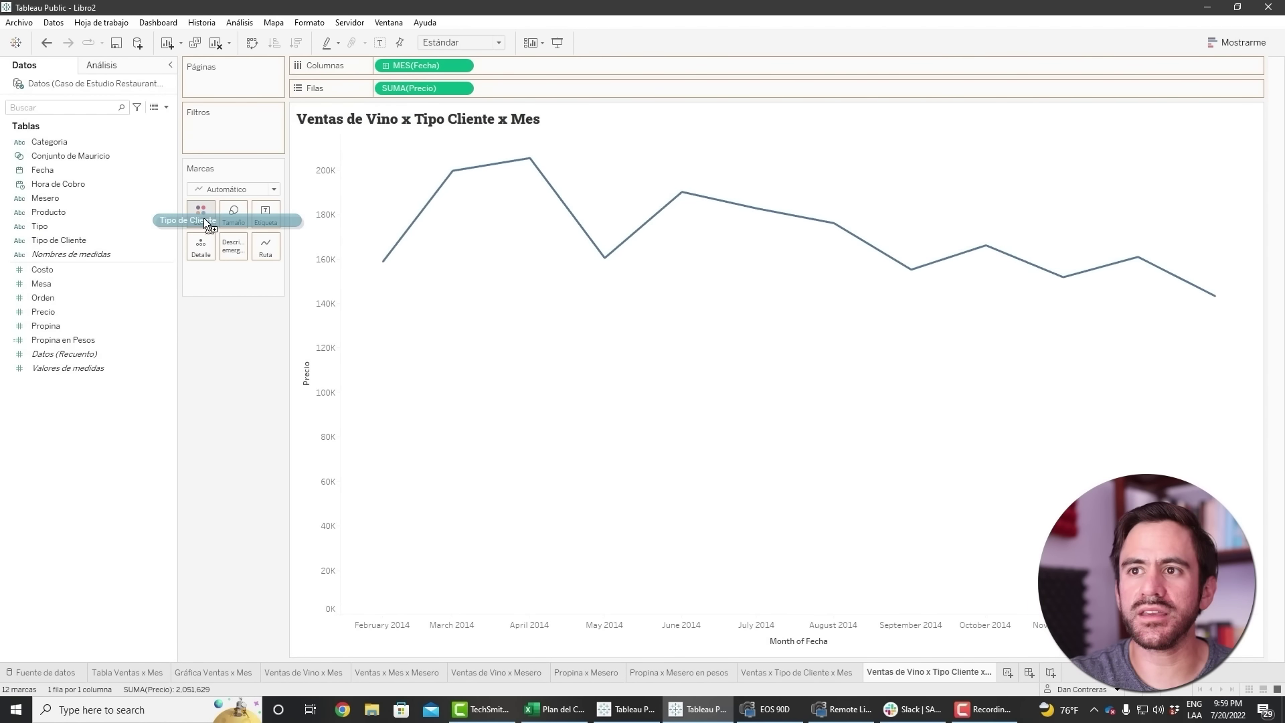
{"action": "left_click_drag", "start_coordinate": [205, 221], "coordinate": [205, 220]}
{"action": "left_click_drag", "start_coordinate": [59, 240], "coordinate": [263, 225]}
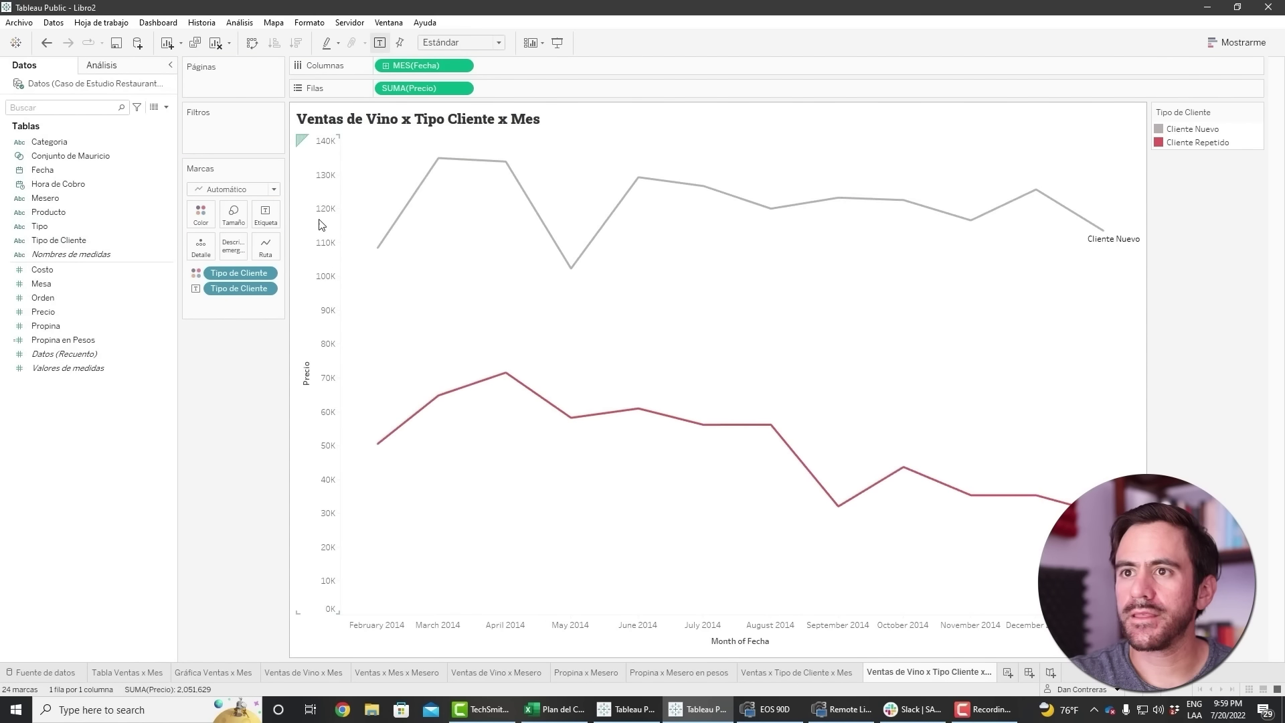
{"action": "left_click", "coordinate": [265, 212]}
{"action": "left_click", "coordinate": [375, 302]}
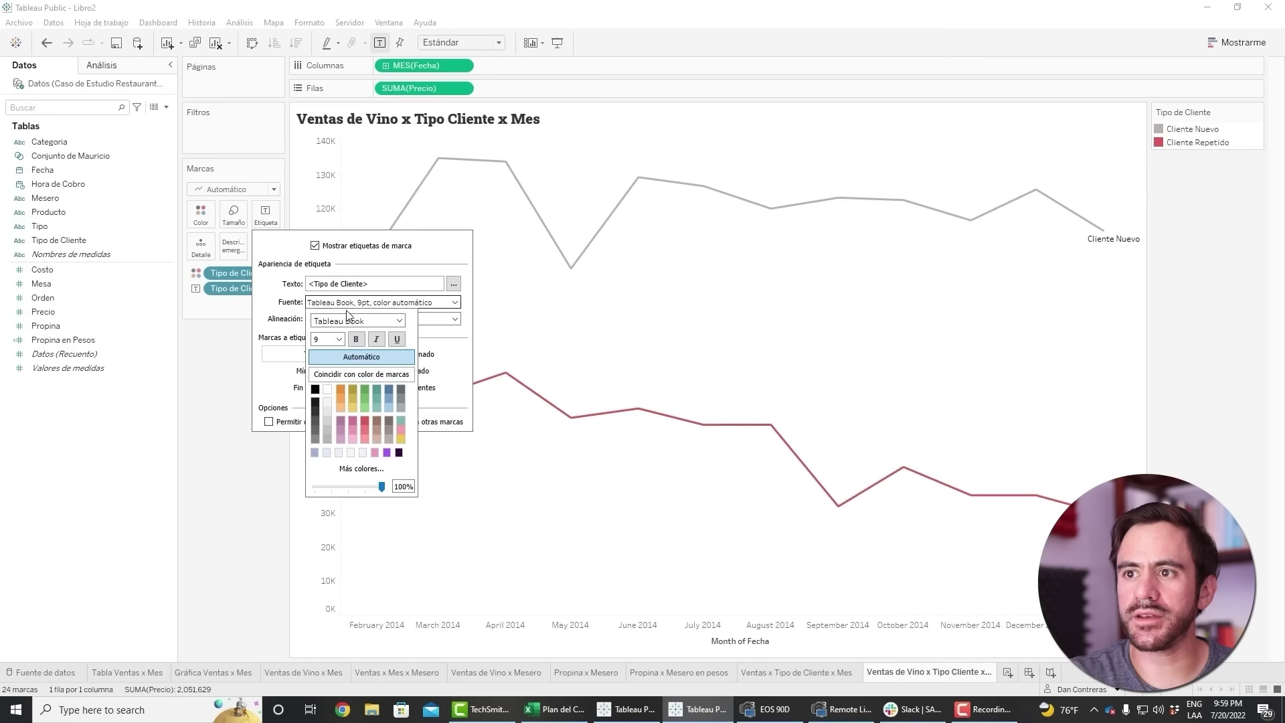
{"action": "left_click", "coordinate": [360, 372]}
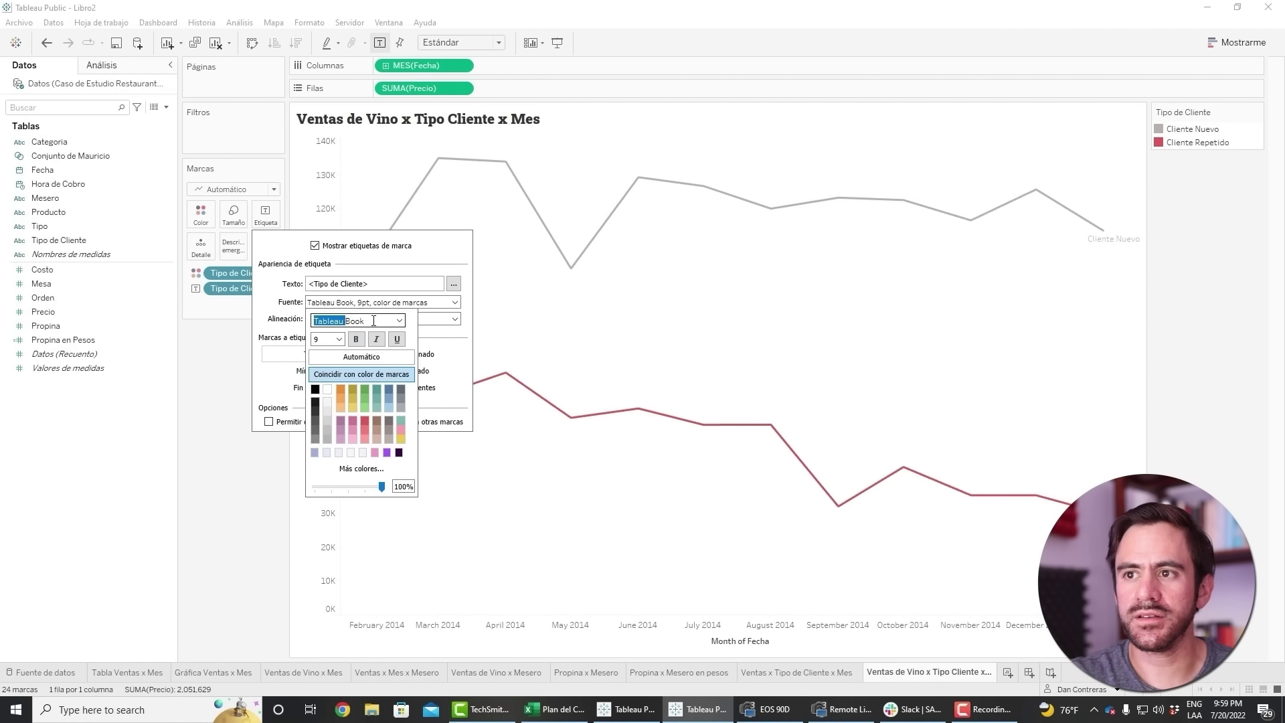
Set the line labels to Roboto Slab Black at 8 point.
{"action": "type", "text": "Roboto Slab Black"}
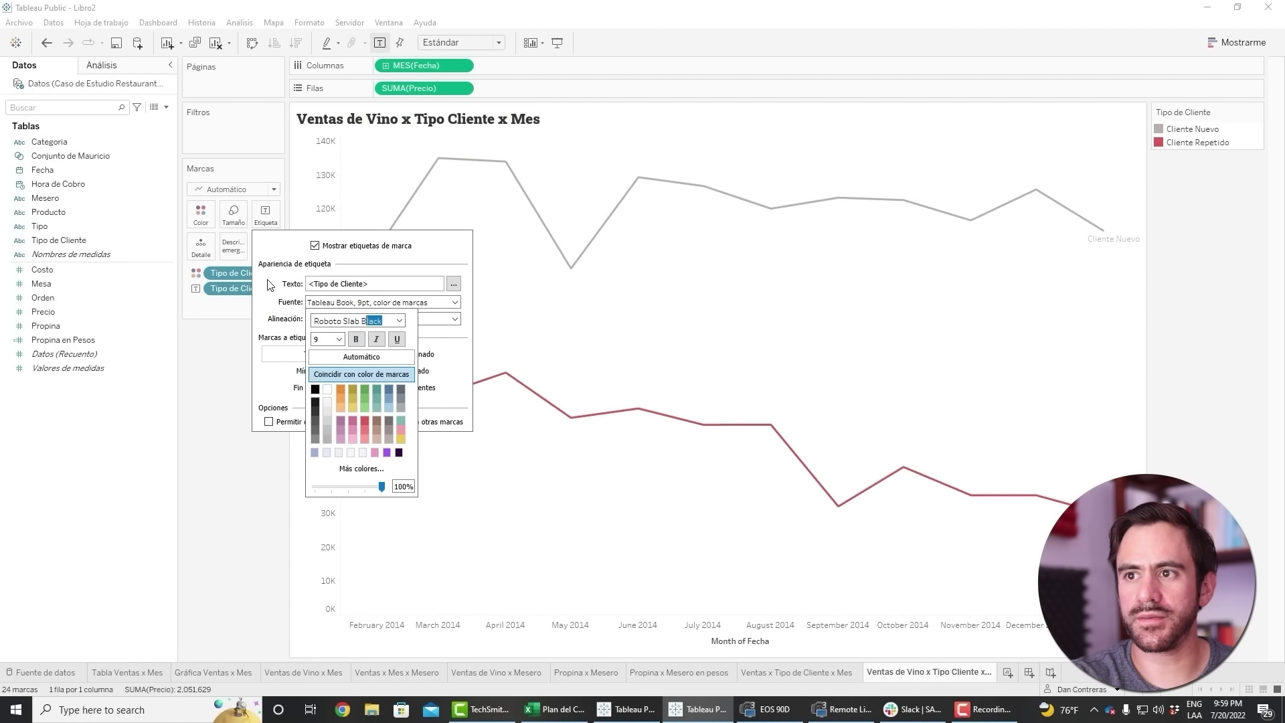
{"action": "key", "text": "Return"}
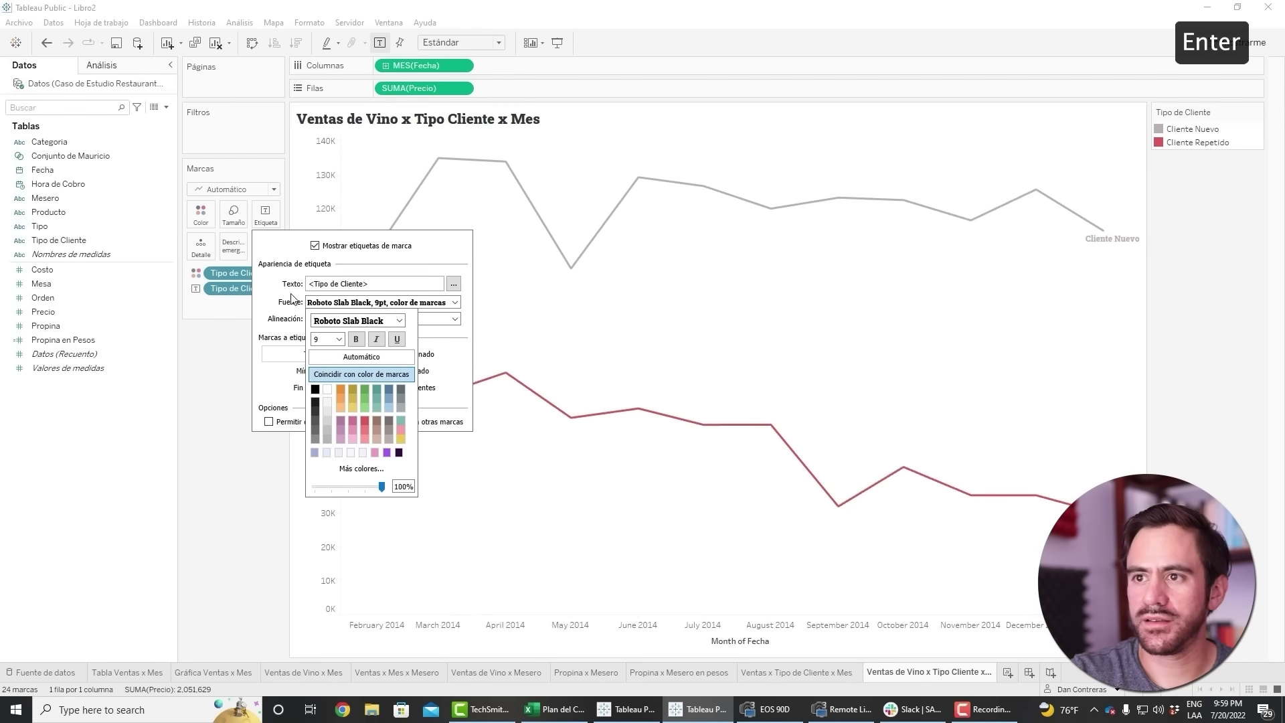
{"action": "left_click", "coordinate": [340, 340]}
{"action": "left_click", "coordinate": [318, 351]}
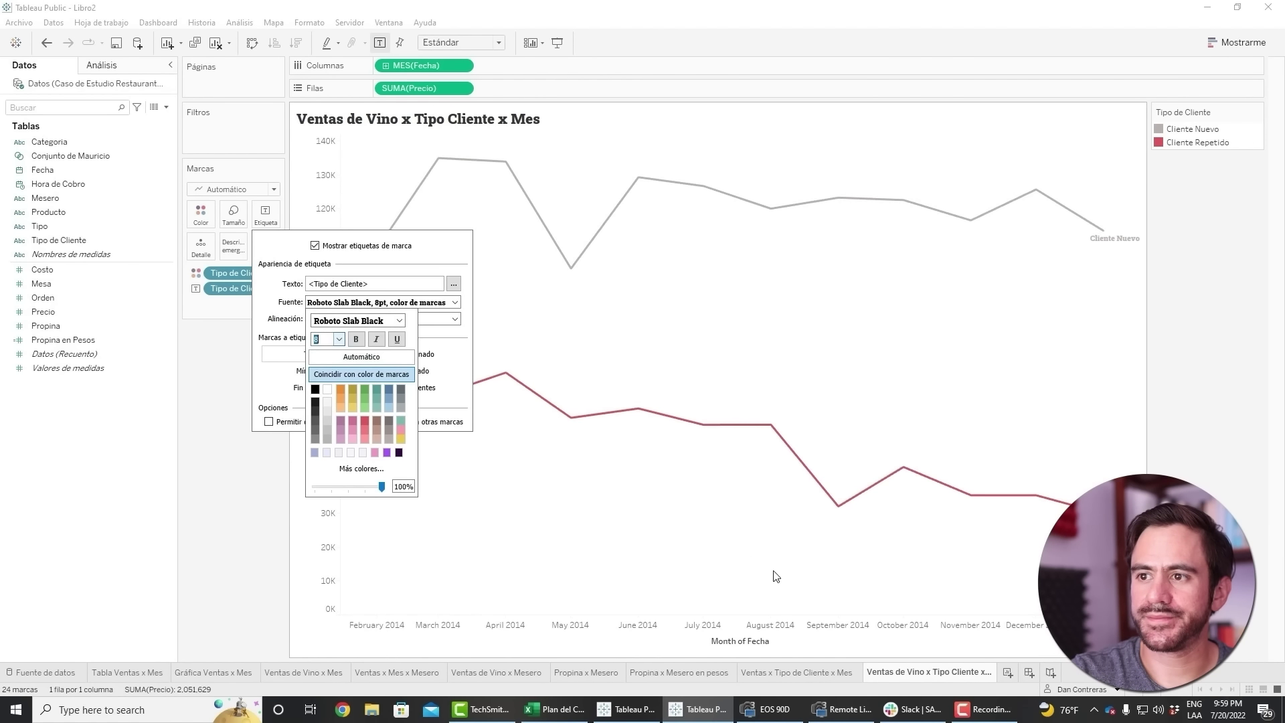
{"action": "left_click", "coordinate": [711, 562]}
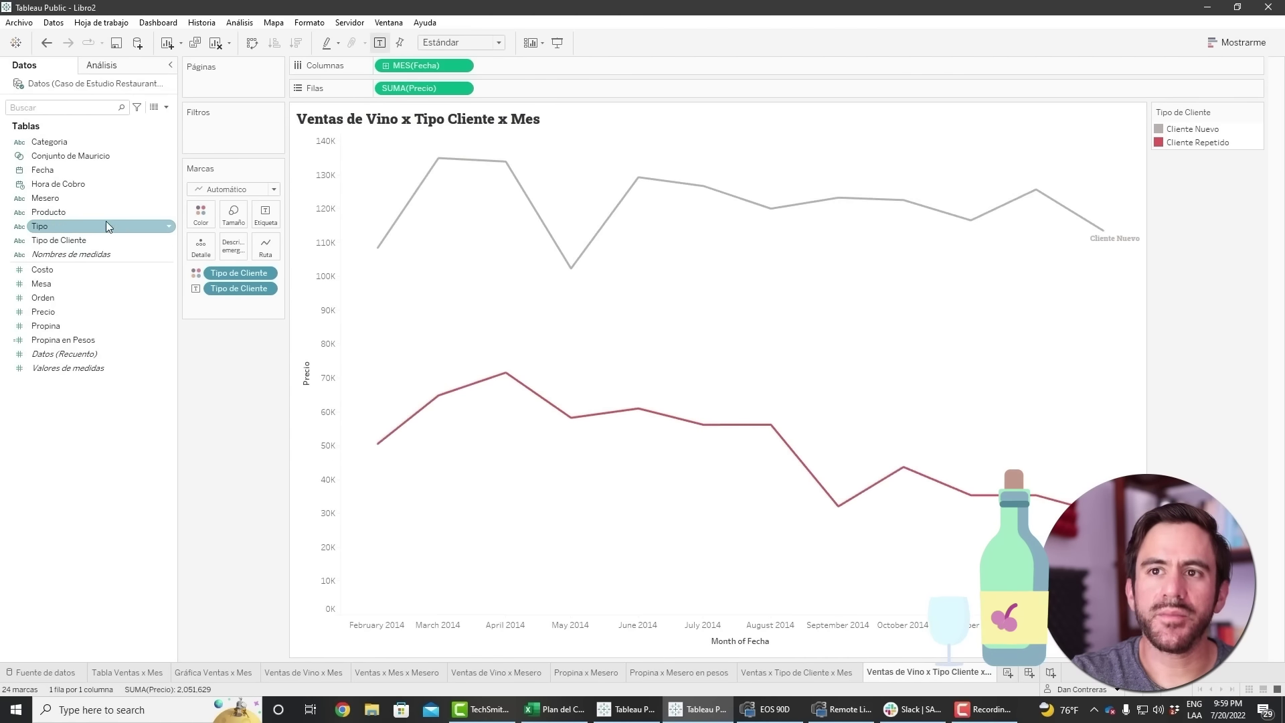
Filter the chart on Categoria so only Vinos is included.
{"action": "left_click", "coordinate": [38, 241]}
{"action": "left_click_drag", "start_coordinate": [47, 142], "coordinate": [193, 135]}
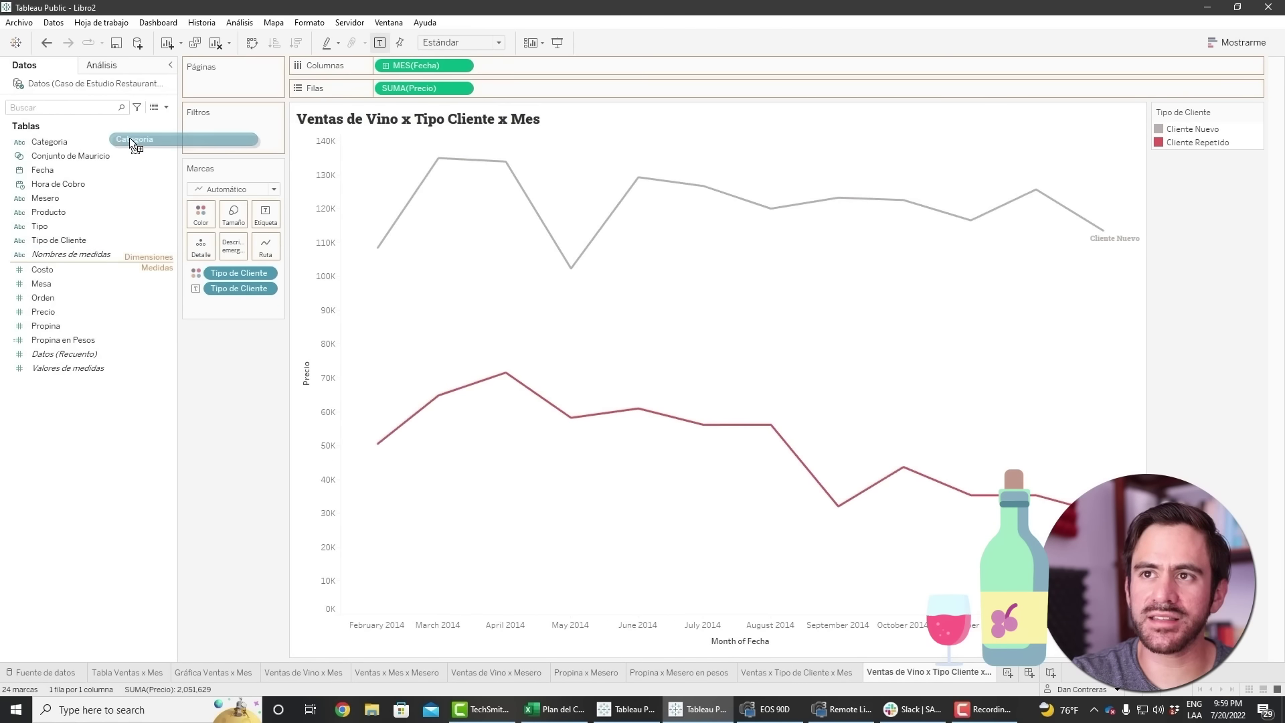
{"action": "left_click_drag", "start_coordinate": [191, 130], "coordinate": [191, 131]}
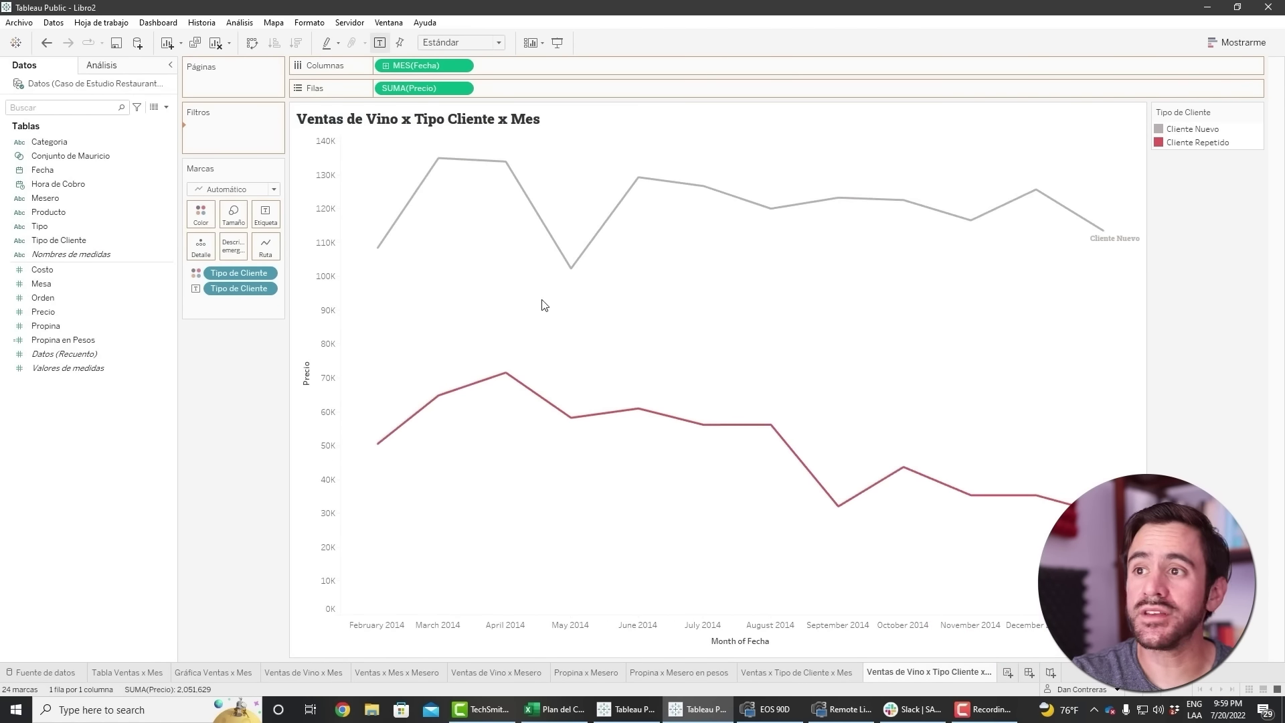
{"action": "left_click", "coordinate": [488, 366]}
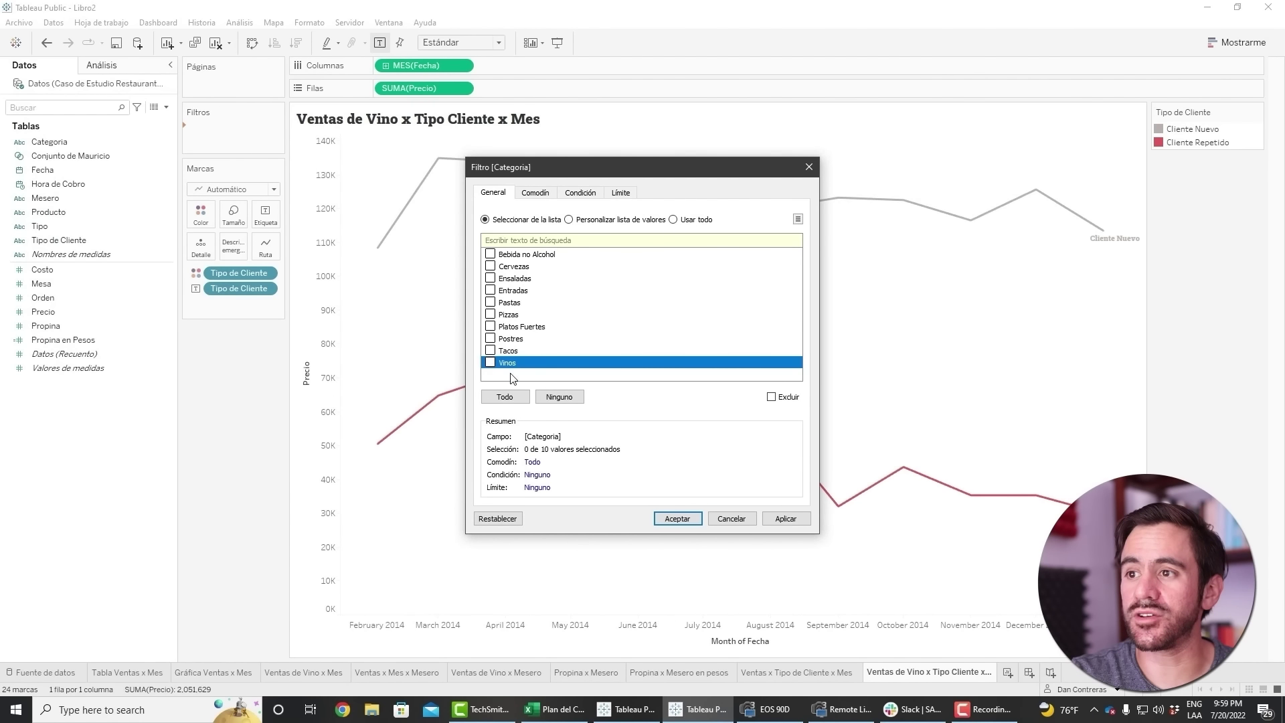
{"action": "left_click", "coordinate": [491, 365]}
{"action": "left_click", "coordinate": [786, 518]}
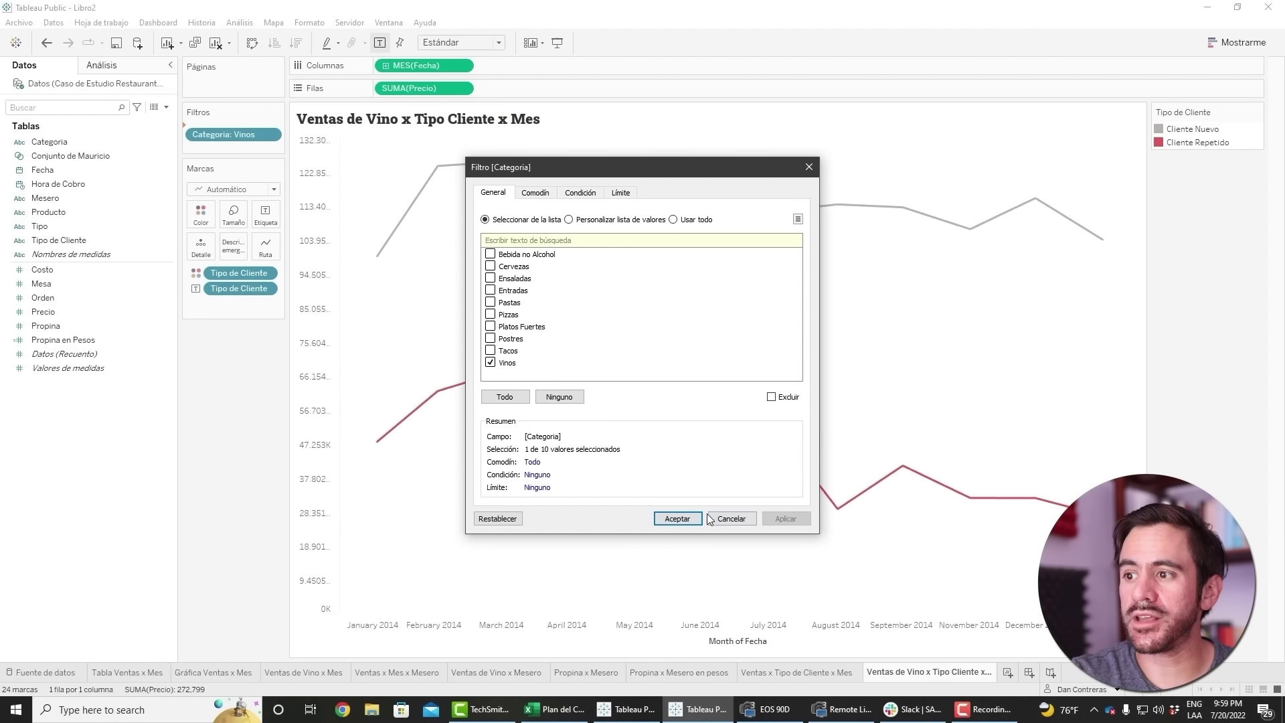
{"action": "left_click", "coordinate": [672, 521]}
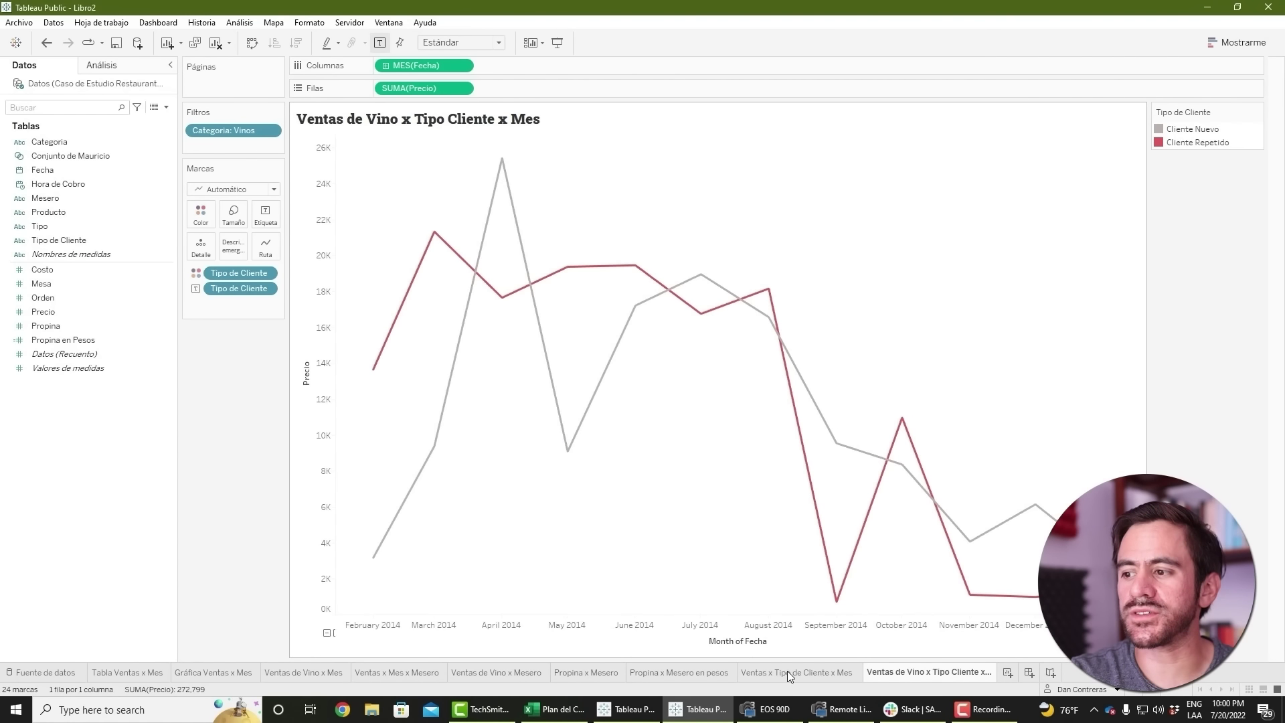
{"action": "left_click", "coordinate": [843, 671]}
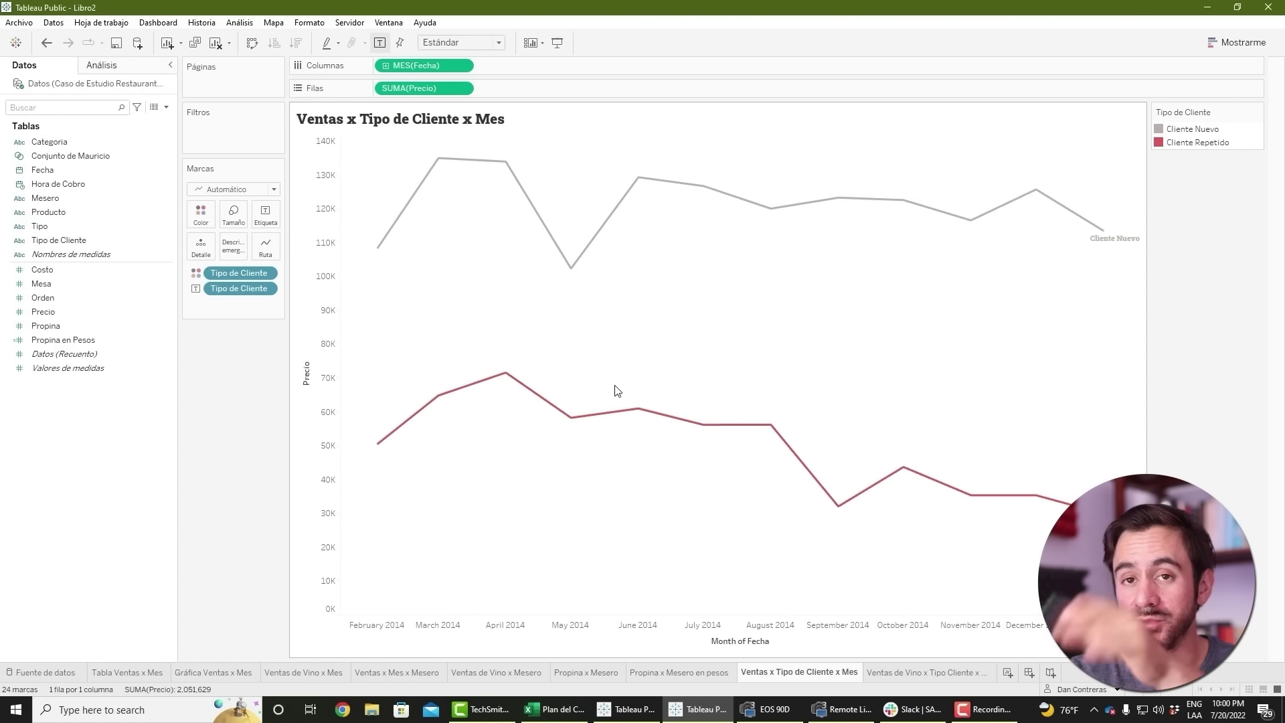
Return to the wine sheet, then add a new empty worksheet, Hoja 10.
{"action": "left_click", "coordinate": [886, 673]}
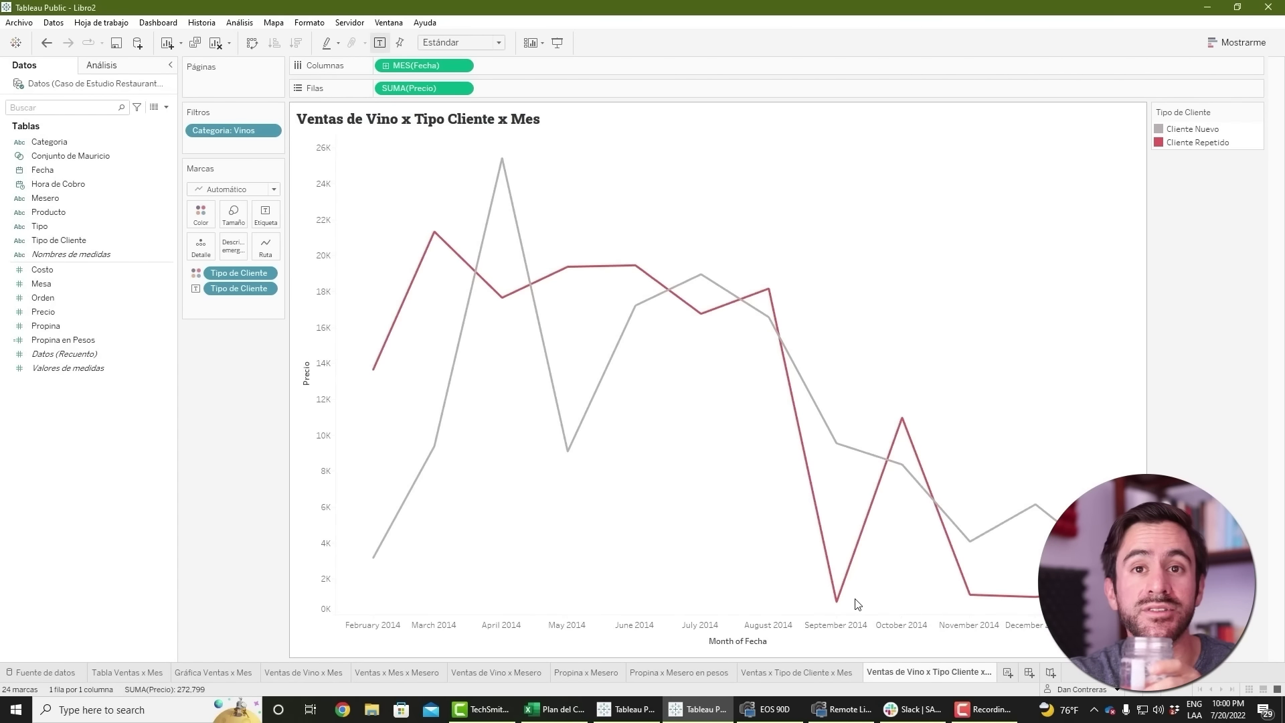
{"action": "left_click", "coordinate": [1007, 673]}
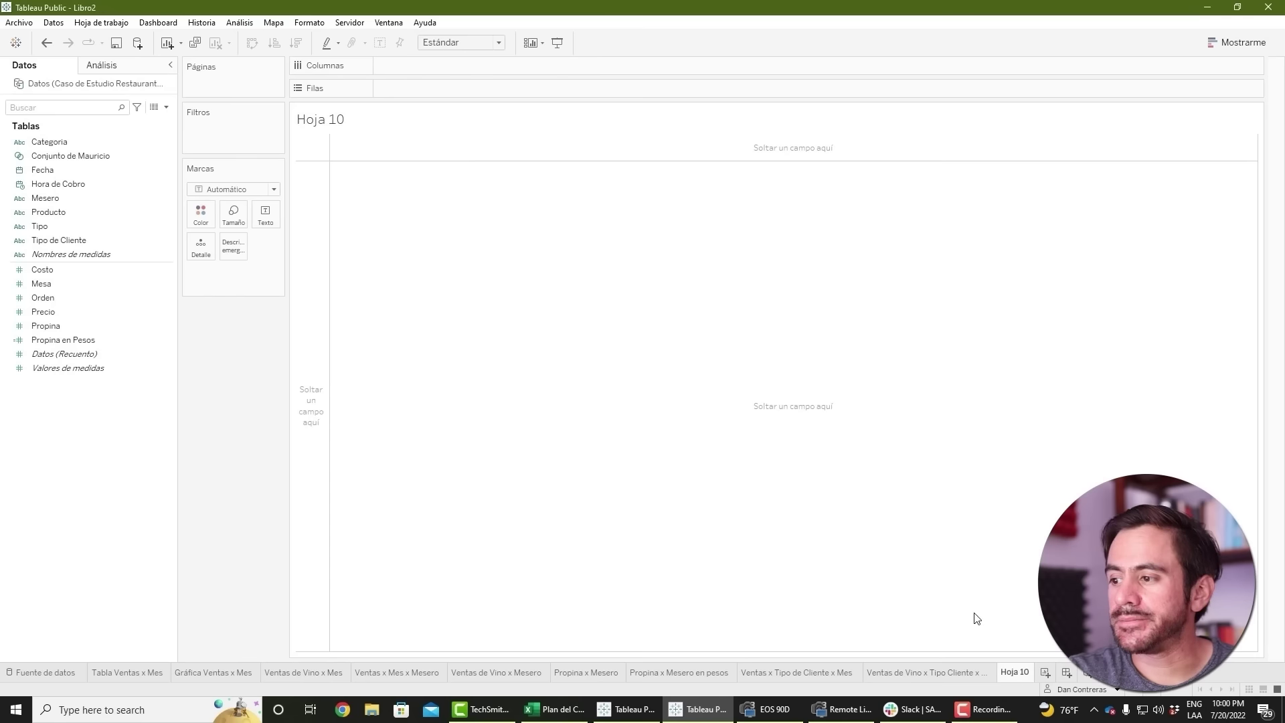
Rename Hoja 10 to 'Ventas x Mesero x Tipo de Cliente'.
{"action": "double_click", "coordinate": [1014, 672]}
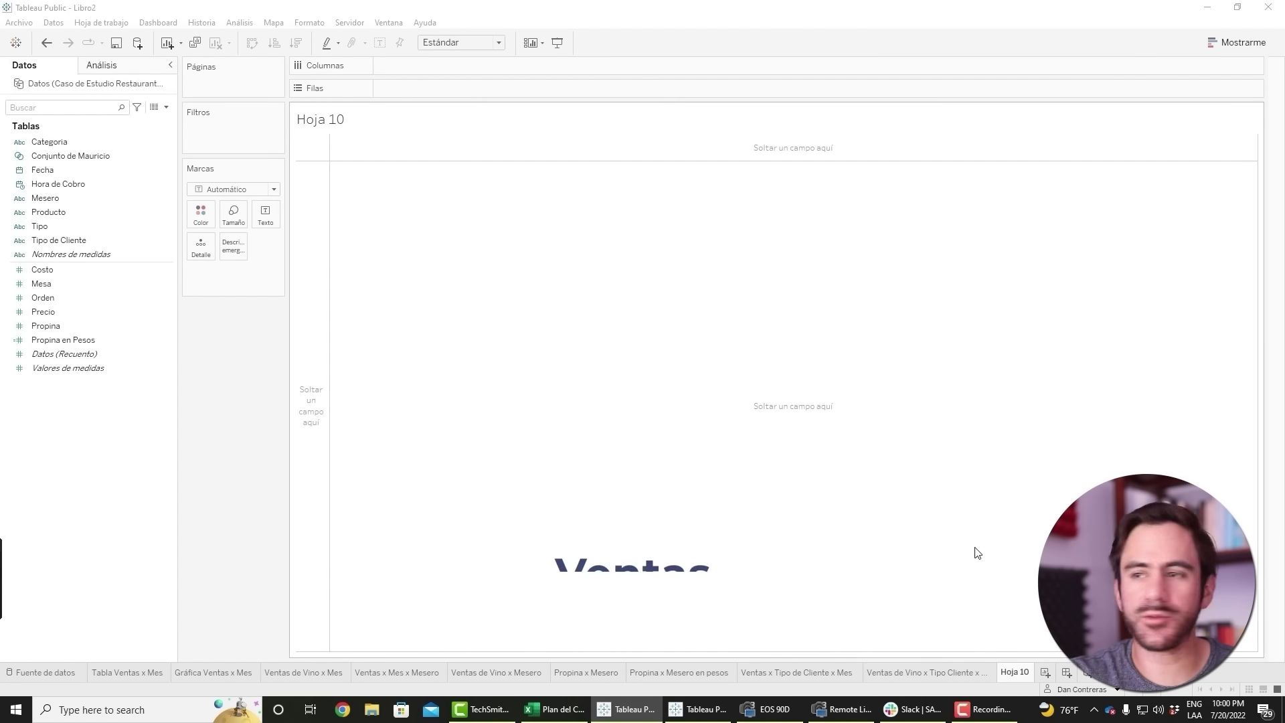
{"action": "double_click", "coordinate": [1011, 672]}
{"action": "type", "text": "Ventas x Meser"}
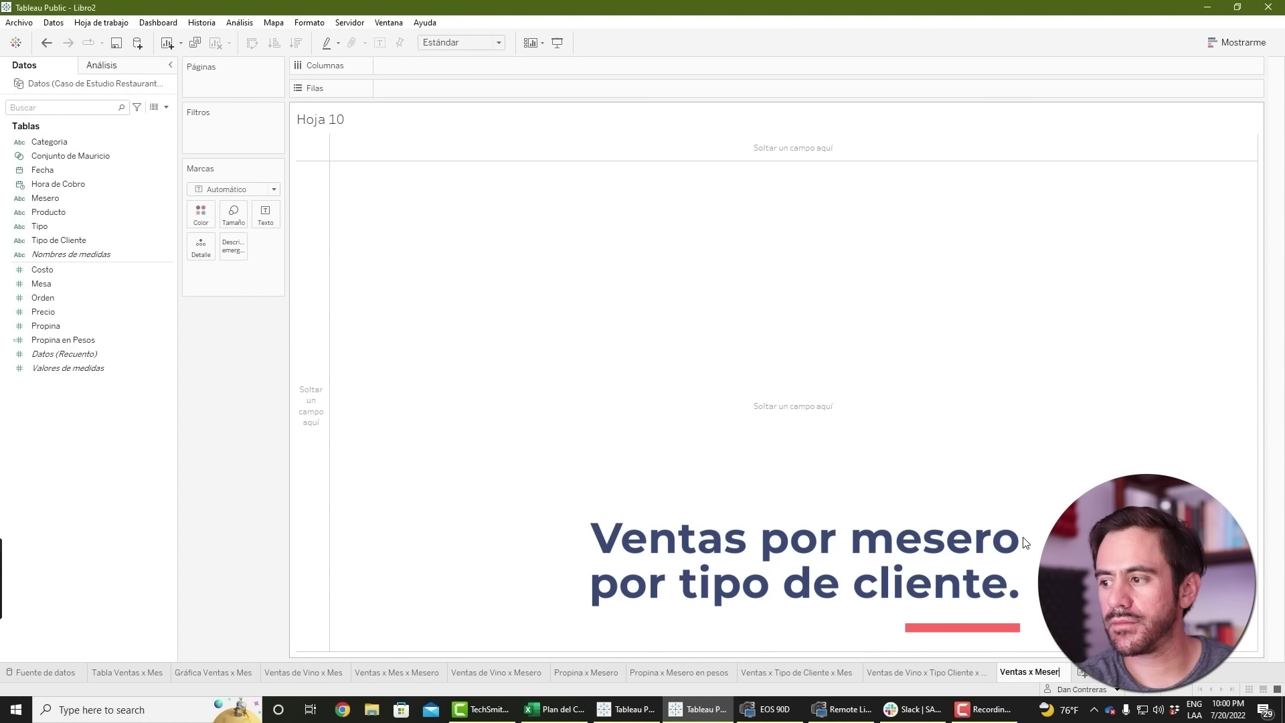
{"action": "type", "text": " Tipo de Cliente"}
{"action": "key", "text": "Return"}
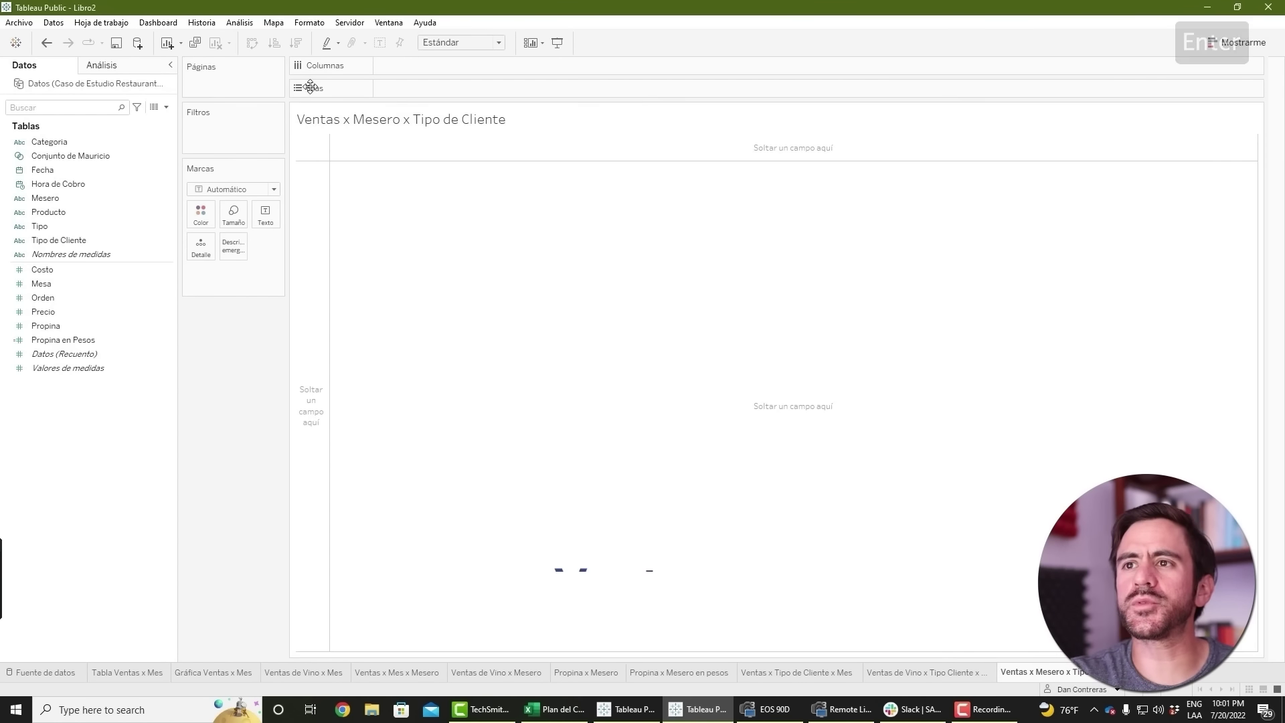
Set the sheet title to Roboto Slab Black at size 16.
{"action": "double_click", "coordinate": [348, 111]}
{"action": "left_click_drag", "start_coordinate": [631, 307], "coordinate": [427, 294]}
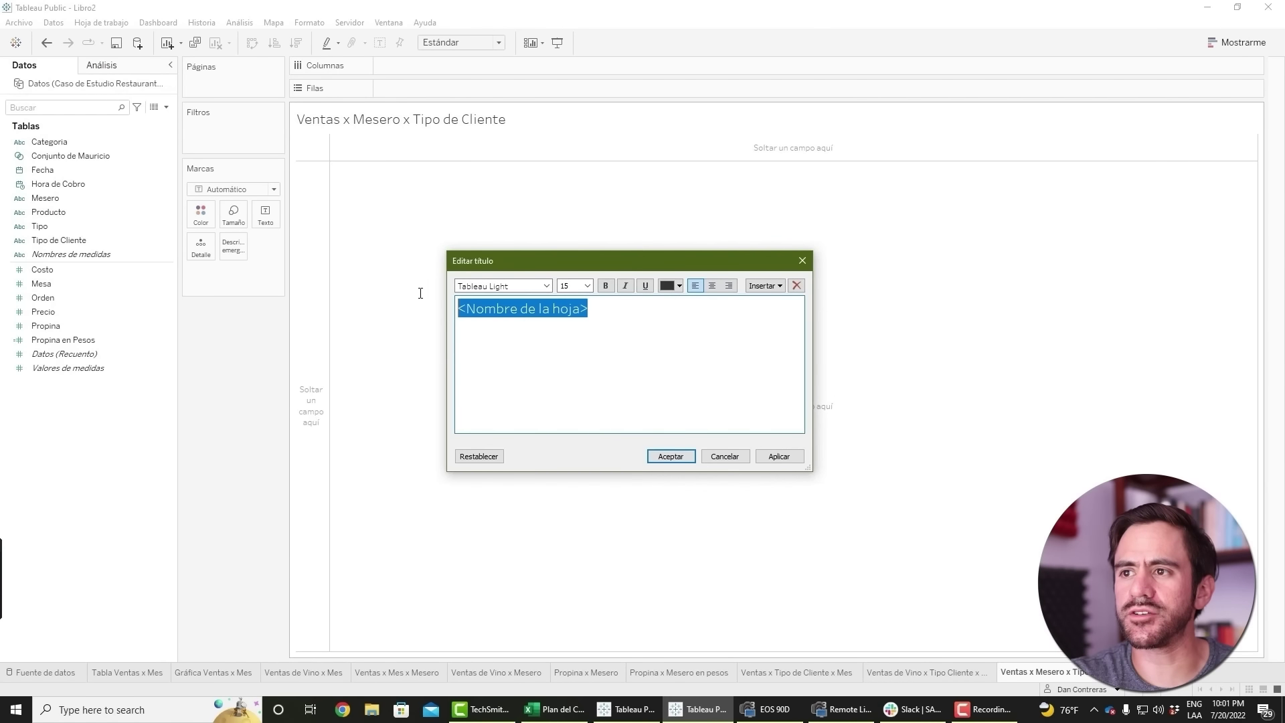
{"action": "left_click", "coordinate": [513, 286]}
{"action": "type", "text": "Roboto Slab Black"}
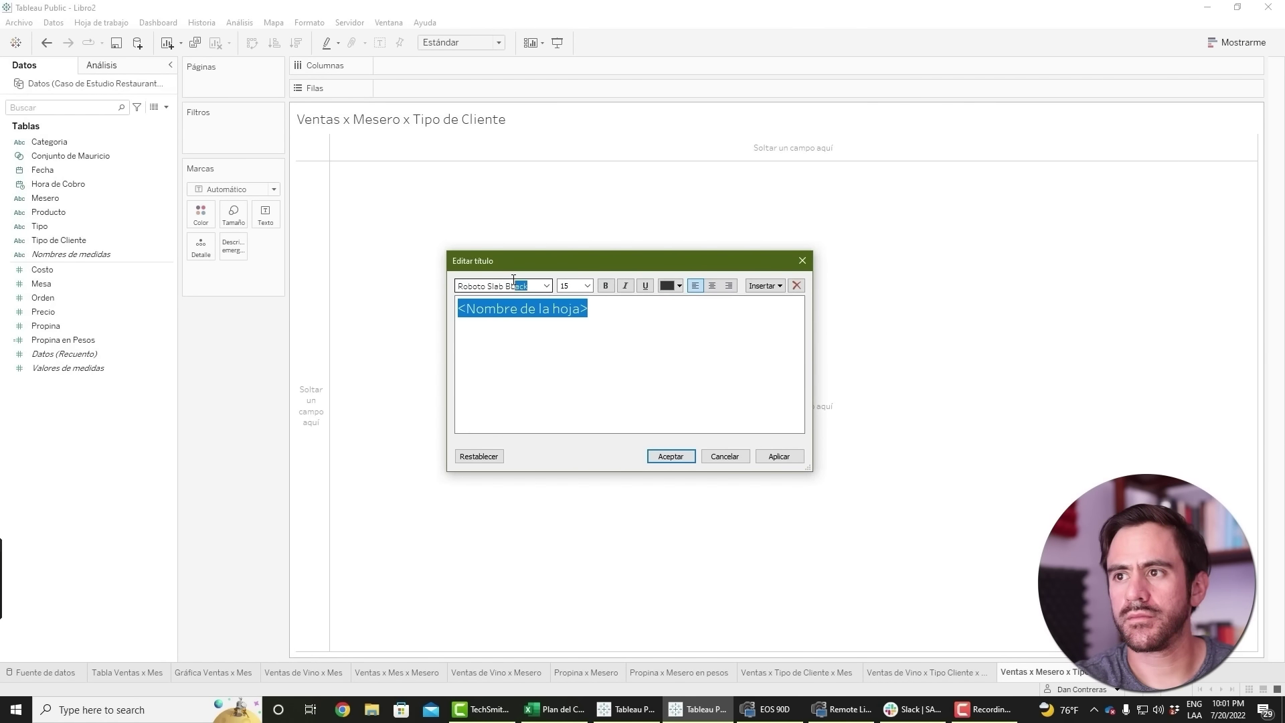
{"action": "key", "text": "Return"}
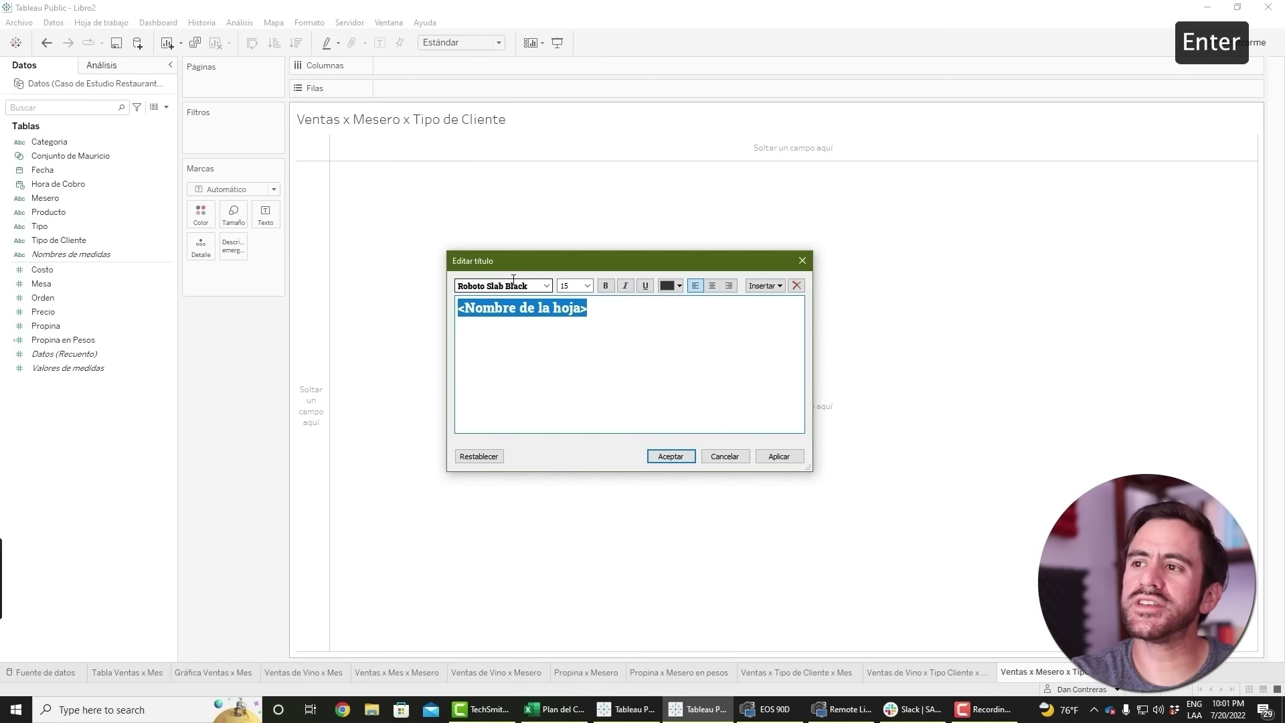
{"action": "left_click", "coordinate": [587, 286]}
{"action": "left_click", "coordinate": [575, 354]}
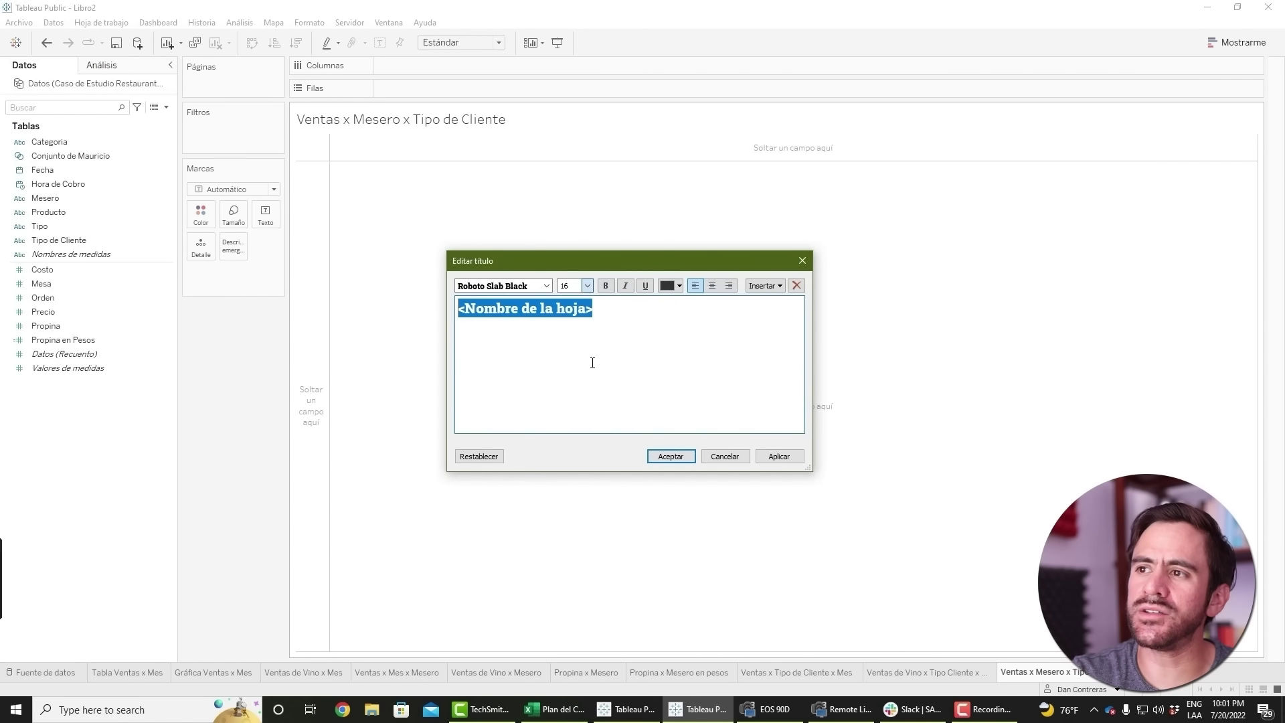
{"action": "left_click", "coordinate": [778, 456]}
{"action": "left_click", "coordinate": [684, 461]}
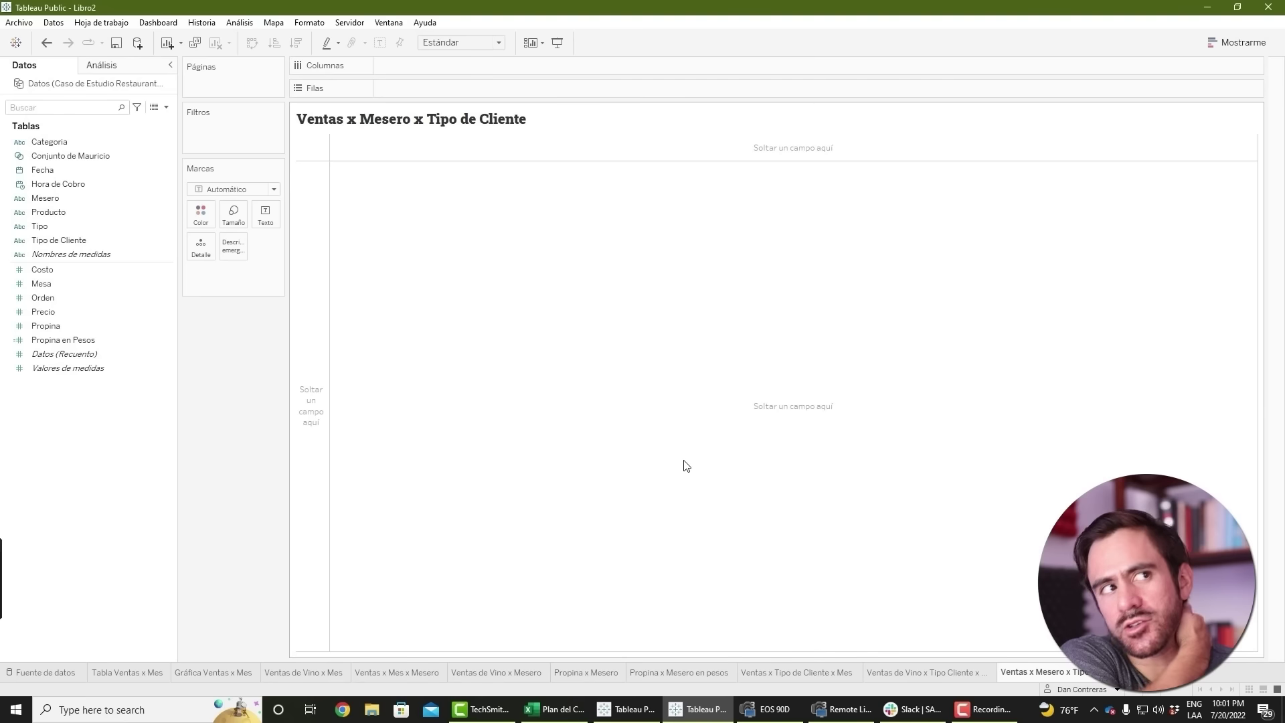
Show SUM(Precio) bars per Mesero under Cliente Nuevo and Cliente Repetido, sorted descending.
{"action": "left_click_drag", "start_coordinate": [59, 239], "coordinate": [270, 171]}
{"action": "left_click_drag", "start_coordinate": [459, 67], "coordinate": [462, 67]}
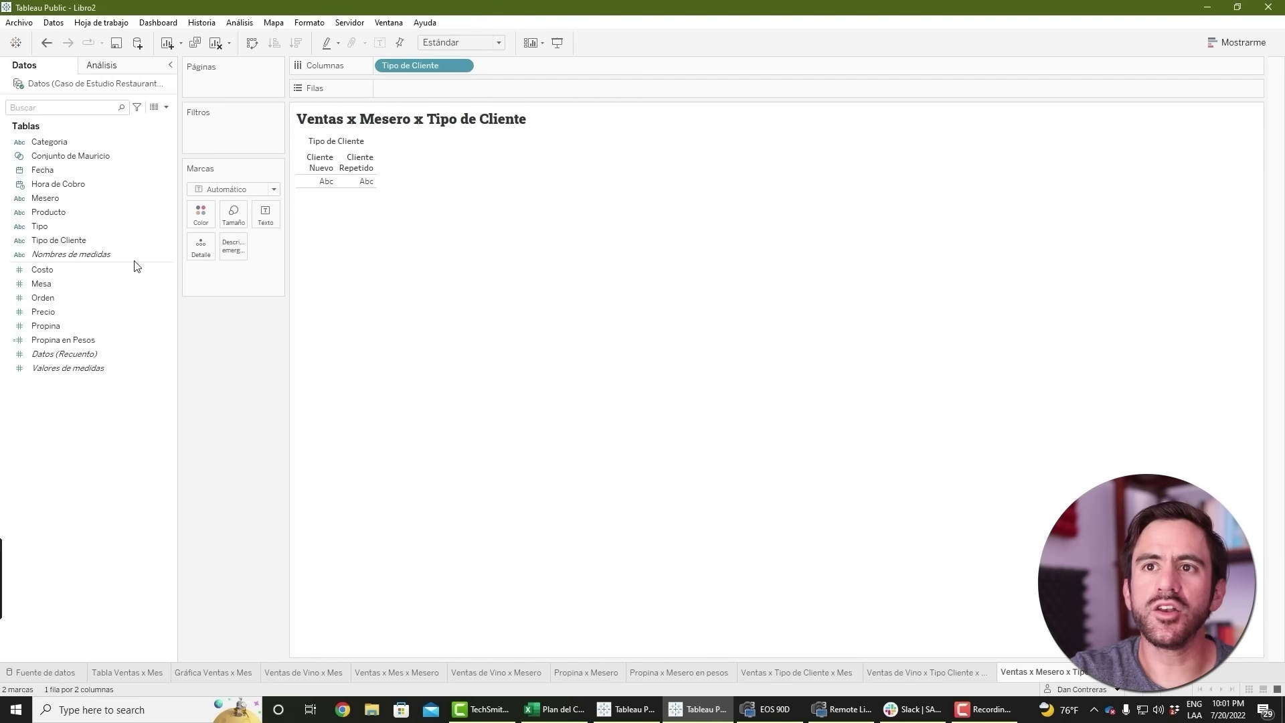
{"action": "left_click_drag", "start_coordinate": [137, 197], "coordinate": [408, 88]}
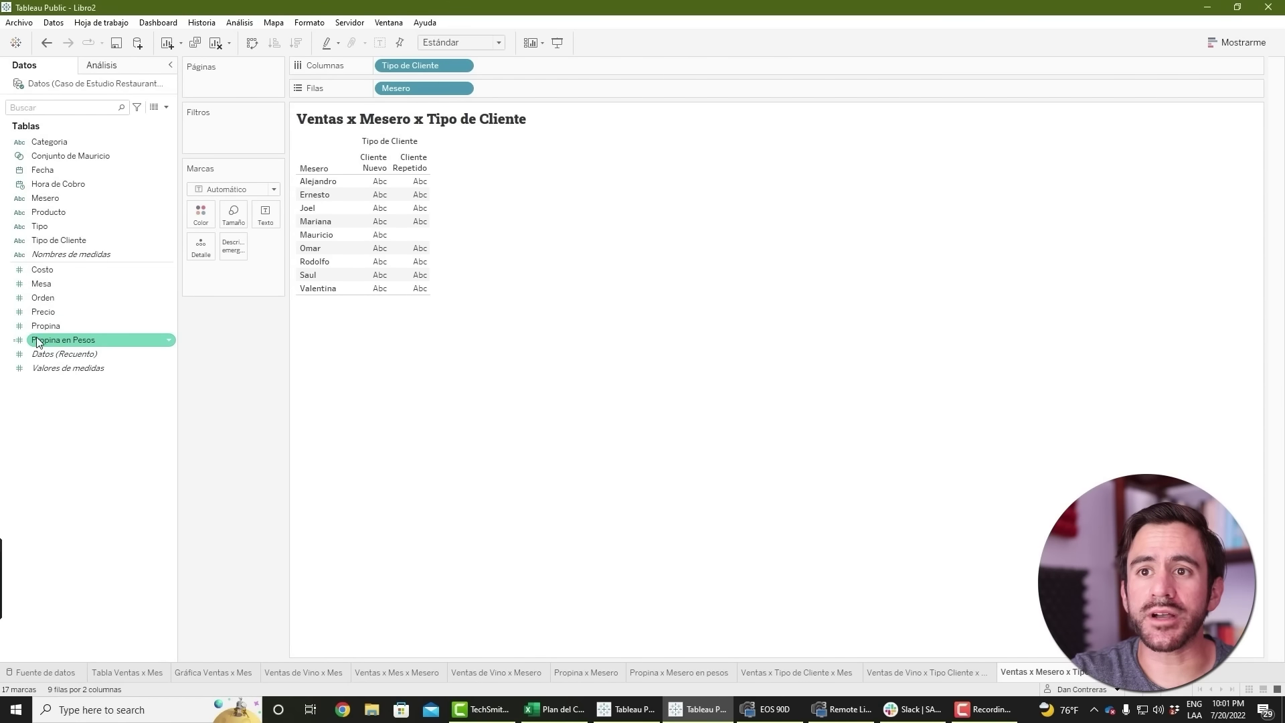
{"action": "left_click_drag", "start_coordinate": [53, 313], "coordinate": [278, 212]}
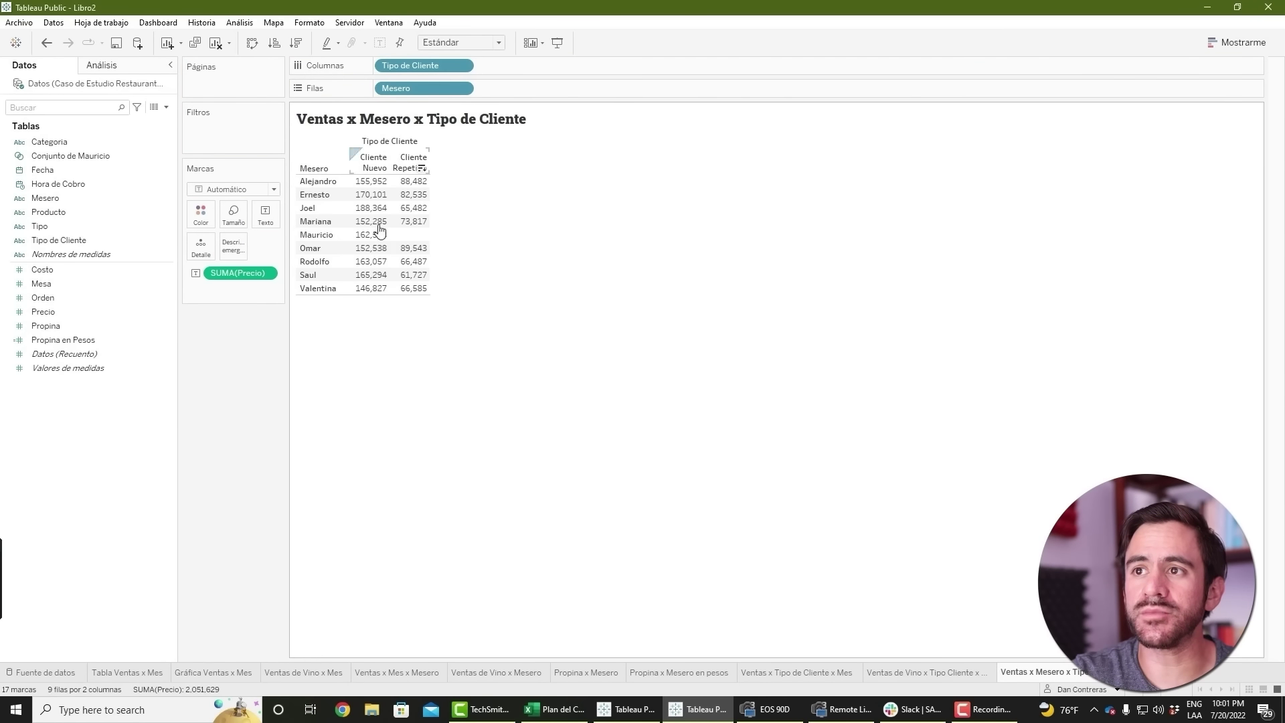
{"action": "key", "text": "ctrl+z"}
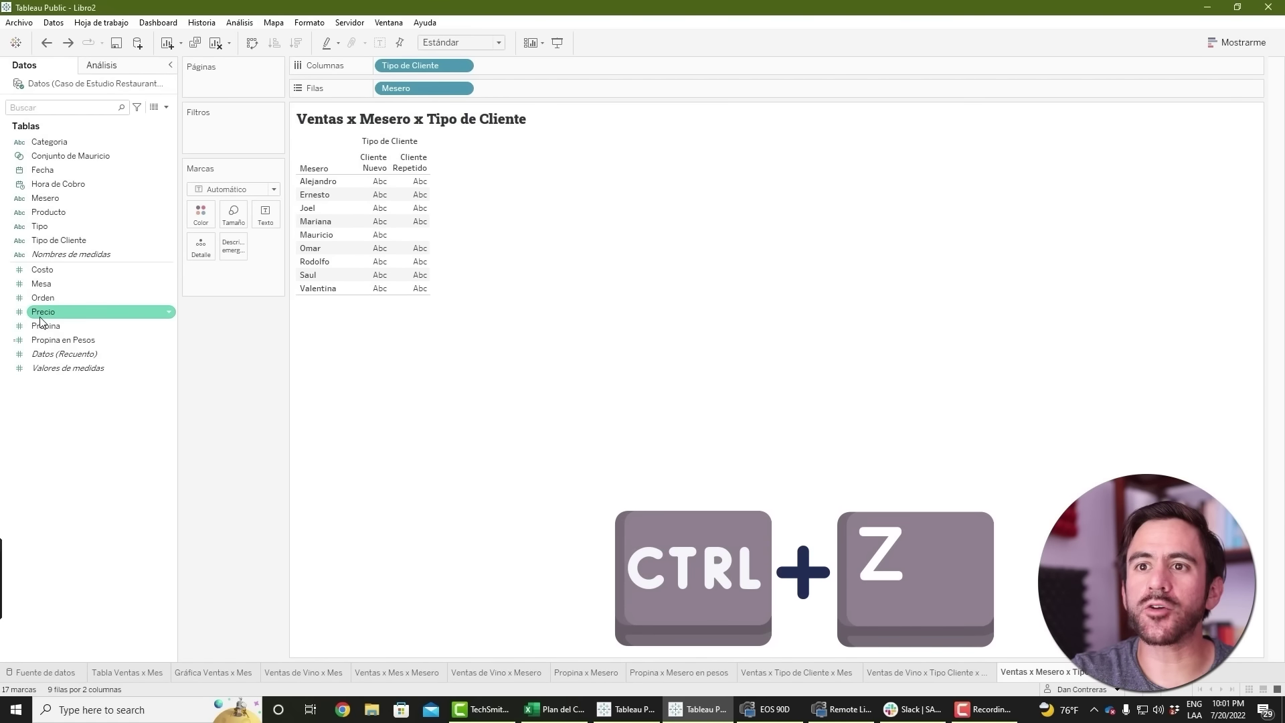
{"action": "left_click_drag", "start_coordinate": [41, 322], "coordinate": [519, 66]}
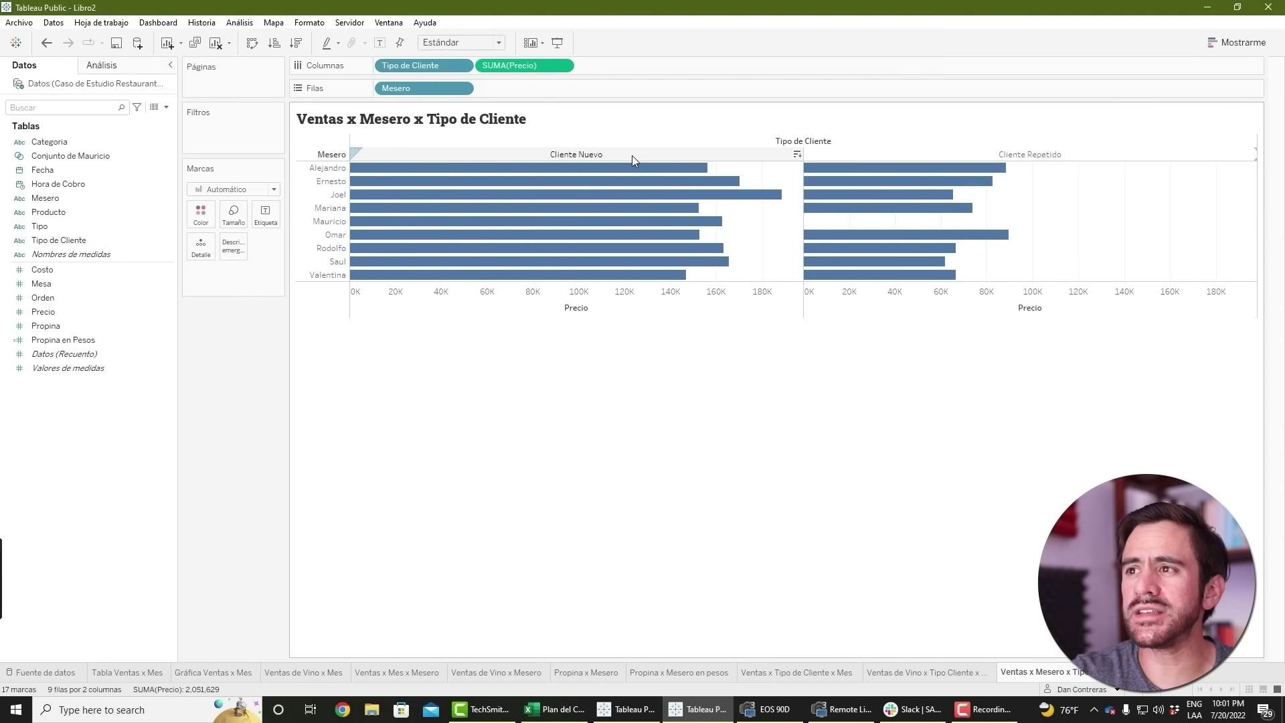
{"action": "left_click", "coordinate": [797, 156]}
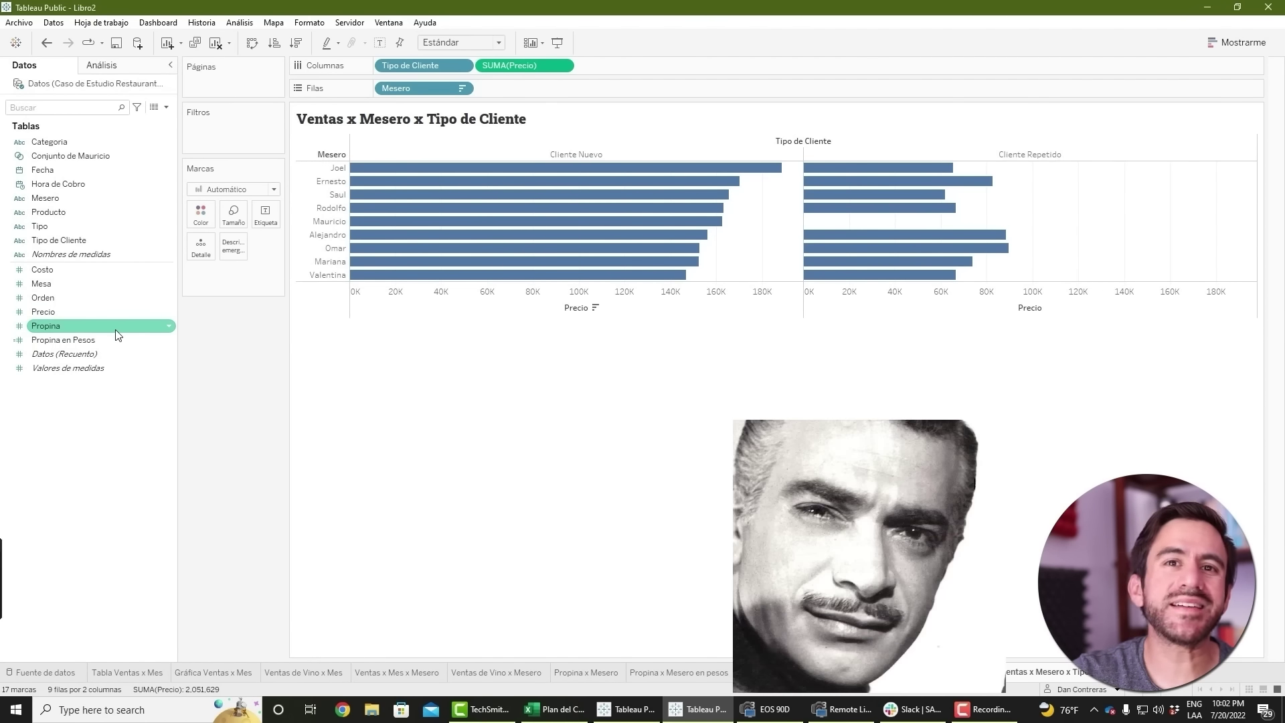
Colour the bars by the DENTRO/FUERA set for Mauricio, then add a new dashboard.
{"action": "left_click_drag", "start_coordinate": [70, 155], "coordinate": [200, 215]}
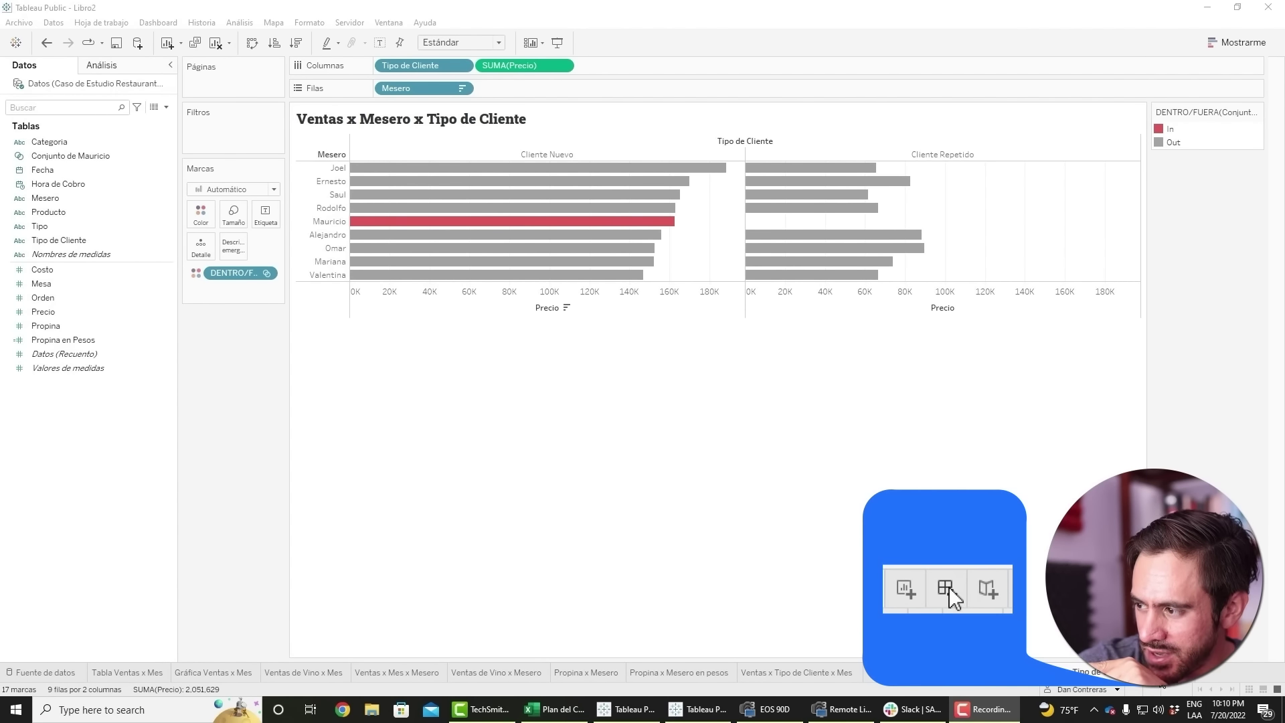
{"action": "left_click", "coordinate": [1231, 672]}
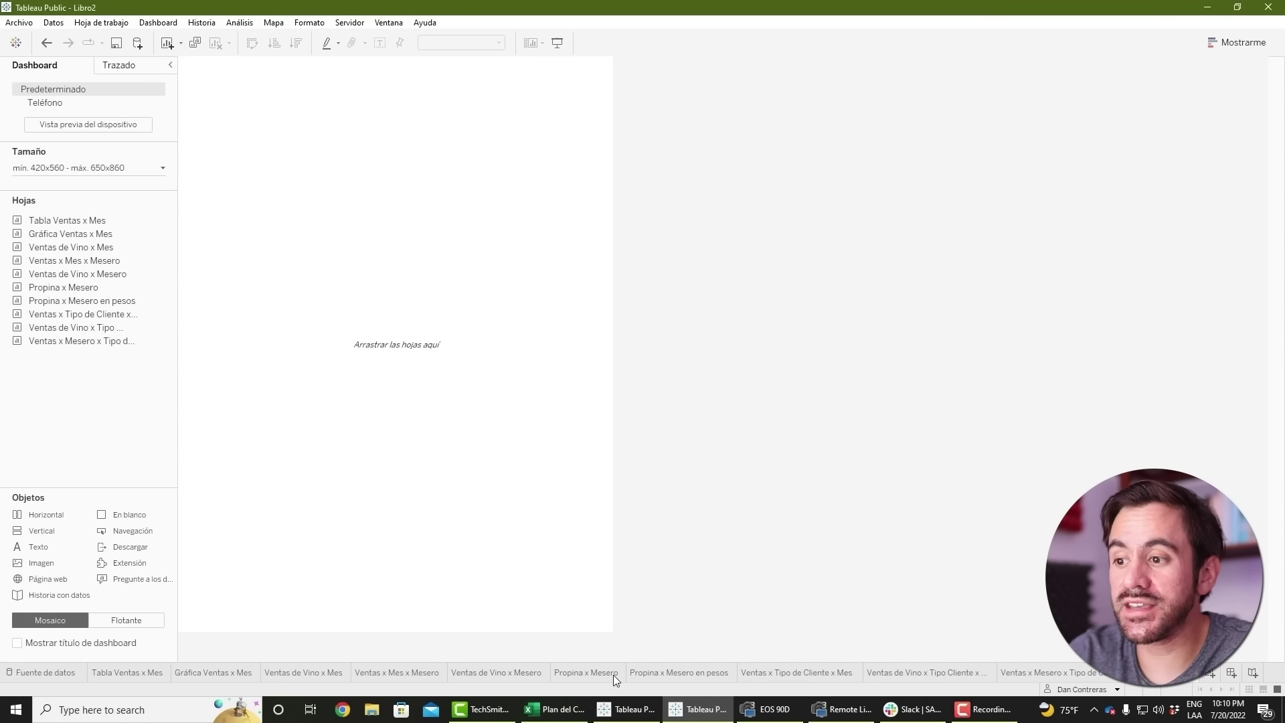
Look over the Propina x Mesero, Ventas de Vino x Mesero and Ventas x Mes x Mesero sheets, then return to the dashboard.
{"action": "left_click", "coordinate": [582, 672]}
{"action": "left_click", "coordinate": [496, 672]}
{"action": "left_click", "coordinate": [397, 672]}
{"action": "left_click", "coordinate": [1138, 672]}
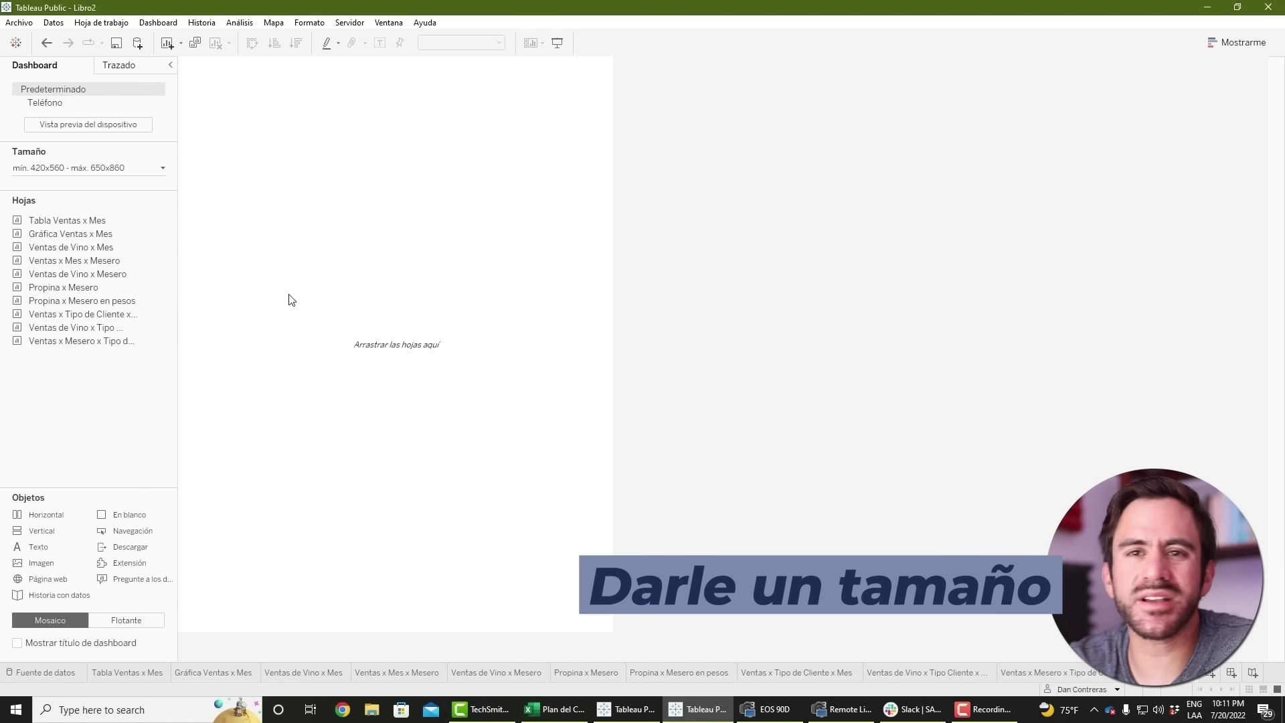
Open the dashboard size settings and briefly try the automatic sizing mode.
{"action": "left_click", "coordinate": [52, 169]}
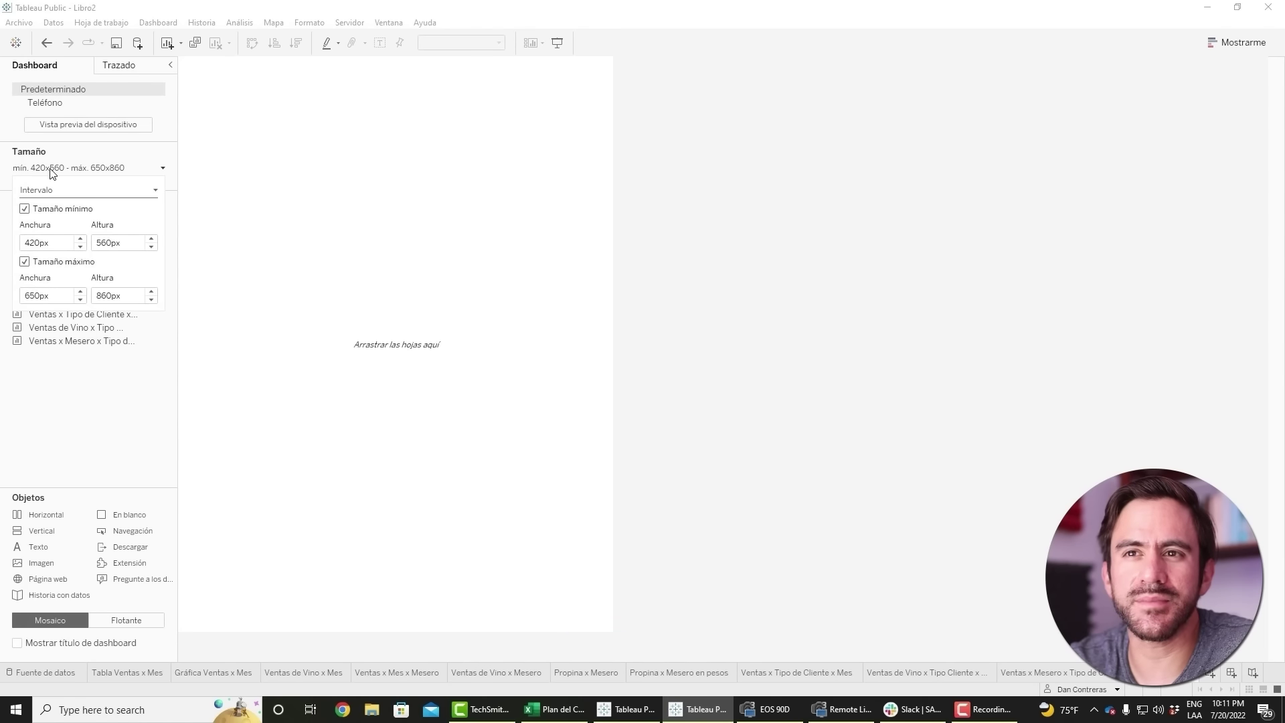
{"action": "left_click", "coordinate": [51, 174]}
{"action": "left_click", "coordinate": [52, 172]}
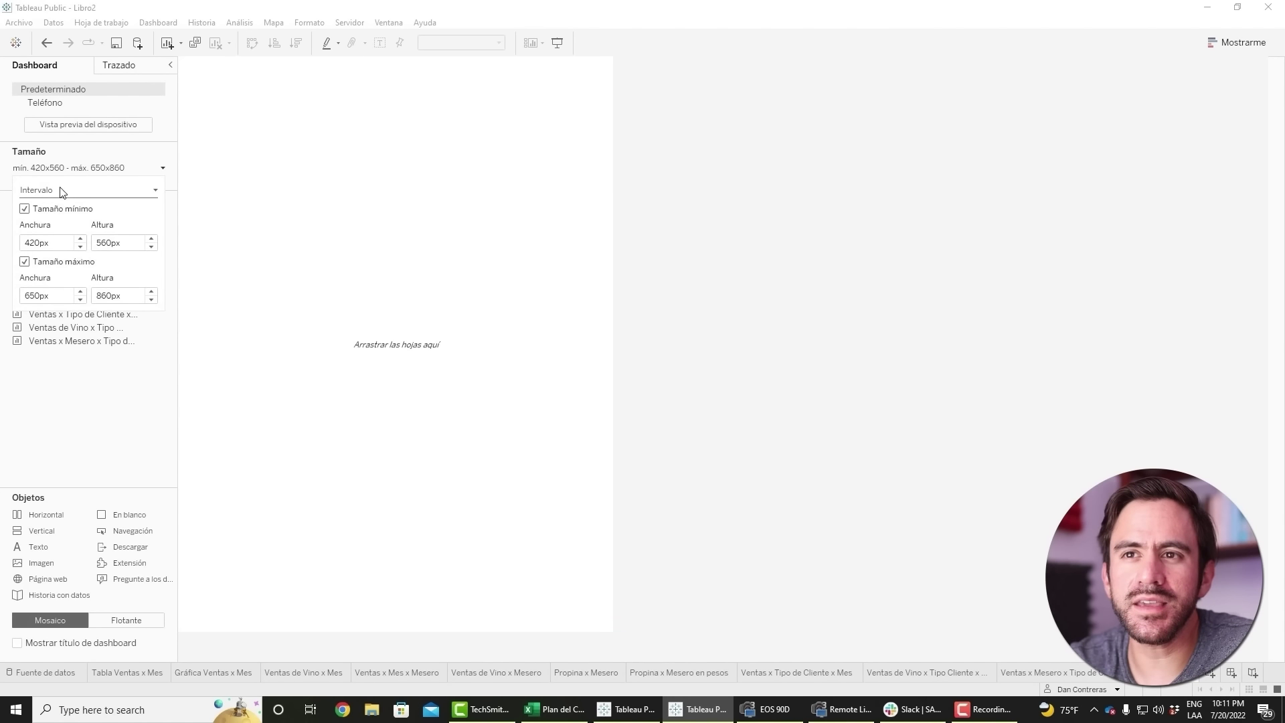
{"action": "left_click", "coordinate": [66, 194]}
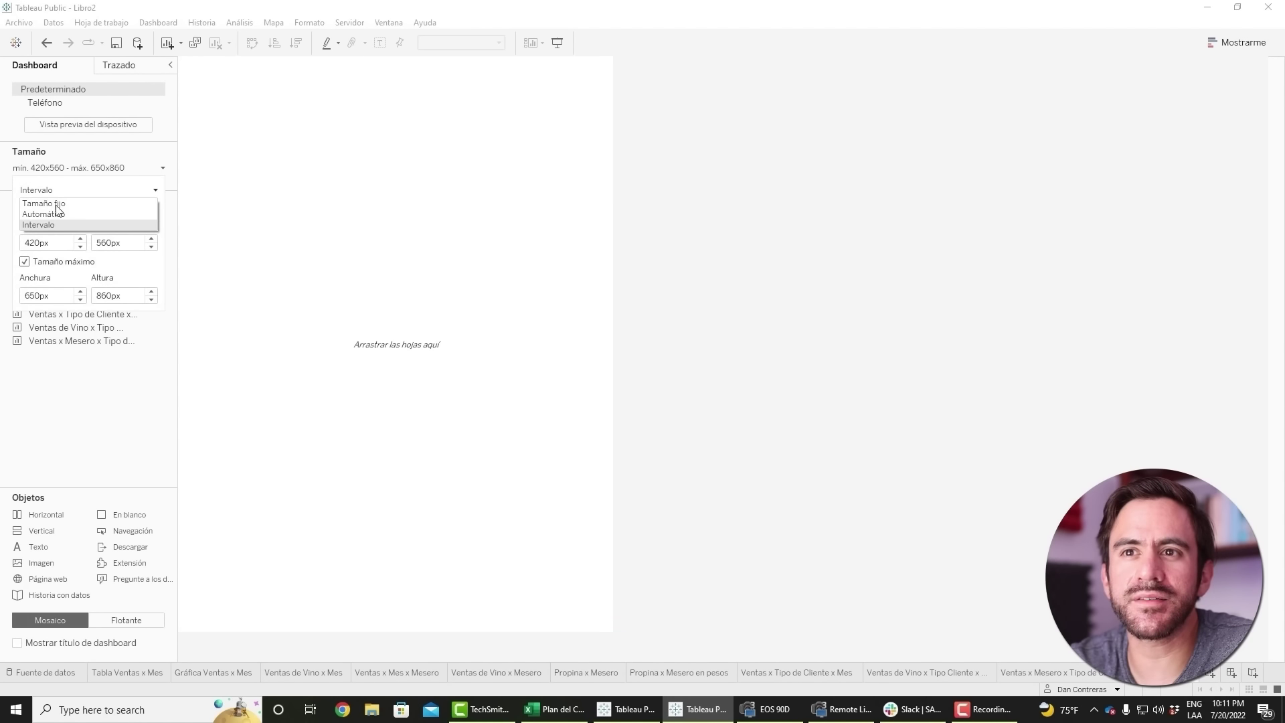
{"action": "left_click", "coordinate": [54, 215]}
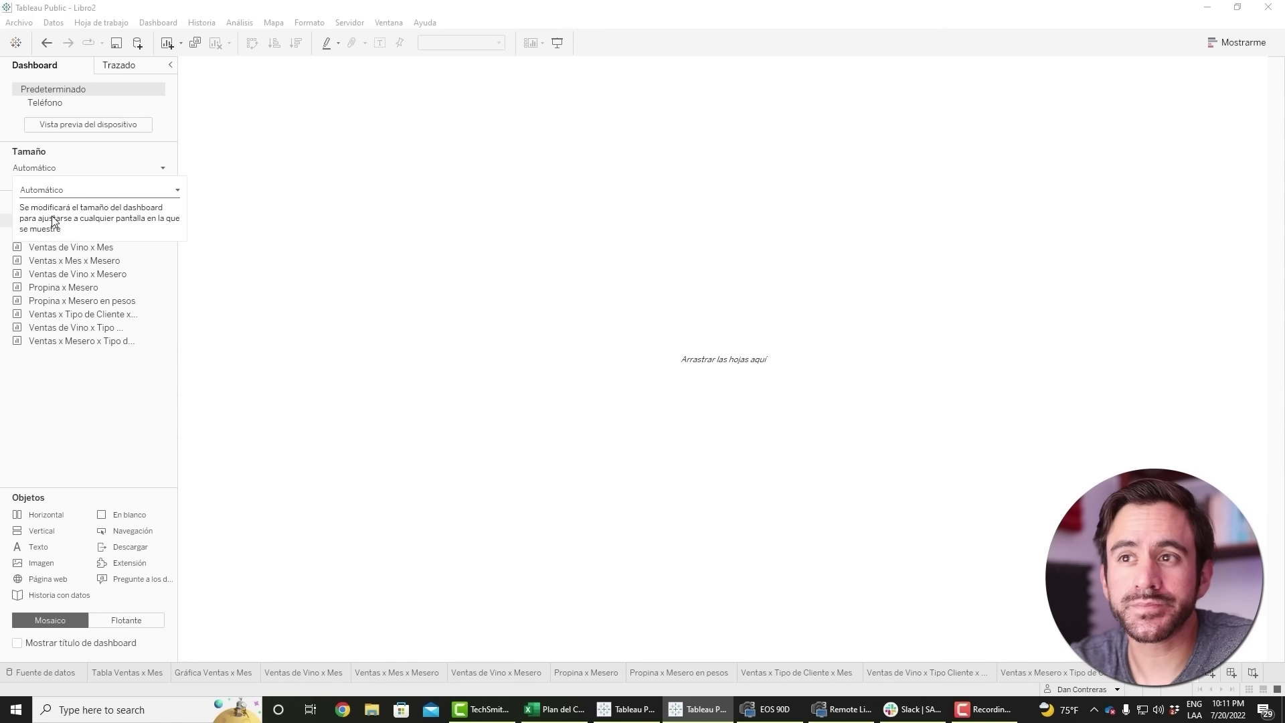
{"action": "left_click", "coordinate": [81, 194]}
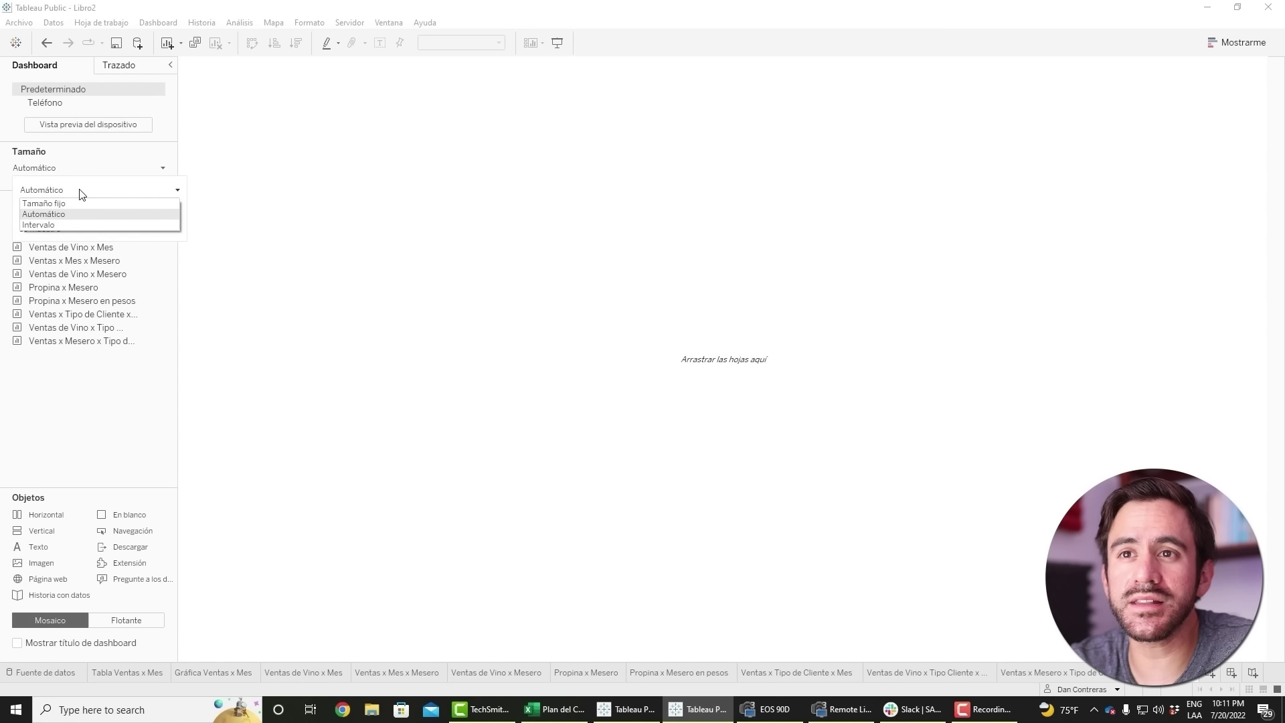
{"action": "left_click", "coordinate": [67, 179]}
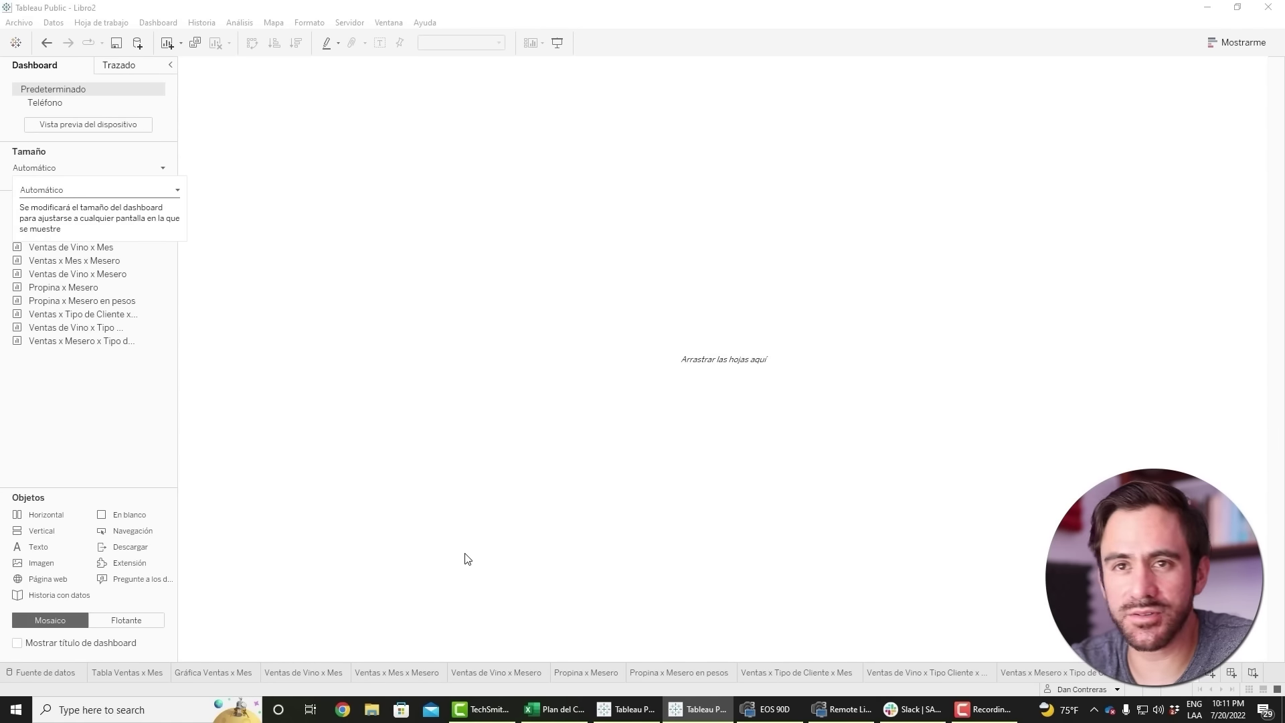
Switch to Tamaño fijo with the Escritorio genérico 1366 x 768 preset.
{"action": "left_click", "coordinate": [120, 194]}
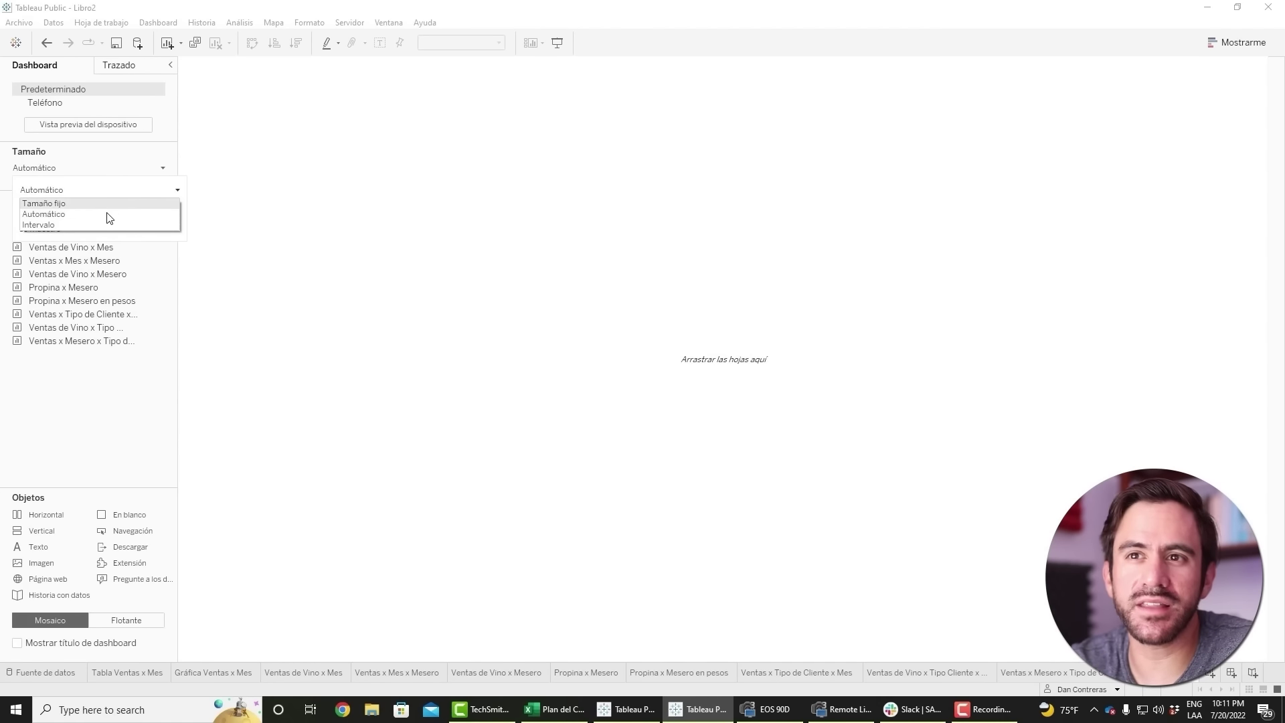
{"action": "left_click", "coordinate": [84, 204]}
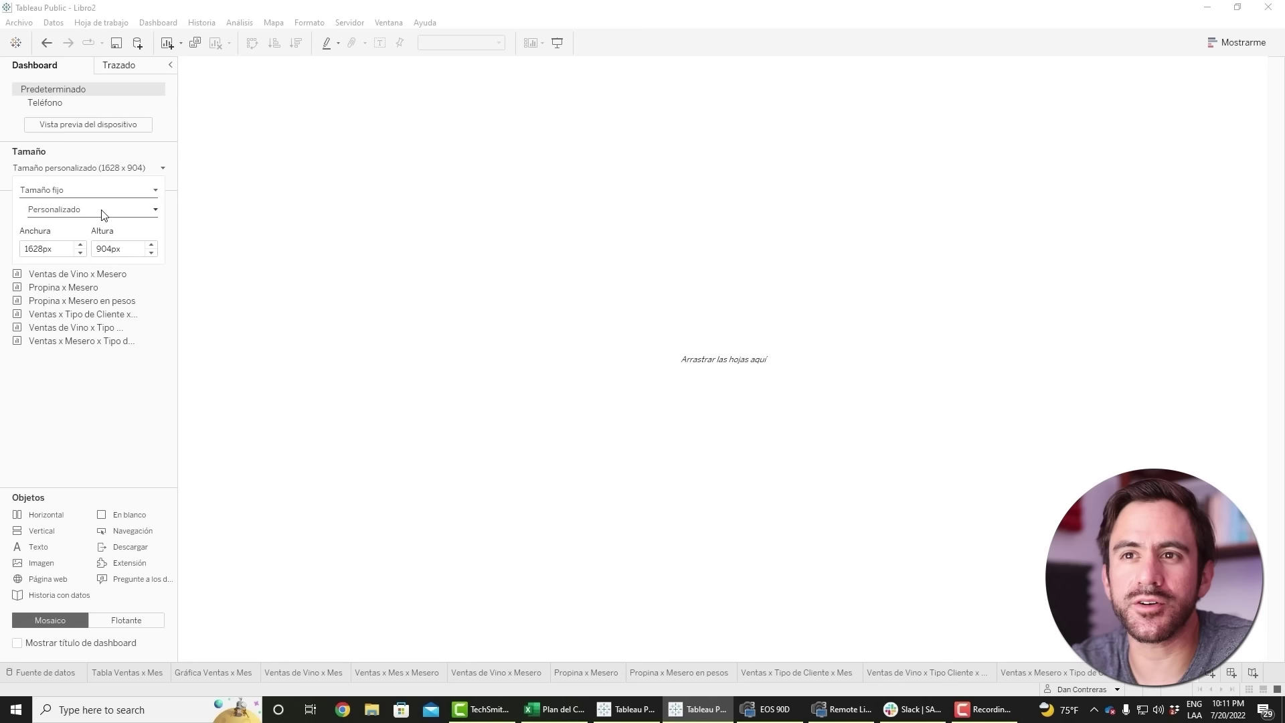
{"action": "left_click", "coordinate": [111, 212]}
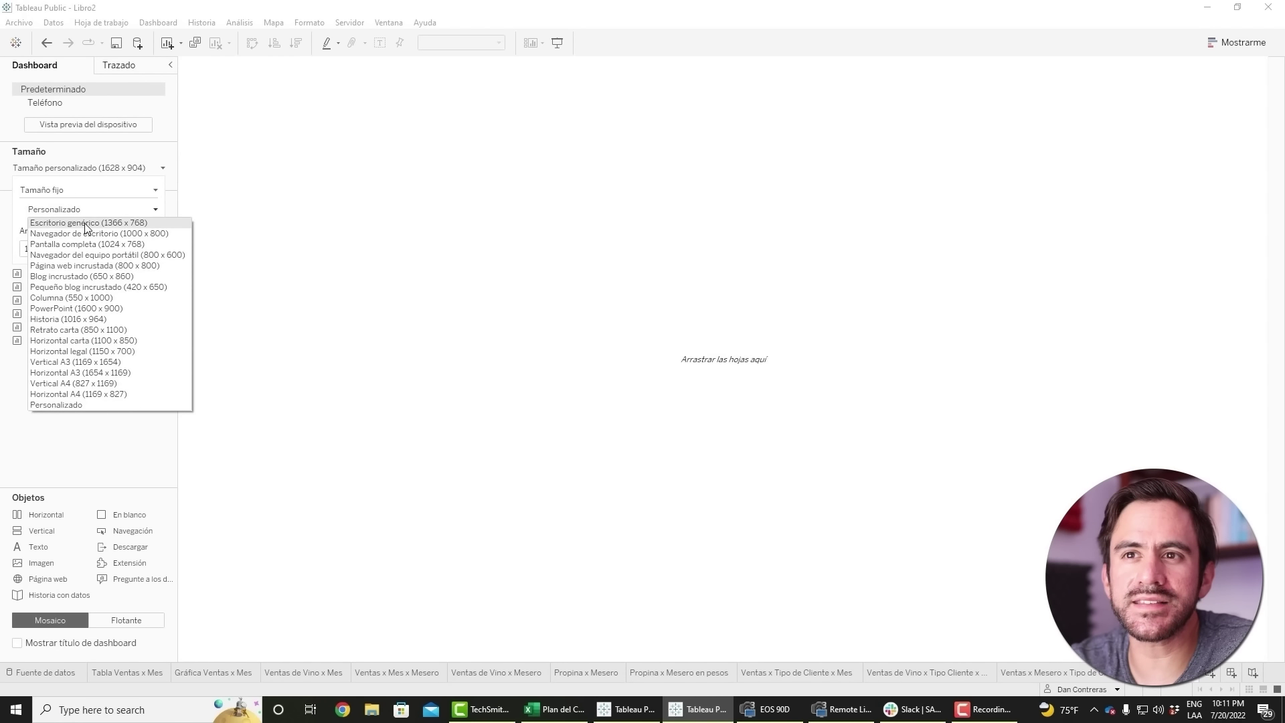
{"action": "left_click", "coordinate": [86, 222]}
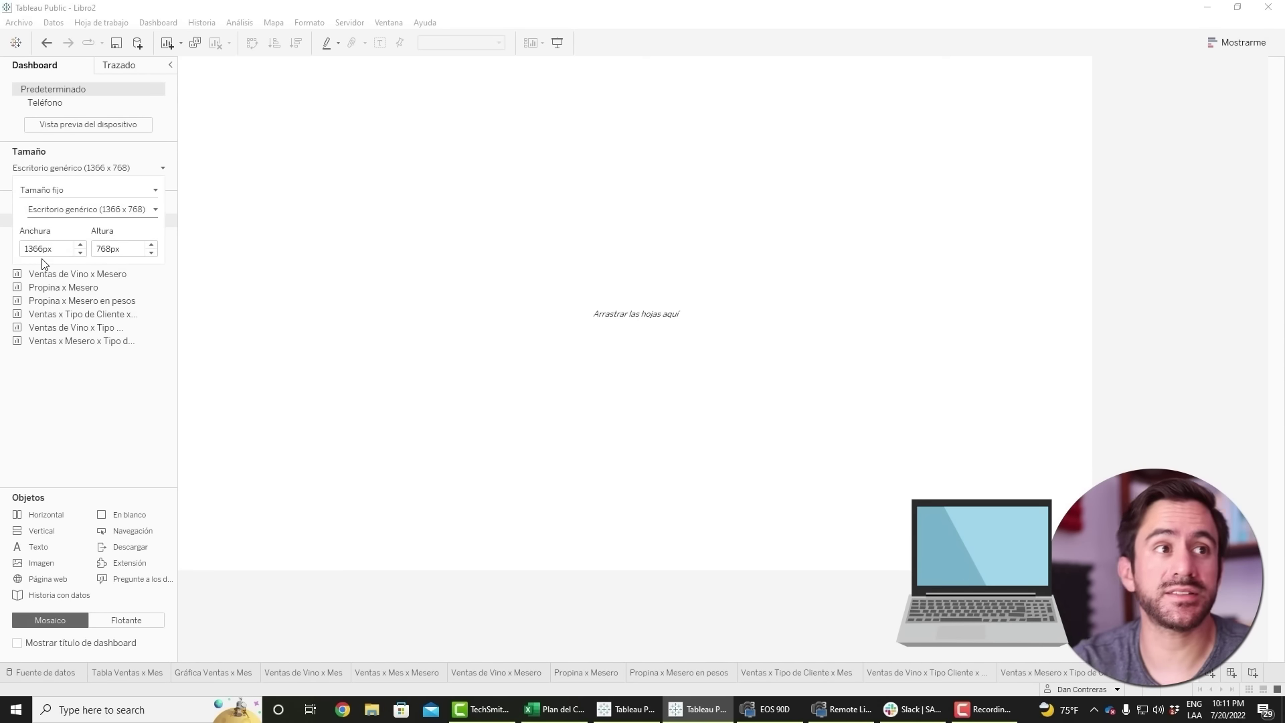
{"action": "left_click", "coordinate": [362, 275]}
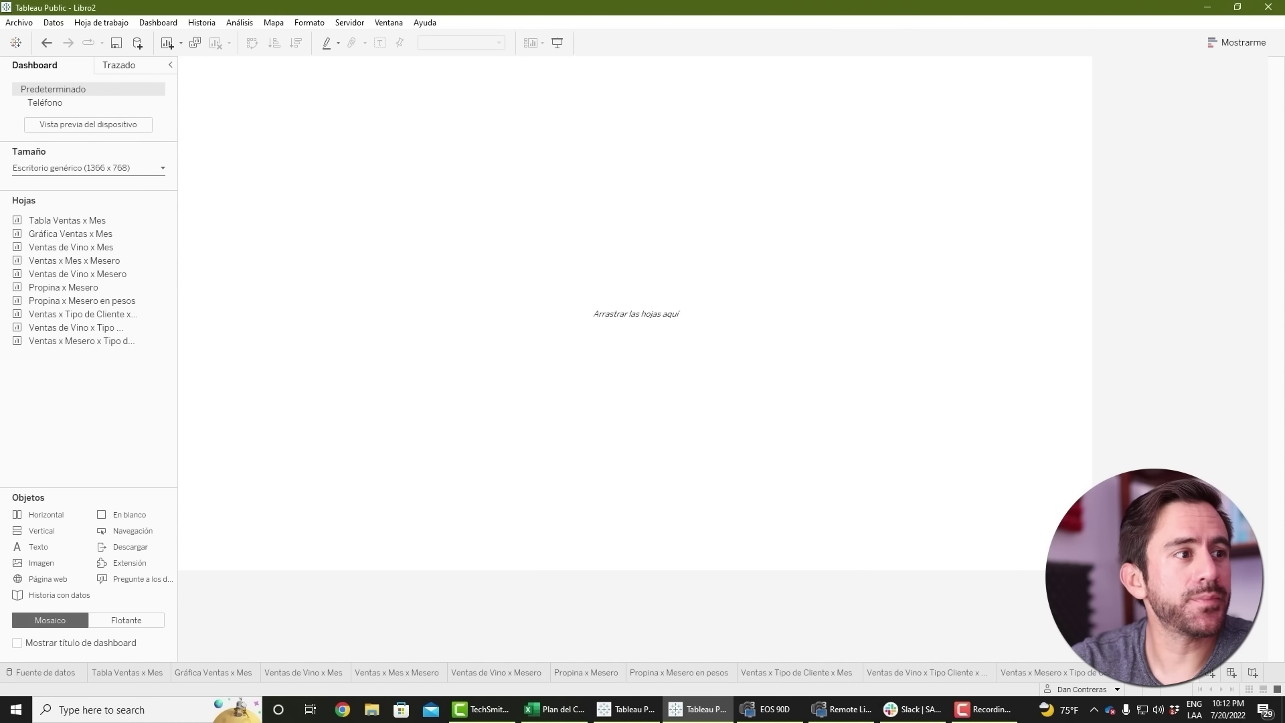
{"action": "key", "text": "alt+Tab"}
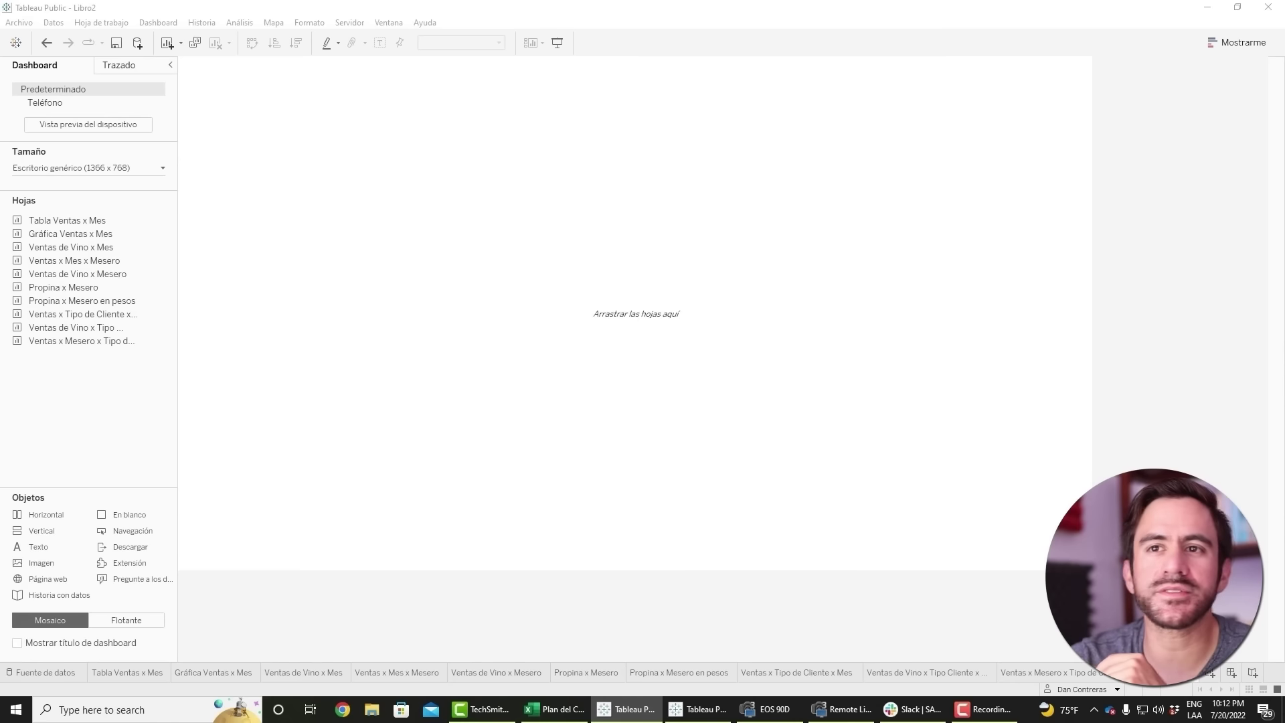
Place the Tabla Ventas x Mes table on the dashboard.
{"action": "mouse_move", "coordinate": [66, 219]}
{"action": "left_click", "coordinate": [42, 223]}
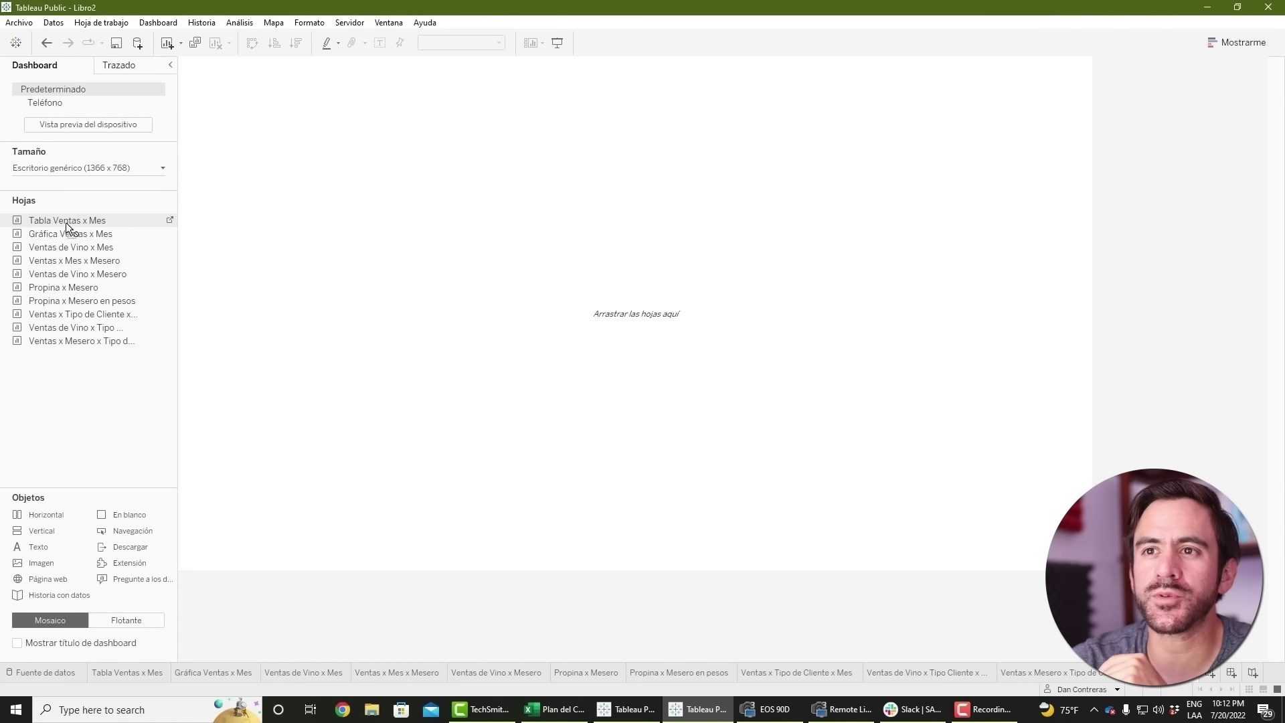
{"action": "mouse_move", "coordinate": [134, 235]}
{"action": "left_mouse_down"}
{"action": "mouse_move", "coordinate": [250, 249]}
{"action": "mouse_move", "coordinate": [322, 209]}
{"action": "left_mouse_up"}
{"action": "left_click_drag", "start_coordinate": [697, 234], "coordinate": [660, 301]}
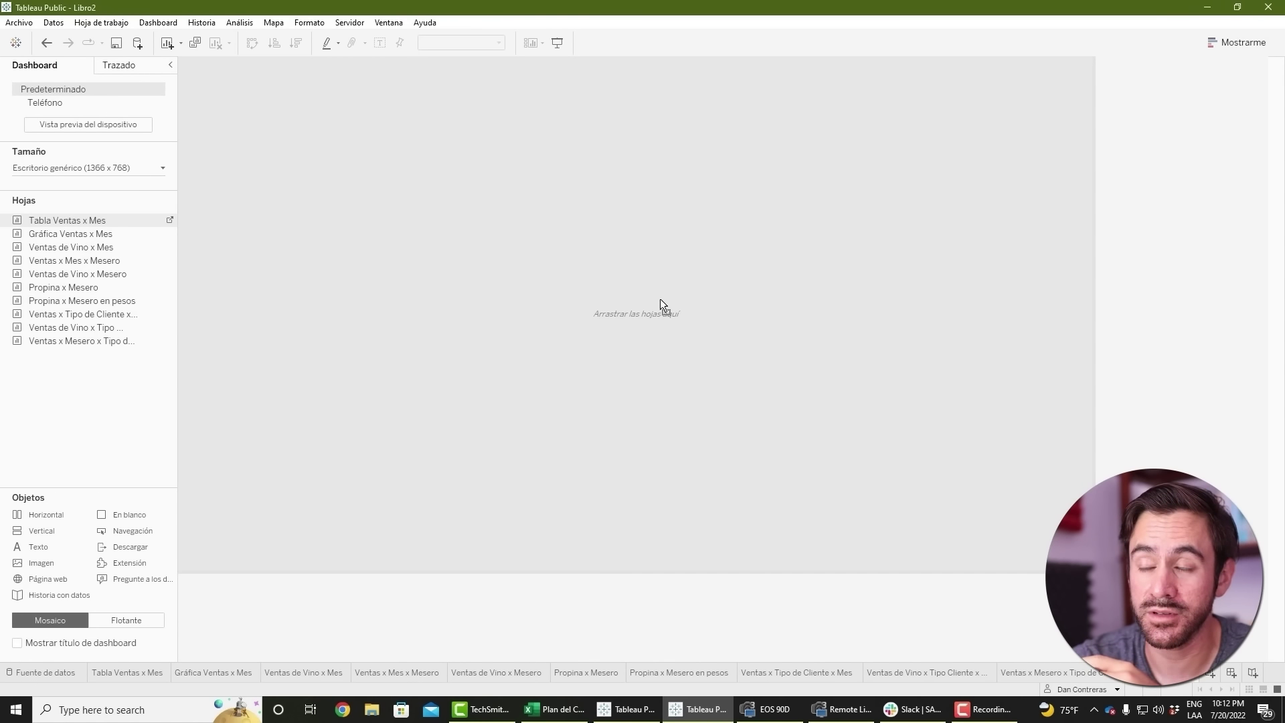
{"action": "left_click_drag", "start_coordinate": [660, 302], "coordinate": [660, 302]}
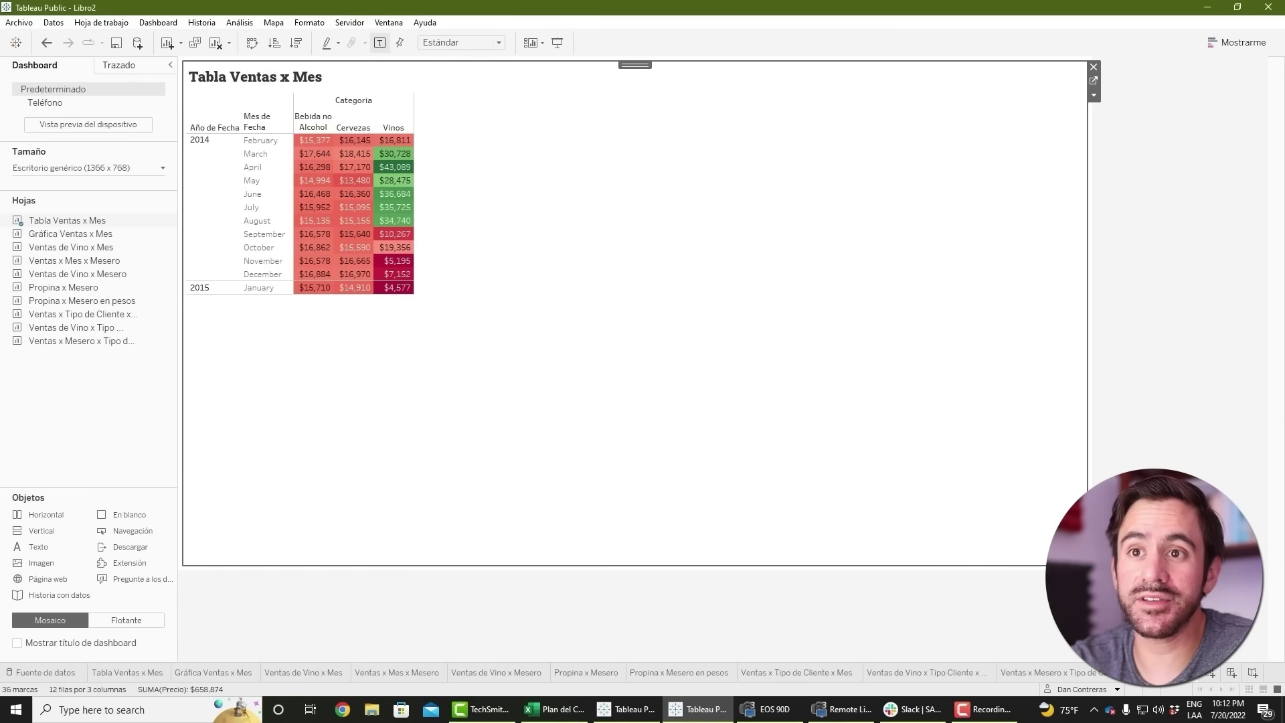
{"action": "mouse_move", "coordinate": [71, 247]}
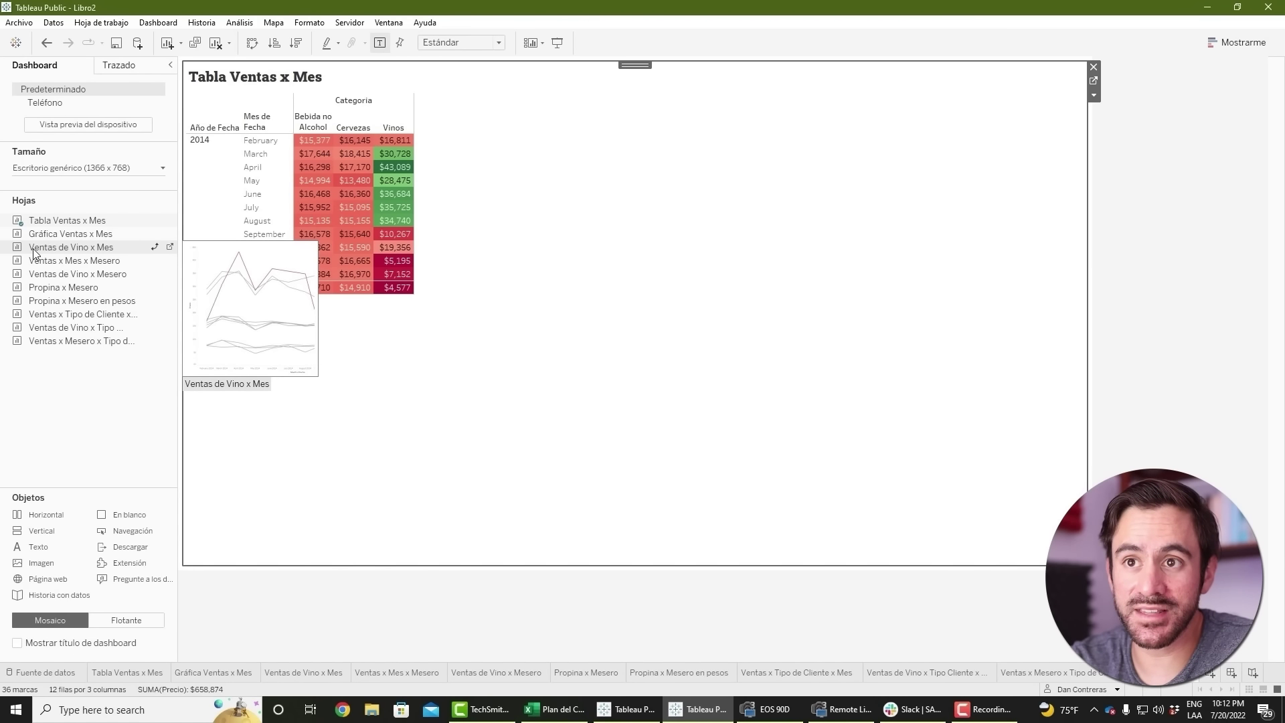
Drop the Ventas de Vino x Mes chart below the table and remove the Categoria legend.
{"action": "left_click_drag", "start_coordinate": [34, 253], "coordinate": [279, 274]}
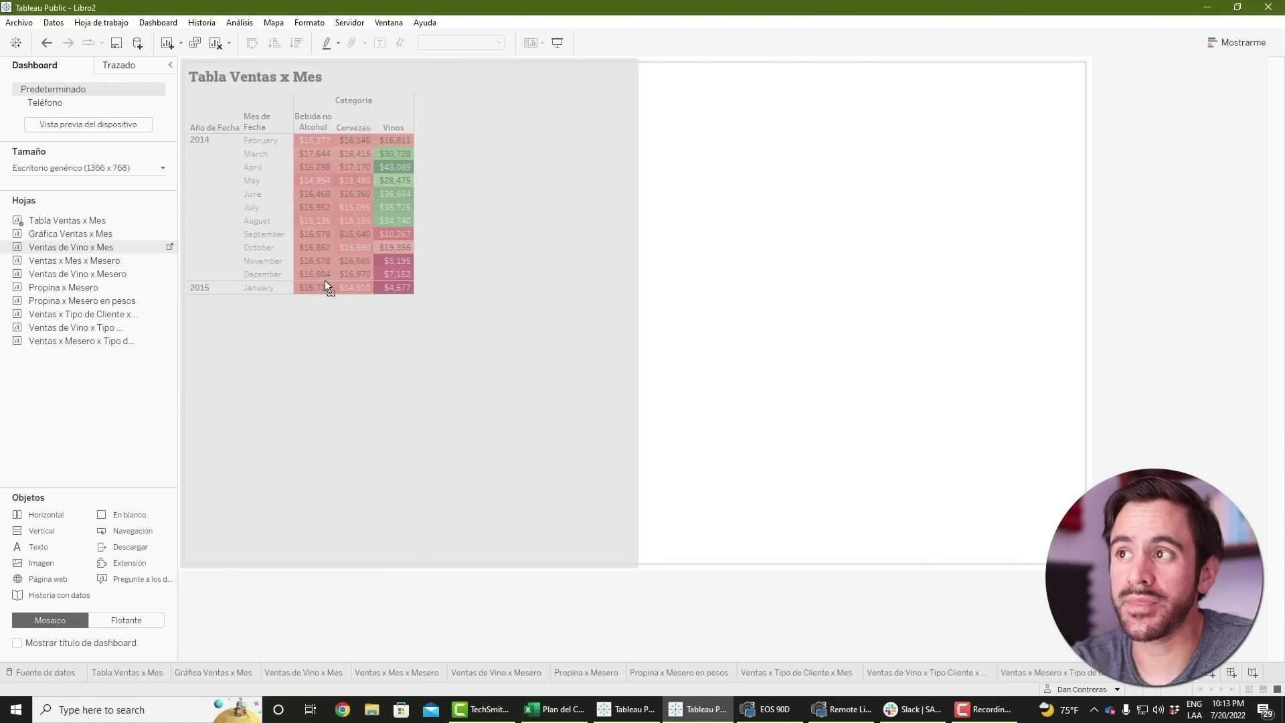
{"action": "left_click_drag", "start_coordinate": [543, 283], "coordinate": [756, 275]}
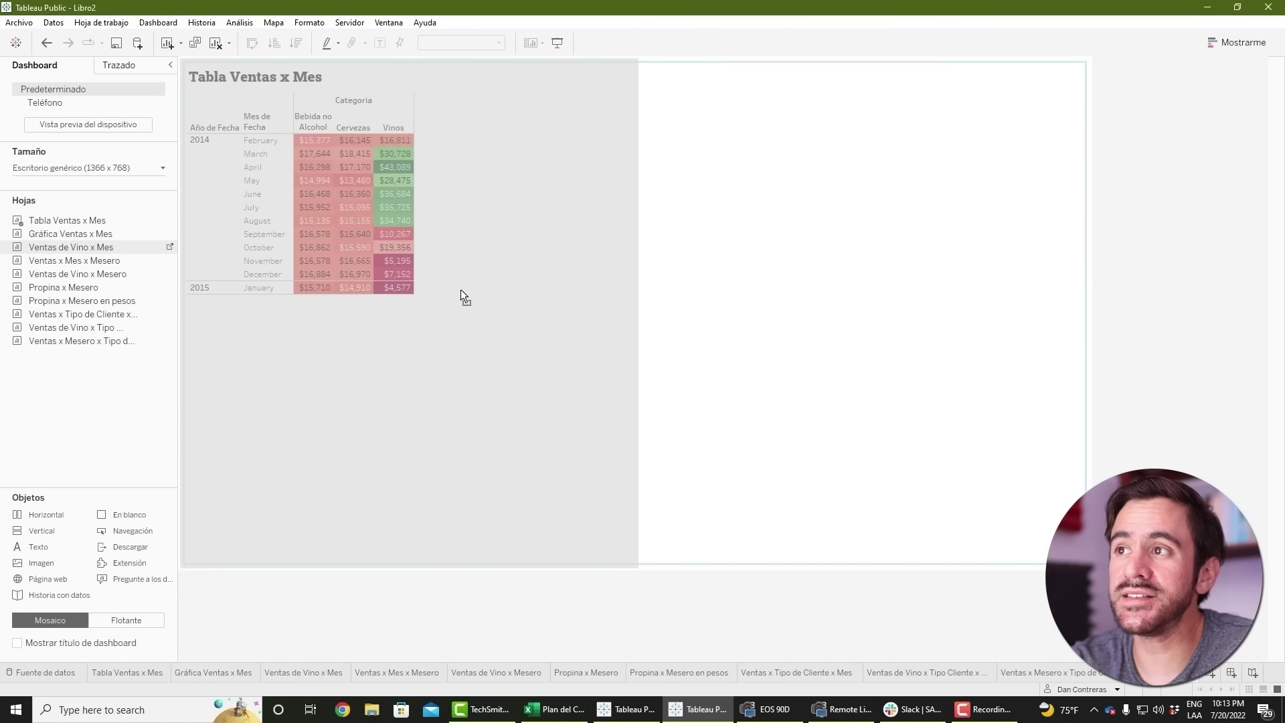
{"action": "mouse_move", "coordinate": [756, 274]}
{"action": "left_mouse_down"}
{"action": "mouse_move", "coordinate": [620, 294]}
{"action": "mouse_move", "coordinate": [806, 306]}
{"action": "left_mouse_up"}
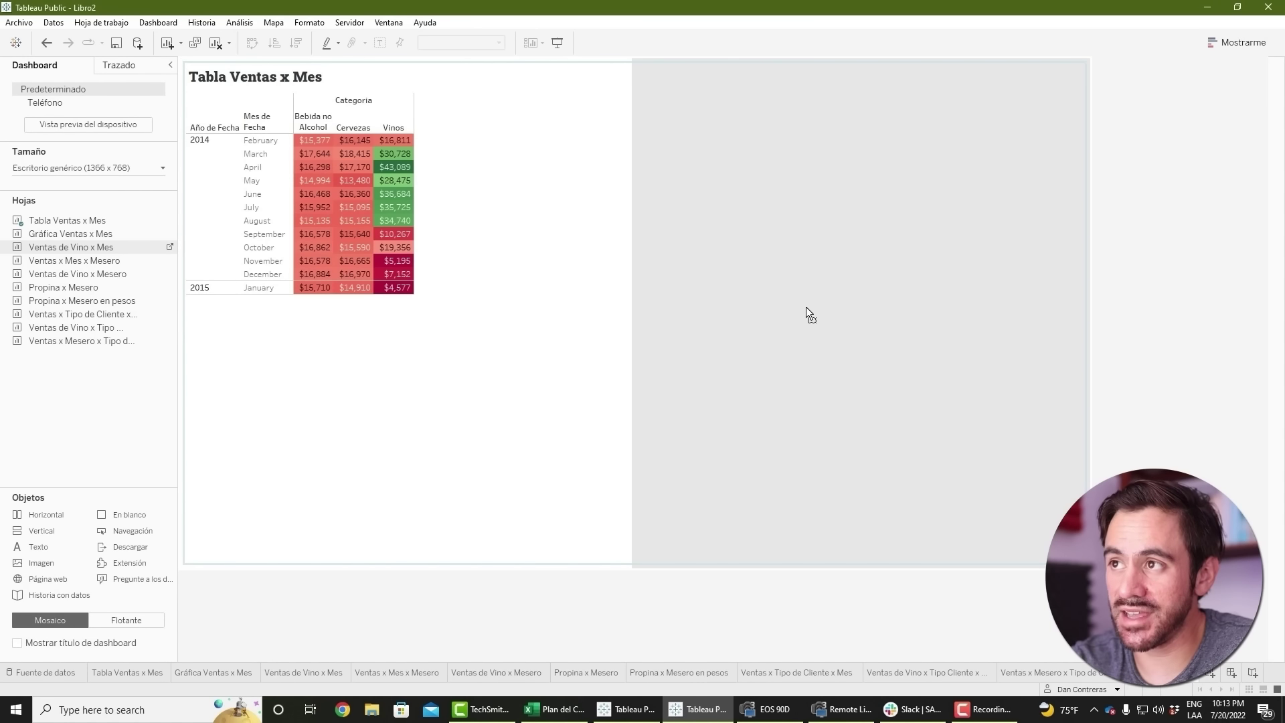
{"action": "mouse_move", "coordinate": [806, 307]}
{"action": "left_mouse_down"}
{"action": "mouse_move", "coordinate": [673, 187]}
{"action": "mouse_move", "coordinate": [620, 451]}
{"action": "left_mouse_up"}
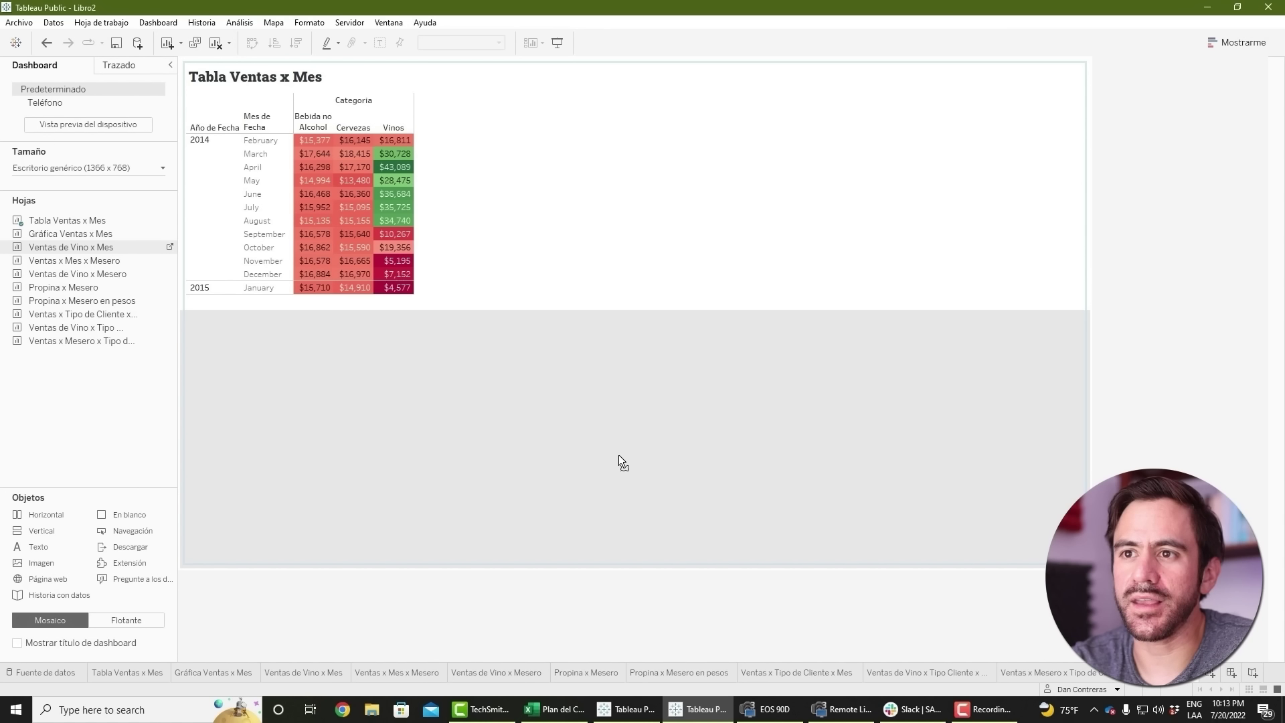
{"action": "left_click_drag", "start_coordinate": [619, 455], "coordinate": [618, 455]}
{"action": "right_click", "coordinate": [618, 455]}
{"action": "left_click", "coordinate": [1190, 382]}
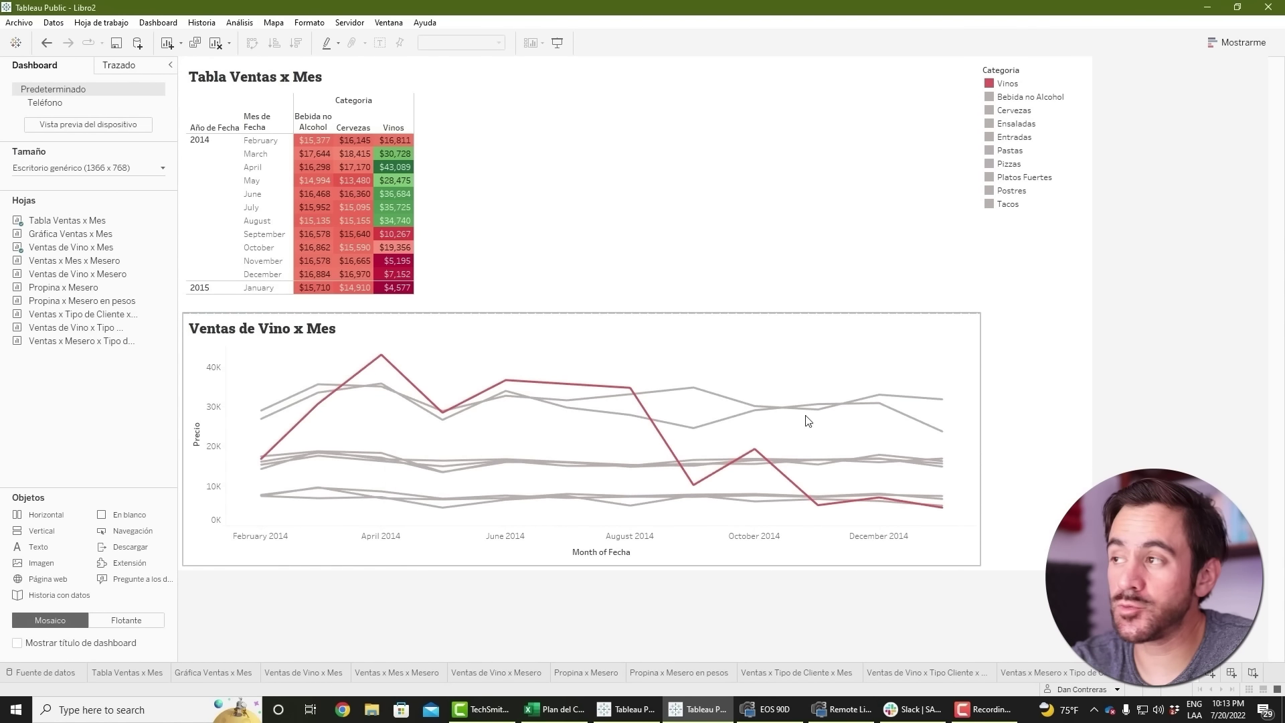
{"action": "left_click", "coordinate": [1057, 198]}
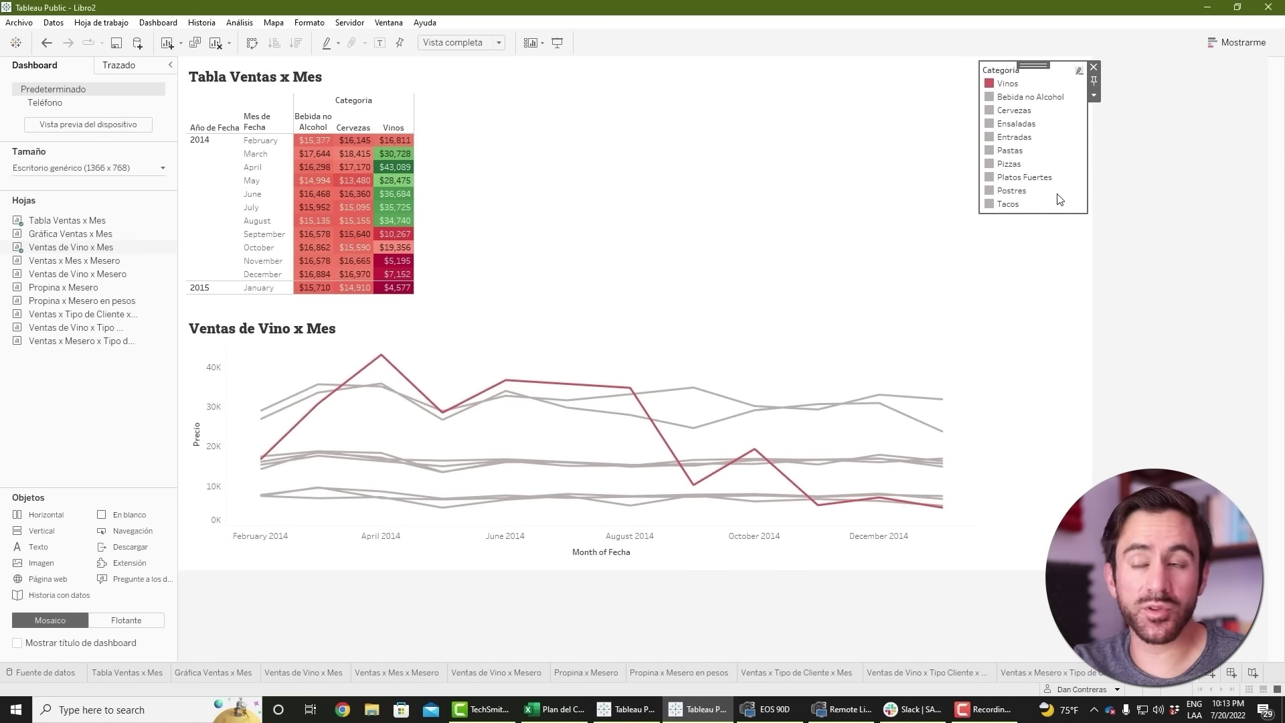
{"action": "left_click", "coordinate": [1093, 68]}
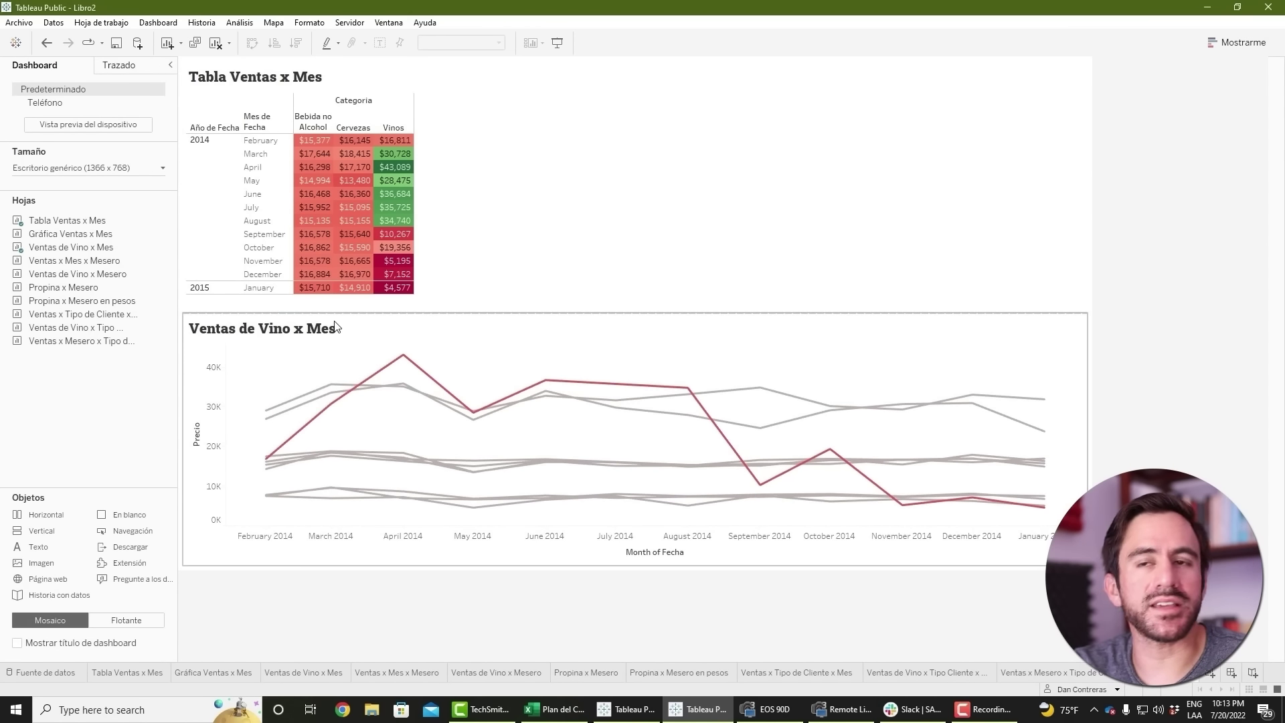
{"action": "mouse_move", "coordinate": [63, 287]}
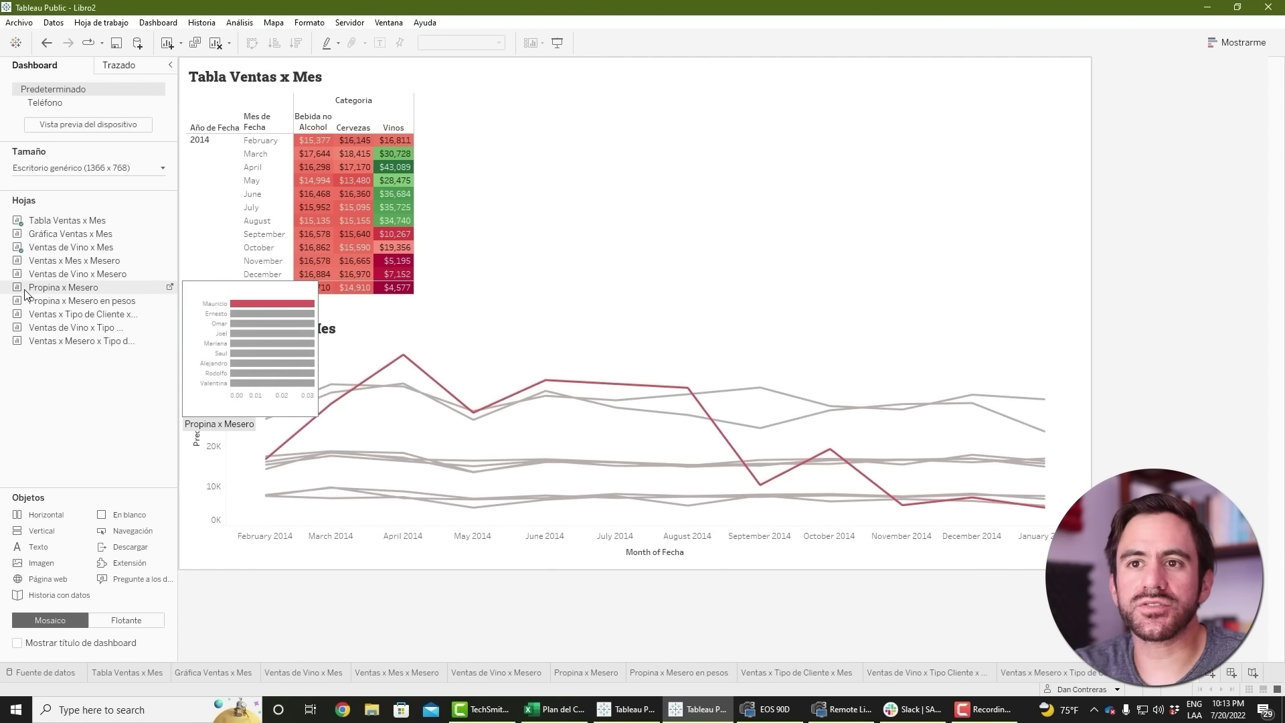
Add the Propina x Mesero chart right of the table and remove the In/Out legend.
{"action": "left_click_drag", "start_coordinate": [25, 294], "coordinate": [371, 274]}
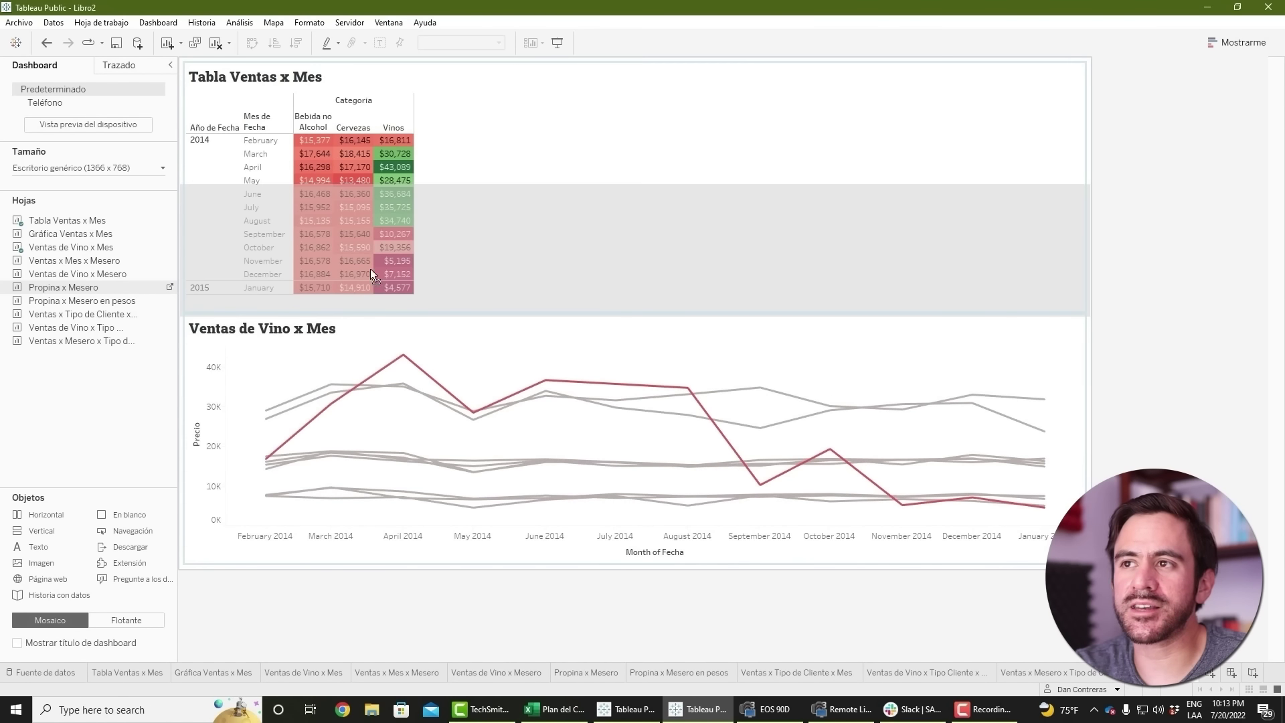
{"action": "mouse_move", "coordinate": [689, 200]}
{"action": "left_mouse_down"}
{"action": "mouse_move", "coordinate": [482, 431]}
{"action": "mouse_move", "coordinate": [867, 162]}
{"action": "mouse_move", "coordinate": [621, 495]}
{"action": "mouse_move", "coordinate": [599, 243]}
{"action": "left_mouse_up"}
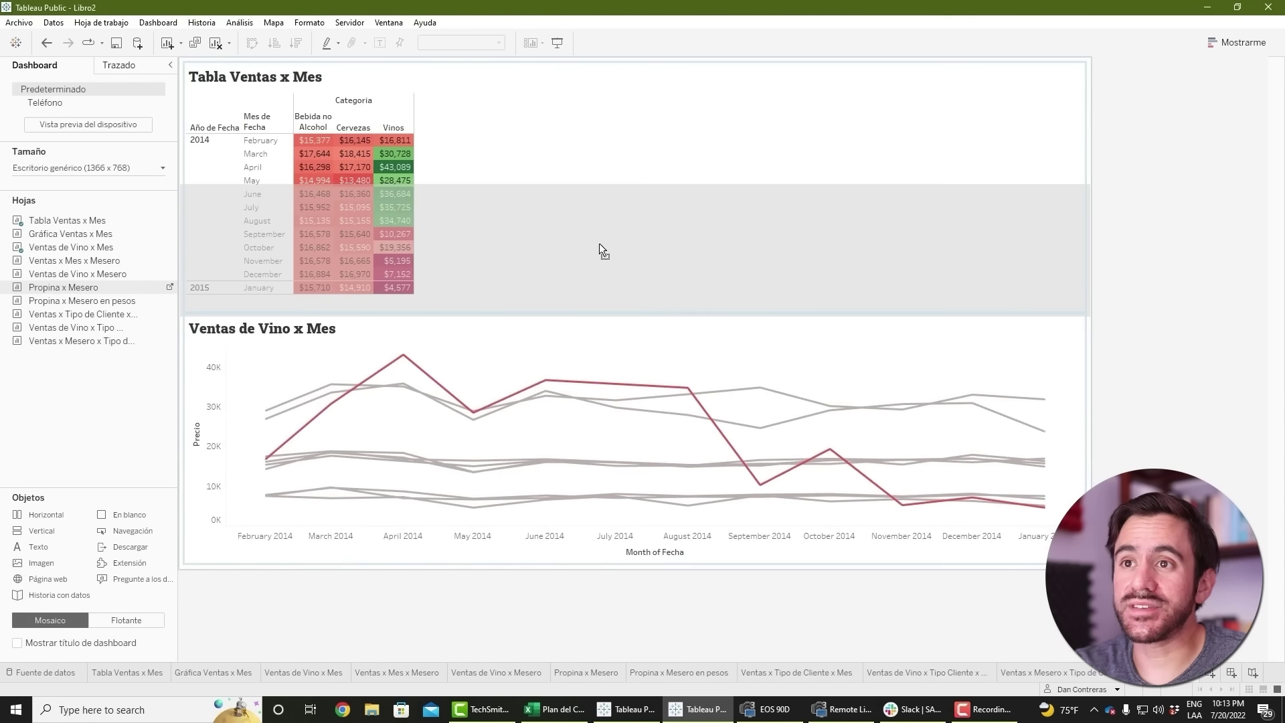
{"action": "mouse_move", "coordinate": [600, 243]}
{"action": "left_mouse_down"}
{"action": "mouse_move", "coordinate": [981, 139]}
{"action": "mouse_move", "coordinate": [977, 435]}
{"action": "mouse_move", "coordinate": [973, 190]}
{"action": "left_mouse_up"}
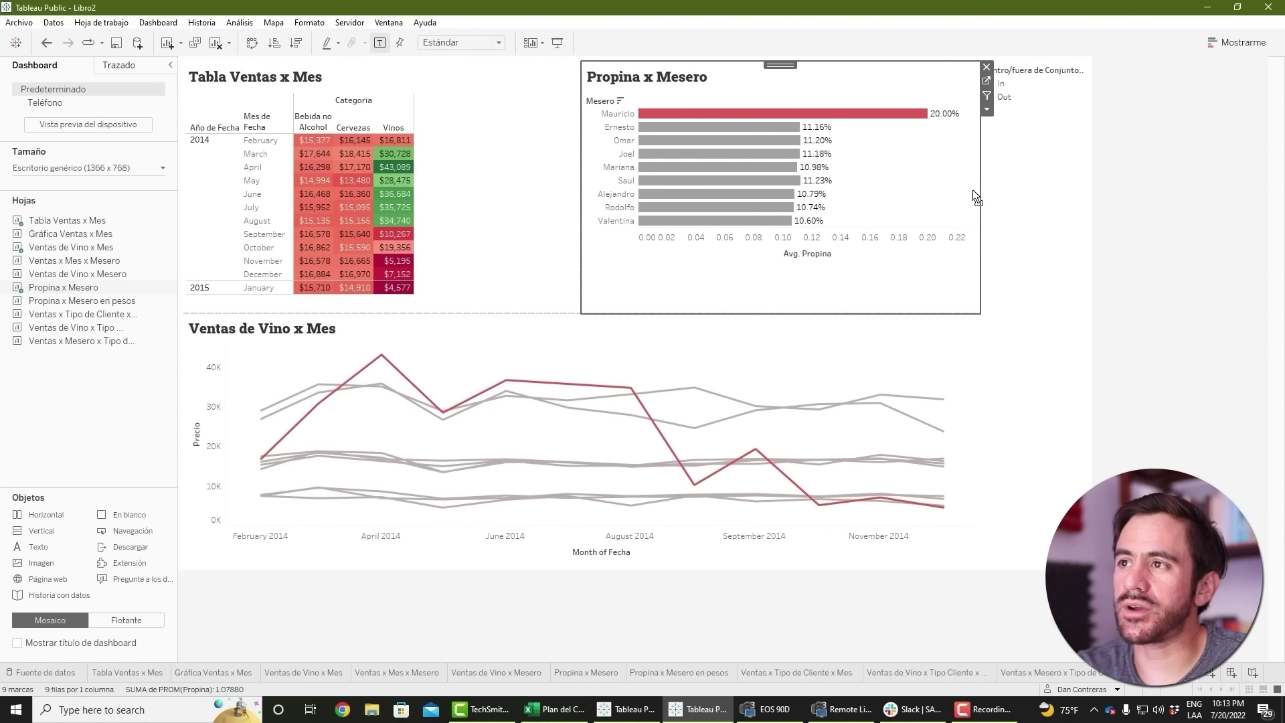
{"action": "left_click", "coordinate": [1064, 93]}
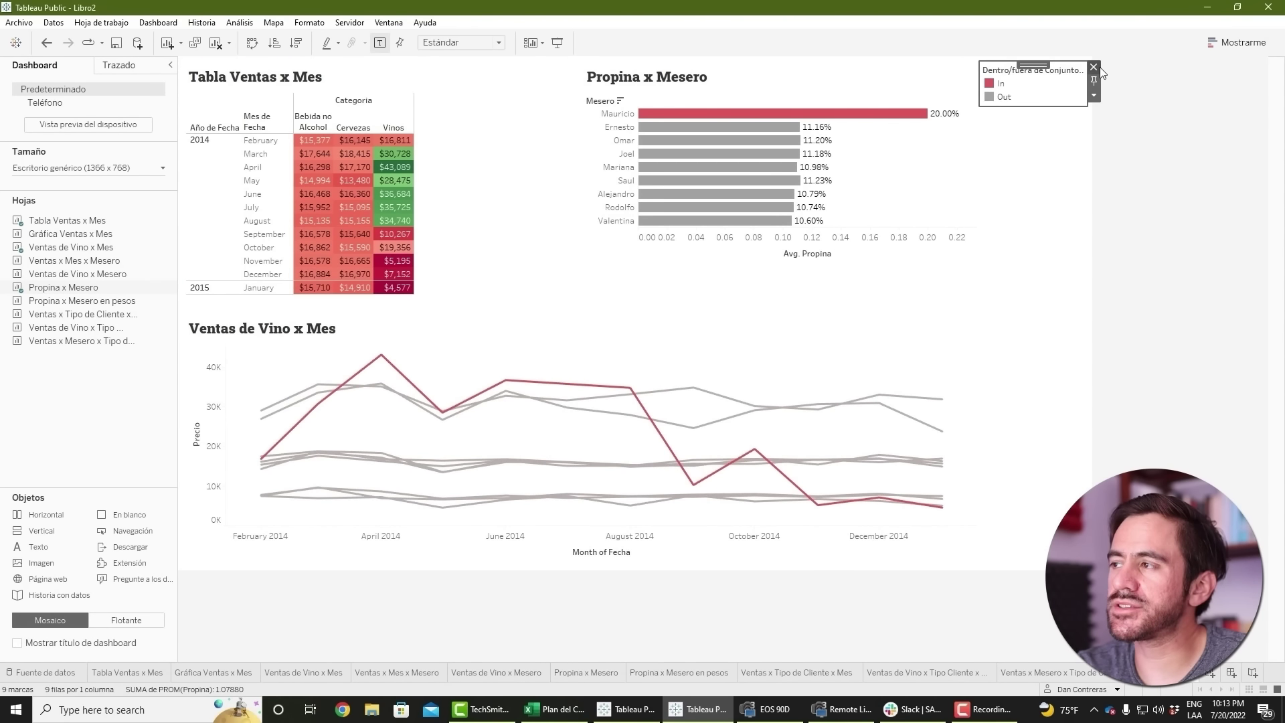
{"action": "left_click", "coordinate": [1095, 69]}
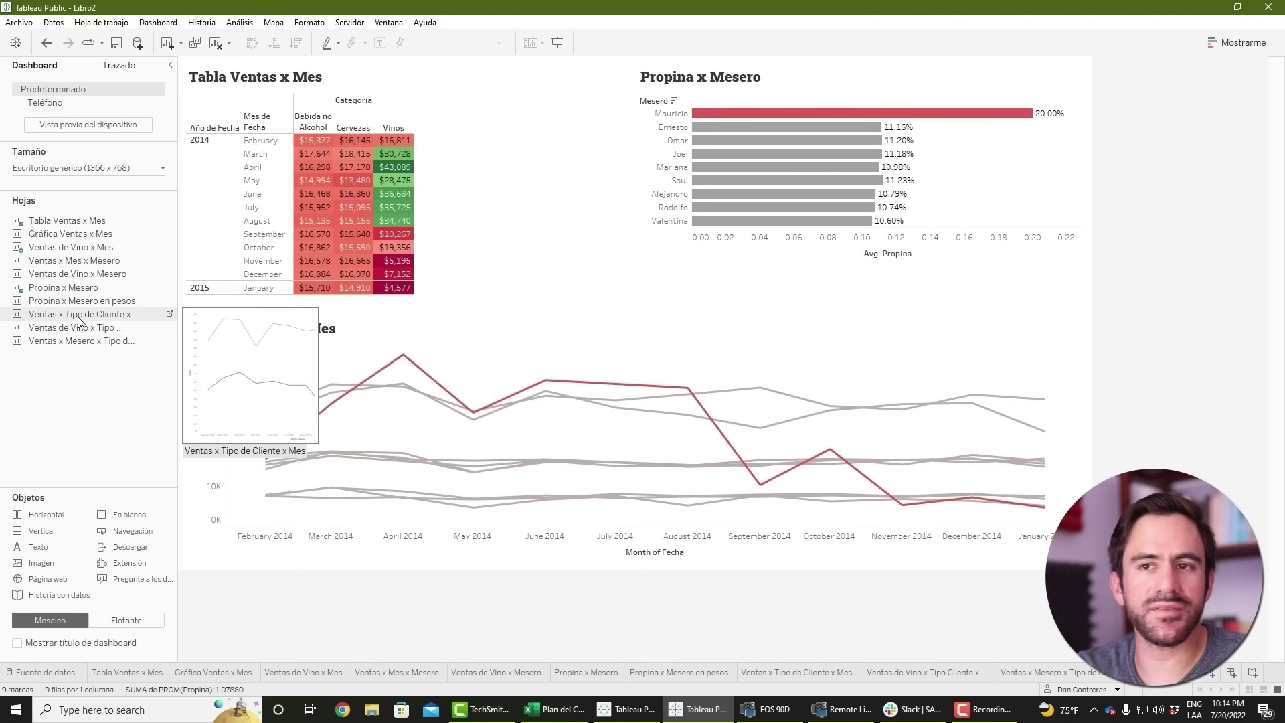
Add the Ventas x Tipo de Cliente x Mes chart right of the wine chart and remove its legend.
{"action": "left_click_drag", "start_coordinate": [57, 318], "coordinate": [882, 434]}
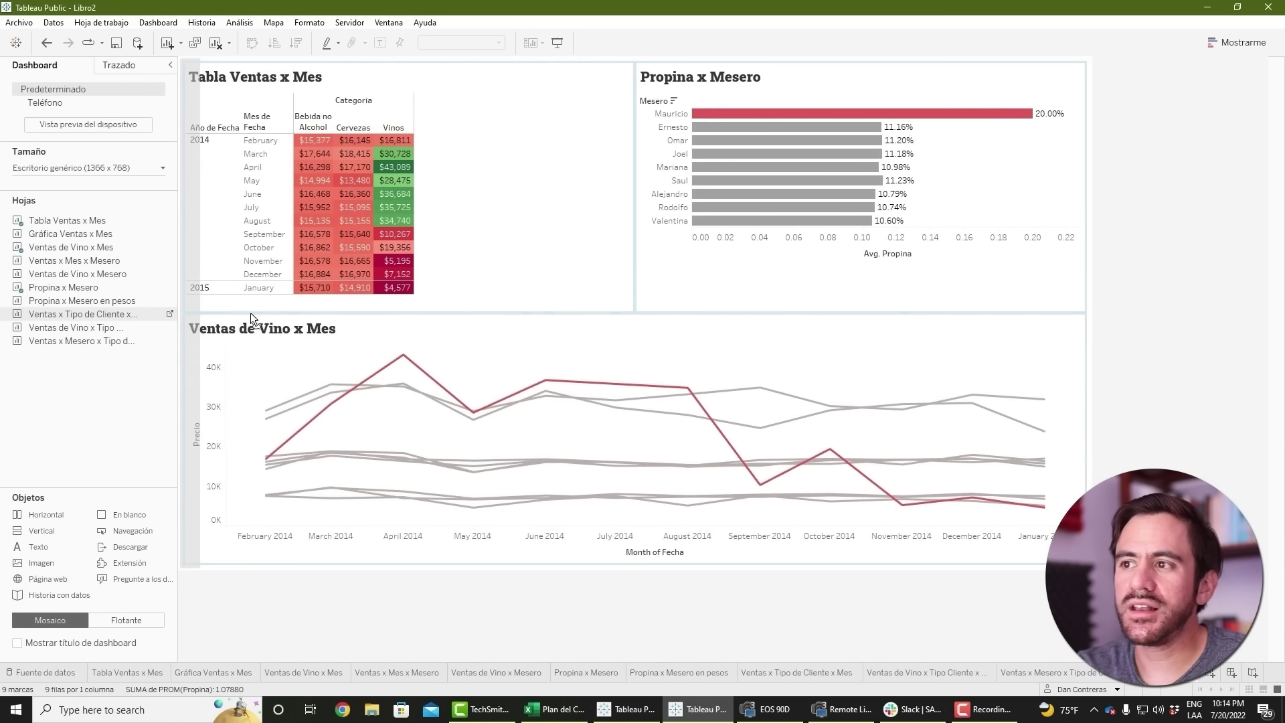
{"action": "left_click_drag", "start_coordinate": [1015, 509], "coordinate": [1004, 495]}
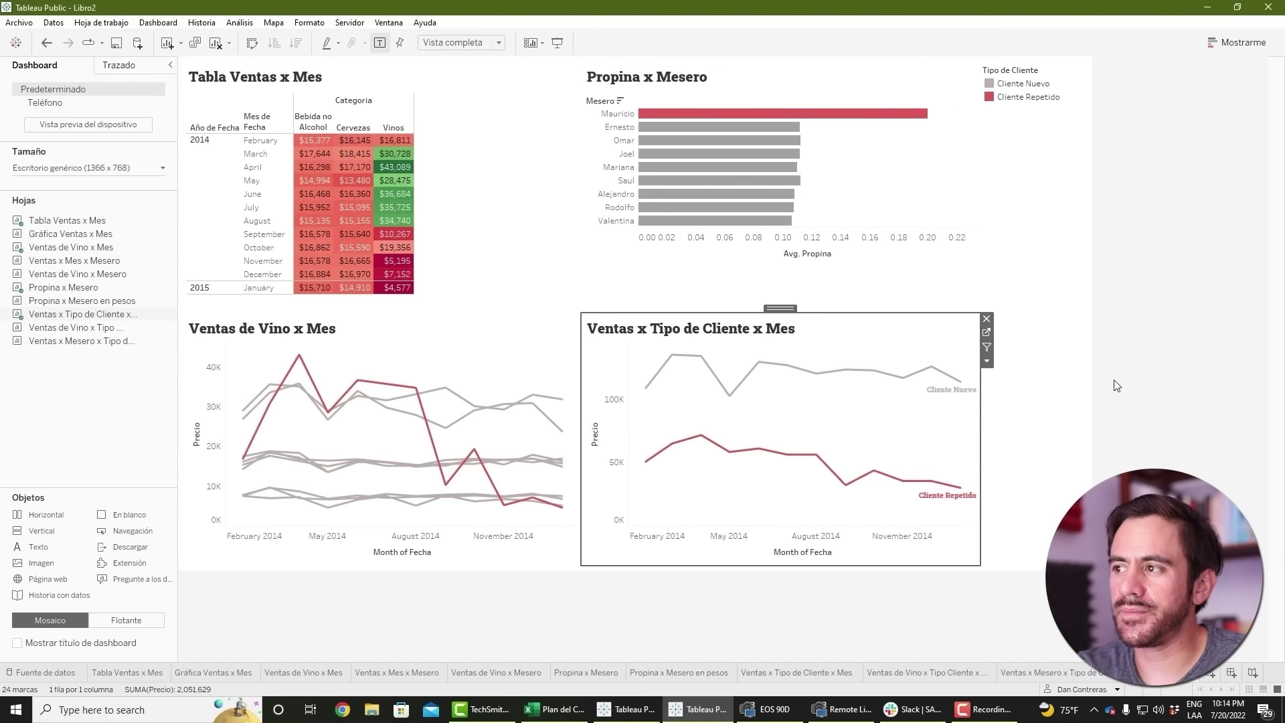
{"action": "left_click", "coordinate": [1023, 83]}
{"action": "left_click", "coordinate": [1092, 67]}
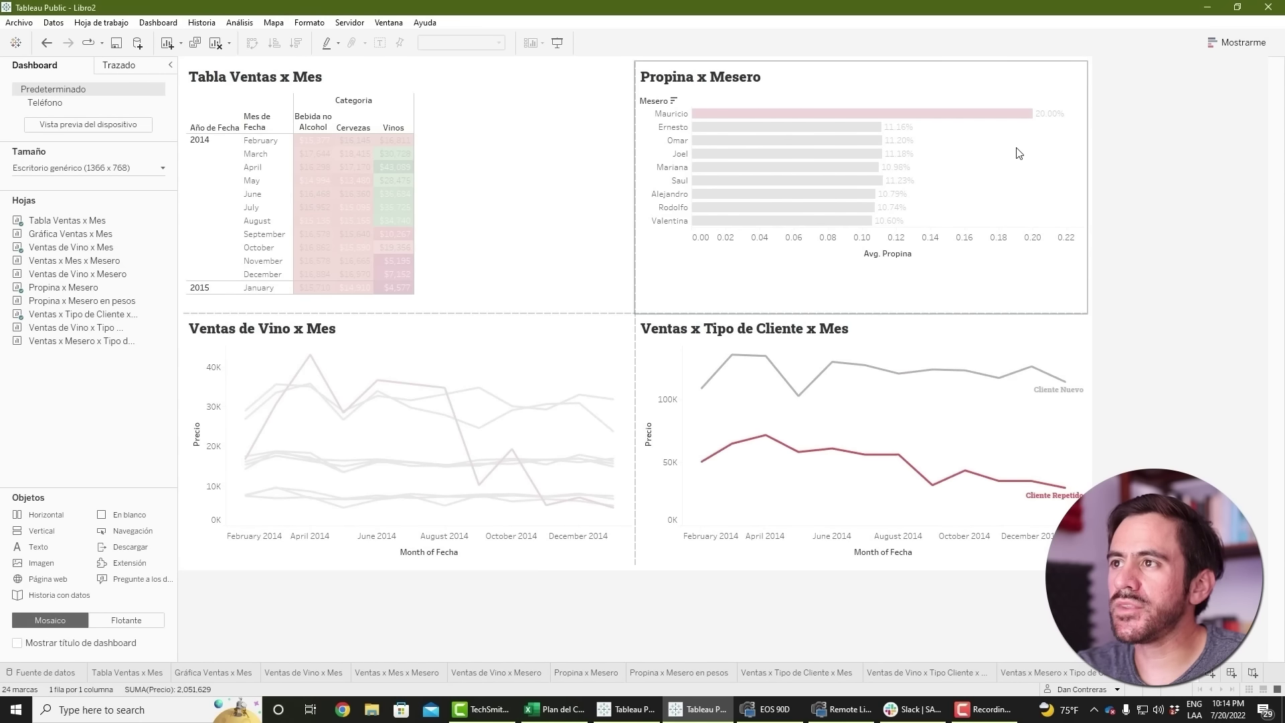
Test selecting waiter bars and April/May 2014 Vinos cells in the dashboard zones.
{"action": "left_click", "coordinate": [1017, 186]}
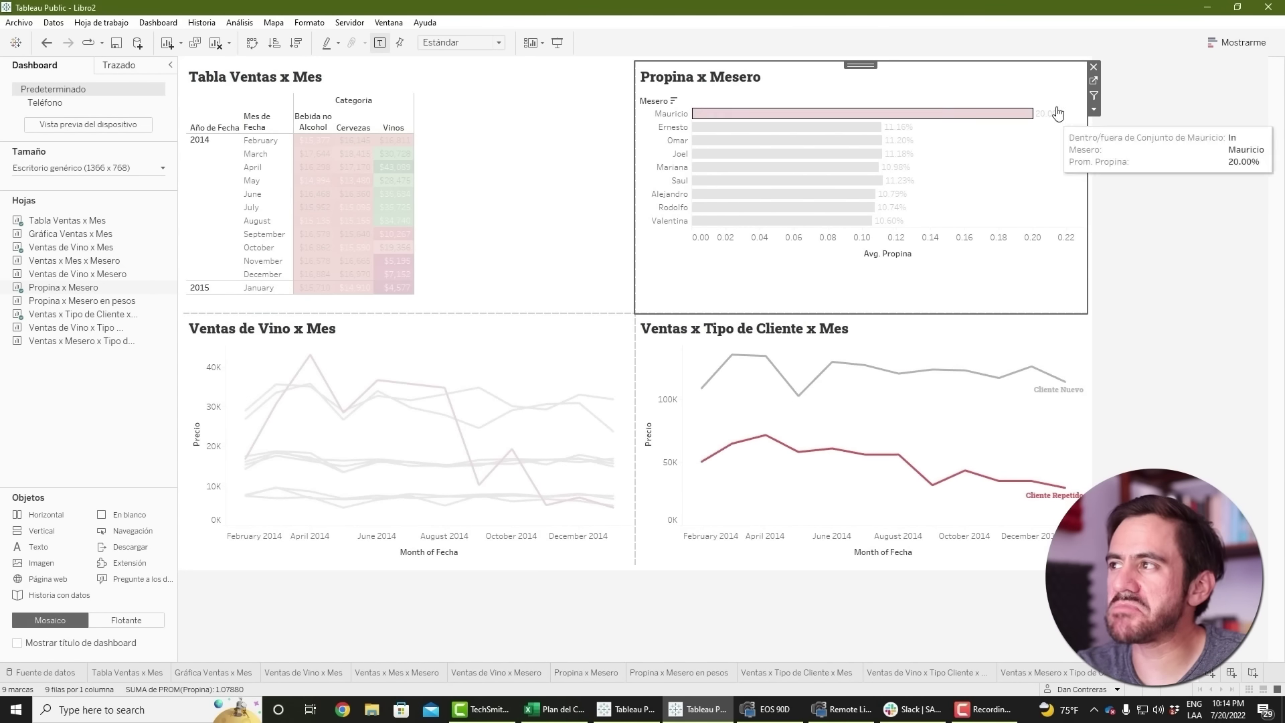
{"action": "left_click", "coordinate": [746, 181]}
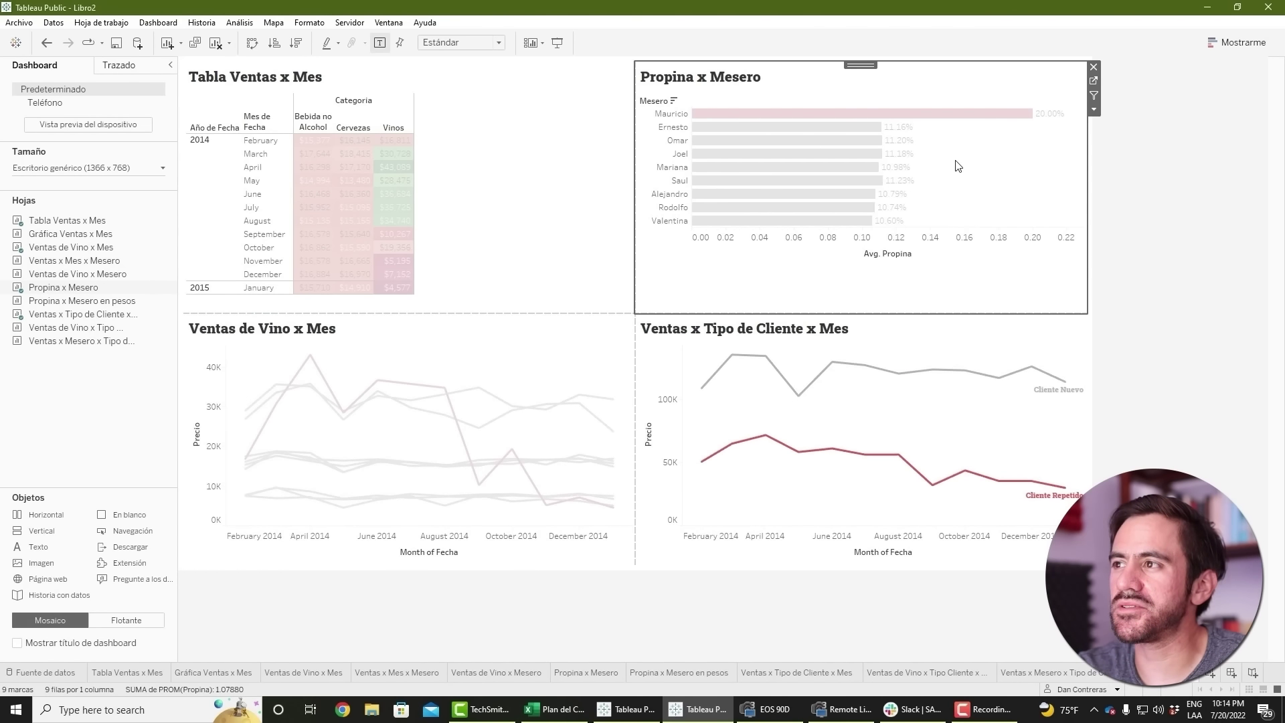
{"action": "left_click", "coordinate": [812, 497]}
{"action": "left_click", "coordinate": [469, 146]}
{"action": "left_click", "coordinate": [395, 180]}
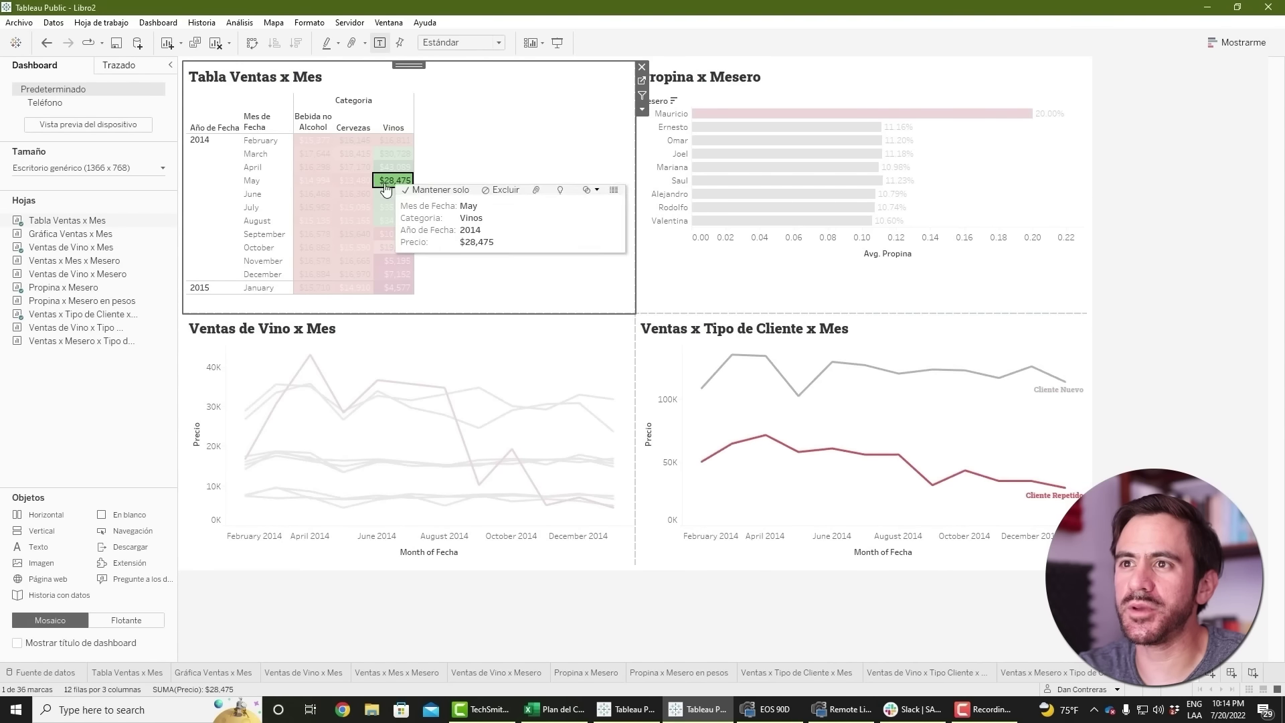
{"action": "left_click", "coordinate": [394, 167]}
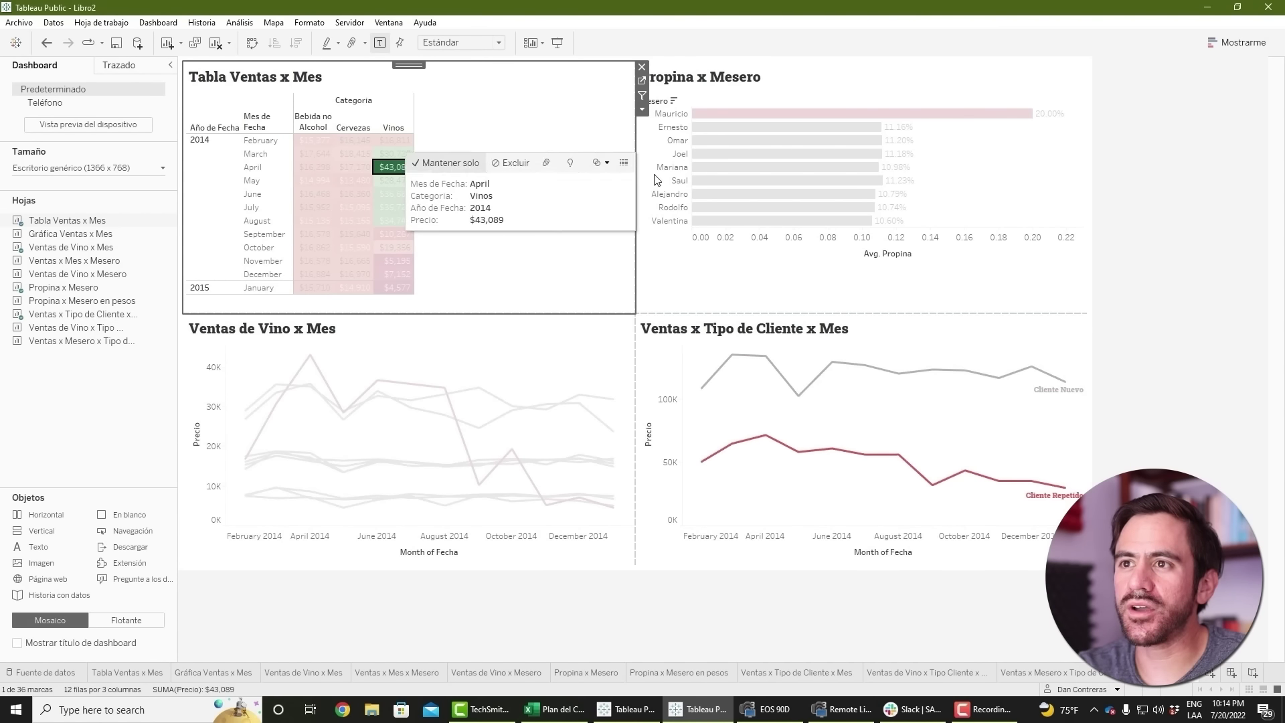
{"action": "left_click", "coordinate": [1165, 192]}
{"action": "left_click", "coordinate": [451, 165]}
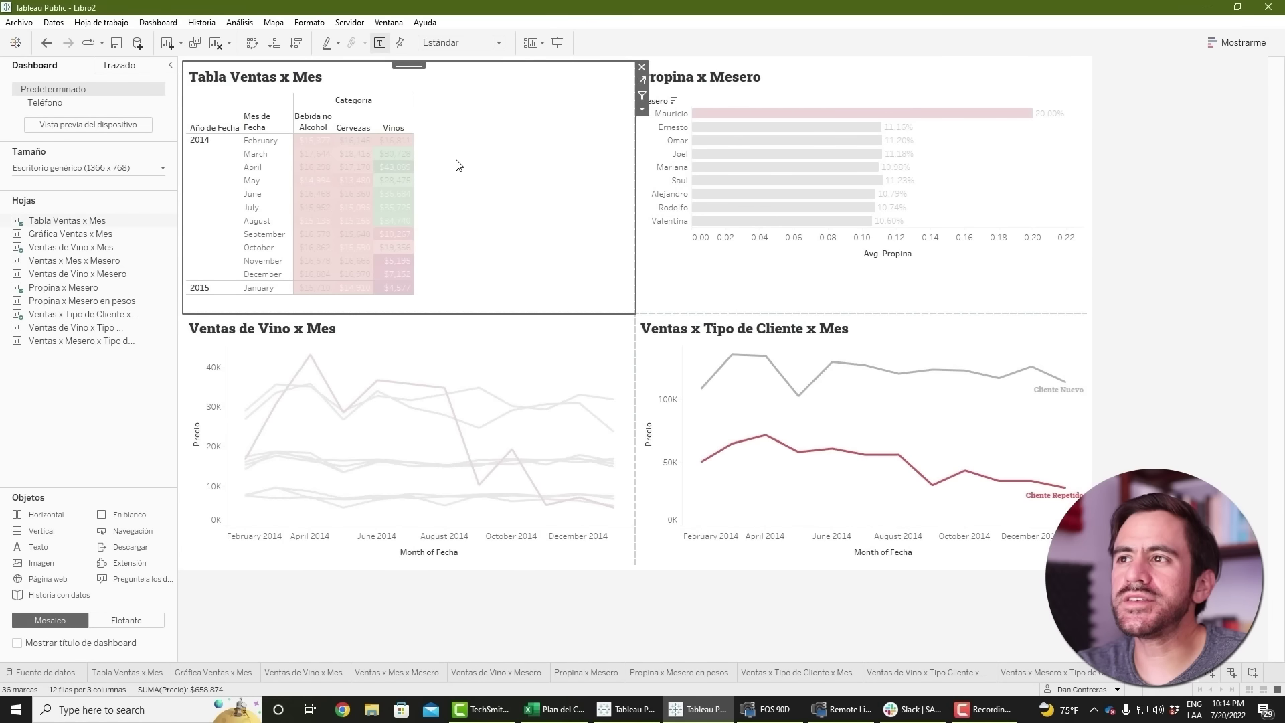
{"action": "left_click", "coordinate": [719, 410]}
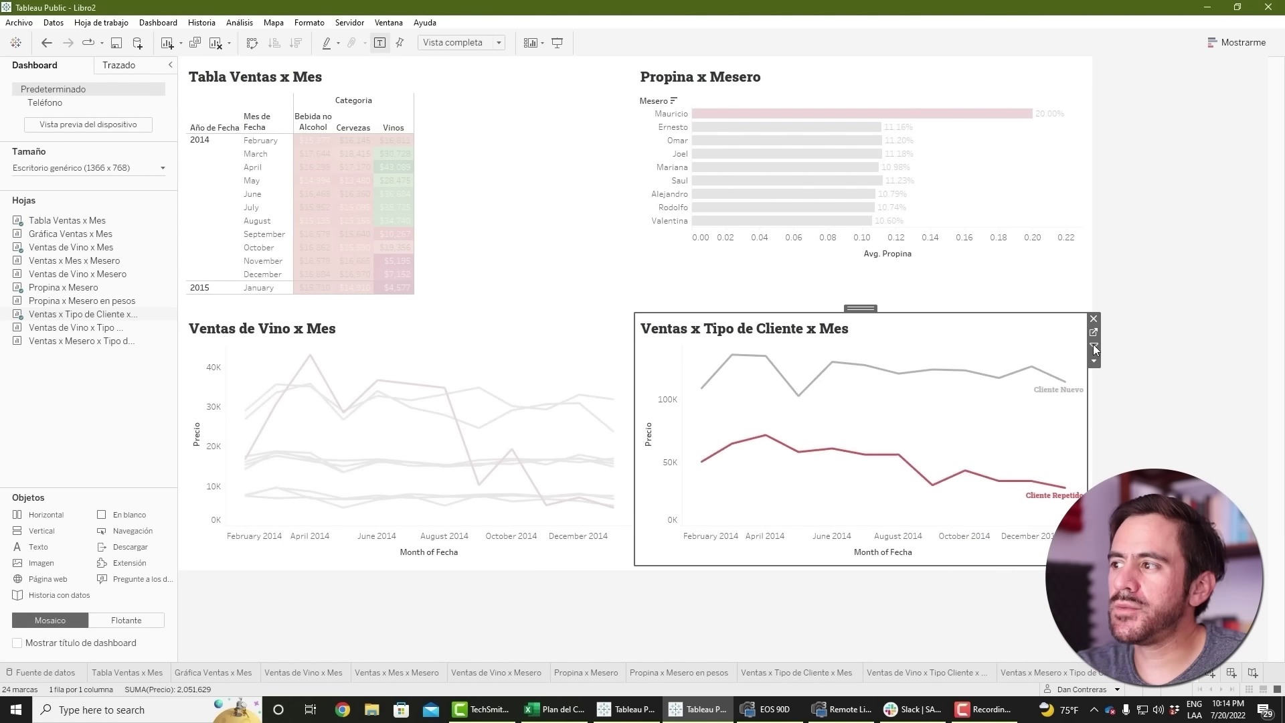
Use the Propina x Mesero chart as a filter and test it on several waiters.
{"action": "left_click", "coordinate": [1058, 278]}
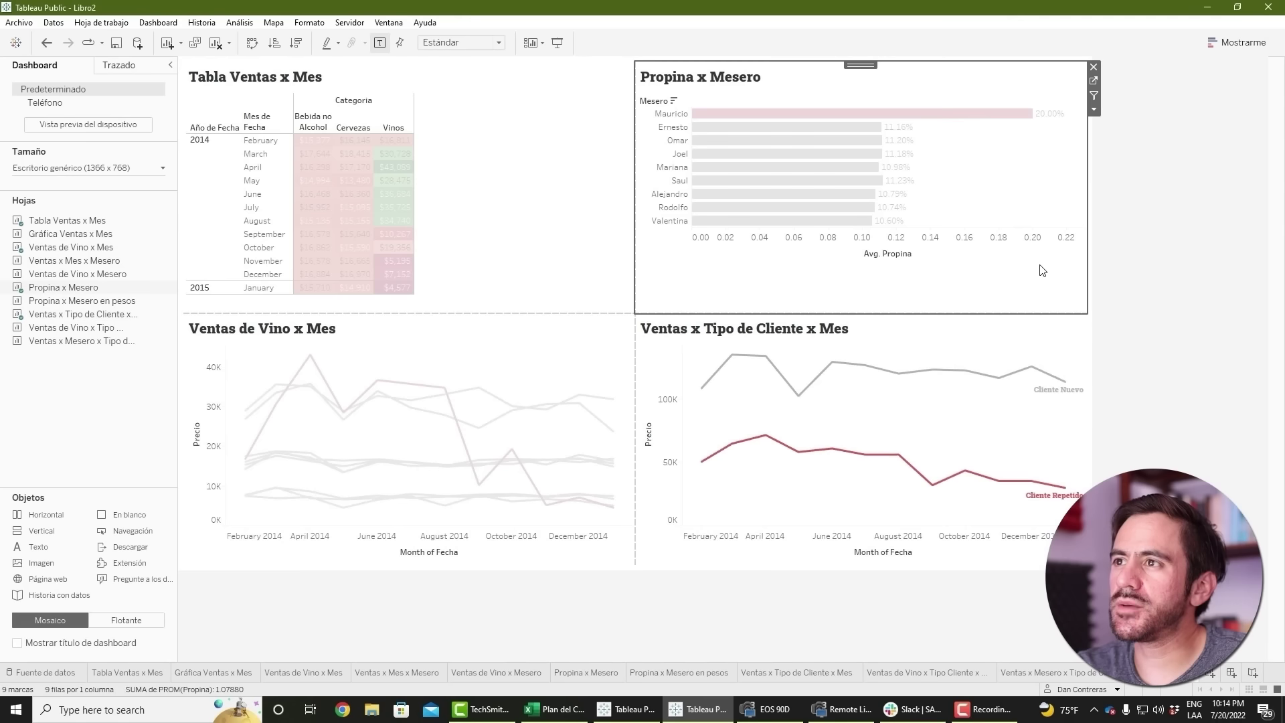
{"action": "left_click", "coordinate": [1093, 95]}
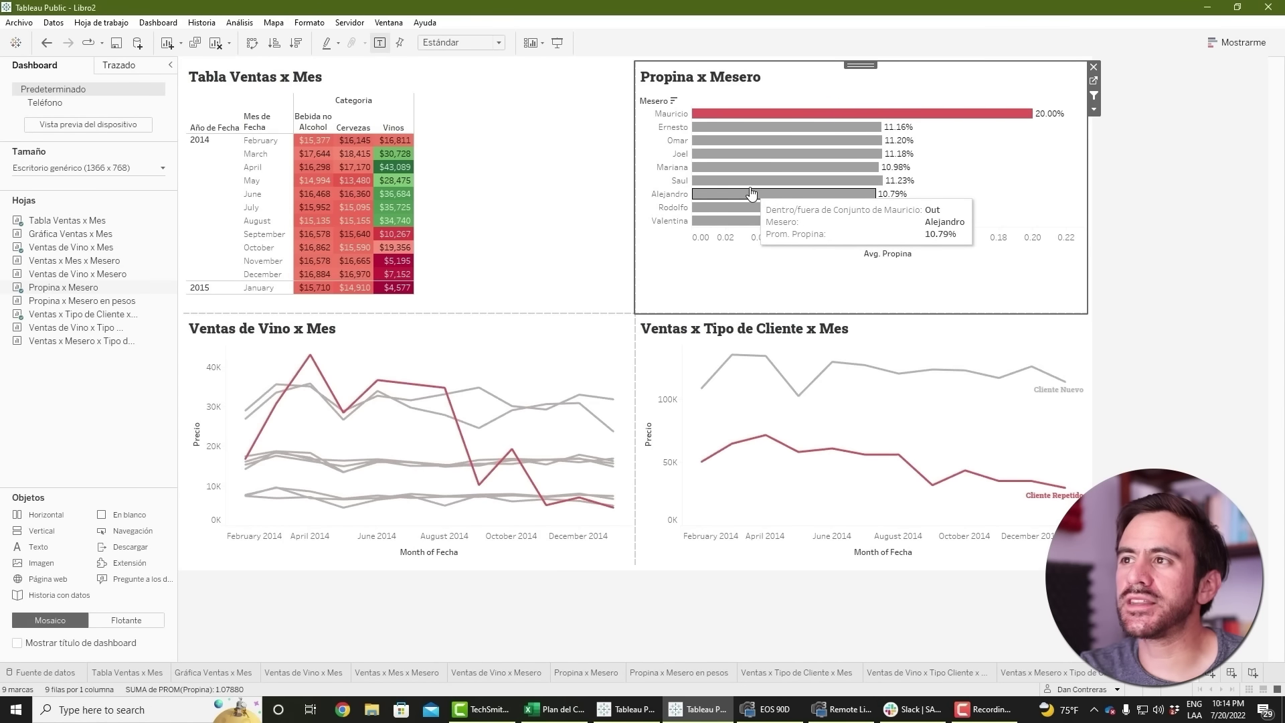
{"action": "mouse_move", "coordinate": [713, 140]}
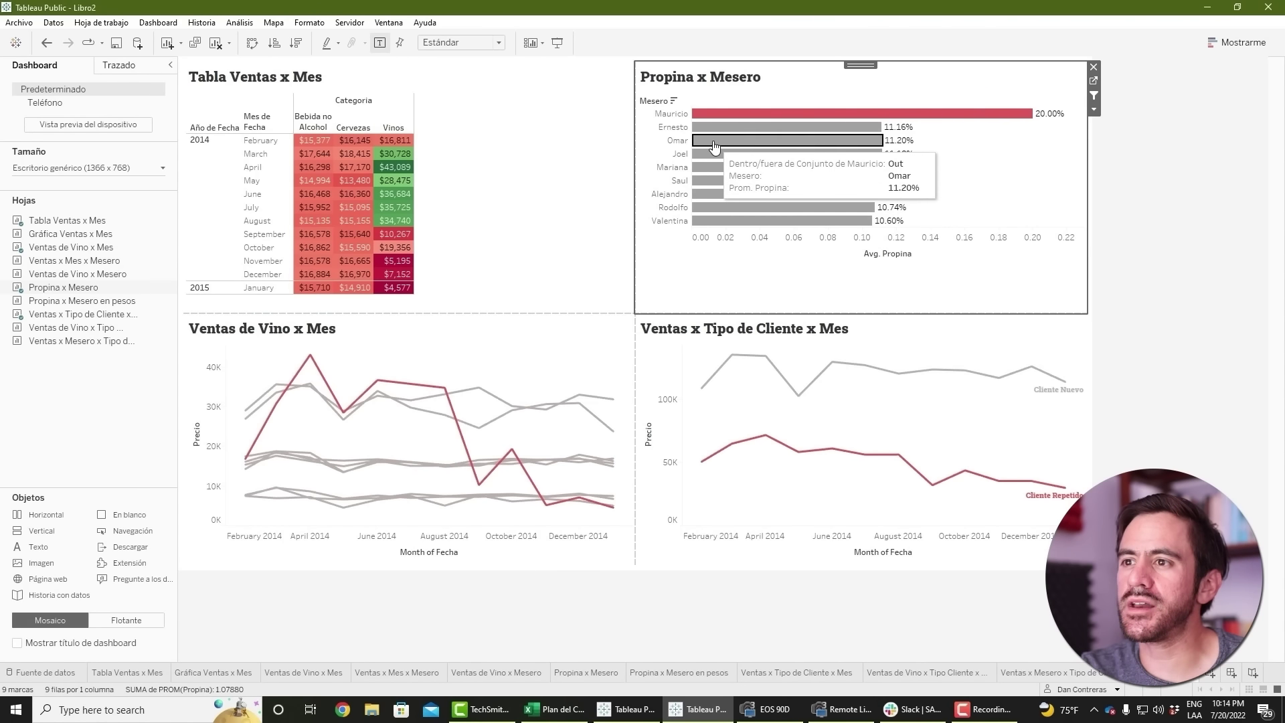
{"action": "left_click", "coordinate": [736, 140]}
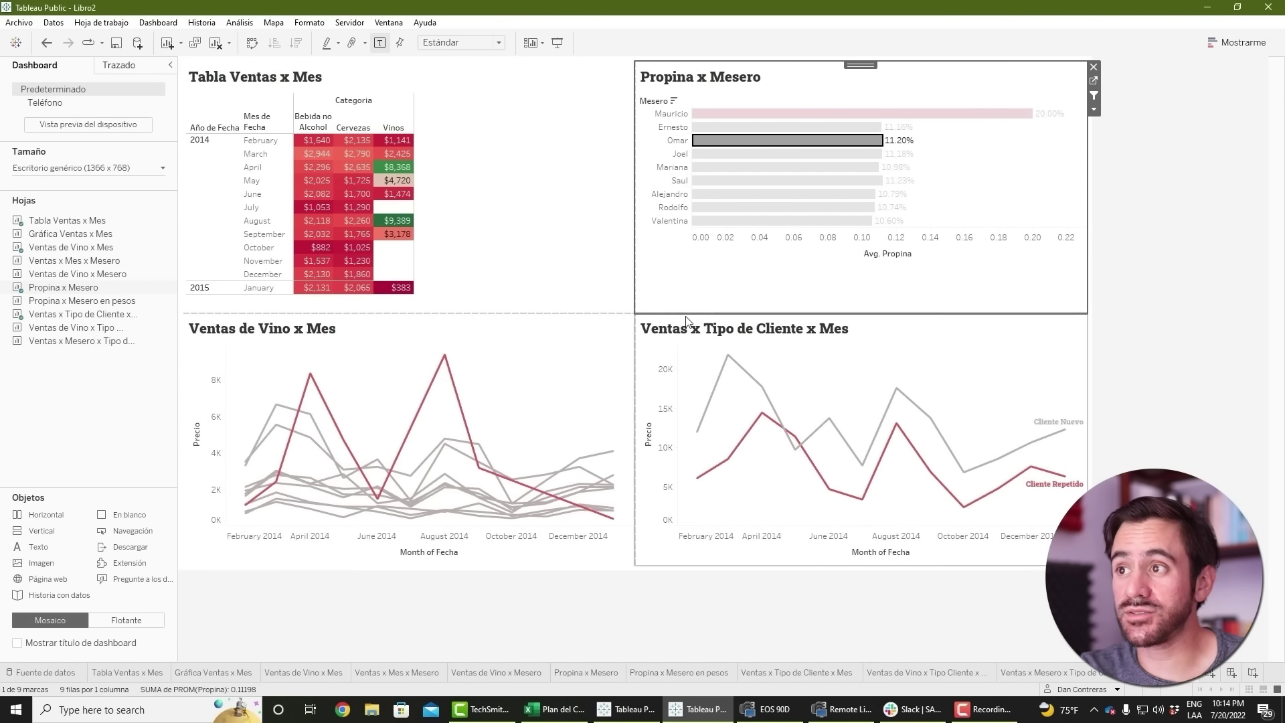
{"action": "left_click", "coordinate": [727, 209]}
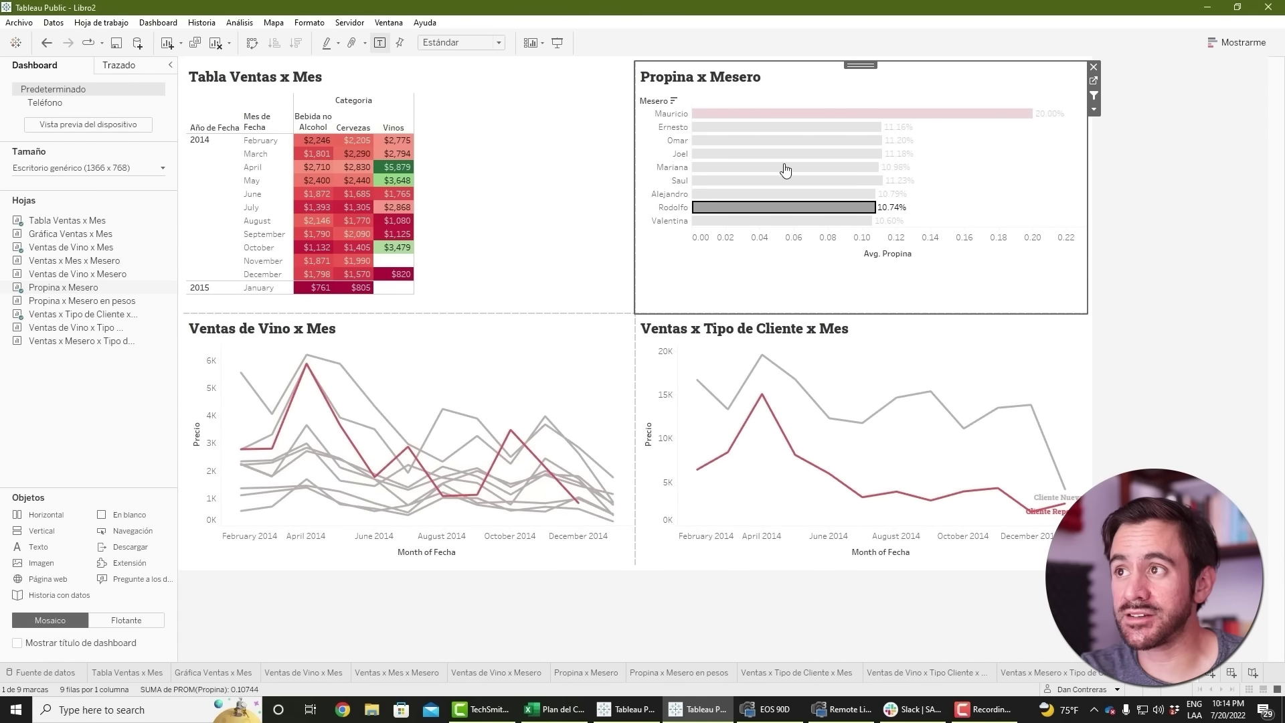
{"action": "left_click", "coordinate": [775, 114]}
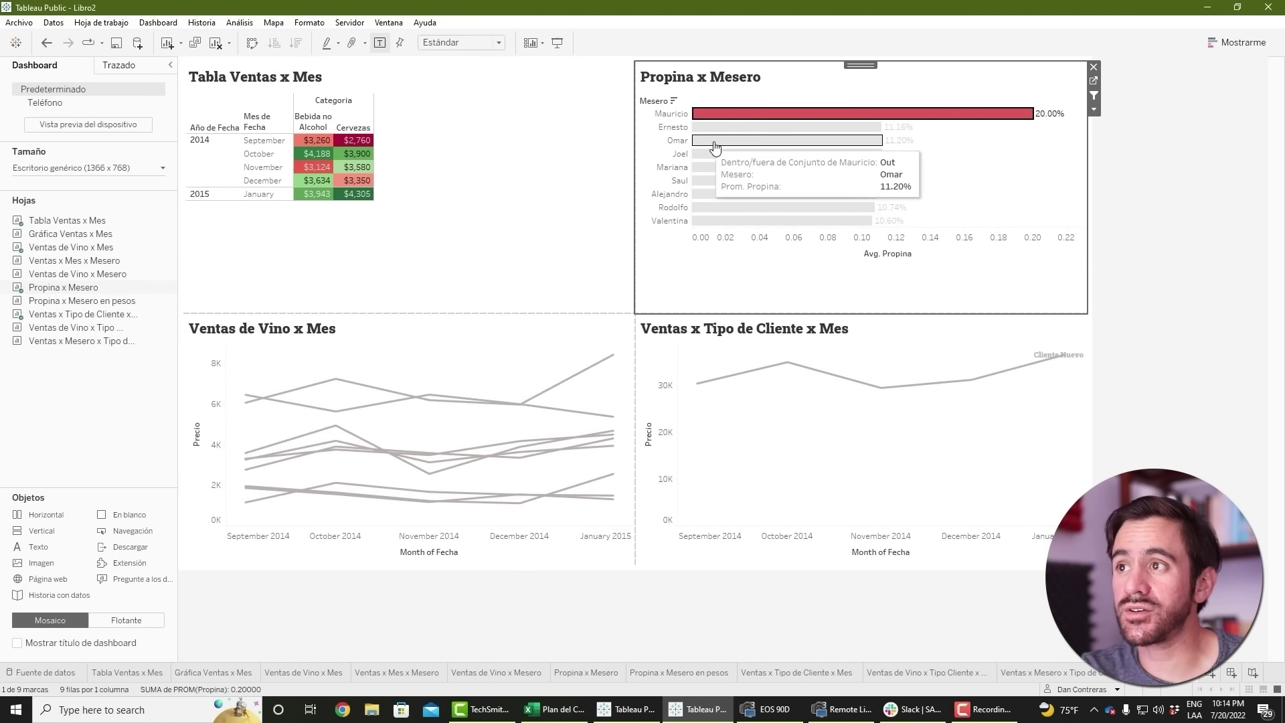
{"action": "left_click", "coordinate": [1005, 289]}
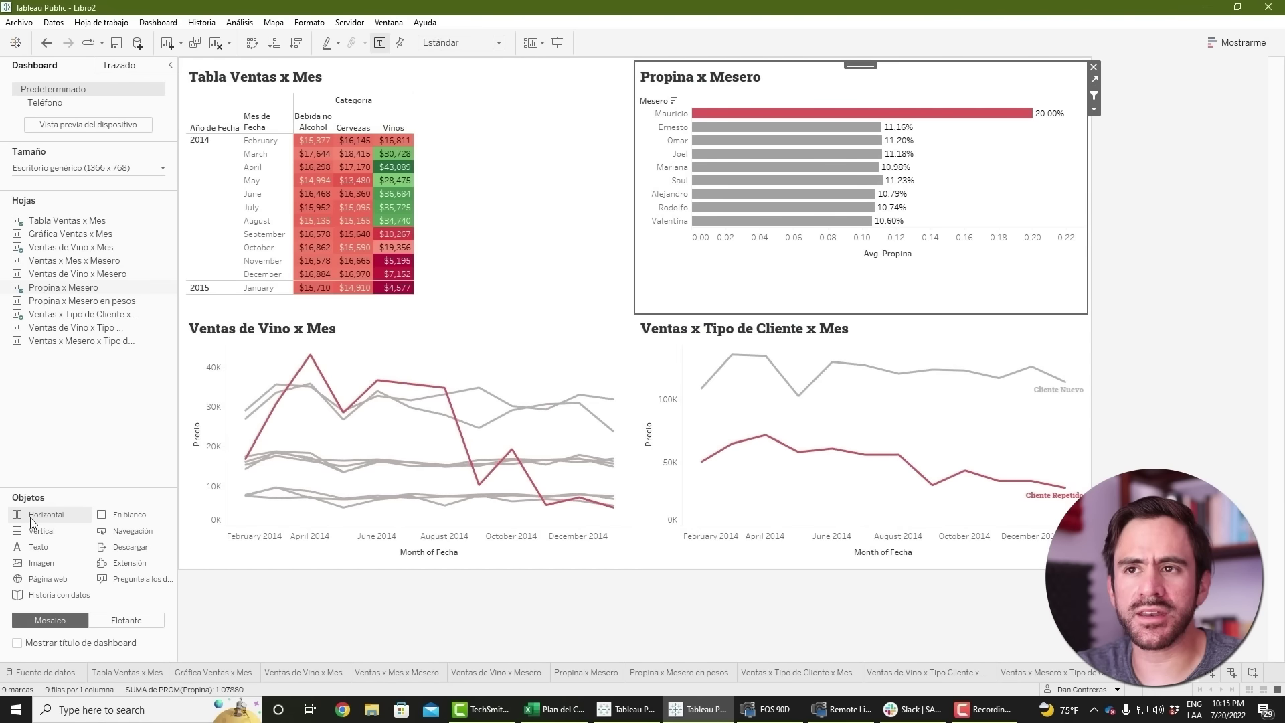
Add a horizontal container at the dashboard's left, narrow it to a thin column, and drop a text box in.
{"action": "left_click_drag", "start_coordinate": [37, 519], "coordinate": [231, 313]}
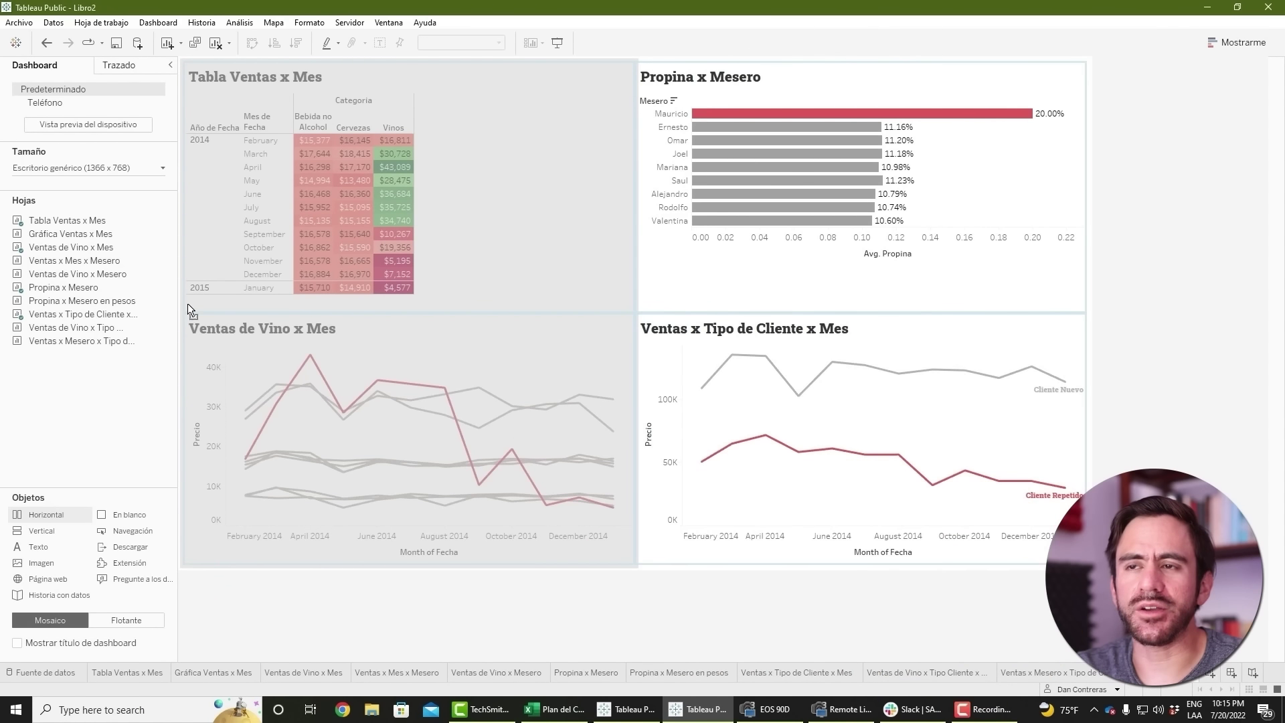
{"action": "left_click_drag", "start_coordinate": [231, 313], "coordinate": [187, 311]}
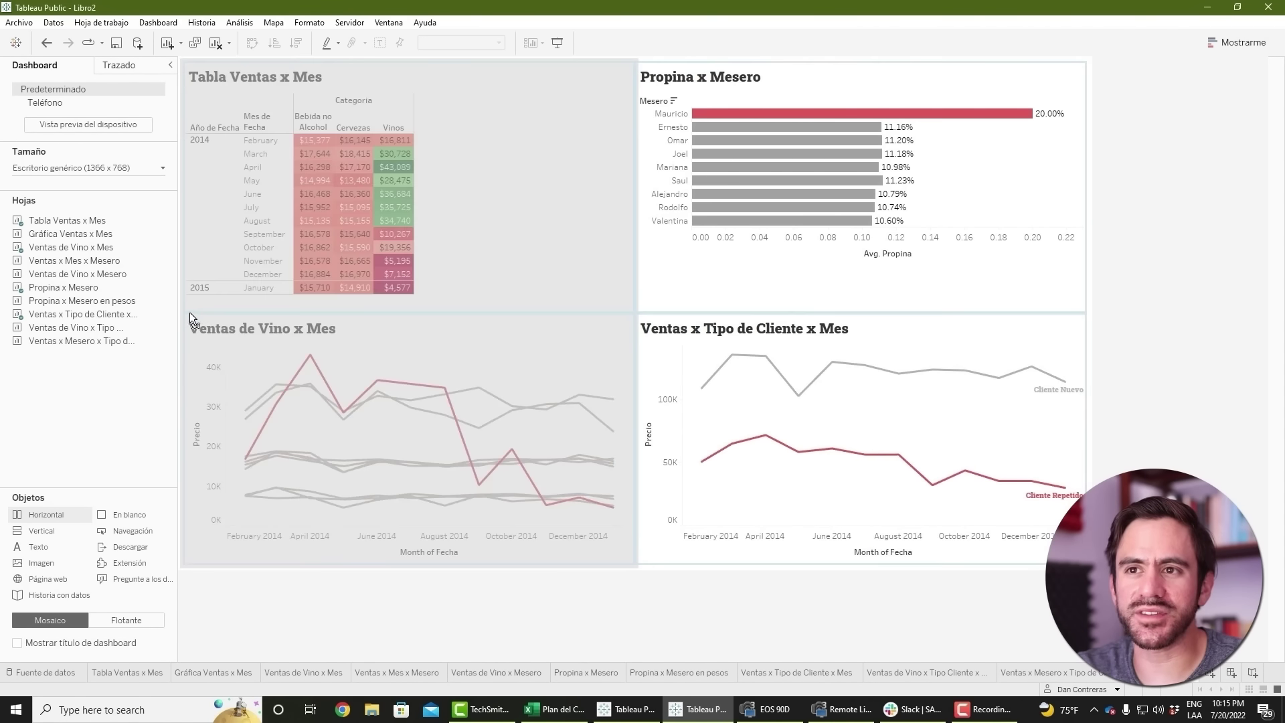
{"action": "left_click_drag", "start_coordinate": [46, 516], "coordinate": [190, 311]}
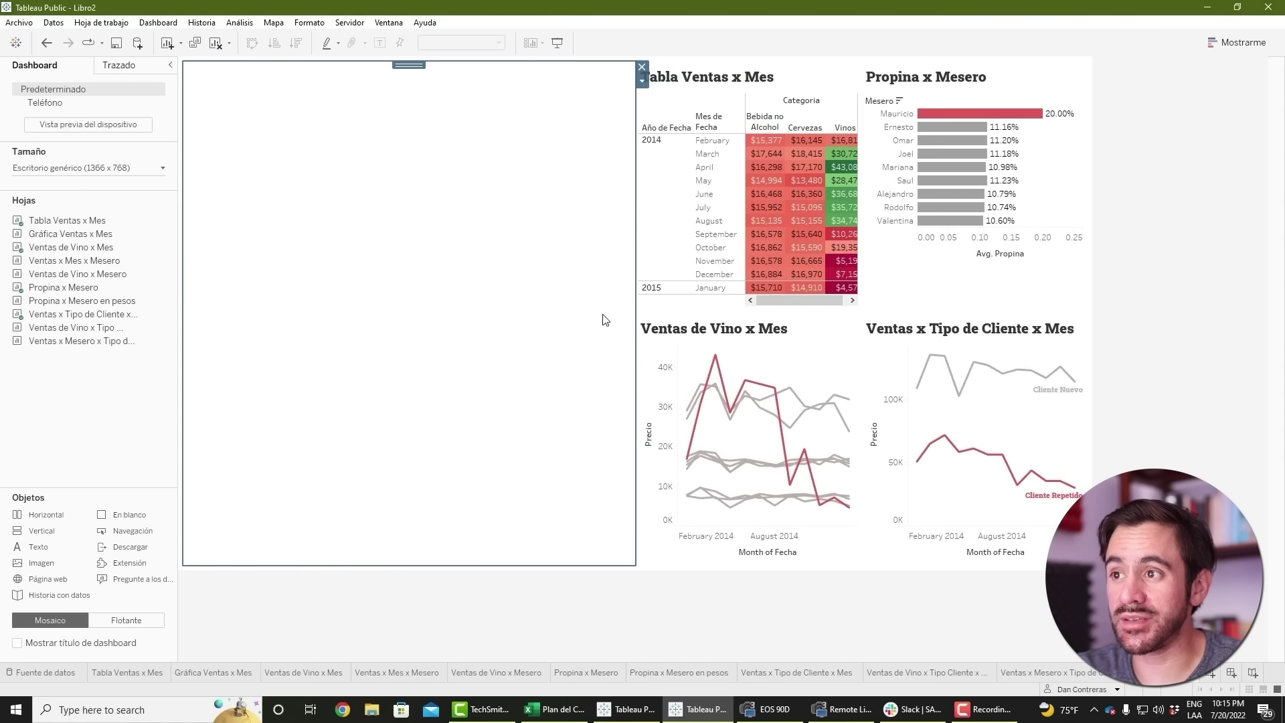
{"action": "left_click_drag", "start_coordinate": [636, 305], "coordinate": [633, 304]}
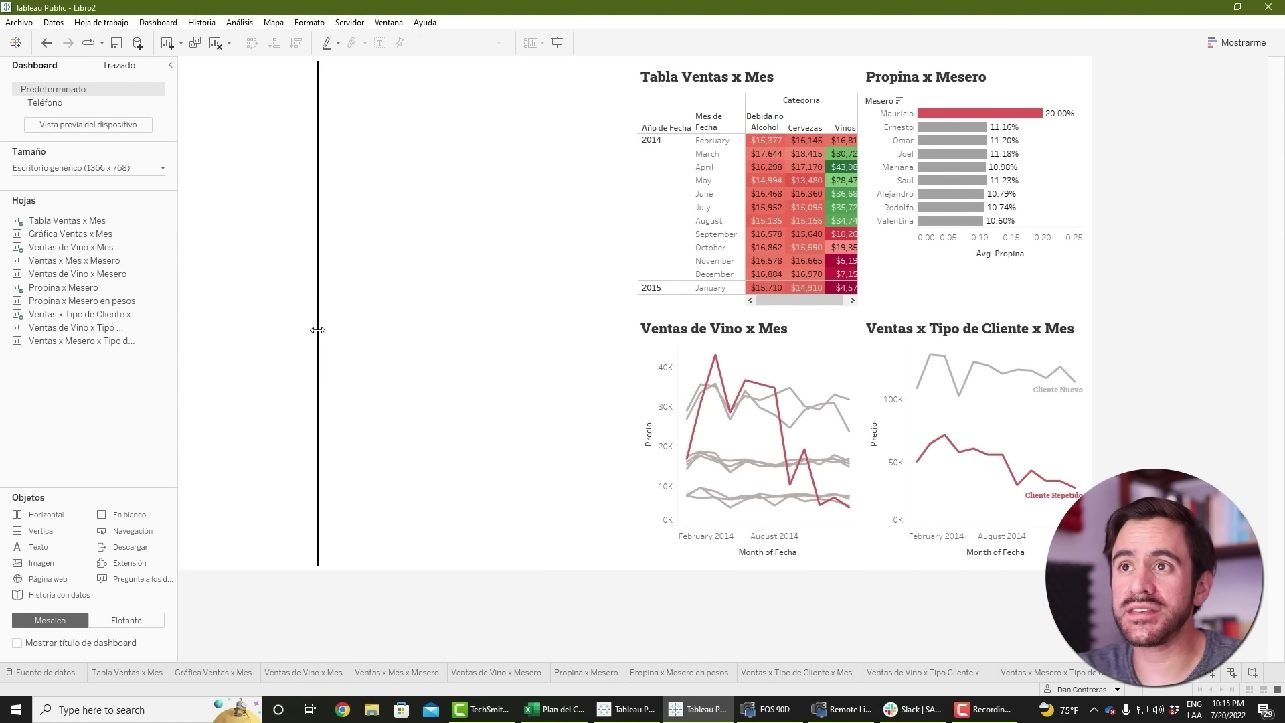
{"action": "left_click_drag", "start_coordinate": [626, 304], "coordinate": [316, 330]}
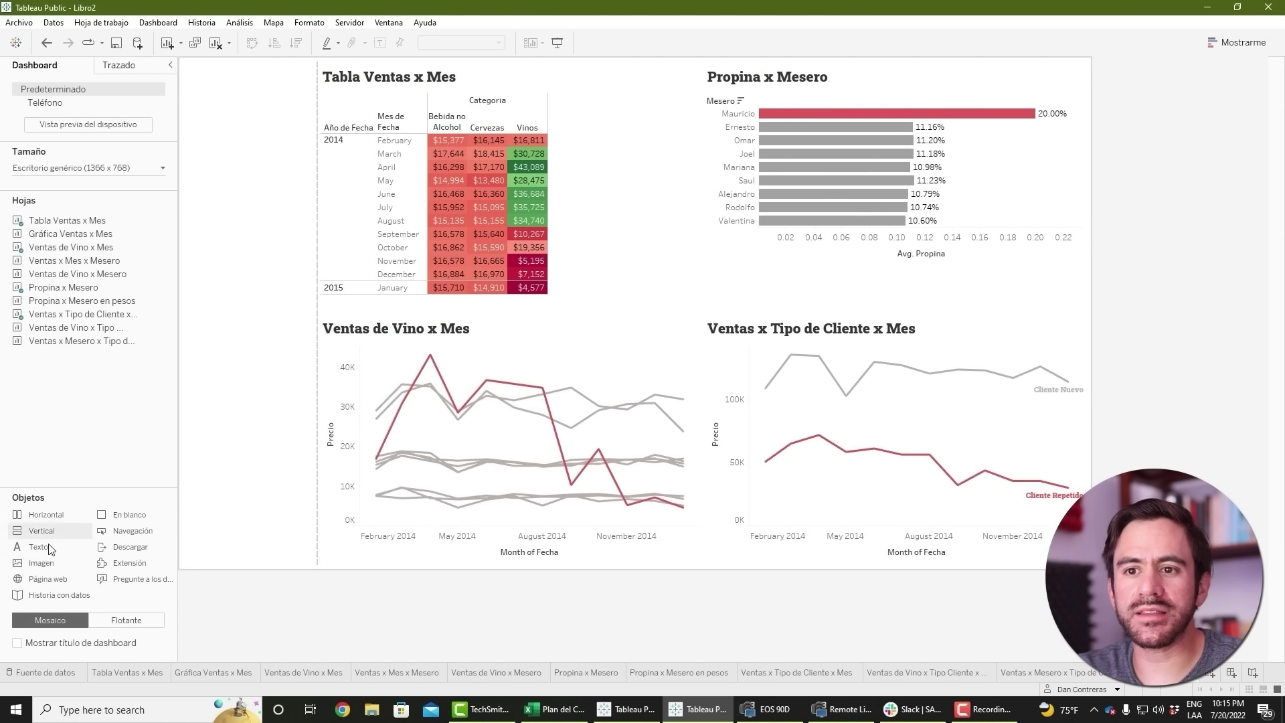
{"action": "mouse_move", "coordinate": [32, 551]}
{"action": "left_mouse_down"}
{"action": "mouse_move", "coordinate": [260, 104]}
{"action": "mouse_move", "coordinate": [215, 338]}
{"action": "left_mouse_up"}
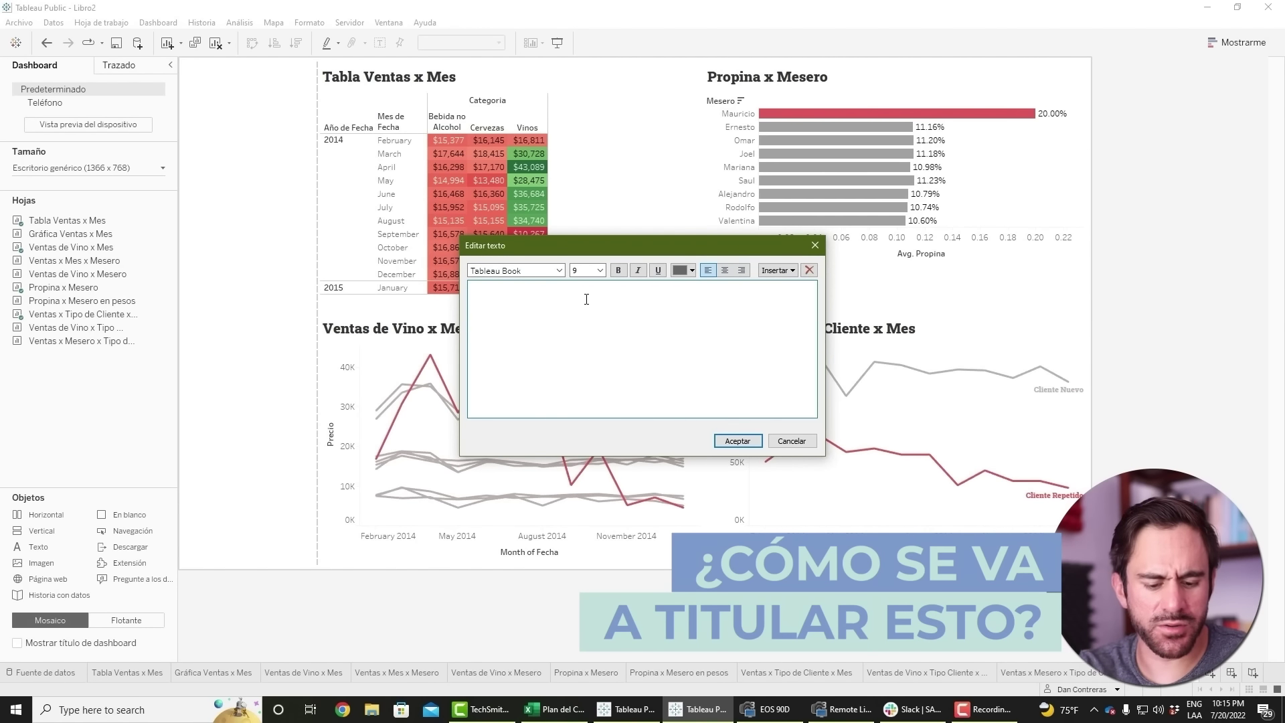
Type 'Restaurant' and the quoted 'Los machos Deconstruidos' name on two lines.
{"action": "type", "text": "Restaurant"}
{"action": "key", "text": "Return"}
{"action": "type", "text": "os machos Deconst"}
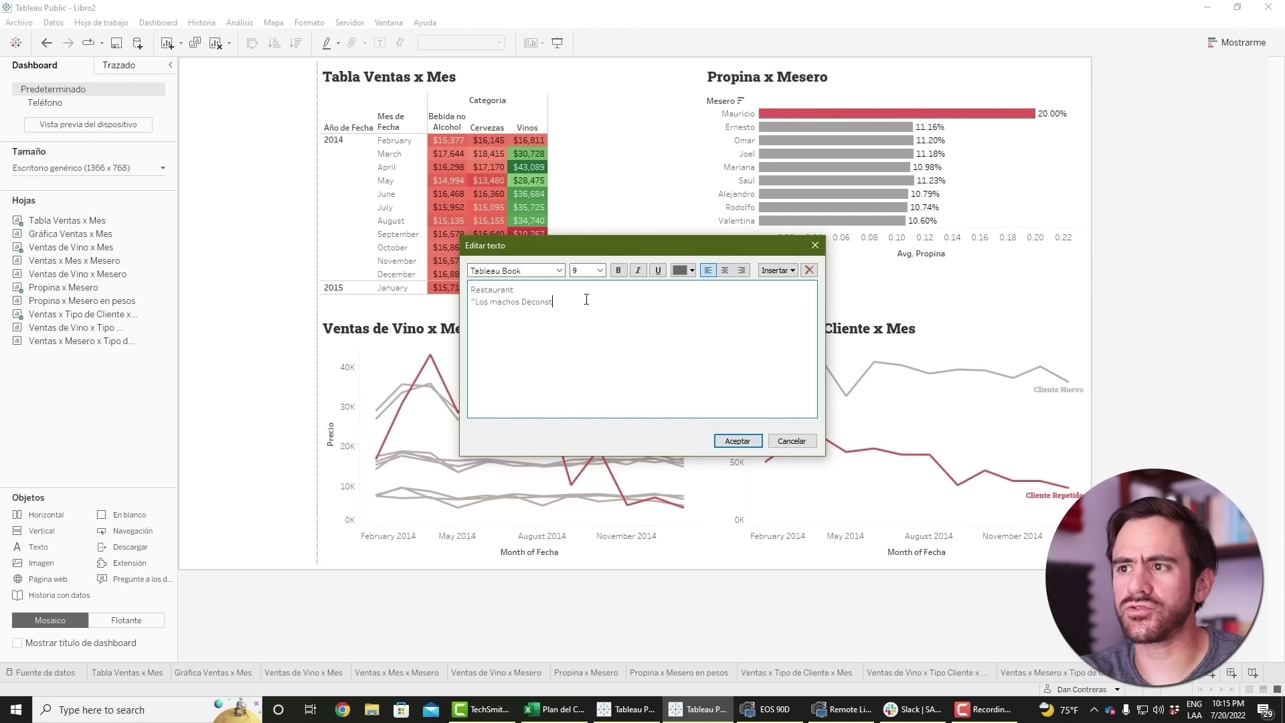
{"action": "type", "text": "\""}
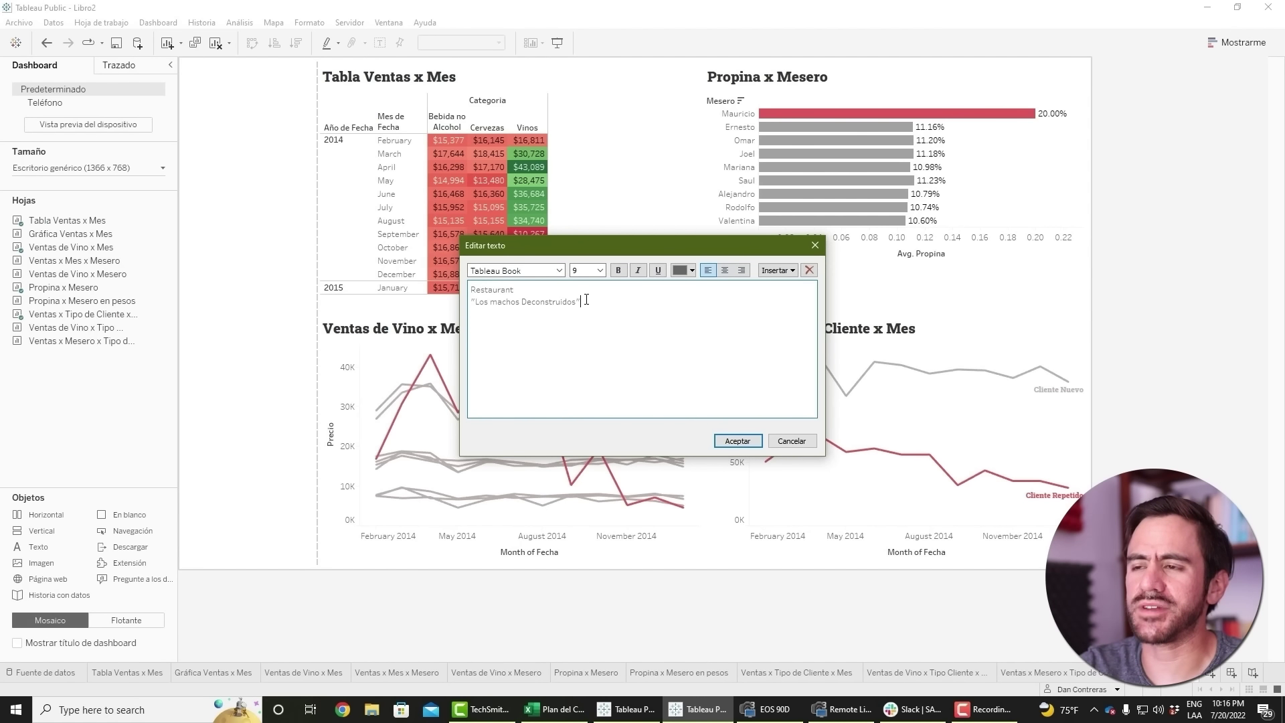
Set 'Restaurant' in Roboto Slab SemiBold and the name line in Roboto Slab Black.
{"action": "double_click", "coordinate": [492, 289]}
{"action": "left_click", "coordinate": [520, 271]}
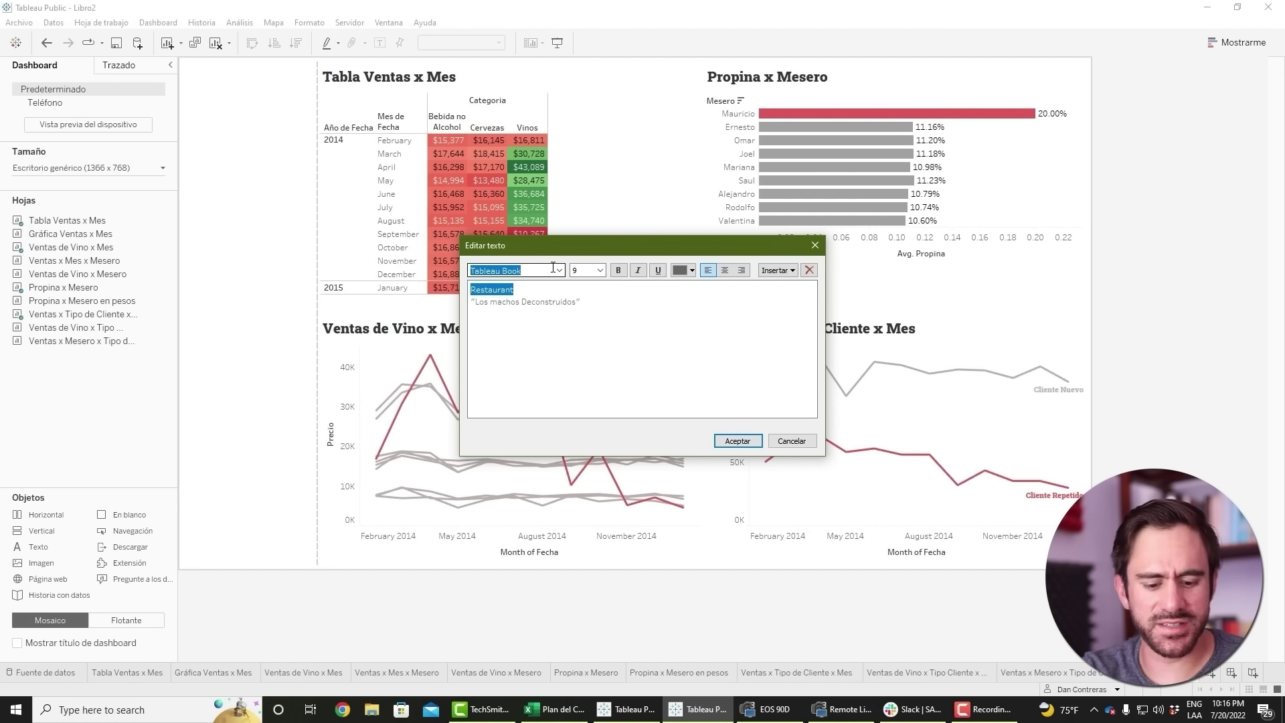
{"action": "type", "text": "Roboto"}
{"action": "key", "text": "BackSpace"}
{"action": "key", "text": "BackSpace"}
{"action": "key", "text": "BackSpace"}
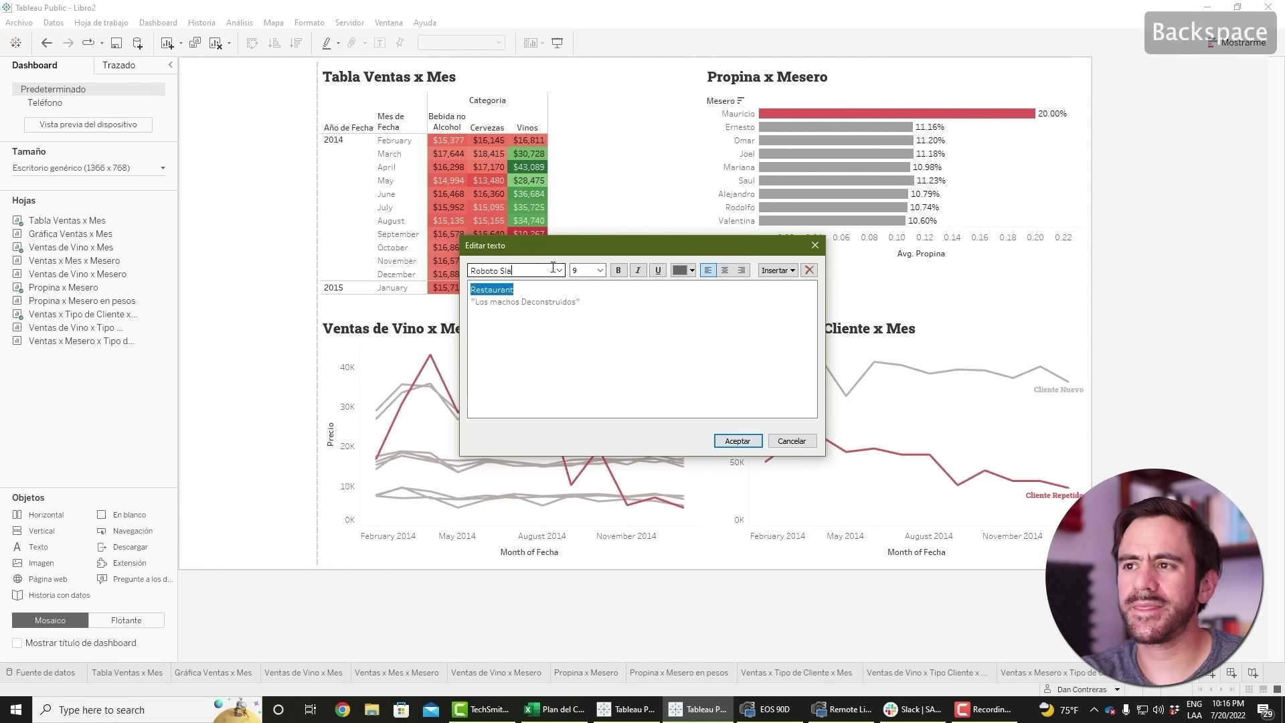
{"action": "left_click", "coordinate": [561, 271]}
{"action": "scroll", "coordinate": [533, 338], "scroll_direction": "up", "scroll_amount": 3}
{"action": "scroll", "coordinate": [535, 332], "scroll_direction": "up", "scroll_amount": 3}
{"action": "scroll", "coordinate": [535, 331], "scroll_direction": "up", "scroll_amount": 1}
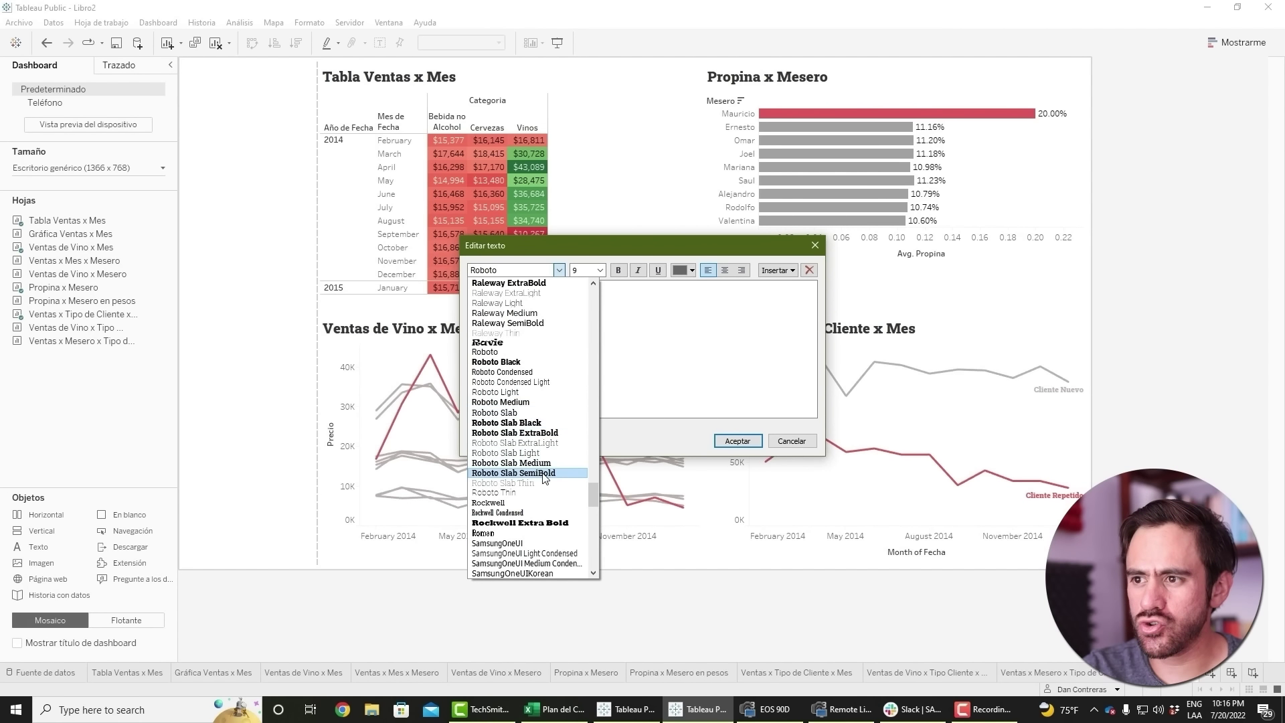
{"action": "left_click", "coordinate": [514, 472]}
{"action": "left_click_drag", "start_coordinate": [588, 302], "coordinate": [472, 300]}
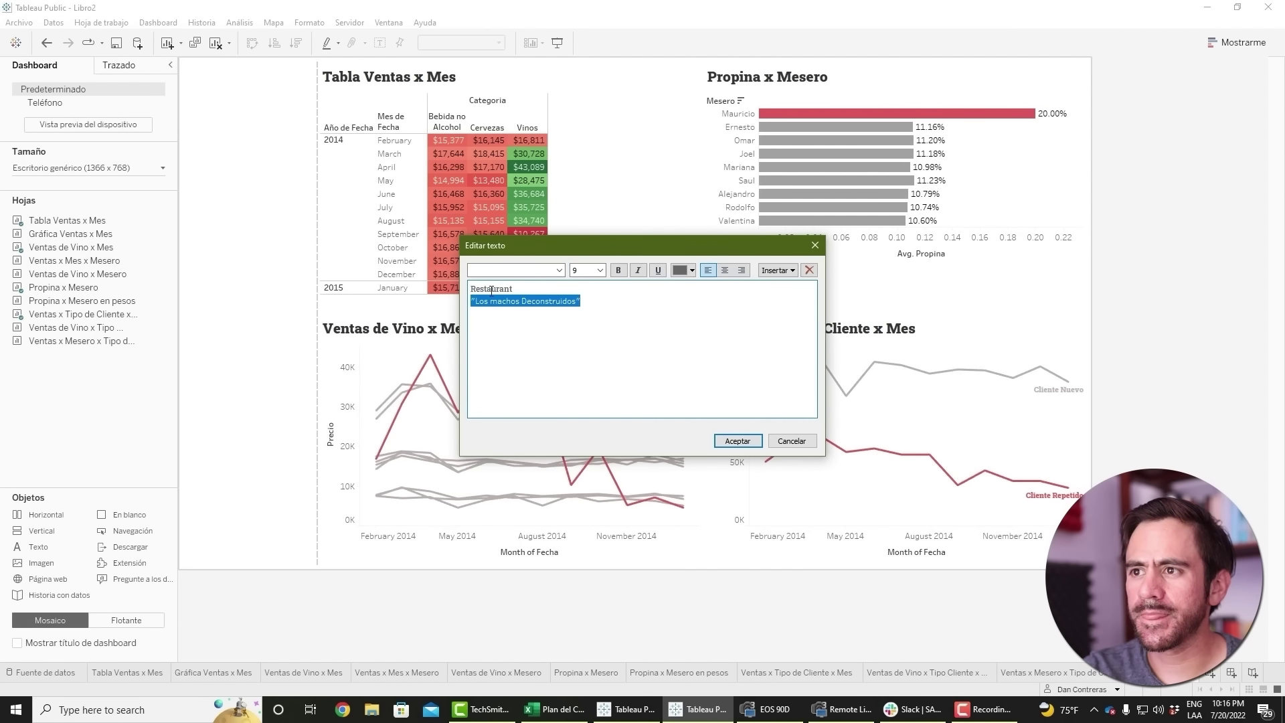
{"action": "left_click", "coordinate": [544, 270]}
{"action": "type", "text": "Roboto"}
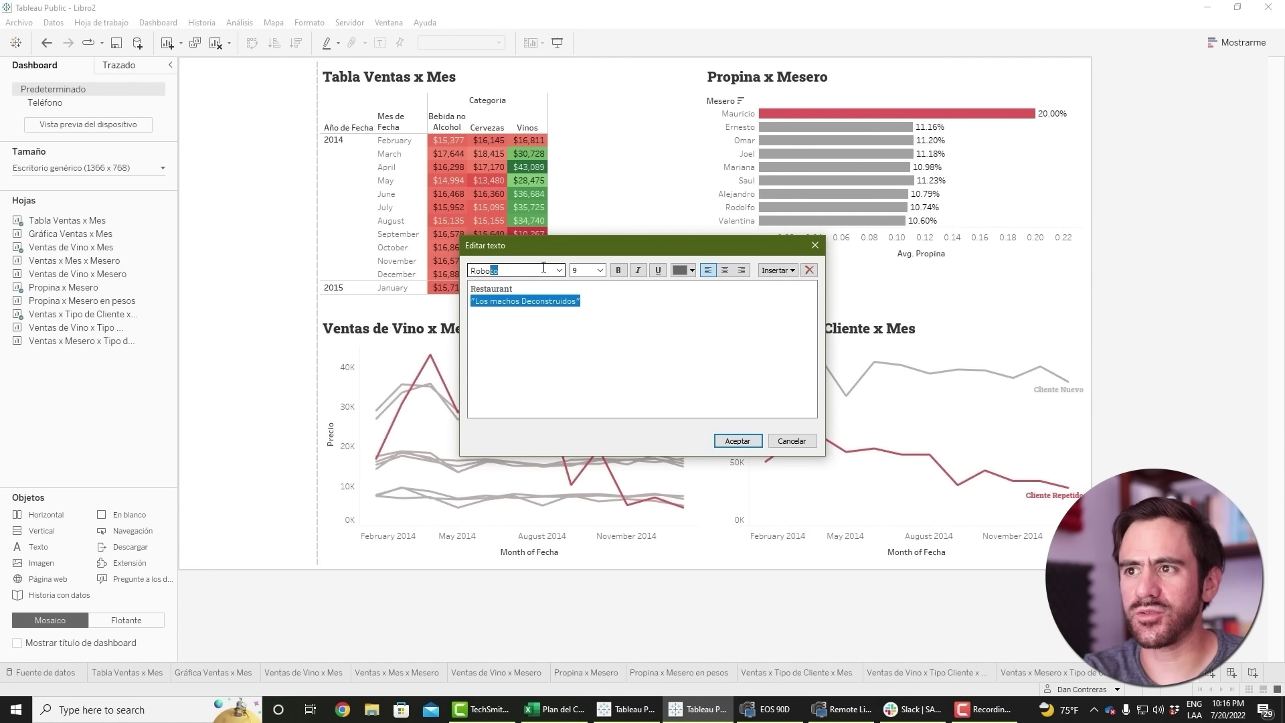
{"action": "key", "text": "Return"}
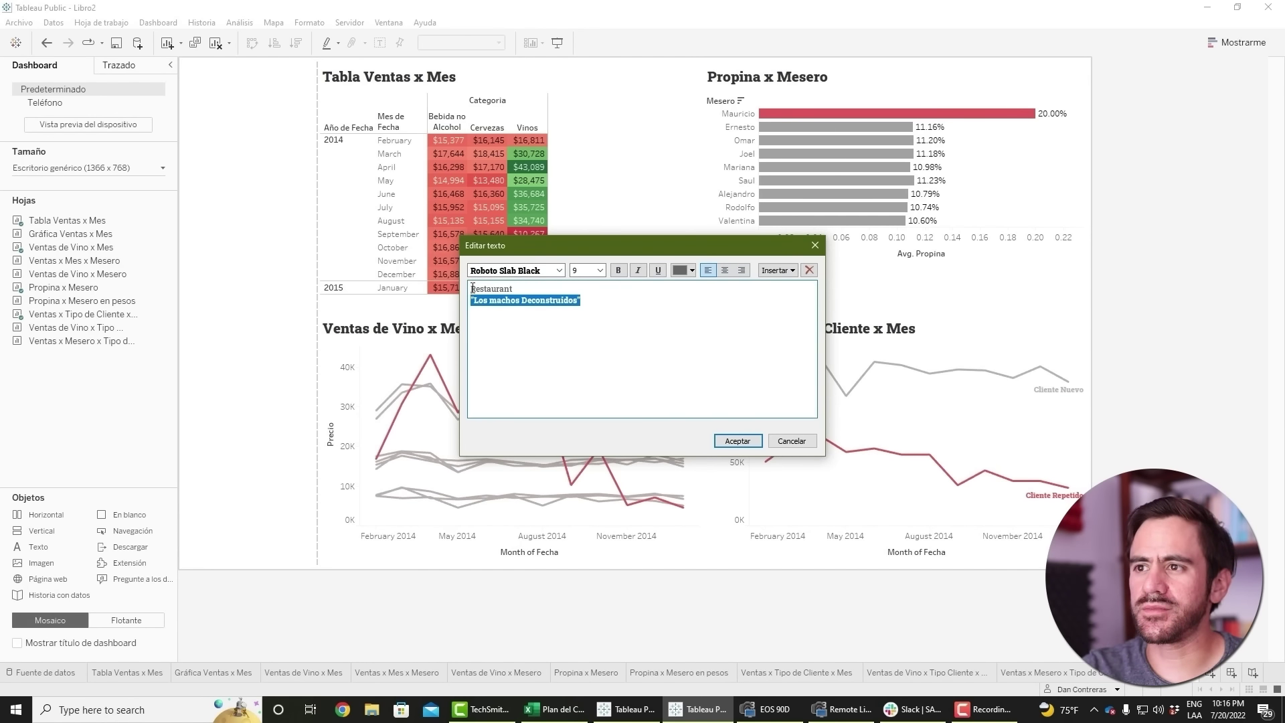
Enlarge 'Restaurant' and set the name line to 24 point.
{"action": "left_click_drag", "start_coordinate": [473, 288], "coordinate": [512, 289]}
{"action": "left_click", "coordinate": [511, 287]}
{"action": "double_click", "coordinate": [511, 288]}
{"action": "left_click", "coordinate": [599, 269]}
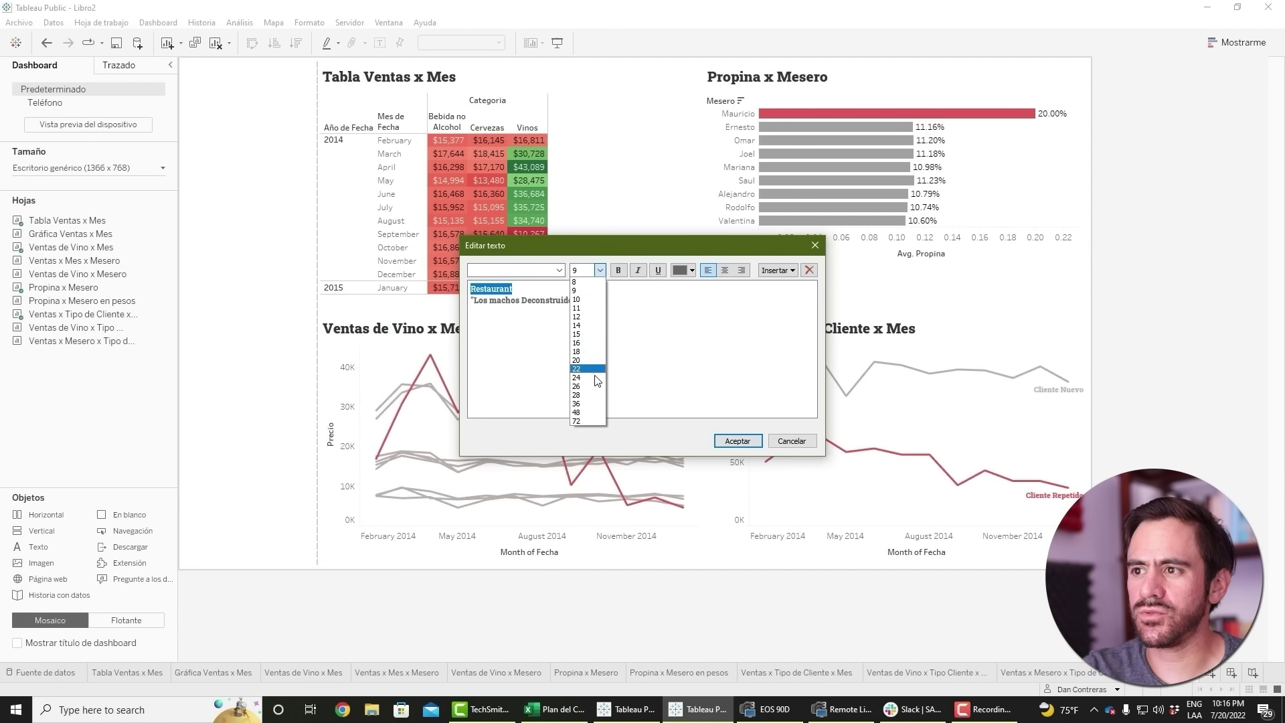
{"action": "left_click", "coordinate": [588, 342]}
{"action": "left_click", "coordinate": [529, 320]}
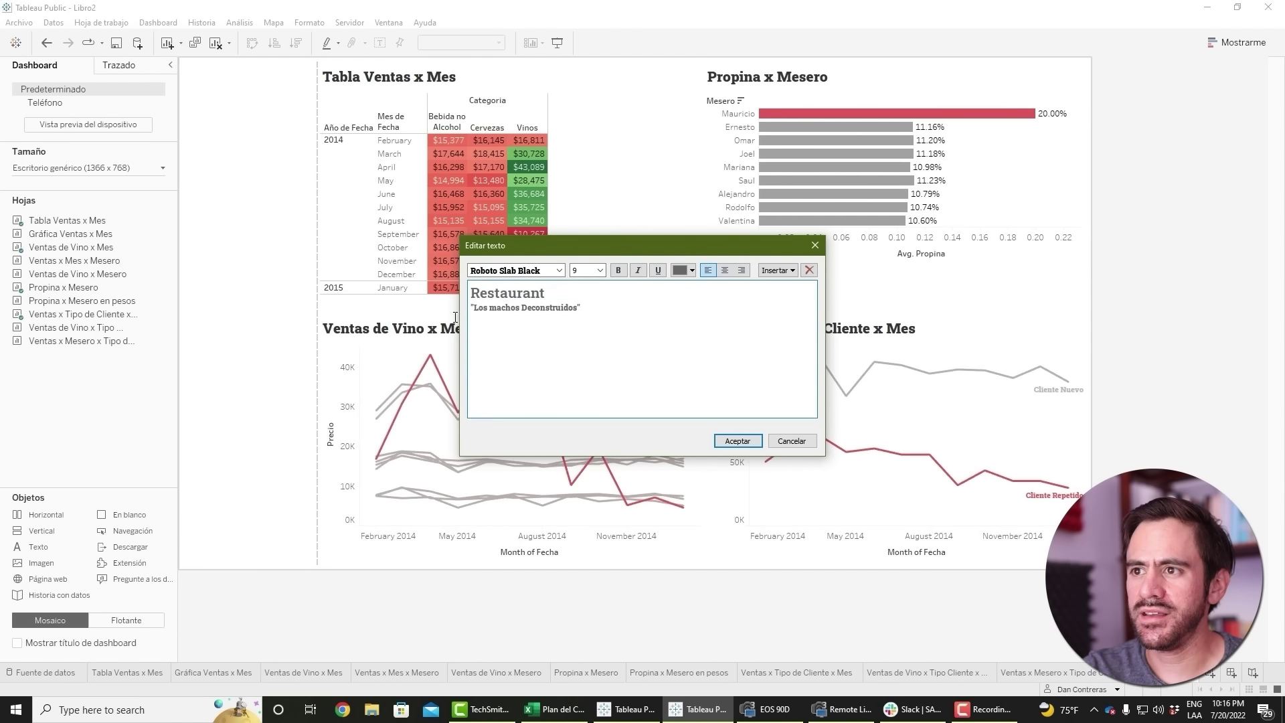
{"action": "left_click_drag", "start_coordinate": [471, 308], "coordinate": [582, 309]}
{"action": "left_click", "coordinate": [600, 269]}
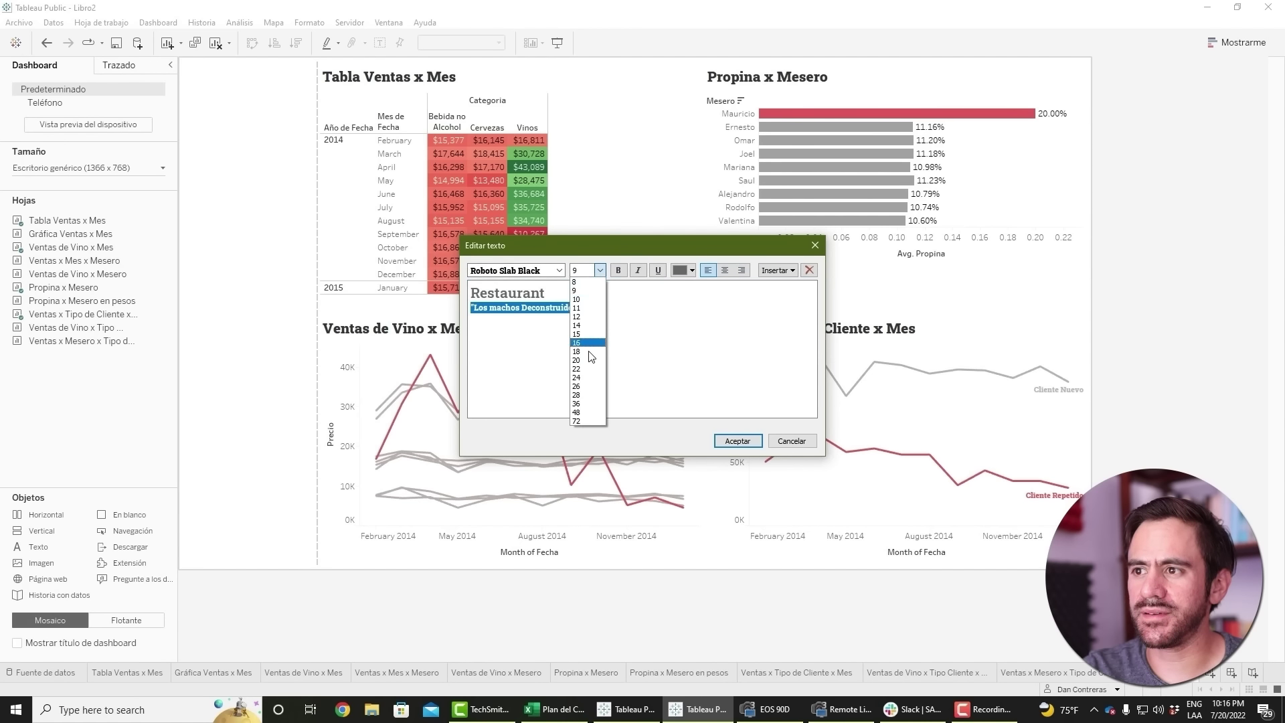
{"action": "left_click", "coordinate": [582, 377]}
{"action": "left_click", "coordinate": [700, 382]}
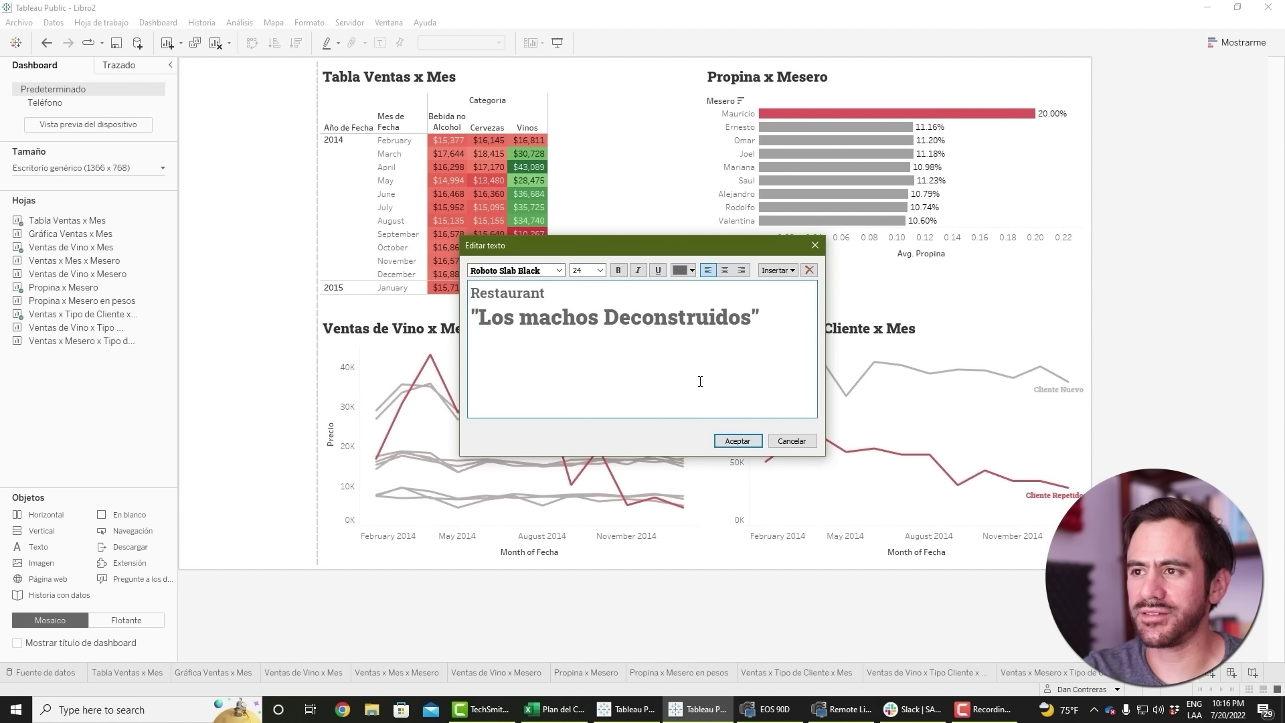
Make the name line black and accept the title text.
{"action": "left_click_drag", "start_coordinate": [761, 338], "coordinate": [470, 317]}
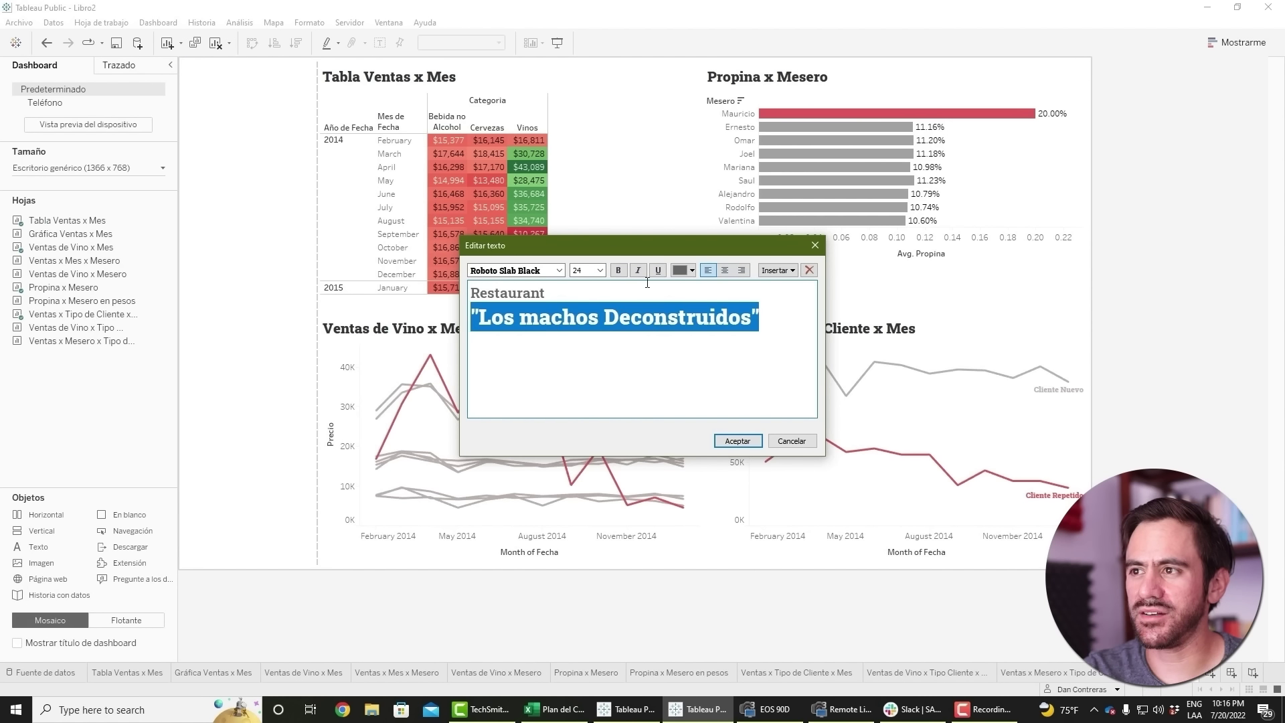
{"action": "left_click", "coordinate": [692, 269]}
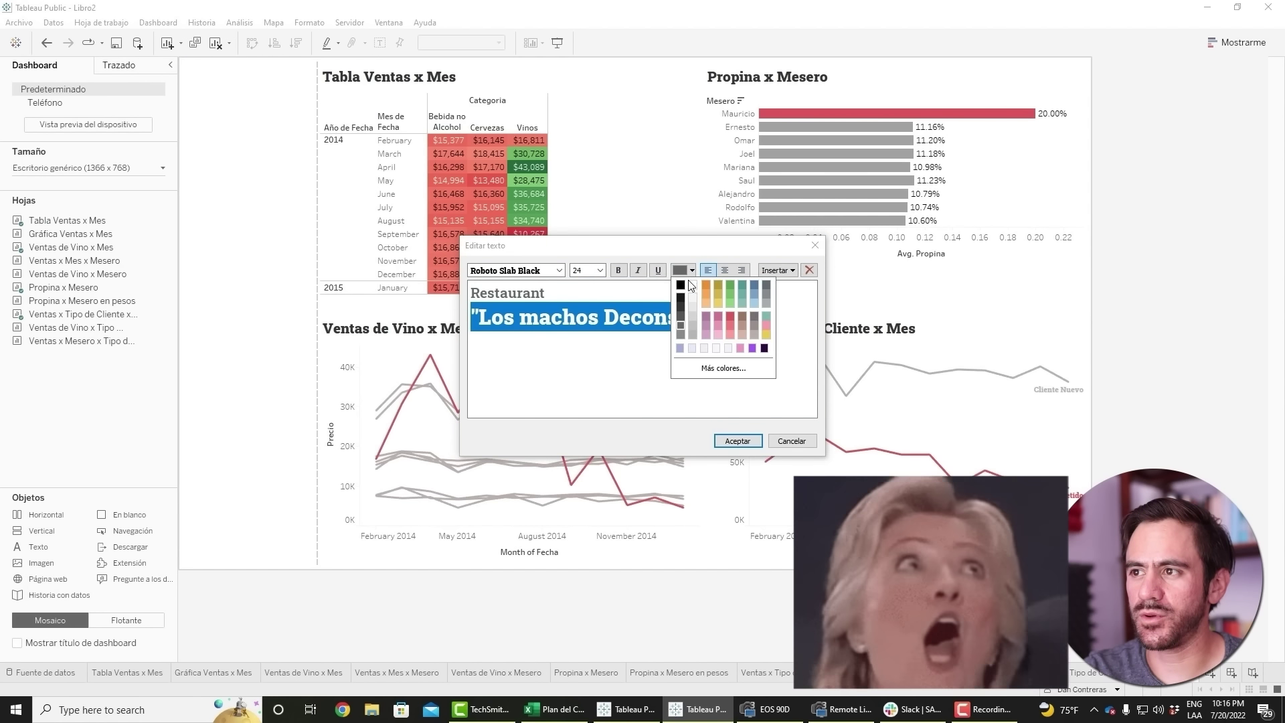
{"action": "left_click", "coordinate": [681, 285]}
{"action": "left_click", "coordinate": [611, 358]}
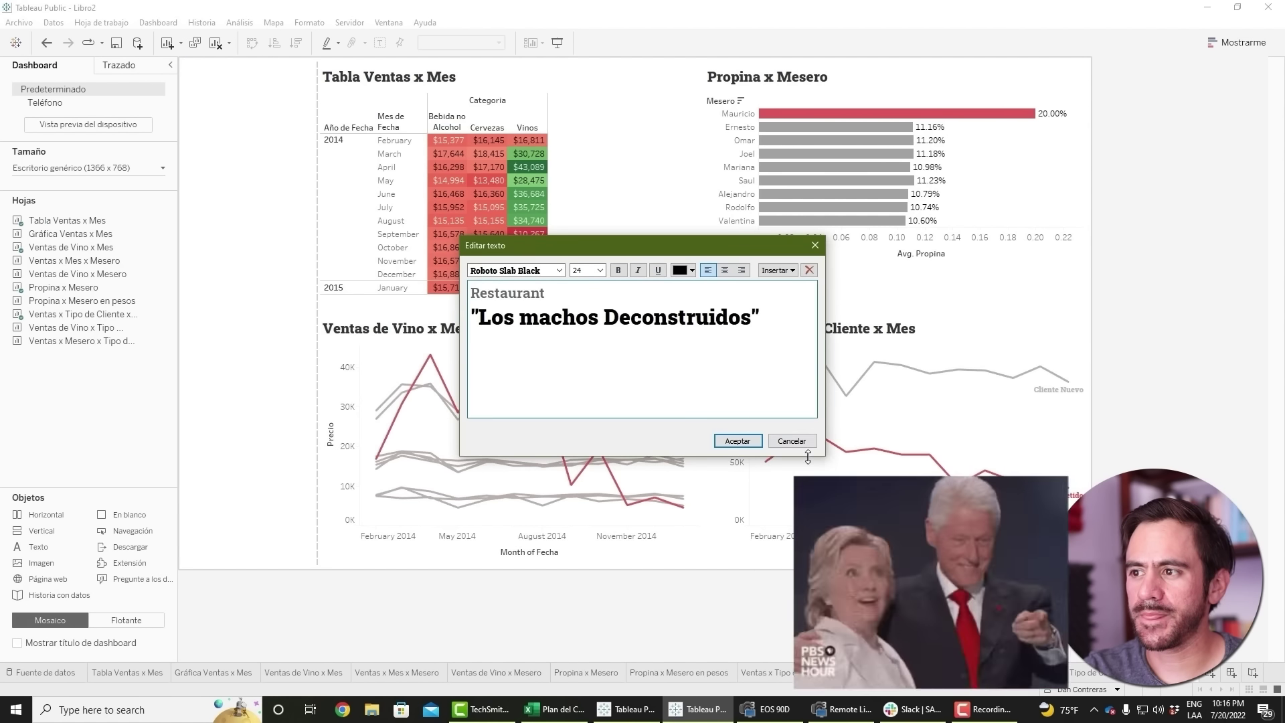
{"action": "left_click", "coordinate": [741, 441]}
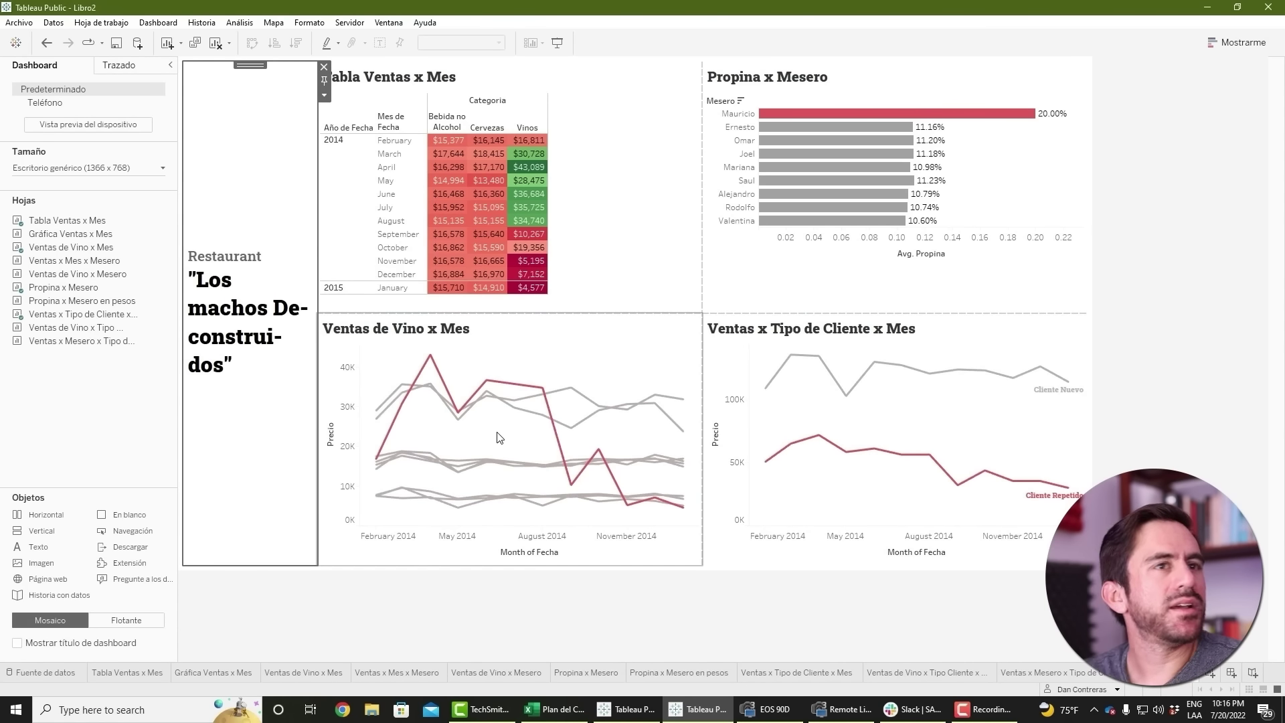
Resize the name line to 18 point and 'Restaurant' to 14 point.
{"action": "double_click", "coordinate": [265, 319]}
{"action": "left_click_drag", "start_coordinate": [759, 318], "coordinate": [471, 318]}
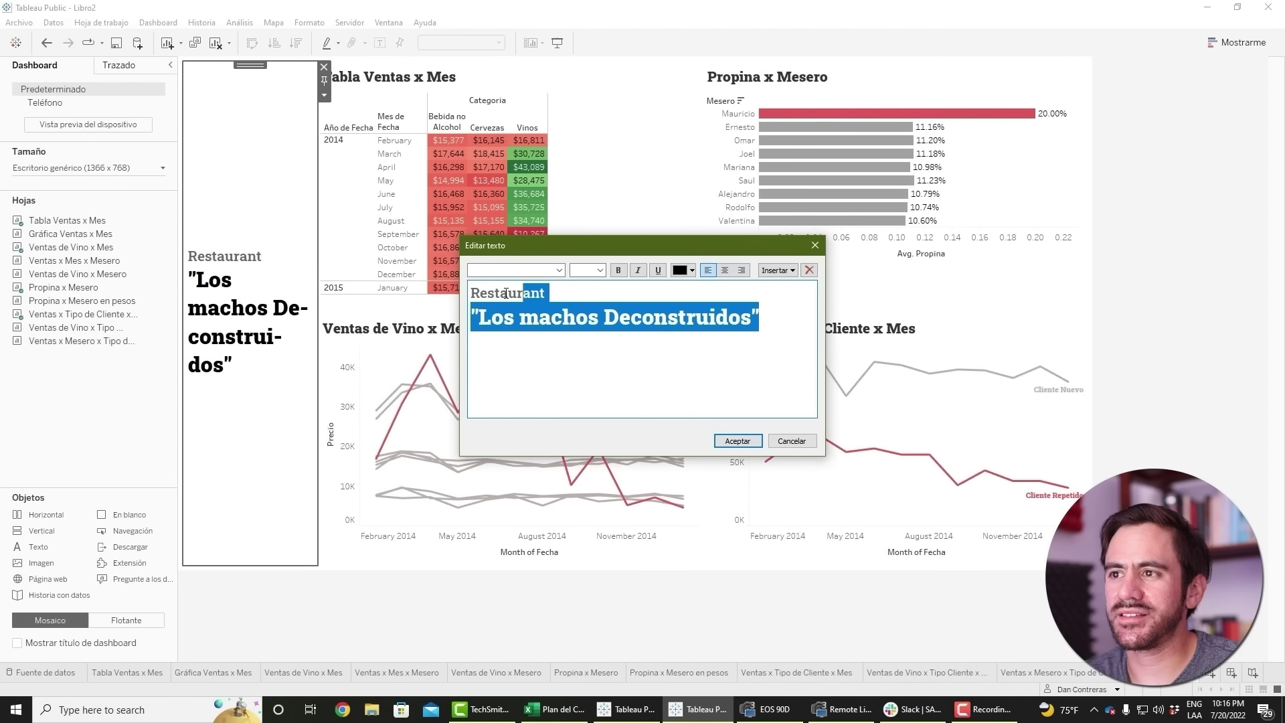
{"action": "left_click", "coordinate": [601, 270]}
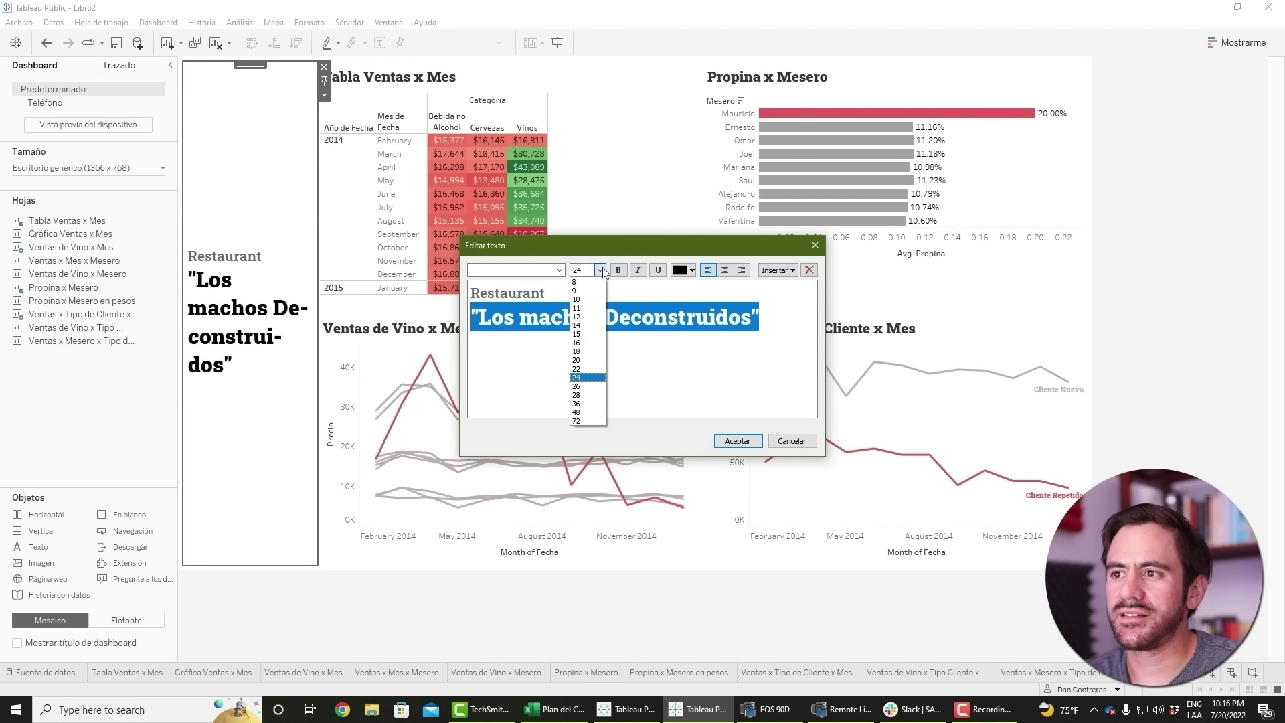
{"action": "left_click", "coordinate": [585, 355]}
{"action": "left_click_drag", "start_coordinate": [545, 293], "coordinate": [470, 293]}
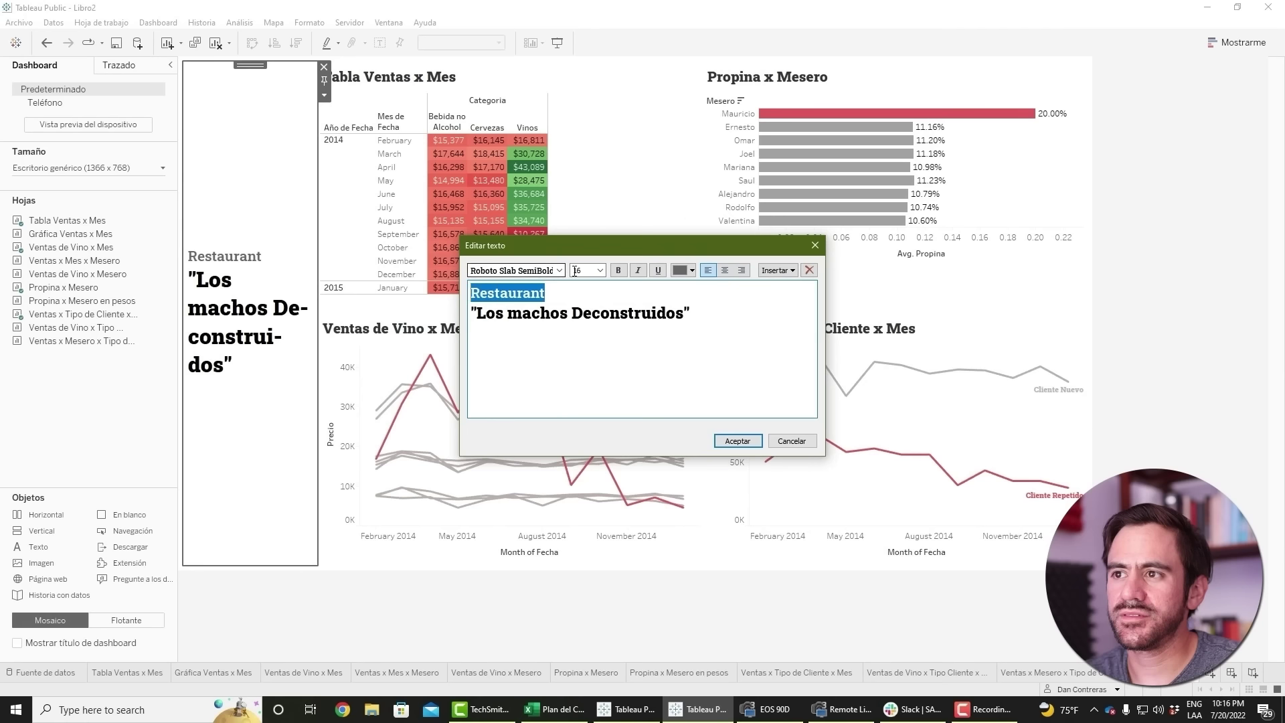
{"action": "left_click", "coordinate": [600, 269]}
{"action": "left_click", "coordinate": [599, 326]}
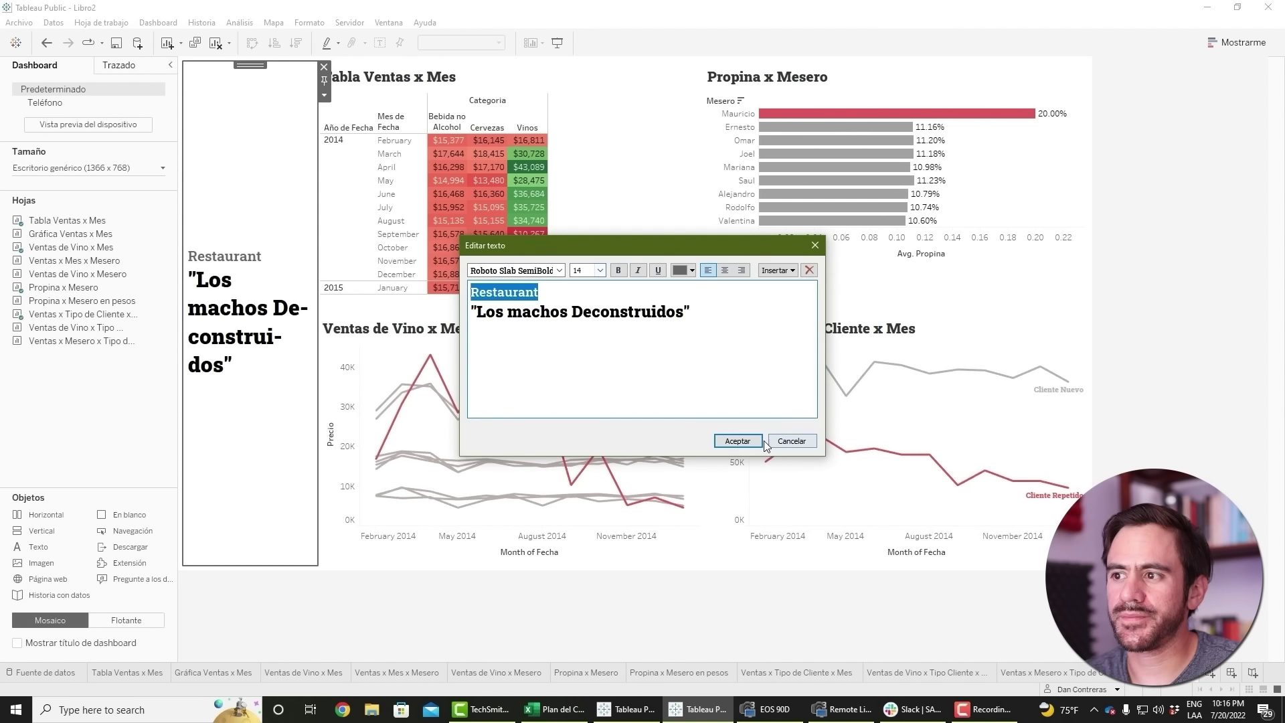
{"action": "left_click", "coordinate": [737, 440]}
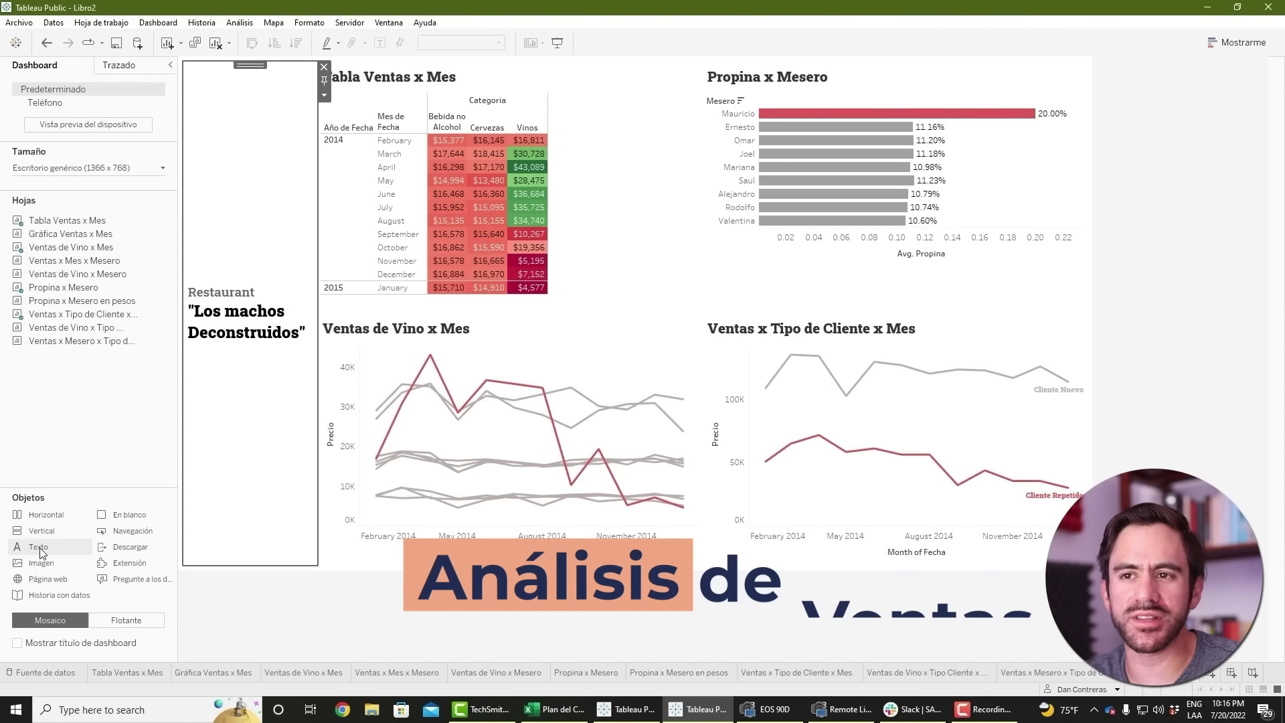
Add a second text box reading 'Análisis de Ventas 2014-2015' to the left column.
{"action": "left_click", "coordinate": [260, 413]}
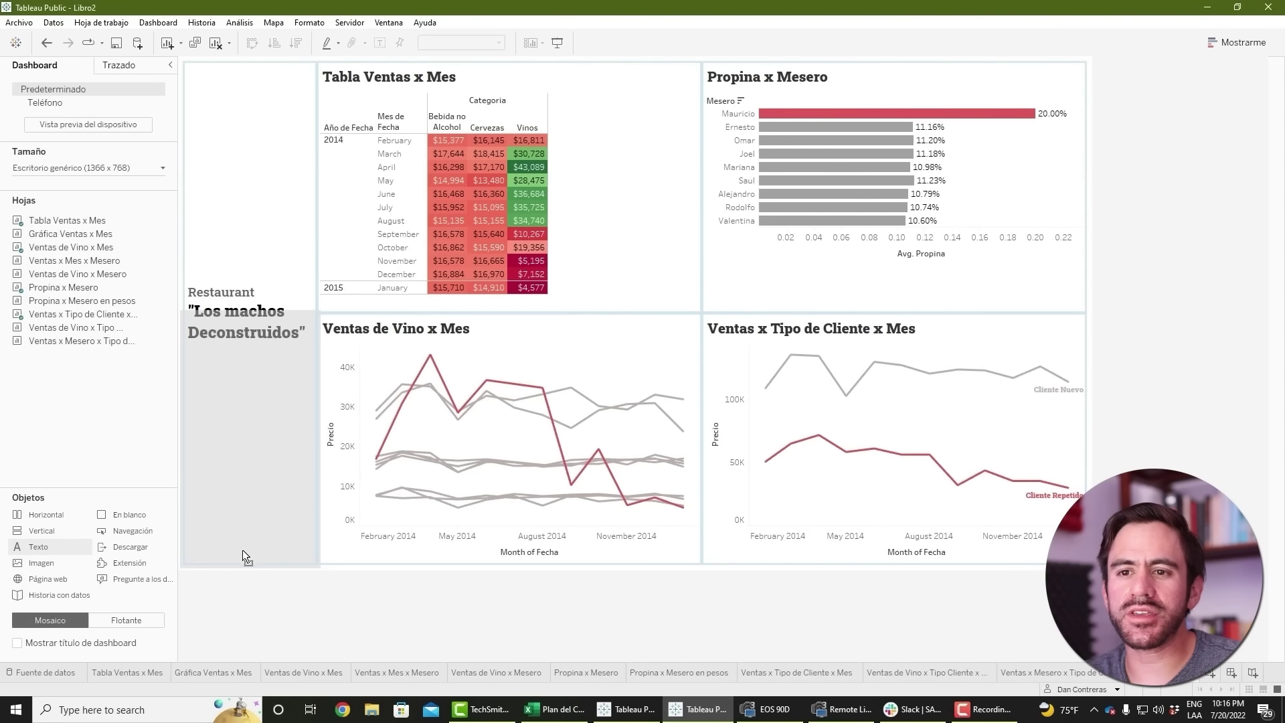
{"action": "left_click_drag", "start_coordinate": [106, 540], "coordinate": [231, 534]}
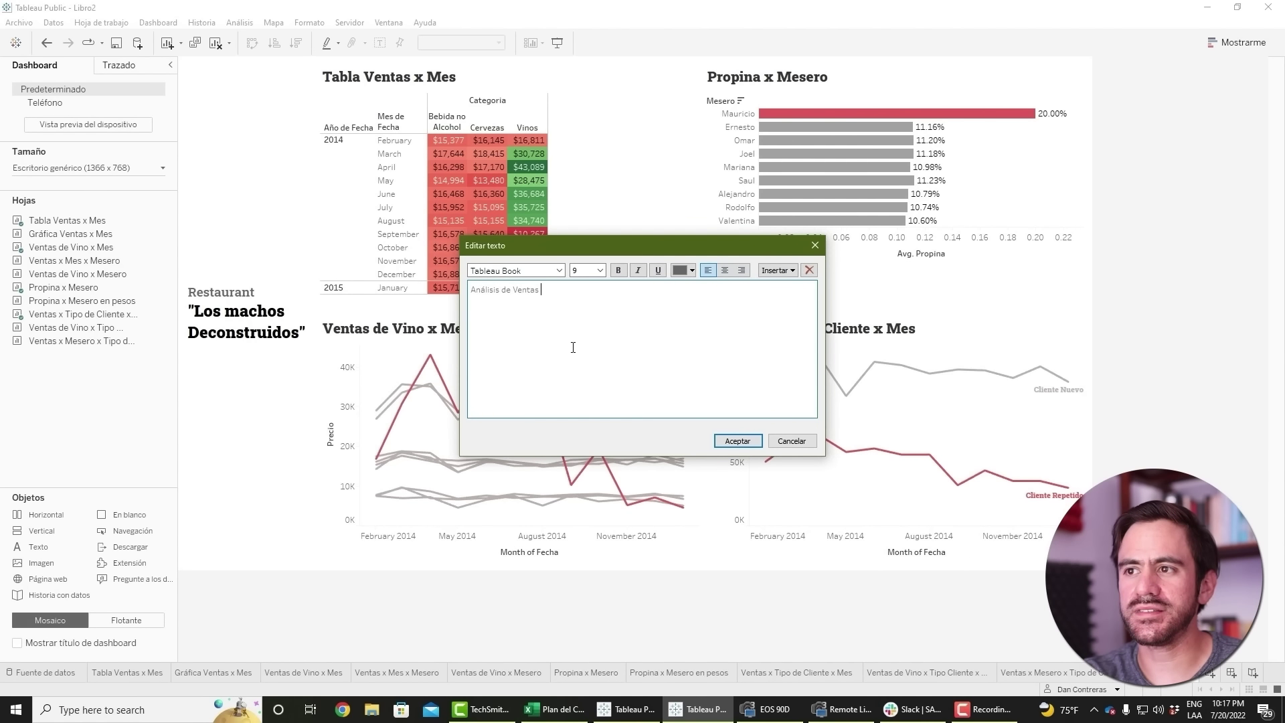
{"action": "type", "text": "2014-20"}
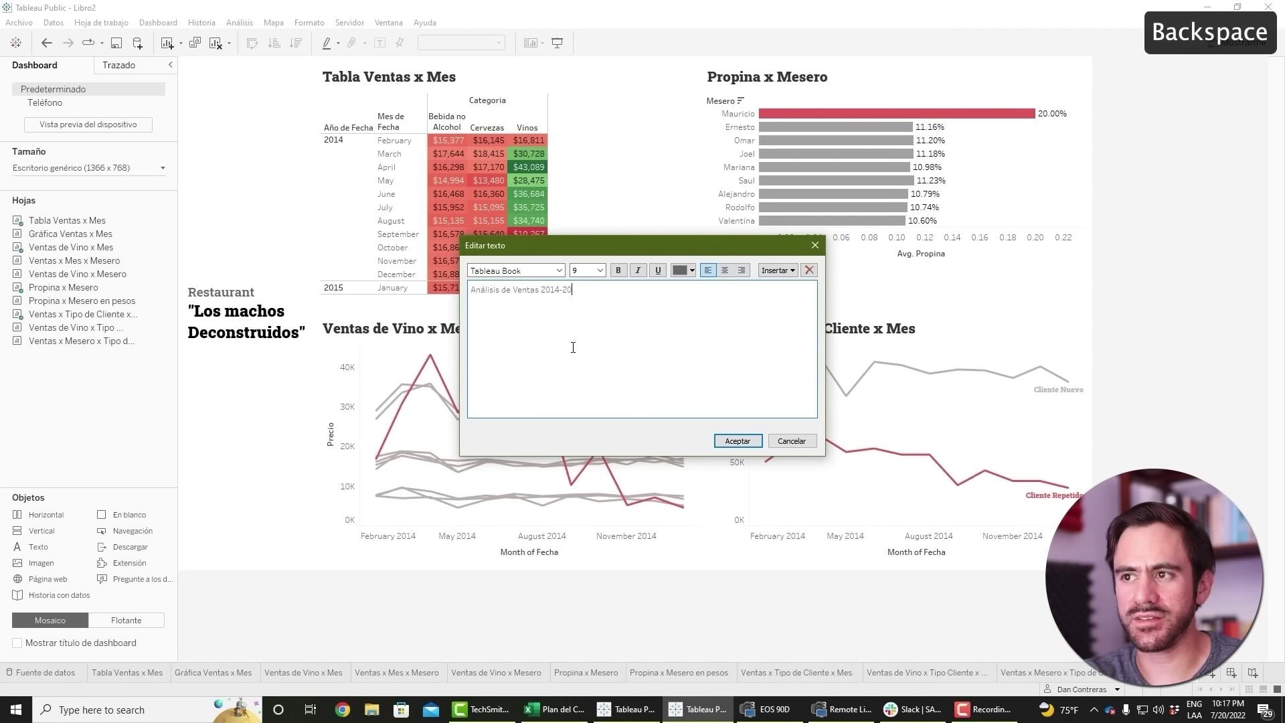
{"action": "type", "text": "5"}
{"action": "left_click", "coordinate": [736, 441]}
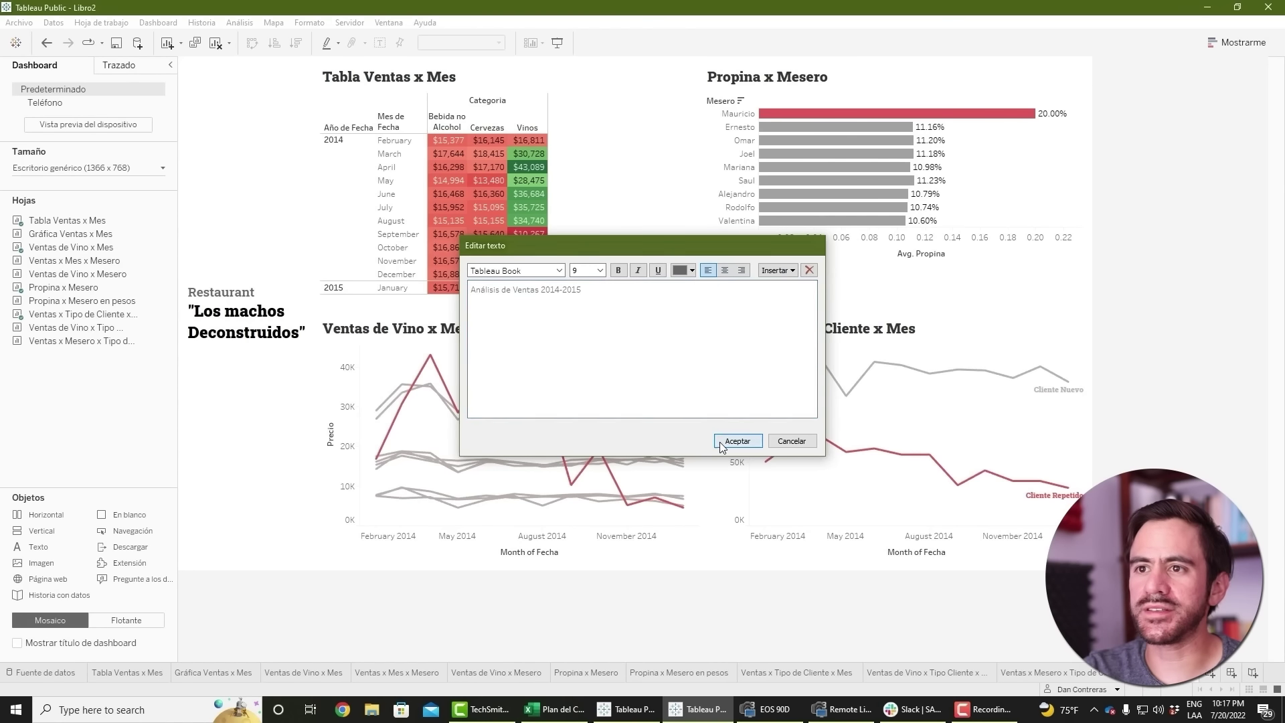
Set the subtitle to Roboto Slab SemiBold at size 16.
{"action": "double_click", "coordinate": [265, 140]}
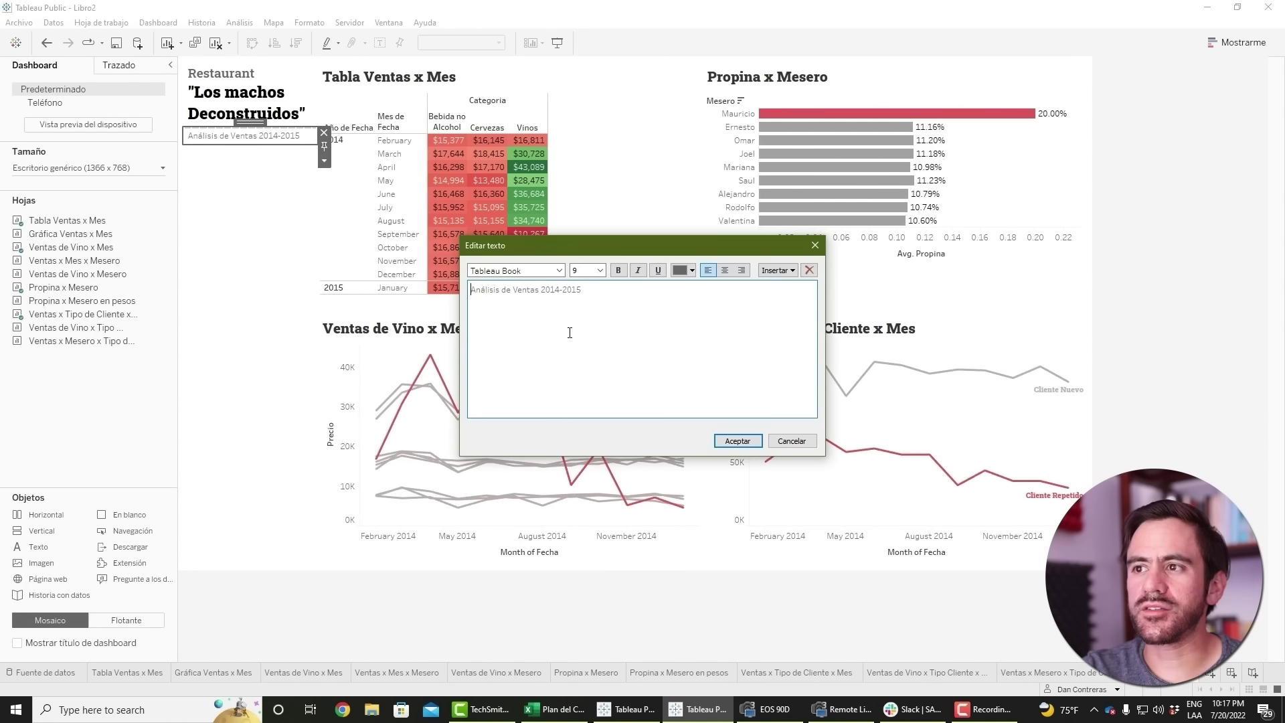
{"action": "left_click", "coordinate": [526, 265]}
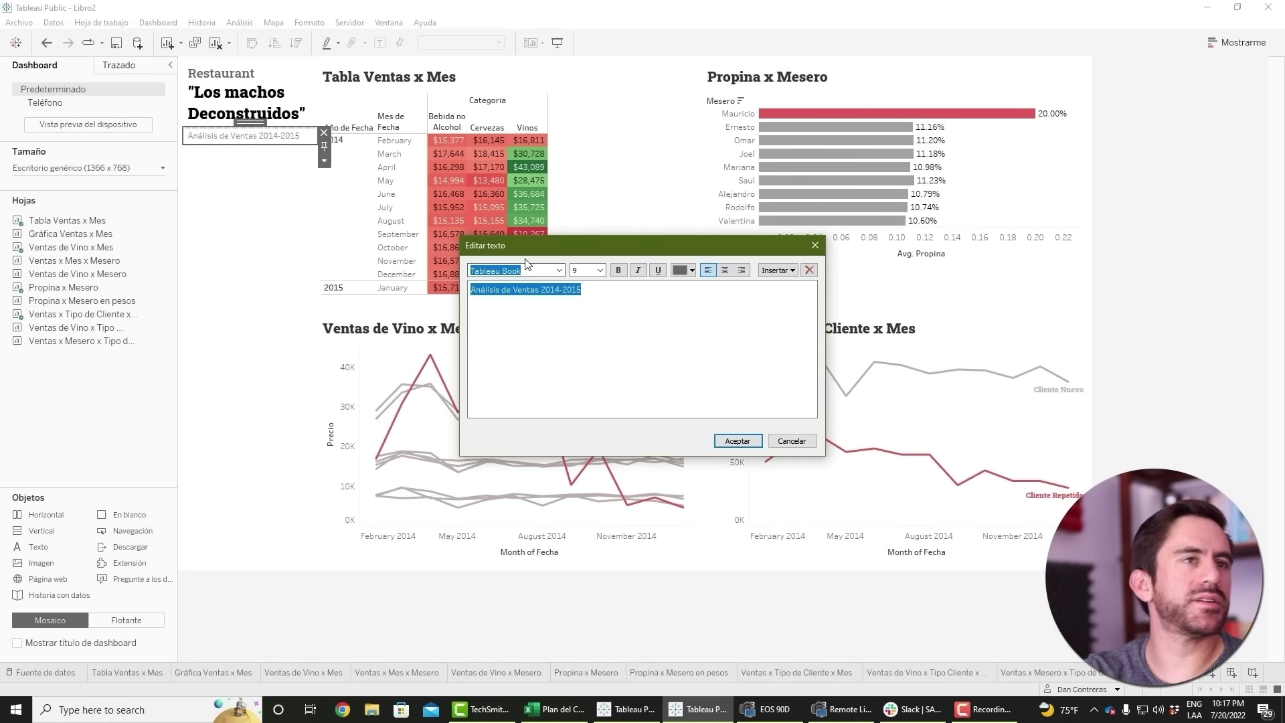
{"action": "type", "text": "Roboto Slab SemiBold"}
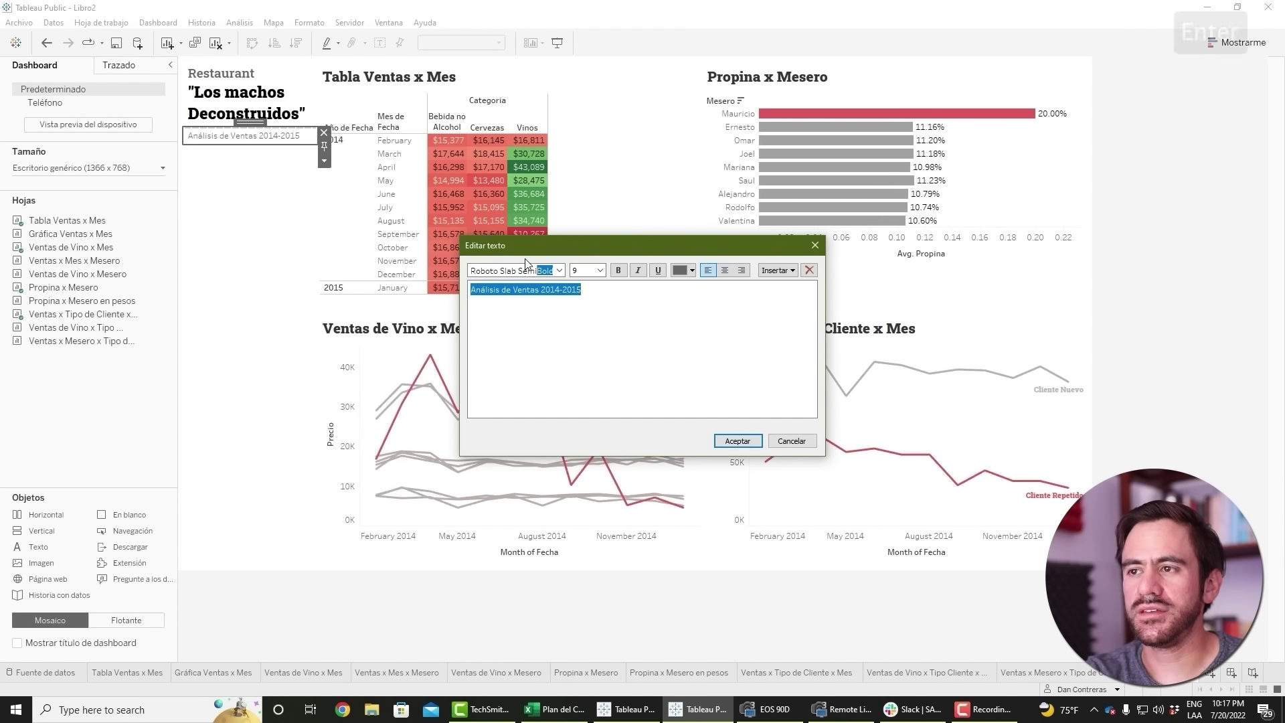
{"action": "key", "text": "Return"}
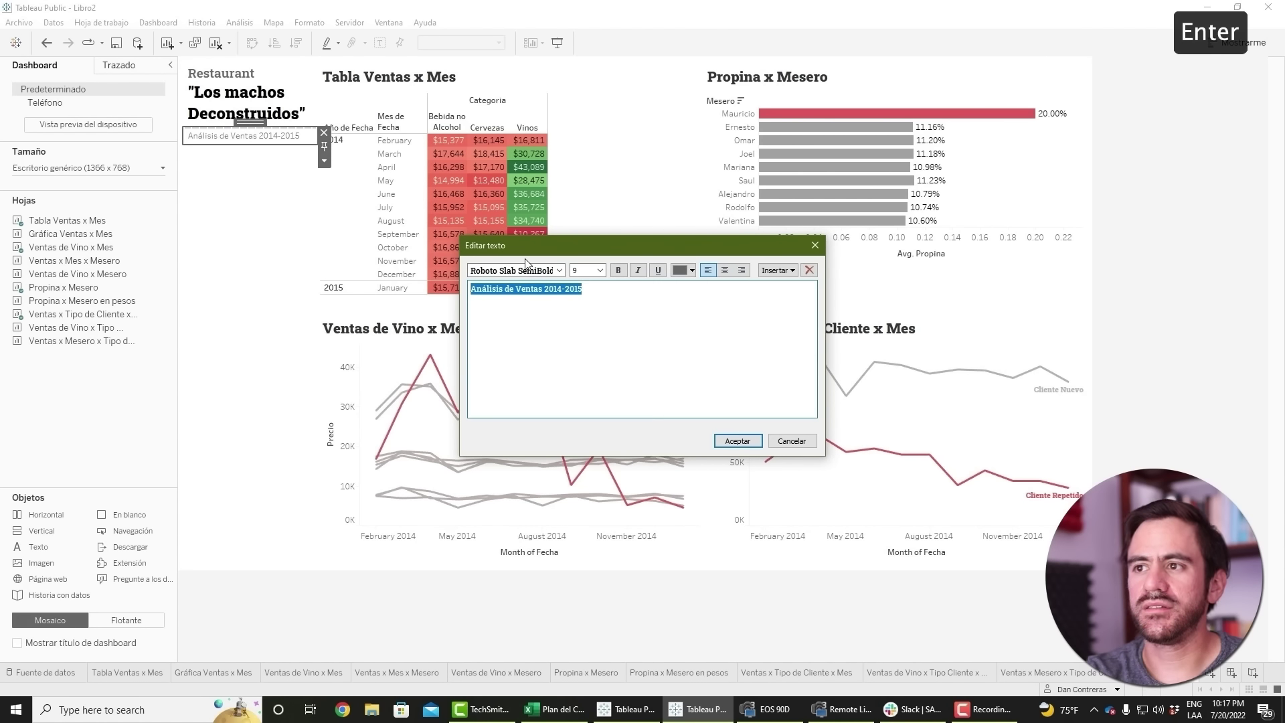
{"action": "left_click", "coordinate": [601, 270]}
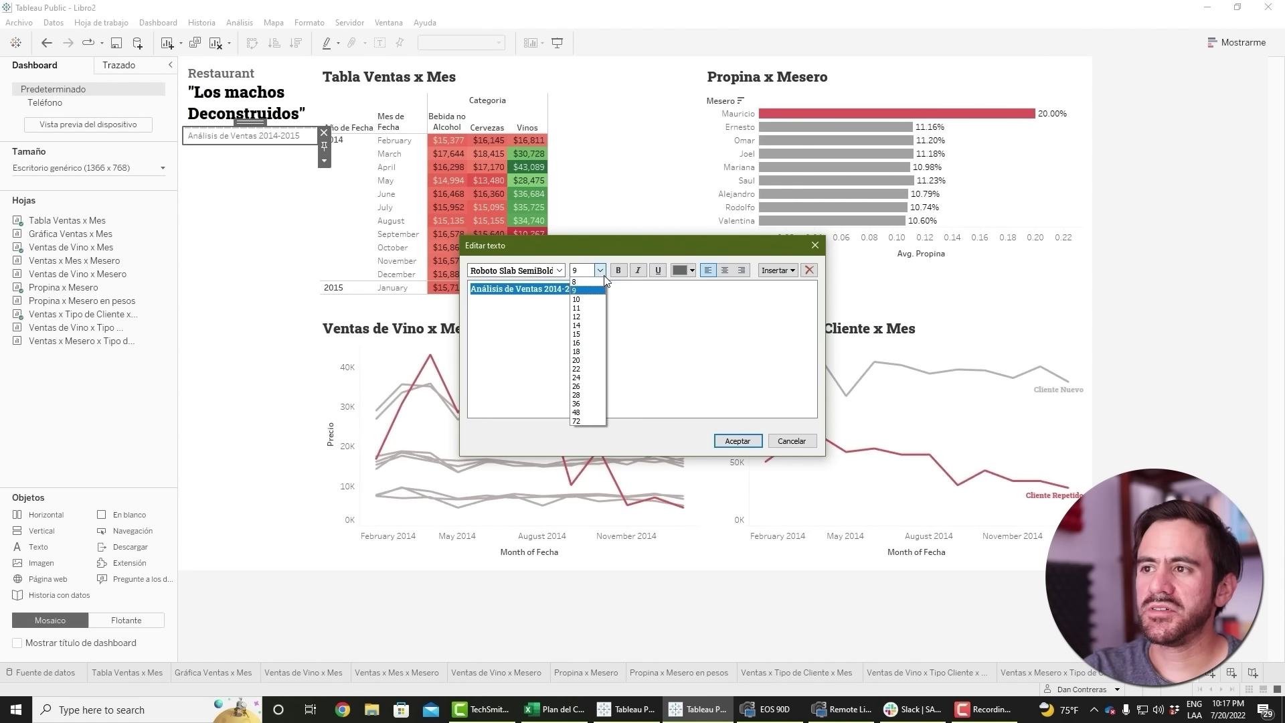
{"action": "left_click", "coordinate": [587, 348]}
{"action": "left_click", "coordinate": [758, 442]}
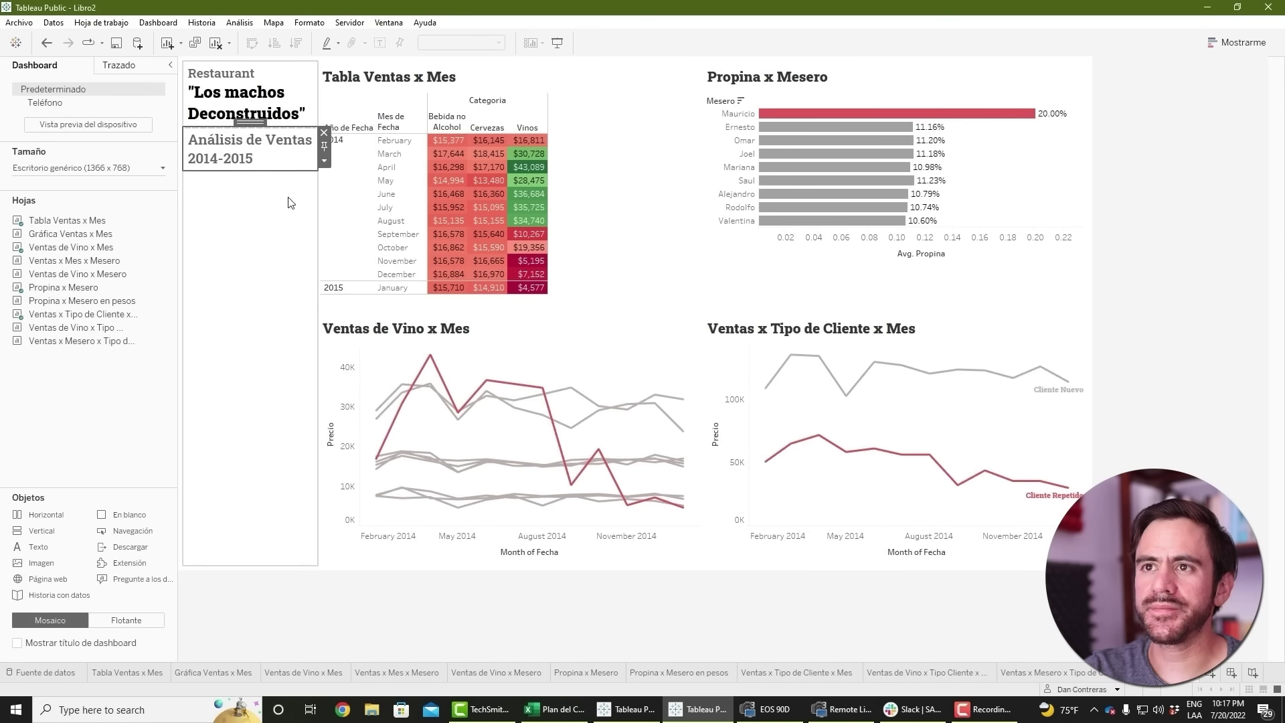
Reduce the subtitle size to 15 and select the left column.
{"action": "double_click", "coordinate": [283, 164]}
{"action": "key", "text": "ctrl+a"}
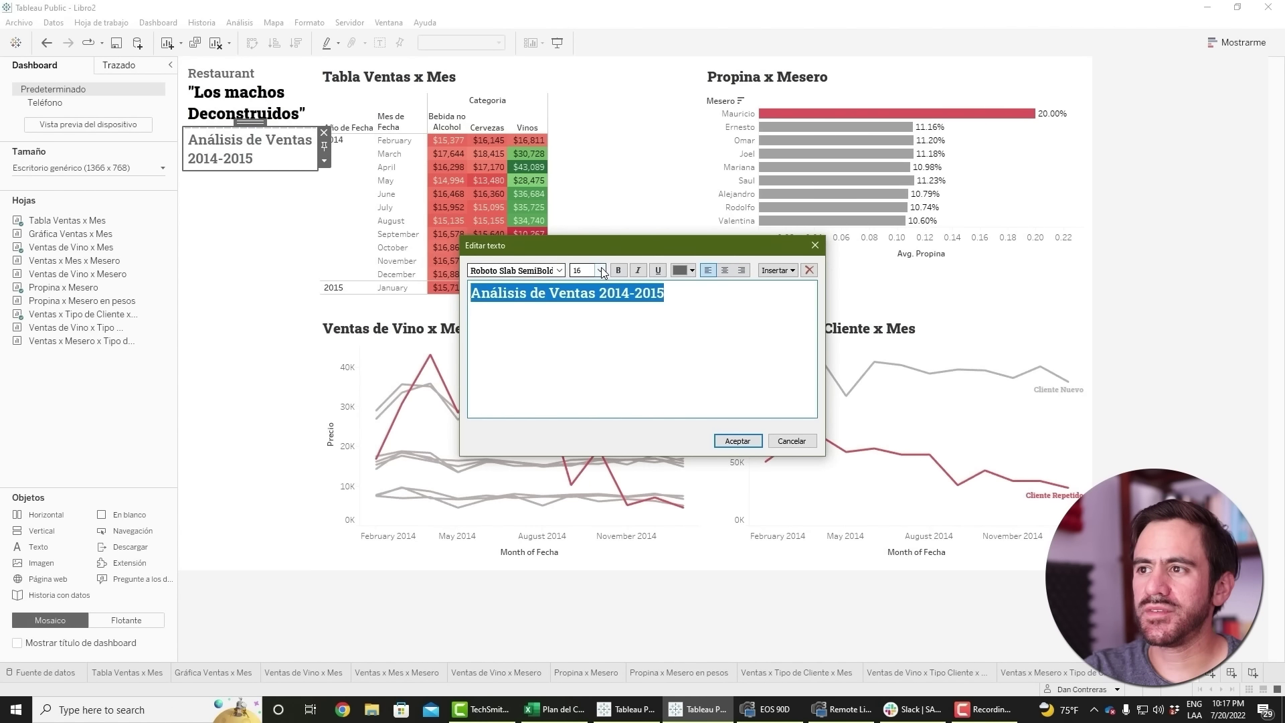
{"action": "left_click", "coordinate": [600, 270]}
{"action": "left_click", "coordinate": [581, 334]}
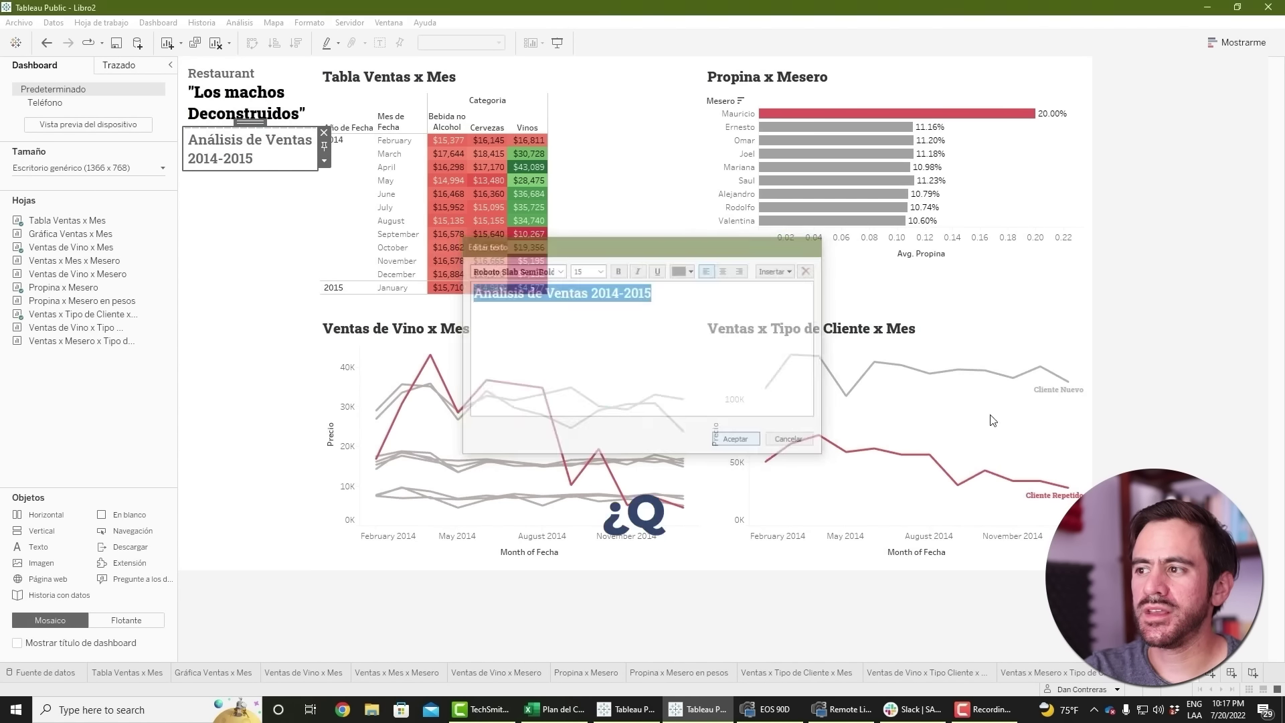
{"action": "left_click", "coordinate": [737, 441]}
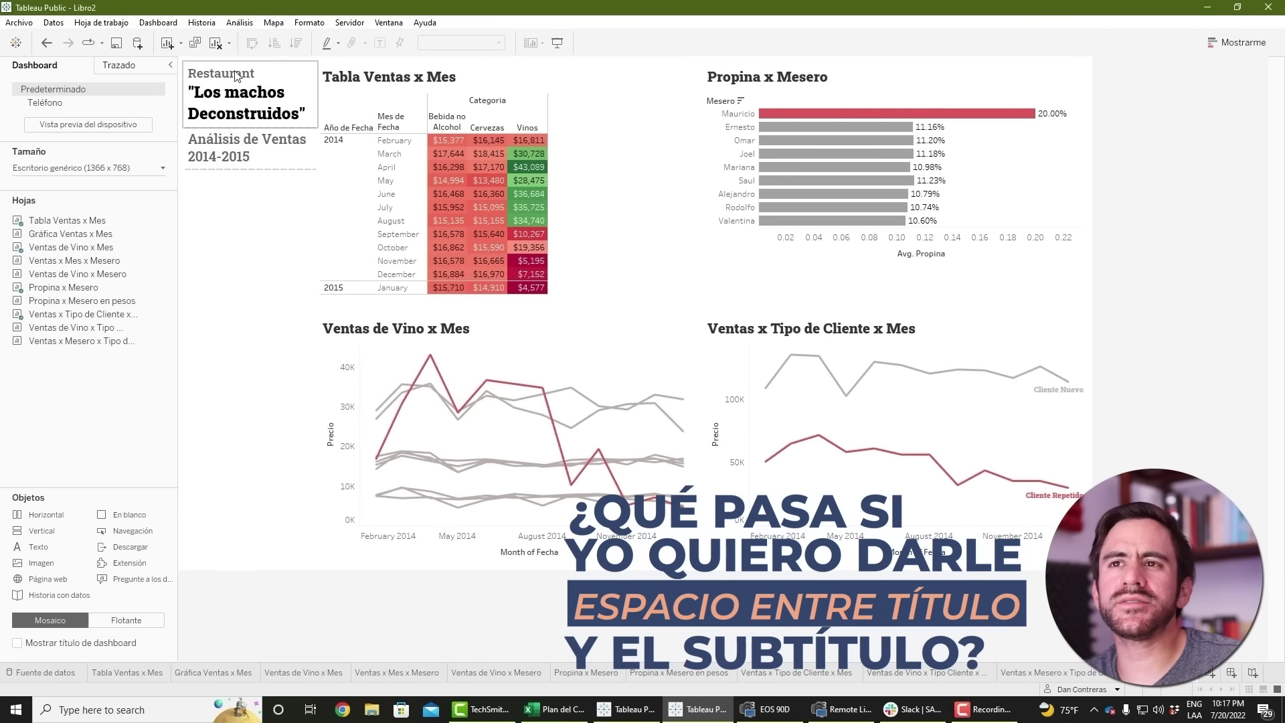
{"action": "left_click", "coordinate": [239, 139]}
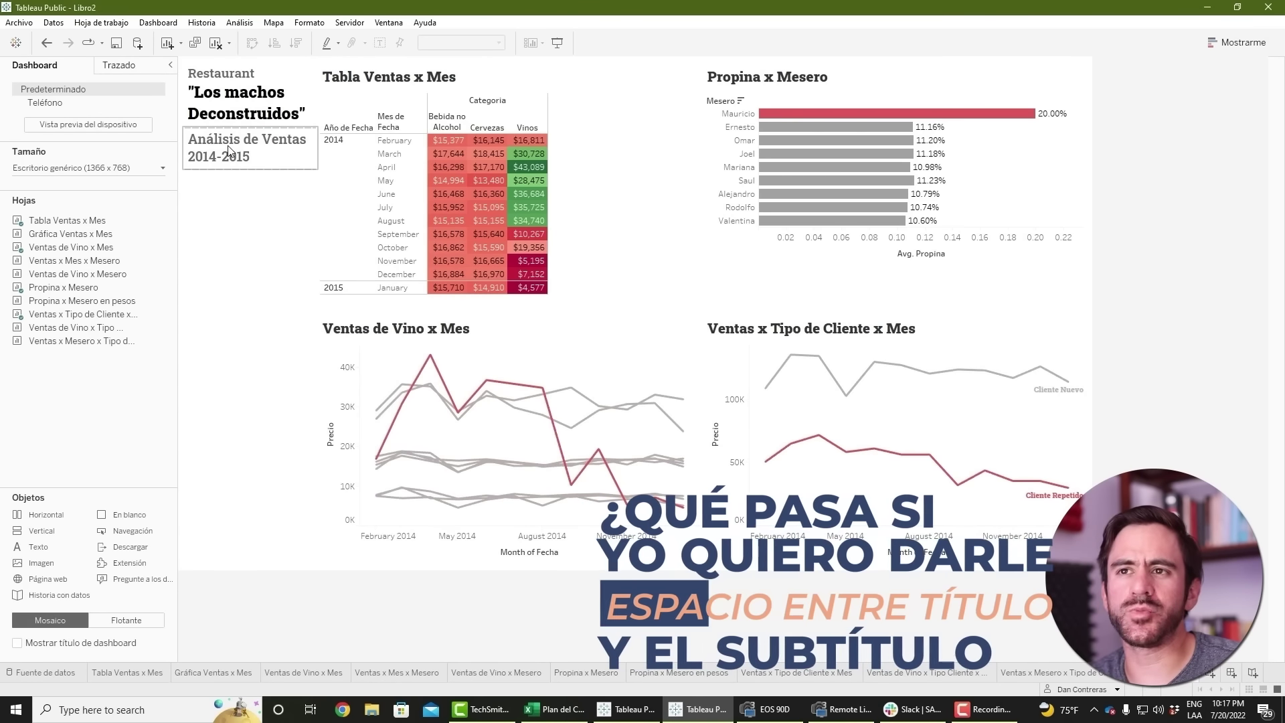
{"action": "left_click", "coordinate": [214, 281]}
Insert a shrunken blank spacer between title and subtitle, then add an image object below the subtitle.
{"action": "left_click", "coordinate": [161, 326]}
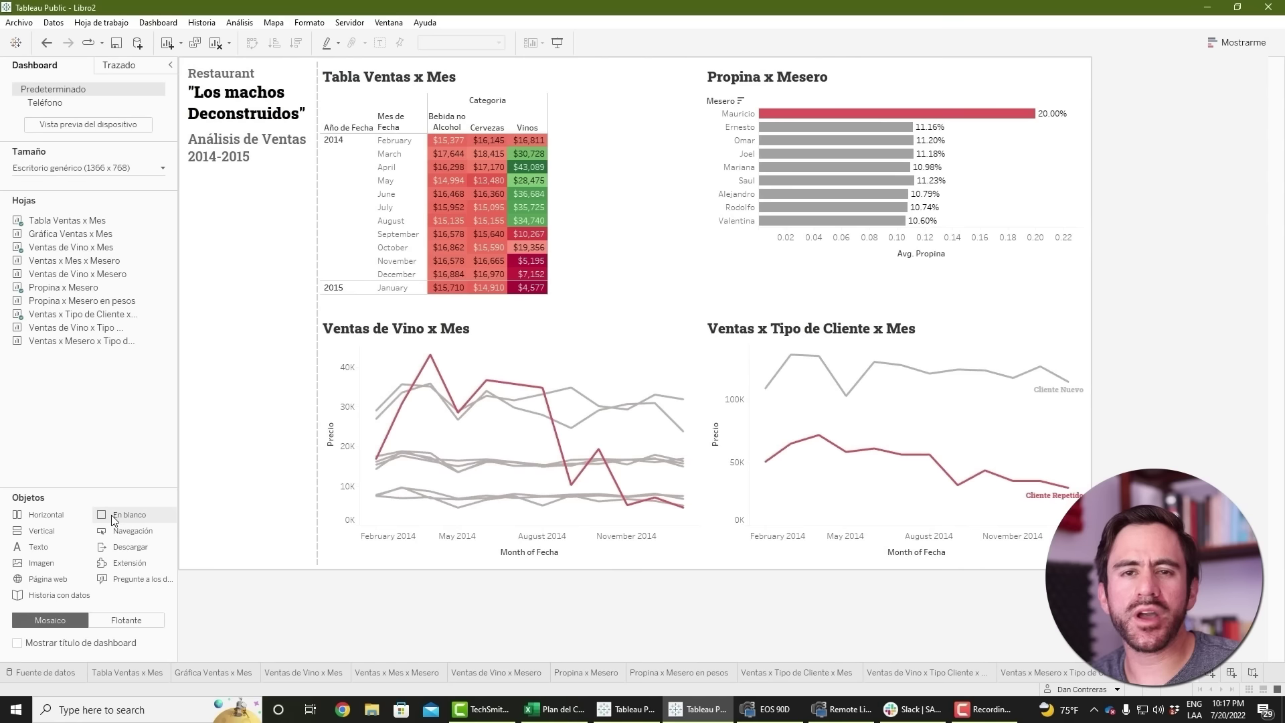
{"action": "left_click_drag", "start_coordinate": [117, 521], "coordinate": [274, 139]}
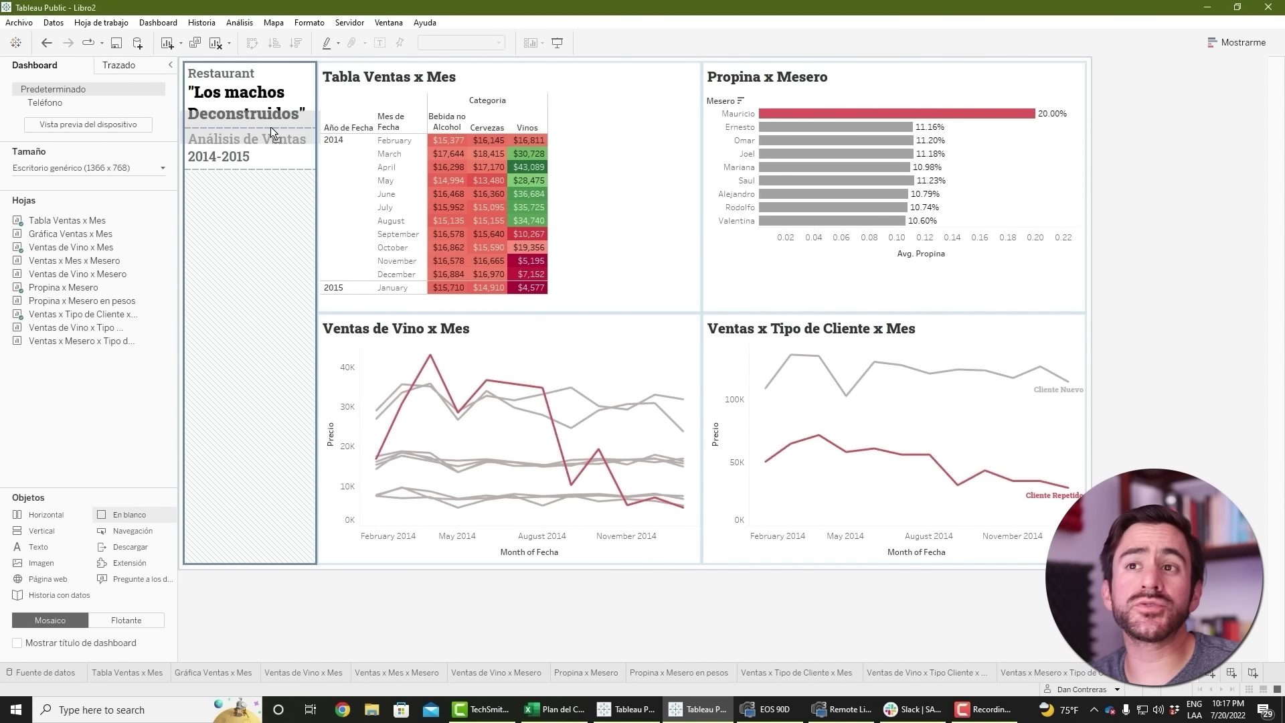
{"action": "left_click_drag", "start_coordinate": [271, 126], "coordinate": [270, 127]}
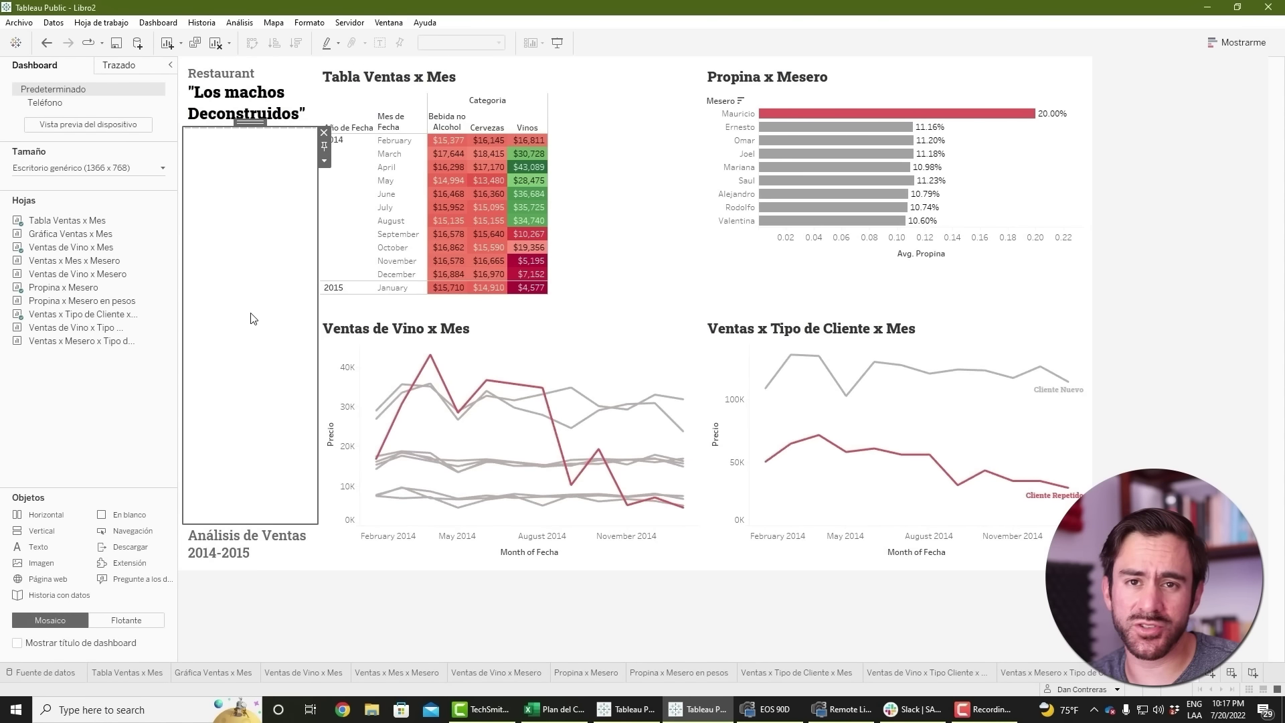
{"action": "mouse_move", "coordinate": [245, 521]}
{"action": "left_mouse_down"}
{"action": "mouse_move", "coordinate": [247, 161]}
{"action": "mouse_move", "coordinate": [236, 149]}
{"action": "mouse_move", "coordinate": [240, 172]}
{"action": "left_mouse_up"}
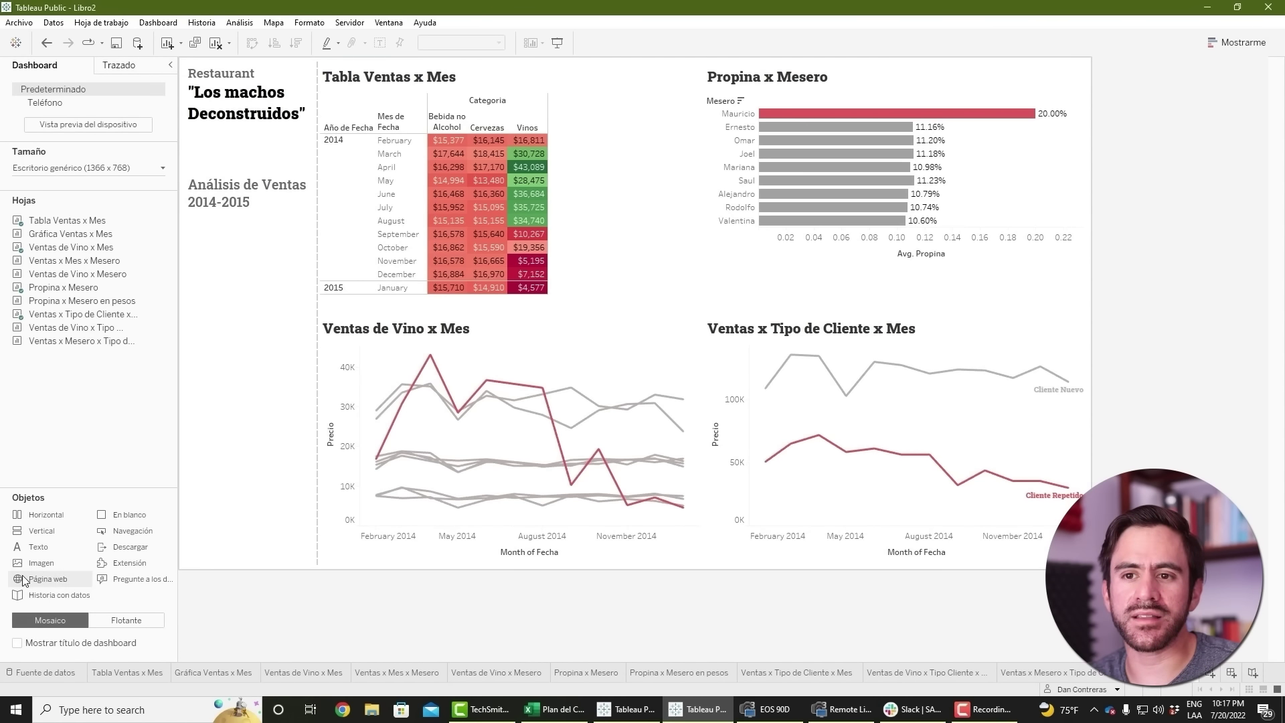
{"action": "left_click_drag", "start_coordinate": [36, 563], "coordinate": [266, 275]}
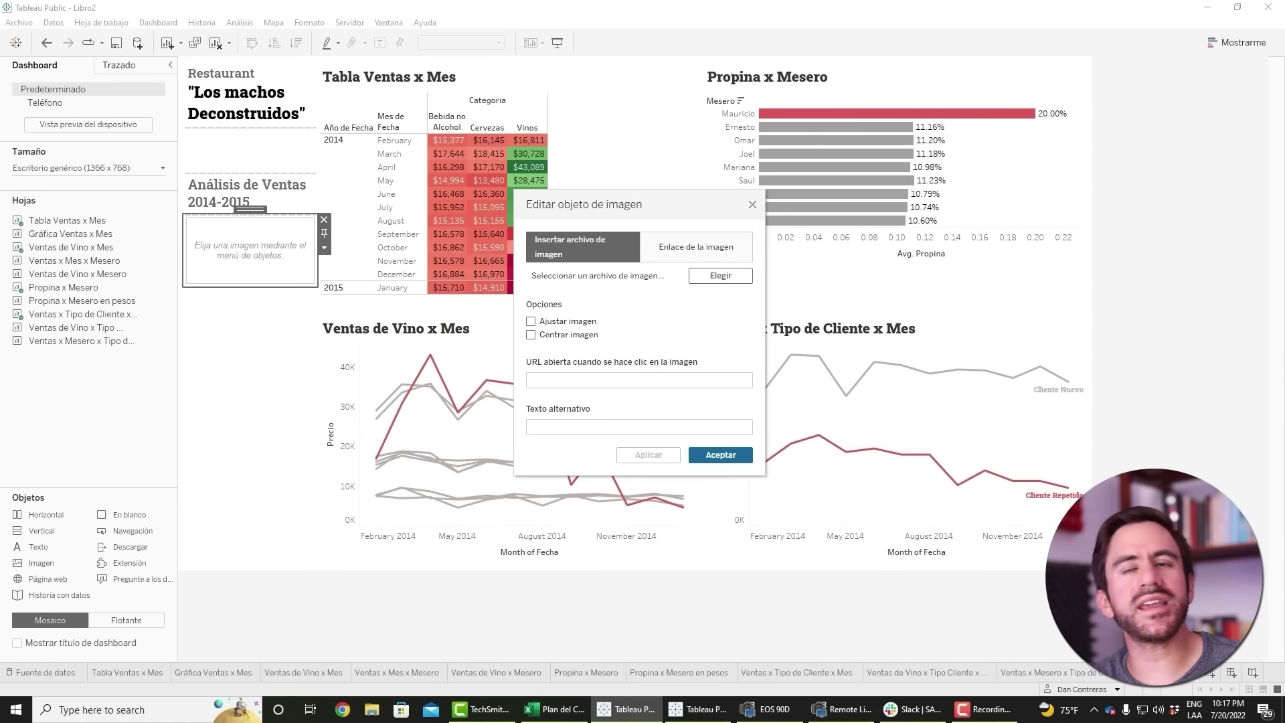
Link the pizza photo by its web address, fit it to the frame, and add a shrunken spacer above it.
{"action": "key", "text": "ctrl+c"}
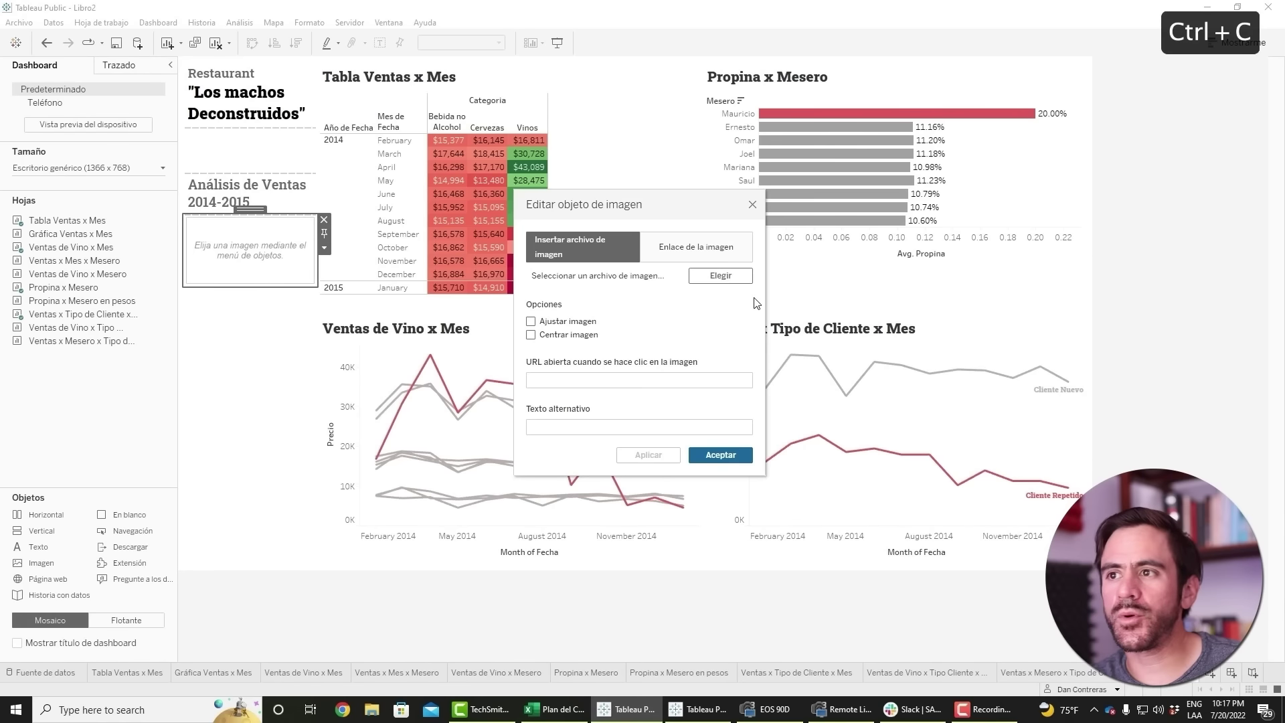
{"action": "left_click", "coordinate": [672, 244]}
{"action": "key", "text": "ctrl+v"}
{"action": "left_click", "coordinate": [654, 452]}
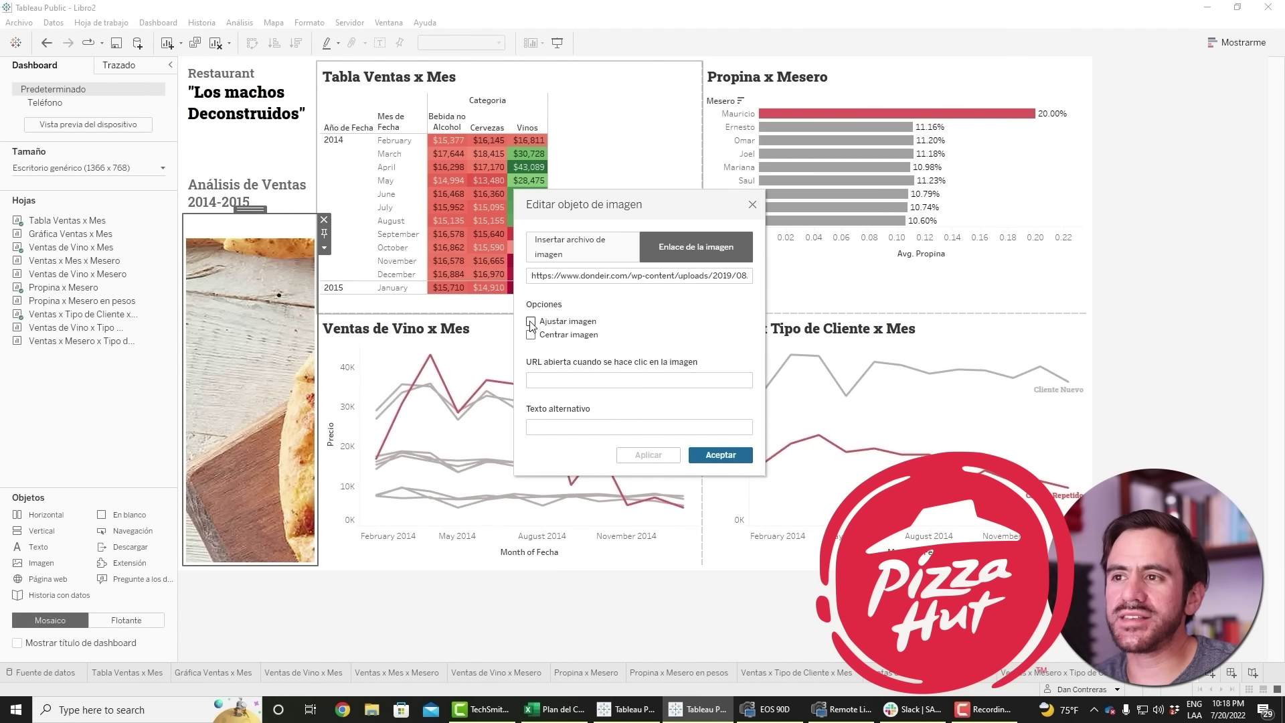
{"action": "left_click", "coordinate": [531, 323]}
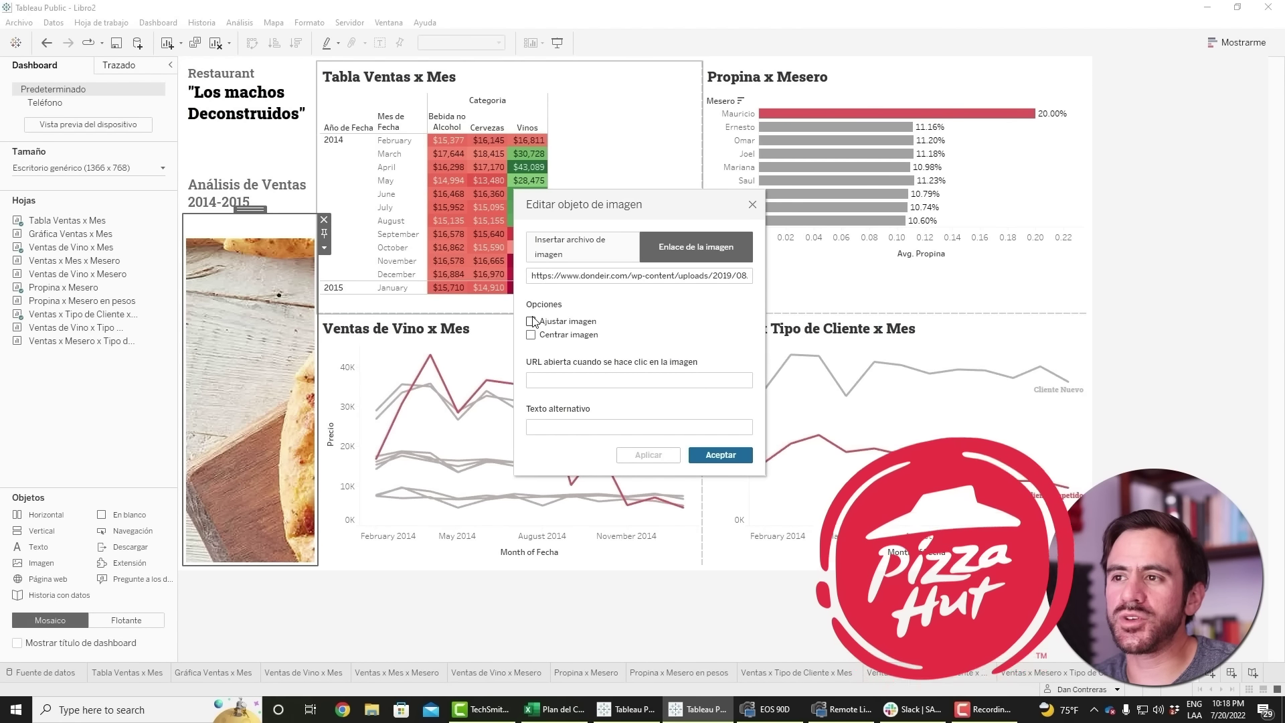
{"action": "left_click", "coordinate": [649, 456]}
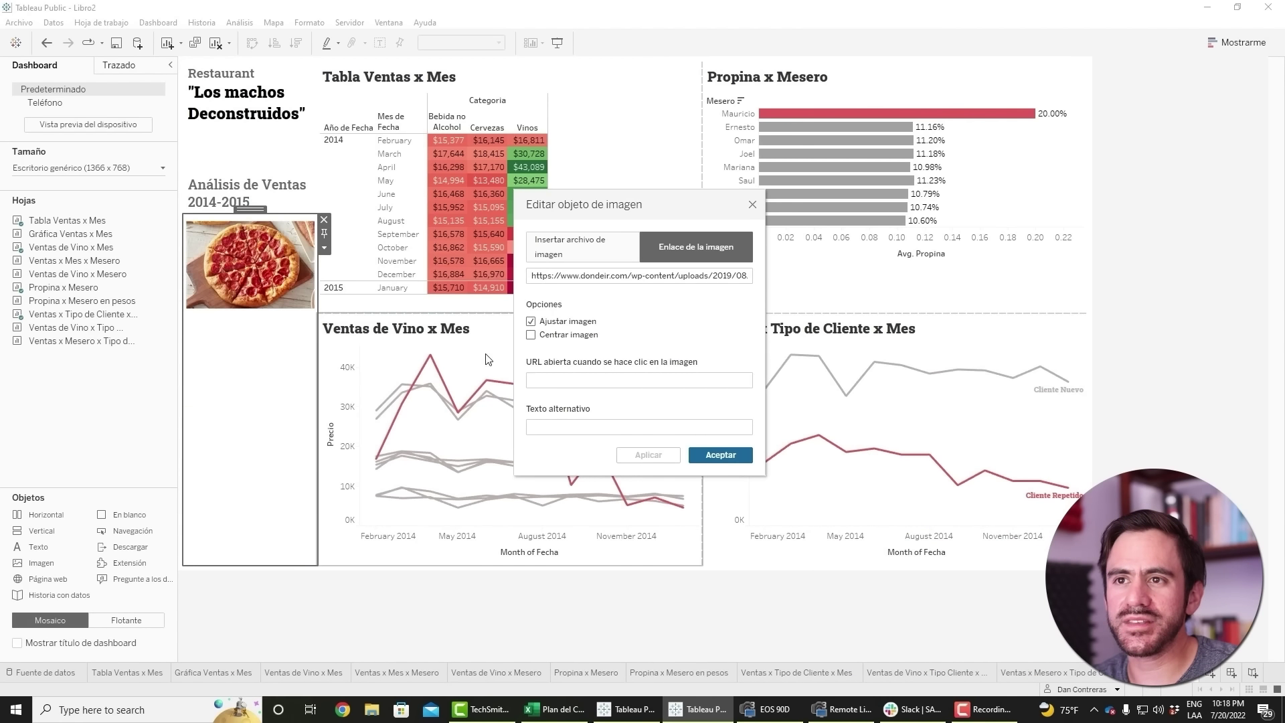
{"action": "left_click", "coordinate": [720, 455]}
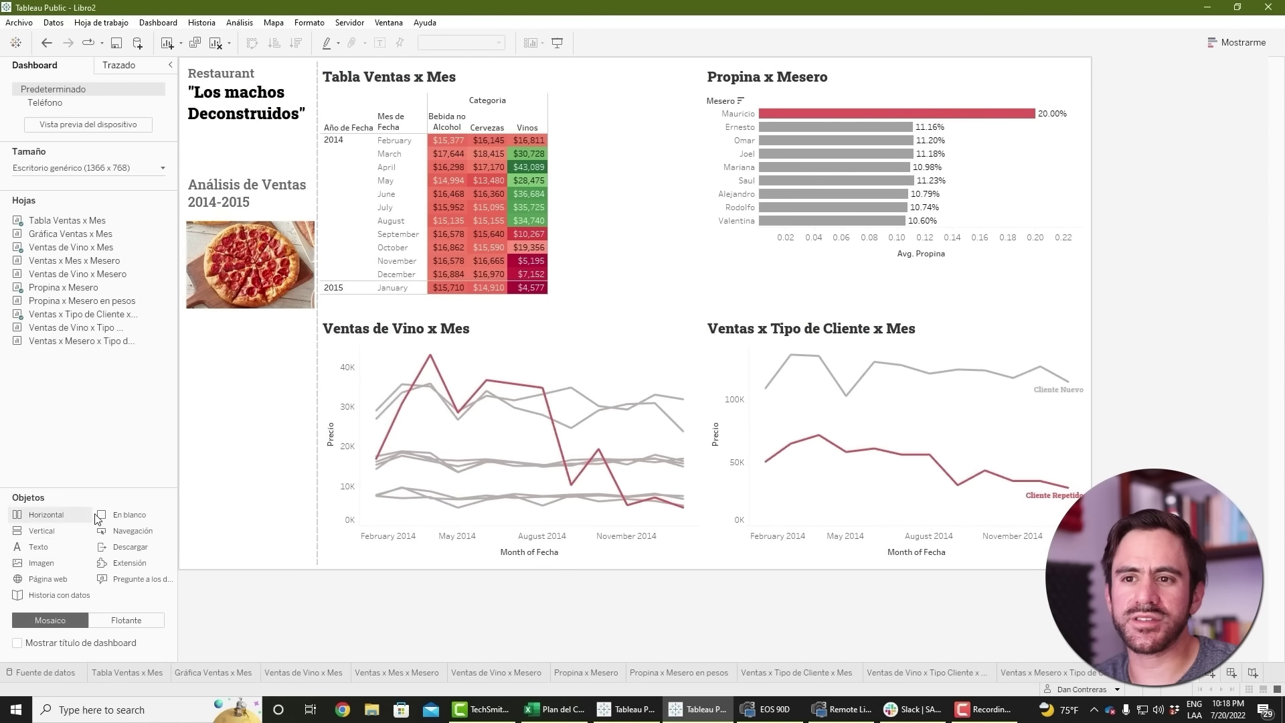
{"action": "left_click_drag", "start_coordinate": [127, 514], "coordinate": [237, 214]}
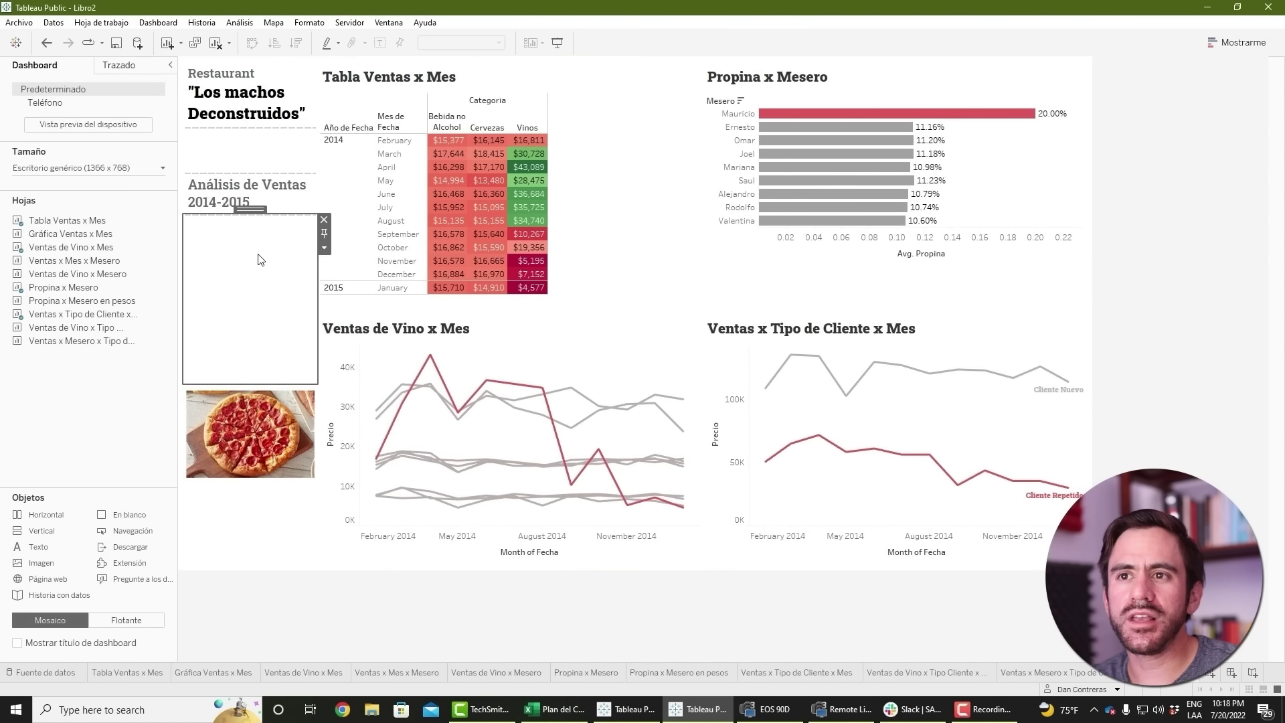
{"action": "left_click_drag", "start_coordinate": [251, 383], "coordinate": [251, 261]}
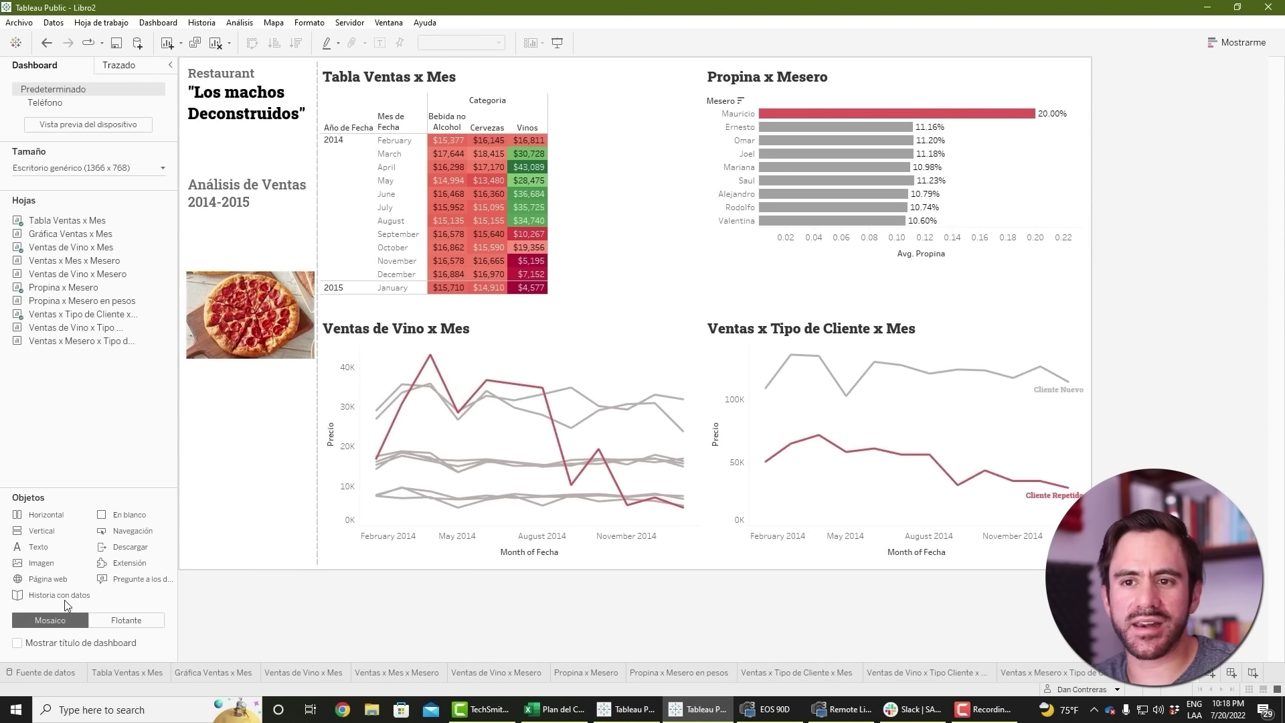
Add a text box at the bottom of the left column reading 'Fuente: Base de datos del Restaurante' with an author line.
{"action": "left_click_drag", "start_coordinate": [189, 502], "coordinate": [223, 528]}
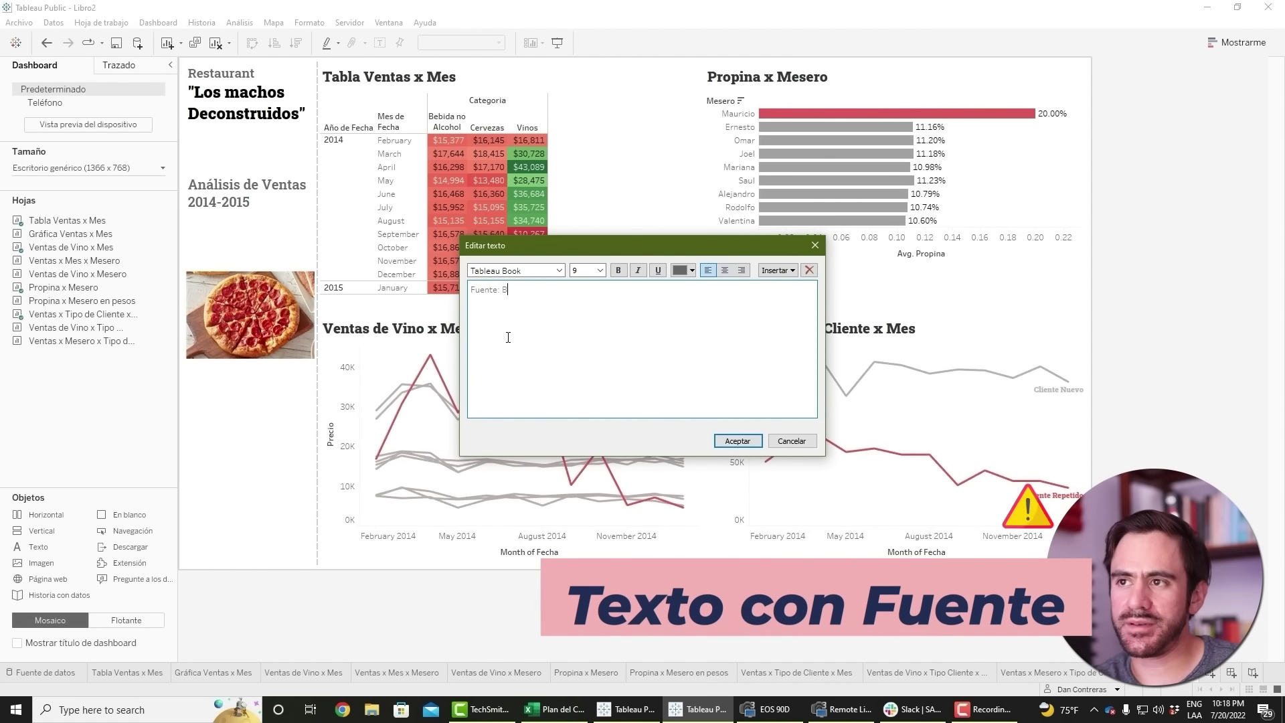
{"action": "type", "text": ": Base de datos del Restaura"}
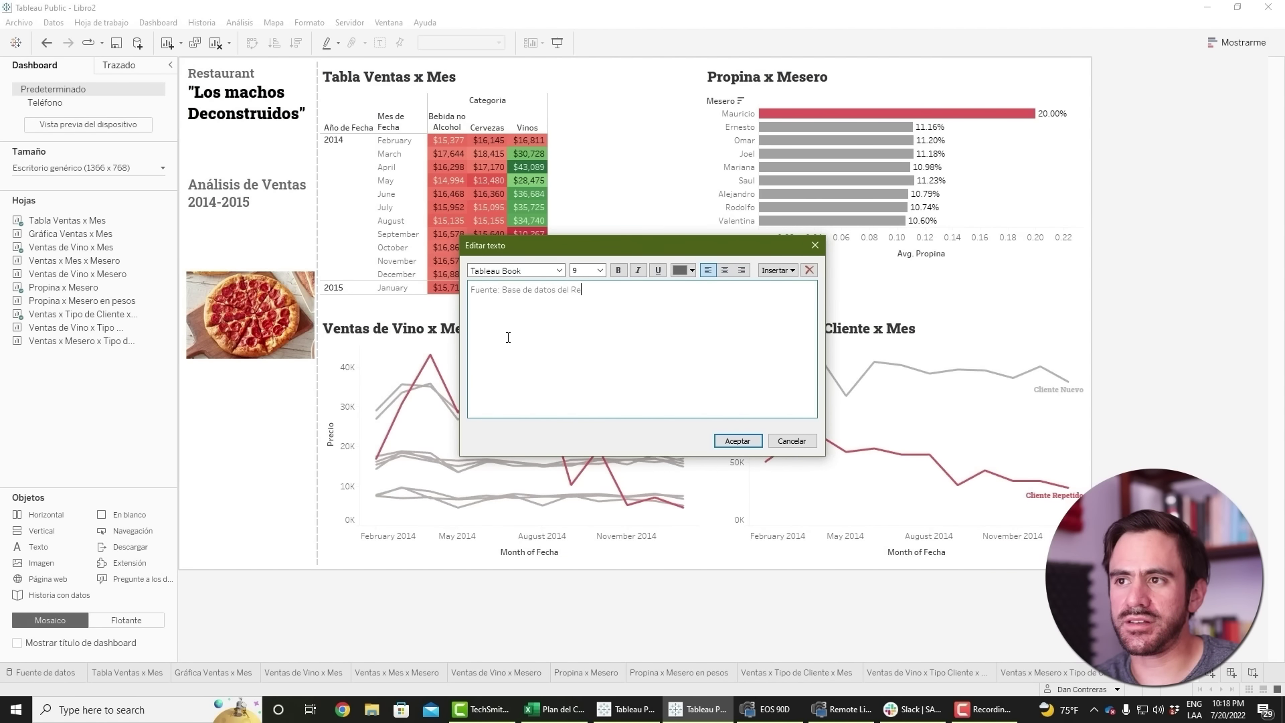
{"action": "type", "text": "nte"}
{"action": "key", "text": "Return"}
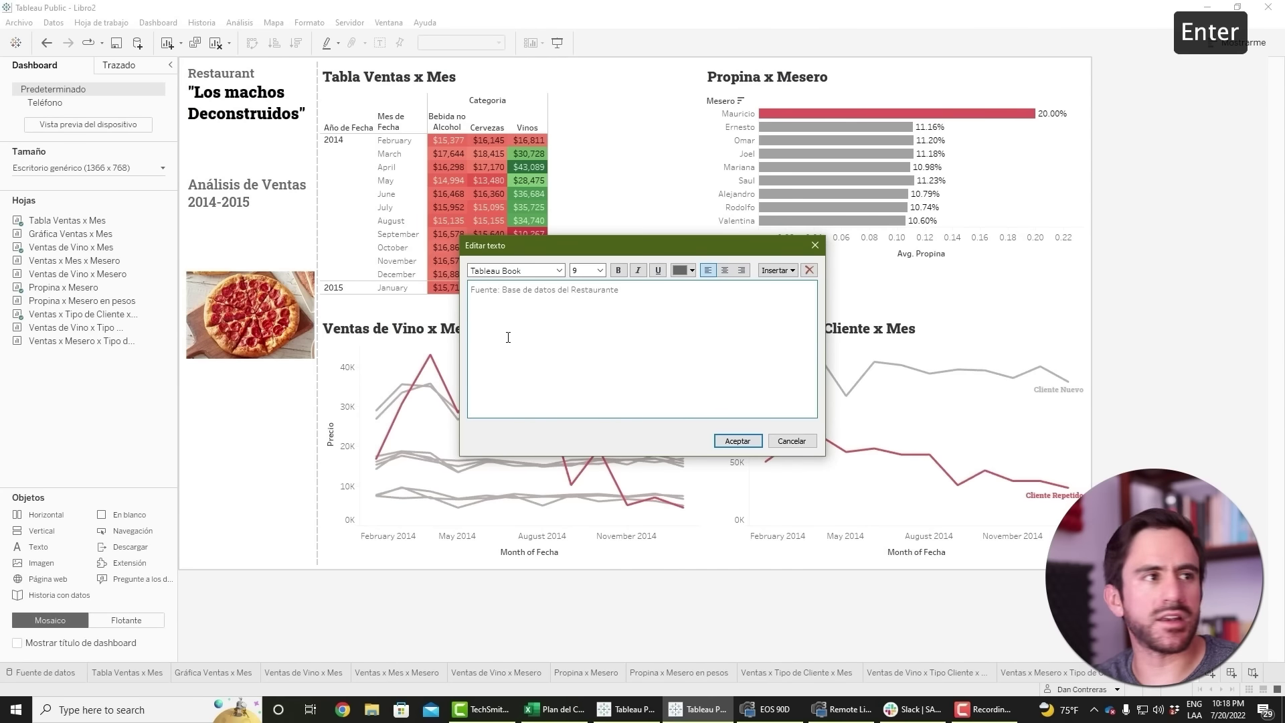
{"action": "type", "text": "Autor: Dan COn"}
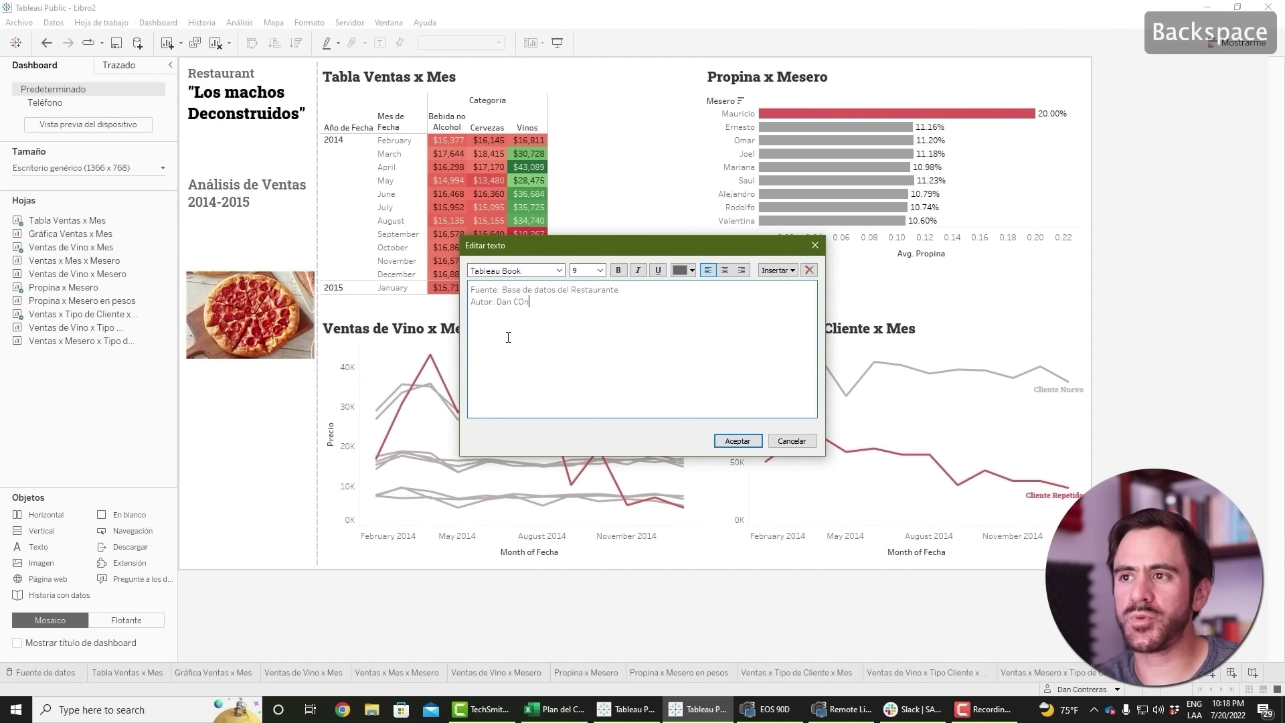
{"action": "key", "text": "BackSpace"}
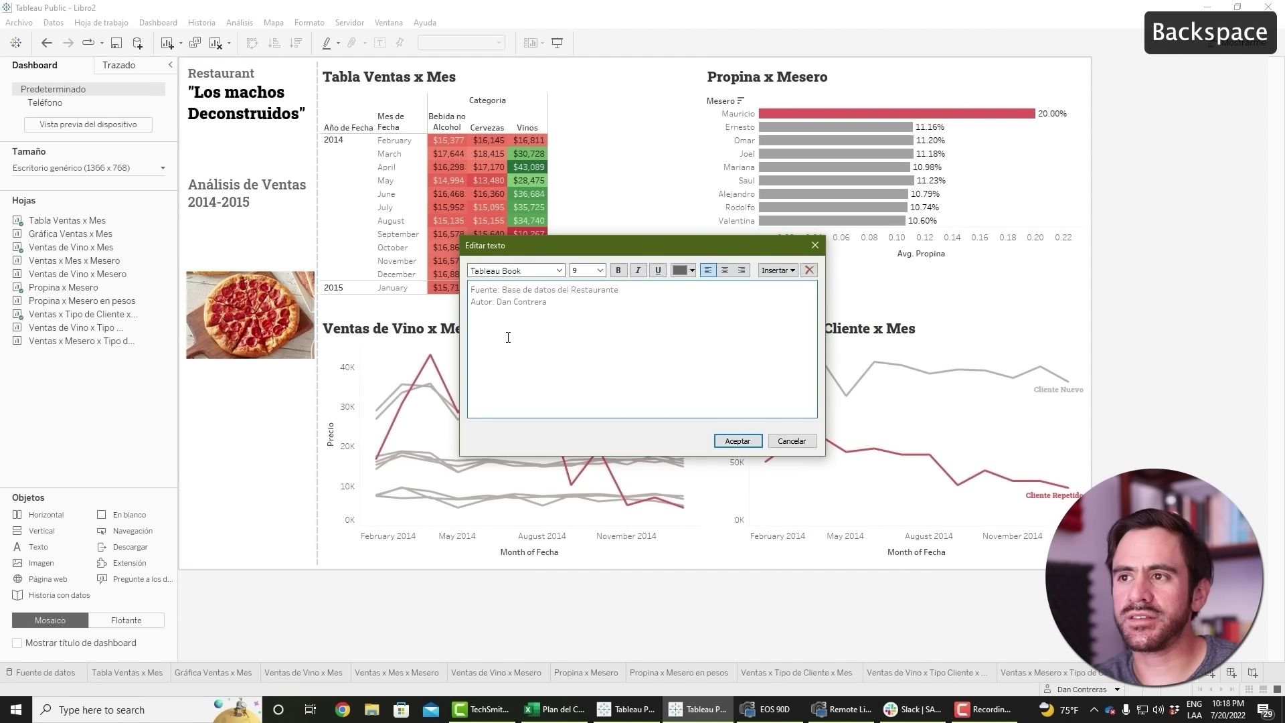
{"action": "type", "text": "s Gonzalez"}
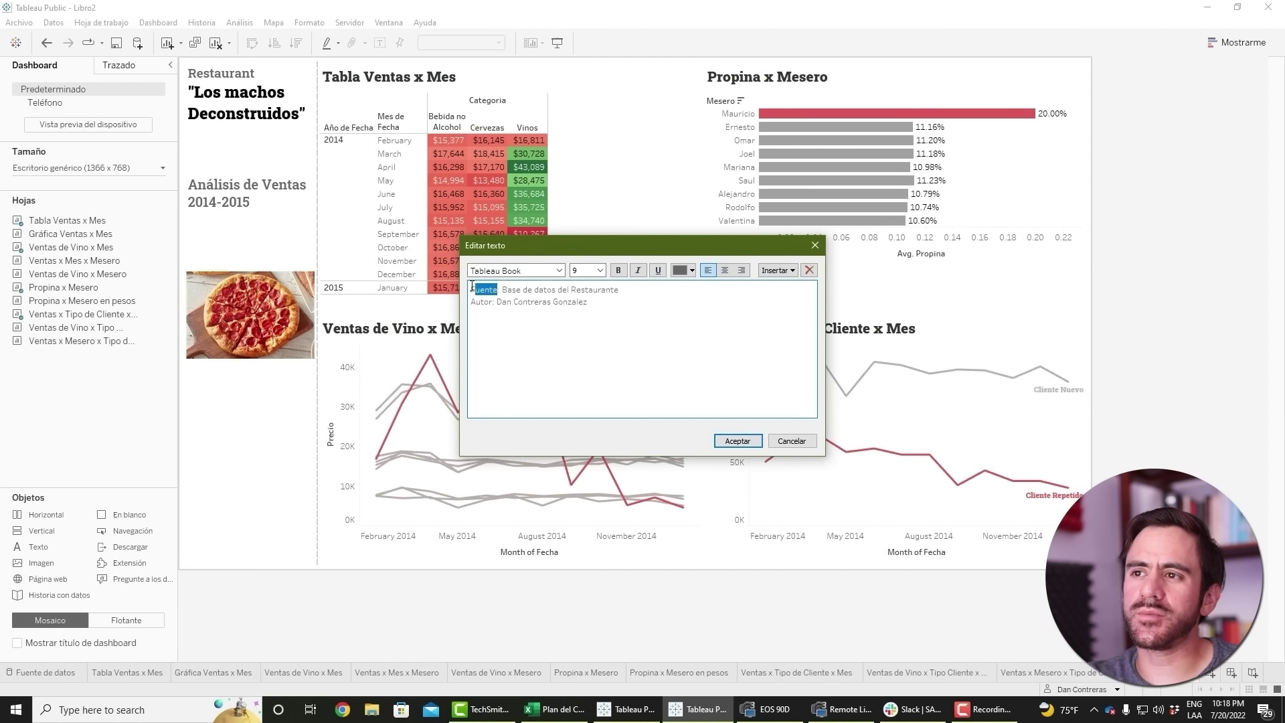
Apply a new font to both caption lines.
{"action": "left_click_drag", "start_coordinate": [496, 302], "coordinate": [474, 302]}
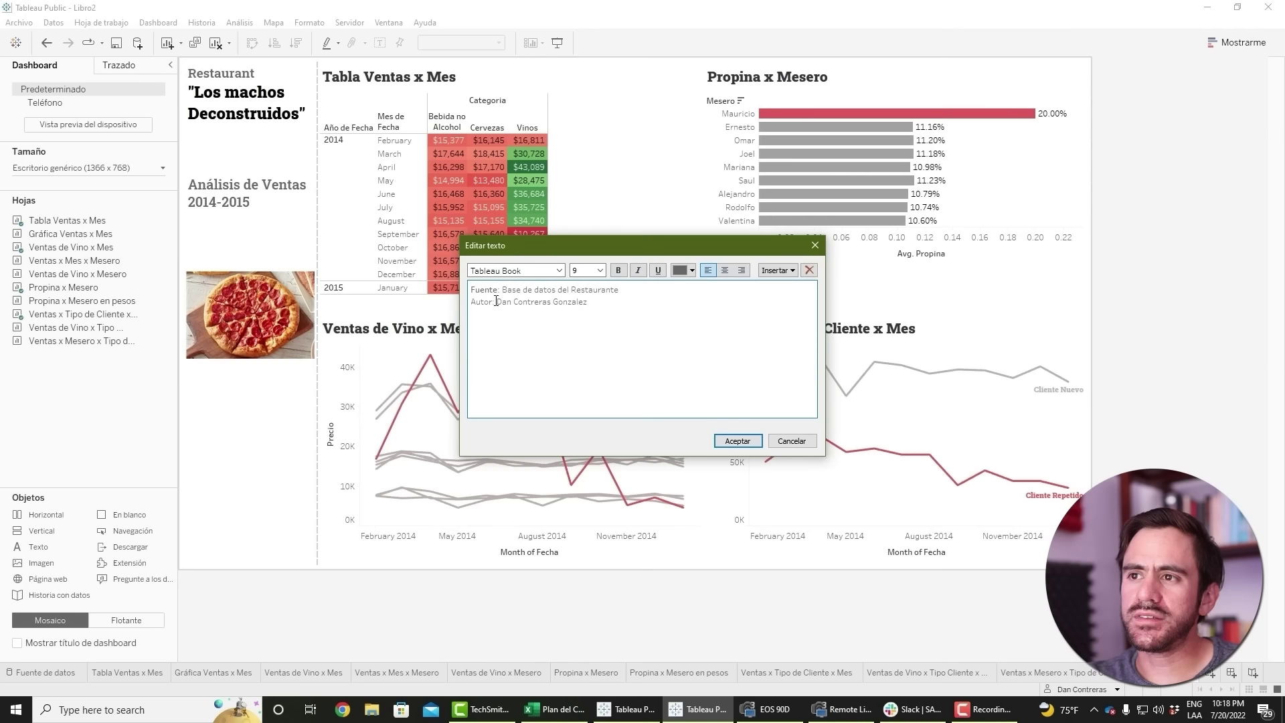
{"action": "left_click_drag", "start_coordinate": [610, 289], "coordinate": [427, 284]}
{"action": "left_click", "coordinate": [587, 305]}
{"action": "key", "text": "ctrl+a"}
{"action": "left_click", "coordinate": [530, 269]}
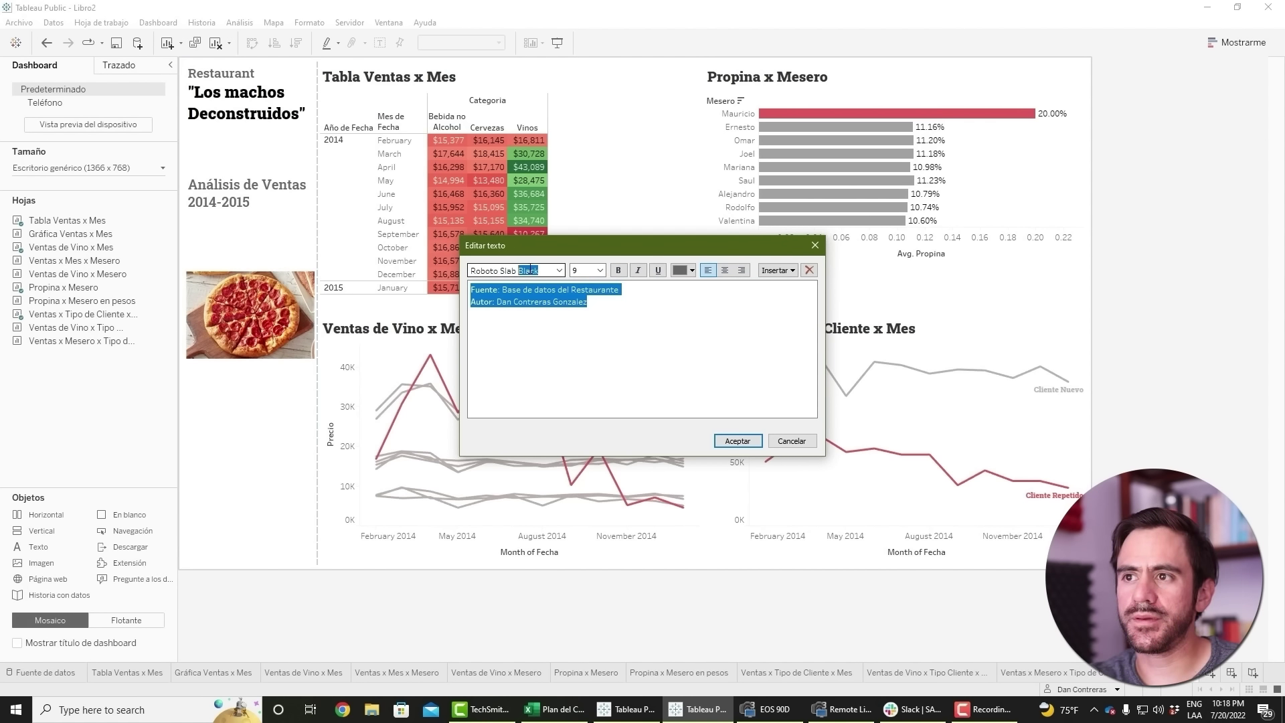
{"action": "key", "text": "Return"}
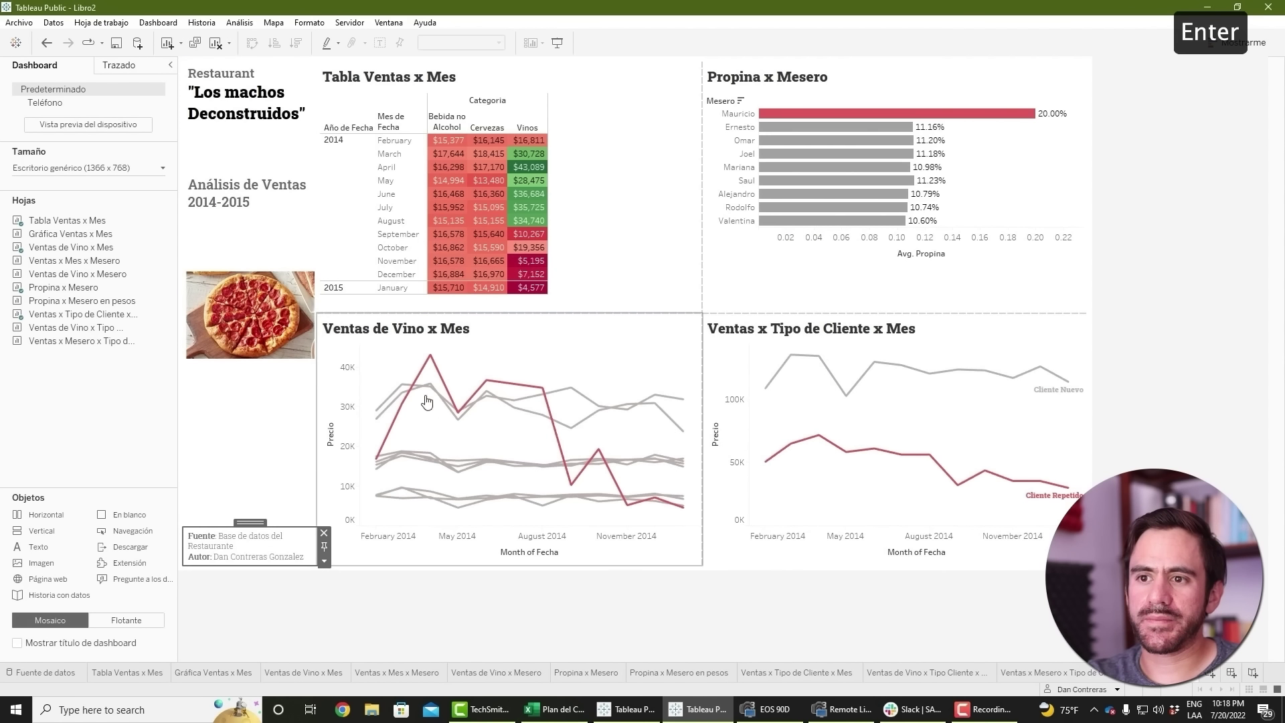
Set the source and author text to font size 8.
{"action": "double_click", "coordinate": [294, 545]}
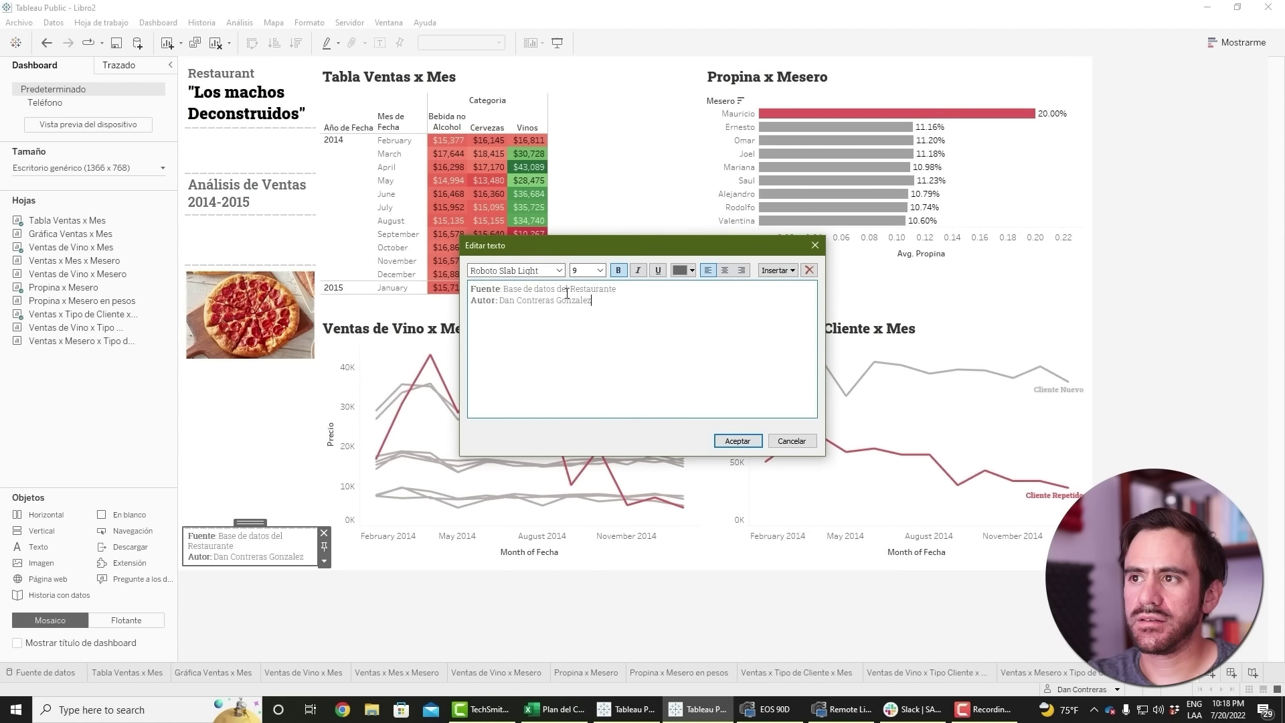
{"action": "key", "text": "ctrl+a"}
{"action": "left_click", "coordinate": [599, 270]}
{"action": "left_click", "coordinate": [583, 282]}
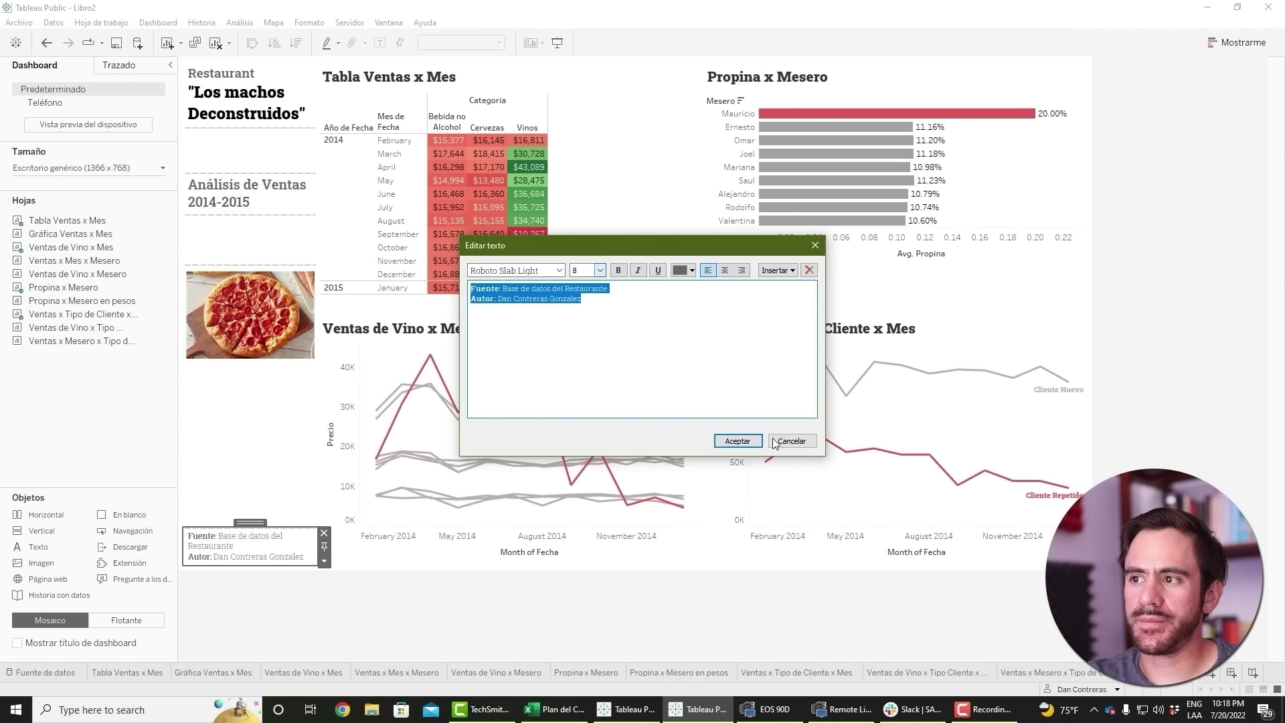
{"action": "left_click", "coordinate": [744, 442]}
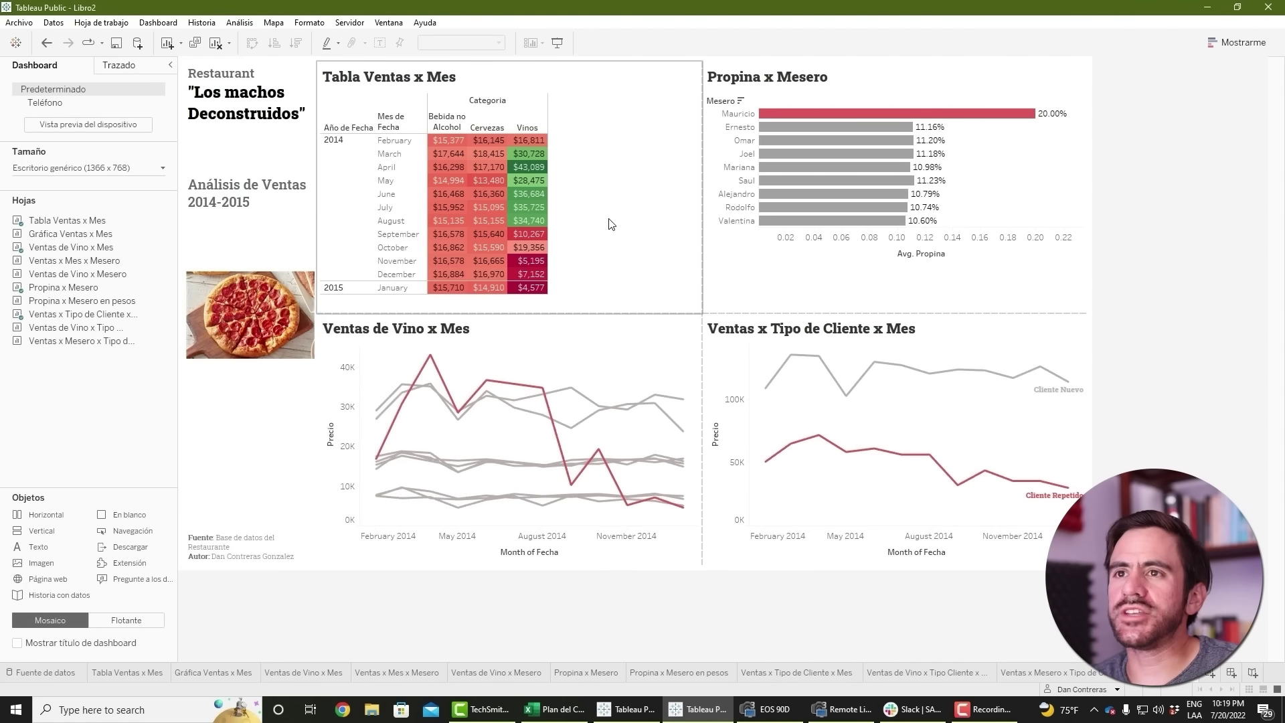
{"action": "left_click", "coordinate": [837, 154]}
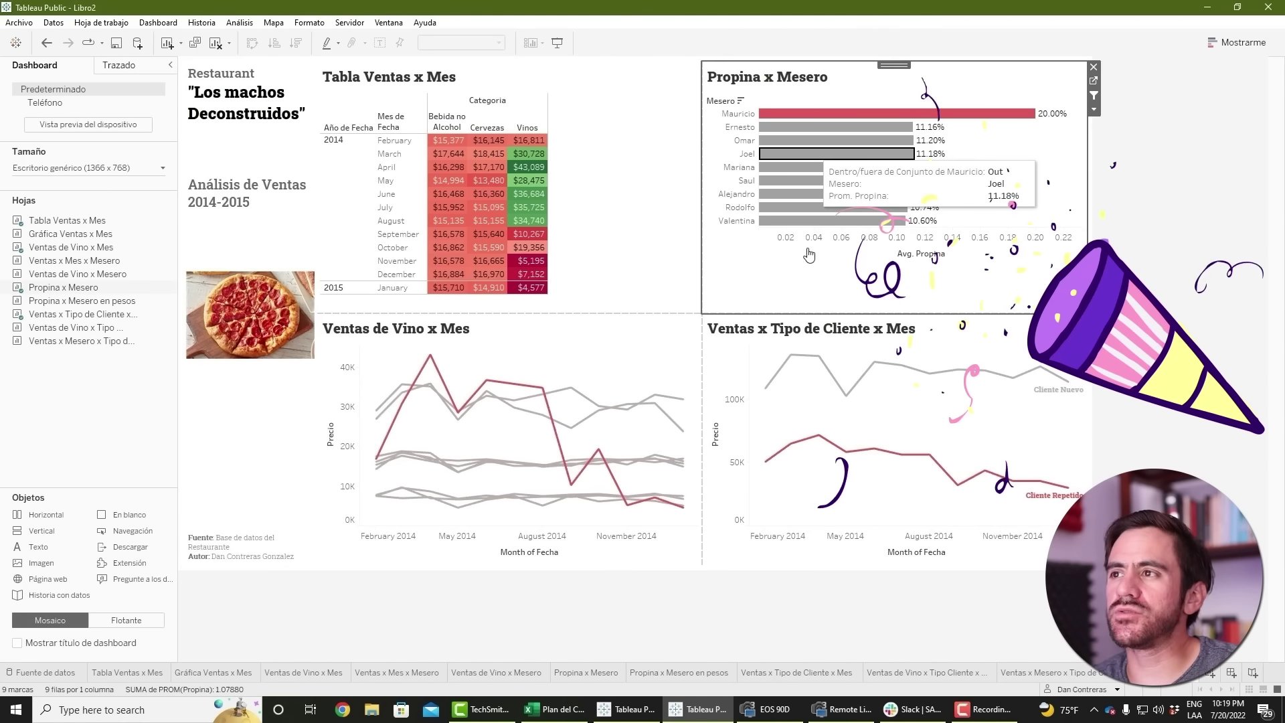
{"action": "left_click", "coordinate": [803, 167]}
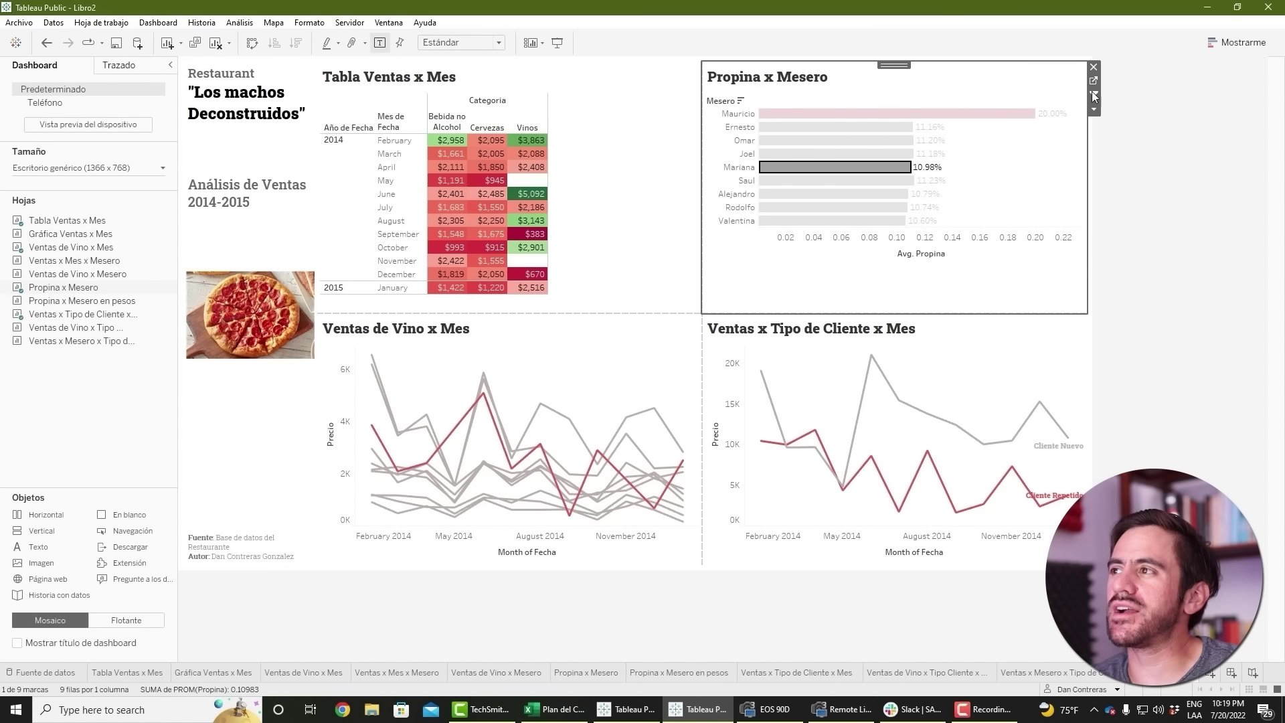
{"action": "left_click", "coordinate": [760, 276]}
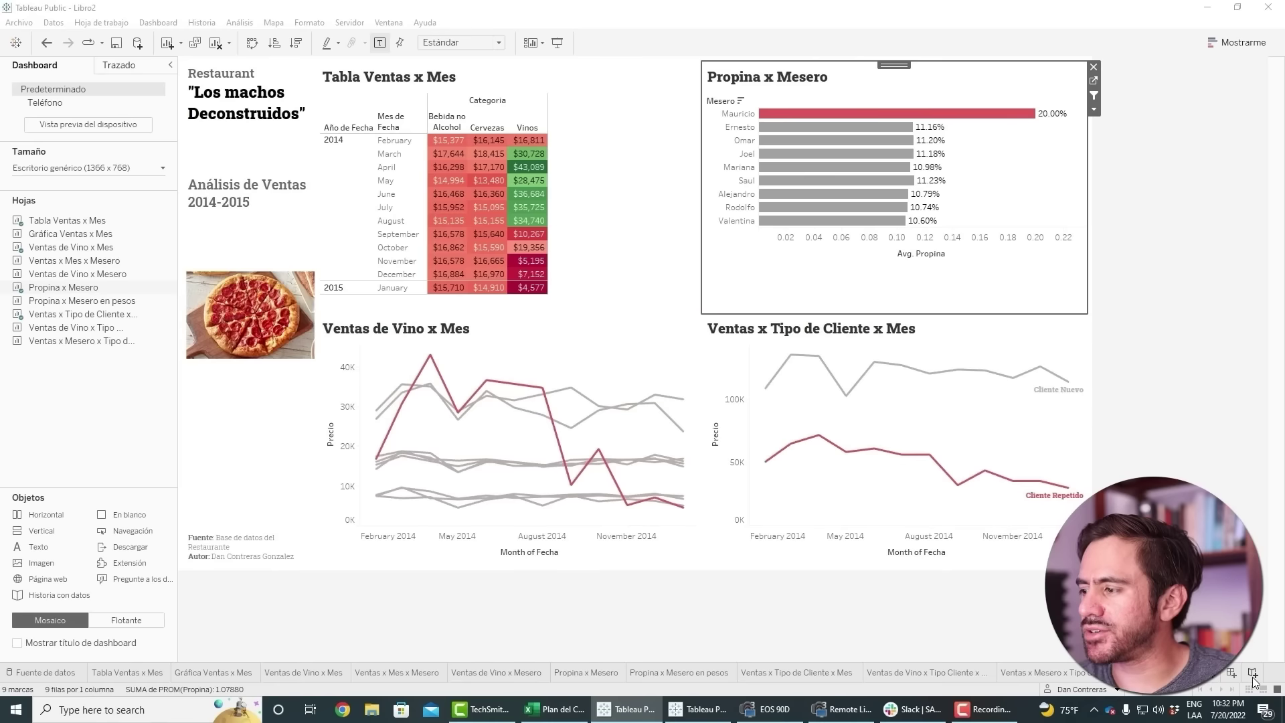
{"action": "left_click", "coordinate": [1252, 674]}
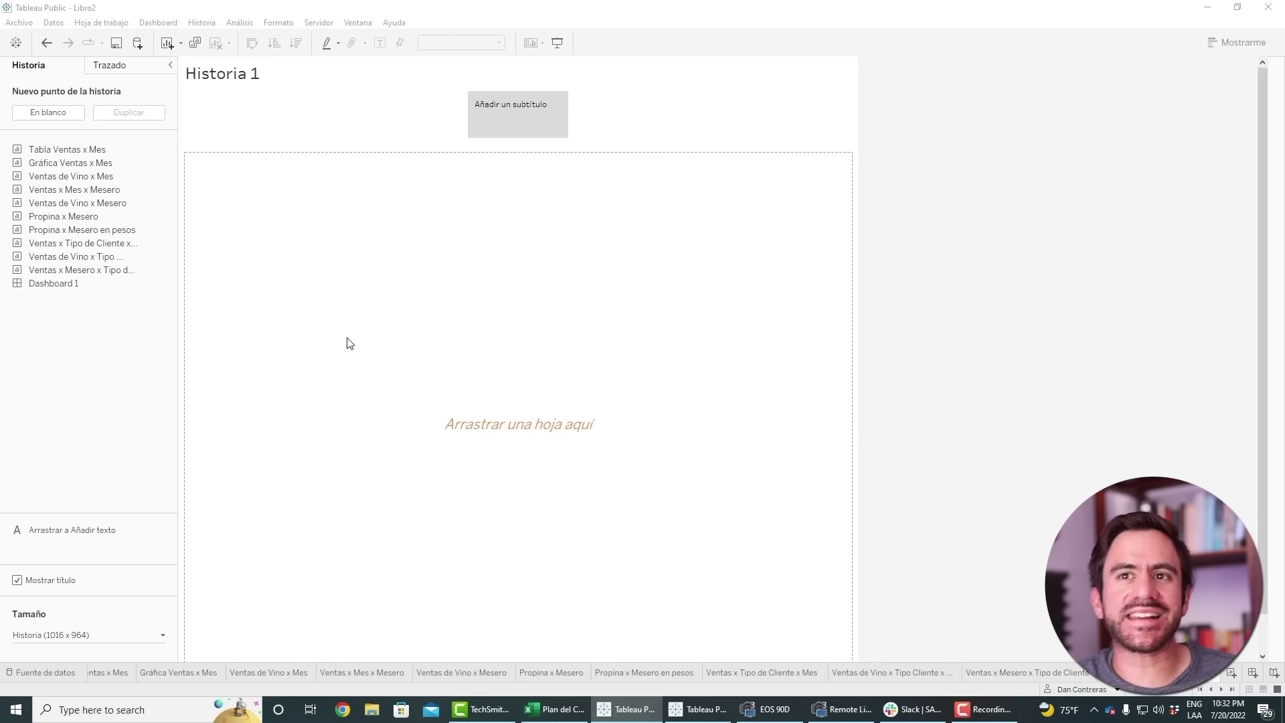
{"action": "mouse_move", "coordinate": [66, 149]}
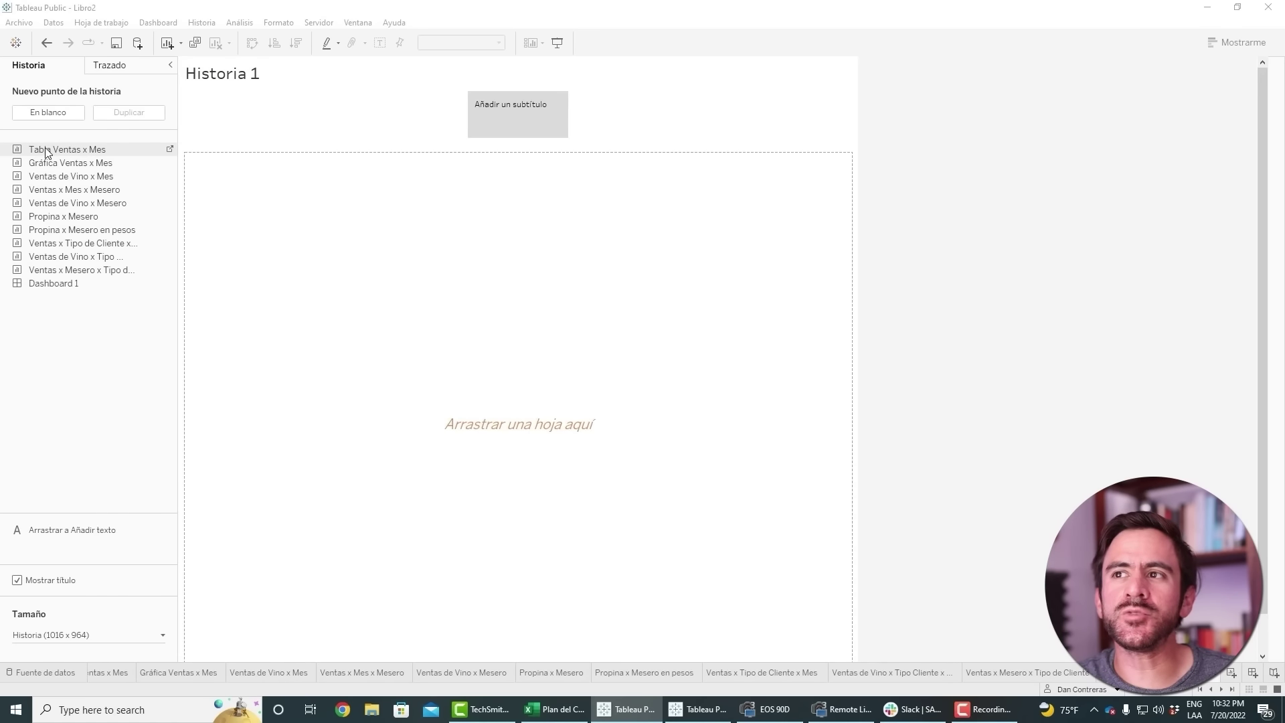
Place Tabla Ventas x Mes in the first point with a widened caption on falling year-over-year sales.
{"action": "left_click_drag", "start_coordinate": [45, 153], "coordinate": [375, 298]}
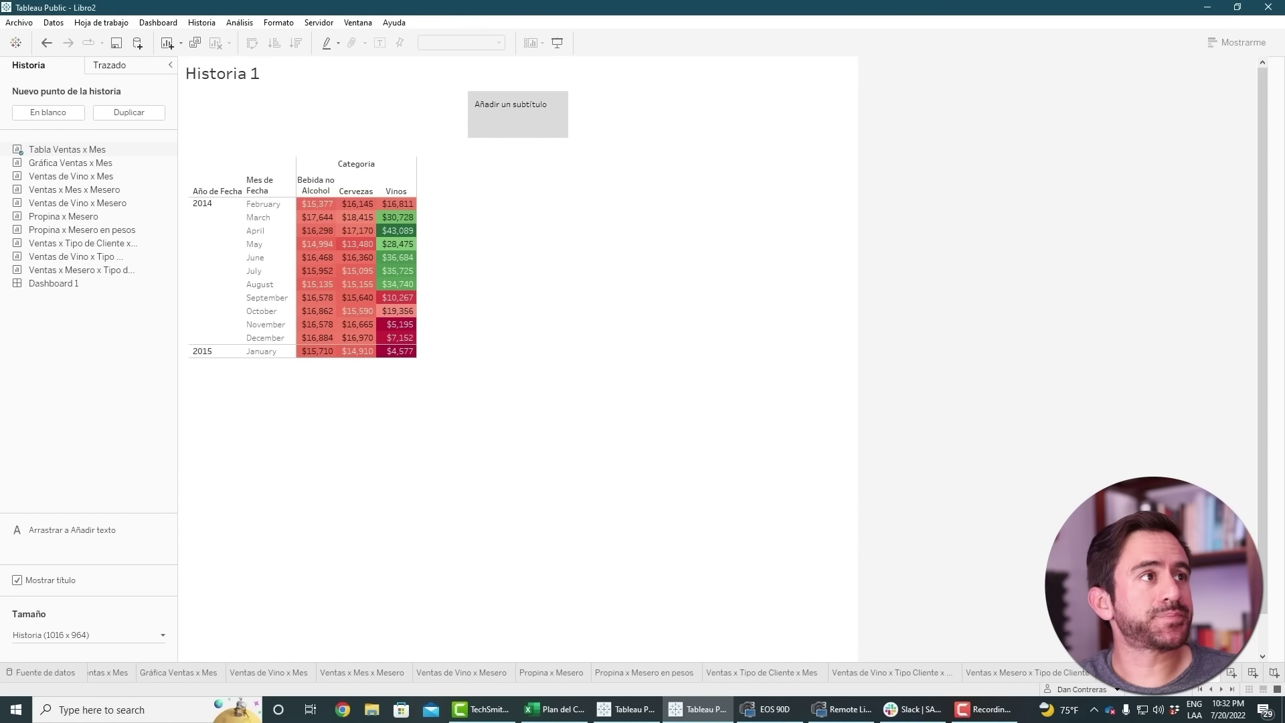
{"action": "key", "text": "alt+Tab"}
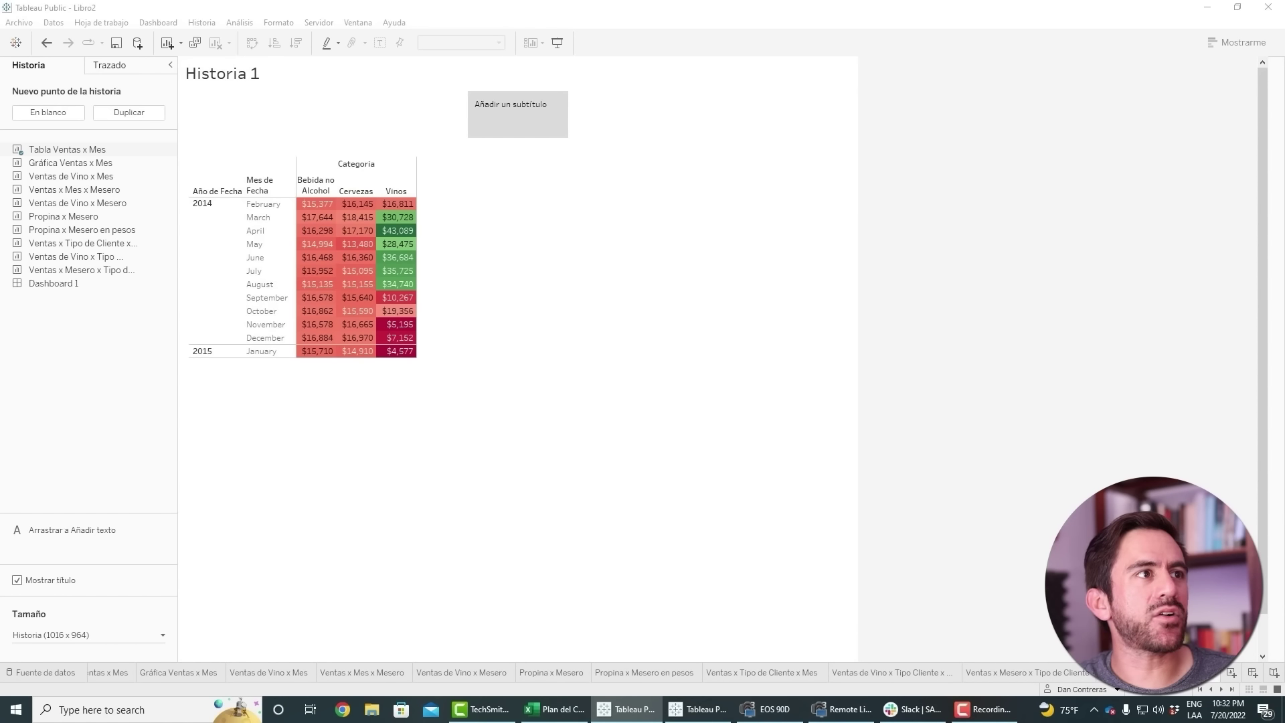
{"action": "key", "text": "ctrl+c"}
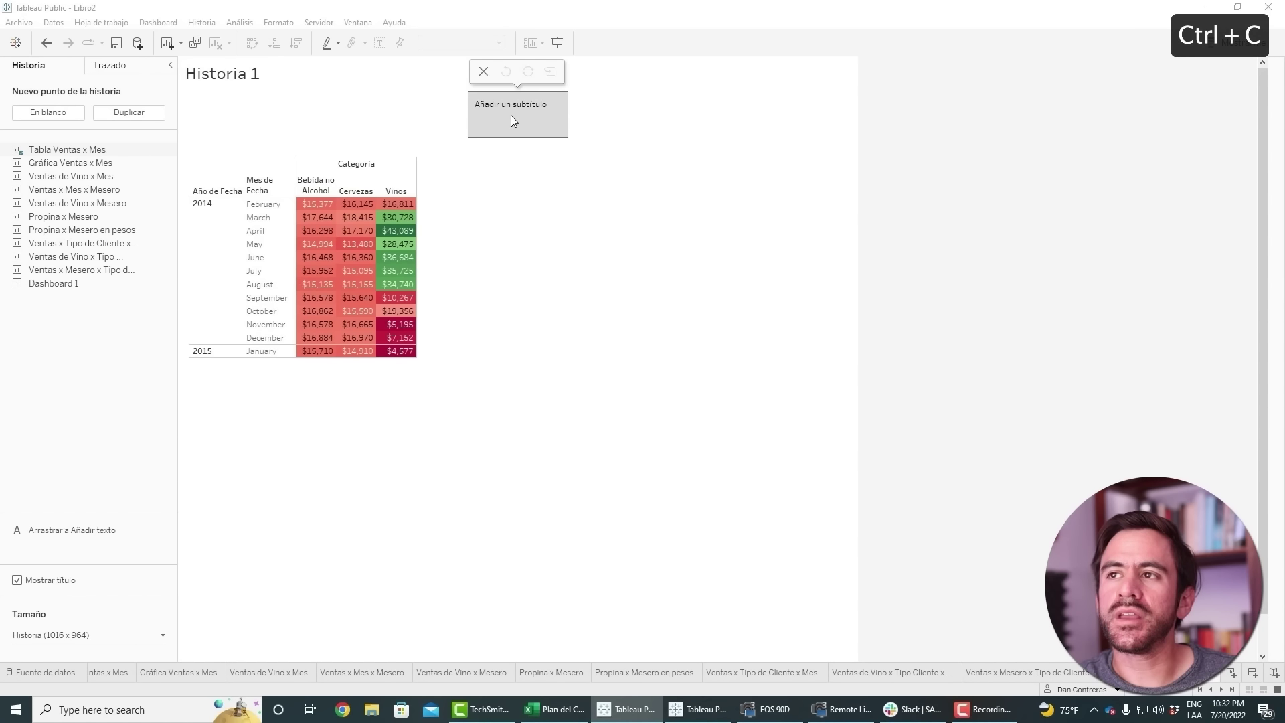
{"action": "left_click", "coordinate": [533, 118]}
{"action": "key", "text": "ctrl+v"}
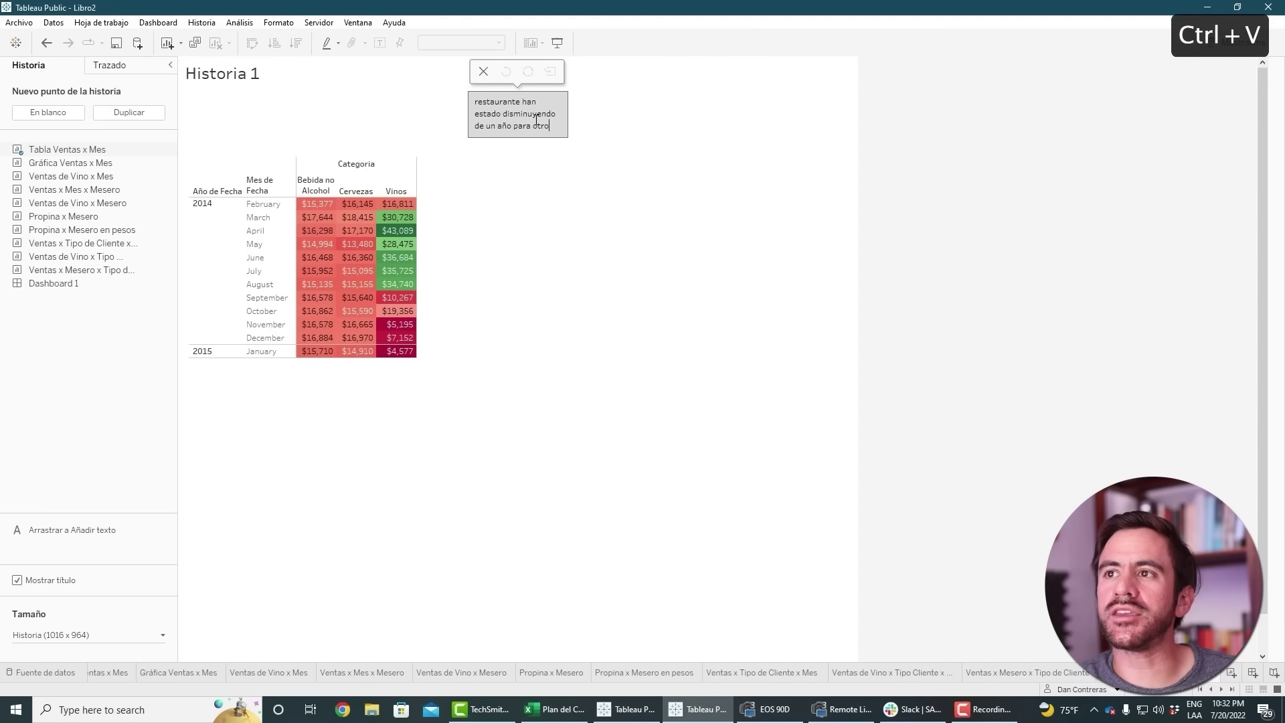
{"action": "left_click", "coordinate": [621, 137]}
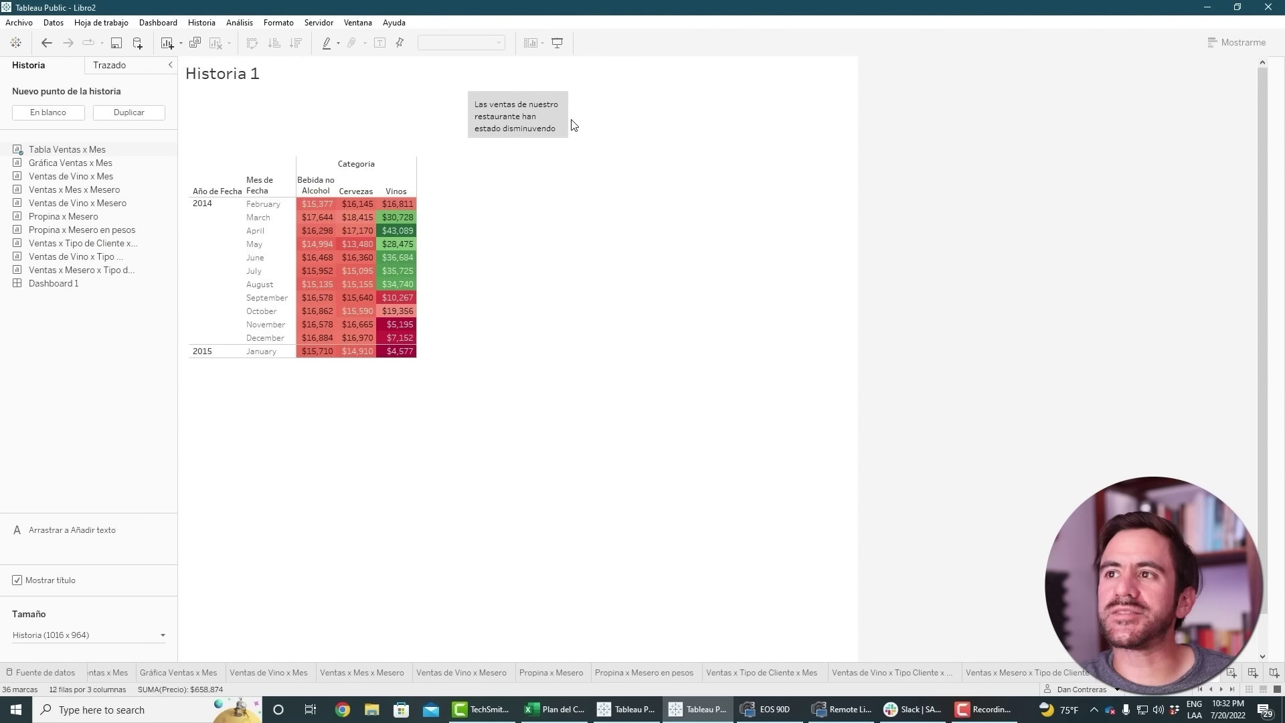
{"action": "left_click_drag", "start_coordinate": [568, 120], "coordinate": [702, 123]}
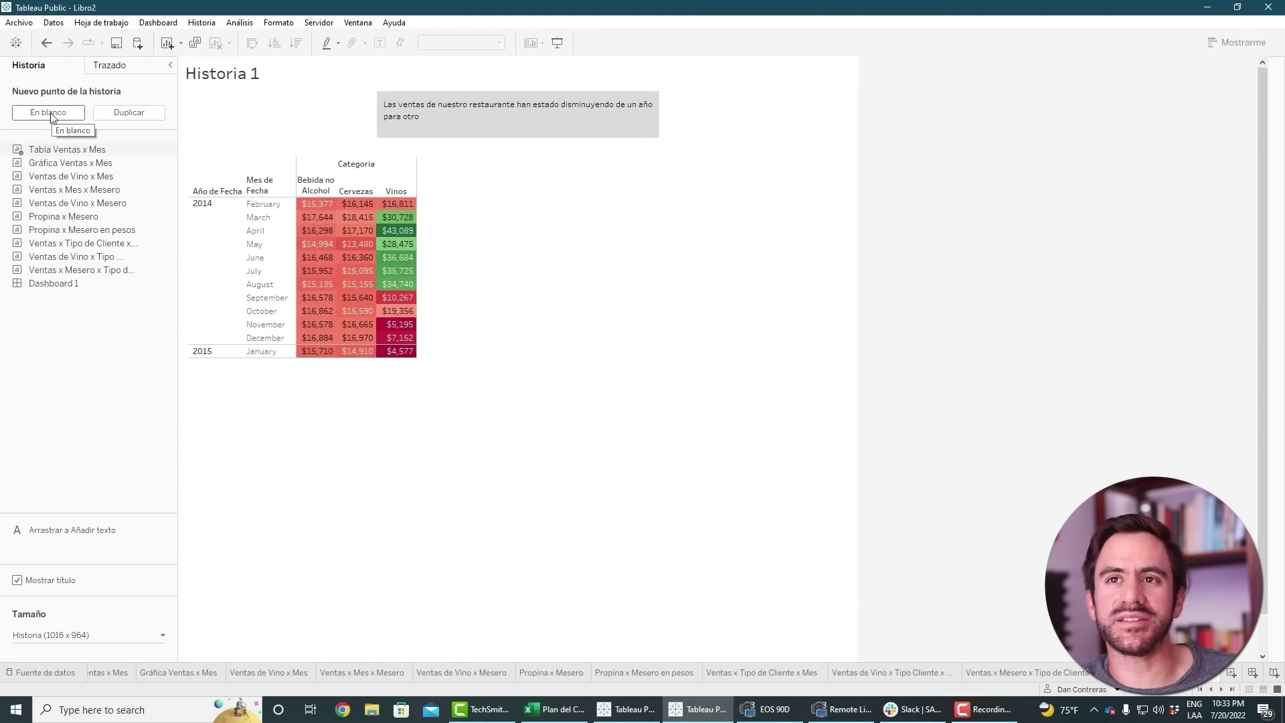
Add story points for Gráfica Ventas x Mes and Ventas de Vino x Mes.
{"action": "left_click", "coordinate": [53, 116]}
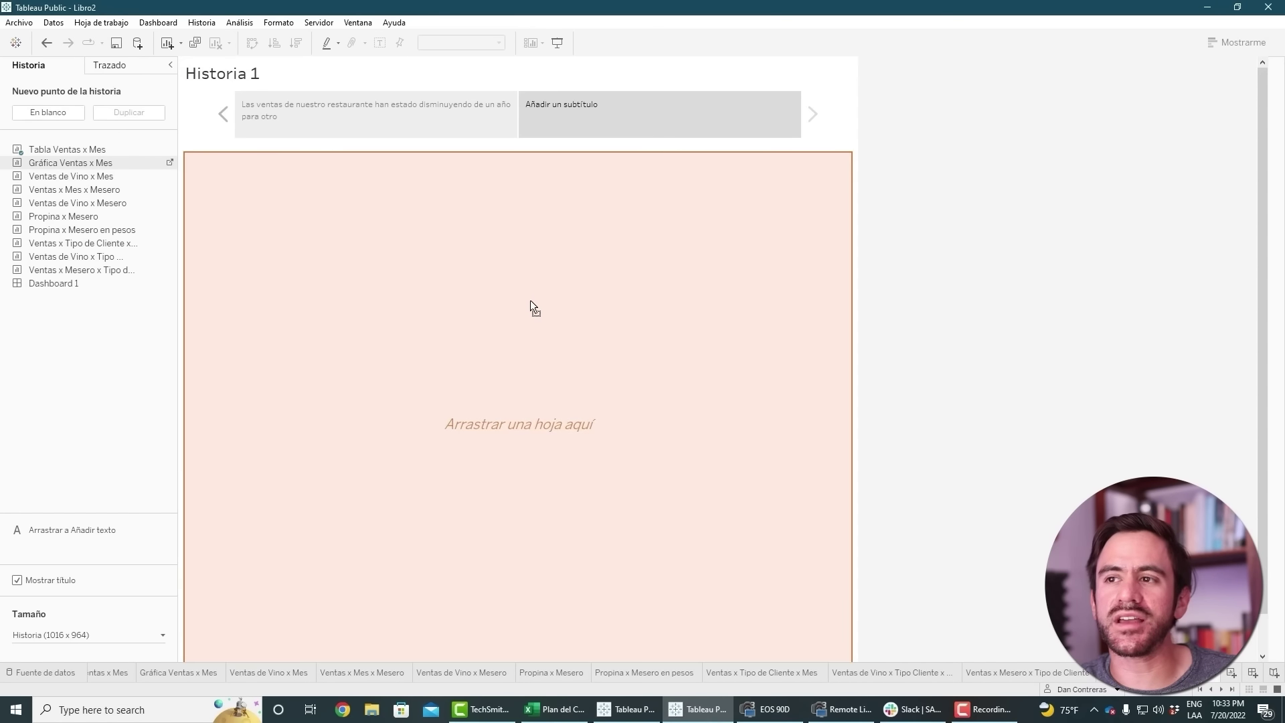
{"action": "left_click_drag", "start_coordinate": [54, 162], "coordinate": [530, 300]}
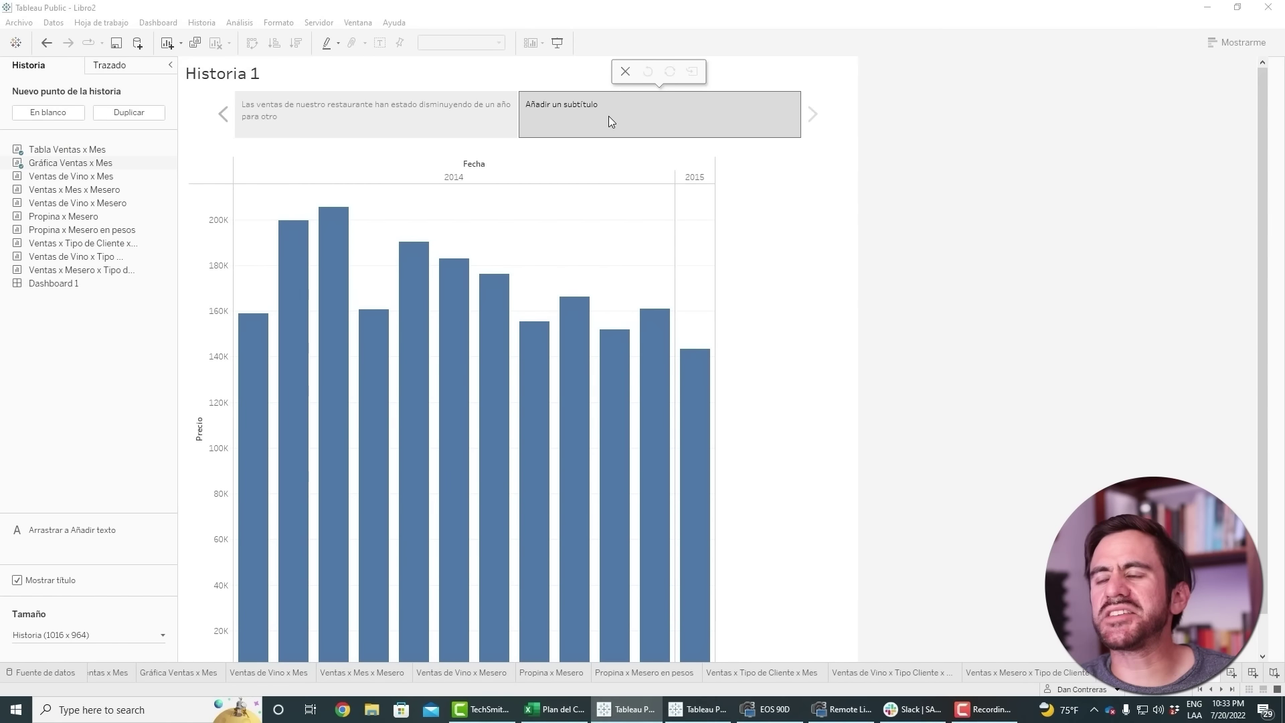
{"action": "left_click", "coordinate": [46, 113]}
{"action": "mouse_move", "coordinate": [78, 203]}
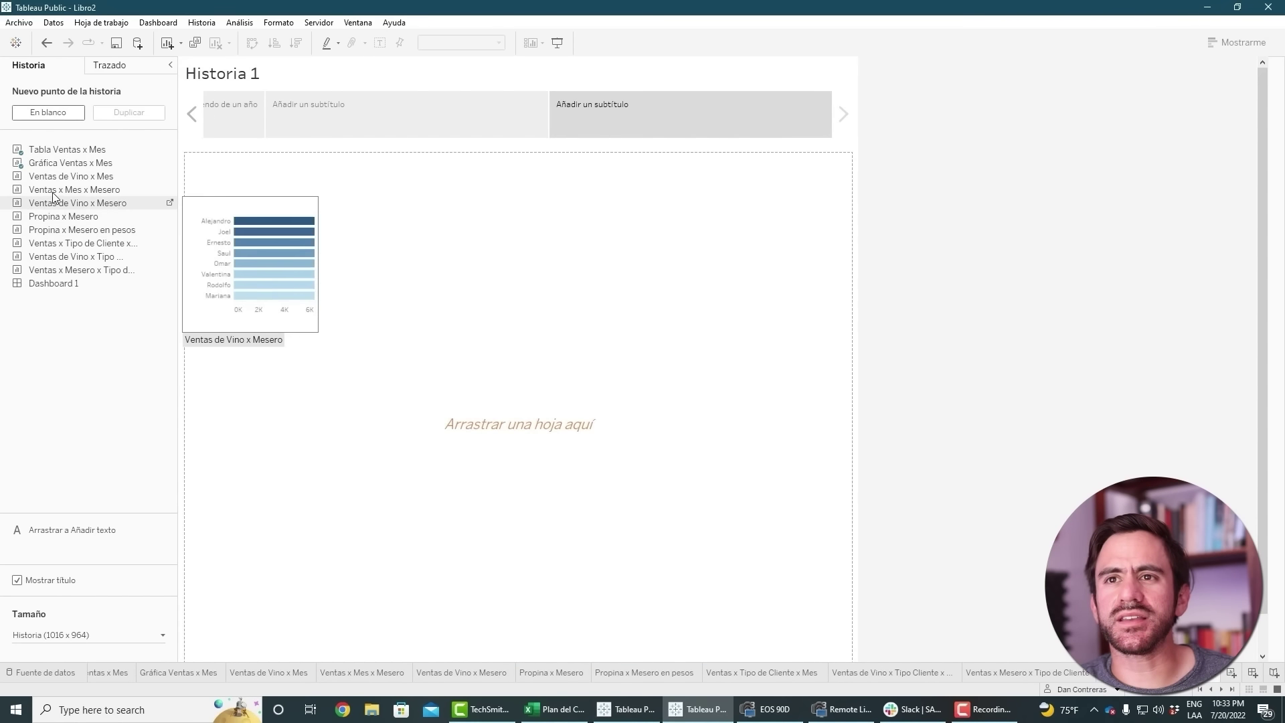
{"action": "left_click_drag", "start_coordinate": [60, 176], "coordinate": [574, 330]}
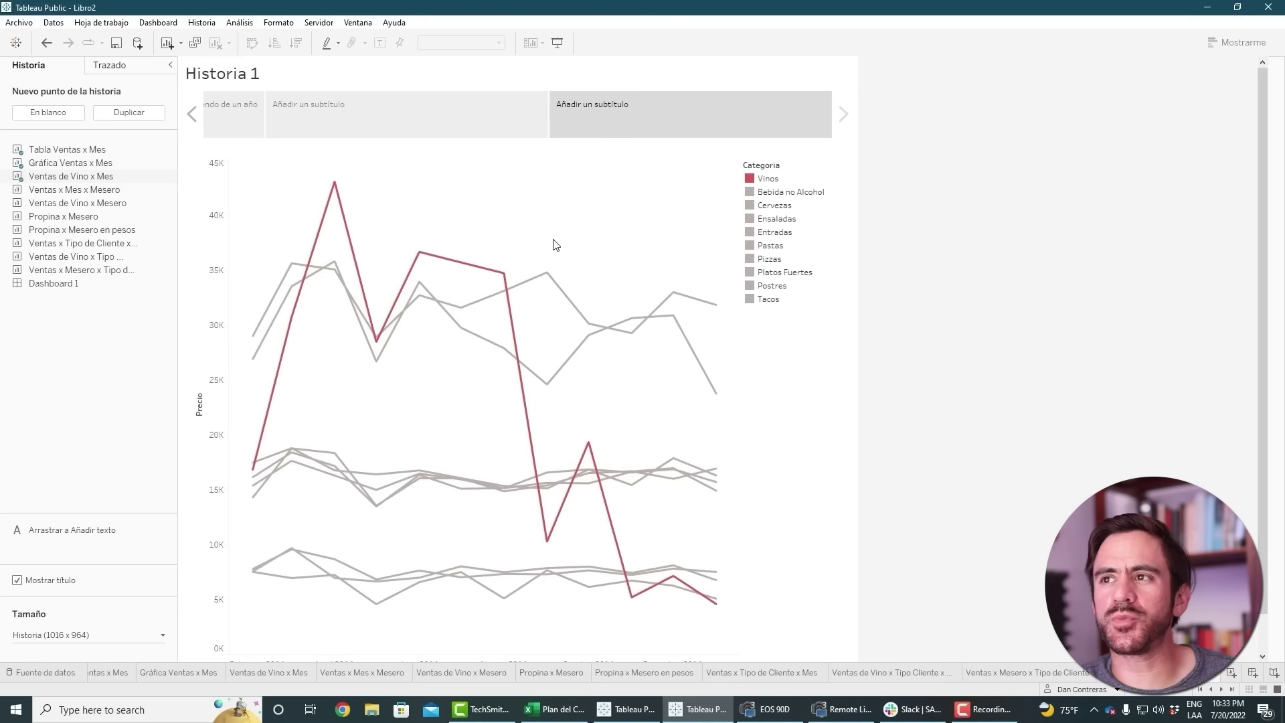
Caption the wine point saying falling wine sales cause the low sales.
{"action": "key", "text": "alt+Tab"}
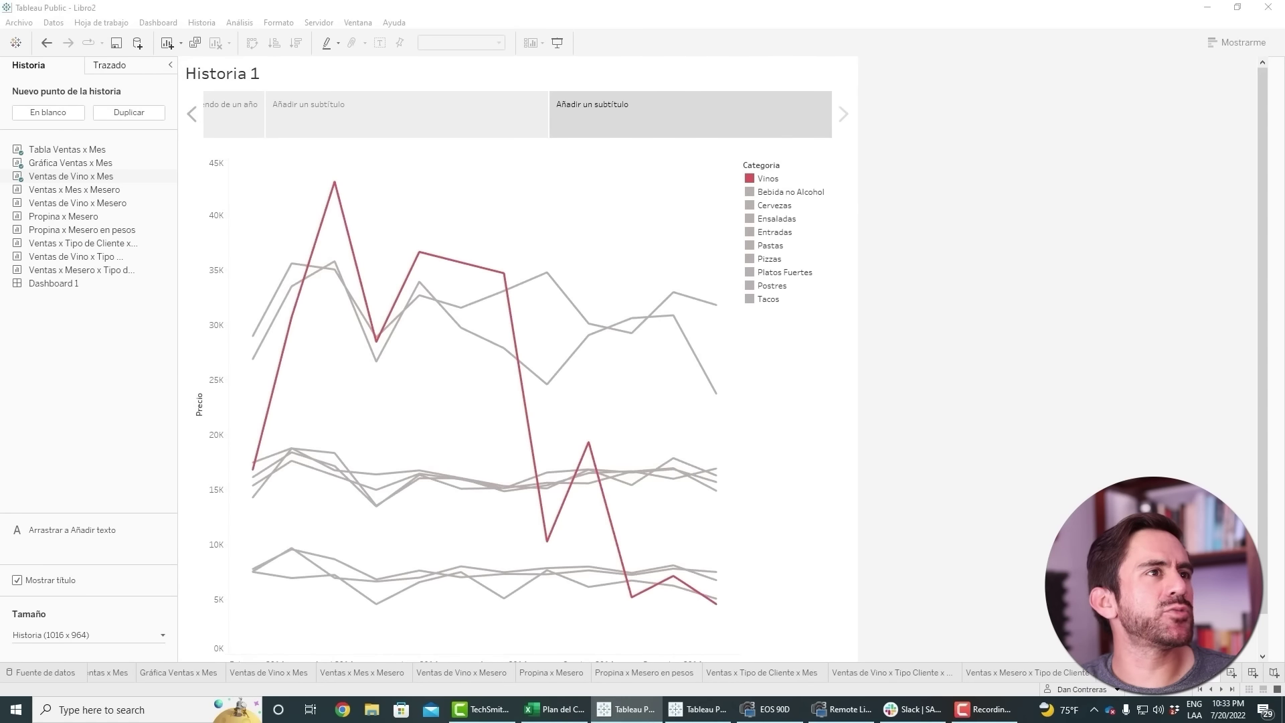
{"action": "key", "text": "ctrl+c"}
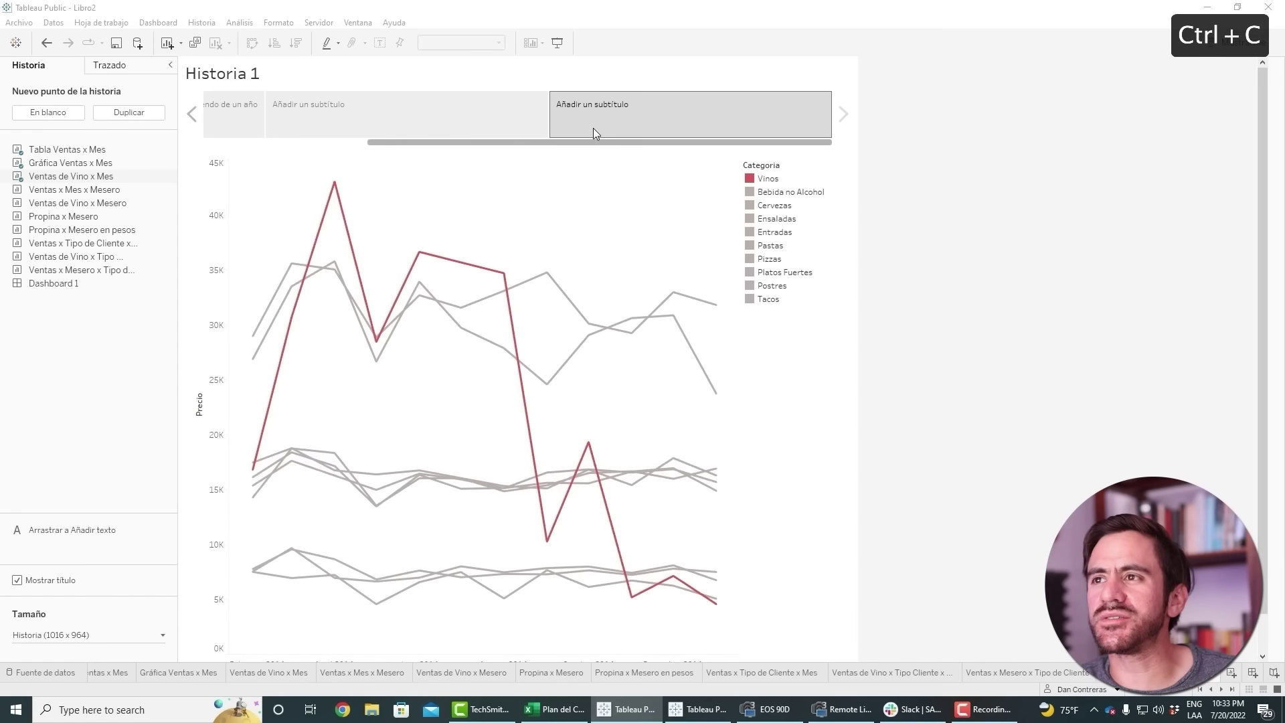
{"action": "double_click", "coordinate": [593, 128]}
{"action": "key", "text": "ctrl+v"}
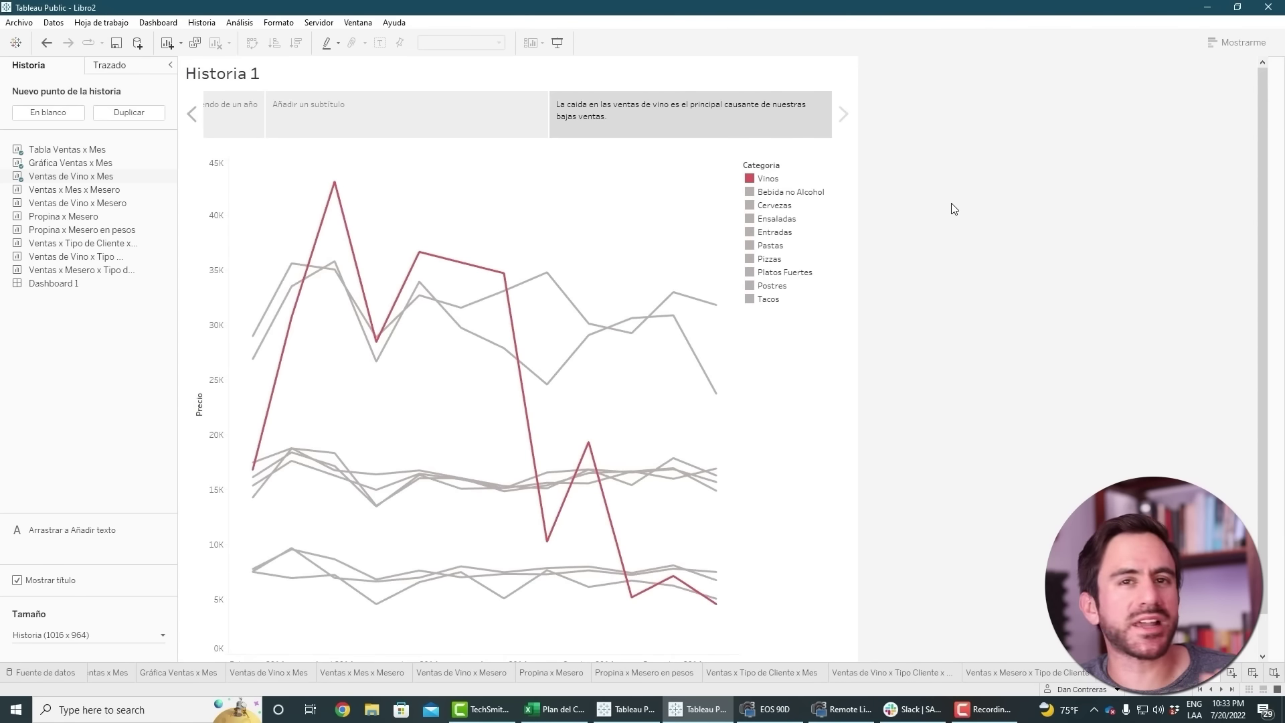
Add a Ventas x Mes x Mesero point captioned about the new waiter's arrival, plus a blank point.
{"action": "left_click", "coordinate": [72, 118]}
{"action": "mouse_move", "coordinate": [74, 190]}
{"action": "left_mouse_down"}
{"action": "mouse_move", "coordinate": [479, 320]}
{"action": "mouse_move", "coordinate": [415, 236]}
{"action": "left_mouse_up"}
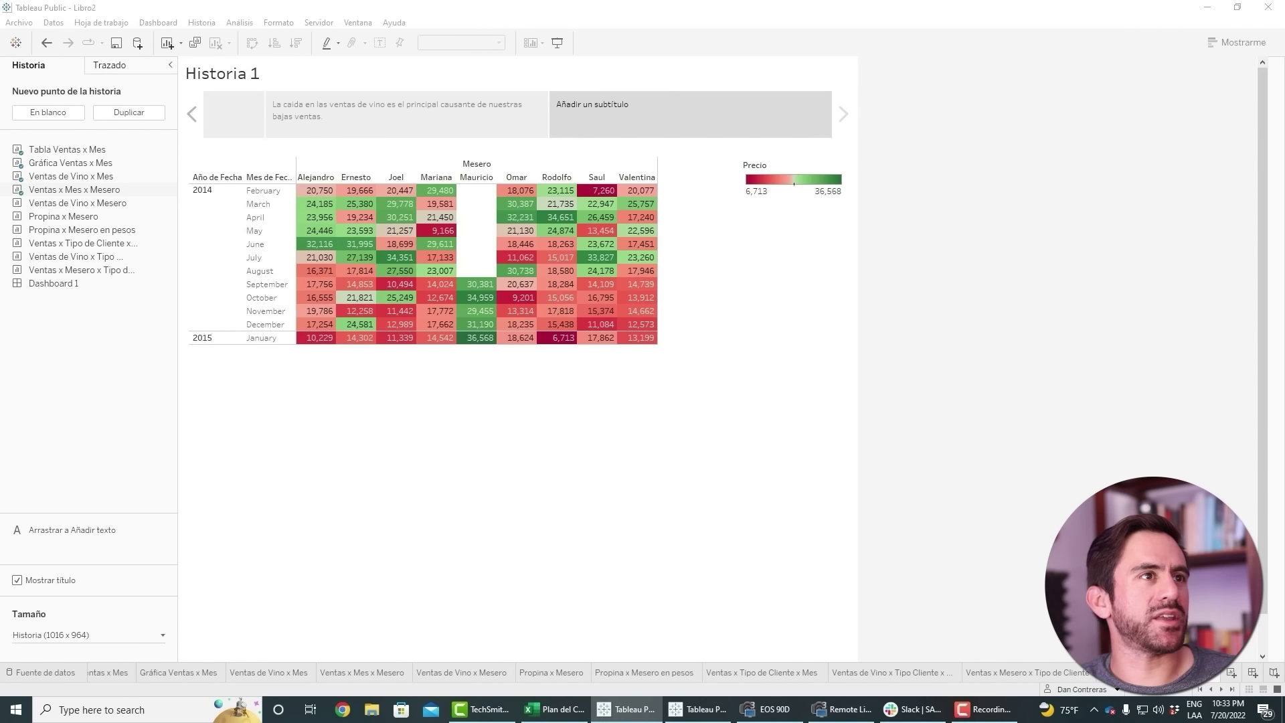
{"action": "key", "text": "ctrl+c"}
{"action": "double_click", "coordinate": [585, 110]}
{"action": "key", "text": "ctrl+v"}
{"action": "left_click", "coordinate": [968, 195]}
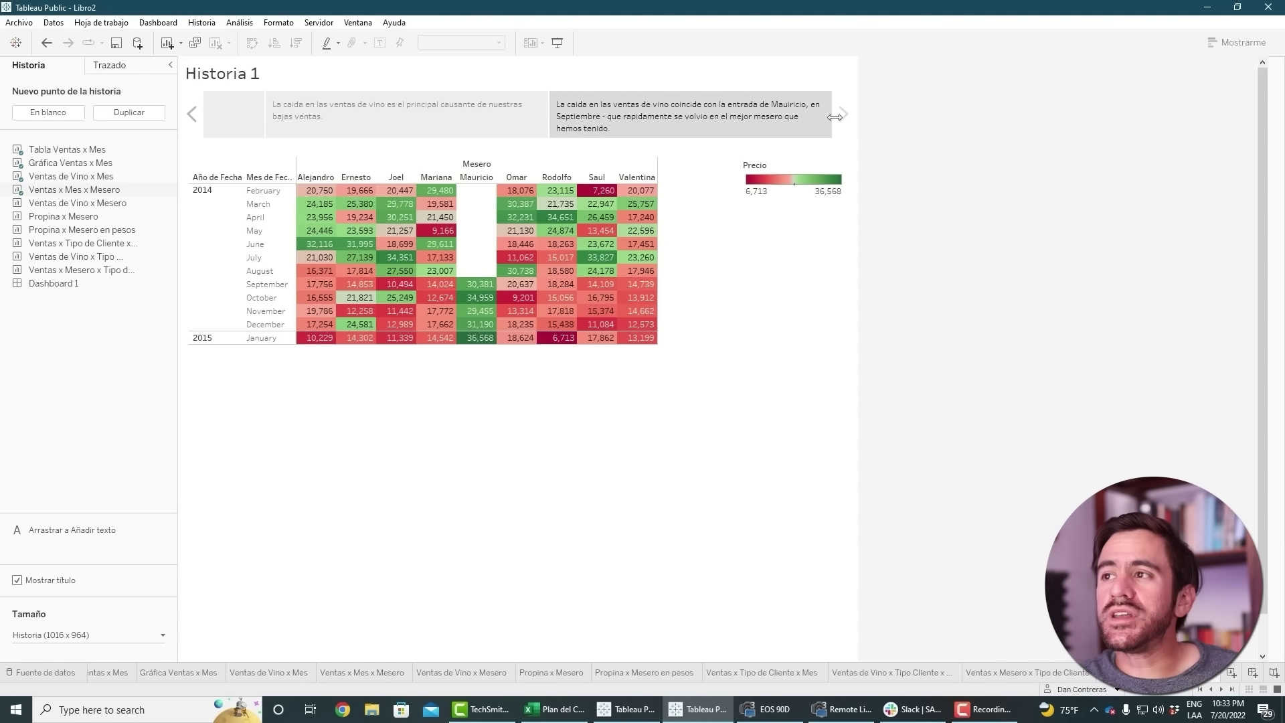
{"action": "left_click", "coordinate": [48, 112]}
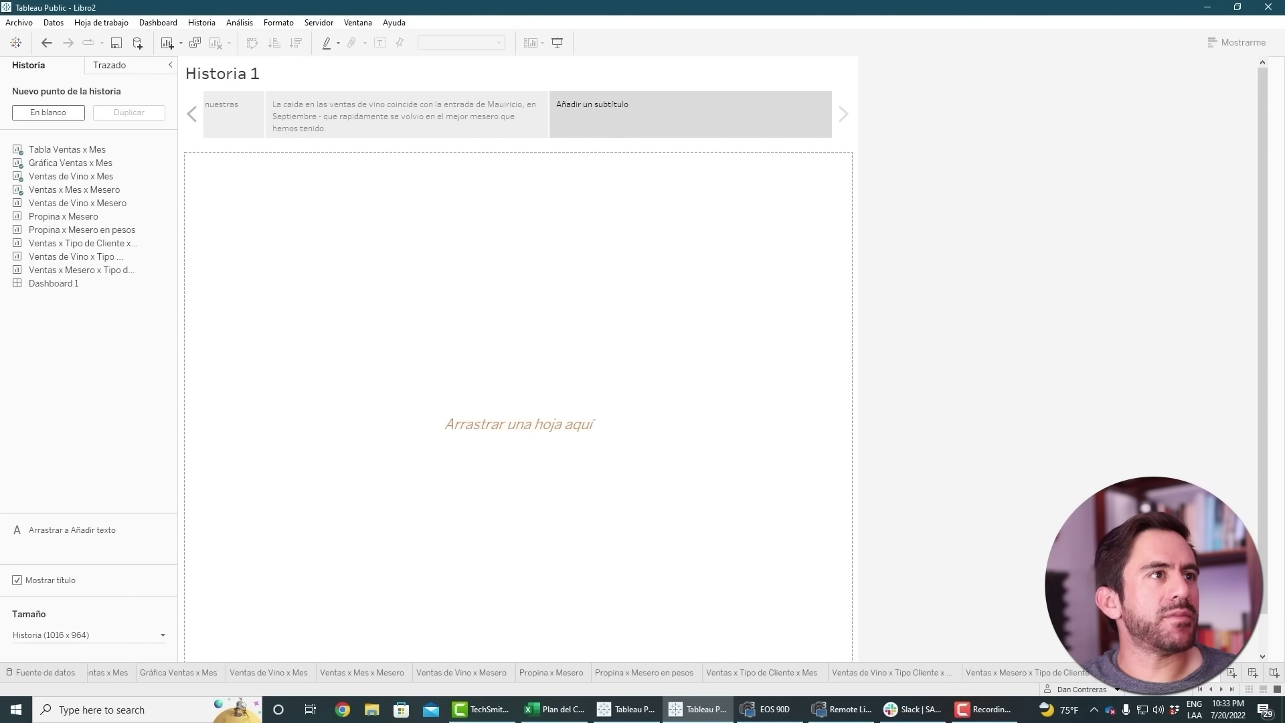
Place Ventas x Mesero x Tipo de Cliente with a repeat-customer caption, then add a text box.
{"action": "key", "text": "alt+Tab"}
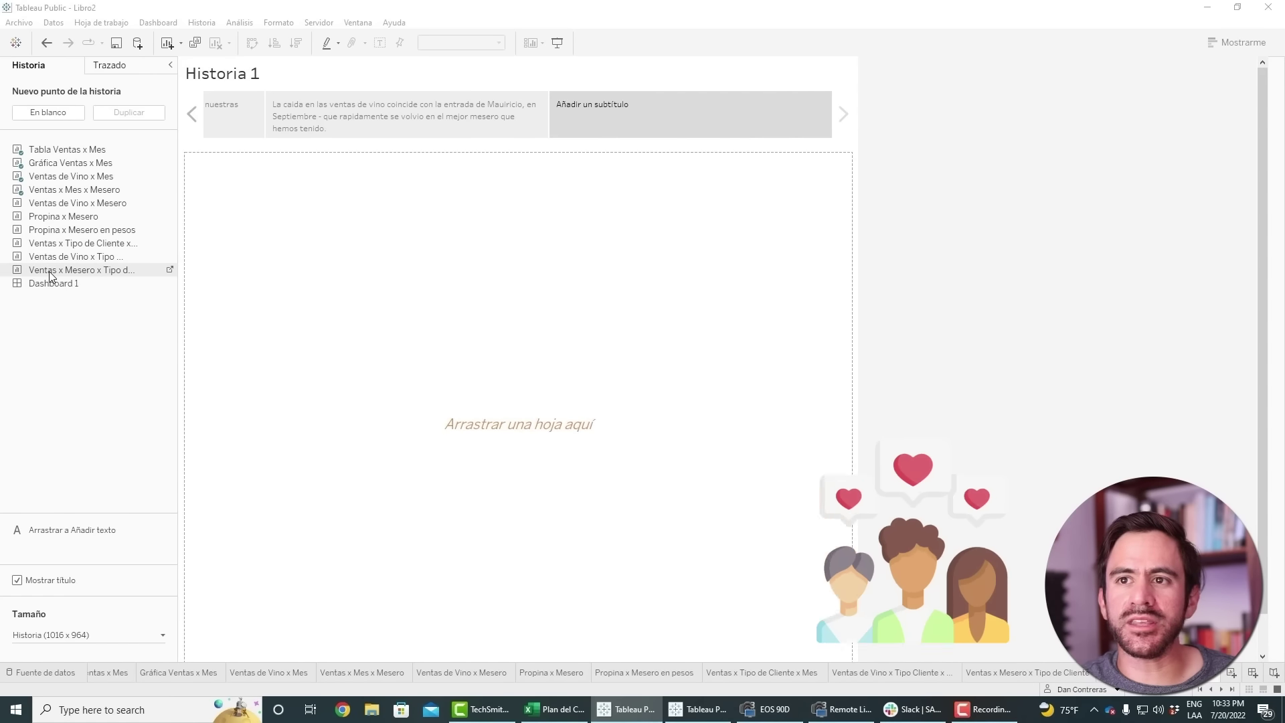
{"action": "left_click_drag", "start_coordinate": [53, 270], "coordinate": [553, 312]}
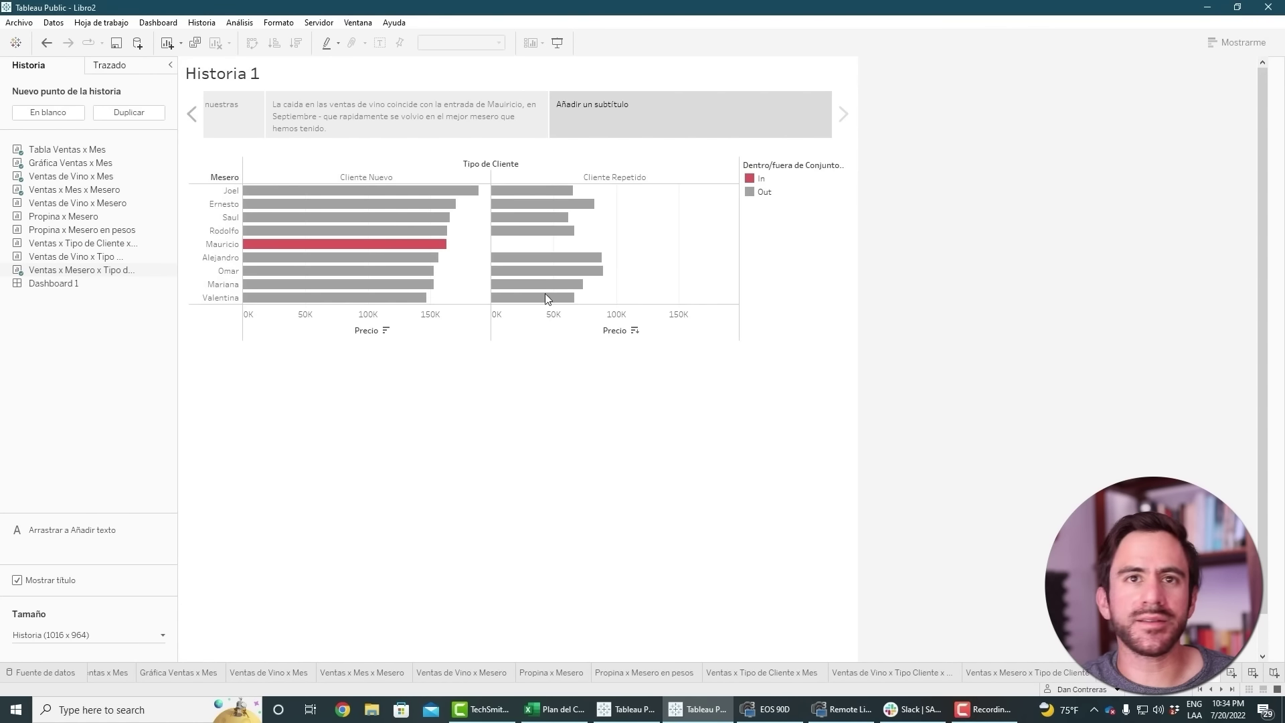
{"action": "key", "text": "alt+Tab"}
{"action": "key", "text": "ctrl+c"}
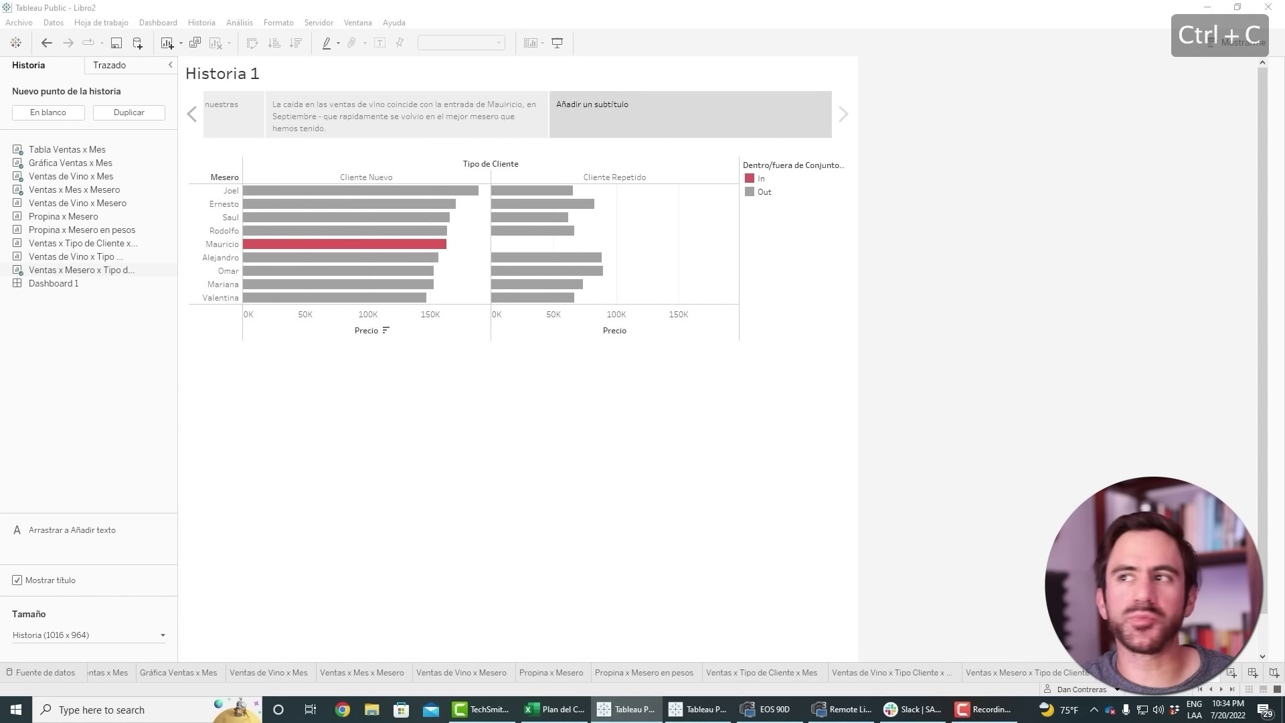
{"action": "left_click", "coordinate": [729, 121]}
{"action": "key", "text": "ctrl+v"}
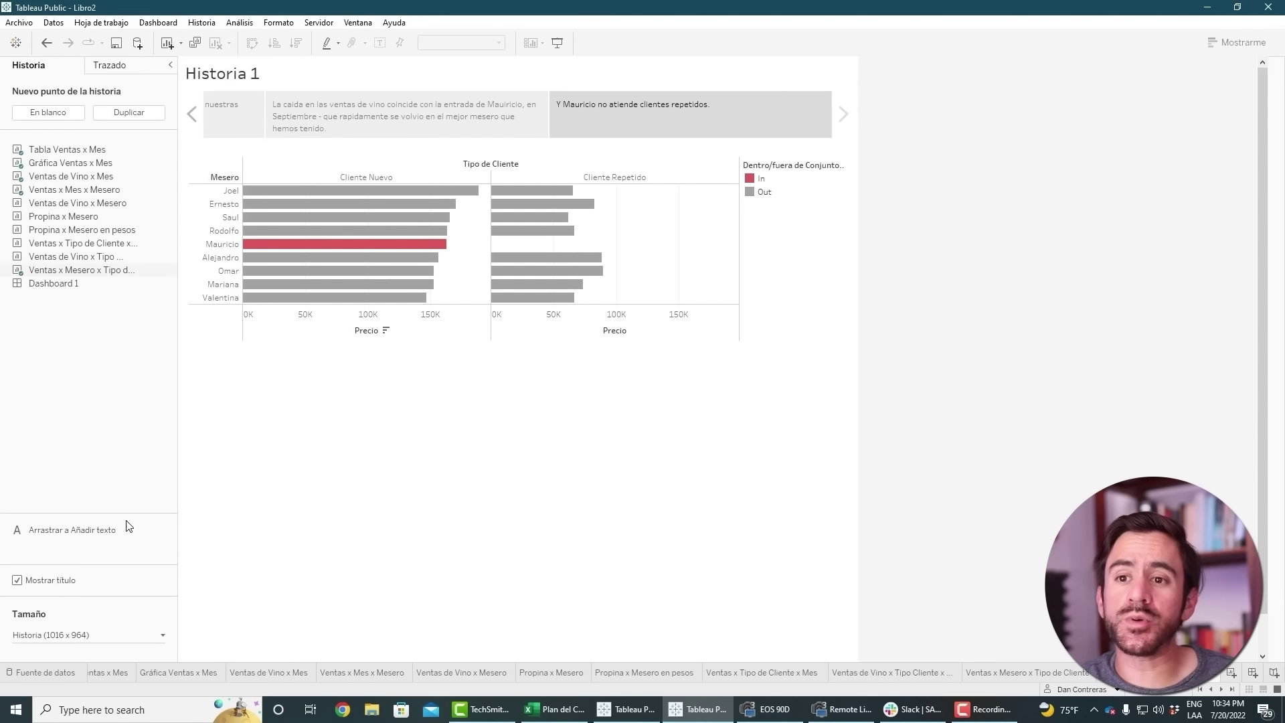
{"action": "left_click_drag", "start_coordinate": [70, 536], "coordinate": [60, 545]}
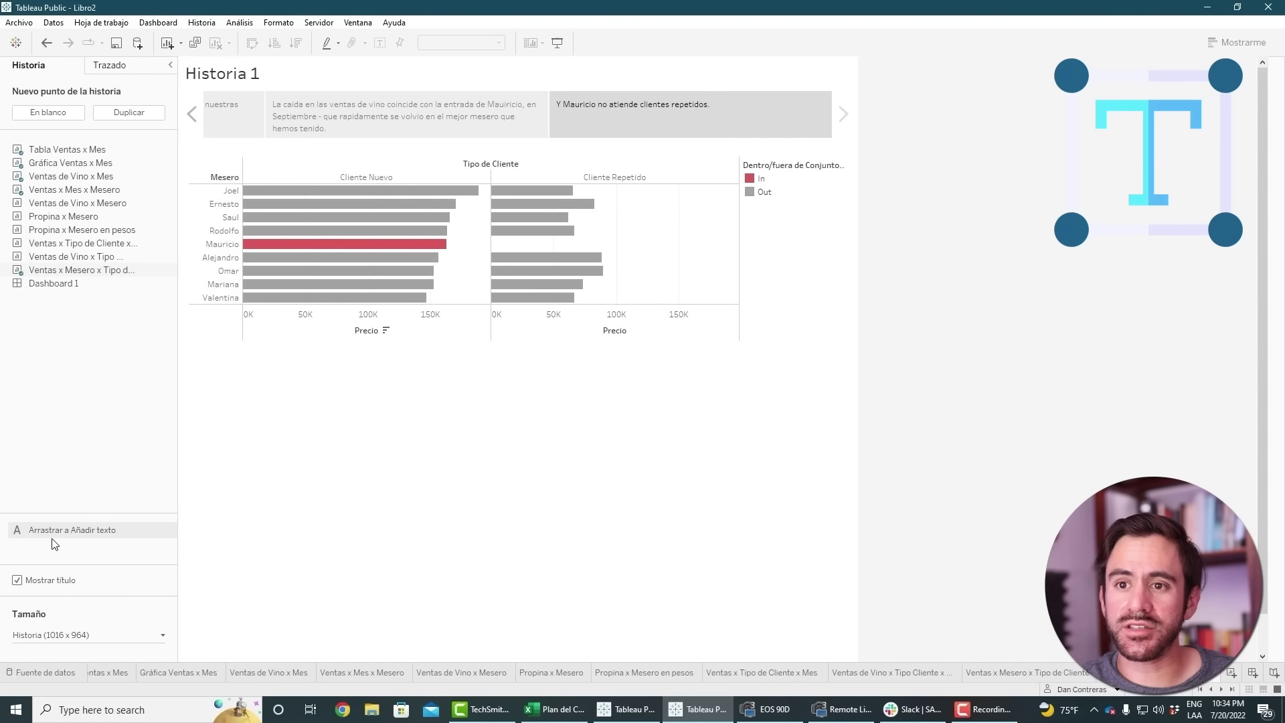
{"action": "left_click_drag", "start_coordinate": [37, 540], "coordinate": [317, 404]}
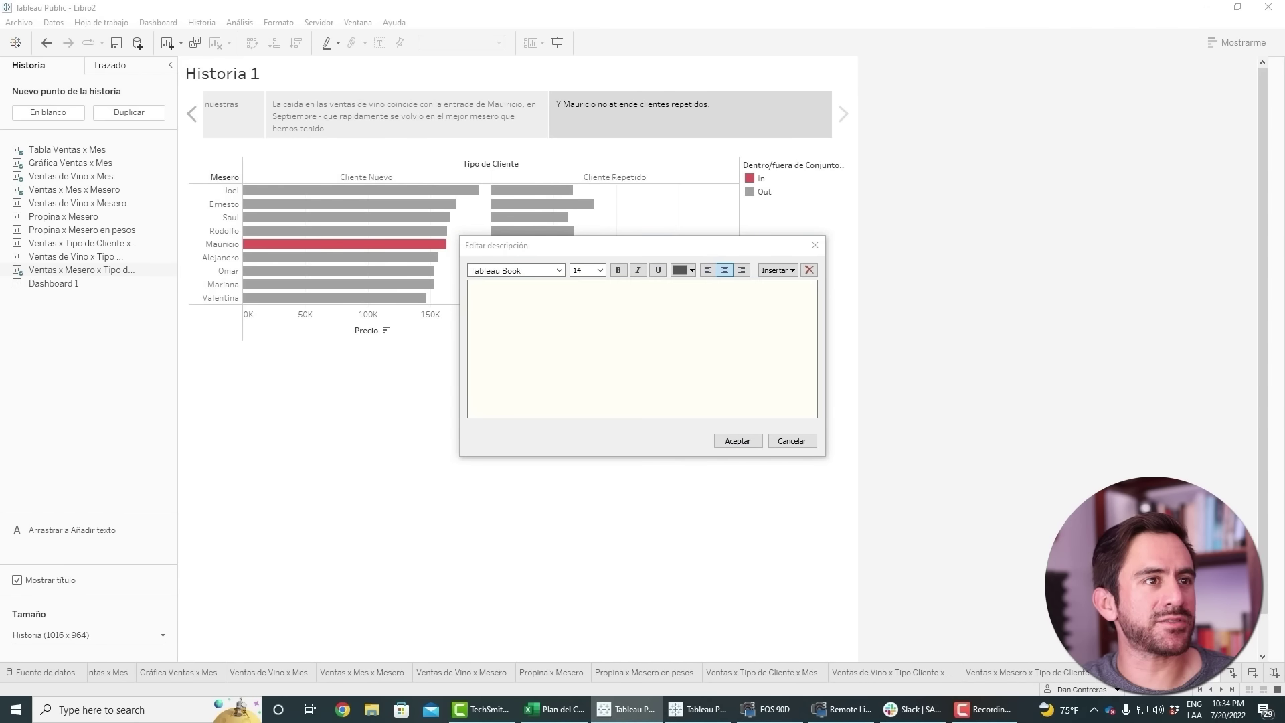
Paste the summary description text ending '¿Qué está pasando?' into the text box.
{"action": "key", "text": "ctrl+c"}
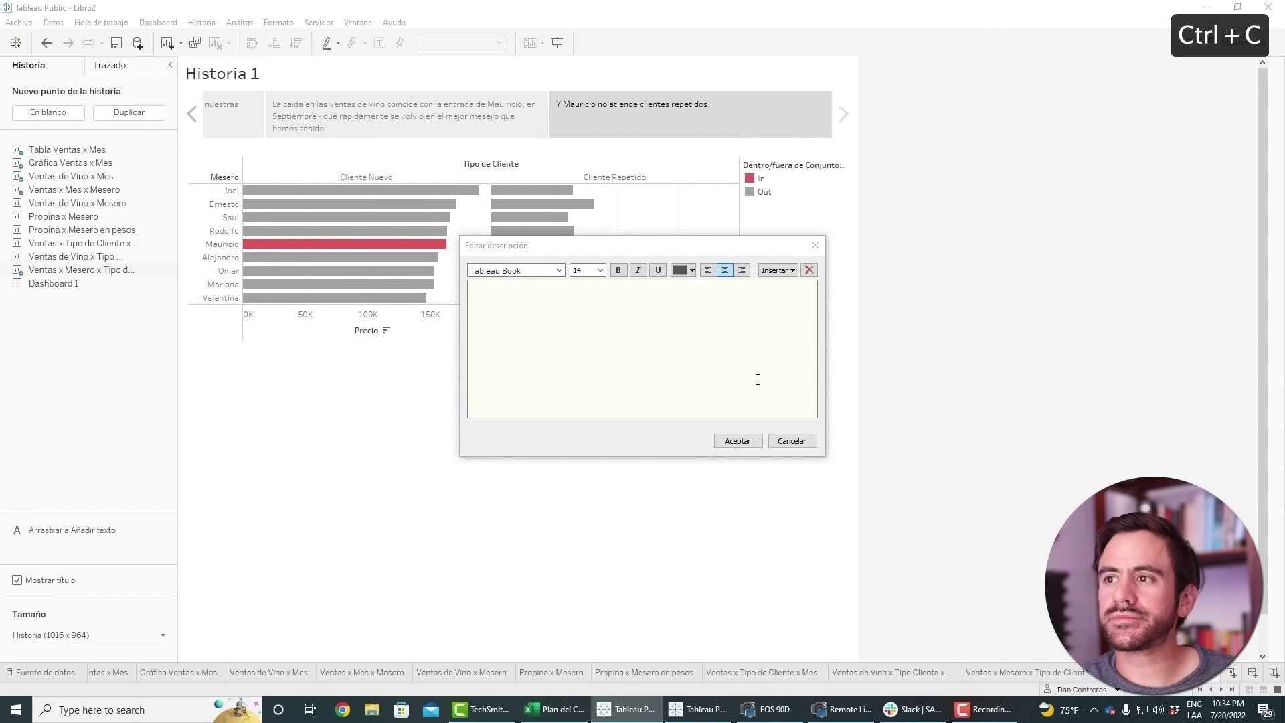
{"action": "left_click", "coordinate": [788, 386]}
{"action": "key", "text": "ctrl+v"}
Center the summary text and make its box wider, shorter and slightly lower.
{"action": "key", "text": "ctrl+a"}
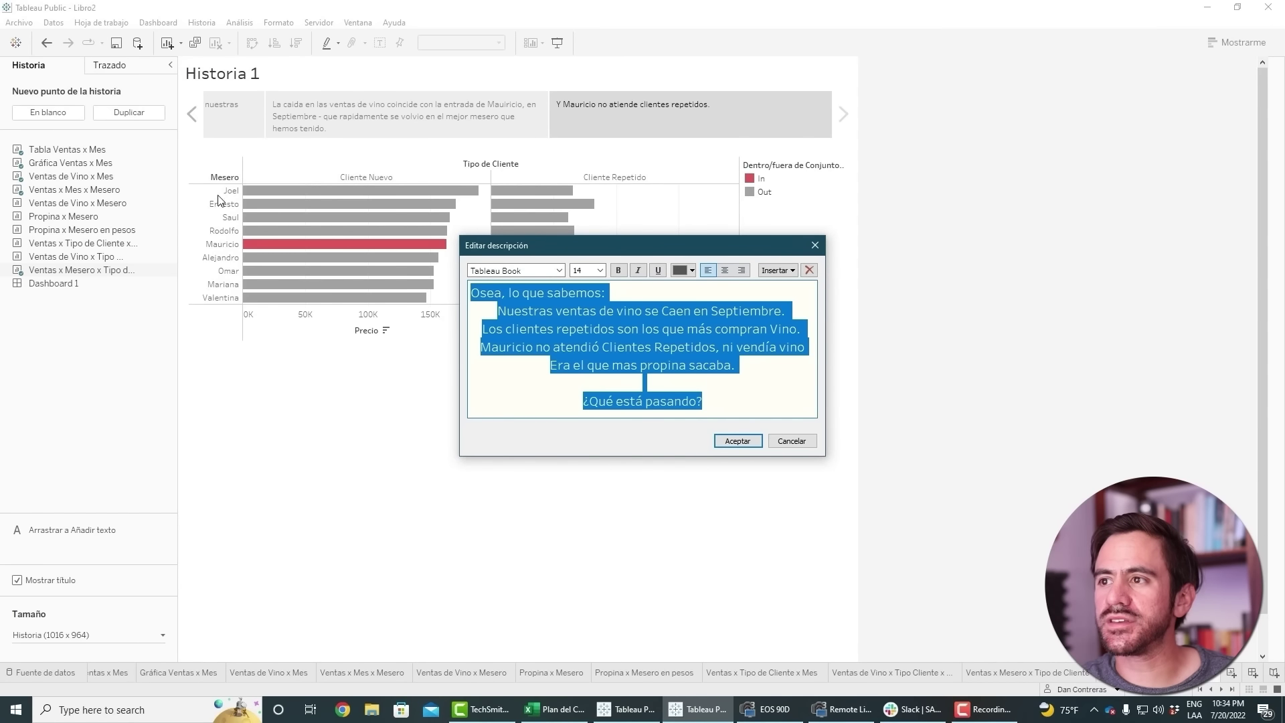
{"action": "left_click", "coordinate": [724, 270]}
{"action": "left_click", "coordinate": [650, 321]}
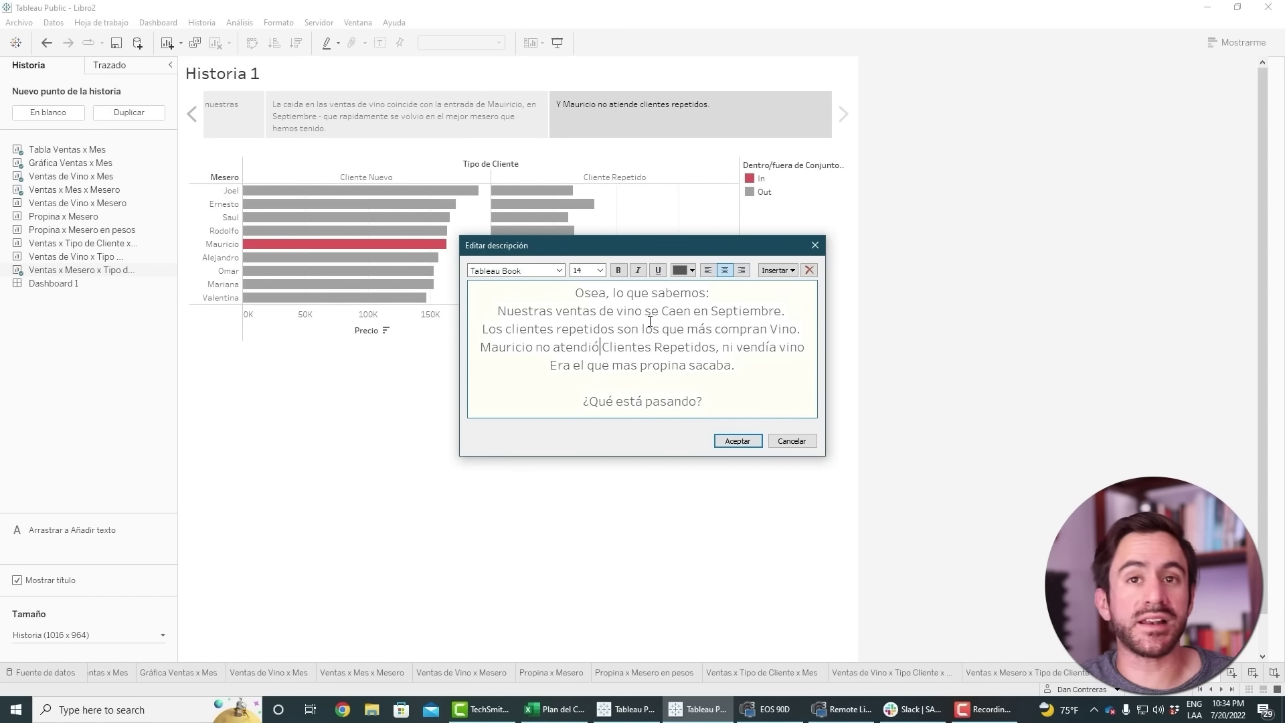
{"action": "left_click", "coordinate": [737, 441]}
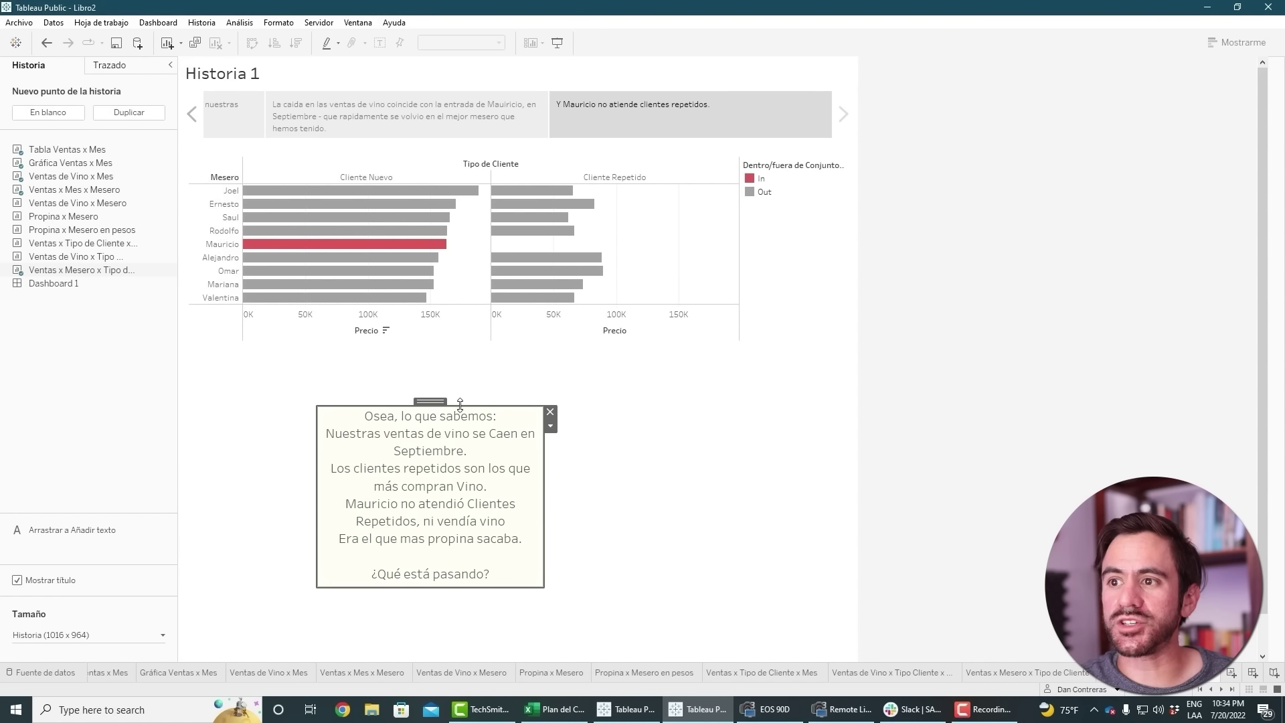
{"action": "left_click_drag", "start_coordinate": [455, 406], "coordinate": [766, 439]}
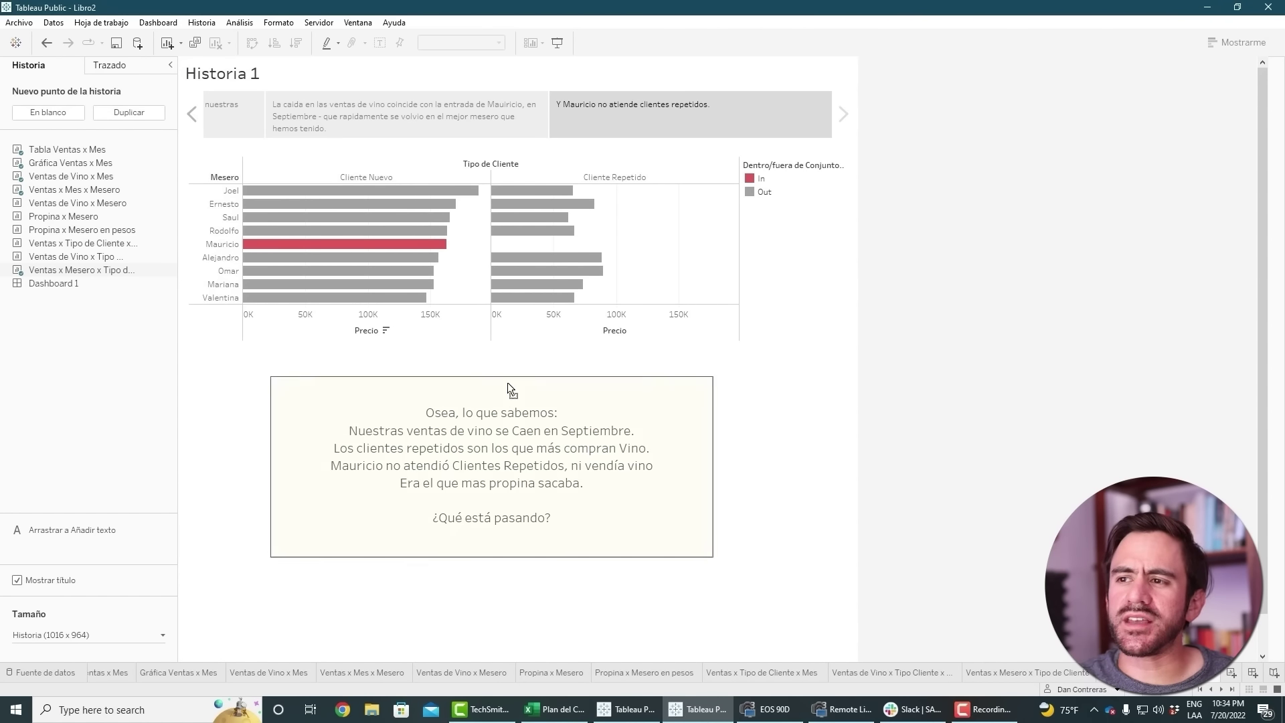
{"action": "left_click_drag", "start_coordinate": [495, 367], "coordinate": [518, 387]}
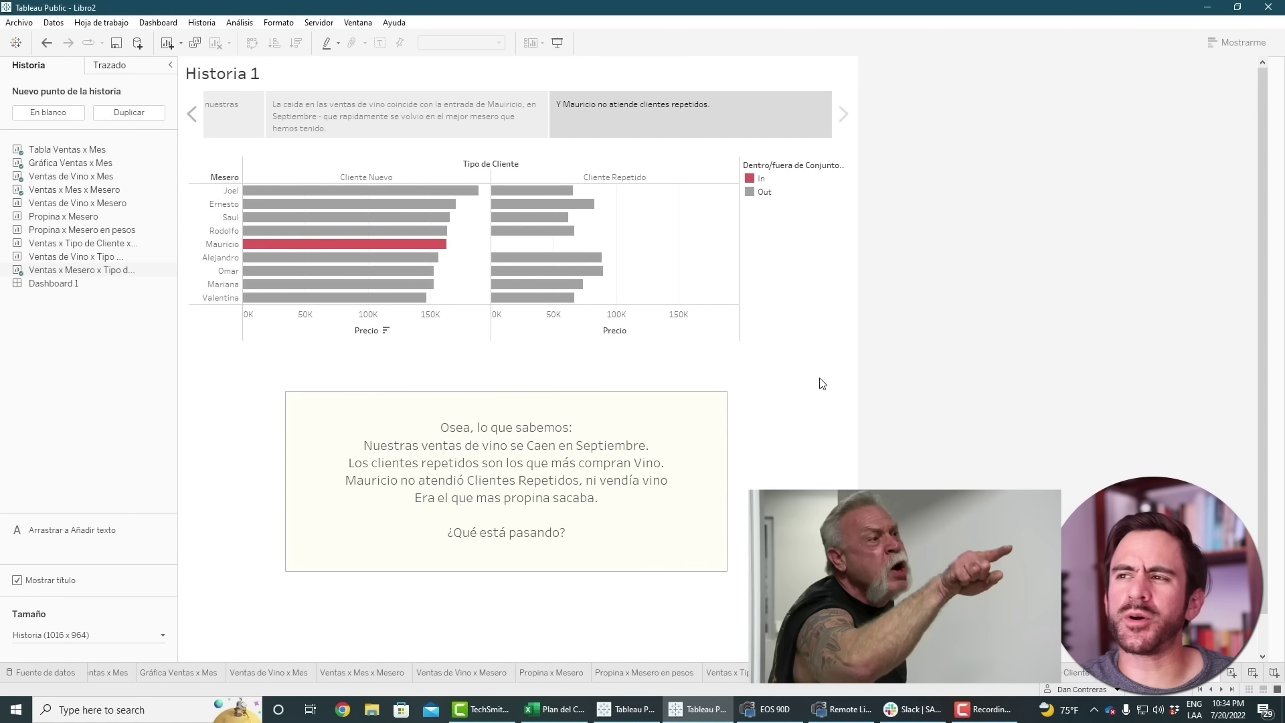
Add a story point holding Dashboard 1 and try its waiter filter.
{"action": "left_click", "coordinate": [48, 112]}
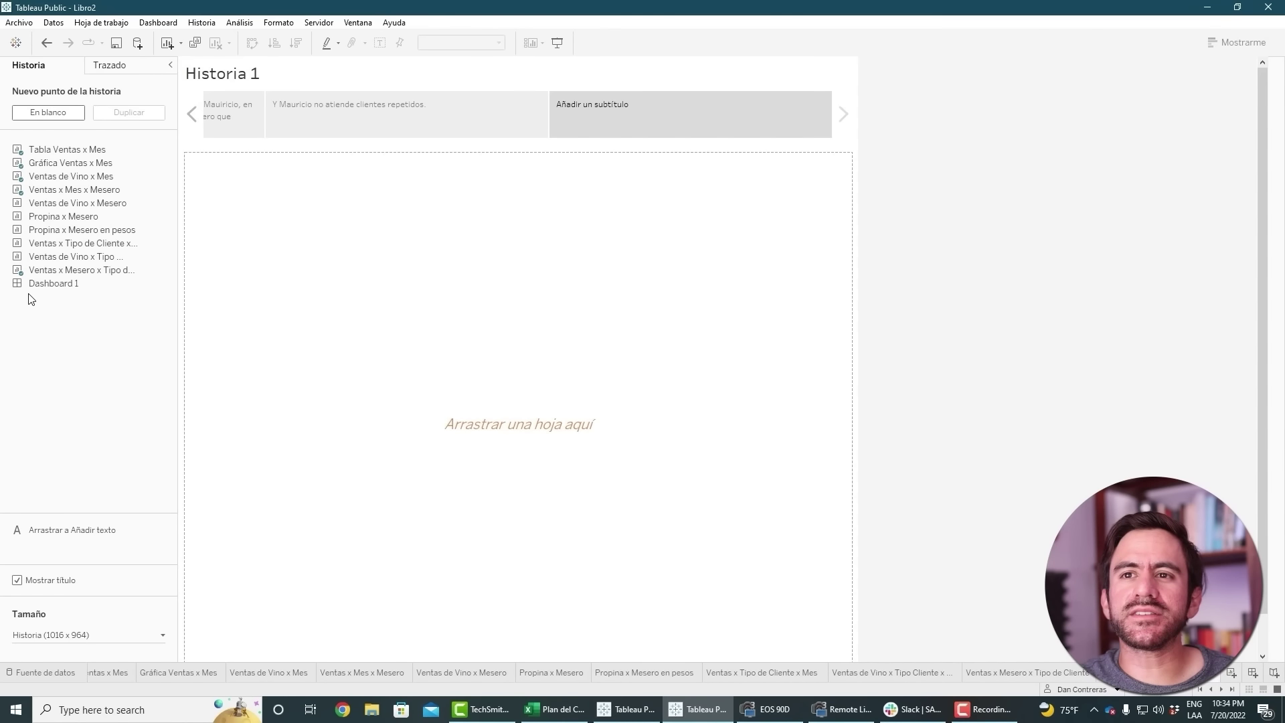
{"action": "mouse_move", "coordinate": [33, 283]}
{"action": "left_mouse_down"}
{"action": "mouse_move", "coordinate": [422, 364]}
{"action": "mouse_move", "coordinate": [422, 397]}
{"action": "left_mouse_up"}
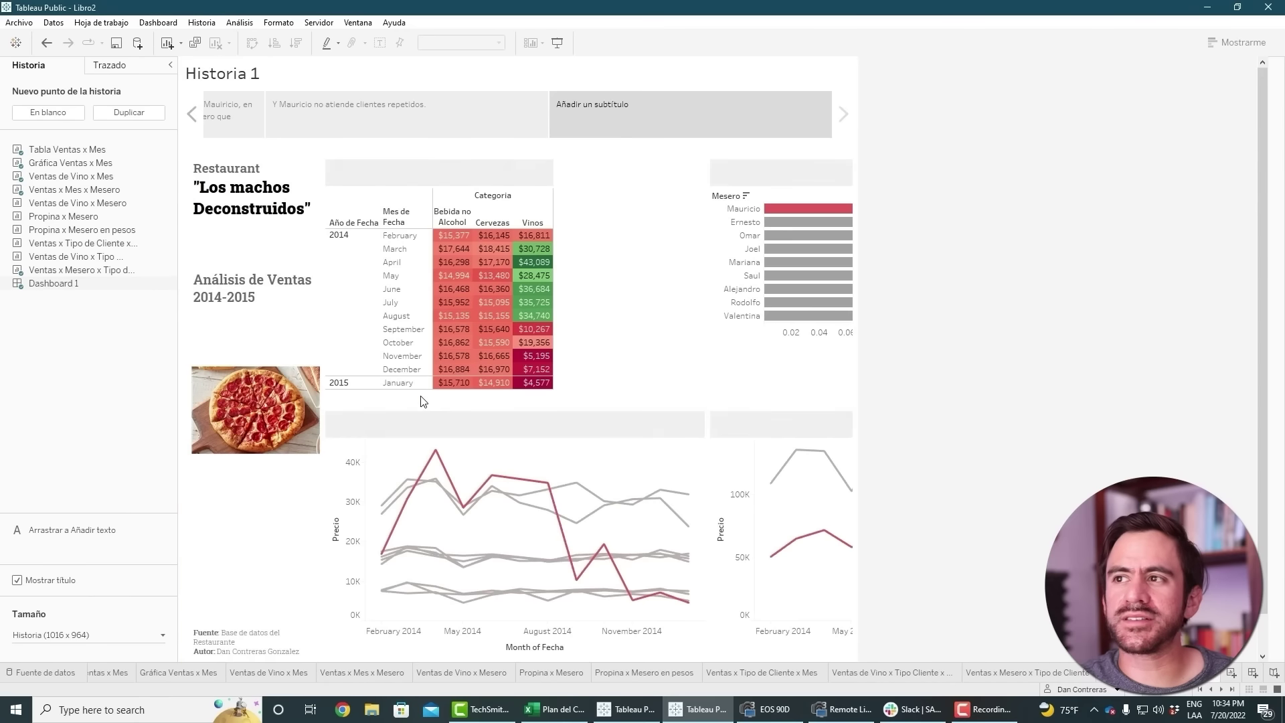
{"action": "left_click", "coordinate": [782, 237]}
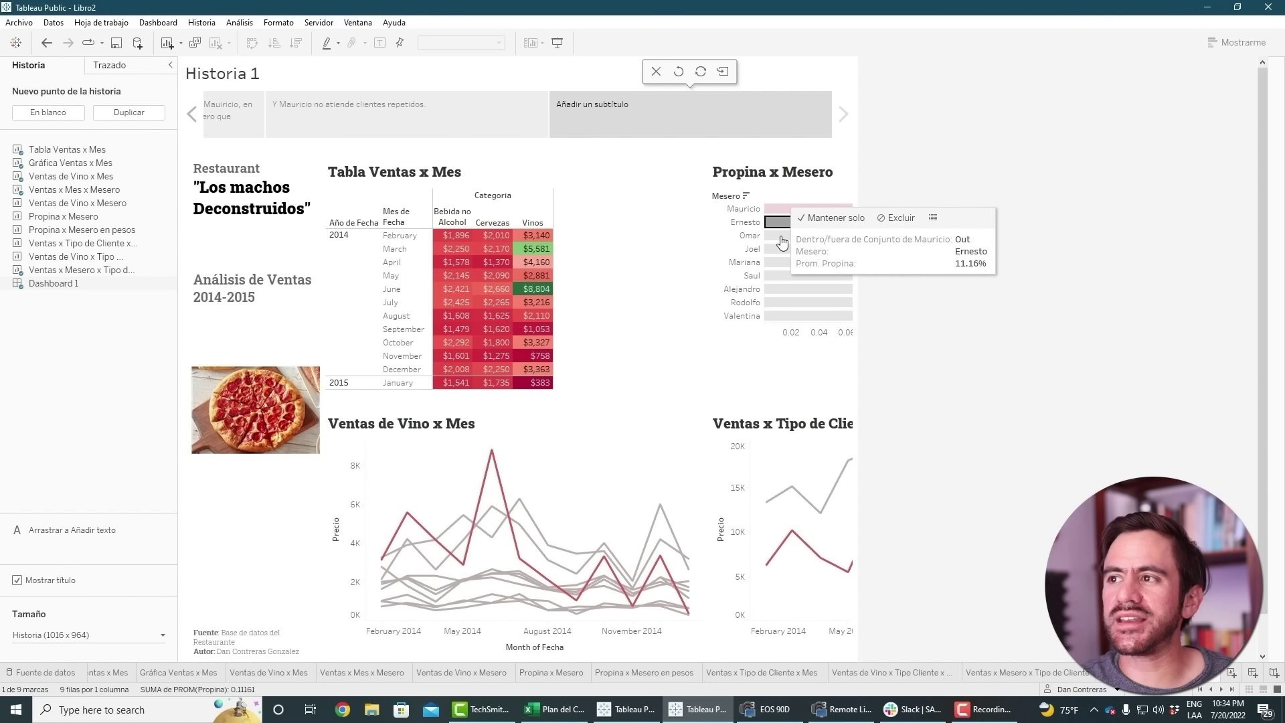
{"action": "left_click", "coordinate": [786, 249]}
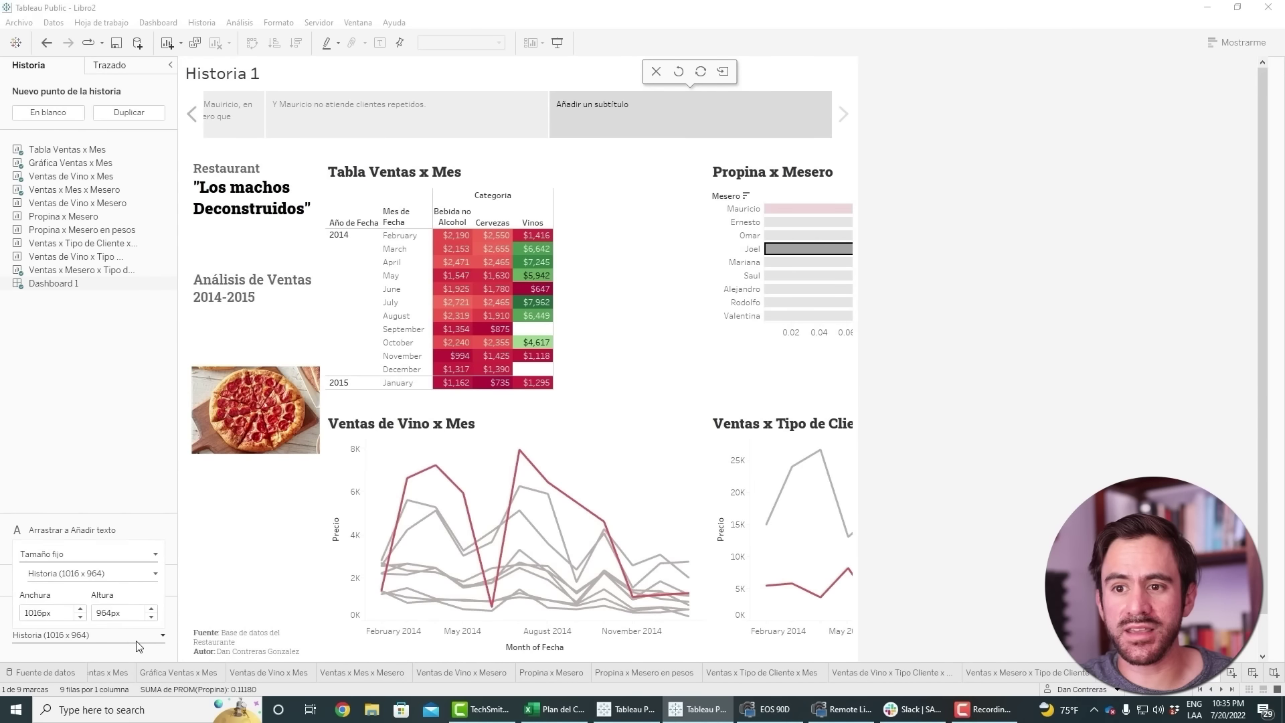
Set the story size to Escritorio genérico (1366 x 768) and clear the waiter filter.
{"action": "left_click", "coordinate": [64, 577]}
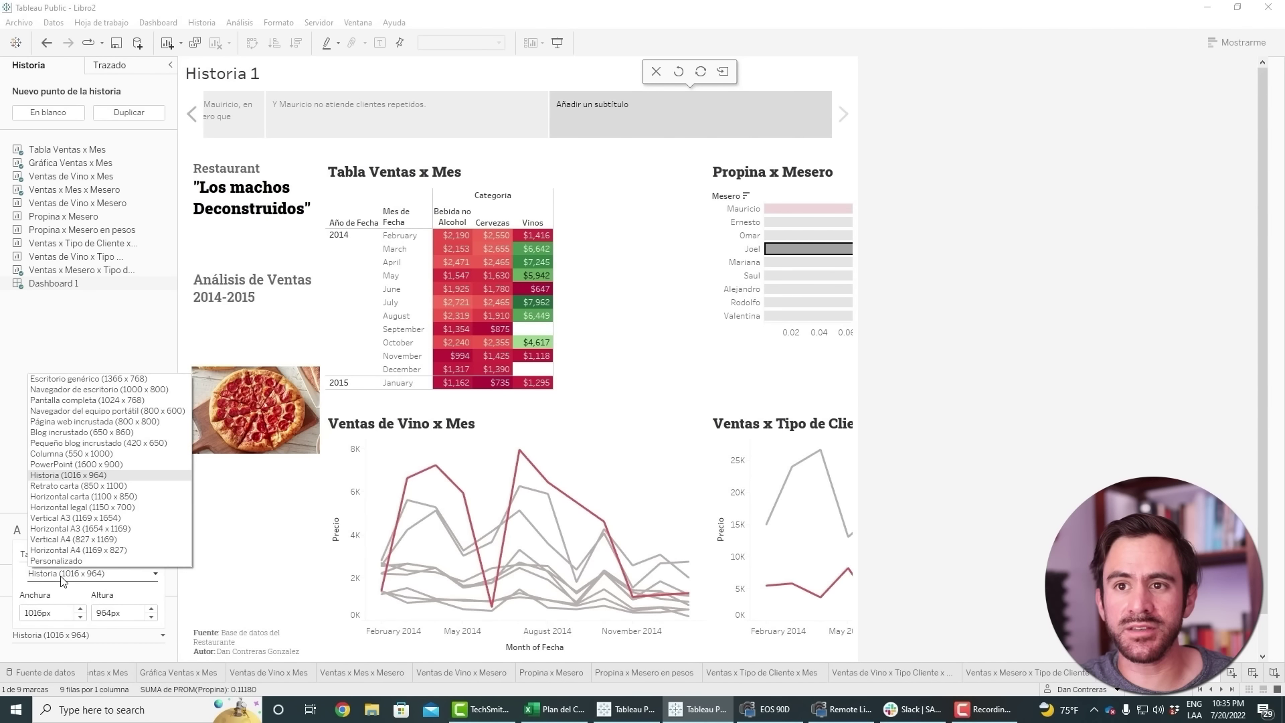
{"action": "left_click", "coordinate": [93, 379]}
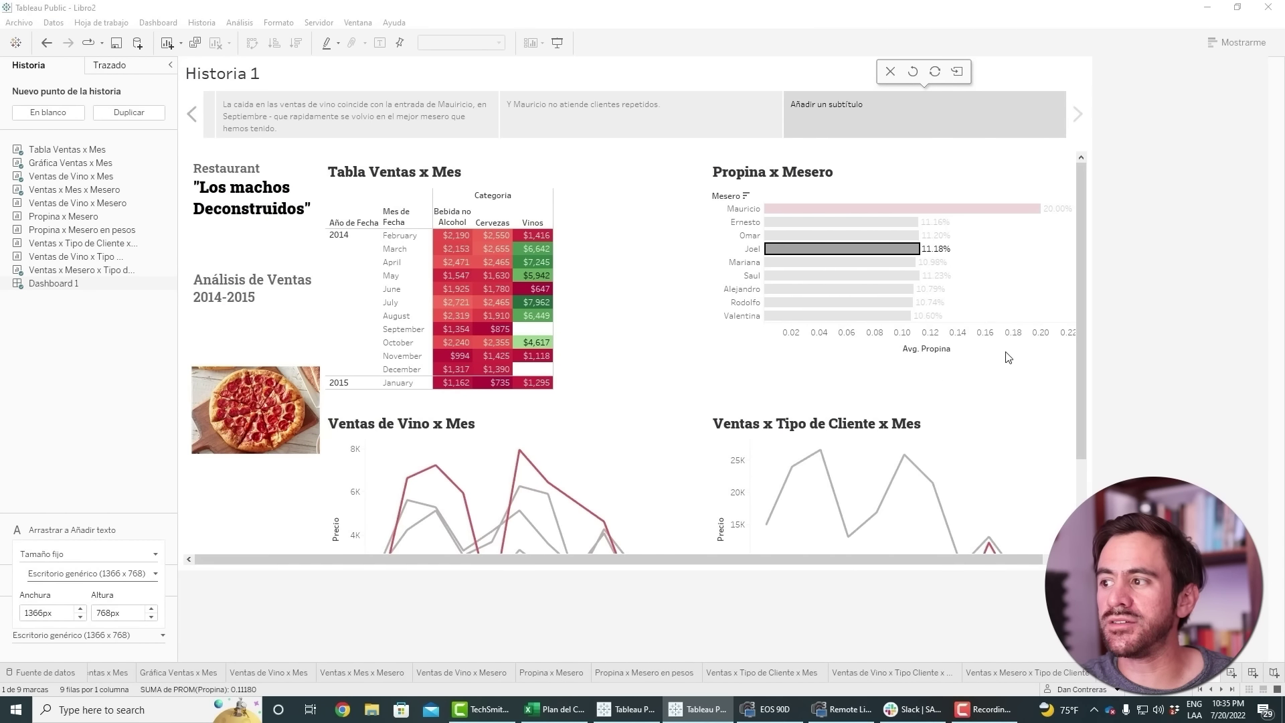
{"action": "scroll", "coordinate": [1073, 492], "scroll_direction": "down", "scroll_amount": 3}
{"action": "scroll", "coordinate": [1073, 491], "scroll_direction": "up", "scroll_amount": 3}
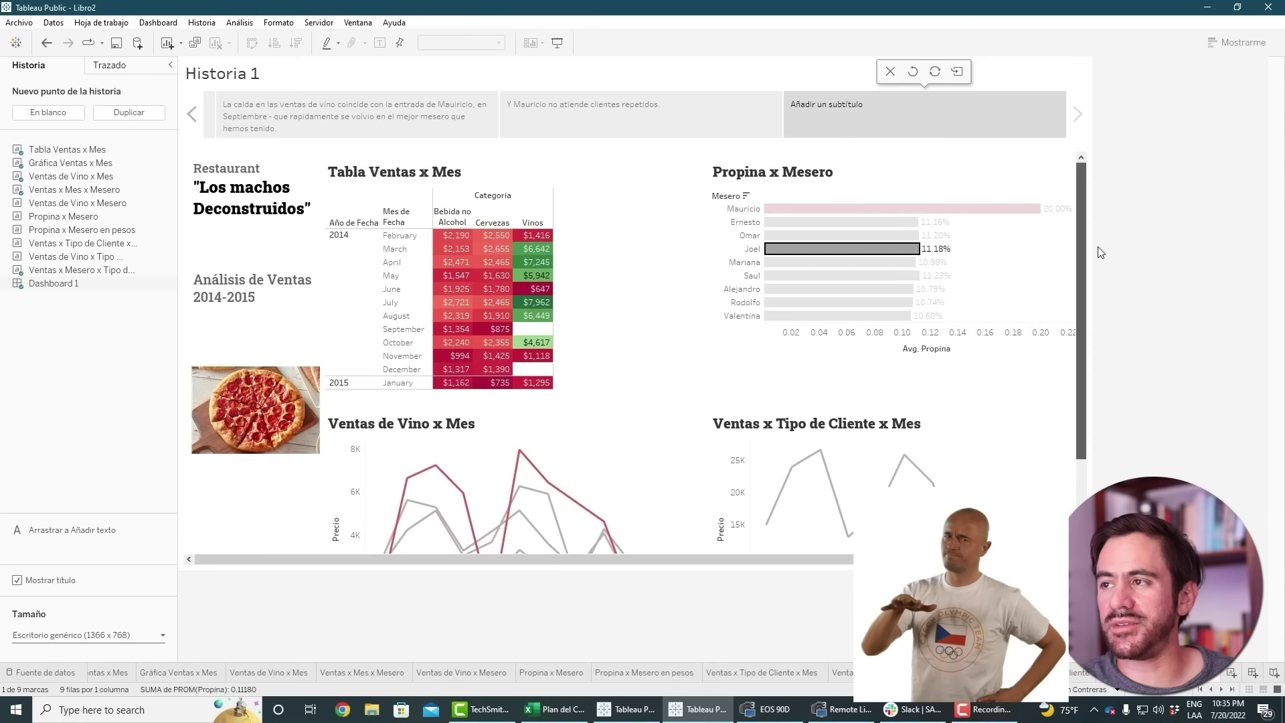
{"action": "left_click", "coordinate": [789, 262]}
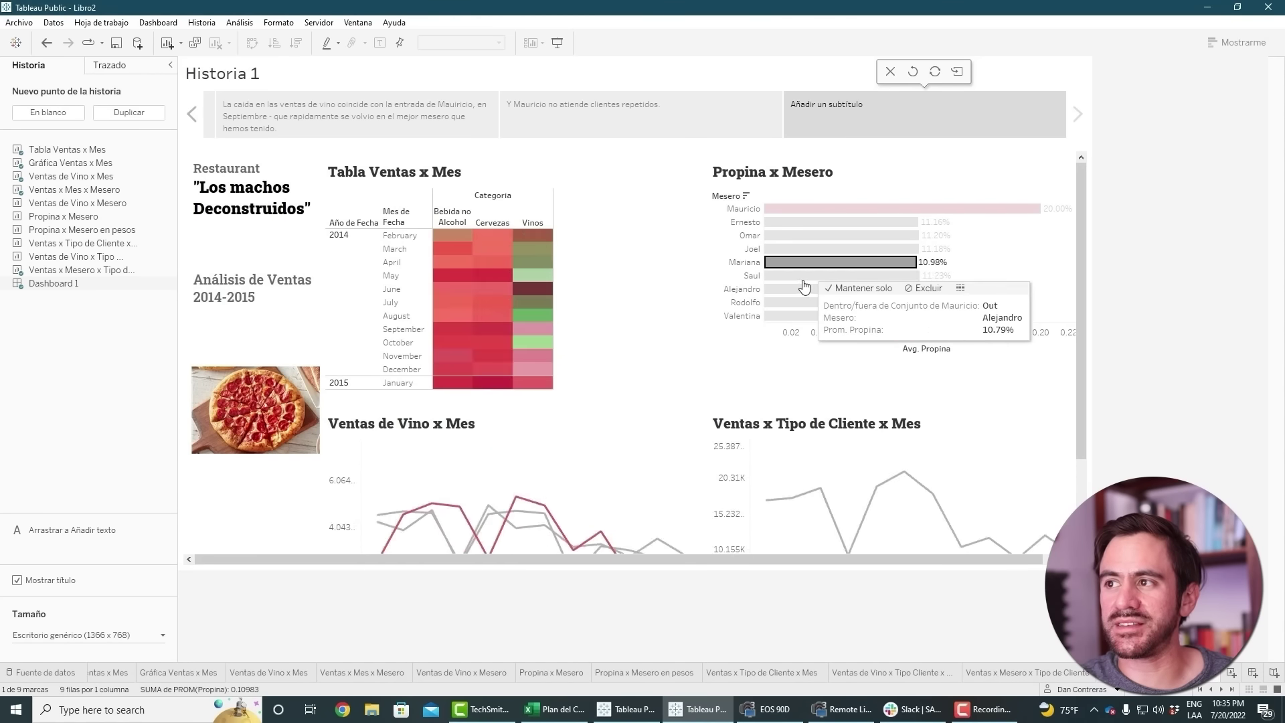
{"action": "left_click", "coordinate": [786, 262]}
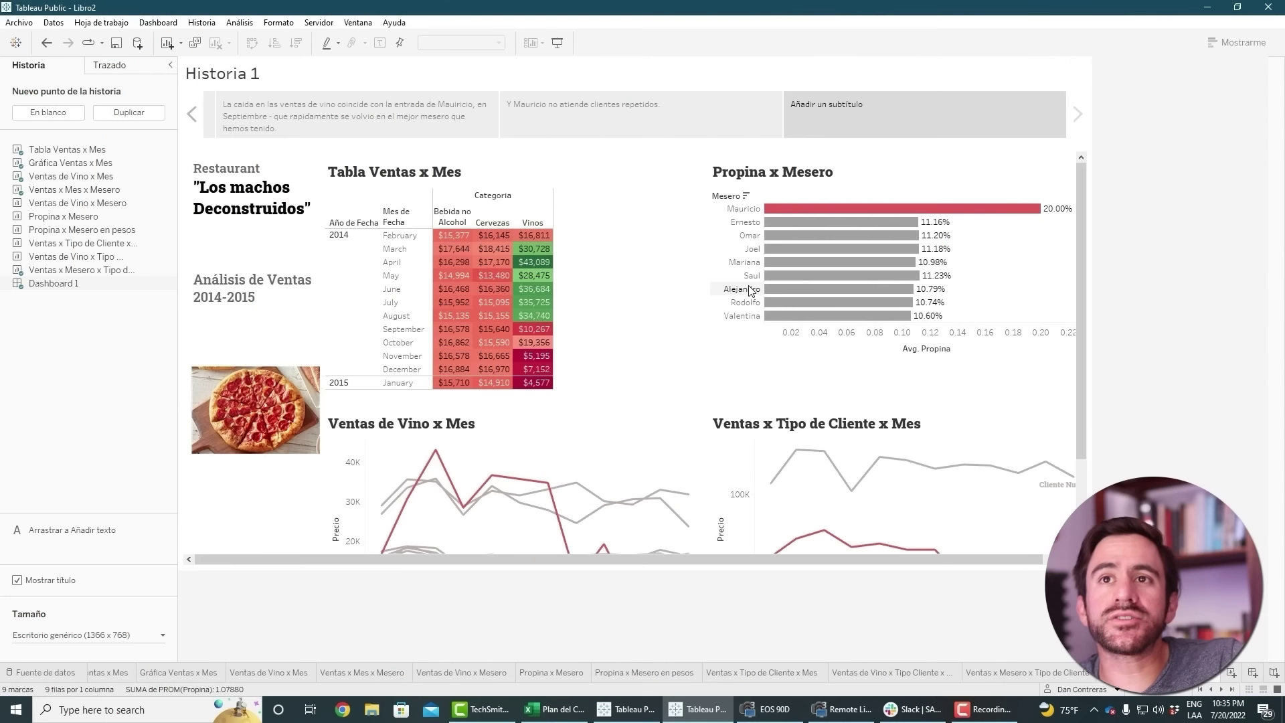
{"action": "left_click", "coordinate": [24, 26]}
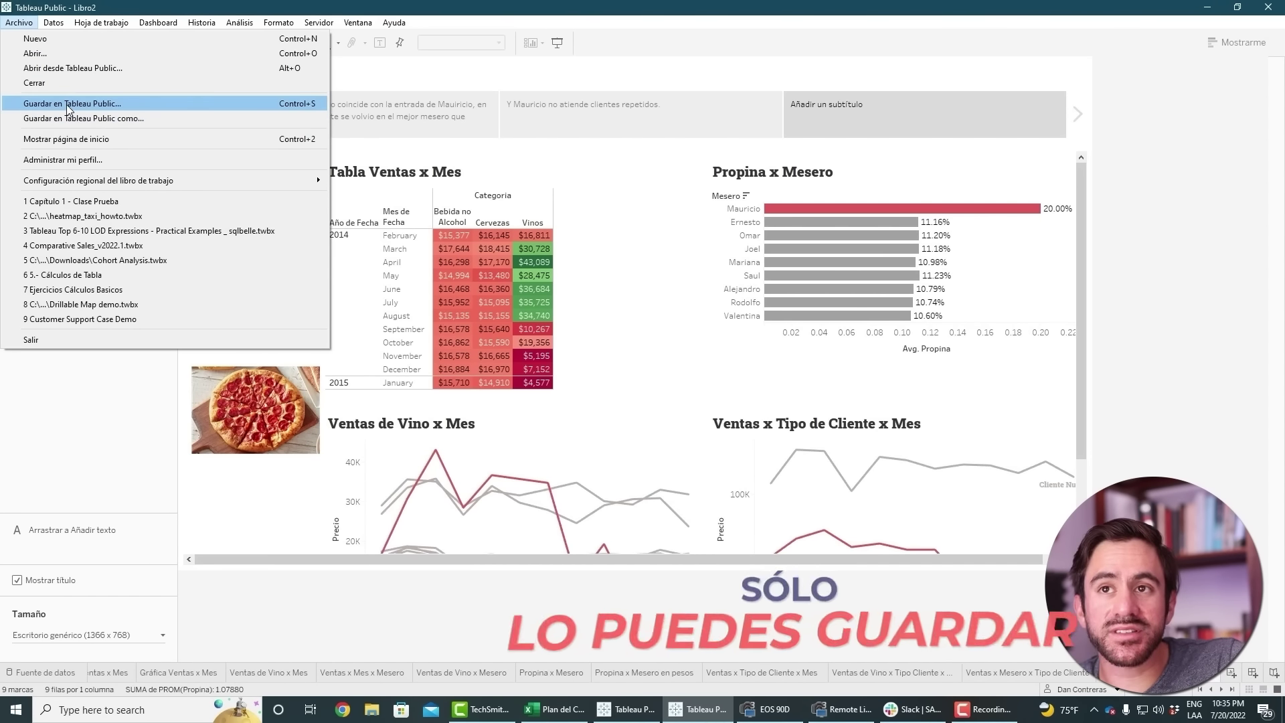
Save the workbook to Tableau Public under the title 'Clase 1 Resuelta'.
{"action": "left_click", "coordinate": [54, 22]}
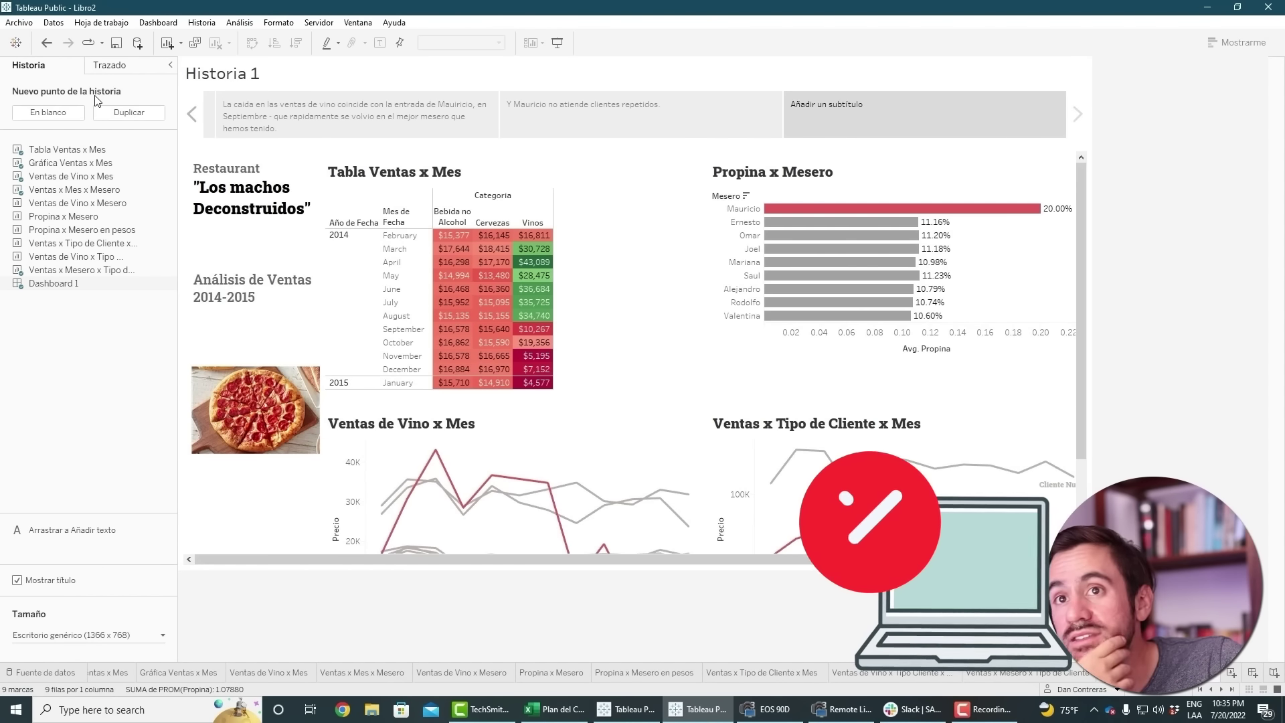
{"action": "left_click", "coordinate": [21, 24]}
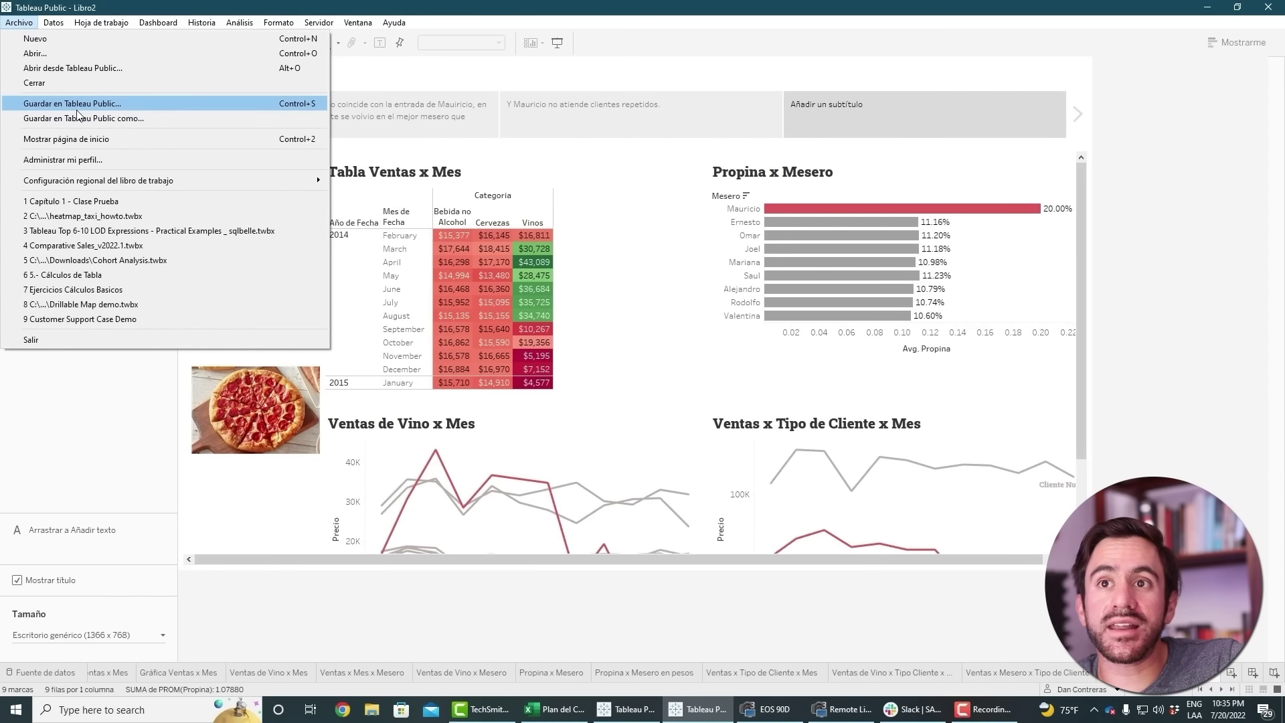
{"action": "left_click", "coordinate": [274, 177]}
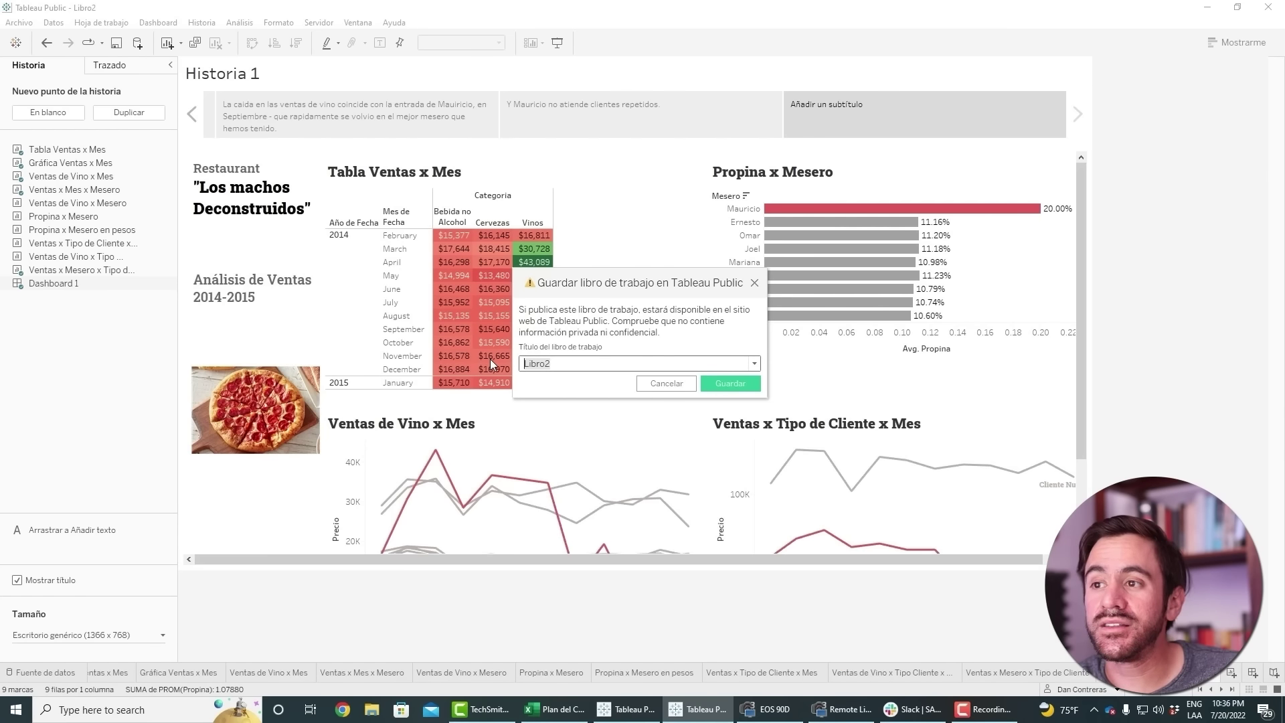
{"action": "type", "text": "Clase 1 Resuelta"}
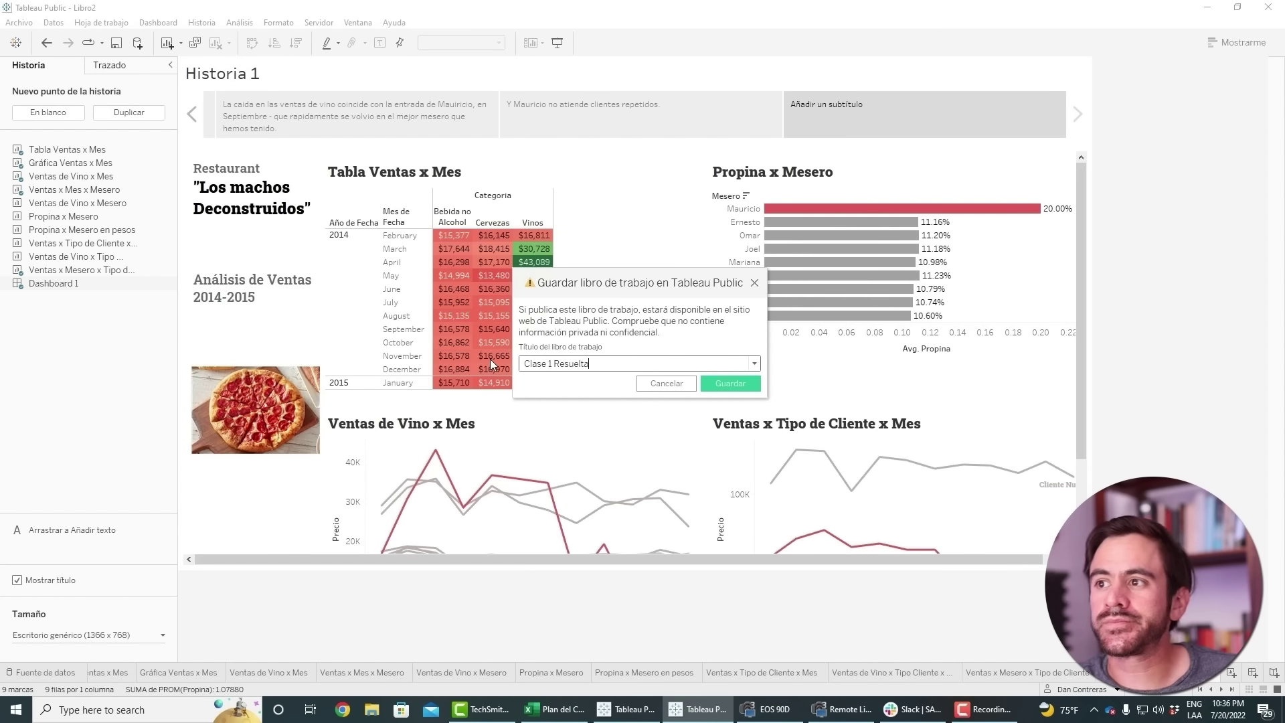
{"action": "left_click", "coordinate": [724, 384]}
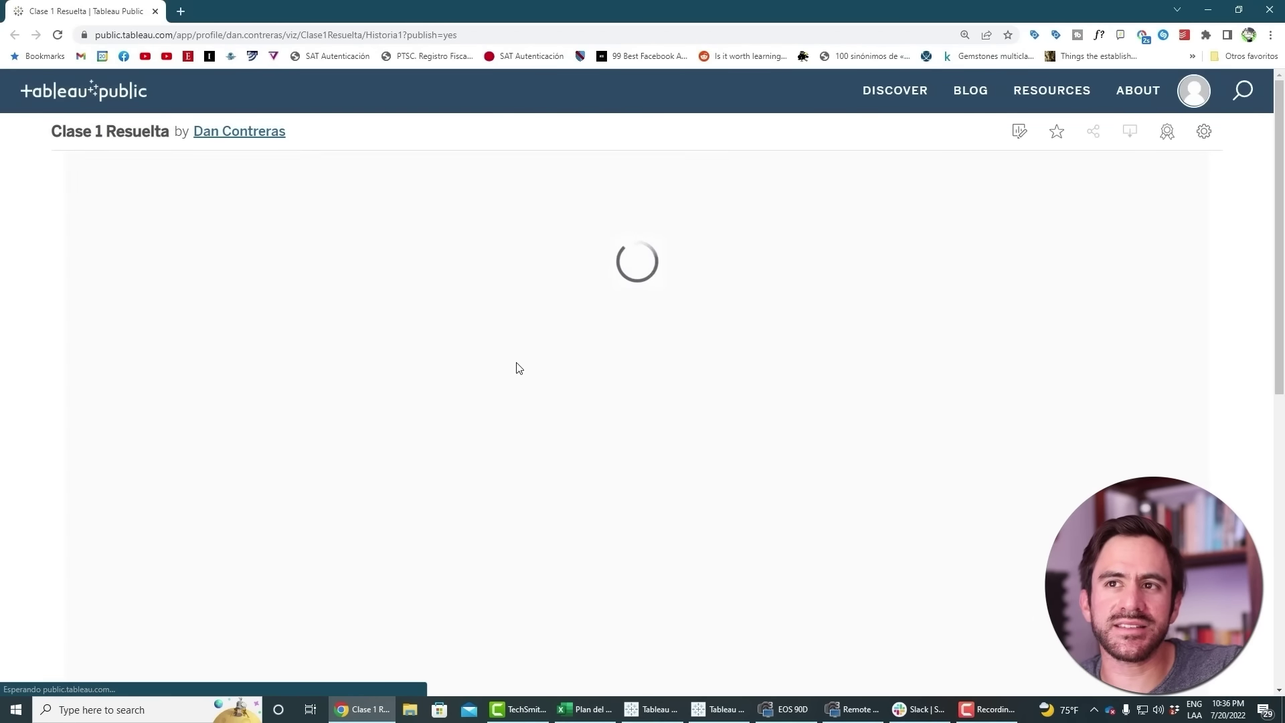
Scroll through the published Historia 1 story online.
{"action": "scroll", "coordinate": [518, 367], "scroll_direction": "down", "scroll_amount": 3}
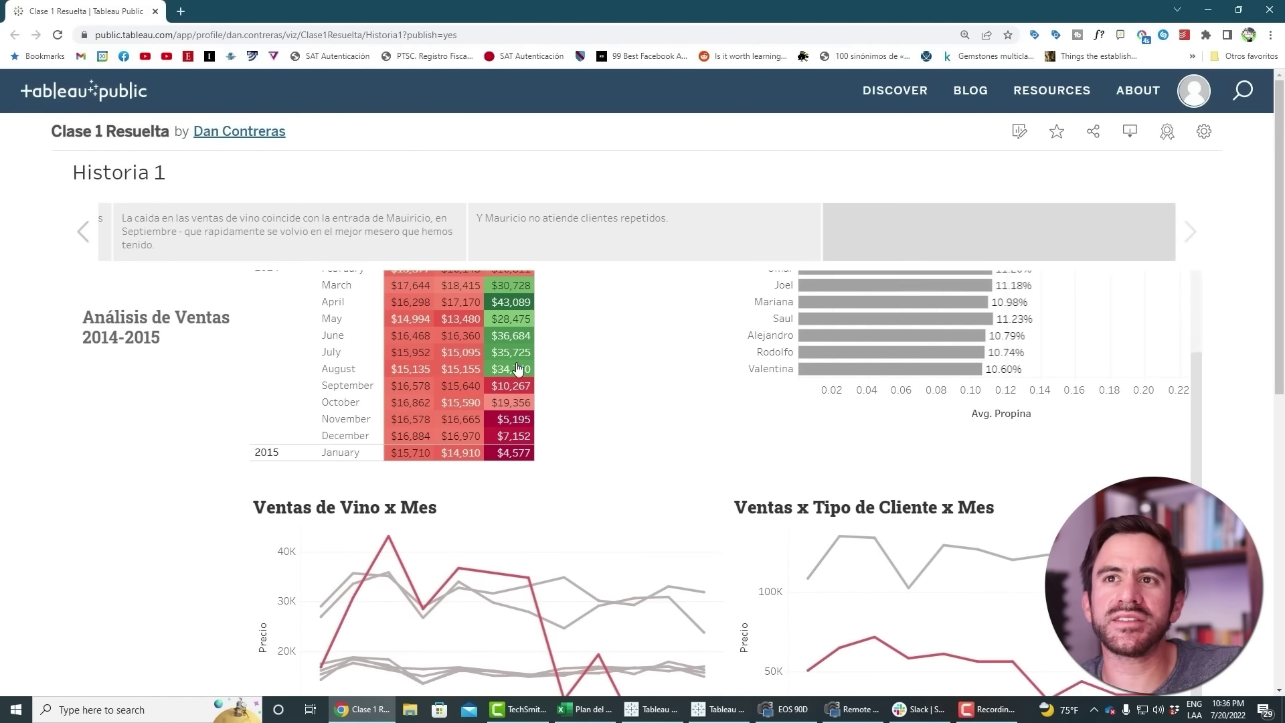
{"action": "scroll", "coordinate": [553, 435], "scroll_direction": "down", "scroll_amount": 5}
{"action": "scroll", "coordinate": [553, 436], "scroll_direction": "up", "scroll_amount": 5}
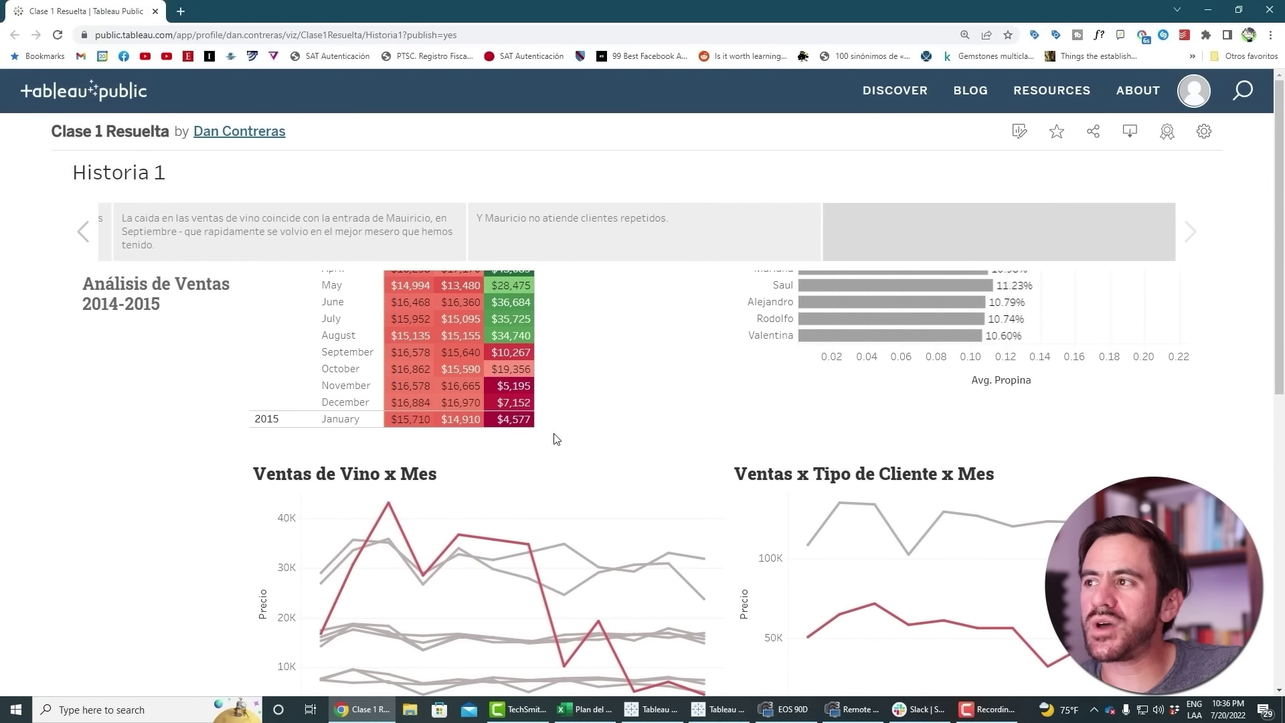
{"action": "scroll", "coordinate": [910, 471], "scroll_direction": "up", "scroll_amount": 2}
{"action": "scroll", "coordinate": [870, 461], "scroll_direction": "down", "scroll_amount": 2}
{"action": "scroll", "coordinate": [829, 453], "scroll_direction": "down", "scroll_amount": 5}
{"action": "scroll", "coordinate": [897, 401], "scroll_direction": "up", "scroll_amount": 5}
{"action": "scroll", "coordinate": [621, 435], "scroll_direction": "up", "scroll_amount": 2}
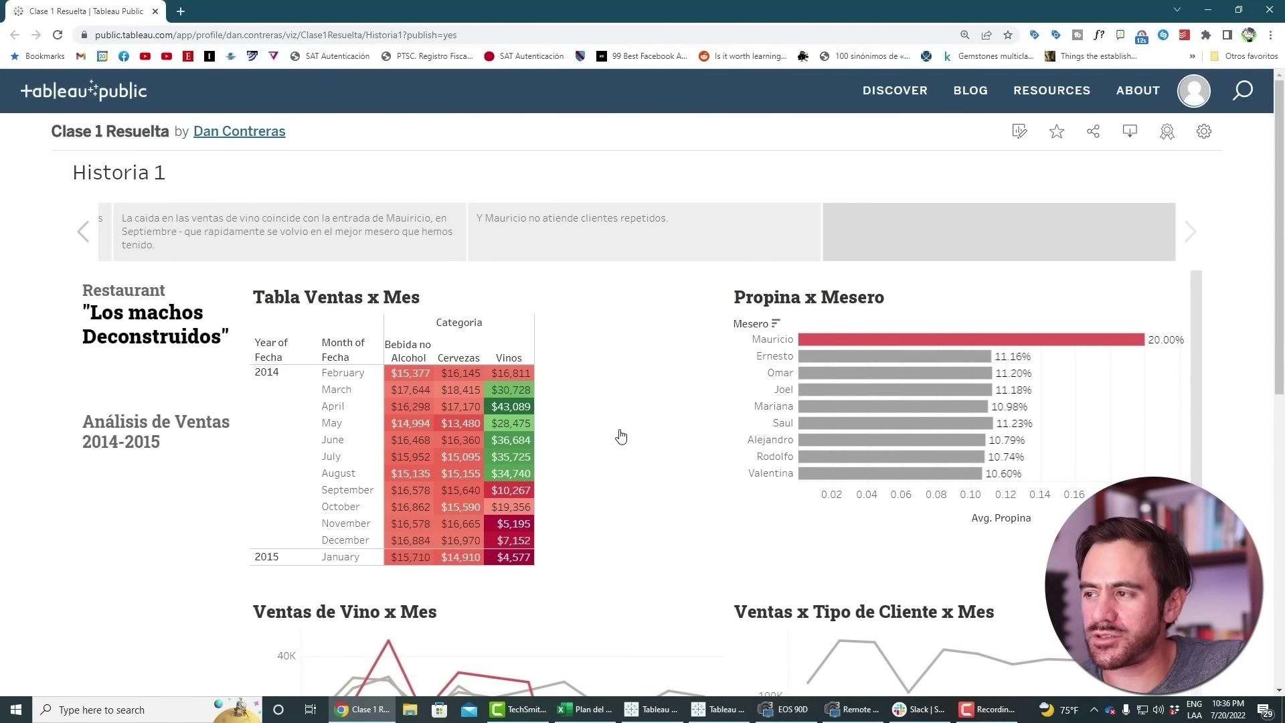
Review the repeat-customer story point online, then close the browser.
{"action": "left_click", "coordinate": [622, 231]}
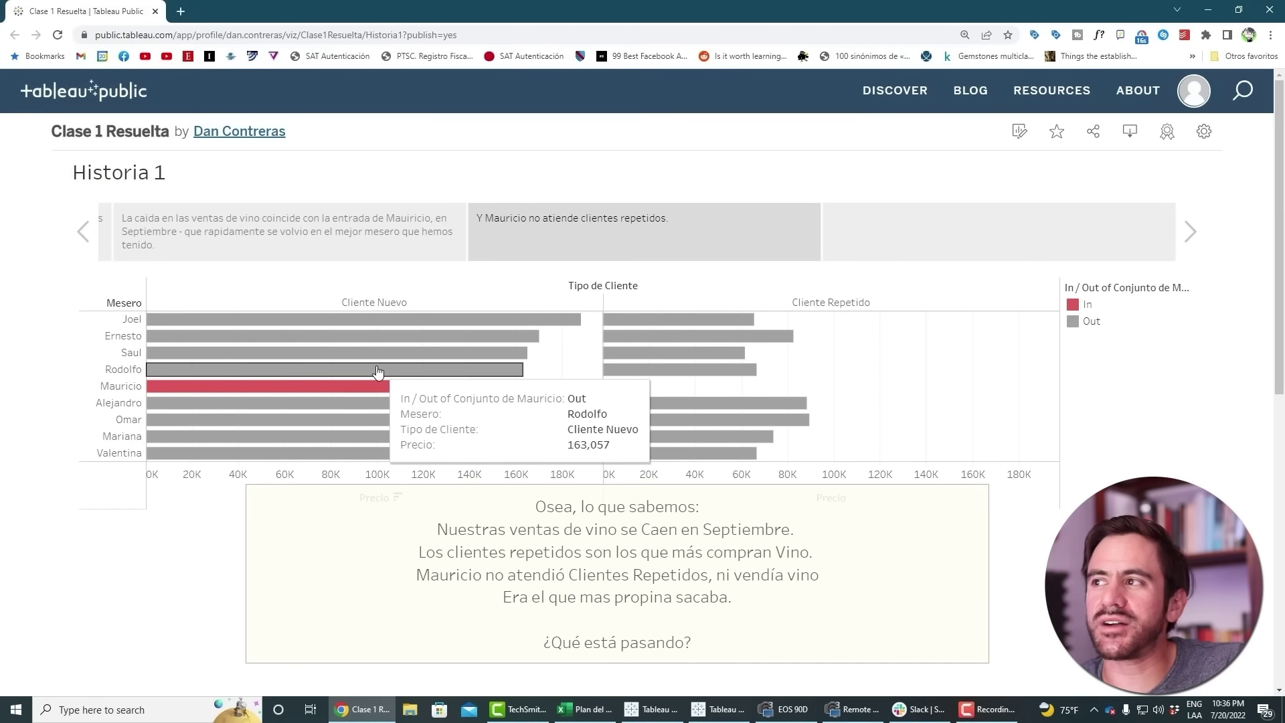
{"action": "scroll", "coordinate": [402, 388], "scroll_direction": "down", "scroll_amount": 1}
{"action": "scroll", "coordinate": [501, 509], "scroll_direction": "down", "scroll_amount": 6}
{"action": "scroll", "coordinate": [502, 509], "scroll_direction": "up", "scroll_amount": 7}
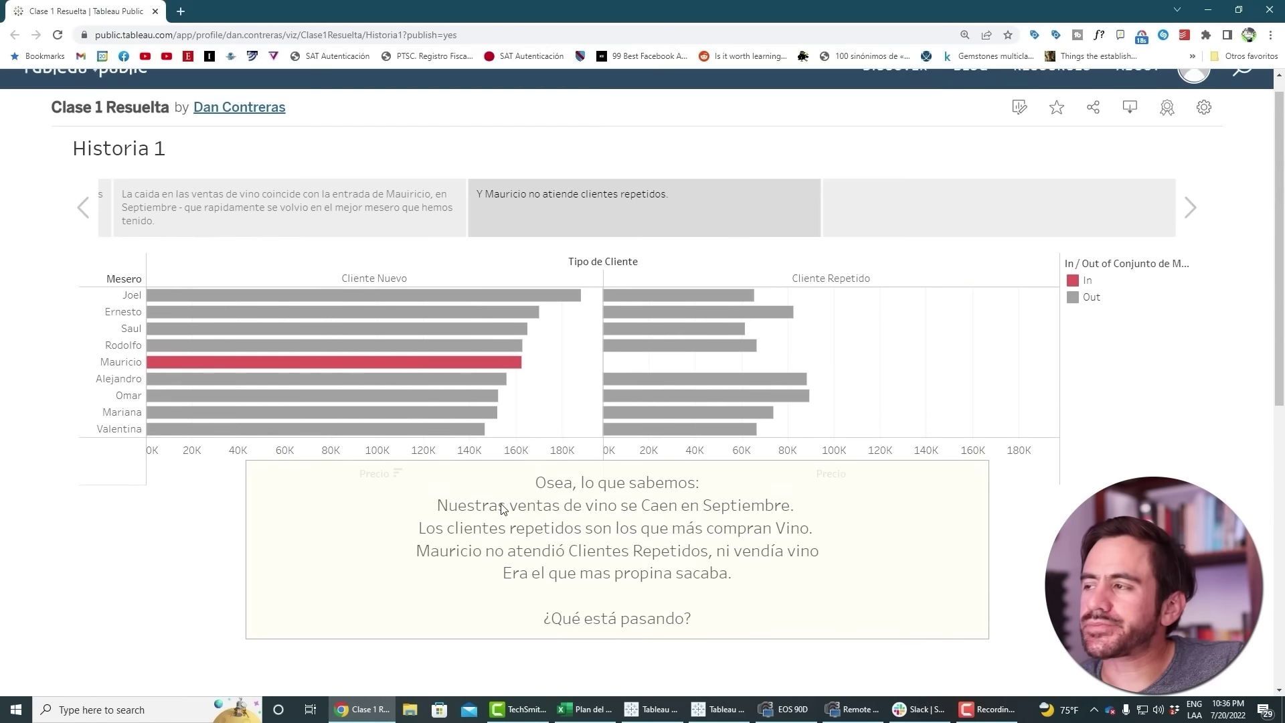
{"action": "scroll", "coordinate": [689, 436], "scroll_direction": "down", "scroll_amount": 5}
{"action": "scroll", "coordinate": [937, 187], "scroll_direction": "up", "scroll_amount": 5}
{"action": "scroll", "coordinate": [604, 325], "scroll_direction": "up", "scroll_amount": 1}
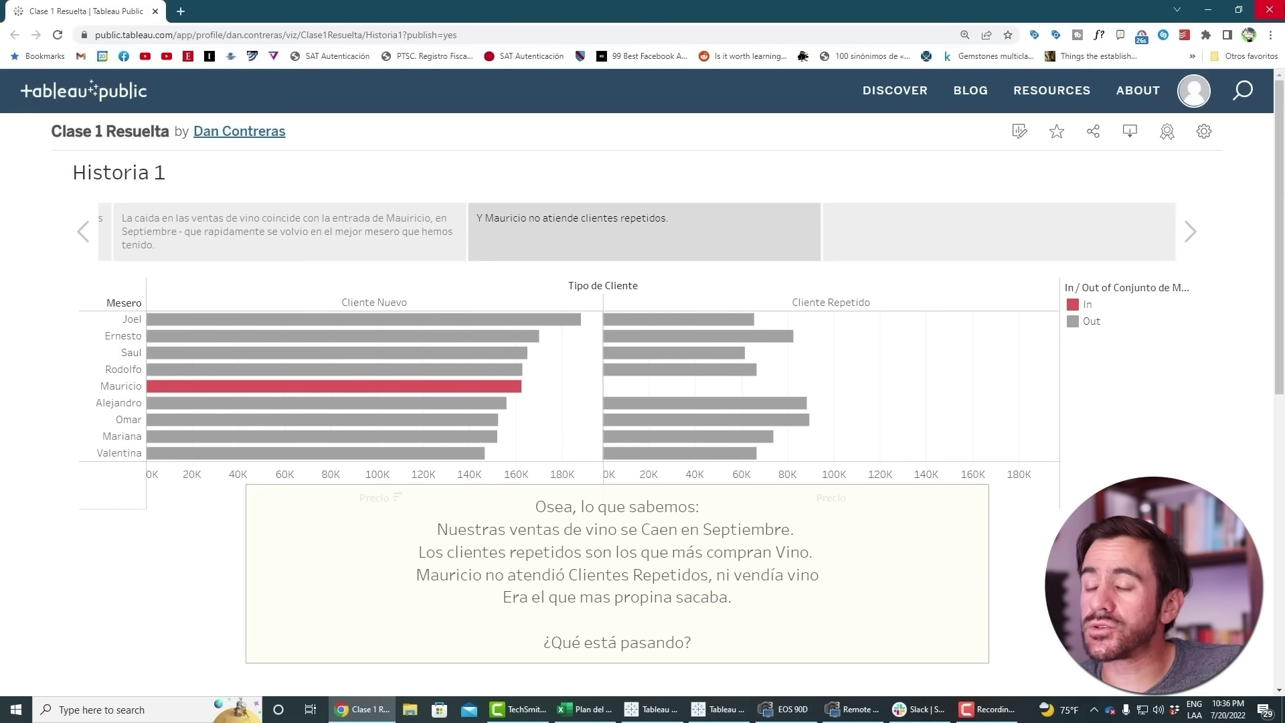
{"action": "left_click", "coordinate": [1269, 11]}
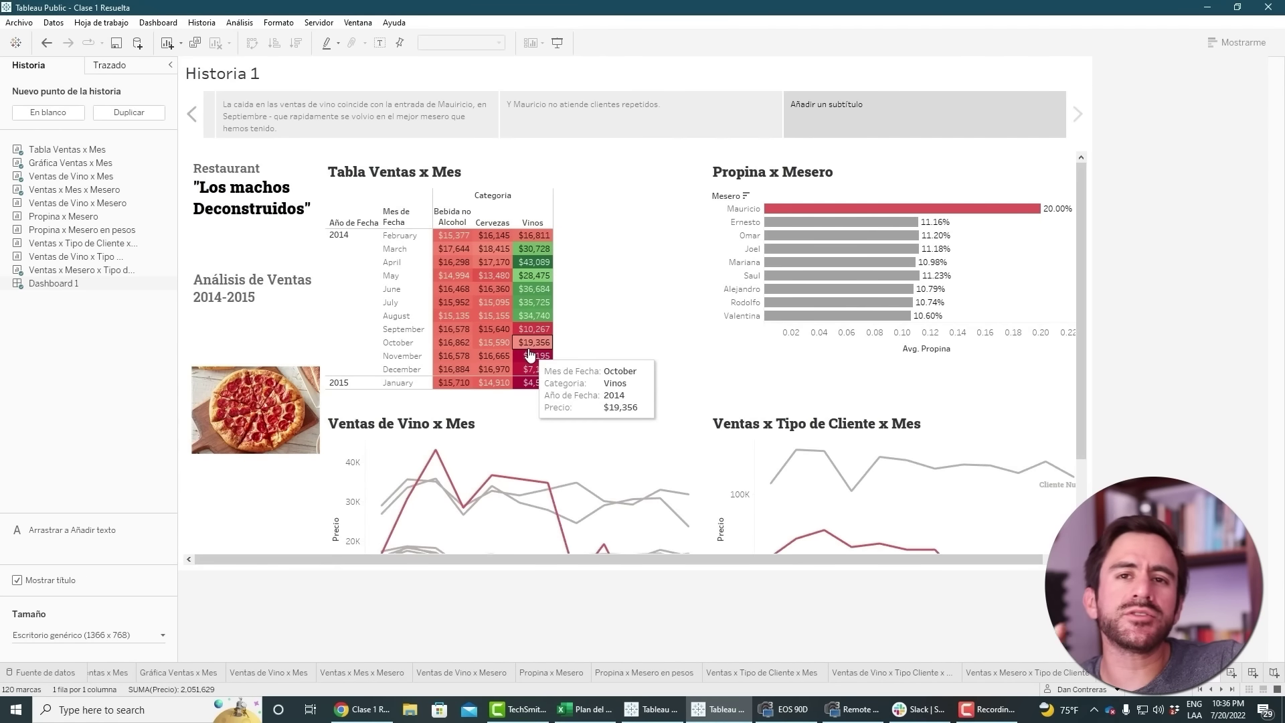